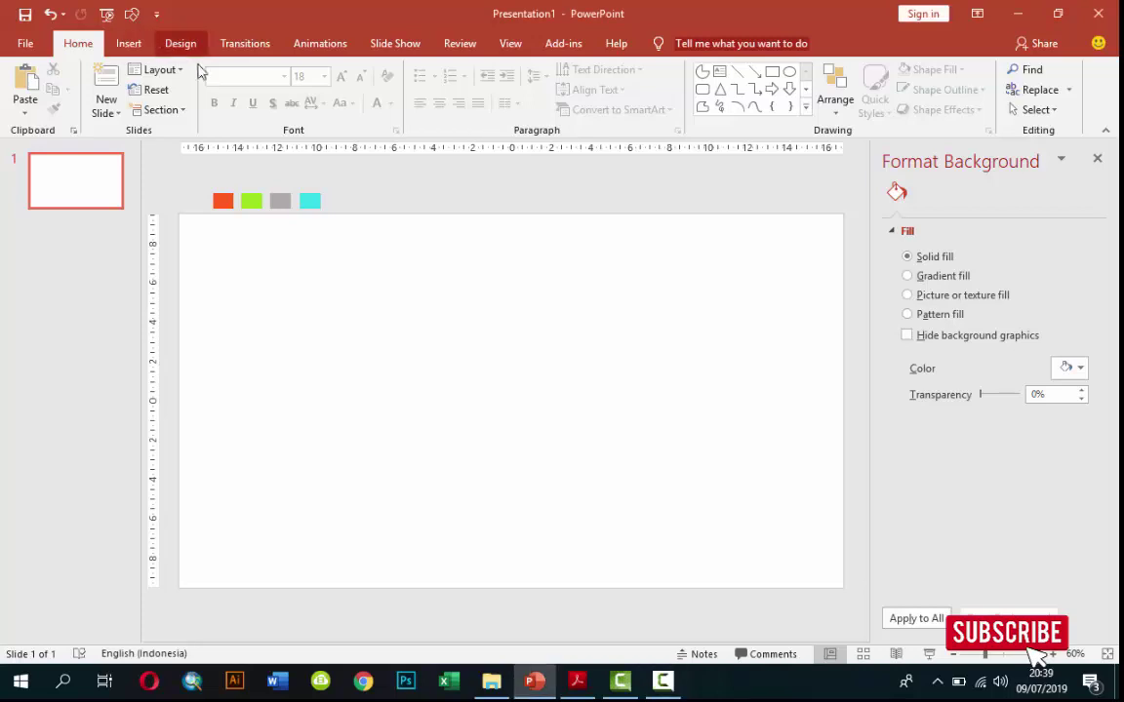
# - Draw a pink Partial Circle pie shape on the slide and move it slightly lower
pyautogui.click(127, 43)
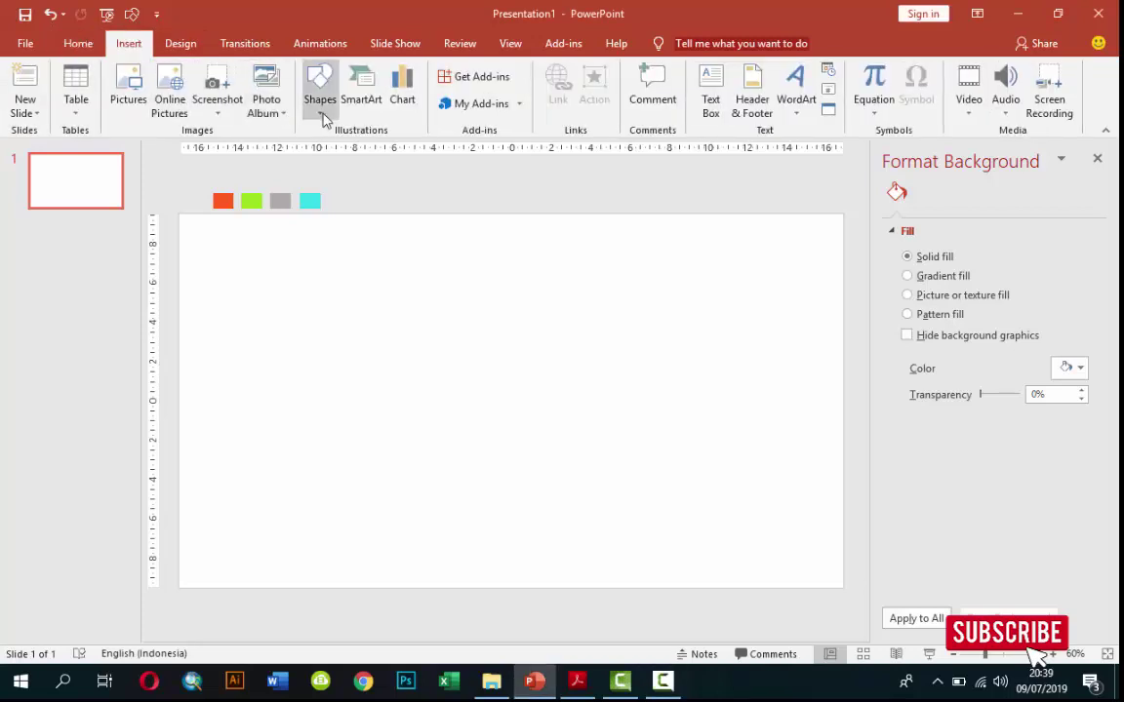
pyautogui.click(325, 108)
pyautogui.click(283, 142)
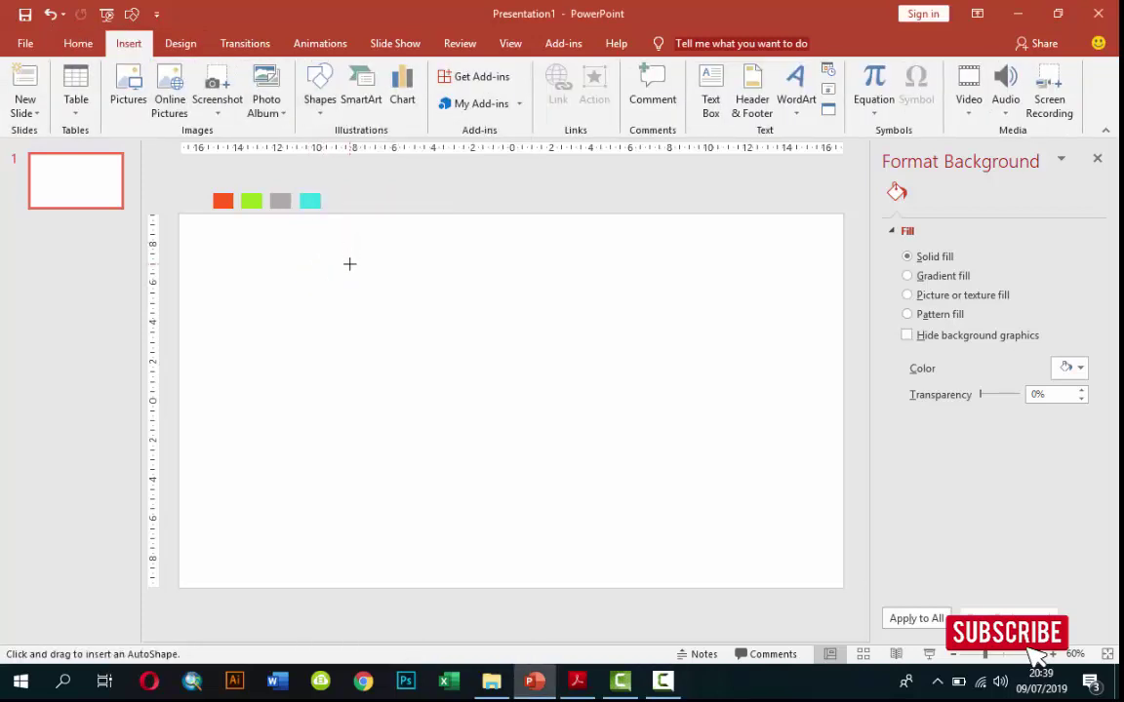
pyautogui.moveTo(300, 275); pyautogui.dragTo(454, 430)
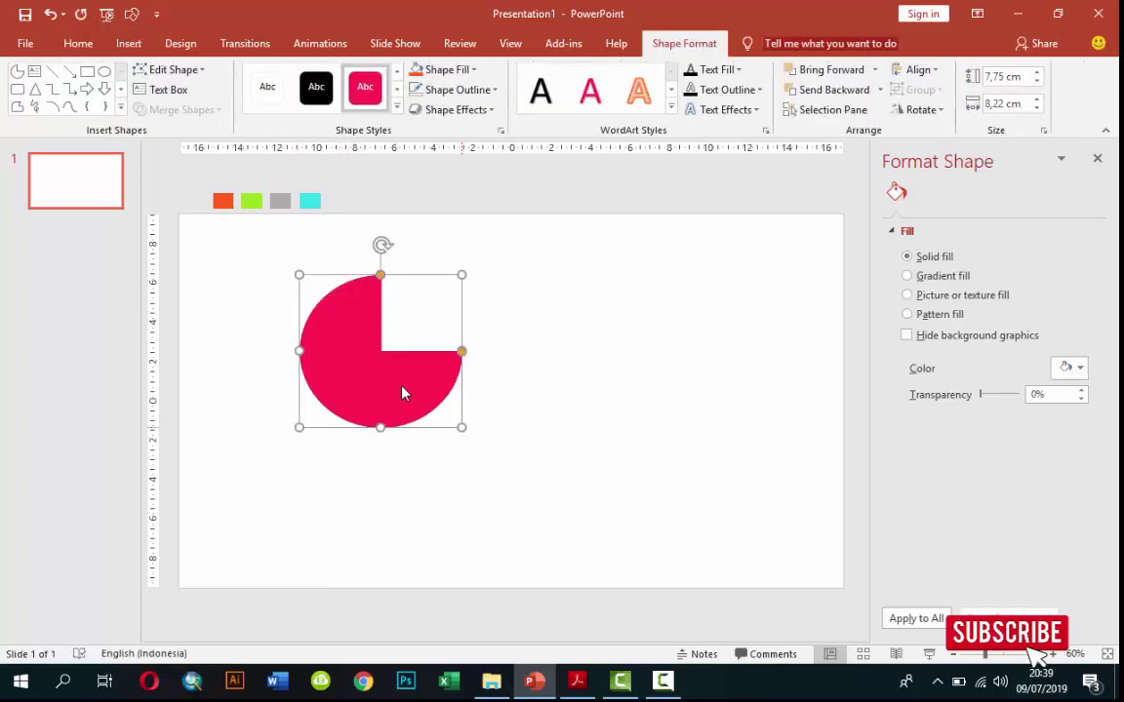
pyautogui.moveTo(401, 391); pyautogui.dragTo(395, 444)
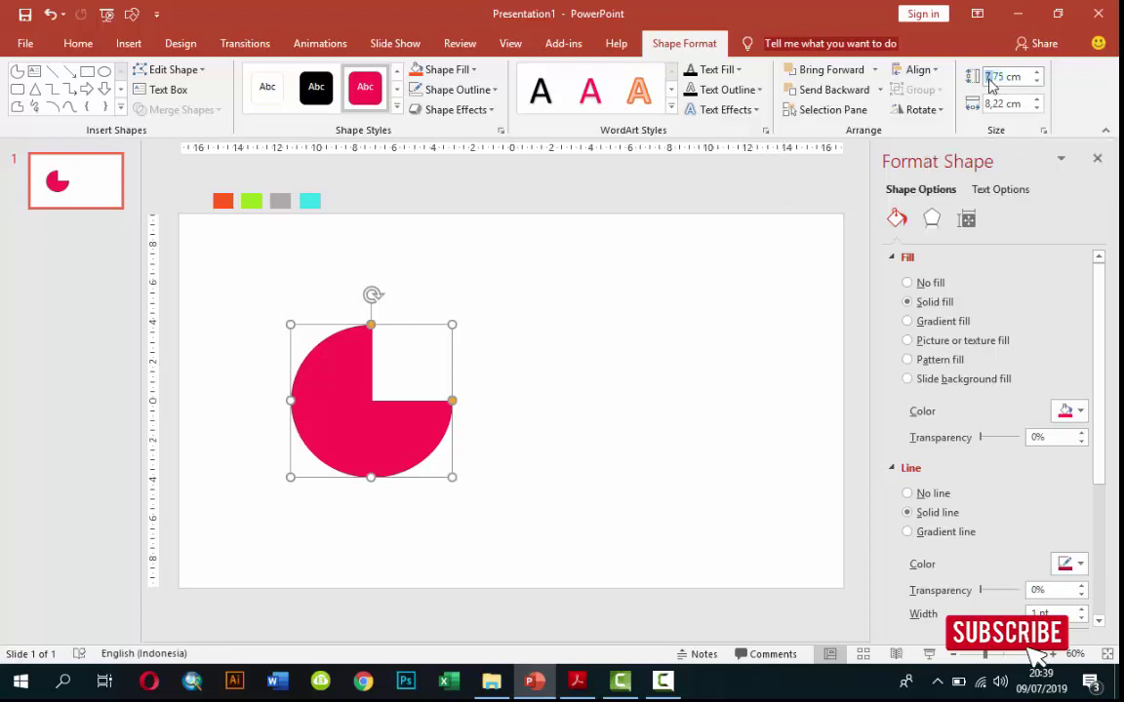
# - Set the pie shape's height and width to 8 cm
pyautogui.click(1021, 78)
pyautogui.write('8')
pyautogui.click(1021, 103)
pyautogui.write('8')
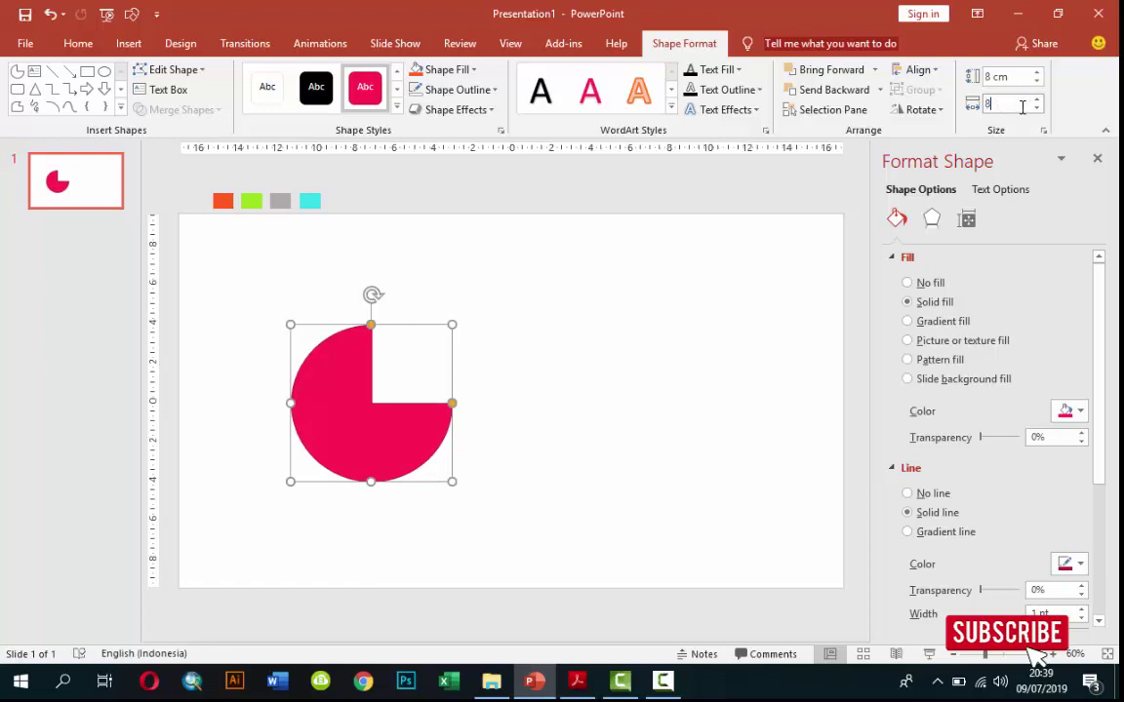
pyautogui.press('Return')
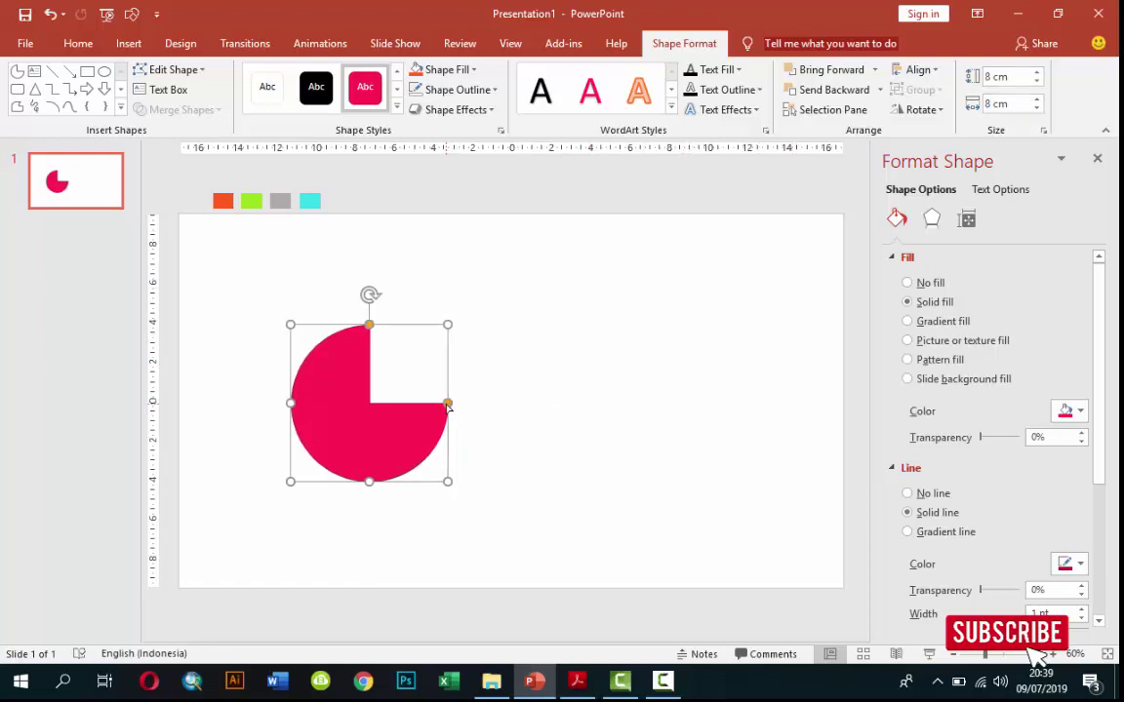
# - Reshape the pie into a half-circle and remove its outline
pyautogui.moveTo(447, 404)
pyautogui.mouseDown()
pyautogui.moveTo(392, 487)
pyautogui.moveTo(370, 495)
pyautogui.mouseUp()
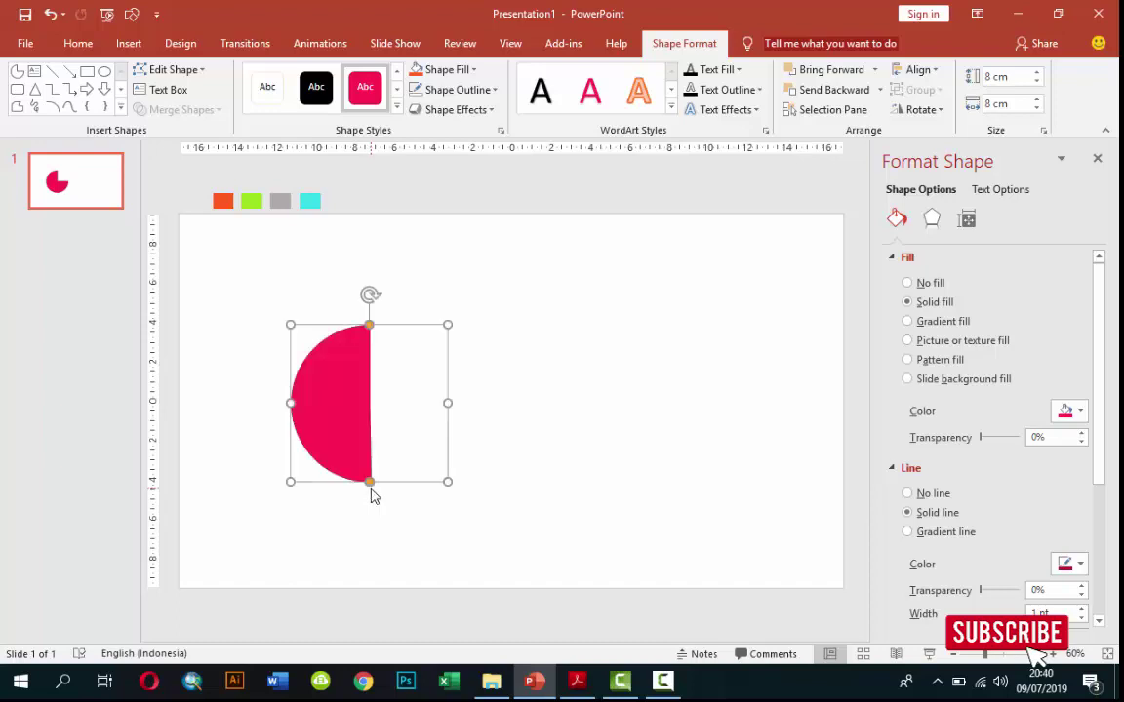
pyautogui.click(597, 435)
pyautogui.click(331, 385)
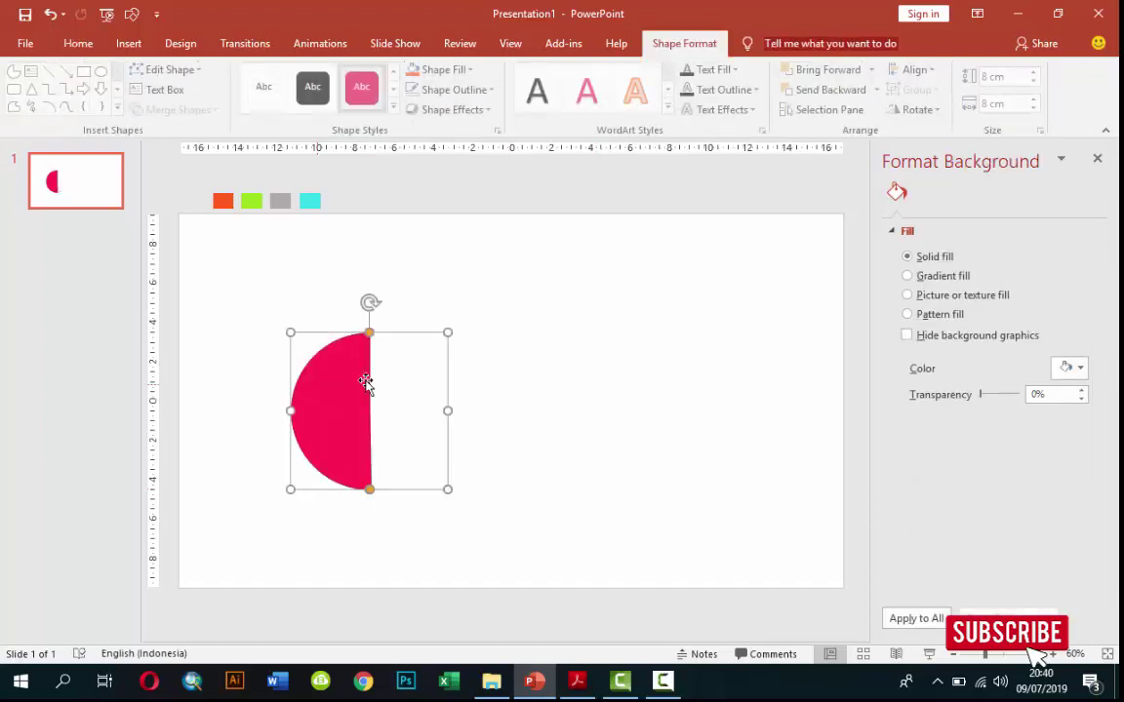
pyautogui.click(908, 493)
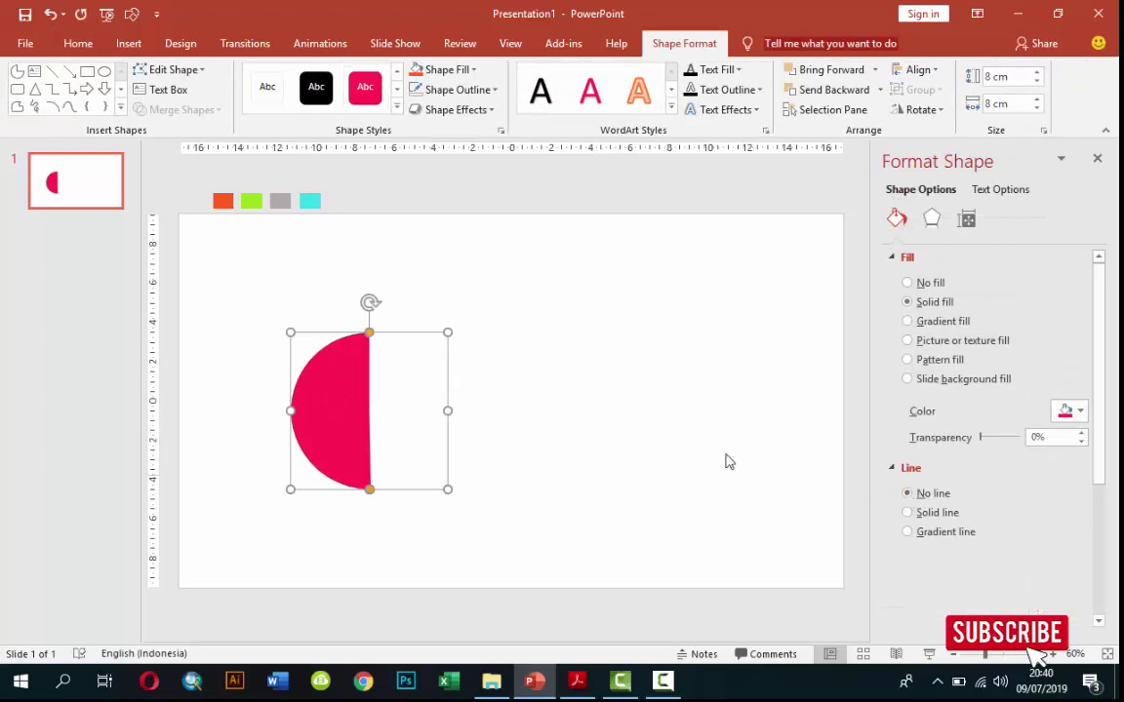
pyautogui.click(601, 419)
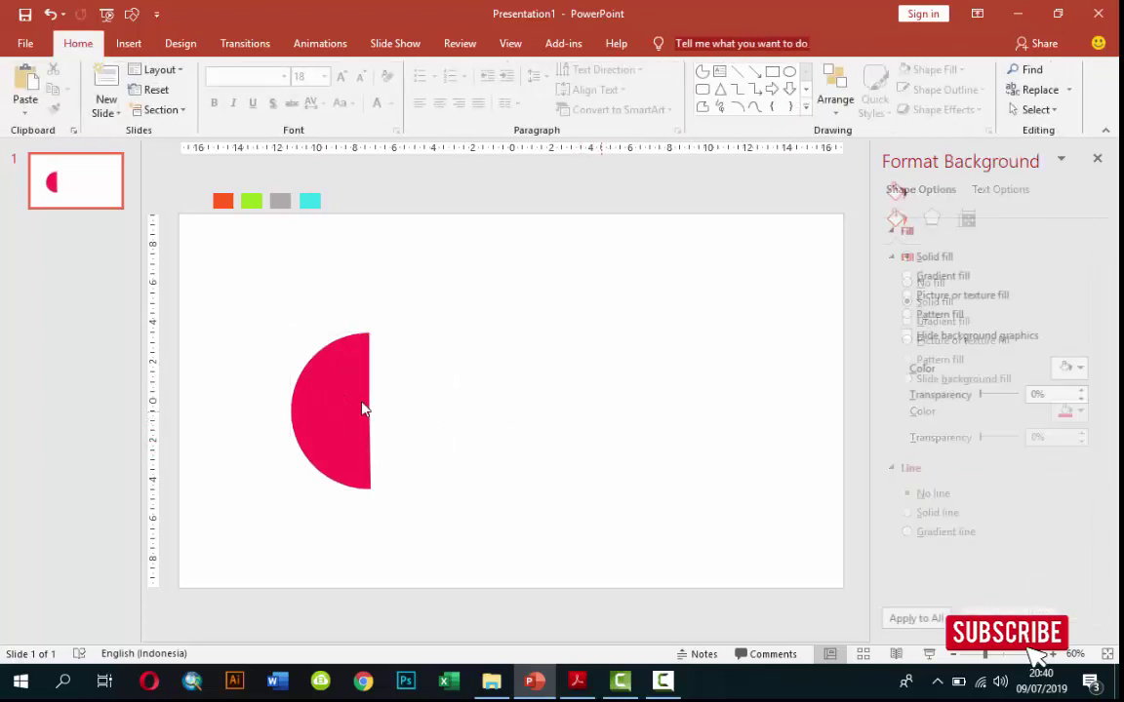
# - Duplicate the half-circle, place the copy to the right, and fill it cyan
pyautogui.click(363, 409)
pyautogui.hotkey('ctrl', 'c')
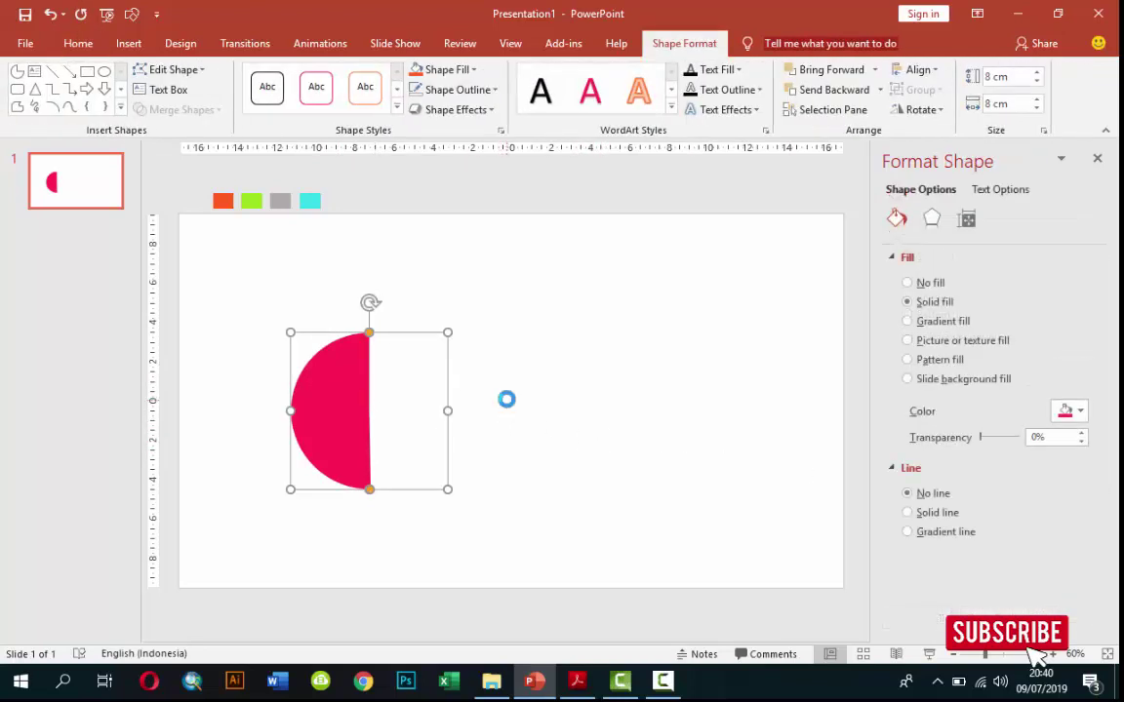
pyautogui.hotkey('ctrl', 'v')
pyautogui.moveTo(383, 419); pyautogui.dragTo(487, 389)
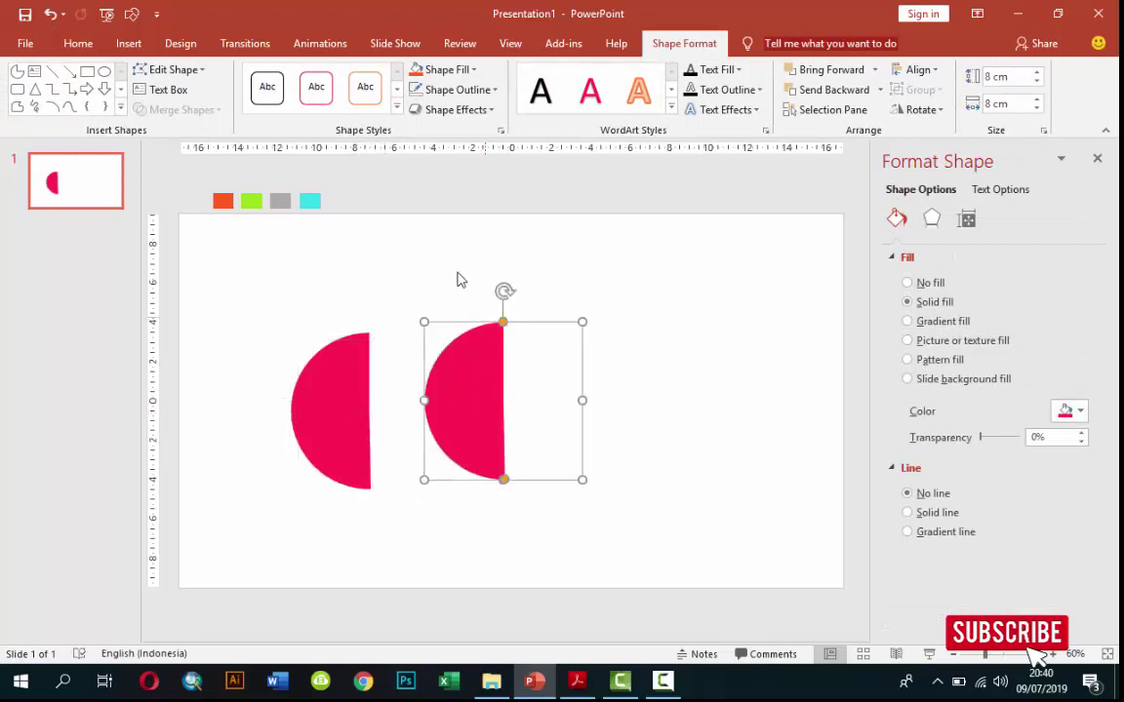
pyautogui.click(434, 69)
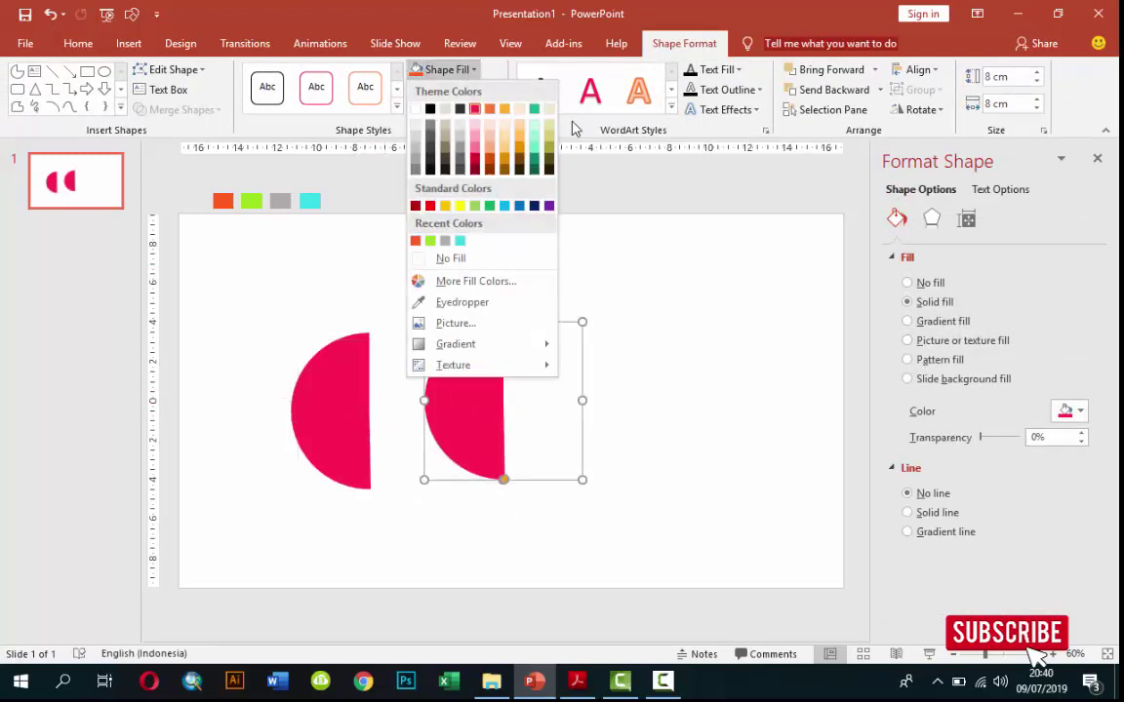
pyautogui.click(1065, 410)
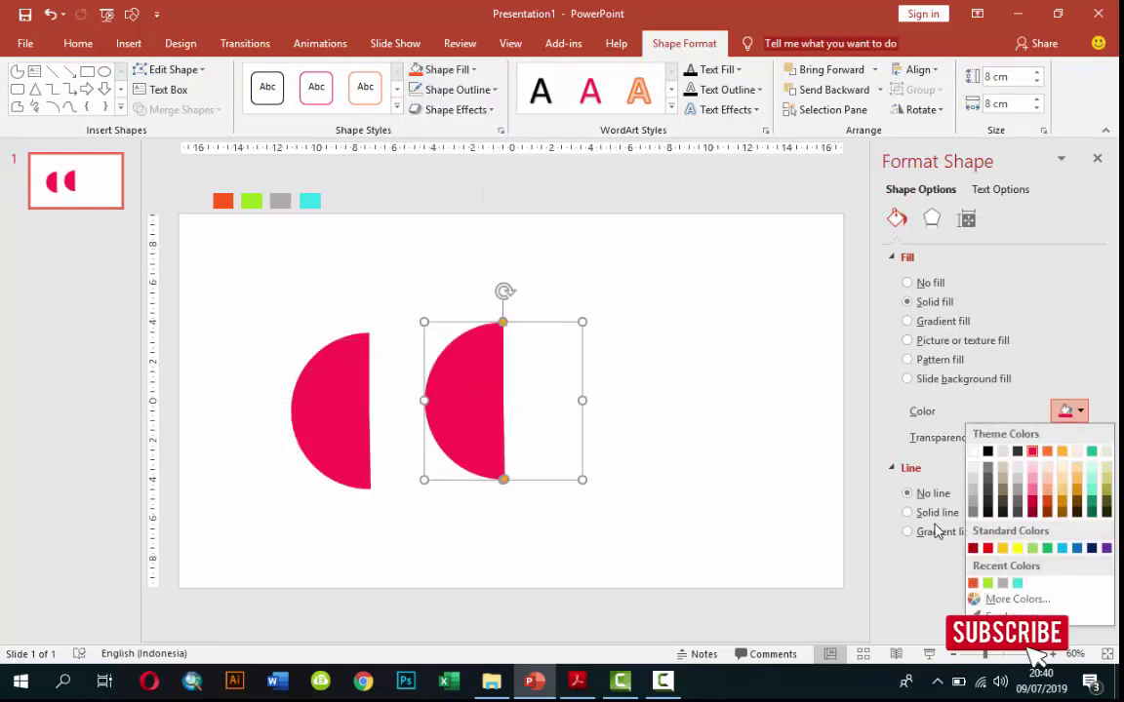
pyautogui.click(1016, 583)
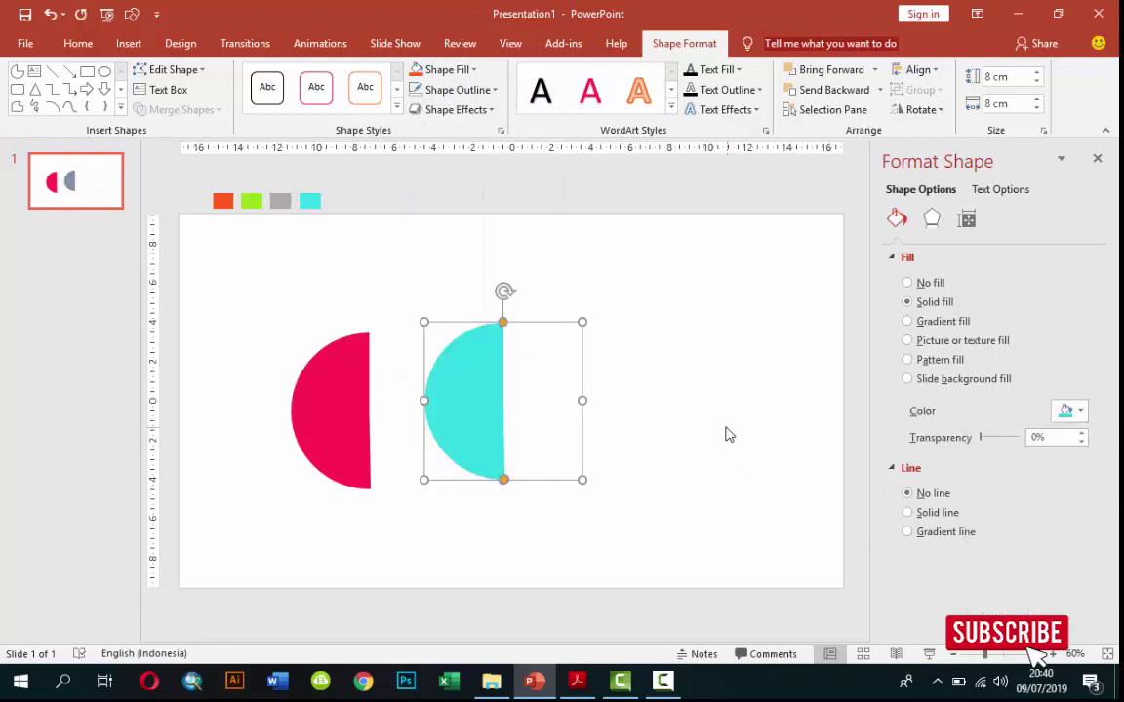
# - Delete the four colour swatches above the slide
pyautogui.click(728, 434)
pyautogui.moveTo(193, 173); pyautogui.dragTo(341, 226)
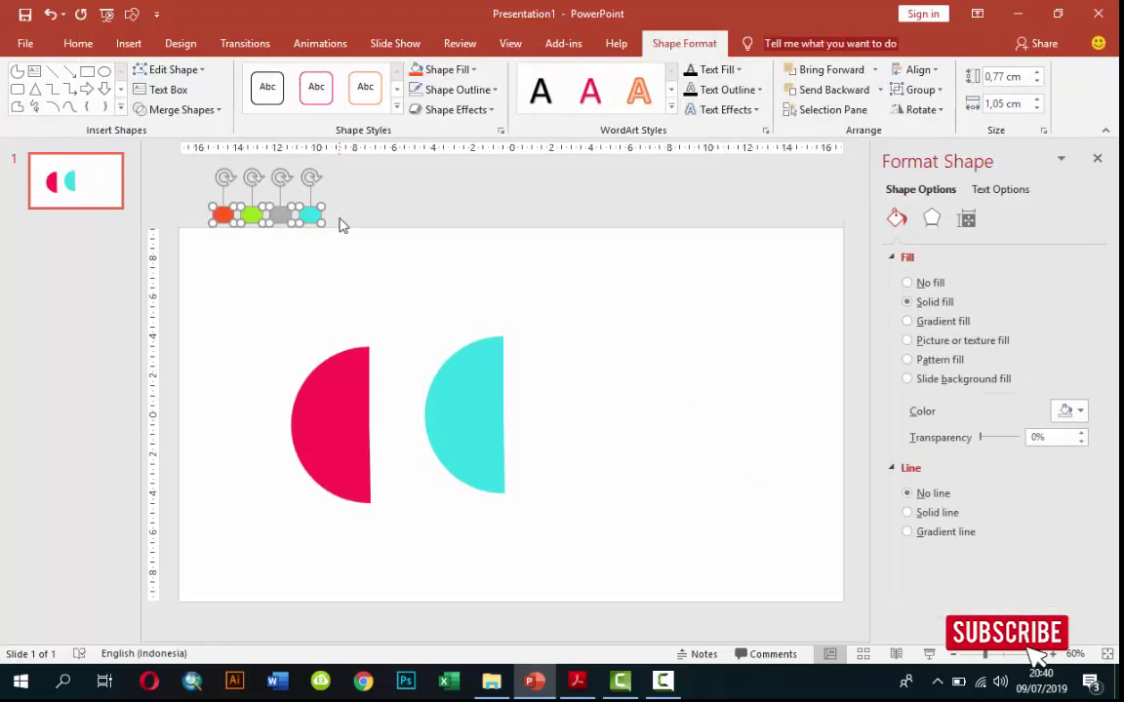
pyautogui.press('Delete')
pyautogui.click(469, 388)
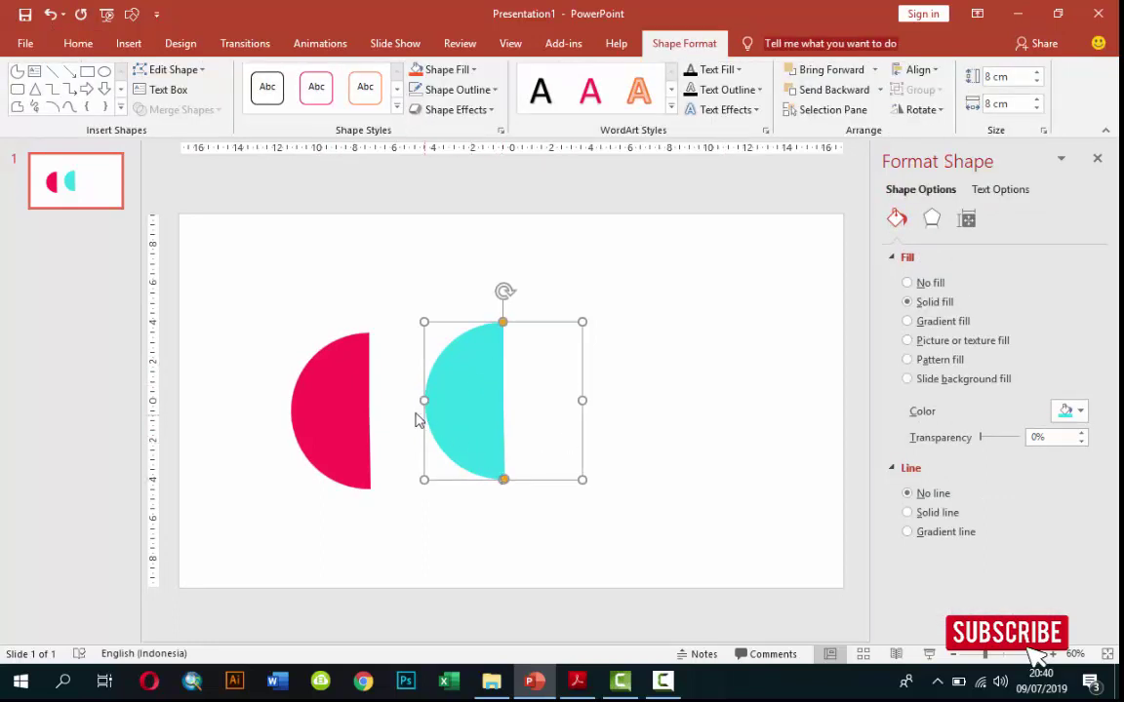
# - Draw a horizontal guide line through the cyan shape and trim it to a quarter circle
pyautogui.click(123, 45)
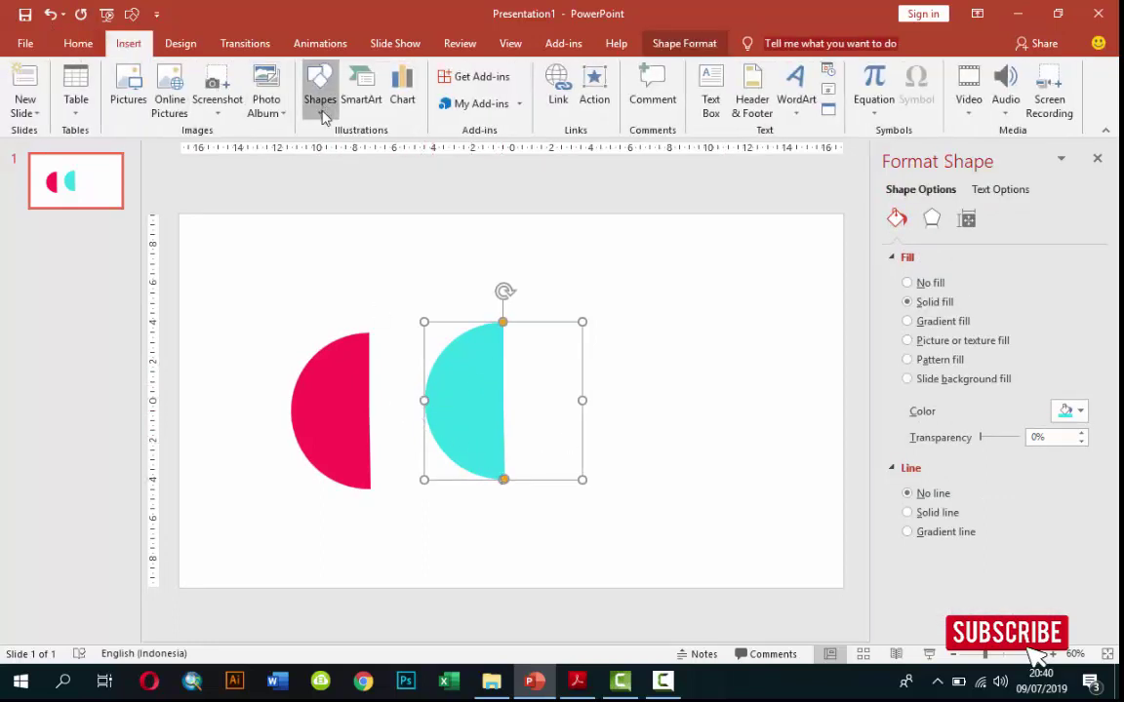
pyautogui.click(321, 102)
pyautogui.click(312, 148)
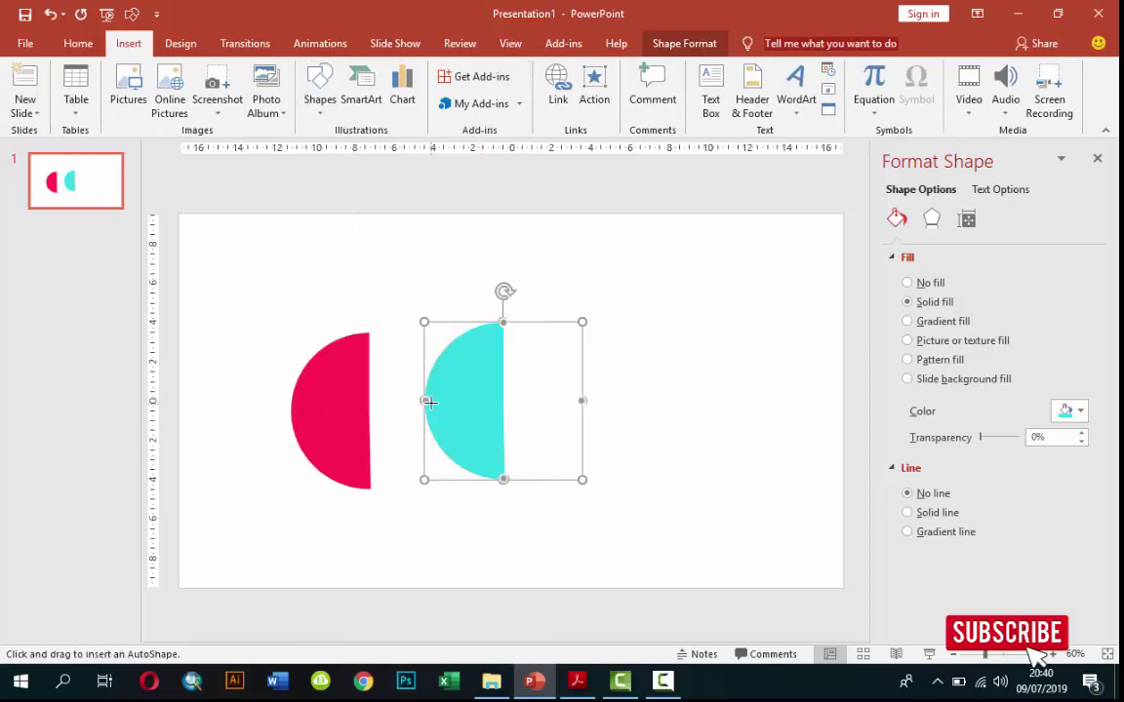
pyautogui.moveTo(412, 400); pyautogui.dragTo(536, 400)
pyautogui.click(503, 480)
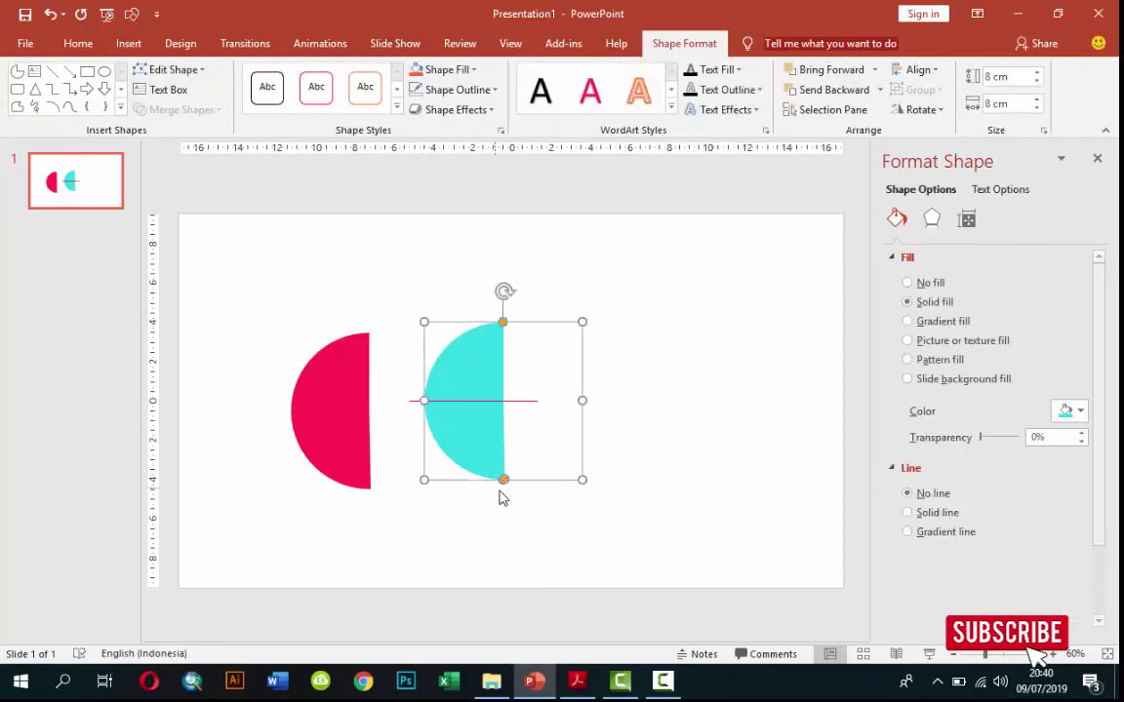
pyautogui.moveTo(504, 479); pyautogui.dragTo(425, 411)
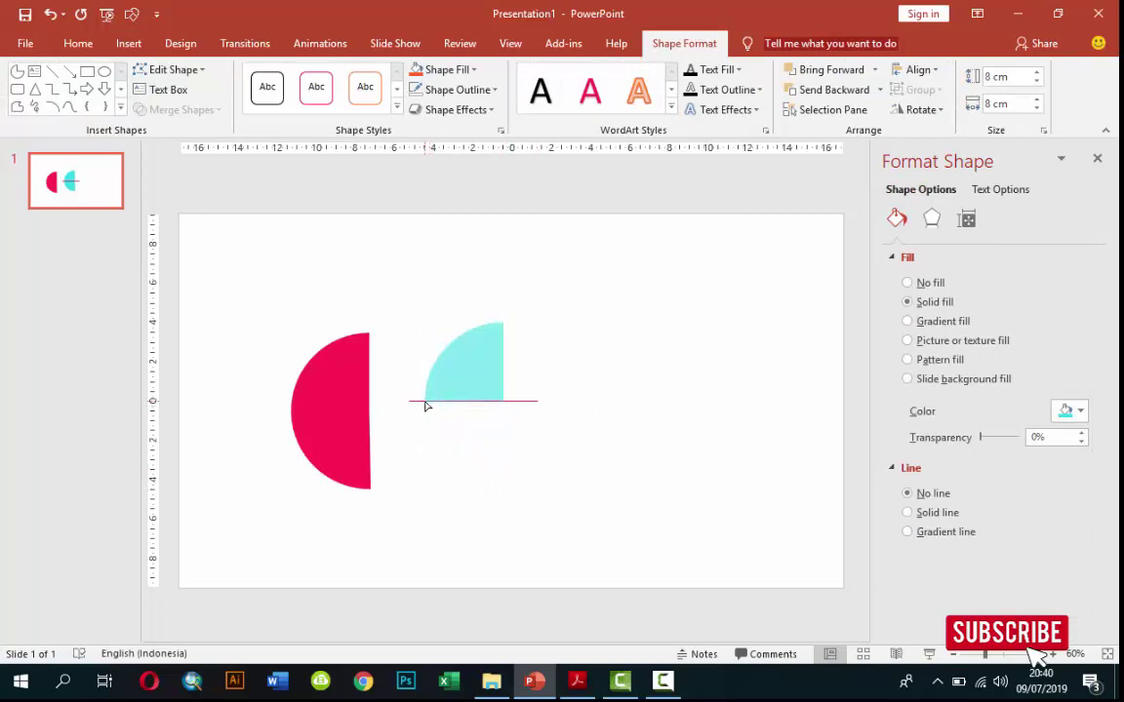
pyautogui.moveTo(425, 406); pyautogui.dragTo(426, 401)
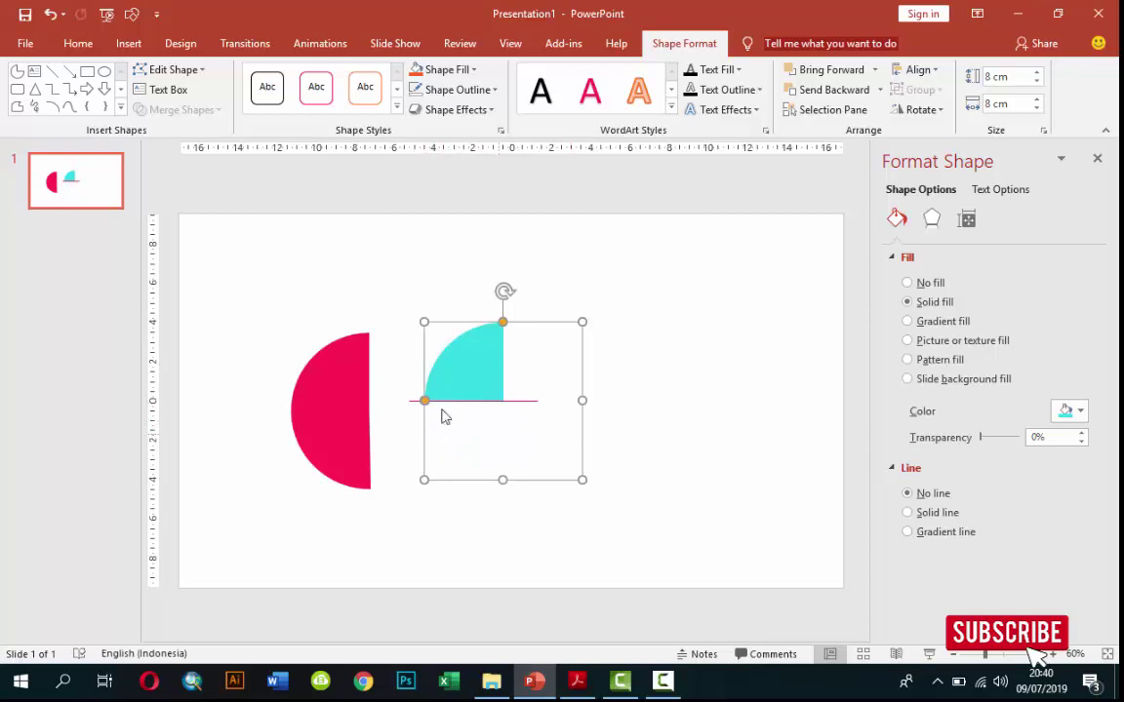
# - Draw a diagonal guide line from the shape's top-left corner past its centre
pyautogui.click(129, 42)
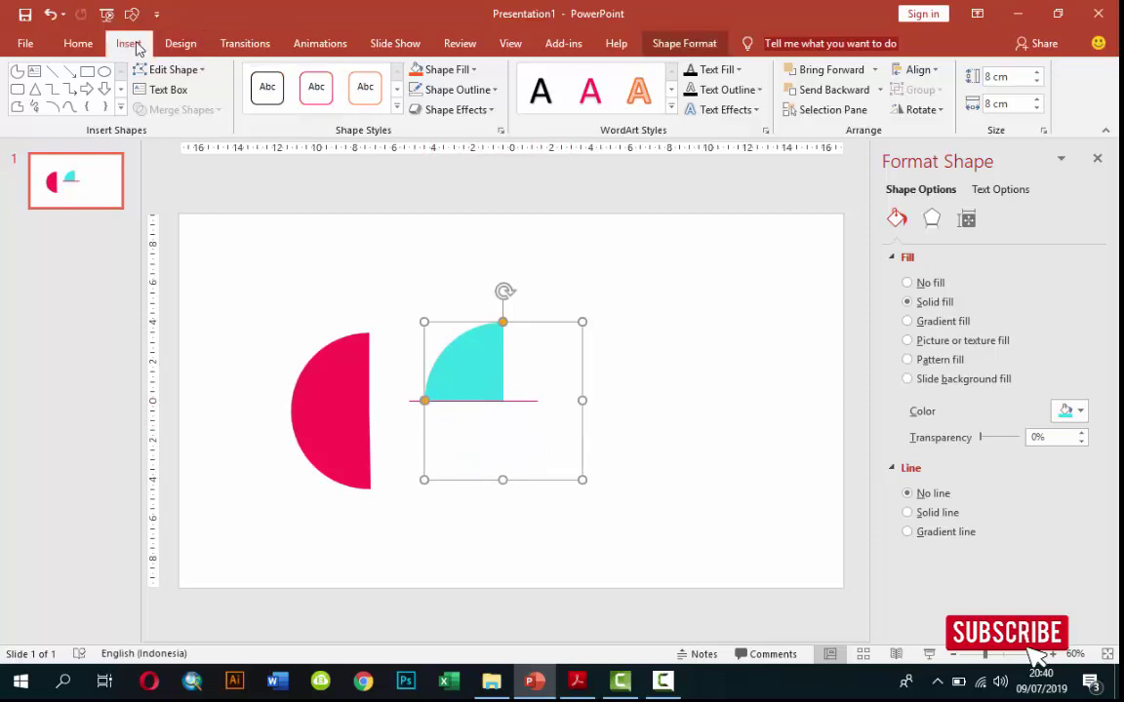
pyautogui.click(318, 93)
pyautogui.click(322, 141)
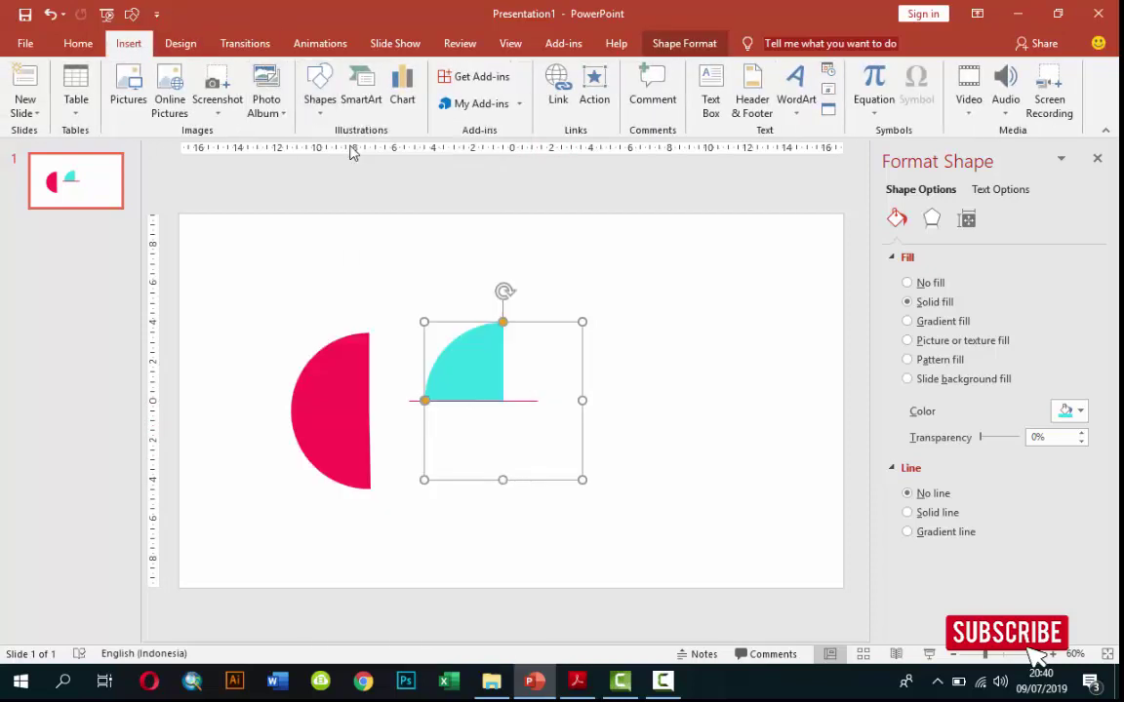
pyautogui.moveTo(423, 321); pyautogui.dragTo(521, 421)
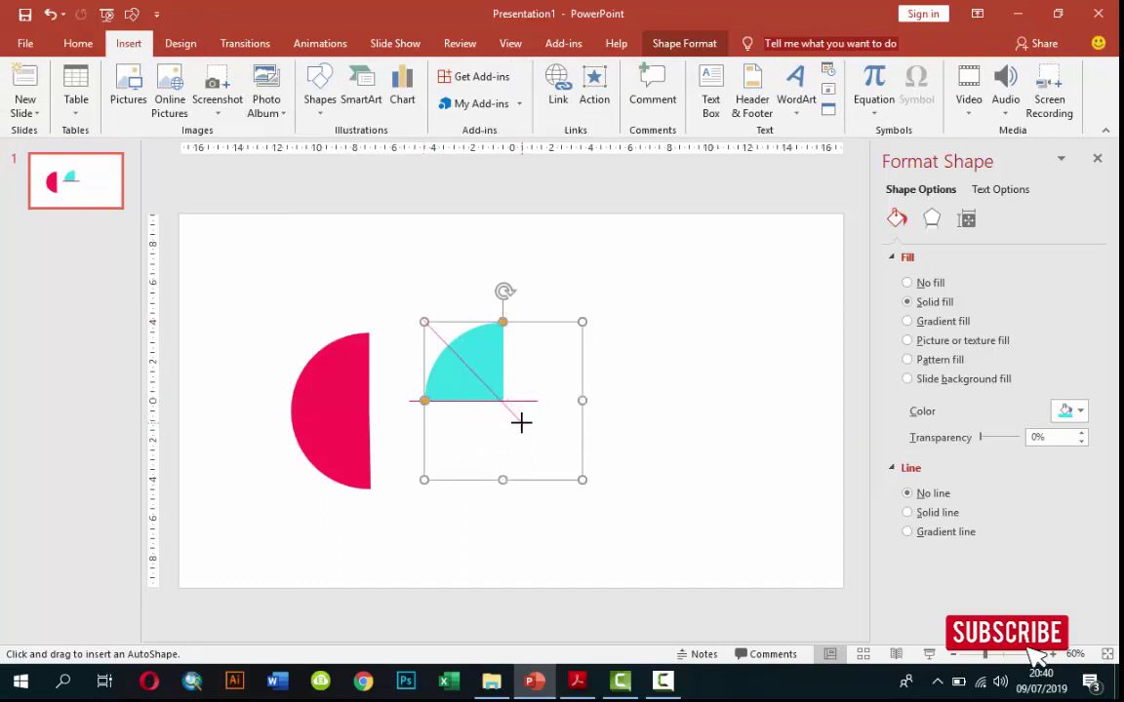
pyautogui.moveTo(520, 421); pyautogui.dragTo(526, 425)
# - Narrow the cyan quarter circle into a slice ending at the diagonal line
pyautogui.click(441, 388)
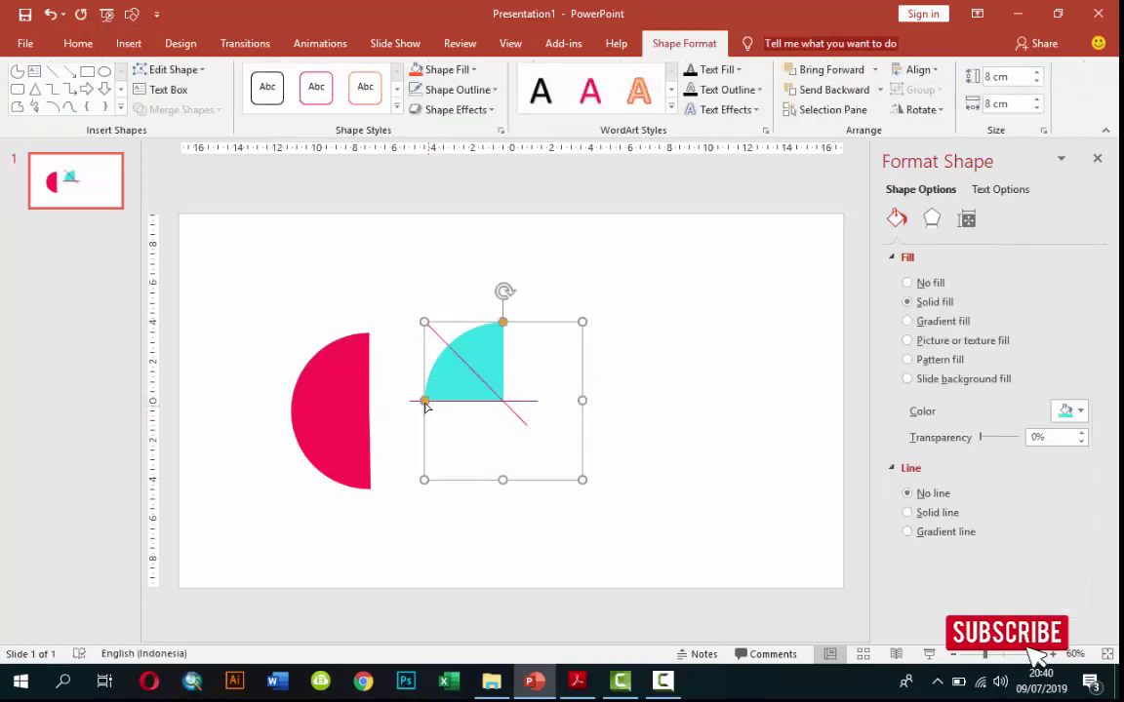
pyautogui.moveTo(424, 402); pyautogui.dragTo(454, 358)
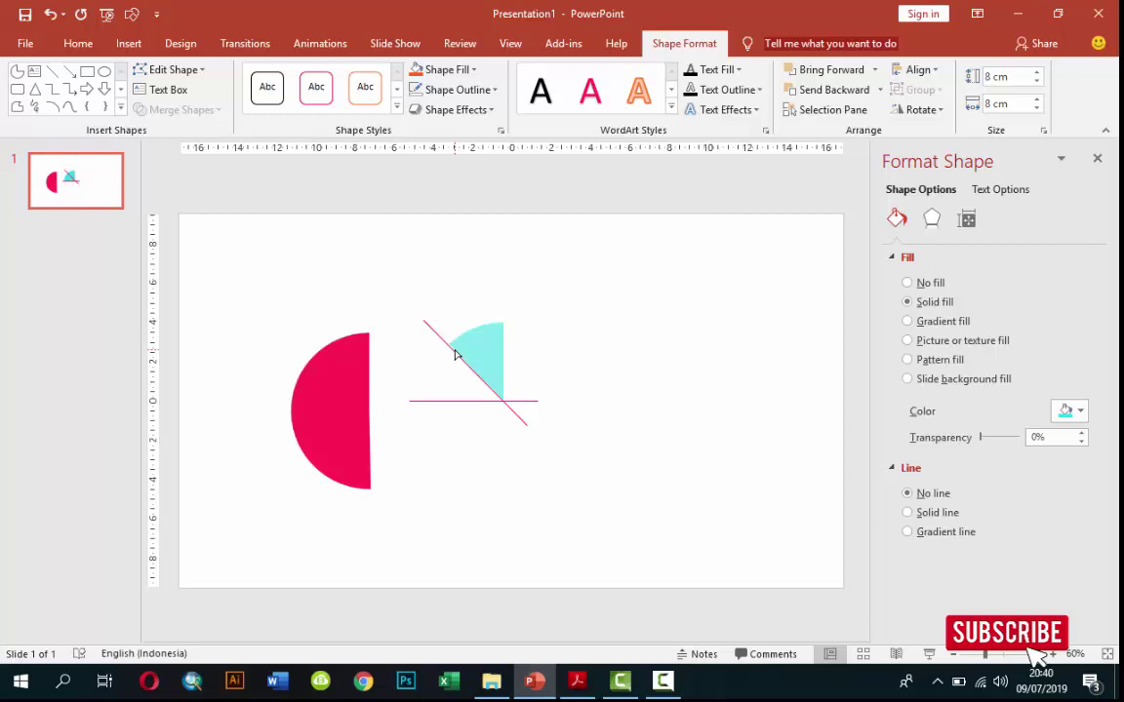
pyautogui.moveTo(454, 356); pyautogui.dragTo(454, 356)
pyautogui.click(637, 374)
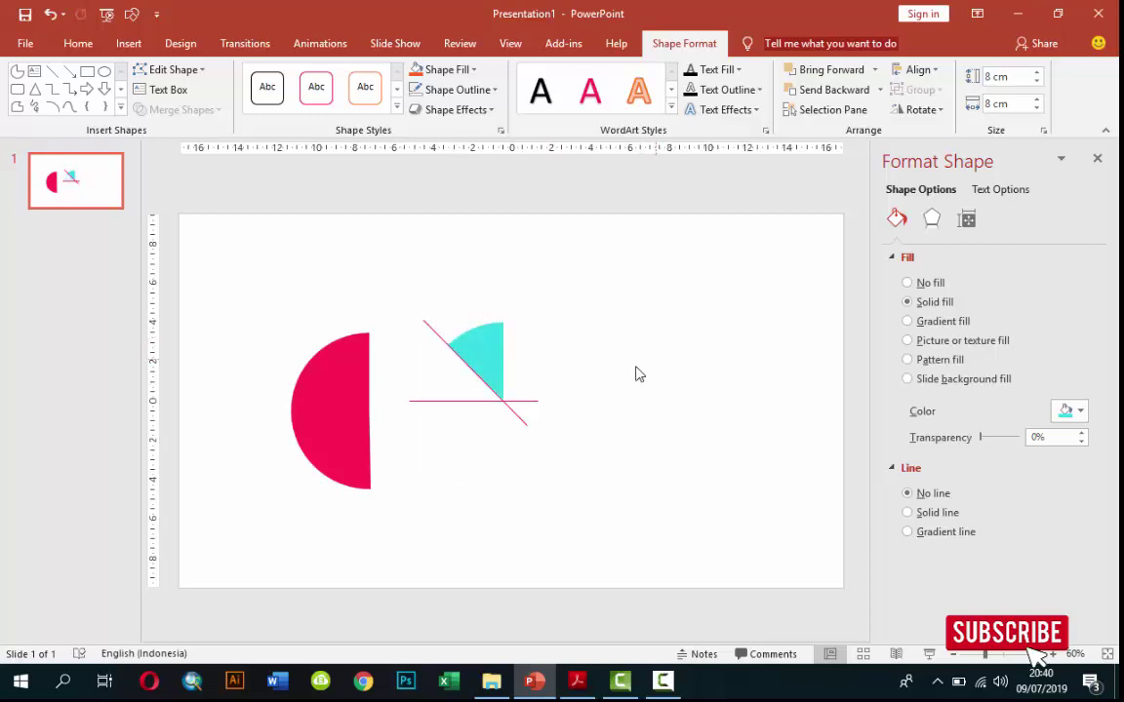
pyautogui.click(525, 400)
# - Delete both guide lines and flip the teal slice horizontally
pyautogui.press('Delete')
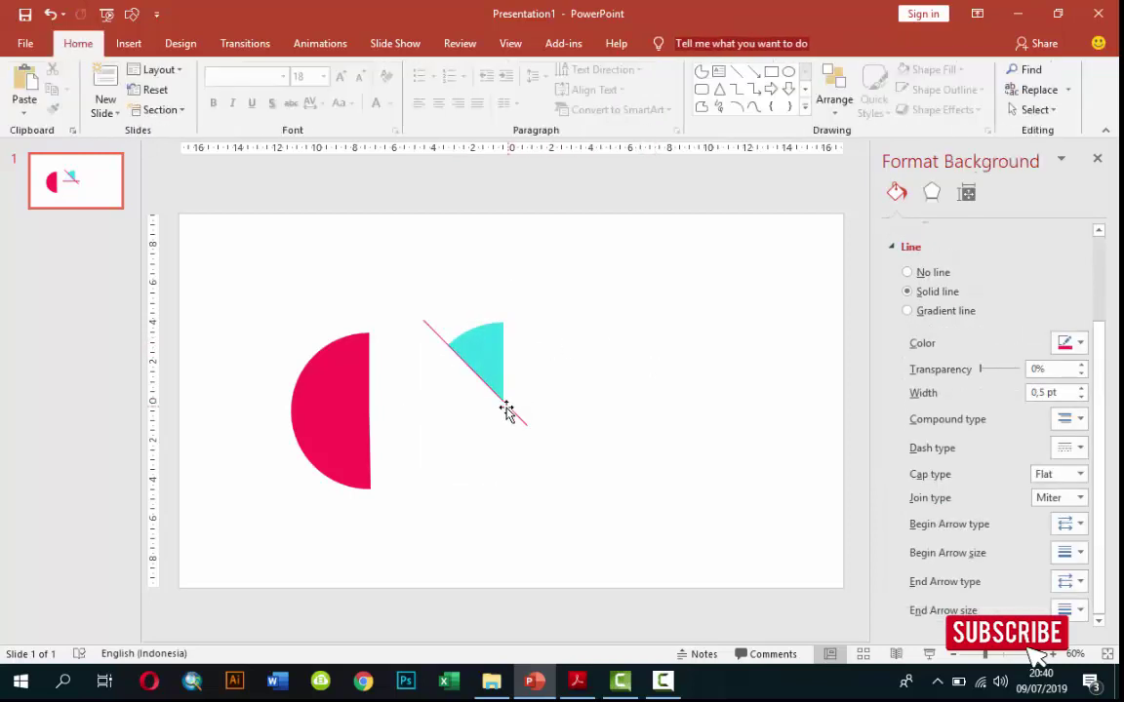
pyautogui.click(520, 417)
pyautogui.press('Delete')
pyautogui.click(481, 353)
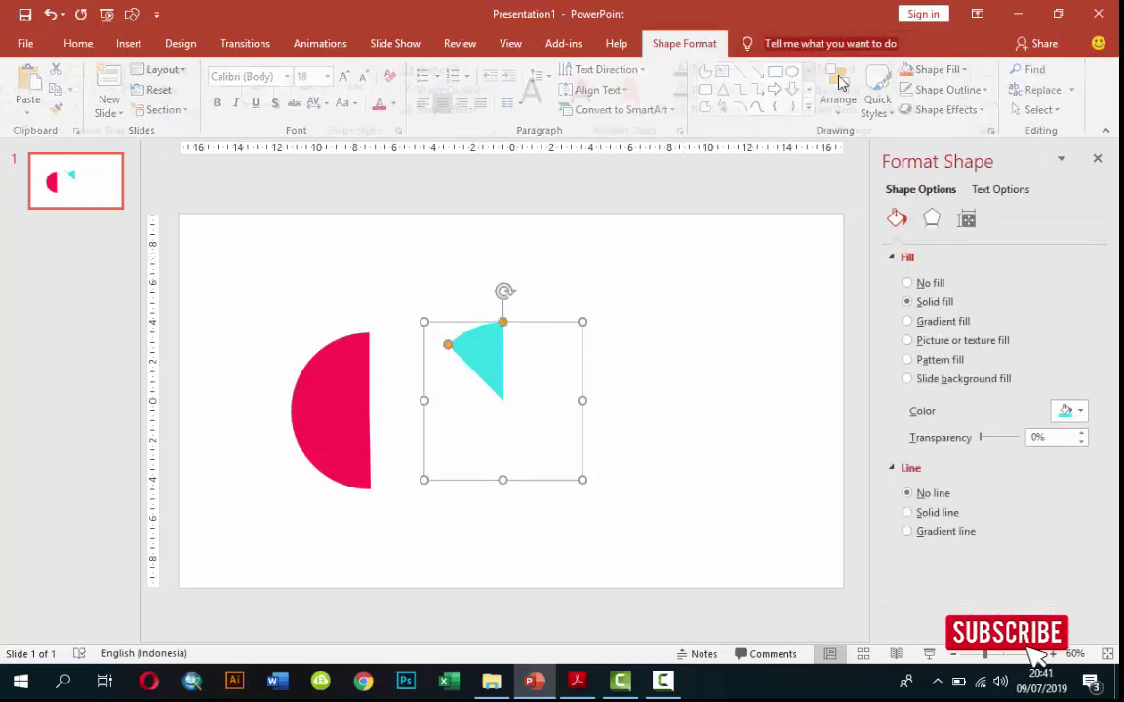
pyautogui.click(684, 43)
pyautogui.click(905, 110)
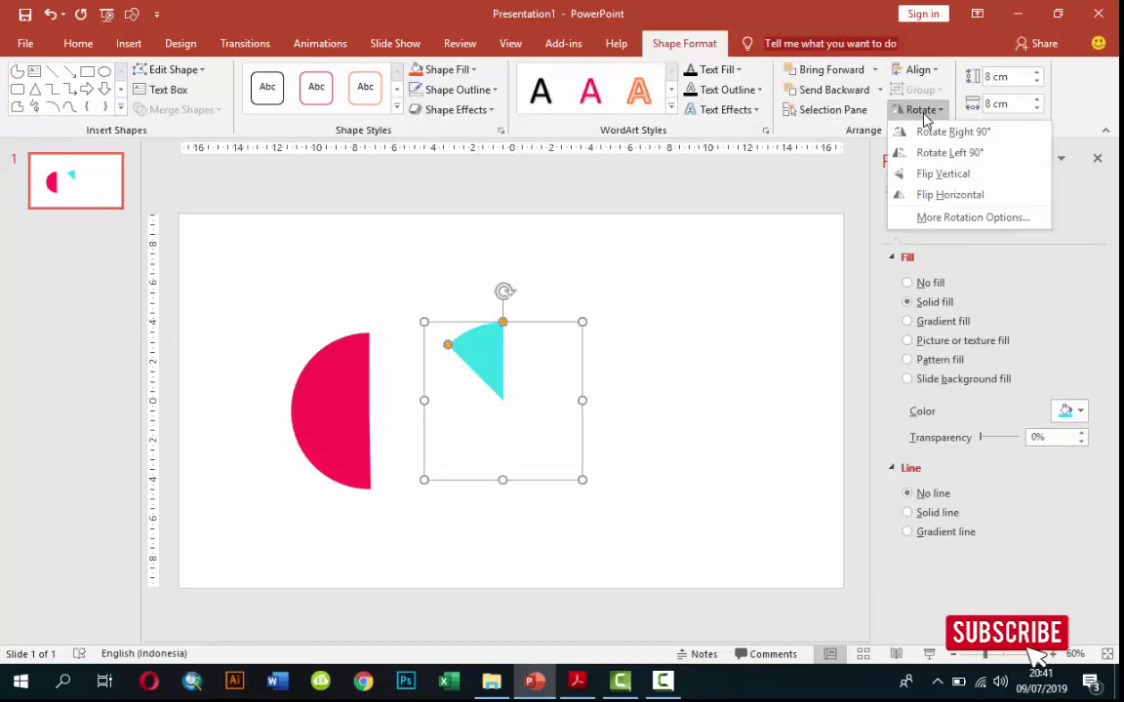
pyautogui.click(938, 196)
# - Fit the teal slice against the pink half-circle and add a rotated copy beside it
pyautogui.click(542, 359)
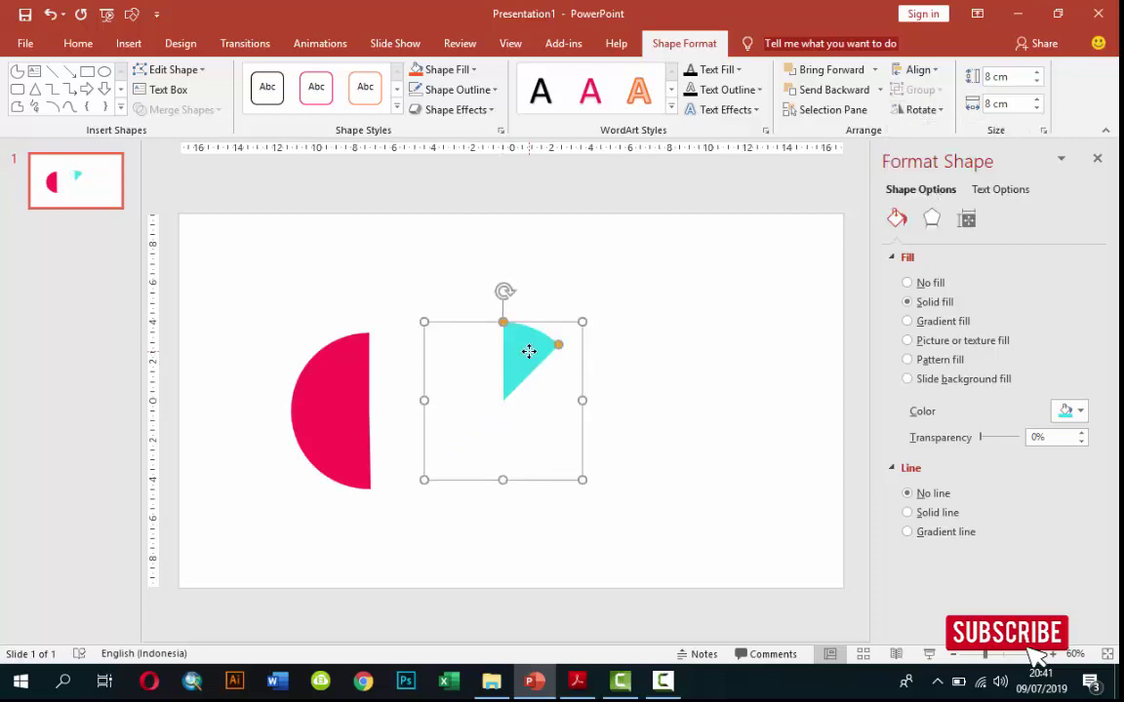
pyautogui.moveTo(532, 351); pyautogui.dragTo(398, 362)
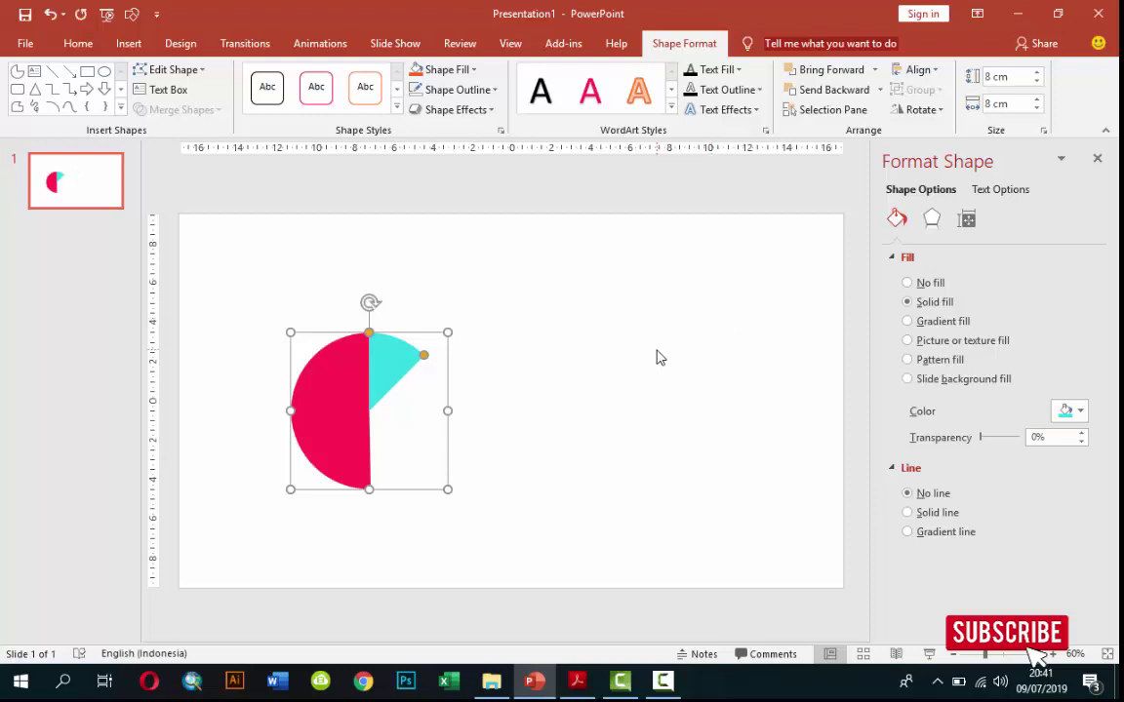
pyautogui.hotkey('ctrl', 'c')
pyautogui.hotkey('ctrl', 'v')
pyautogui.moveTo(396, 370); pyautogui.dragTo(453, 408)
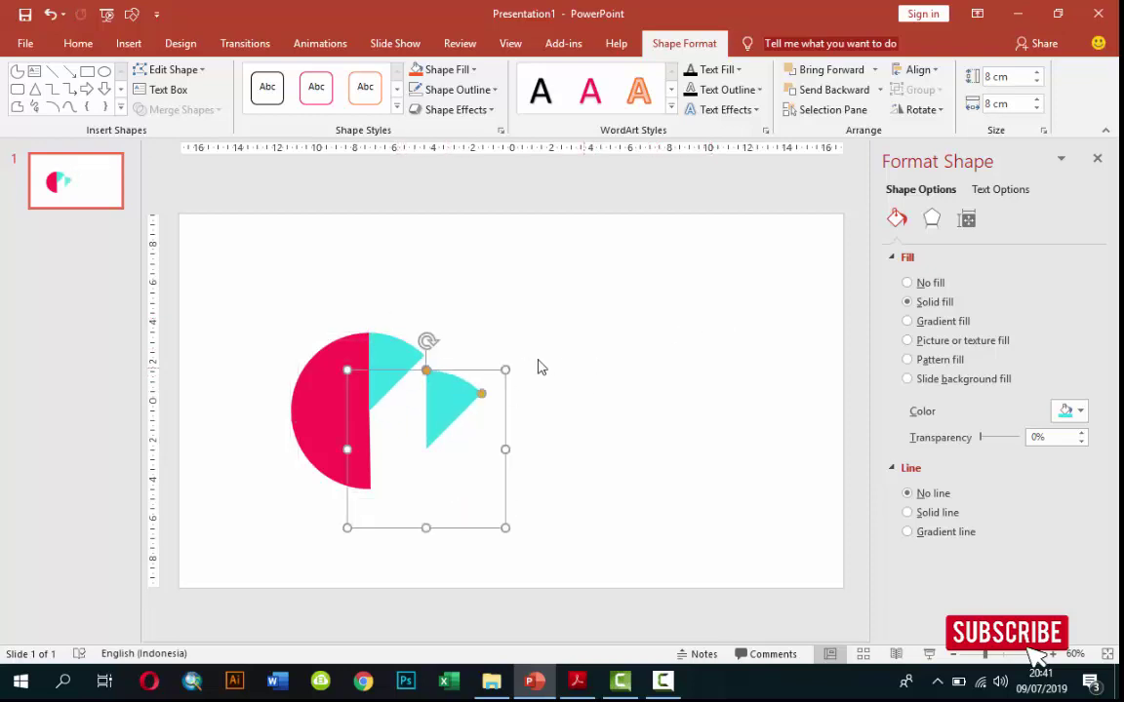
pyautogui.moveTo(428, 341); pyautogui.dragTo(499, 381)
pyautogui.moveTo(460, 417); pyautogui.dragTo(413, 394)
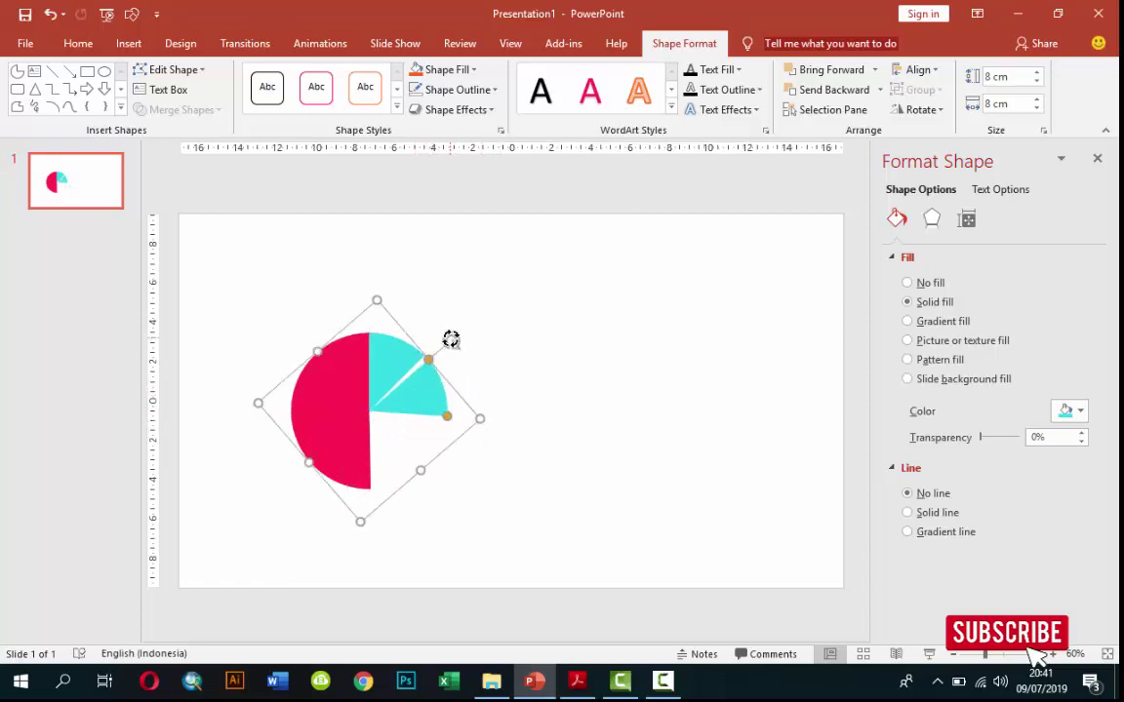
pyautogui.moveTo(451, 339); pyautogui.dragTo(448, 334)
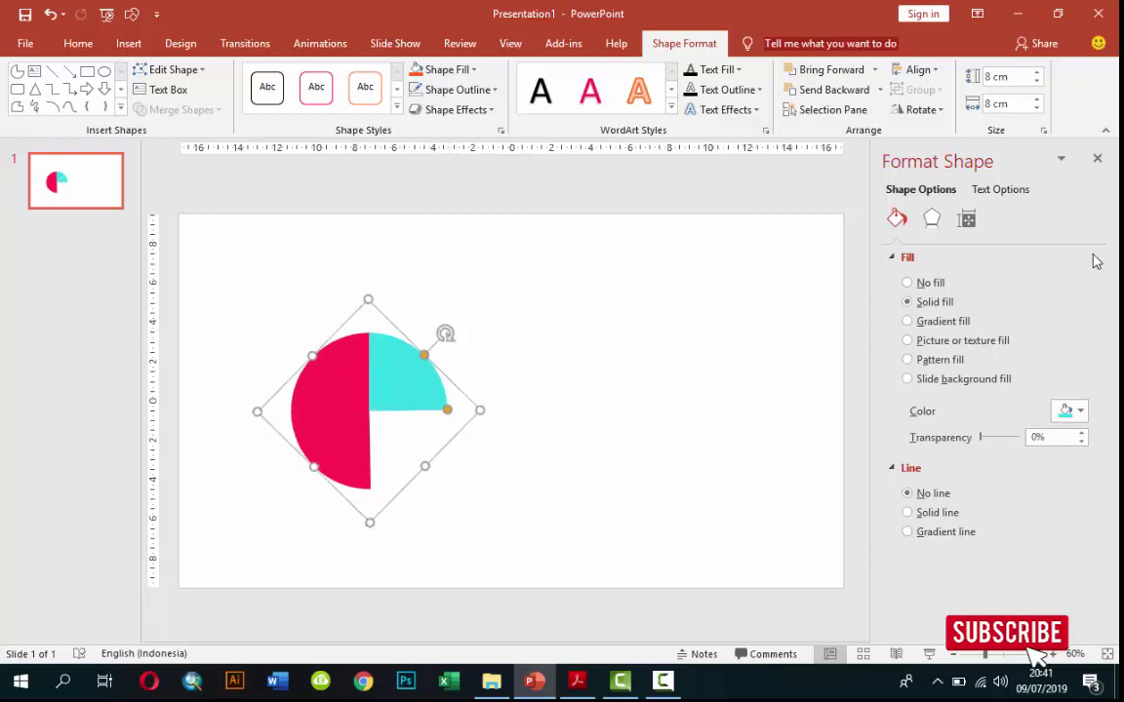
pyautogui.click(967, 218)
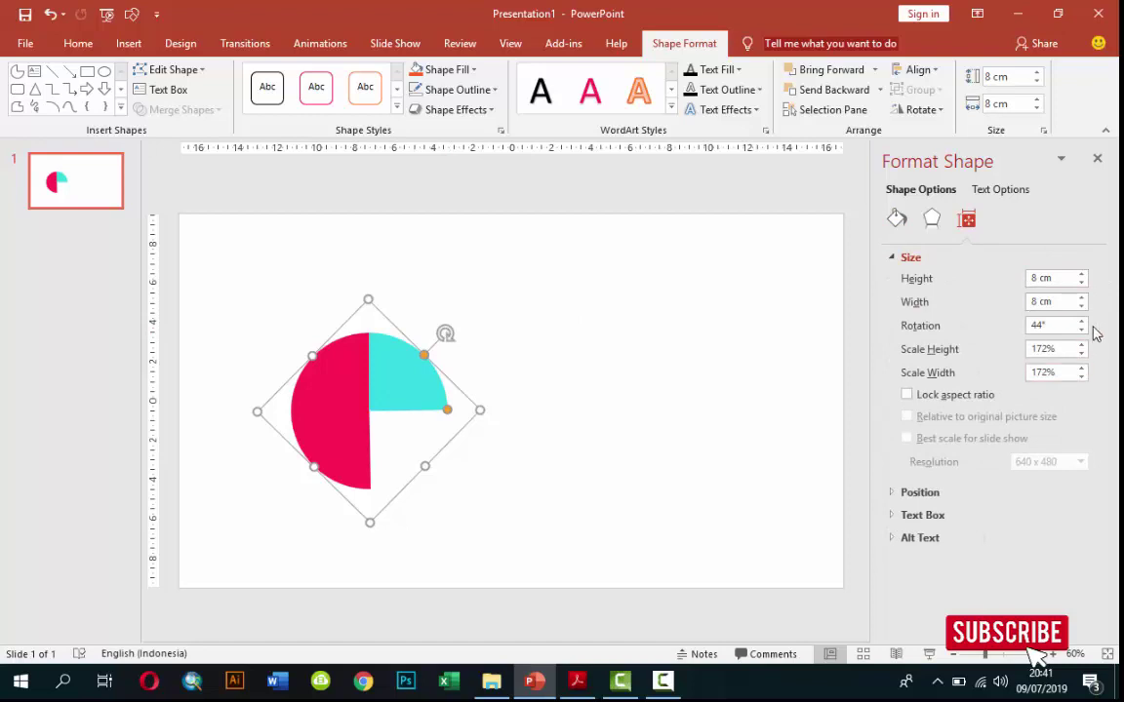
# - Set the copied wedge's rotation to 45° and fill it green
pyautogui.click(1080, 321)
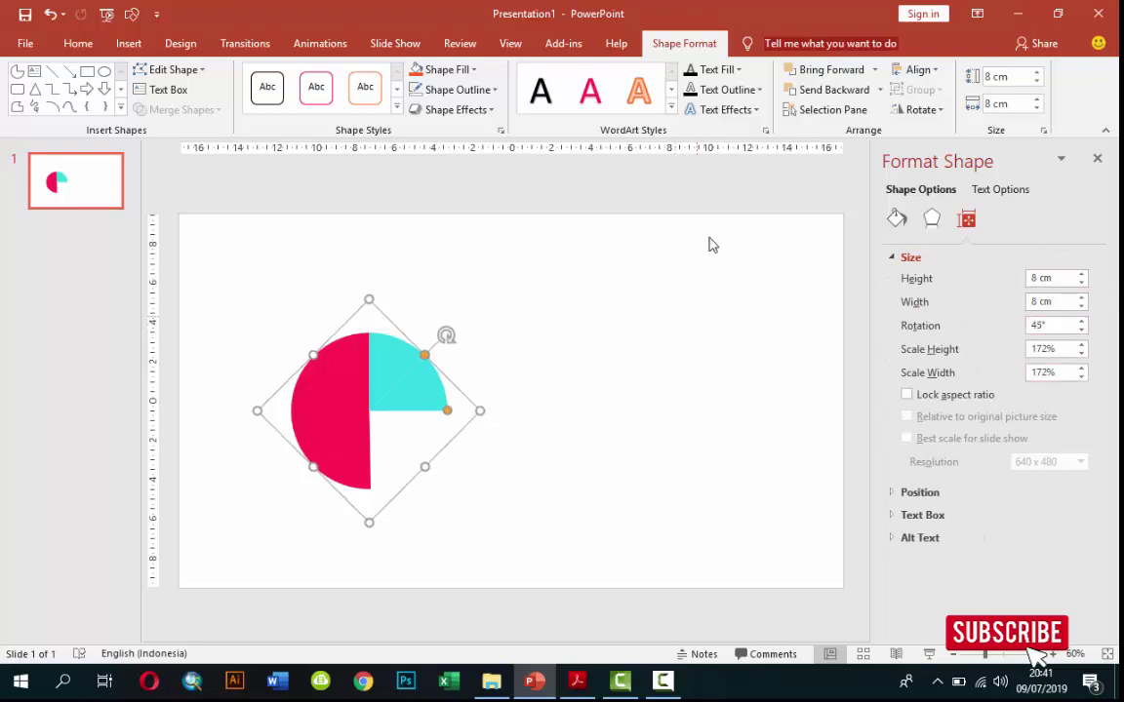
pyautogui.click(898, 221)
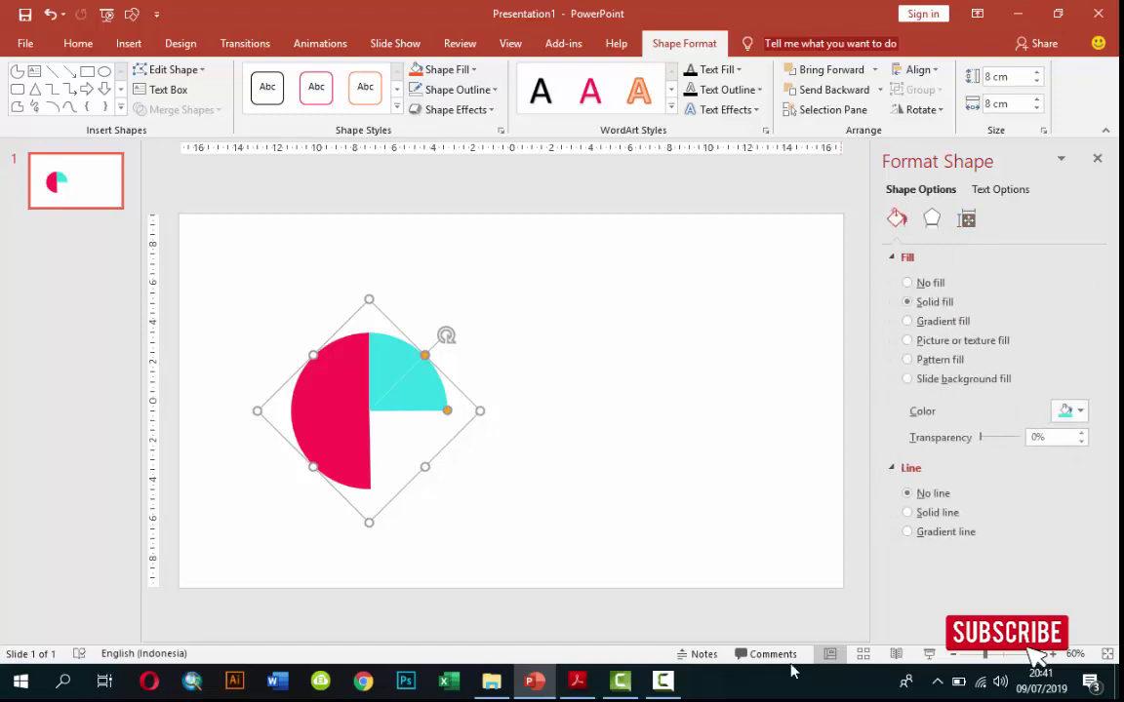
pyautogui.click(1038, 600)
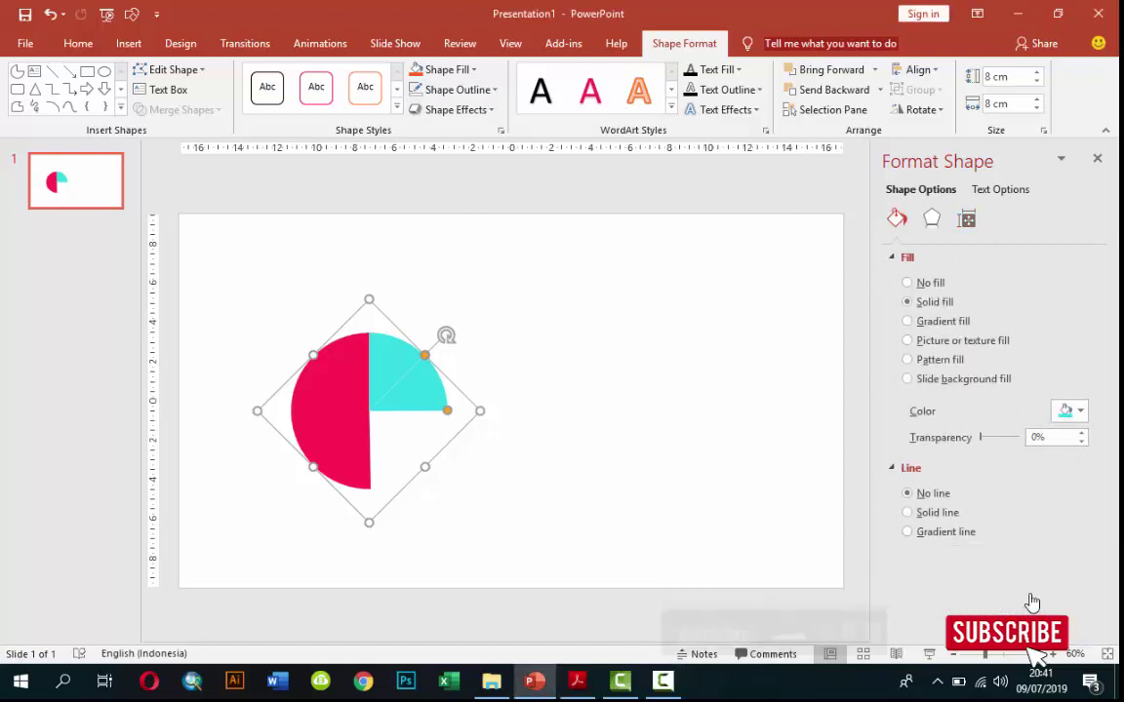
pyautogui.click(1080, 414)
pyautogui.click(1003, 582)
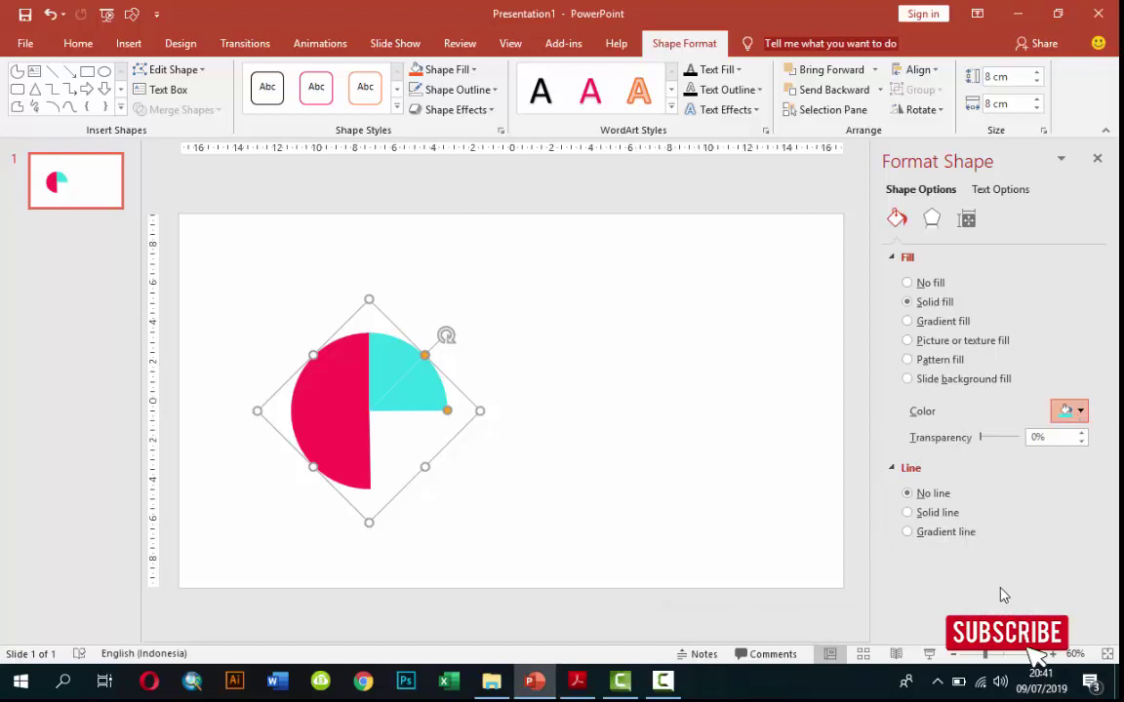
pyautogui.click(634, 448)
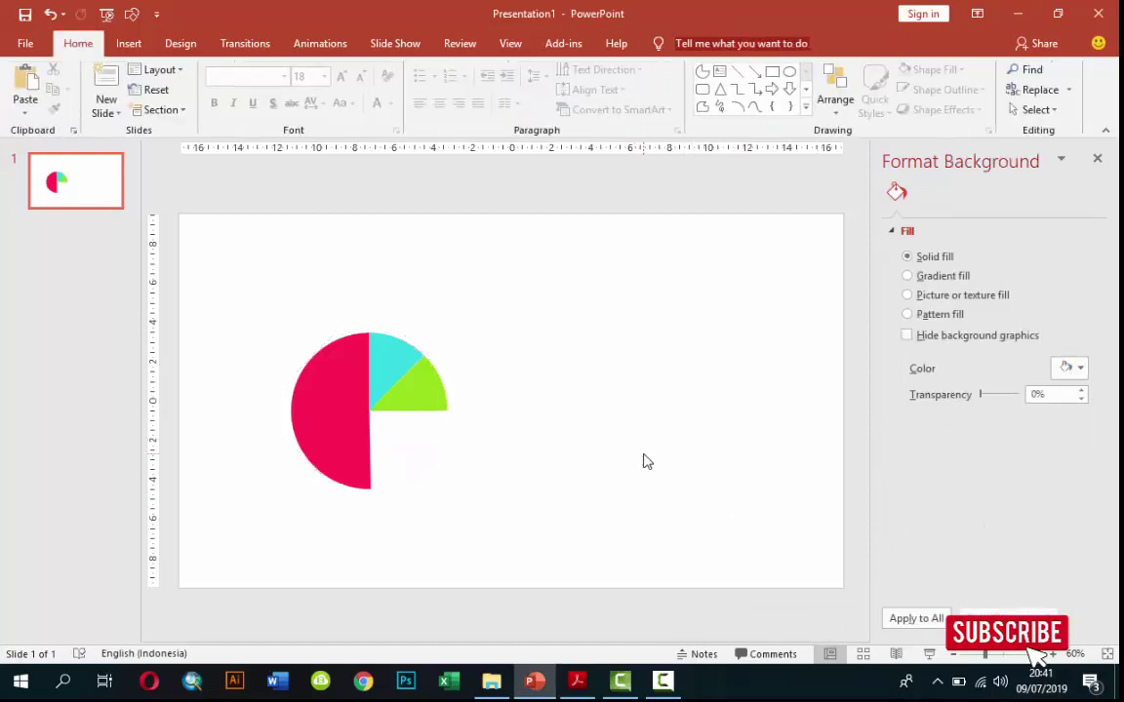
# - Paste a copy of the green wedge, fill it orange-red, flip it vertically, and fit it below
pyautogui.click(432, 400)
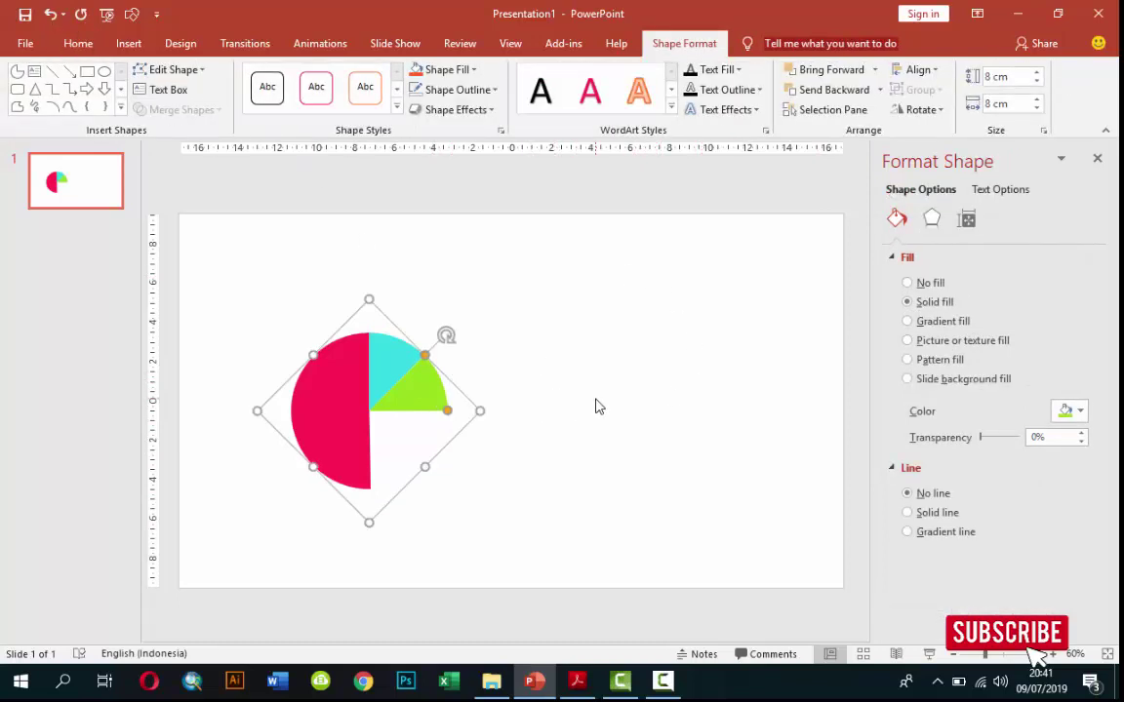
pyautogui.hotkey('ctrl', 'v')
pyautogui.moveTo(436, 401); pyautogui.dragTo(516, 465)
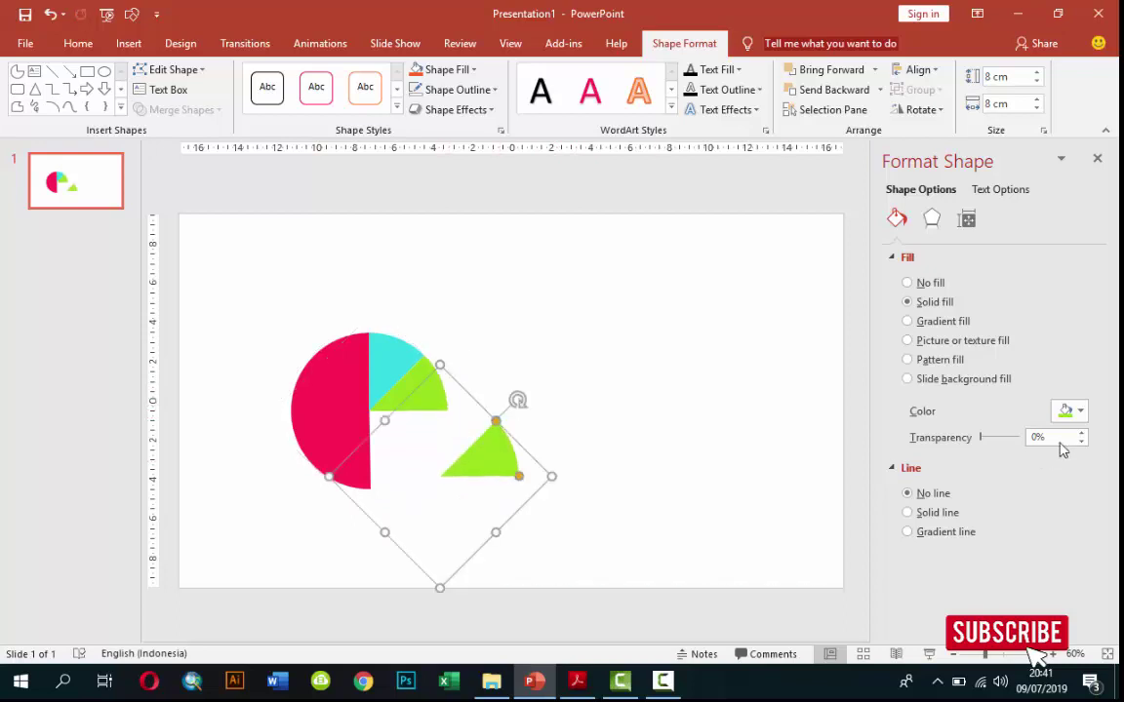
pyautogui.click(1068, 412)
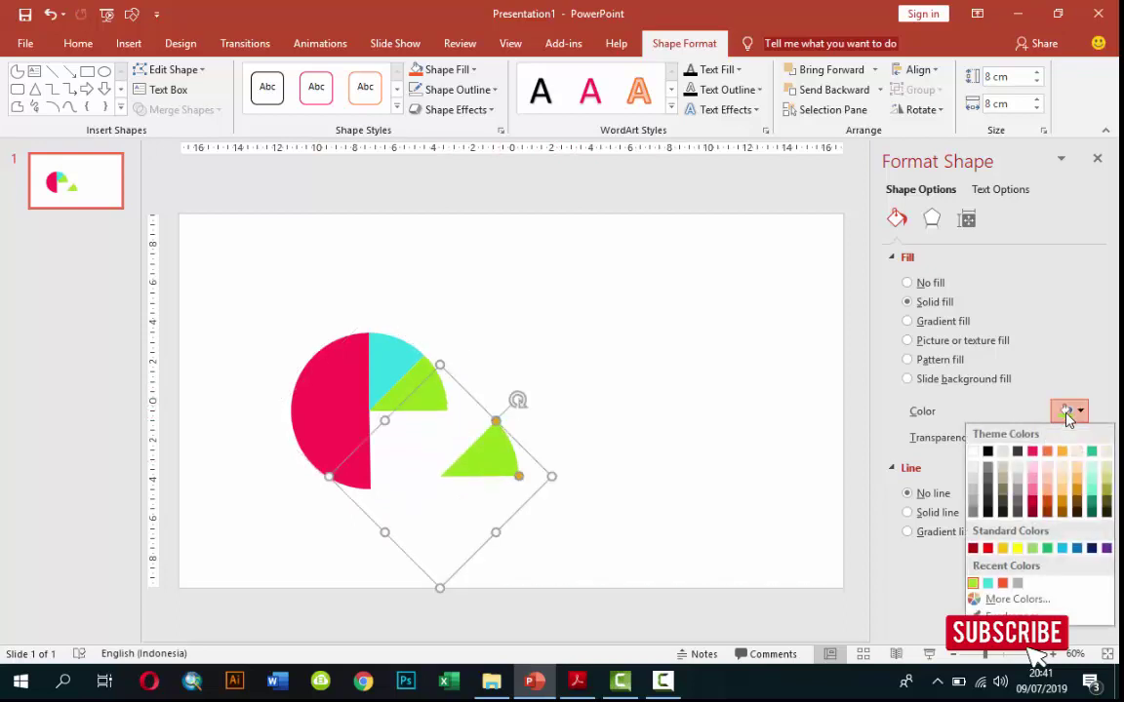
pyautogui.click(1002, 582)
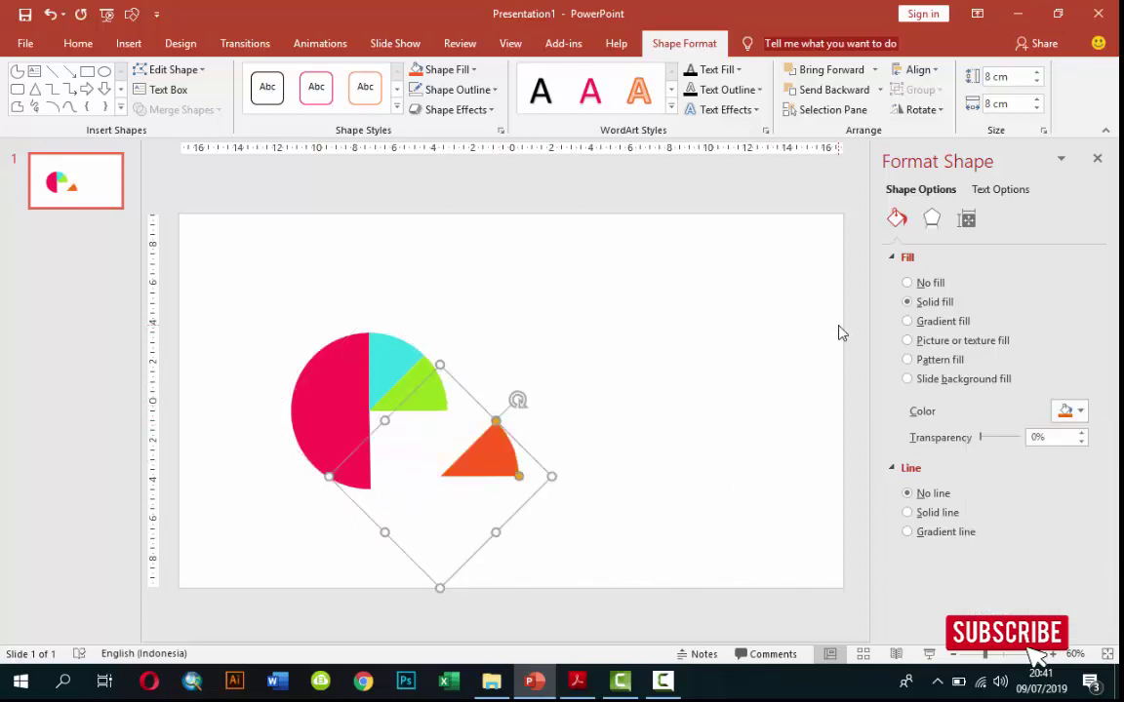
pyautogui.click(929, 111)
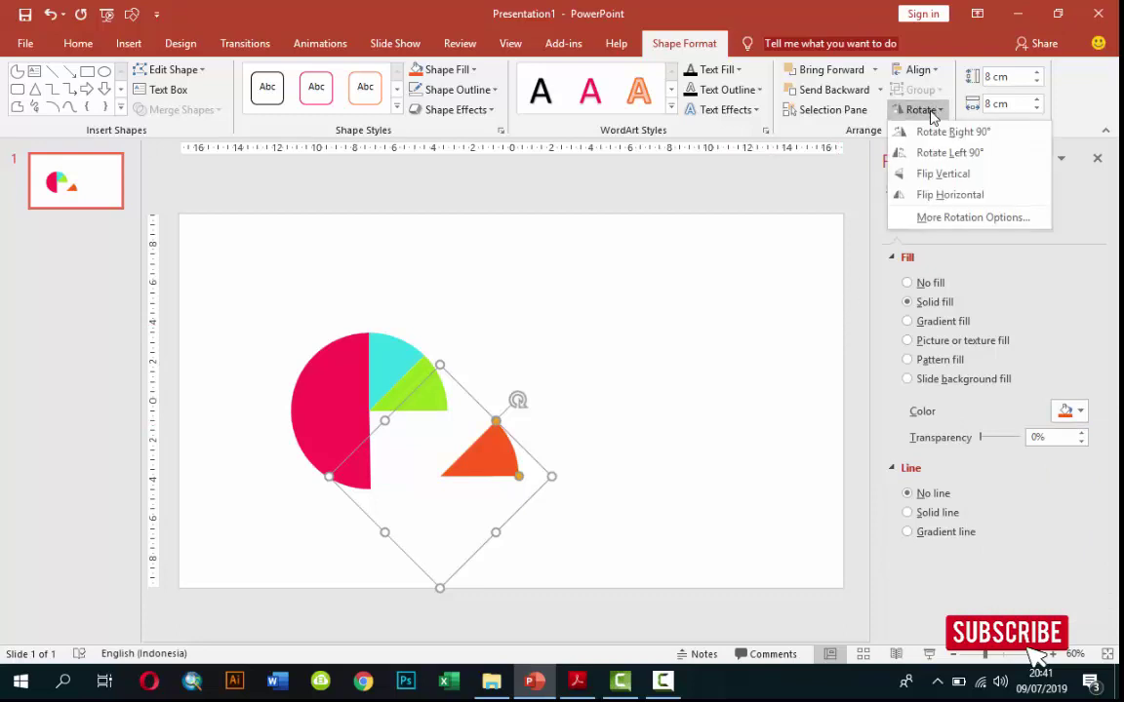
pyautogui.click(907, 174)
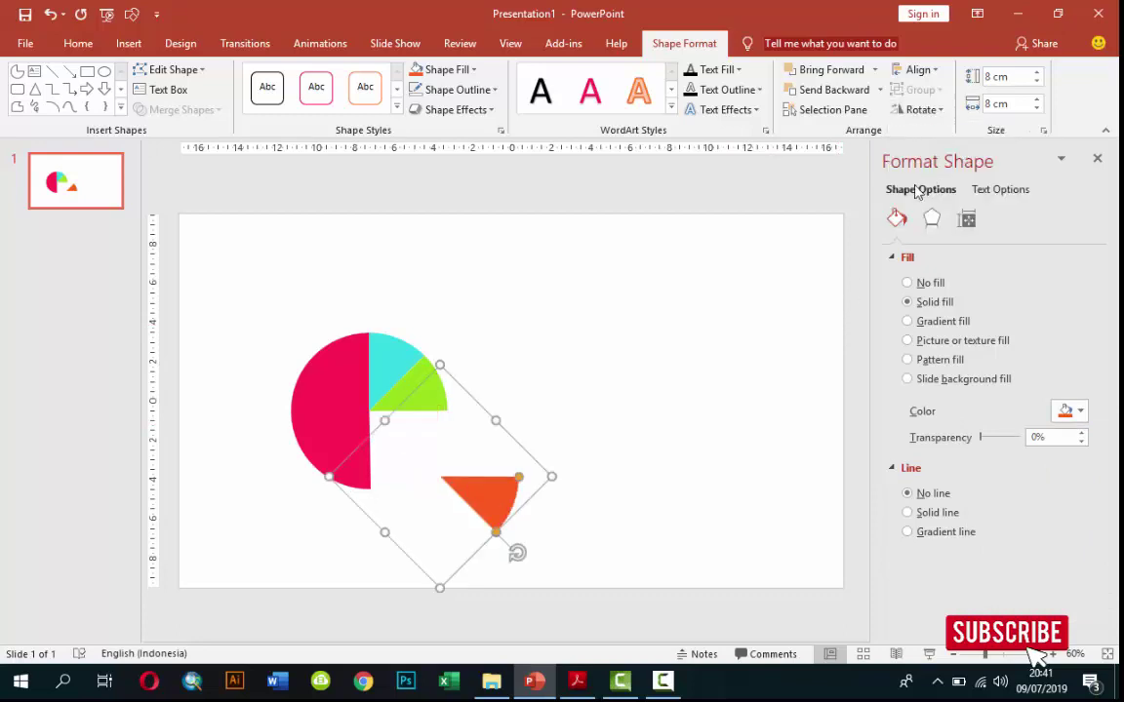
pyautogui.moveTo(476, 488); pyautogui.dragTo(407, 438)
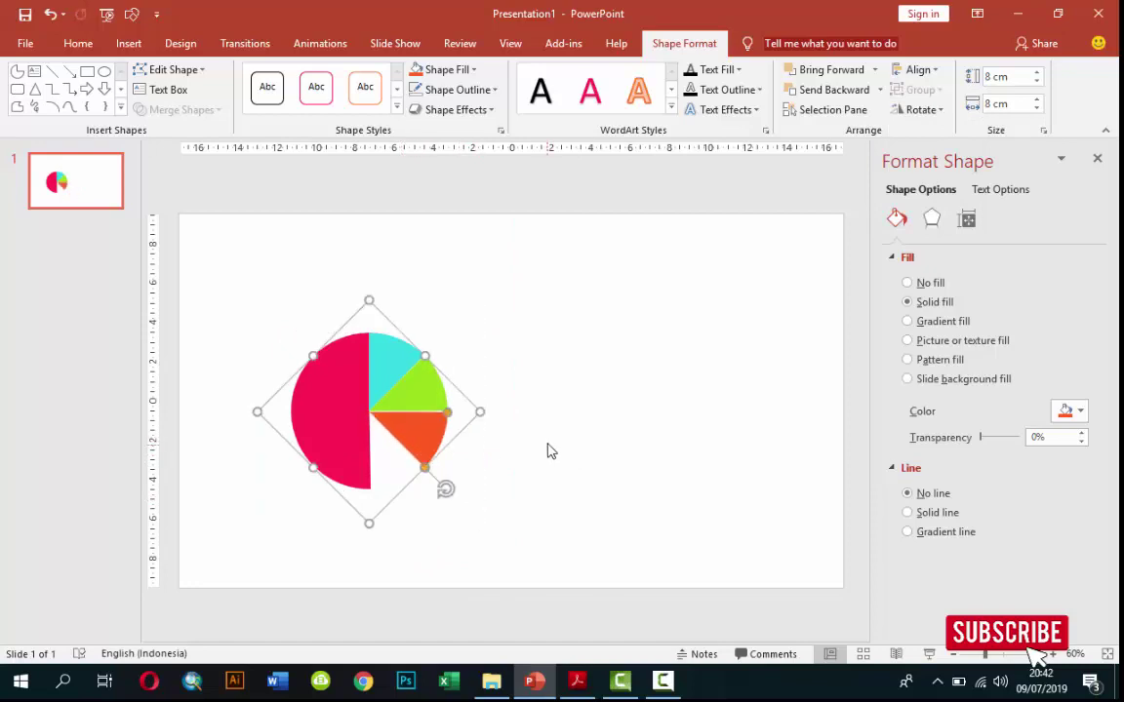
# - Paste a vertically flipped copy of the cyan wedge, fill it grey, and fit it below the orange wedge
pyautogui.click(522, 337)
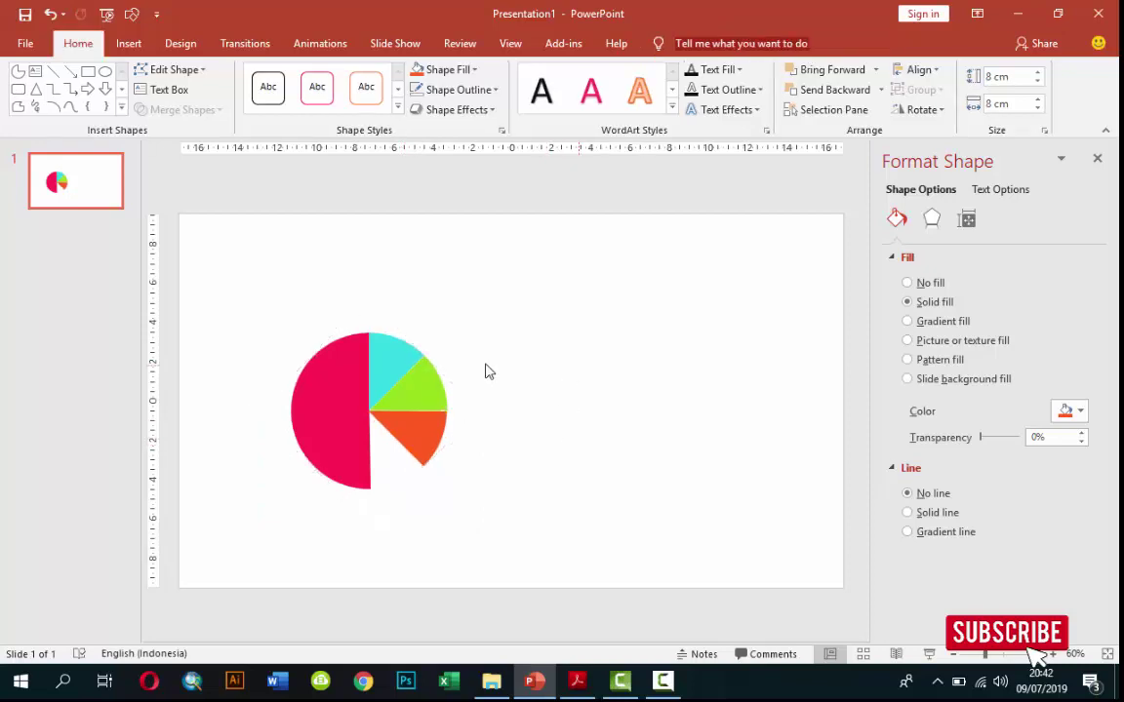
pyautogui.click(390, 364)
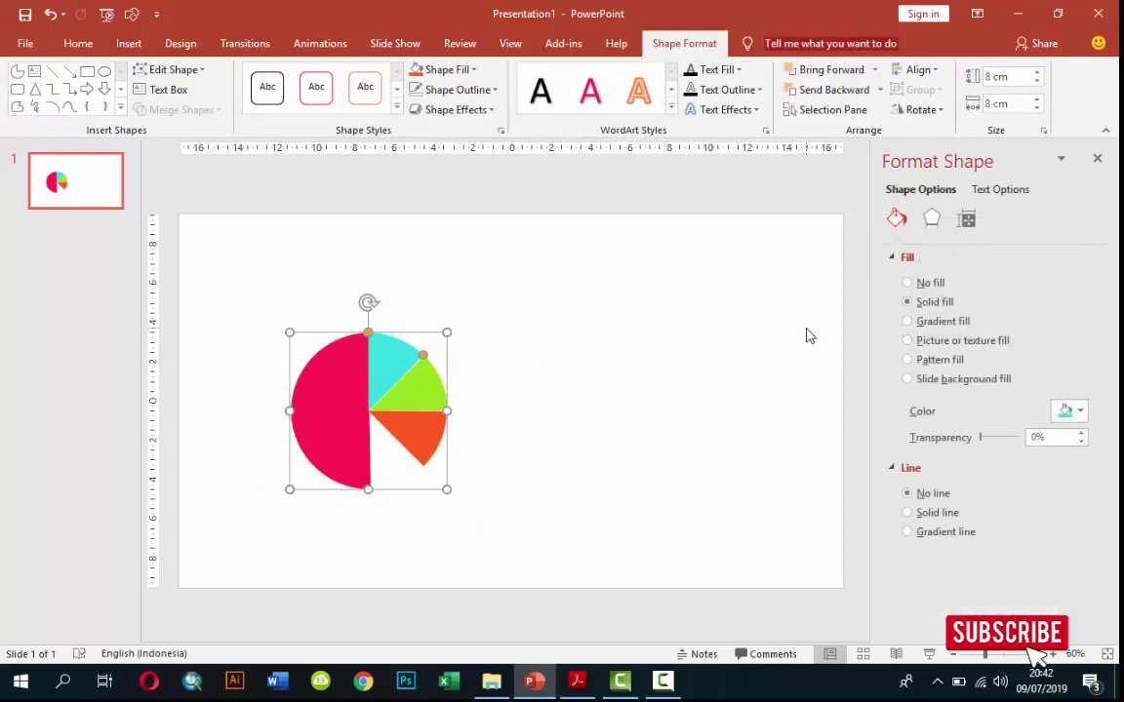
pyautogui.hotkey('ctrl', 'v')
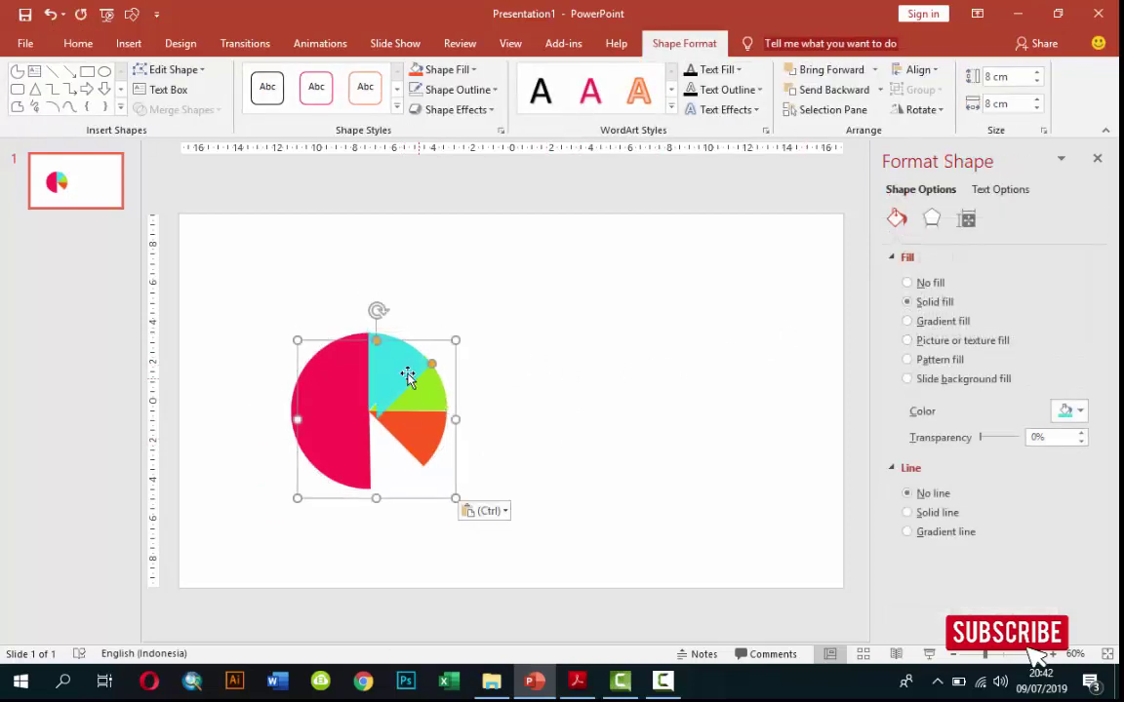
pyautogui.moveTo(408, 376); pyautogui.dragTo(562, 424)
pyautogui.click(917, 109)
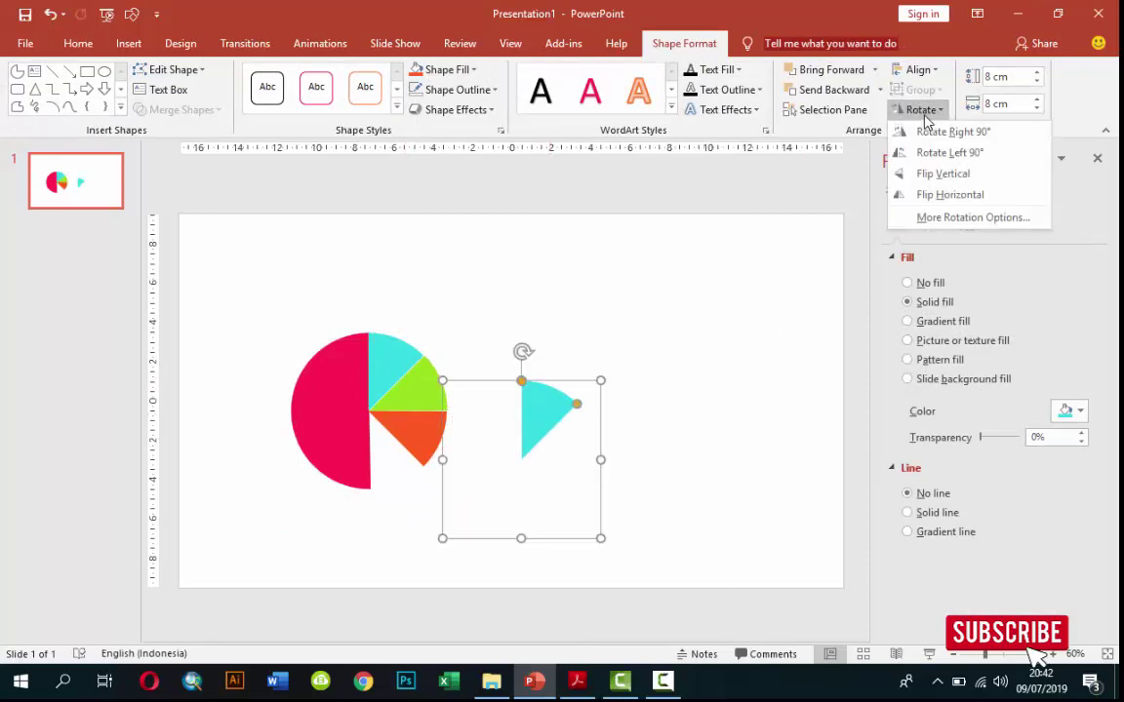
pyautogui.click(926, 175)
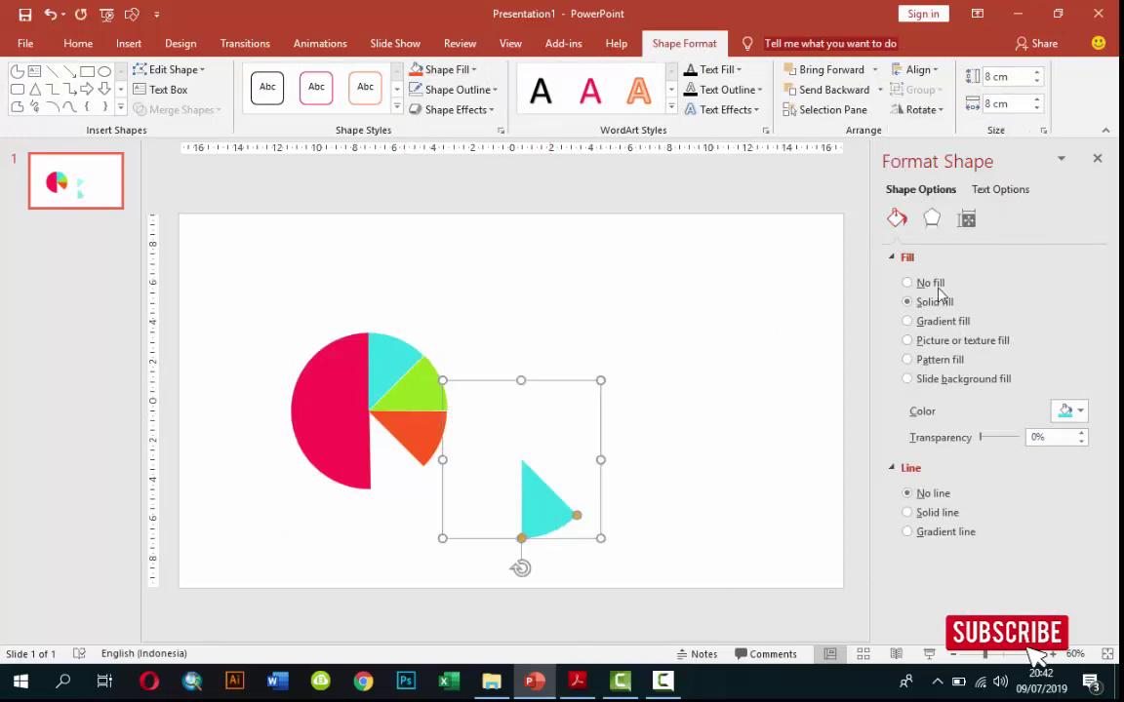
pyautogui.click(1066, 411)
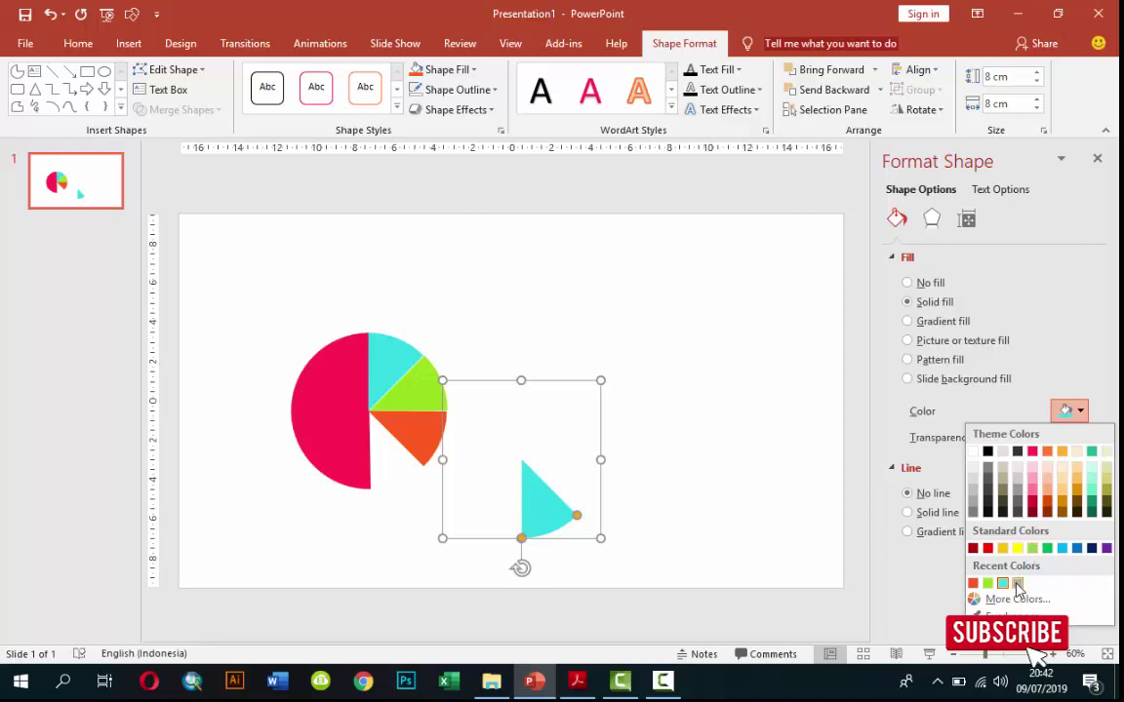
pyautogui.click(914, 532)
pyautogui.moveTo(525, 495)
pyautogui.mouseDown()
pyautogui.moveTo(388, 458)
pyautogui.moveTo(381, 446)
pyautogui.mouseUp()
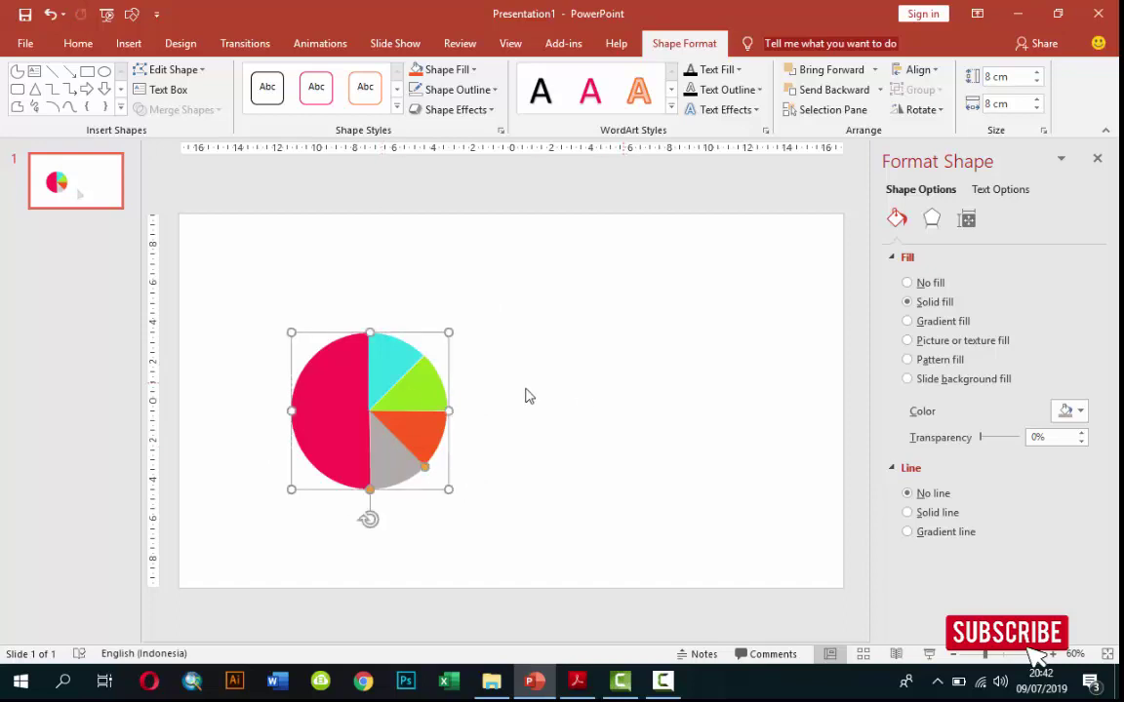
pyautogui.click(340, 343)
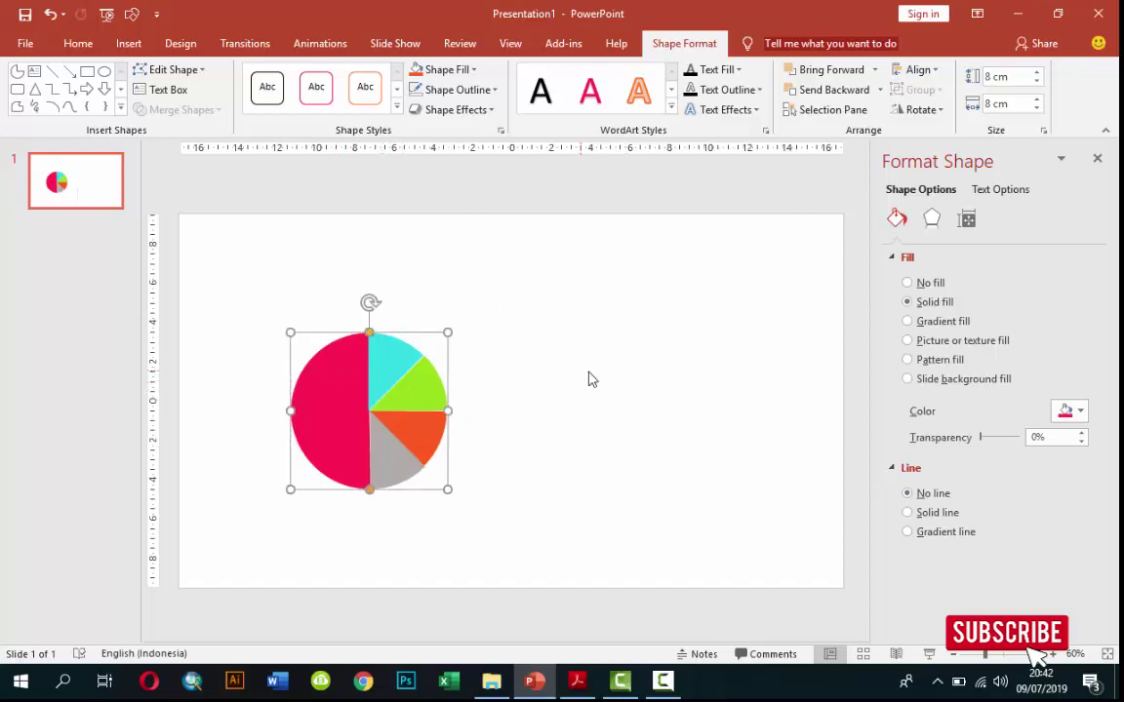
pyautogui.click(1068, 411)
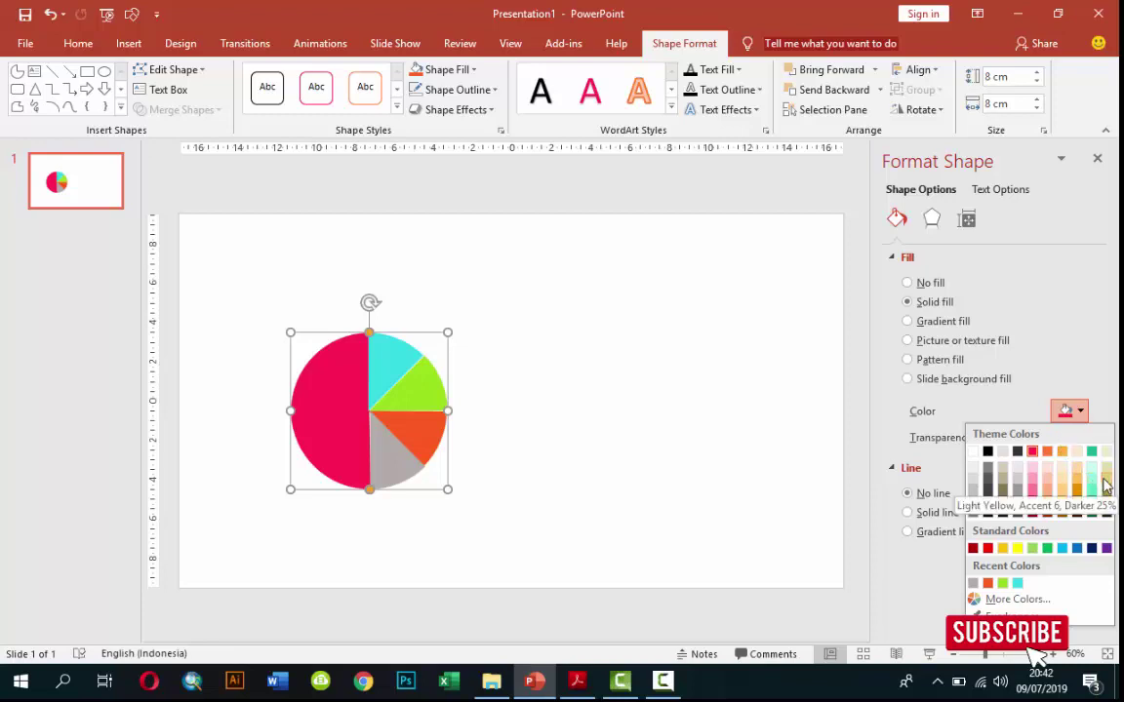
pyautogui.click(1018, 471)
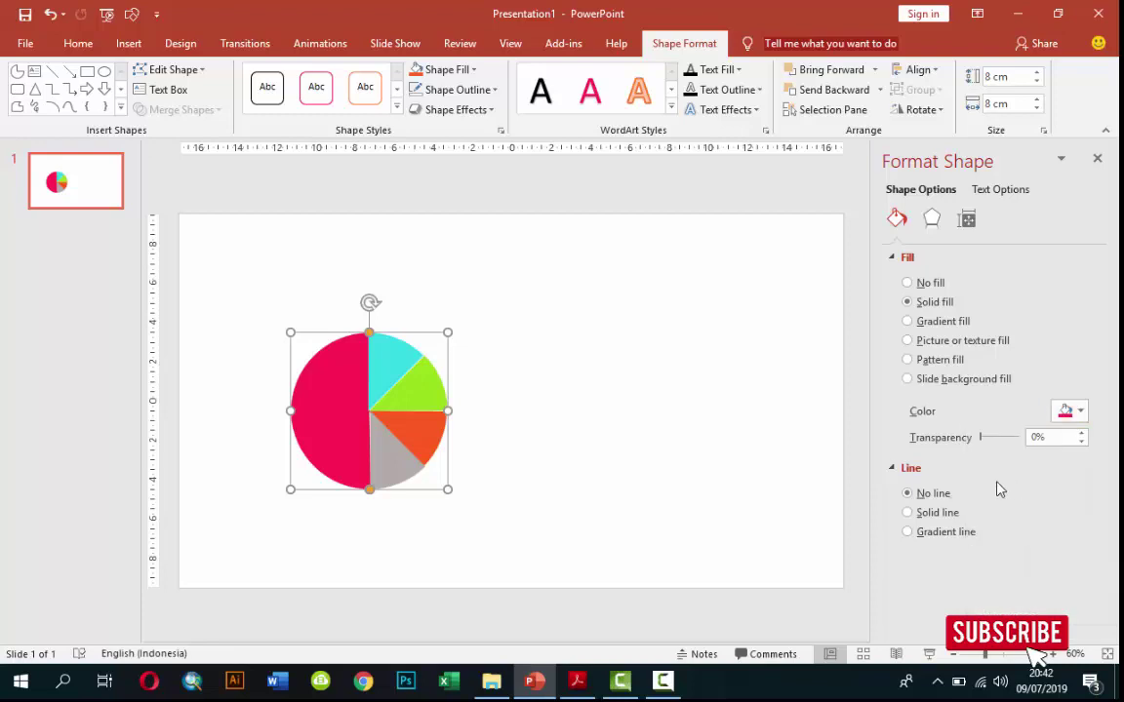
pyautogui.click(587, 449)
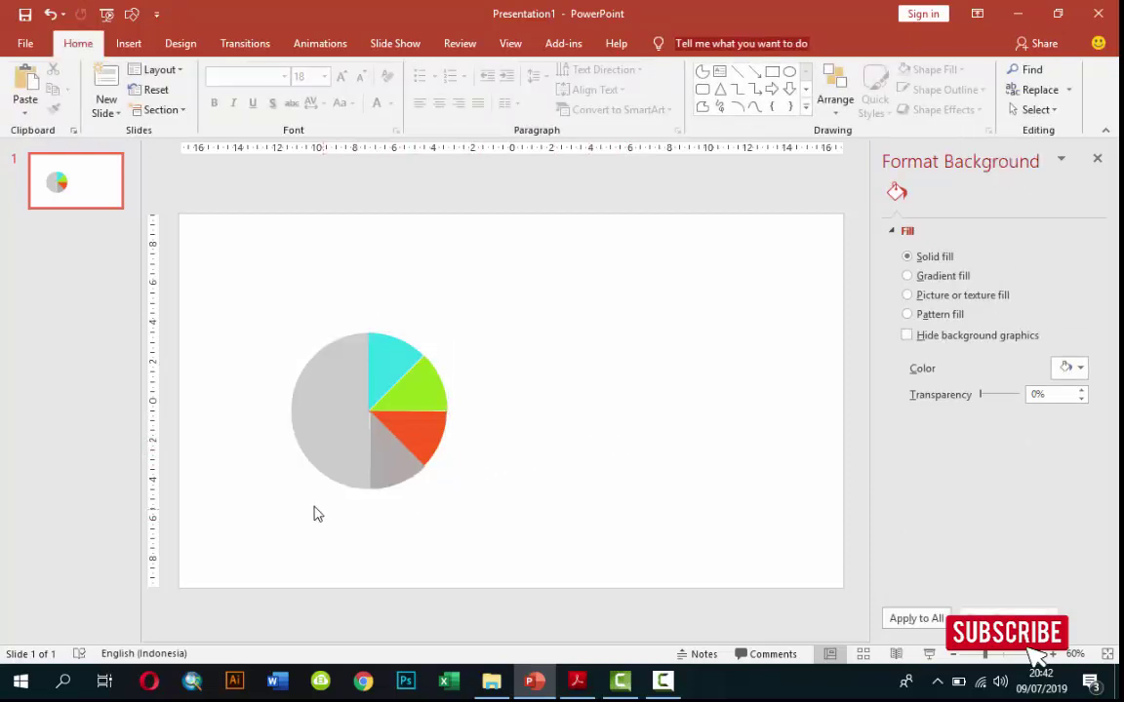
# - Nudge the pie wedges slightly so their edges line up
pyautogui.scroll(3, 314, 514)
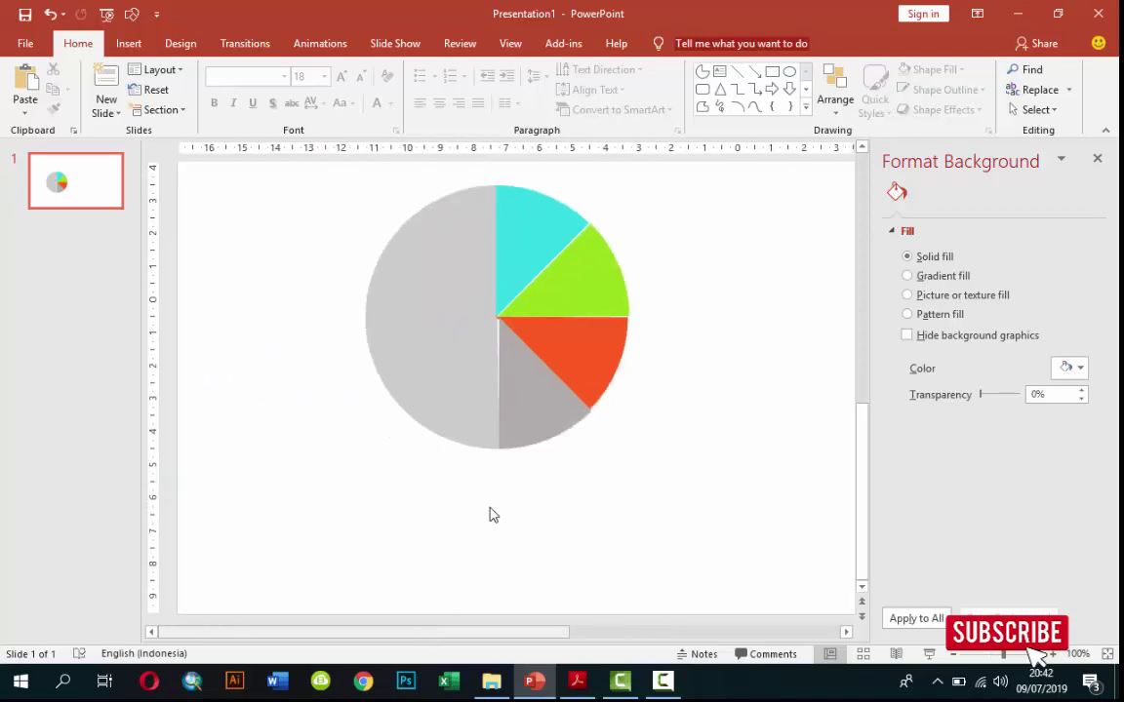
pyautogui.click(496, 334)
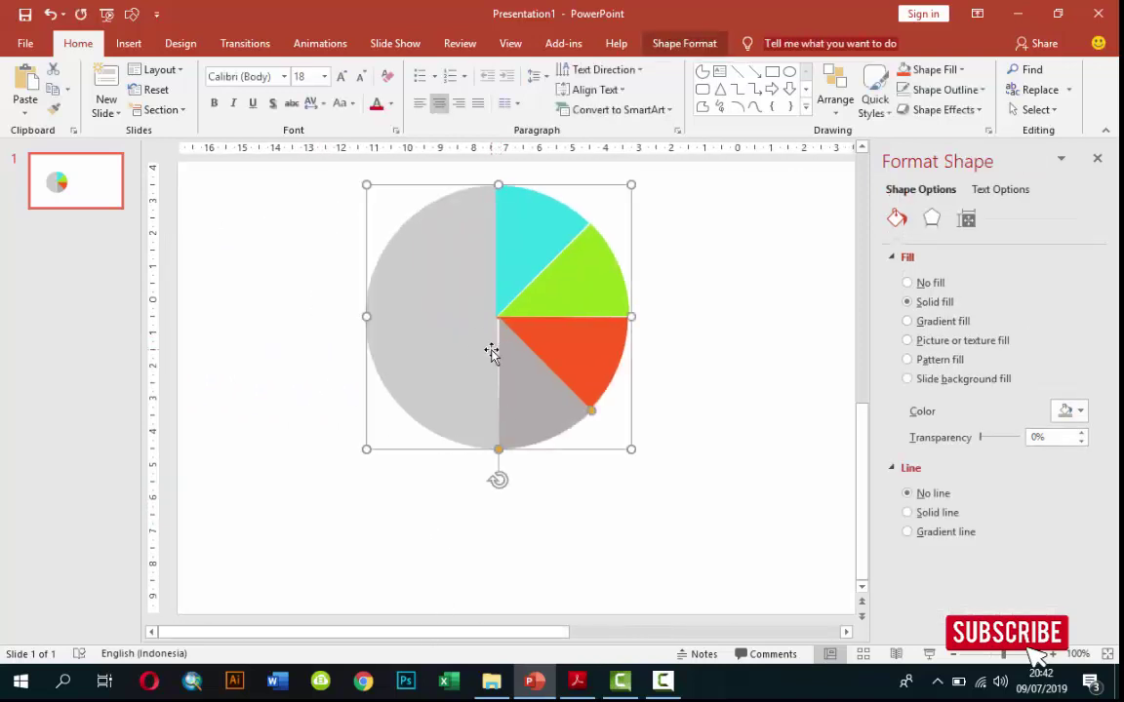
pyautogui.moveTo(491, 351)
pyautogui.mouseDown()
pyautogui.moveTo(467, 349)
pyautogui.moveTo(495, 347)
pyautogui.mouseUp()
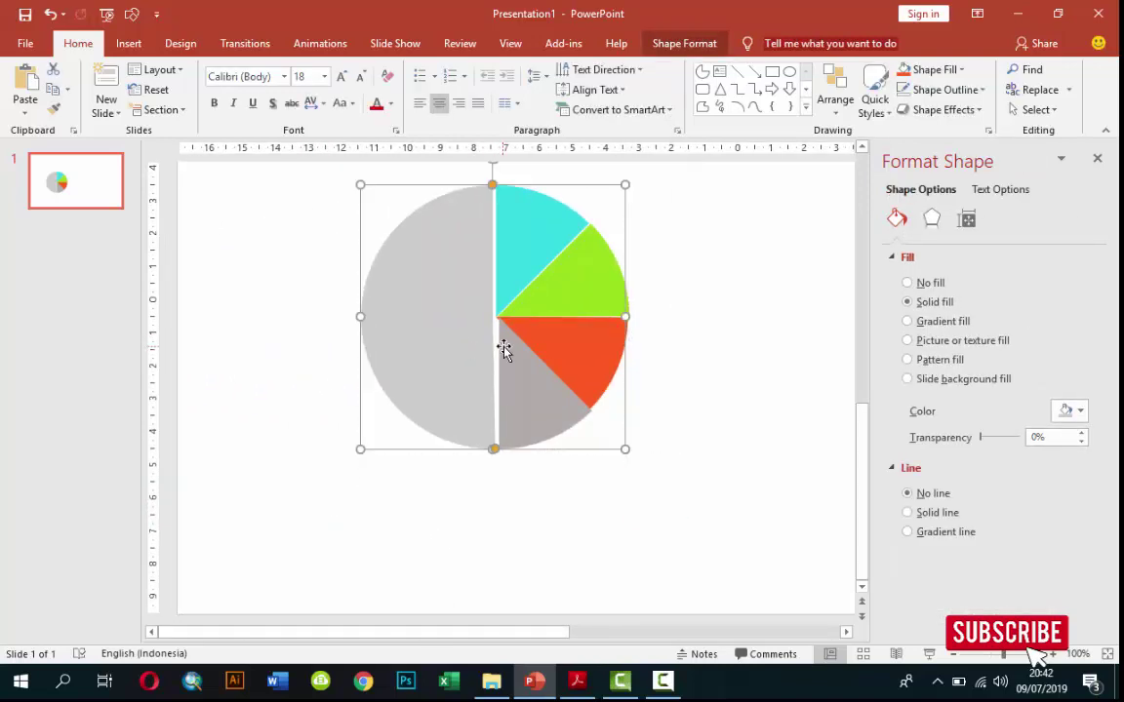
pyautogui.click(559, 437)
pyautogui.click(559, 434)
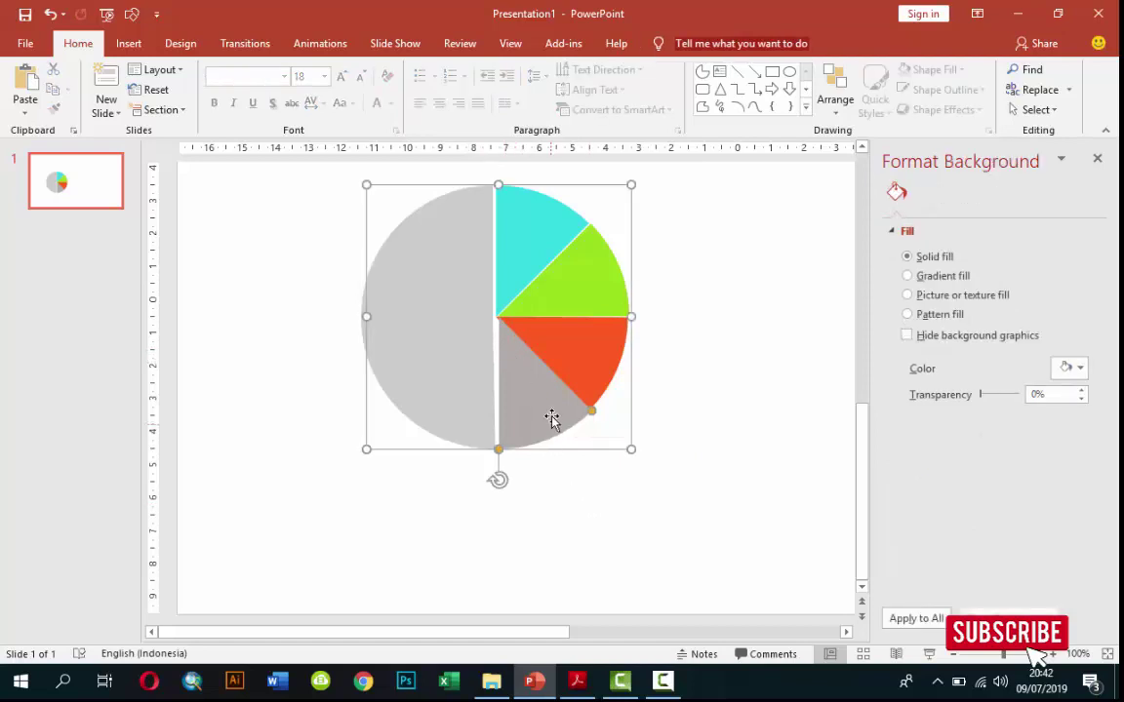
pyautogui.moveTo(549, 408); pyautogui.dragTo(551, 395)
pyautogui.scroll(5, 552, 395)
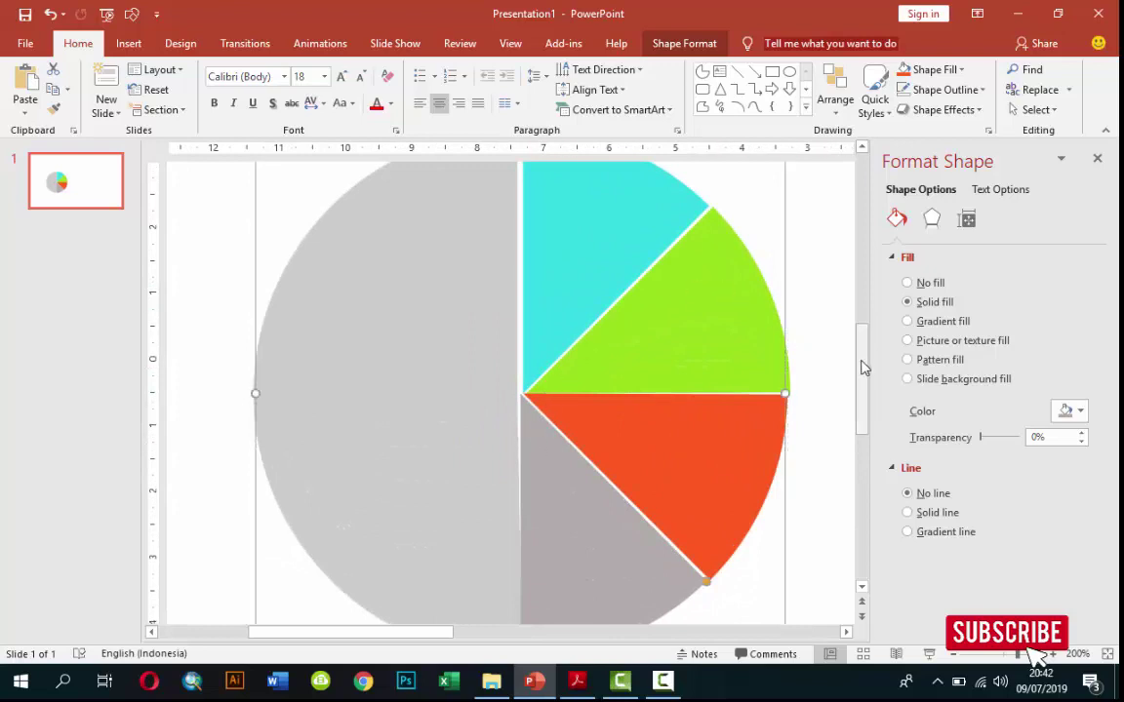
pyautogui.moveTo(864, 366); pyautogui.dragTo(818, 390)
pyautogui.scroll(-1, 586, 395)
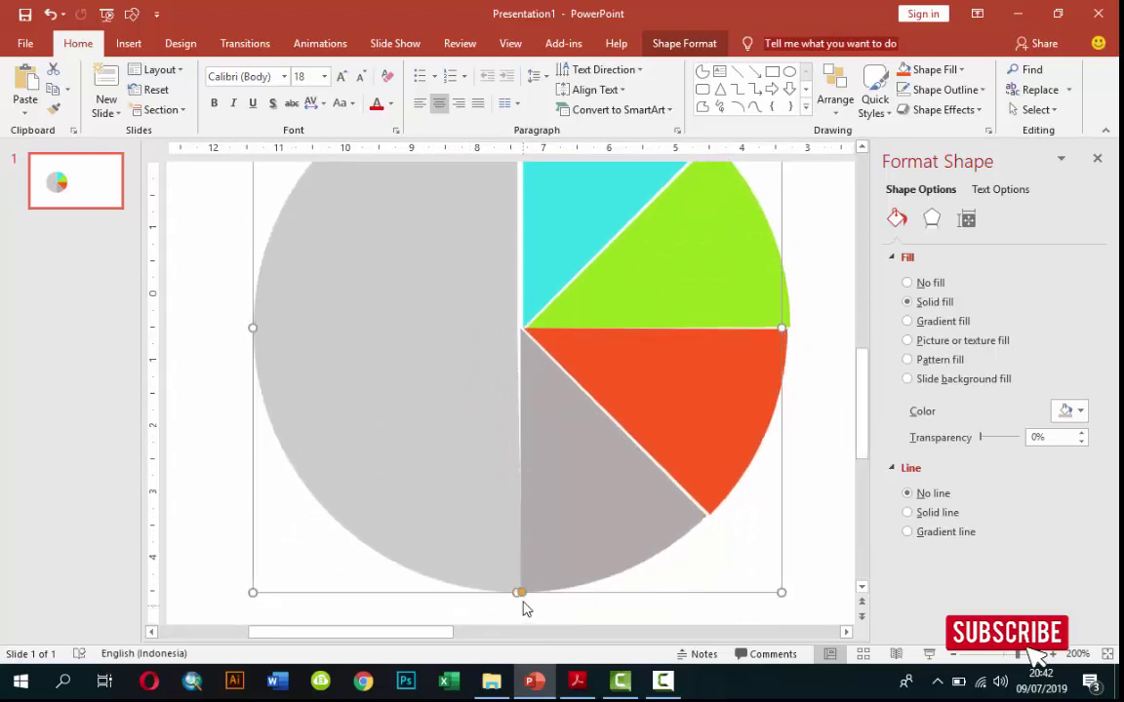
# - Push the grey half-circle and grey lower slice against the coloured wedges to close the gaps
pyautogui.moveTo(520, 594); pyautogui.dragTo(515, 597)
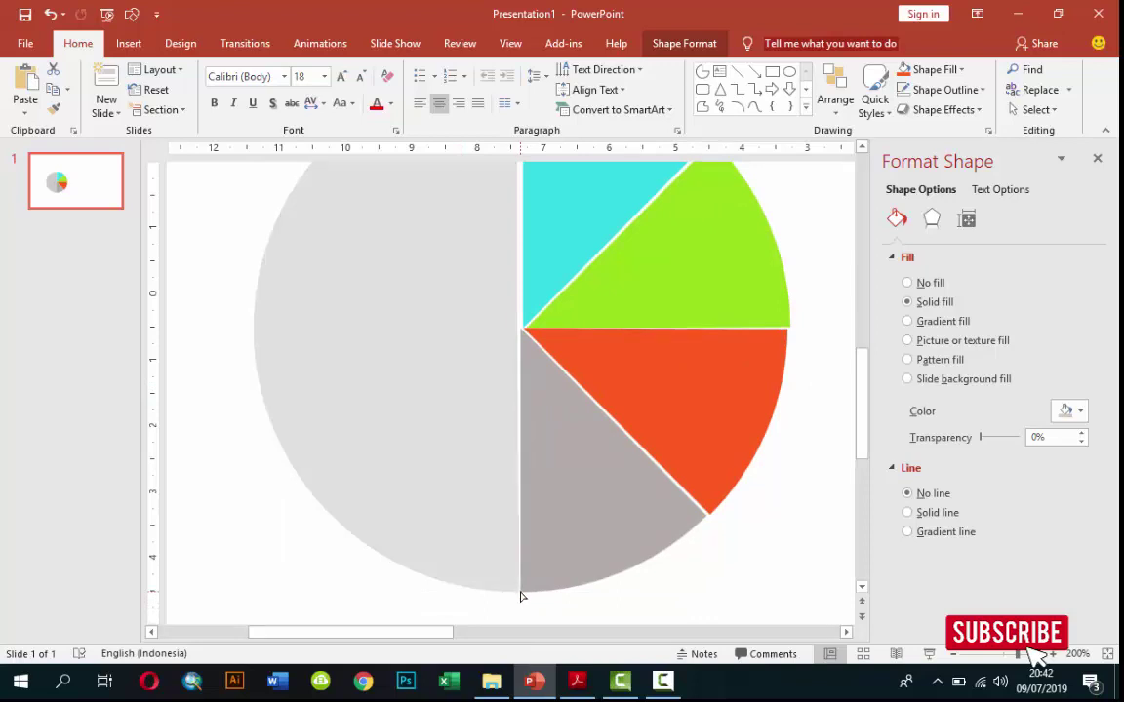
pyautogui.moveTo(515, 597); pyautogui.dragTo(518, 593)
pyautogui.click(829, 357)
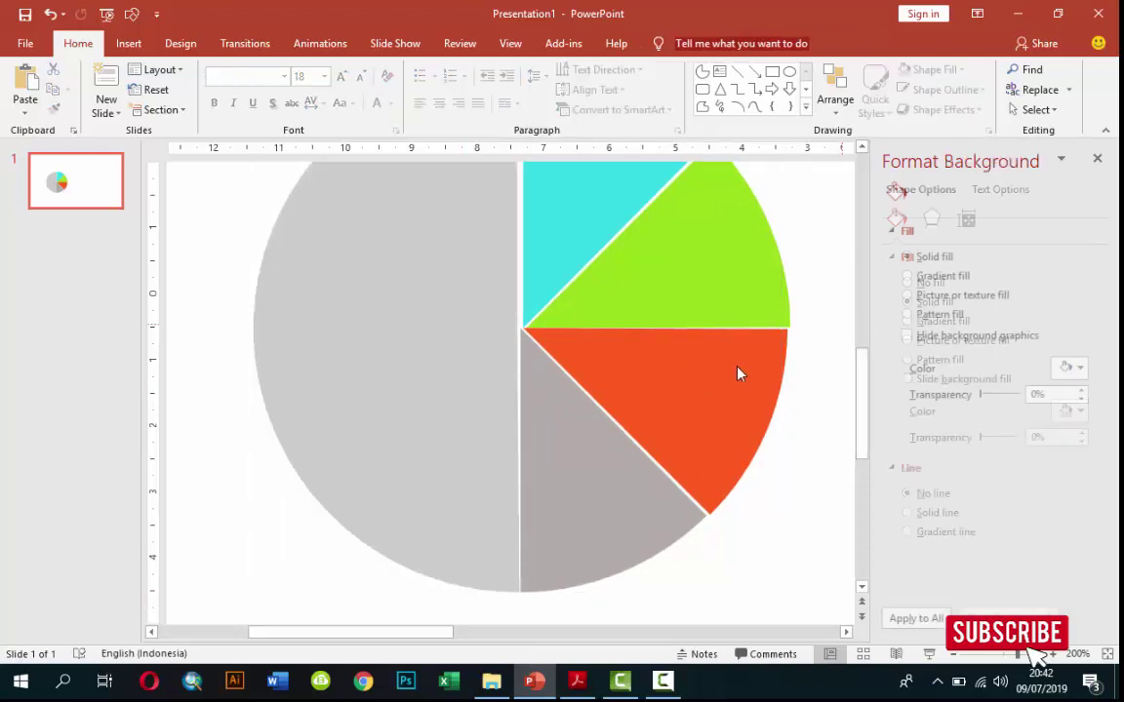
pyautogui.click(726, 373)
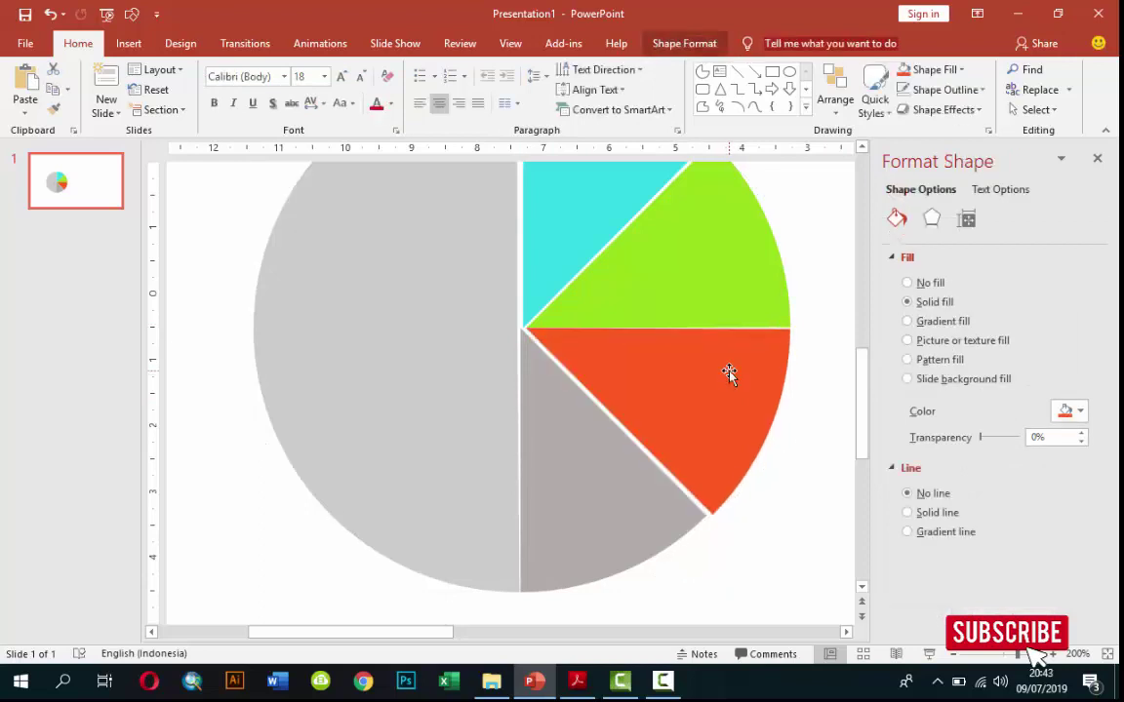
pyautogui.click(571, 401)
pyautogui.moveTo(547, 400); pyautogui.dragTo(551, 398)
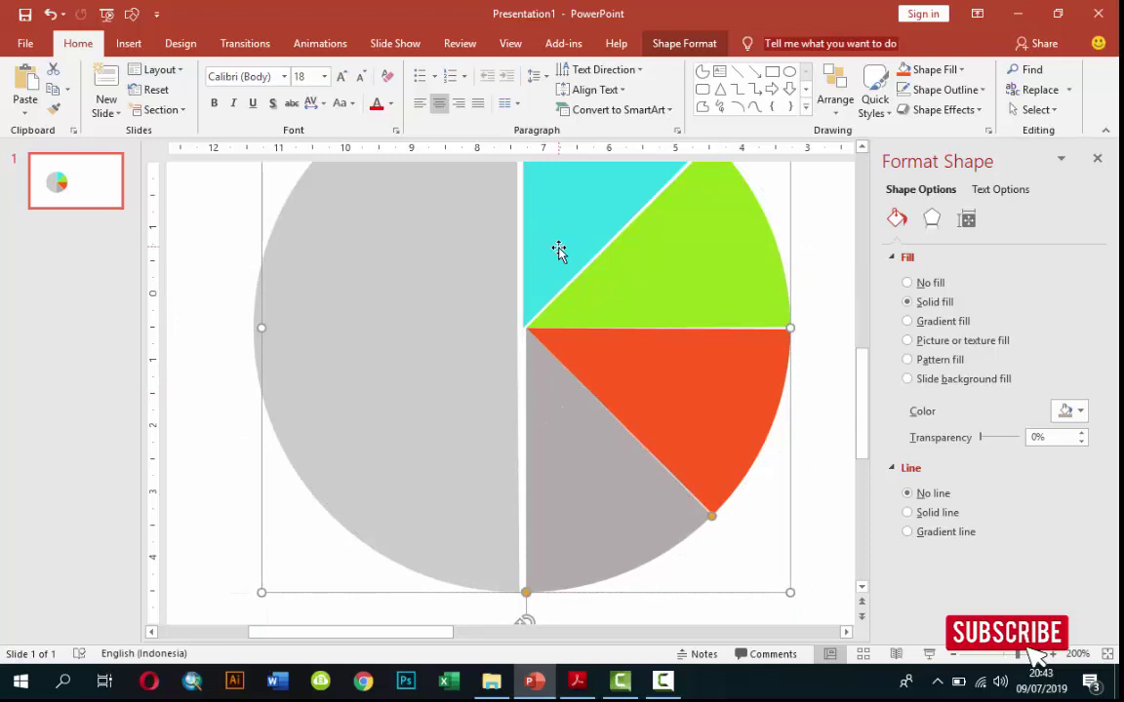
pyautogui.moveTo(549, 258); pyautogui.dragTo(552, 259)
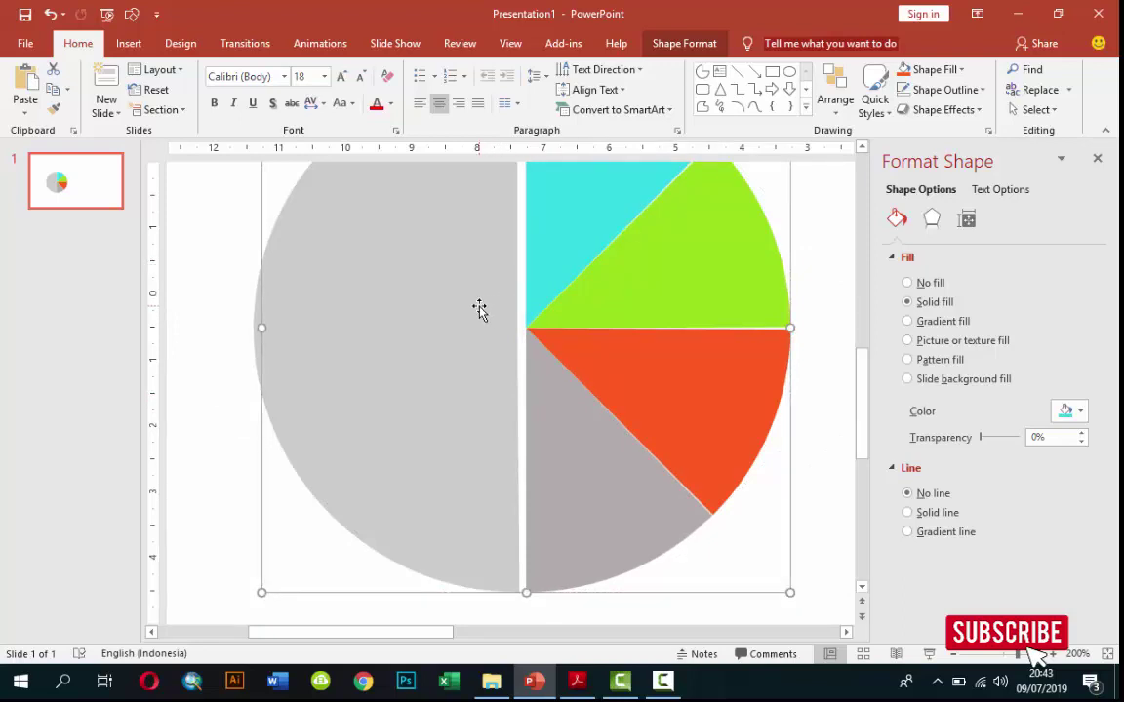
pyautogui.moveTo(479, 309); pyautogui.dragTo(465, 315)
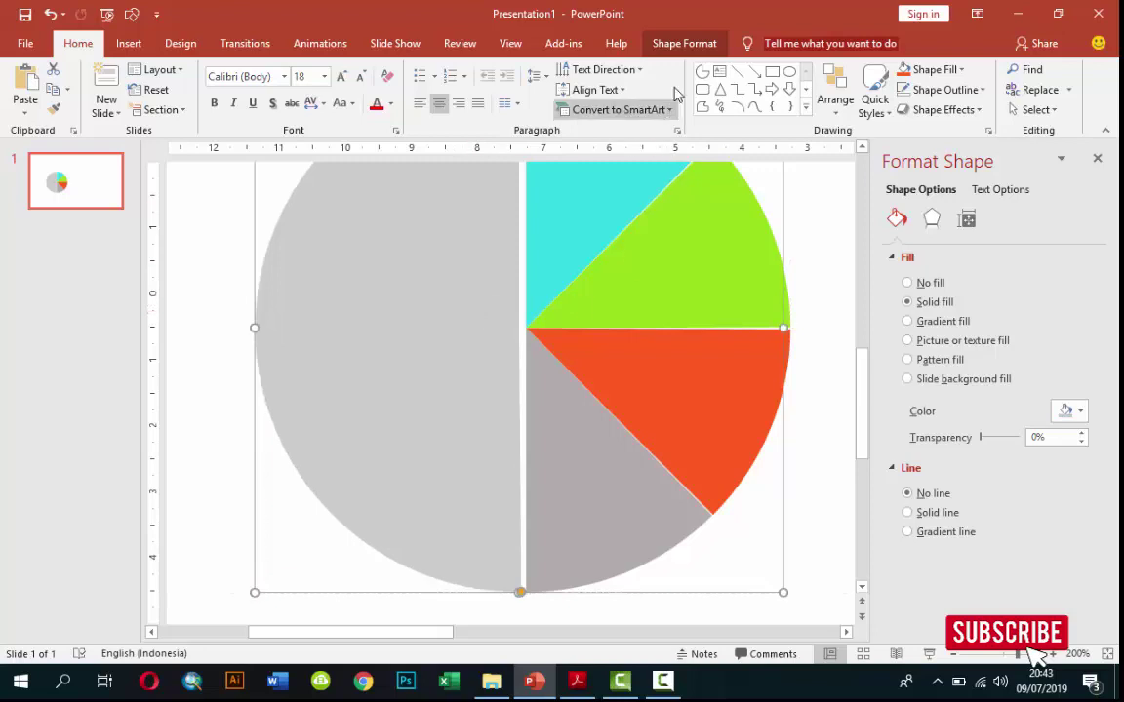
pyautogui.click(682, 44)
pyautogui.keyDown('ctrl'); pyautogui.scroll(-2, 659, 302); pyautogui.keyUp('ctrl')
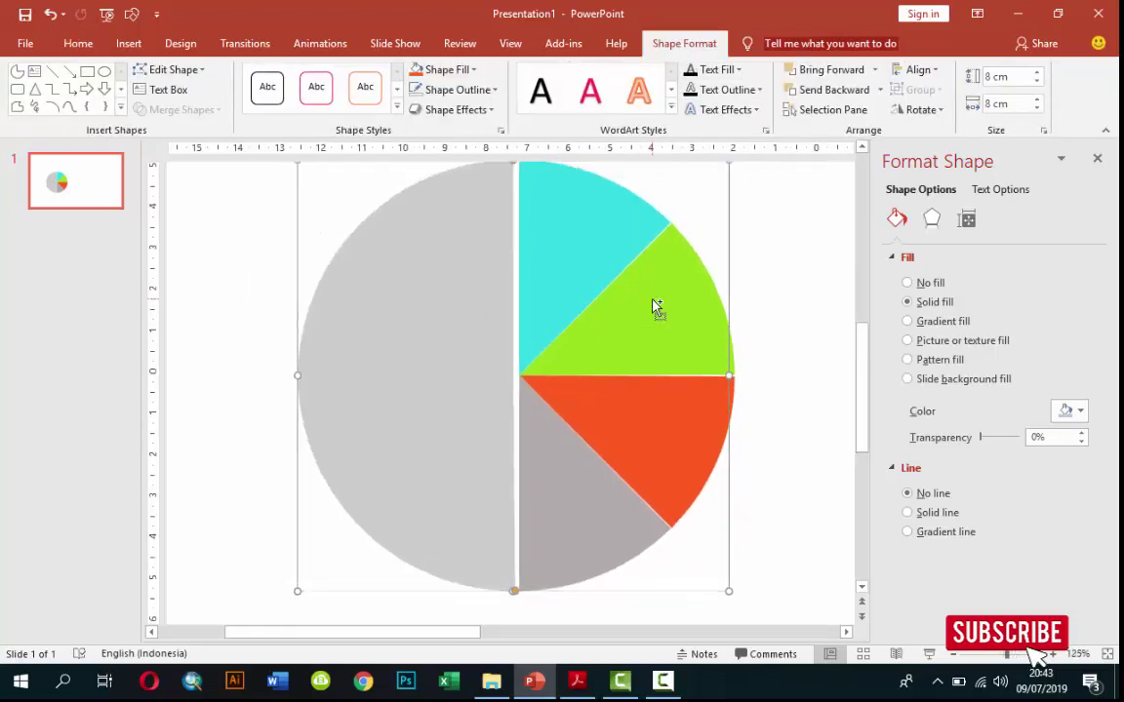
pyautogui.keyDown('ctrl'); pyautogui.scroll(-2, 653, 306); pyautogui.keyUp('ctrl')
pyautogui.click(516, 302)
# - Draw an oval circle over the left part of the pie
pyautogui.click(129, 43)
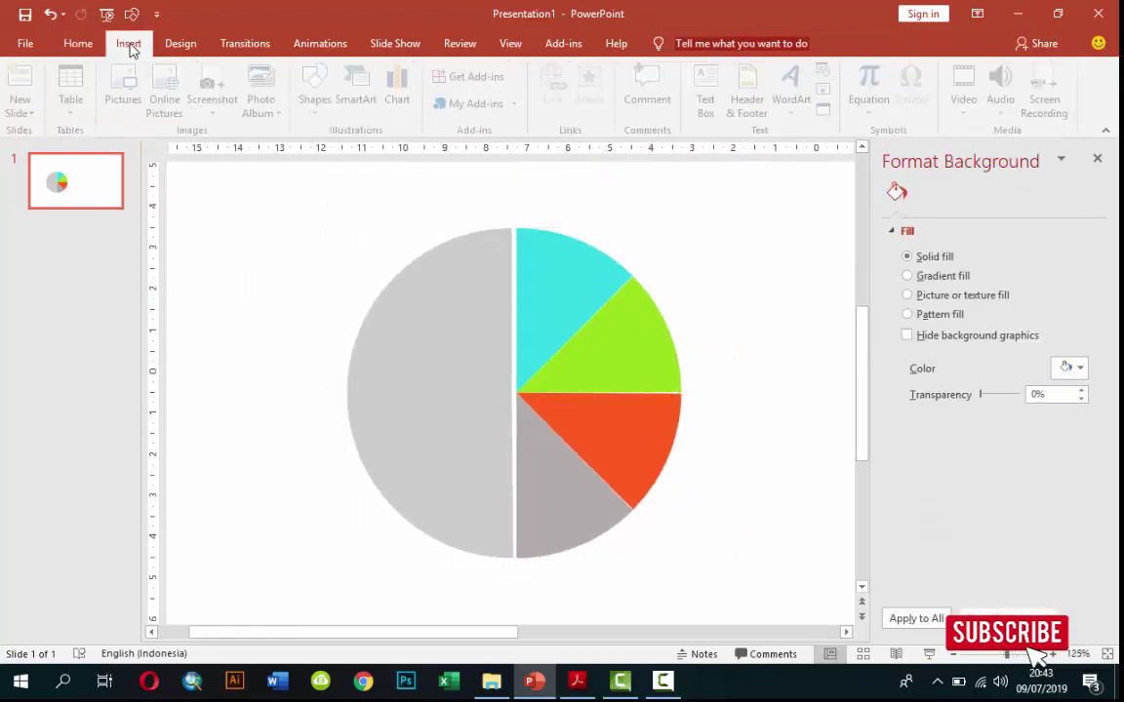
pyautogui.click(312, 110)
pyautogui.click(381, 145)
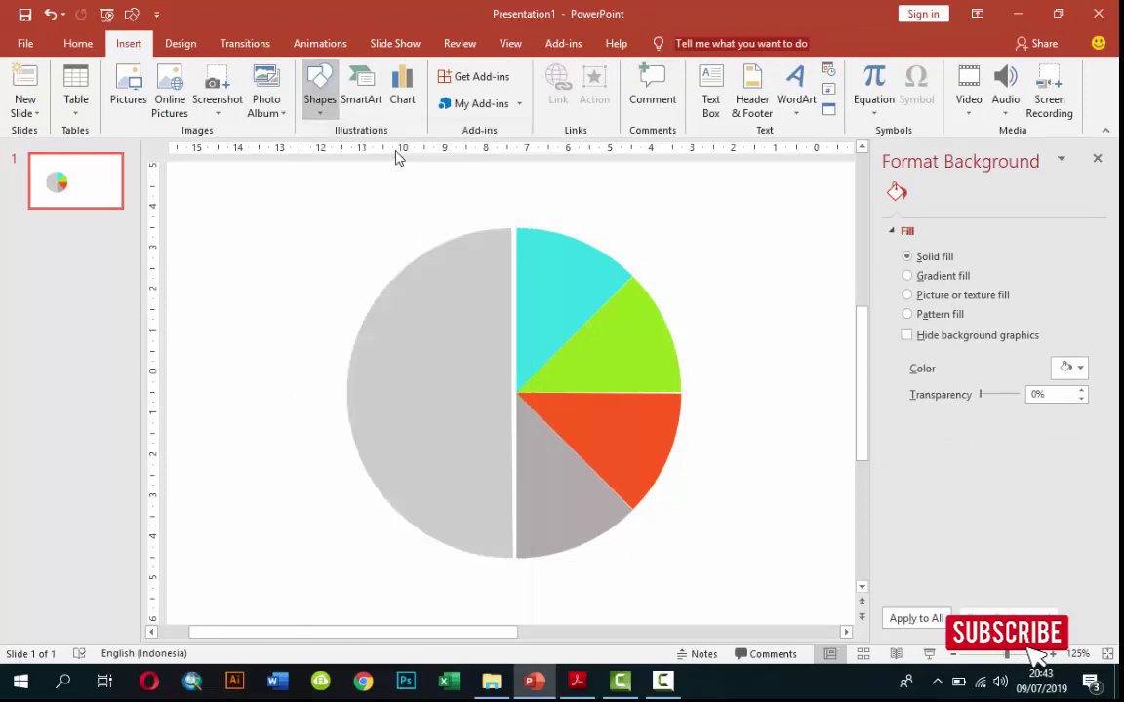
pyautogui.keyDown('shift'); pyautogui.moveTo(230, 225); pyautogui.dragTo(447, 427); pyautogui.keyUp('shift')
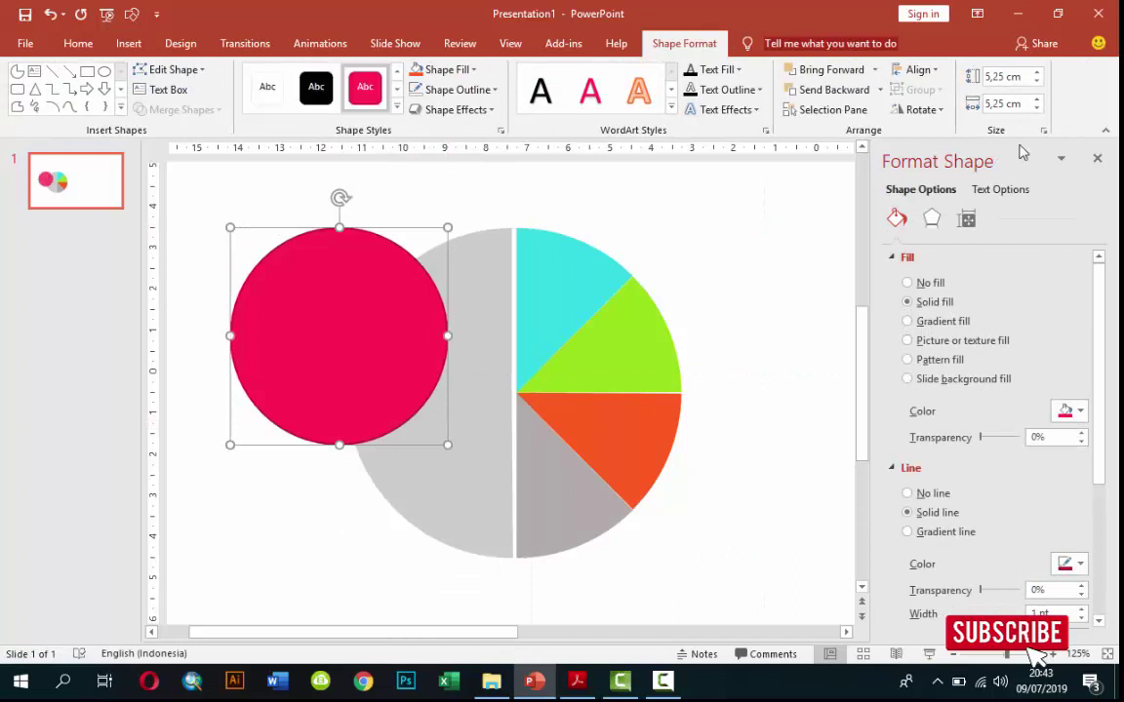
# - Size the circle to 7 × 7 cm, remove its outline, and centre it on the pie
pyautogui.tripleClick(1005, 104)
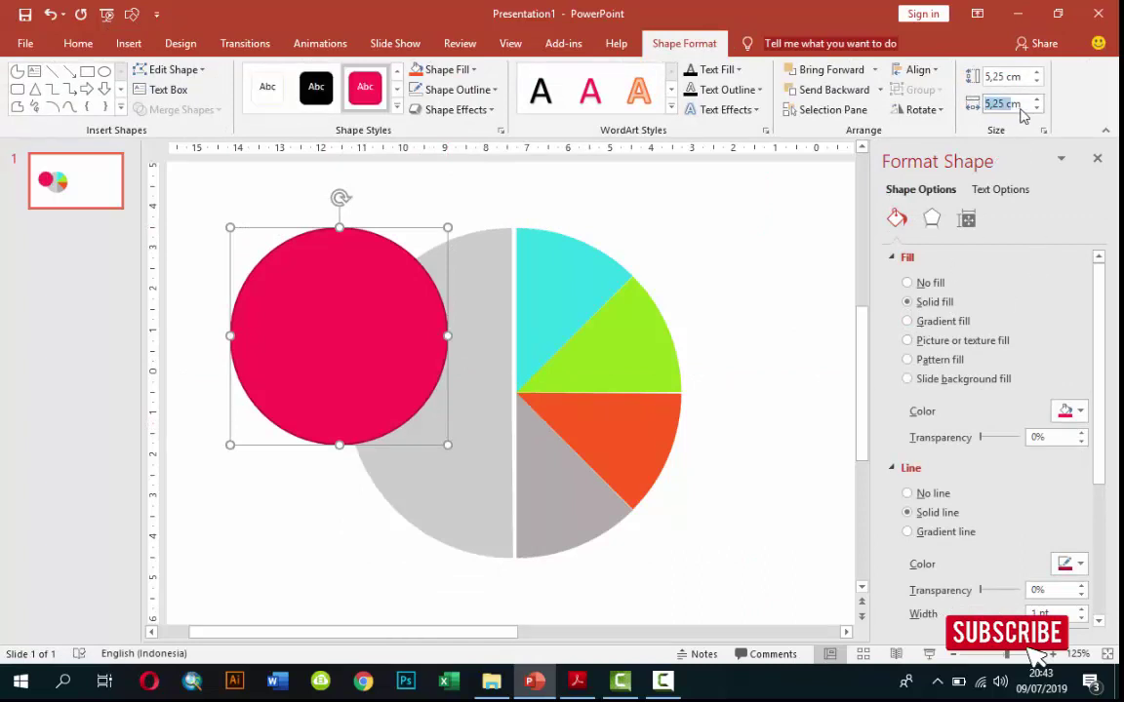
pyautogui.write('7')
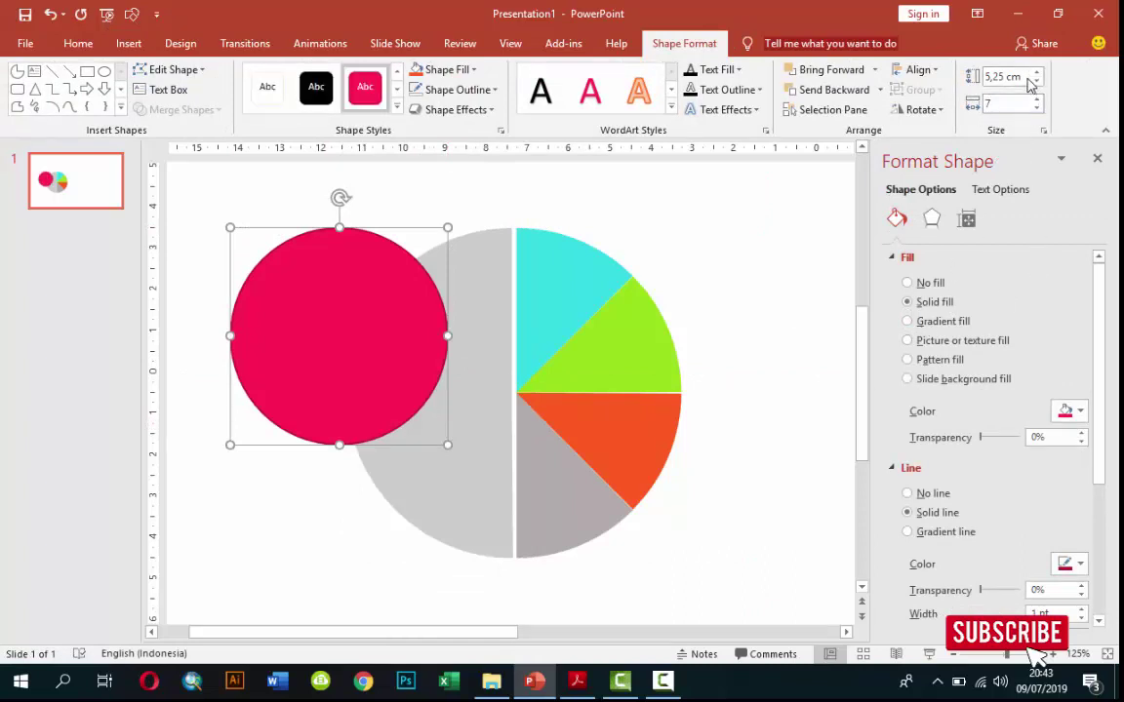
pyautogui.click(1017, 77)
pyautogui.write('7')
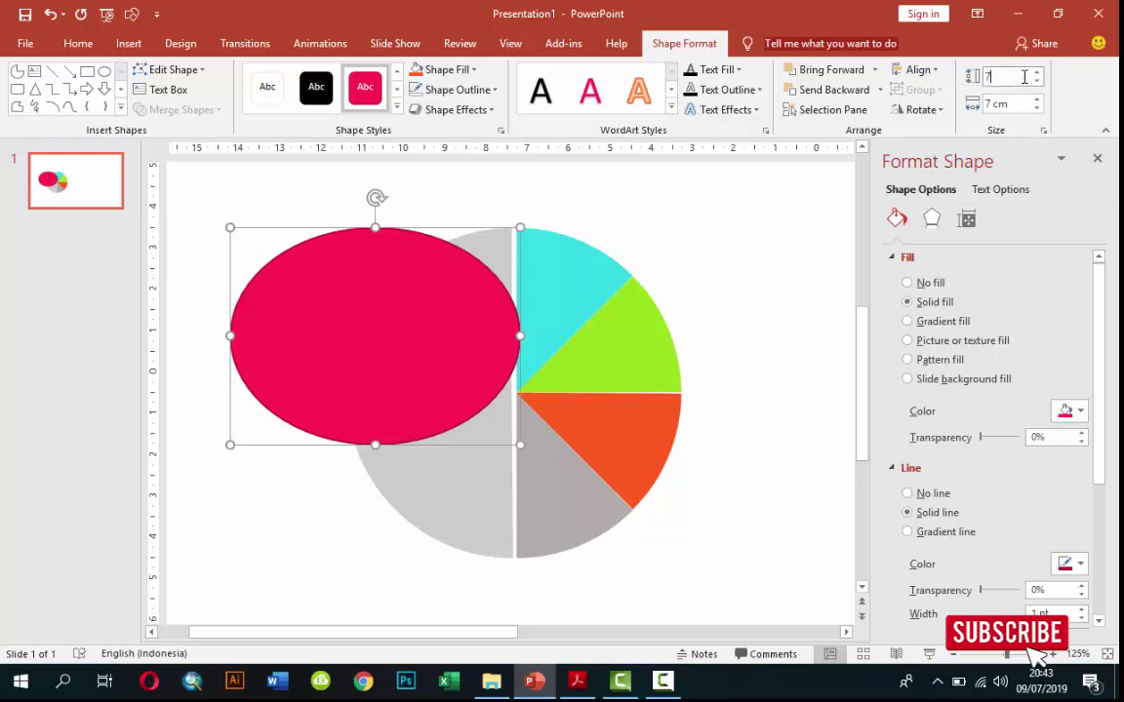
pyautogui.press('Return')
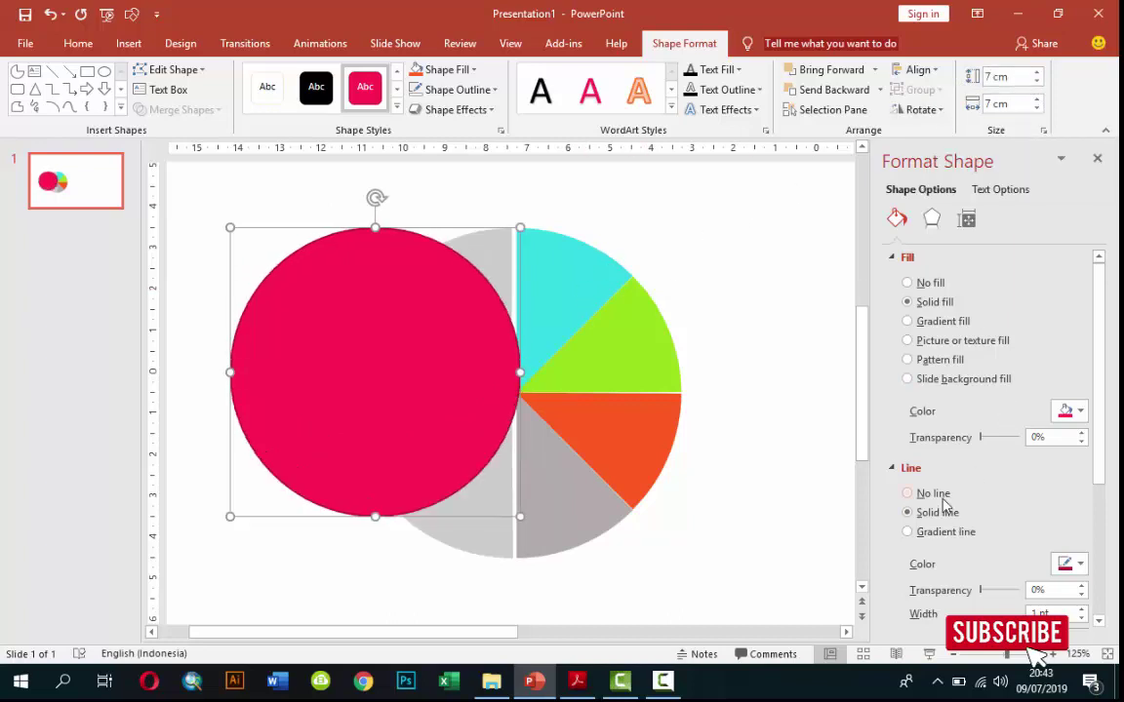
pyautogui.click(932, 493)
pyautogui.moveTo(409, 319); pyautogui.dragTo(532, 338)
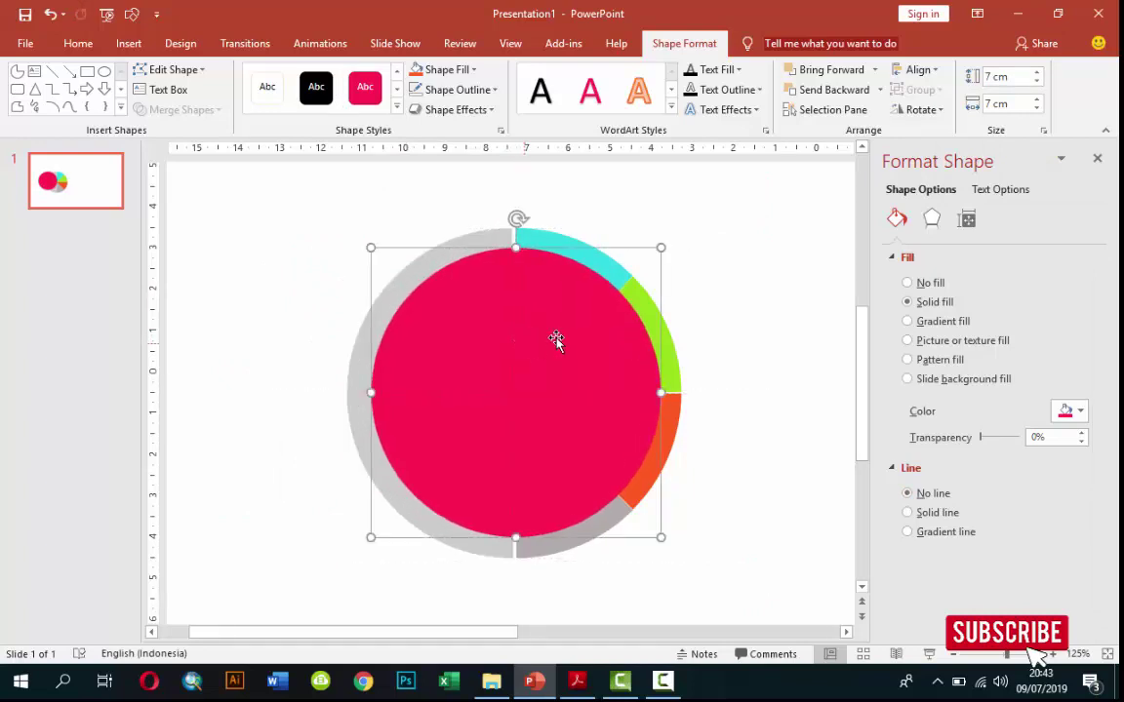
# - Increase the circle's height and width to 7,5 cm
pyautogui.click(1040, 74)
pyautogui.click(1040, 74)
pyautogui.click(1039, 74)
pyautogui.click(1040, 74)
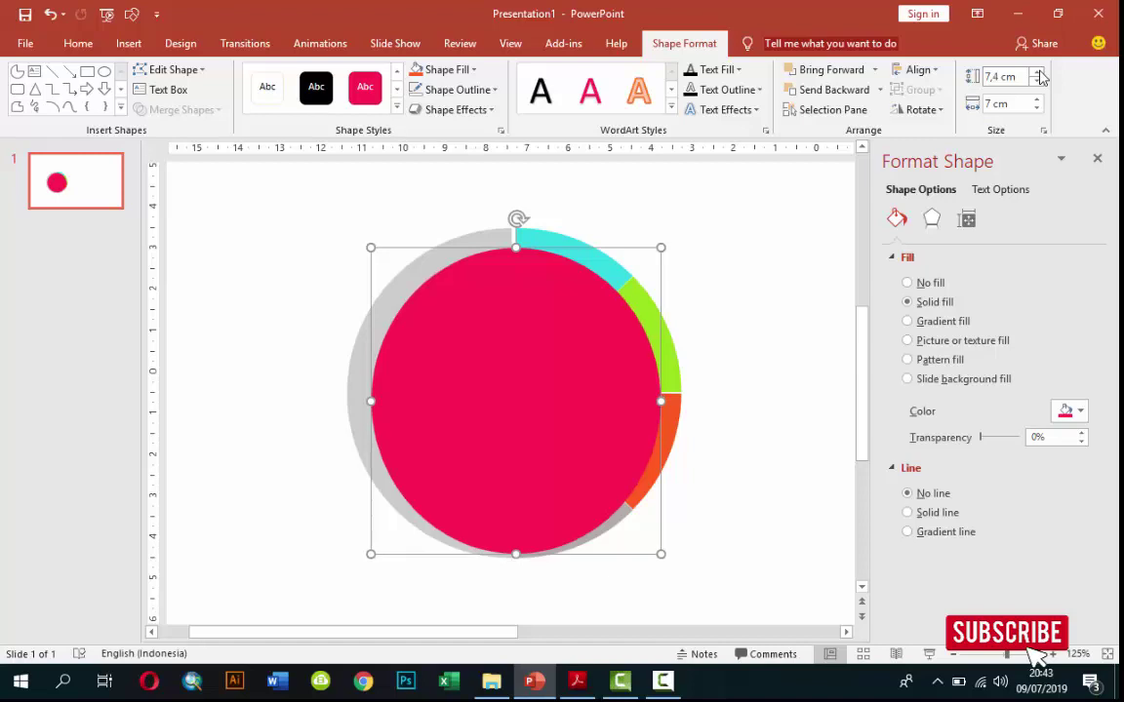
pyautogui.click(1040, 75)
pyautogui.click(1040, 101)
pyautogui.click(1039, 101)
pyautogui.click(1040, 101)
pyautogui.click(1040, 101)
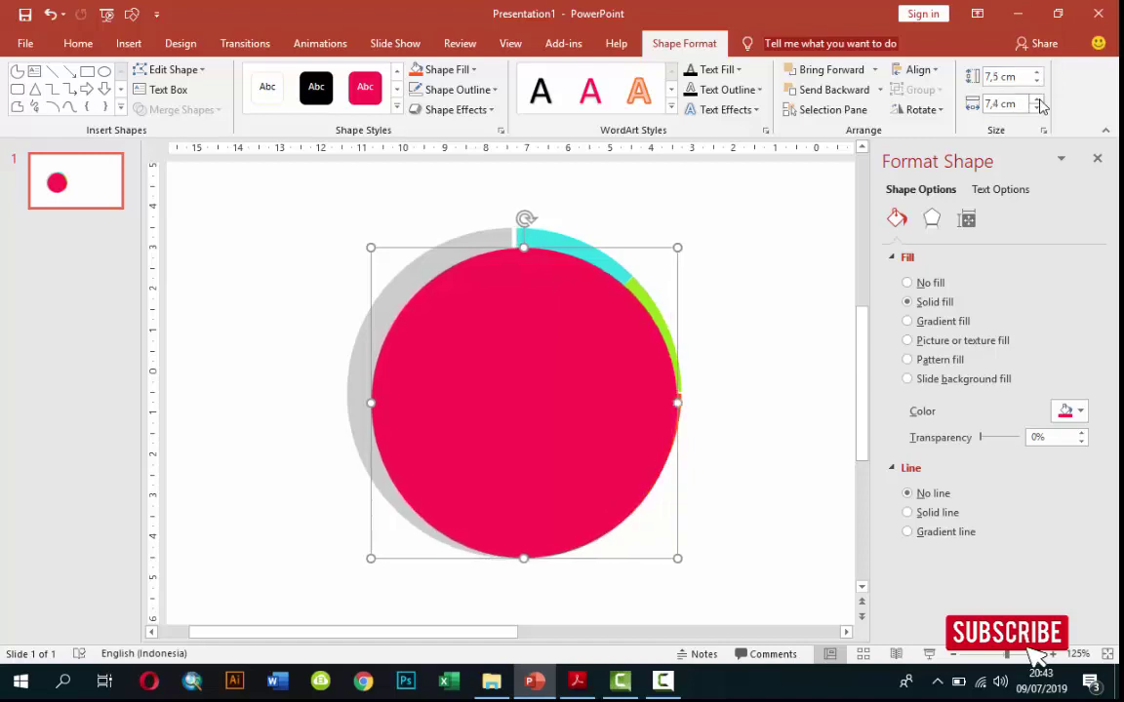
pyautogui.click(1040, 100)
# - Recentre the circle on the pie so an even thin ring shows
pyautogui.moveTo(588, 334); pyautogui.dragTo(577, 324)
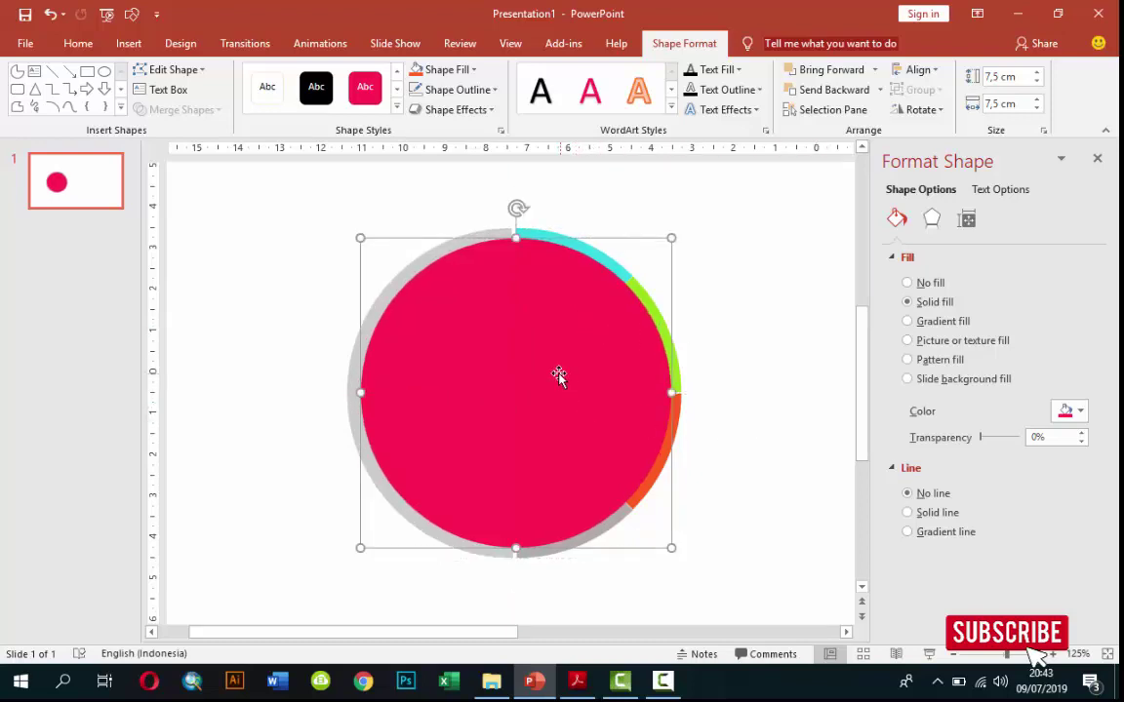
pyautogui.moveTo(558, 375); pyautogui.dragTo(554, 367)
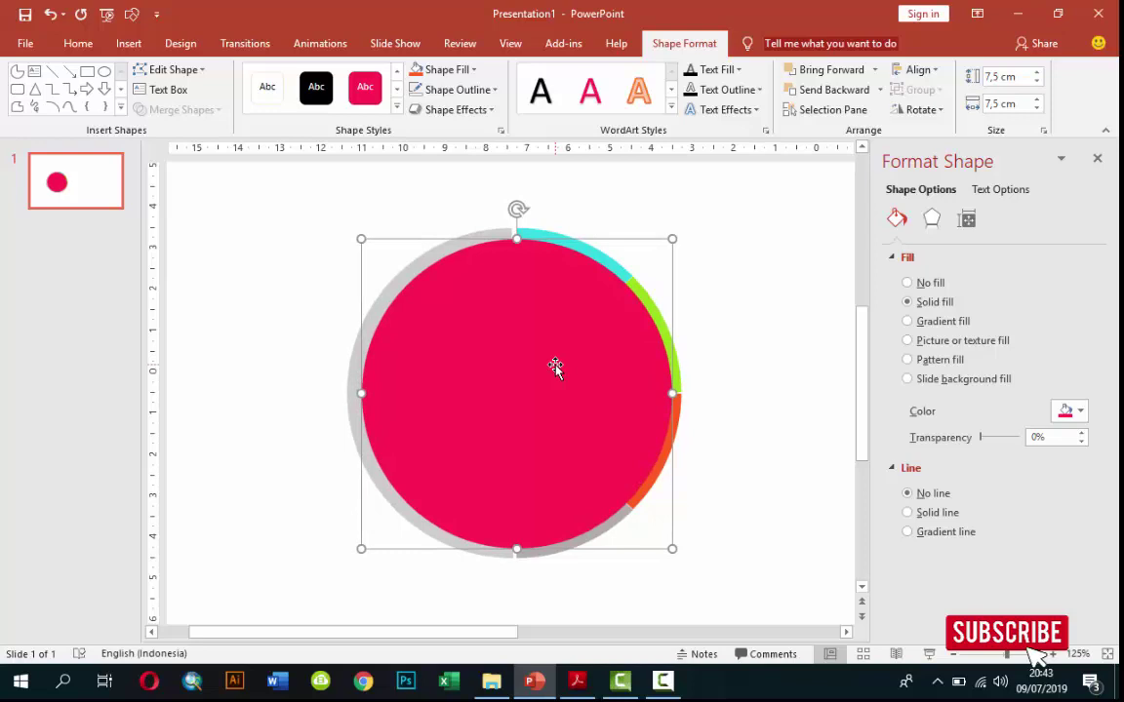
pyautogui.press('Left')
pyautogui.press('Up')
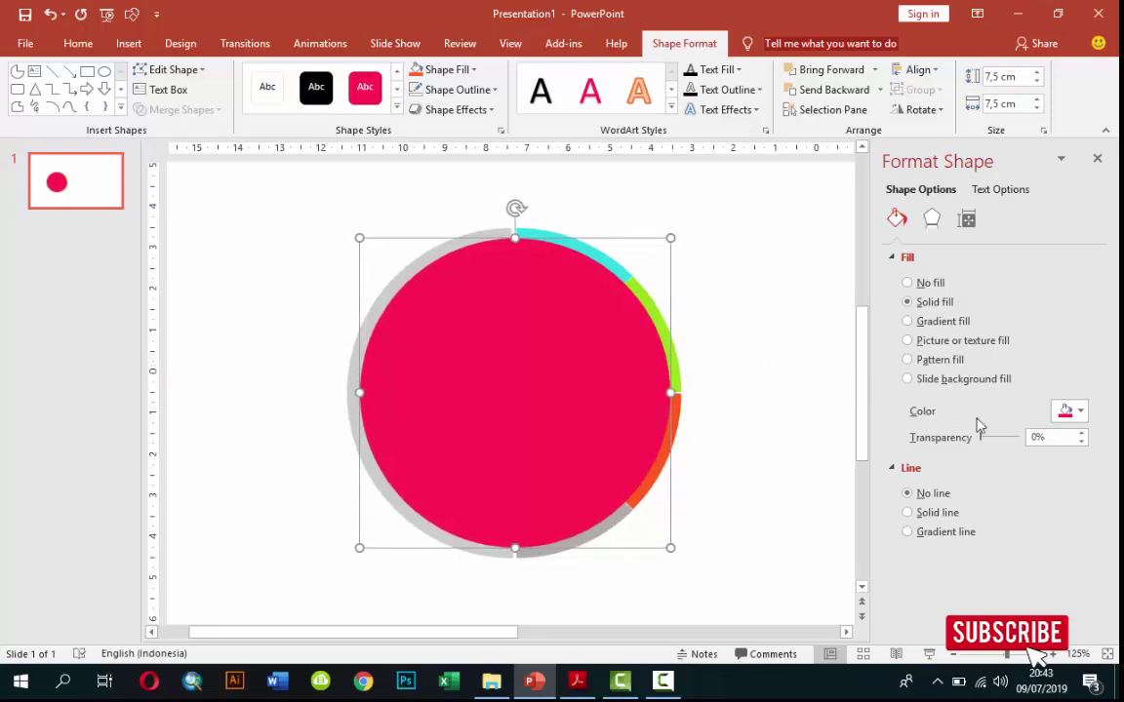
# - Apply the Outer 'Offset: Bottom Right' shadow preset to the circle
pyautogui.click(933, 220)
pyautogui.click(893, 349)
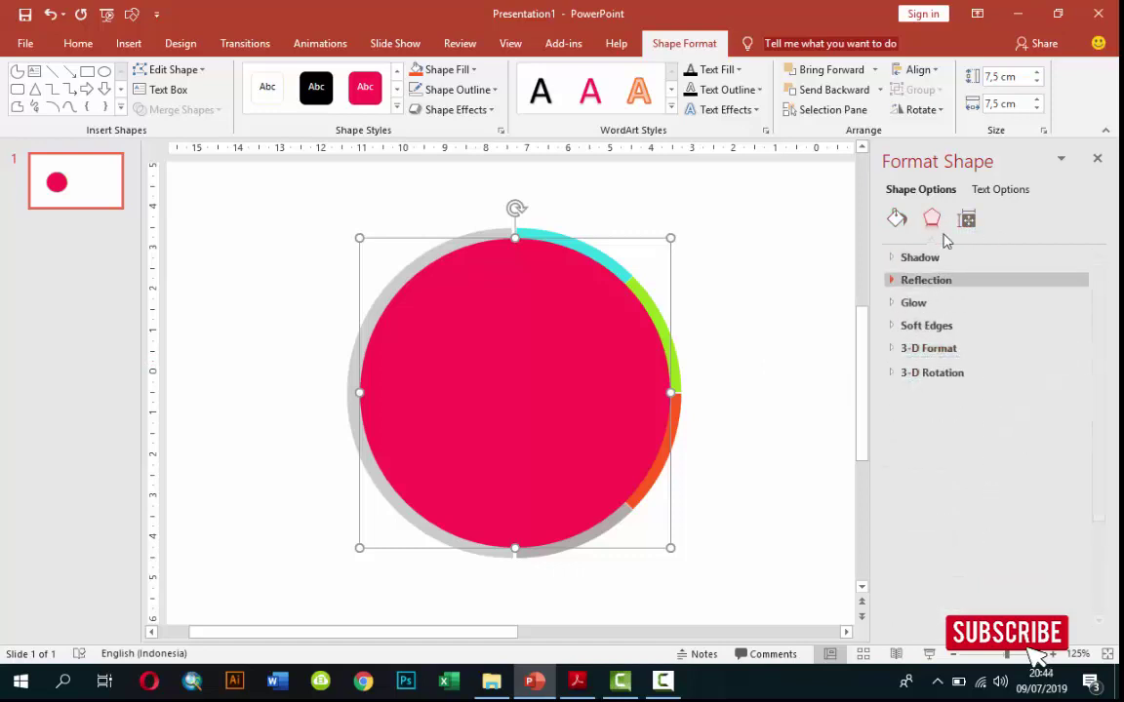
pyautogui.click(916, 257)
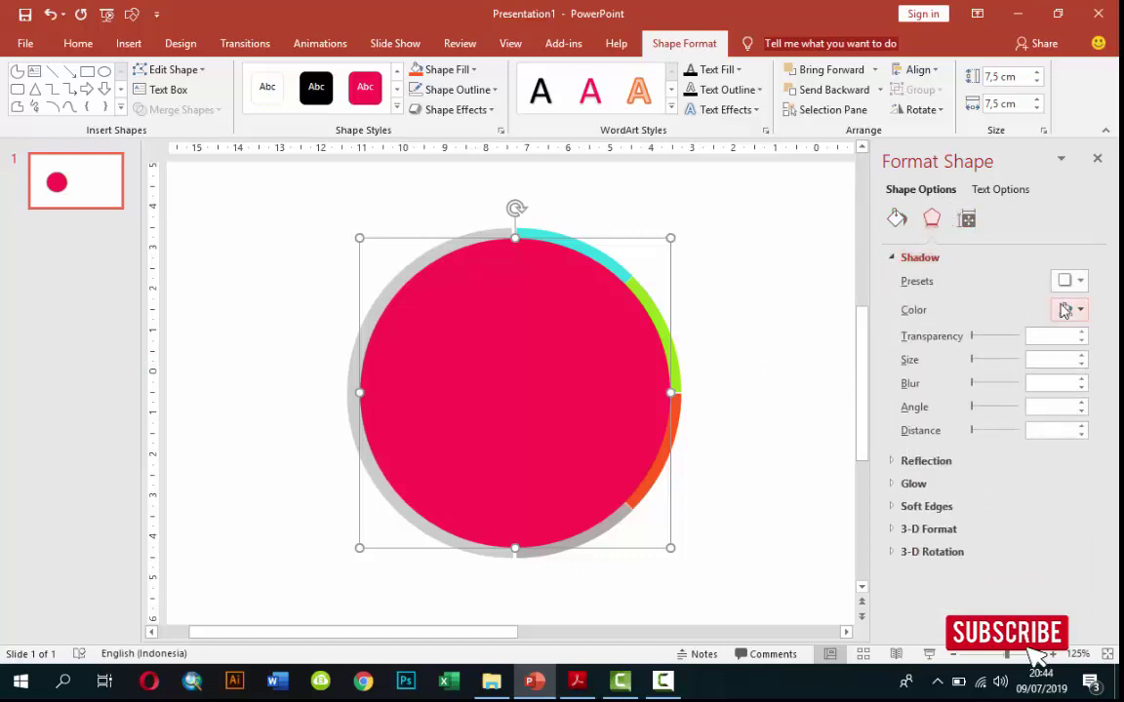
pyautogui.click(1064, 282)
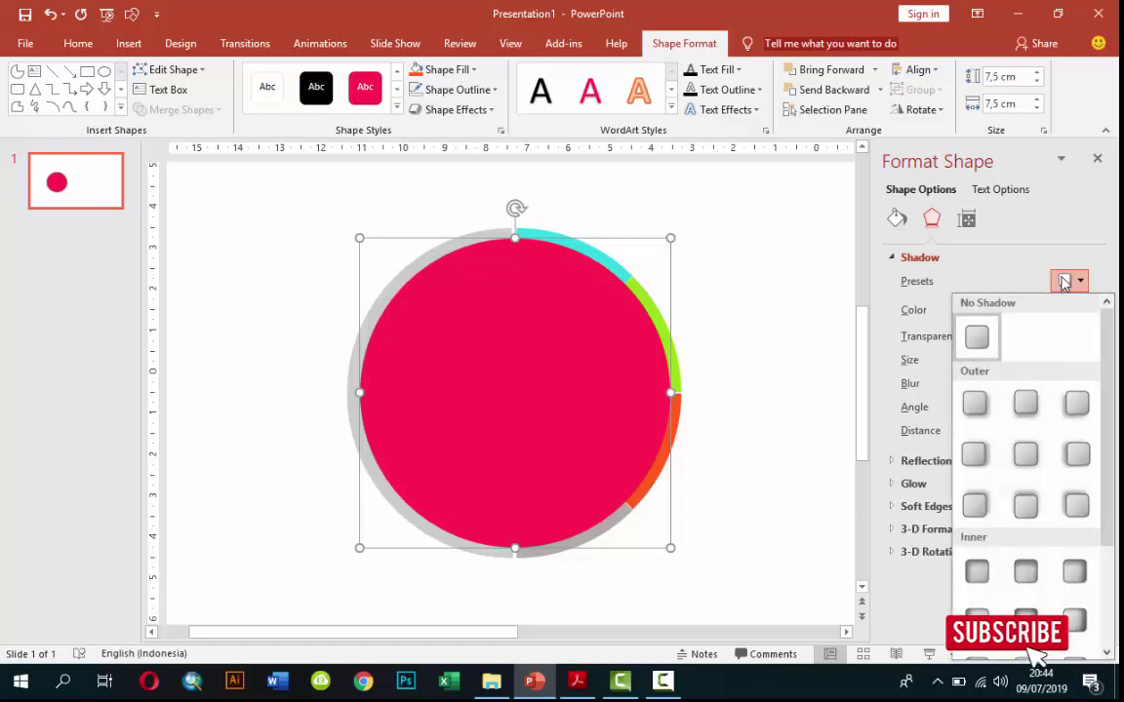
pyautogui.click(978, 406)
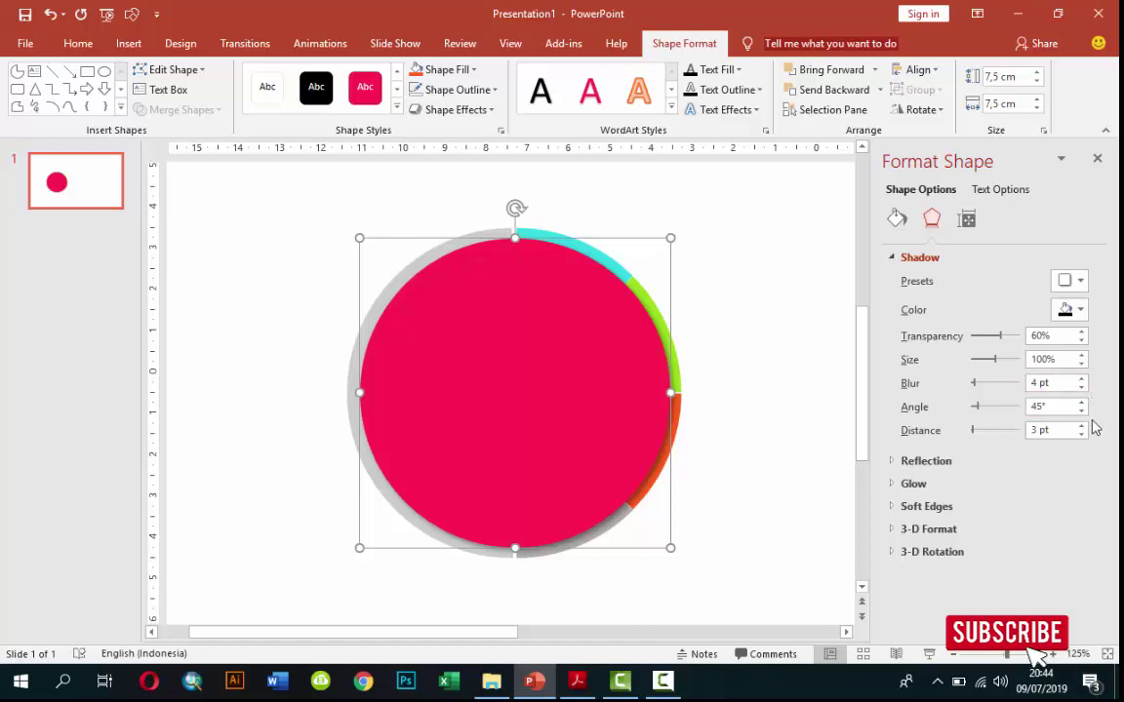
pyautogui.click(834, 380)
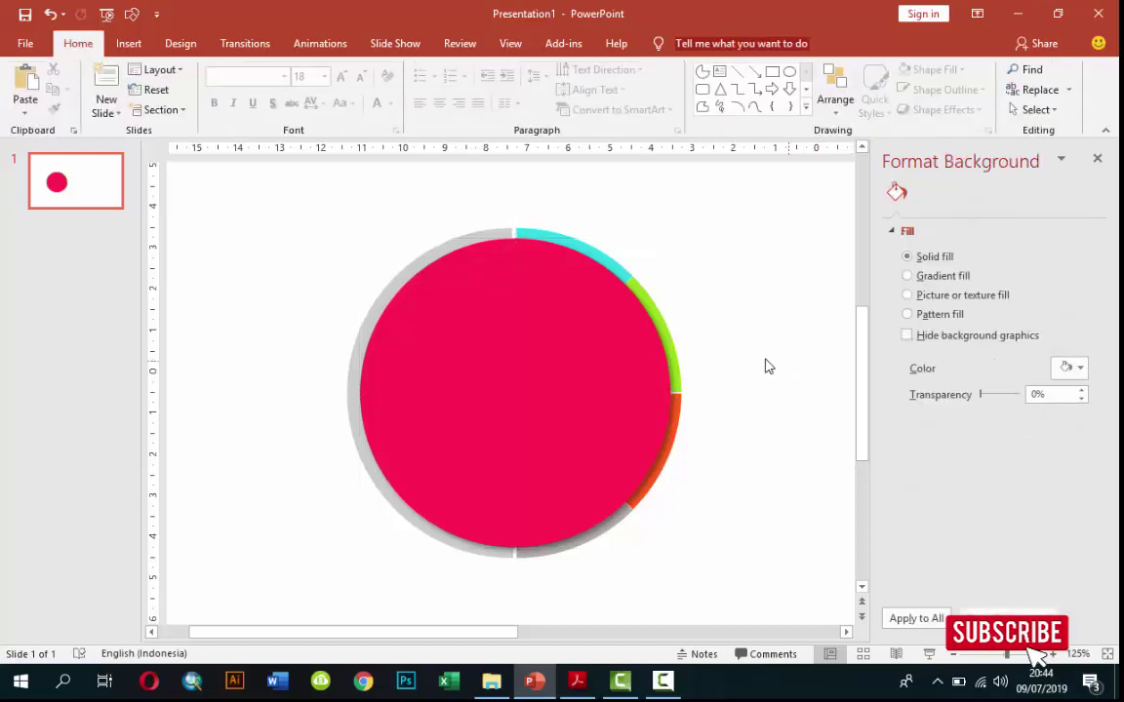
pyautogui.click(655, 366)
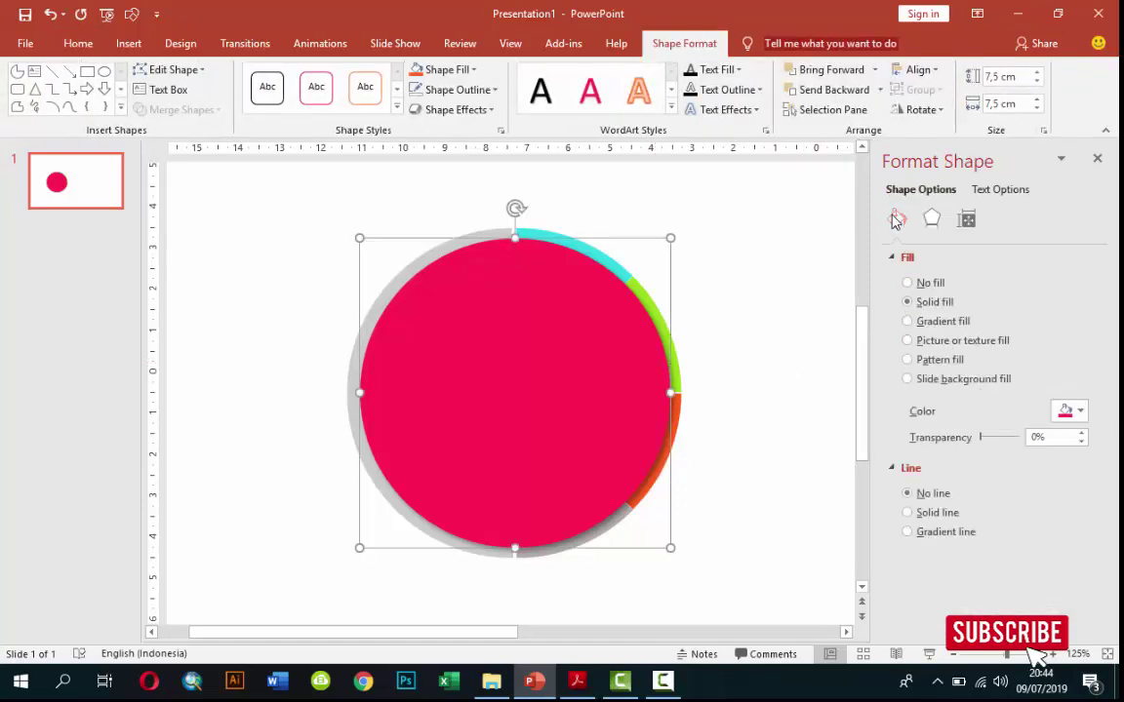
pyautogui.click(1067, 411)
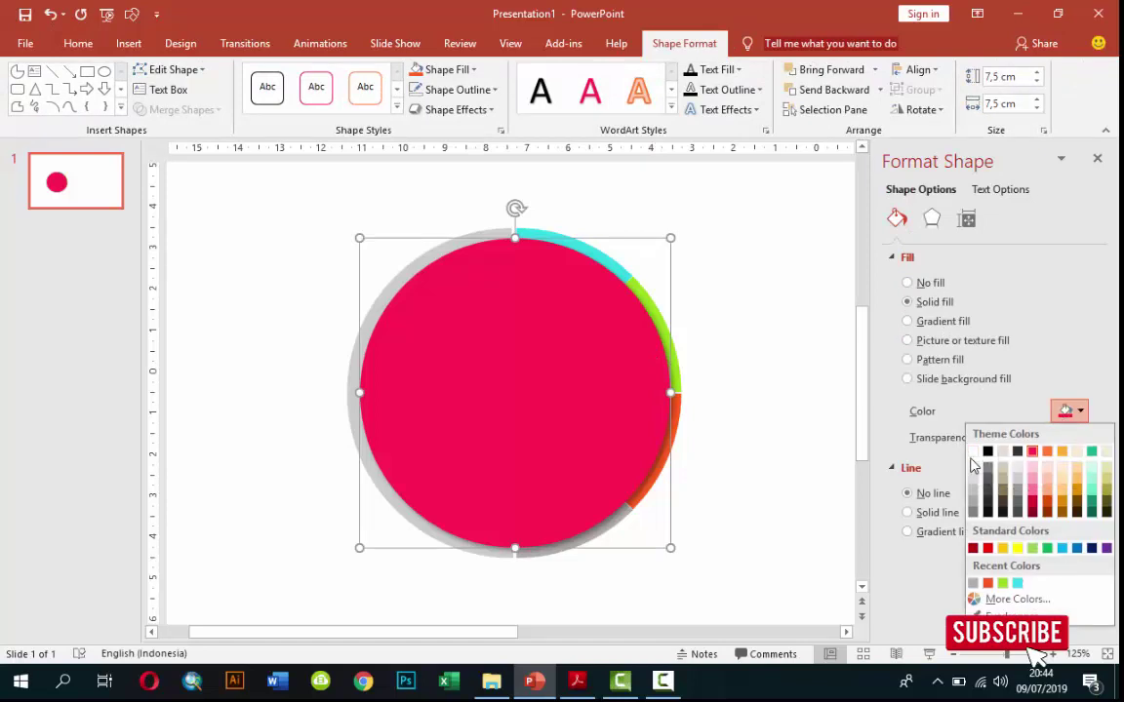
# - Fill the centre circle with a light grey theme colour instead of red, then zoom out
pyautogui.click(971, 466)
pyautogui.click(834, 405)
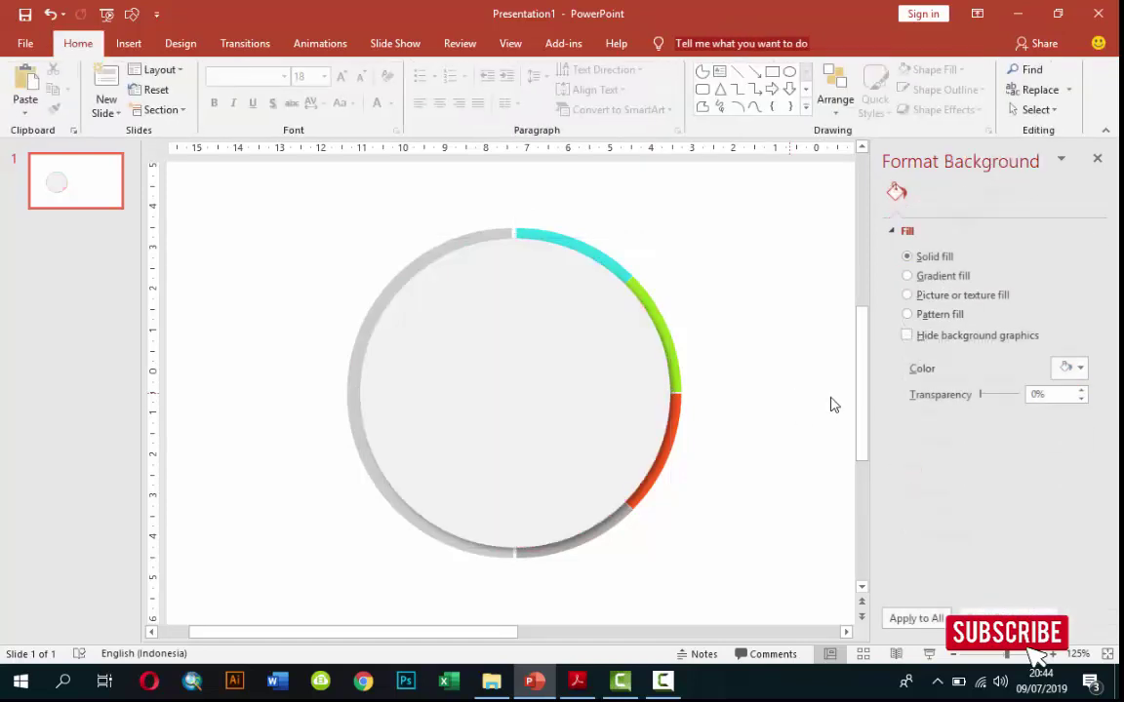
pyautogui.keyDown('ctrl'); pyautogui.scroll(-5, 834, 402); pyautogui.keyUp('ctrl')
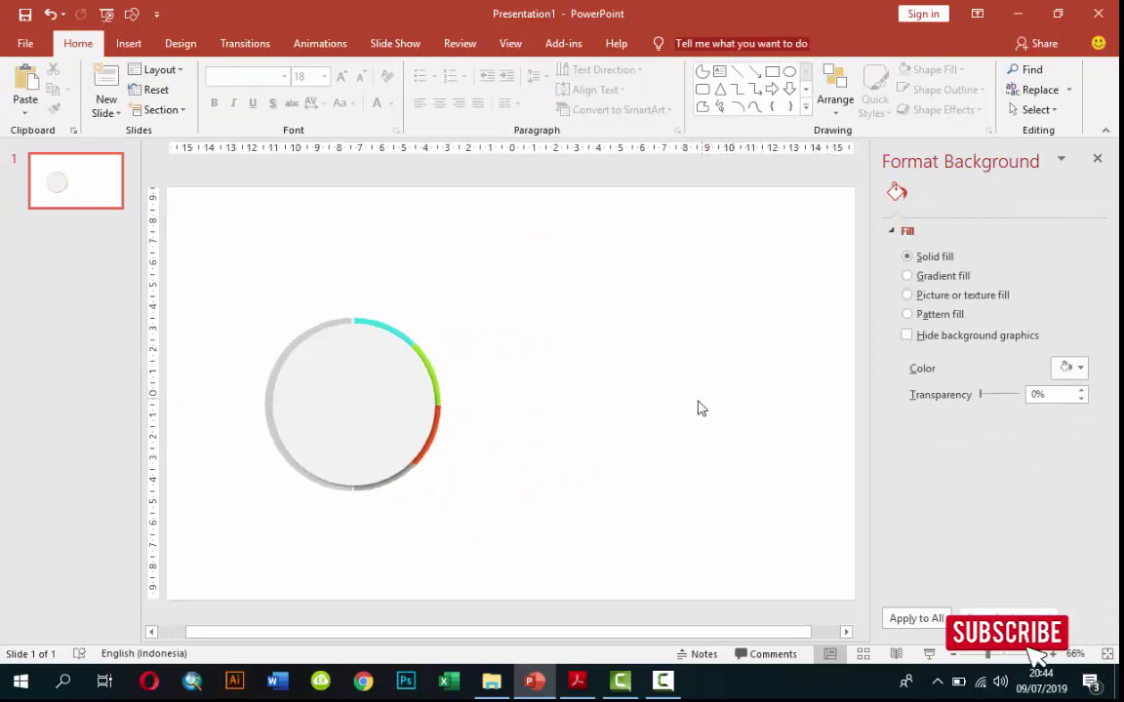
# - Insert a text box above the circle containing 'CONTOH INFOGRAPHIC'
pyautogui.click(129, 43)
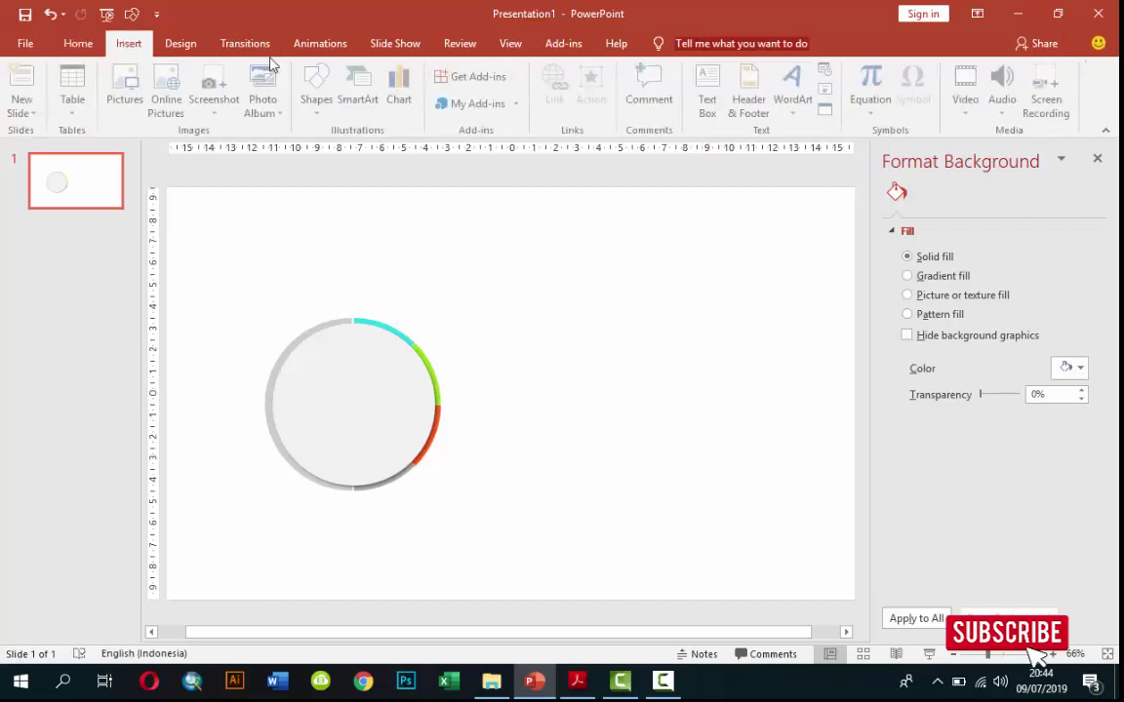
pyautogui.click(711, 88)
pyautogui.click(250, 256)
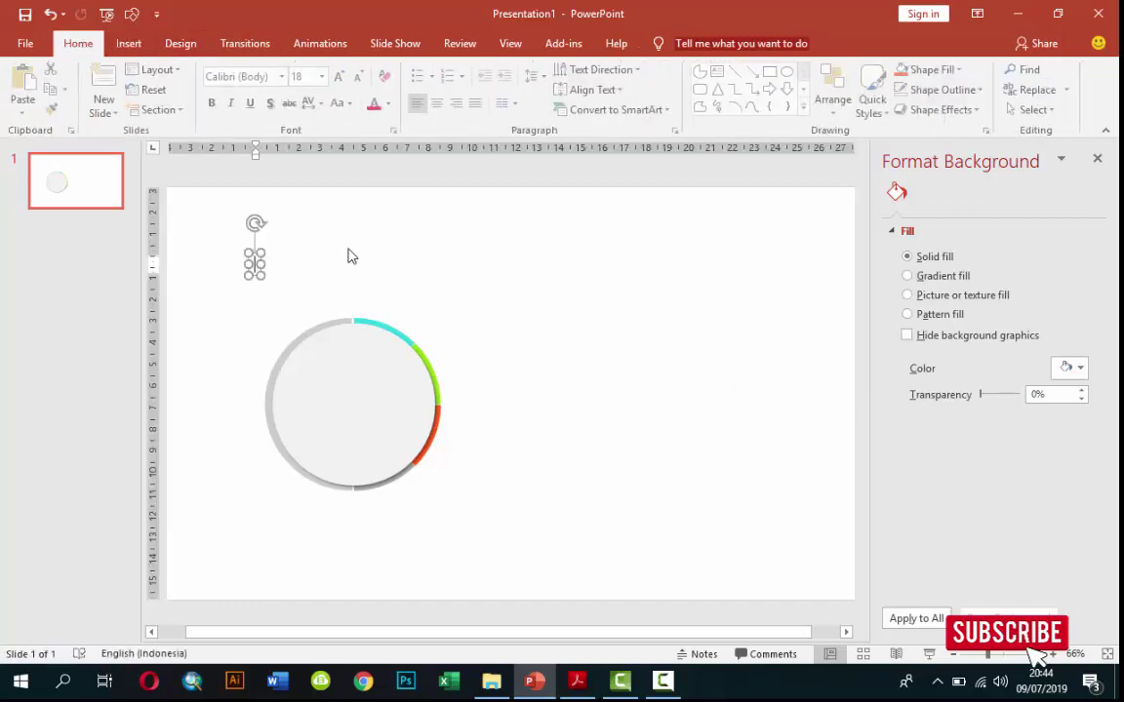
pyautogui.write('C')
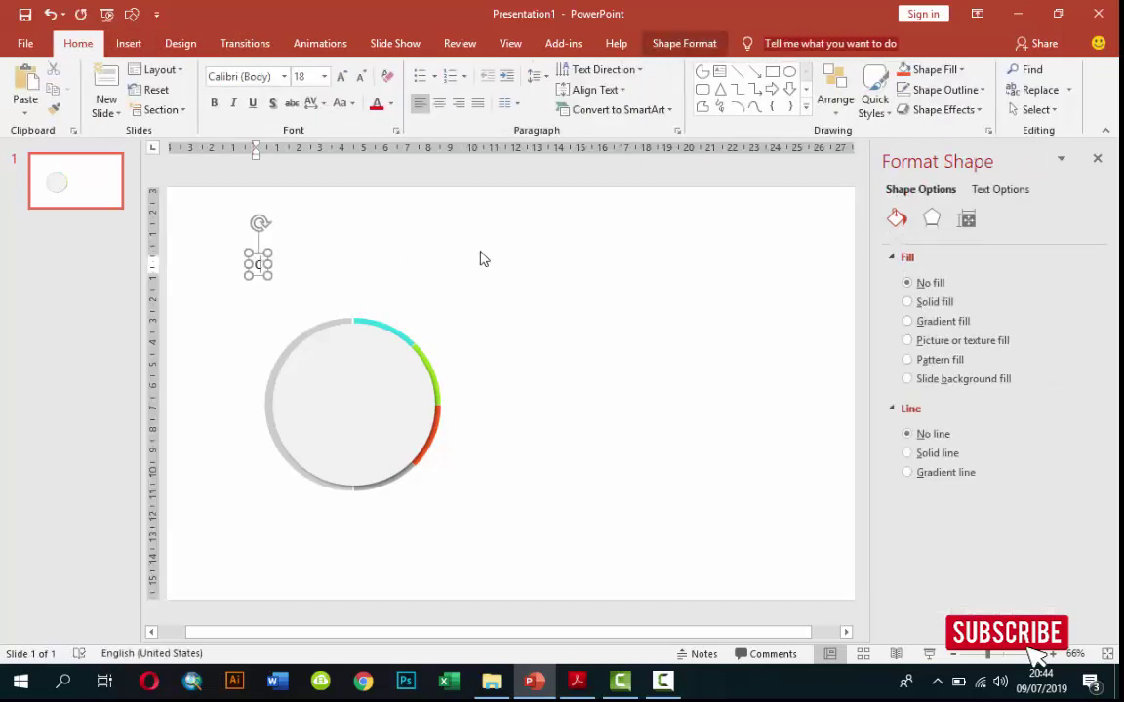
pyautogui.write('ONTOH ')
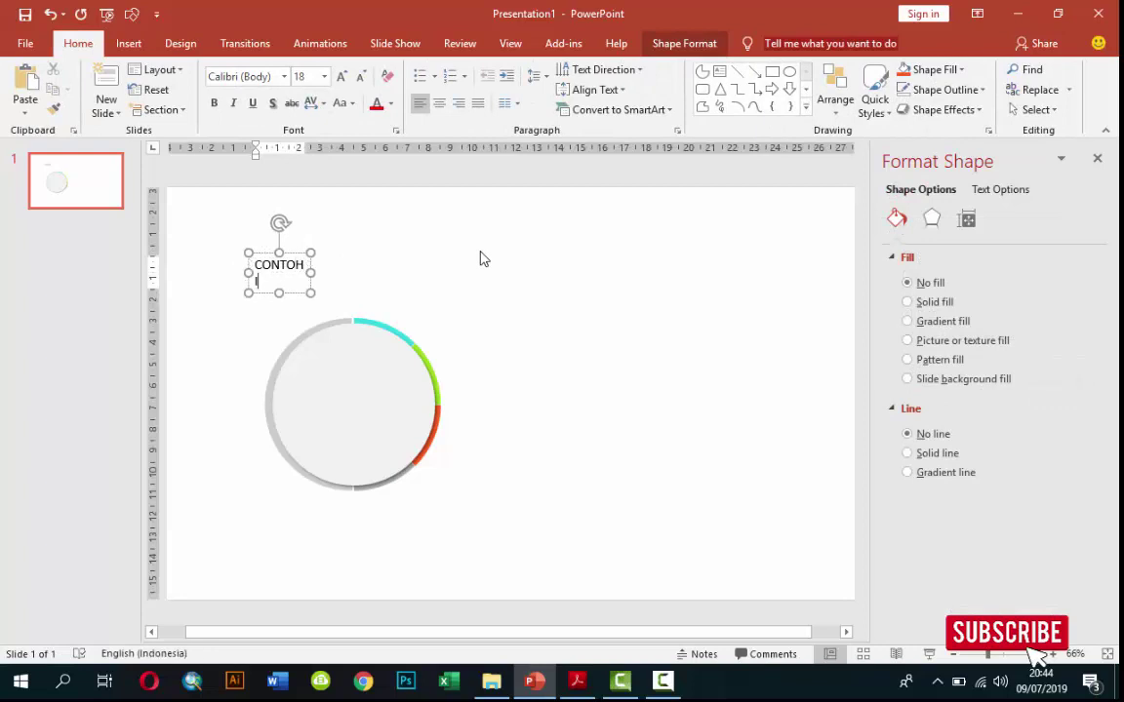
pyautogui.write('INFOGRAPHIC')
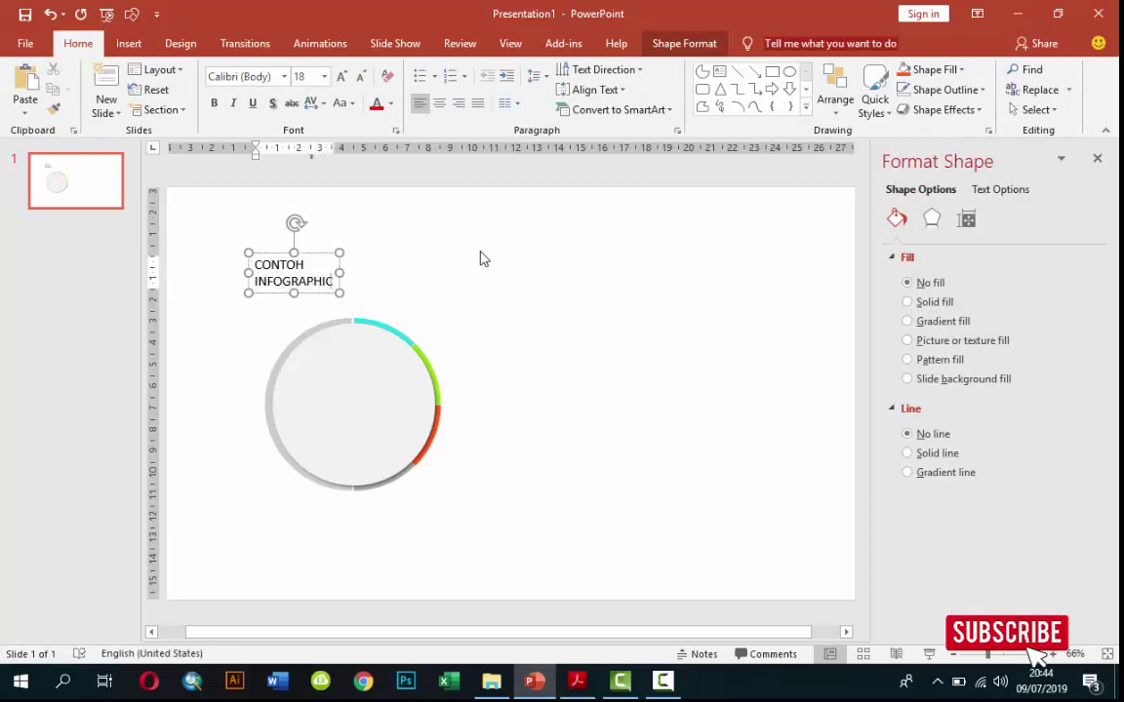
# - Format the title as bold, centred Lato and move it to the circle's centre
pyautogui.click(338, 261)
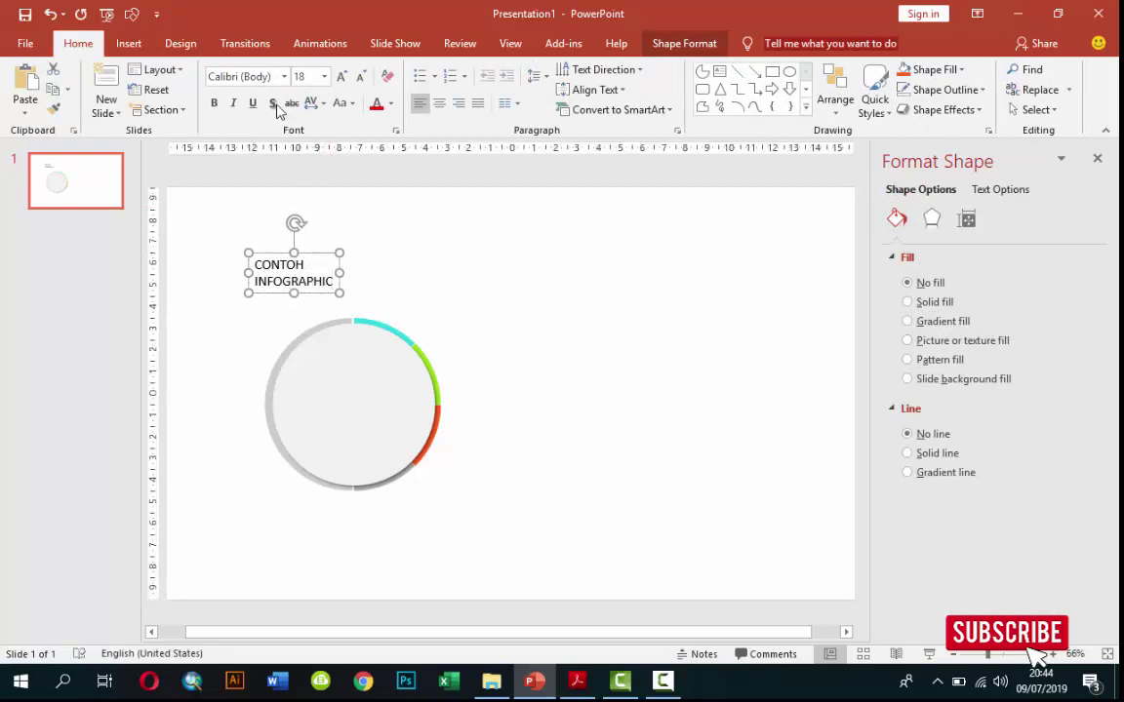
pyautogui.click(273, 76)
pyautogui.write('L')
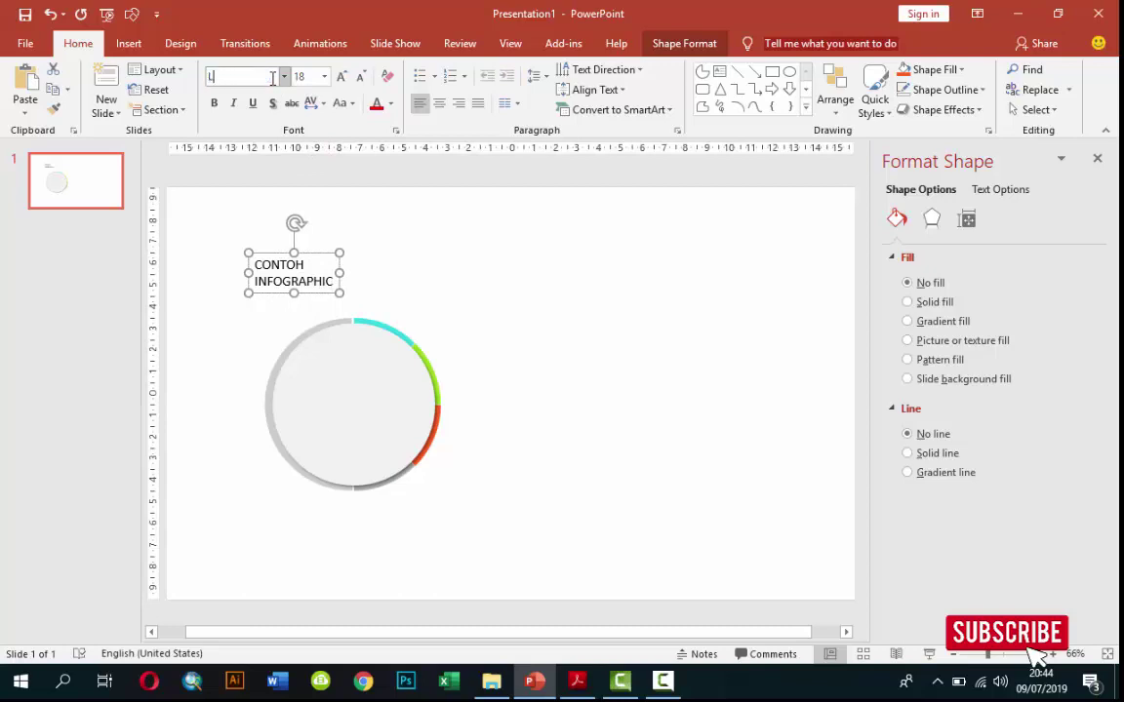
pyautogui.write('STato')
pyautogui.press('Return')
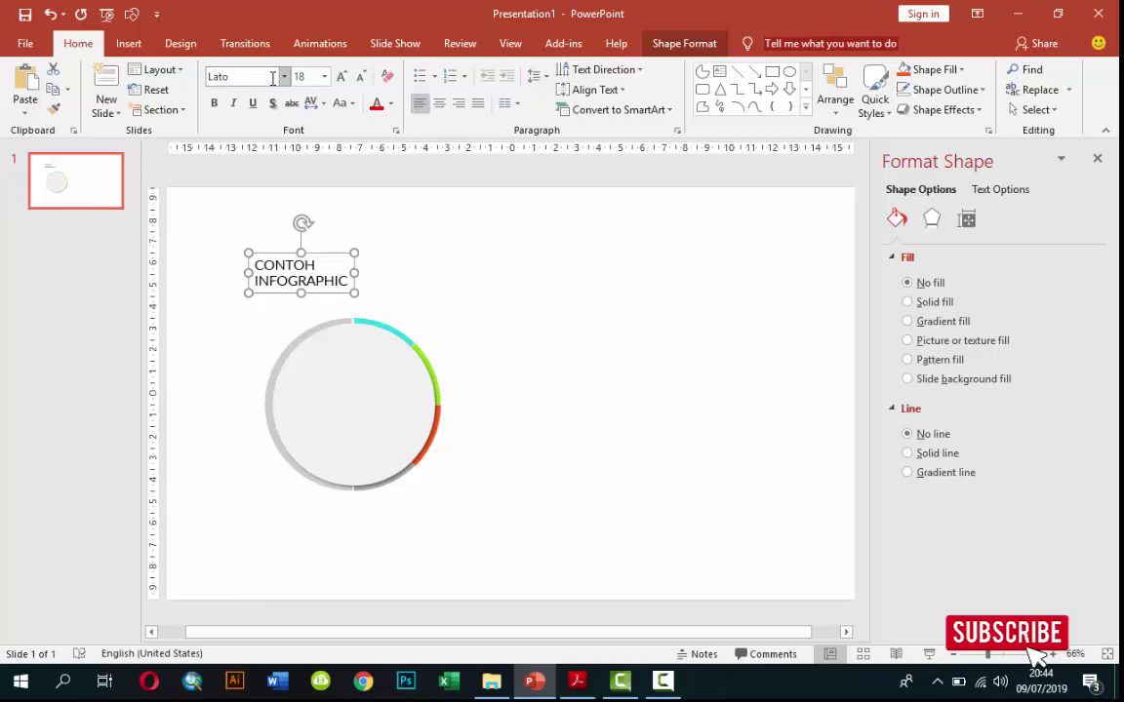
pyautogui.click(214, 103)
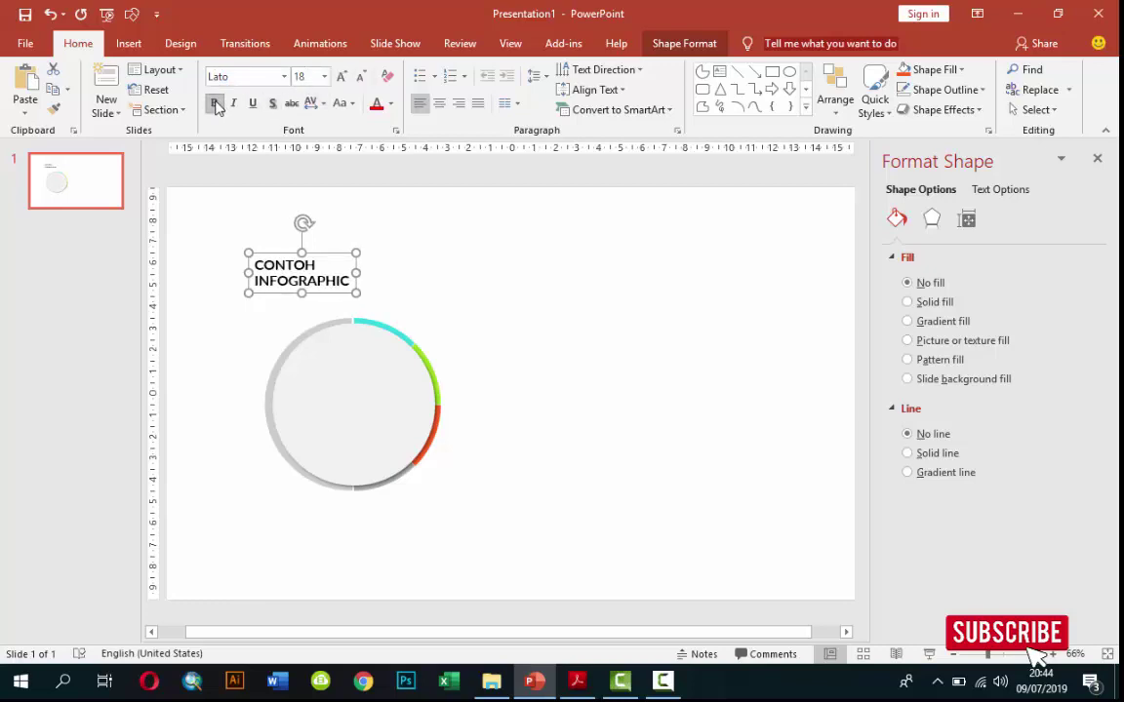
pyautogui.click(440, 104)
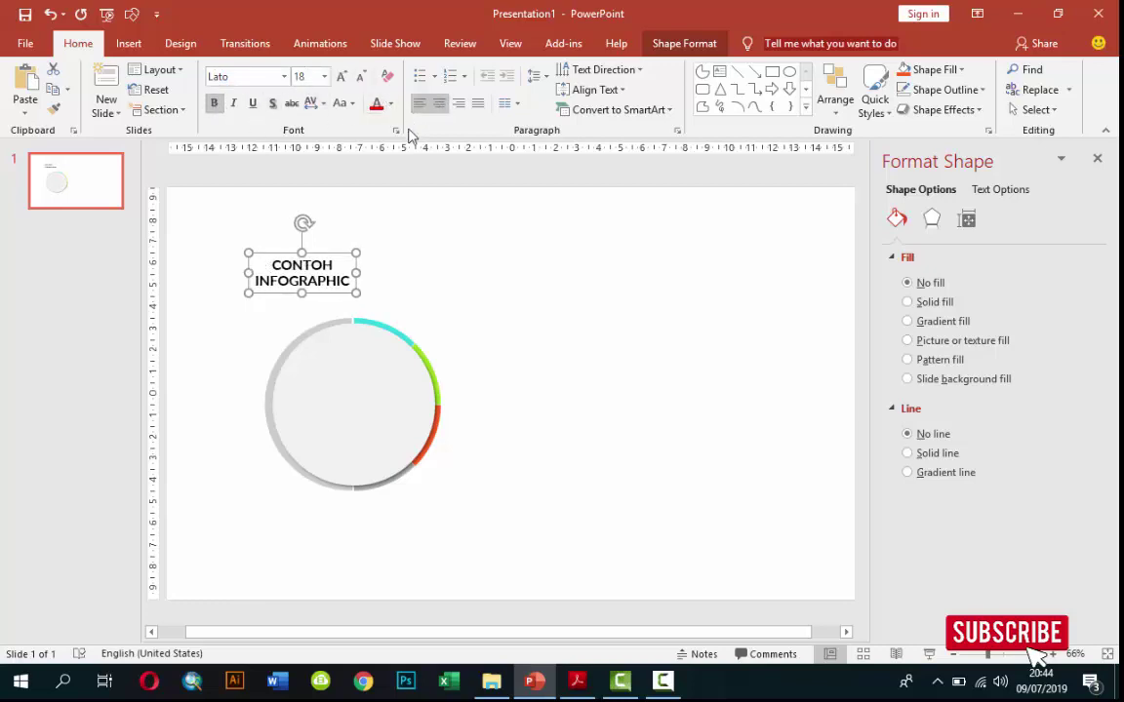
pyautogui.moveTo(336, 270); pyautogui.dragTo(376, 392)
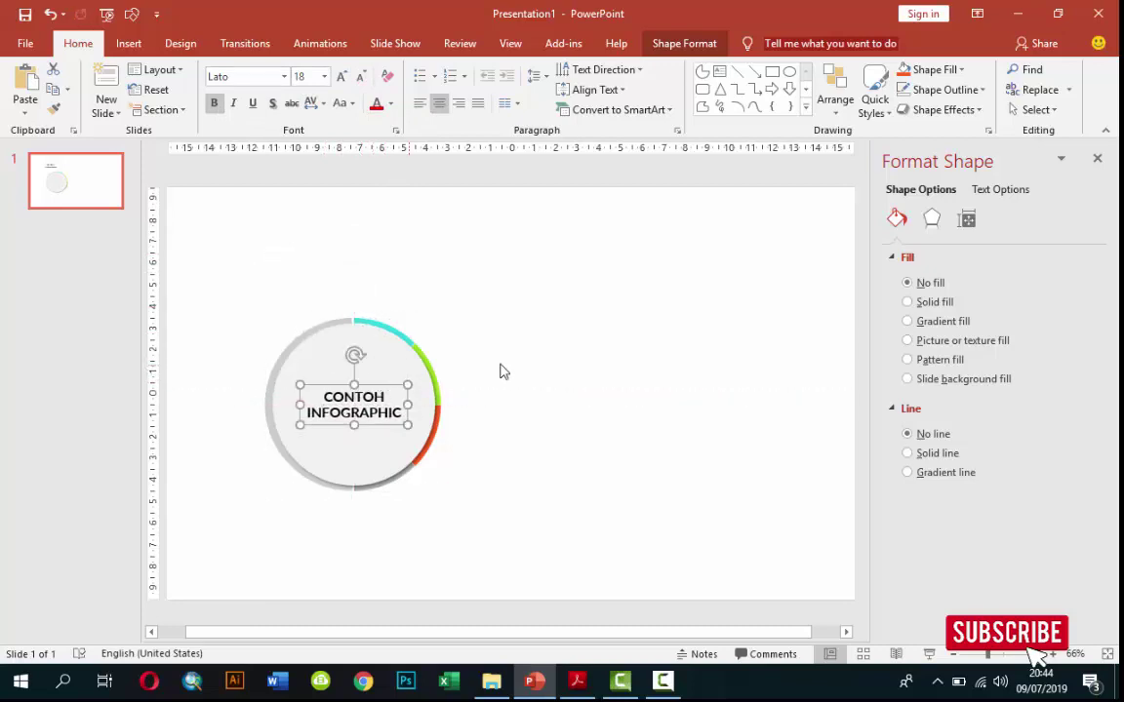
pyautogui.click(628, 379)
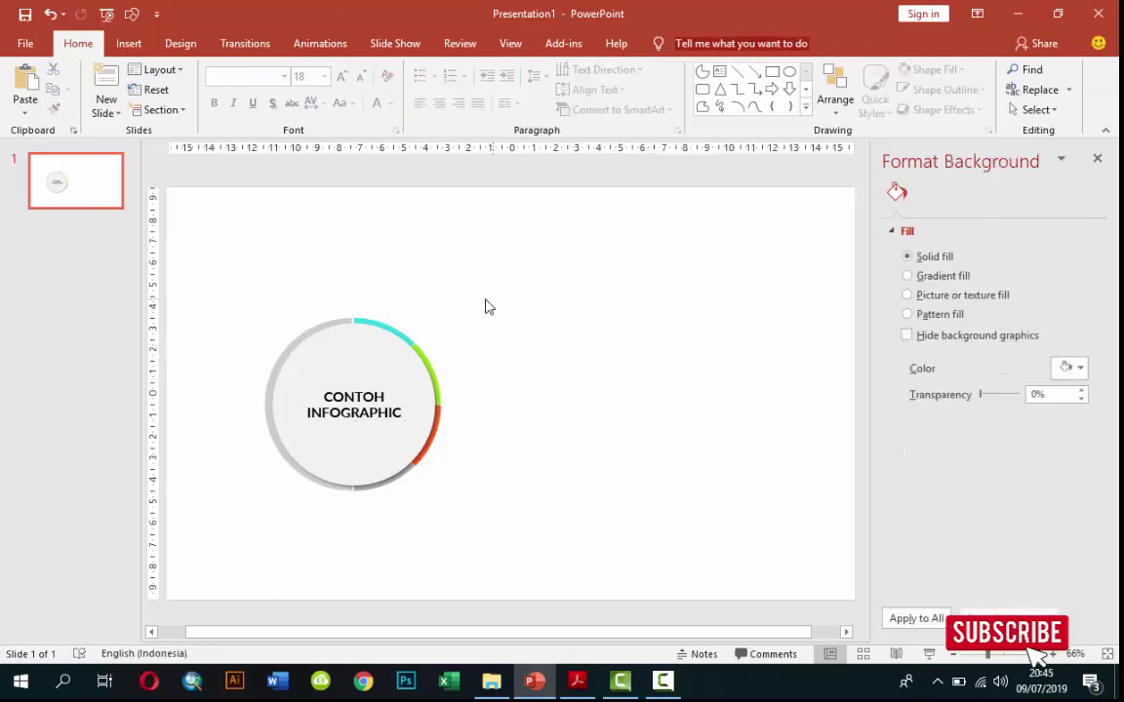
# - Draw a fully rounded pink bar right of the circle with no outline
pyautogui.click(128, 45)
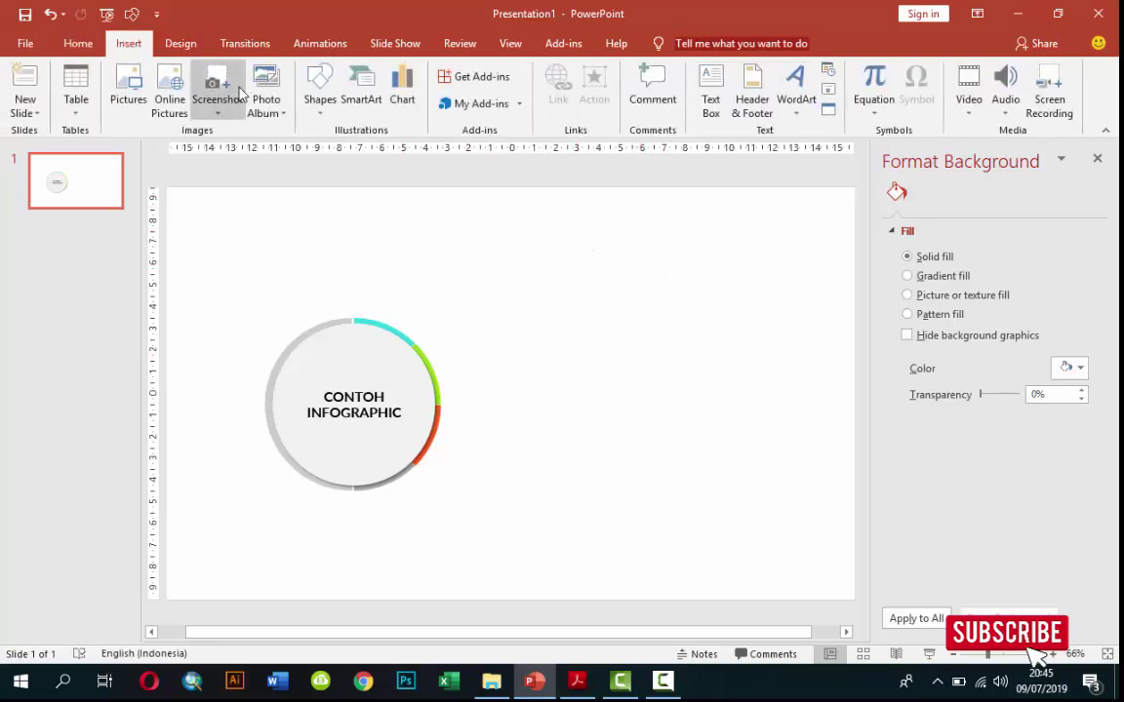
pyautogui.click(319, 86)
pyautogui.click(416, 151)
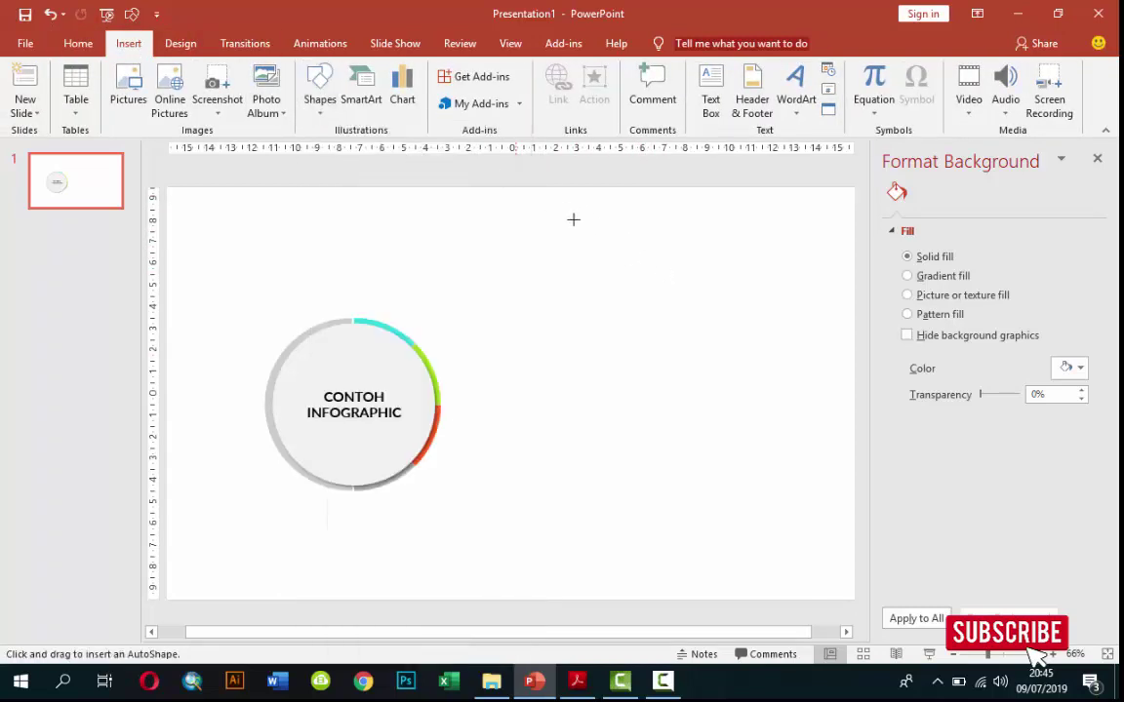
pyautogui.moveTo(527, 249); pyautogui.dragTo(735, 298)
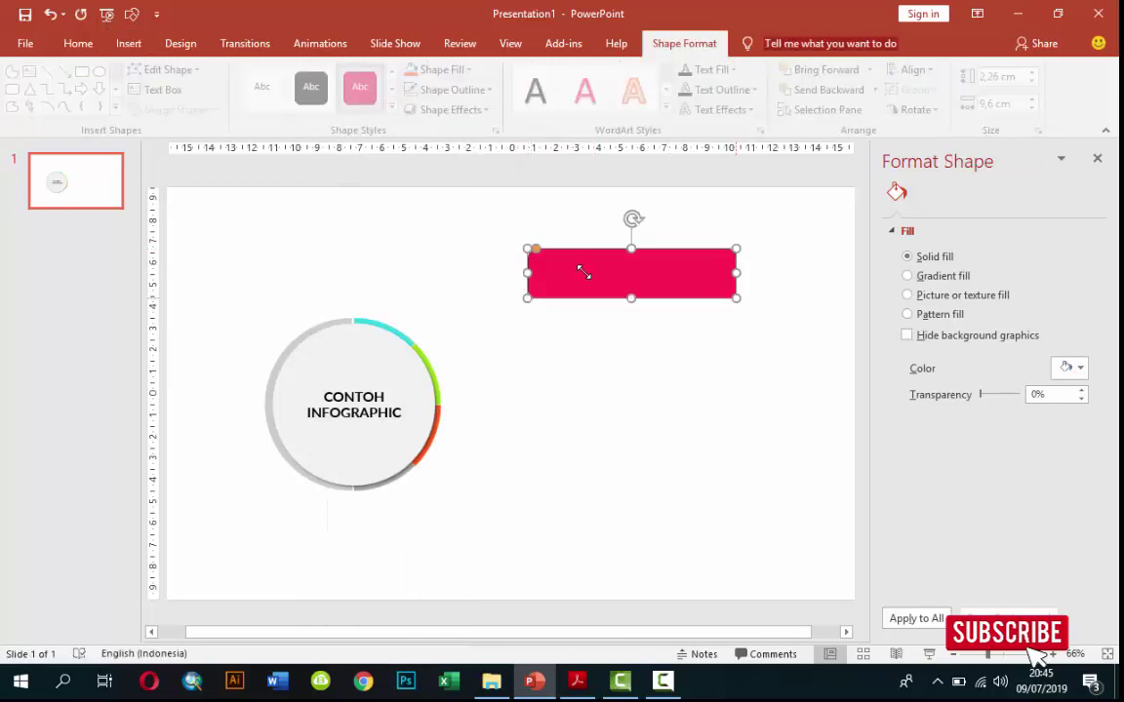
pyautogui.moveTo(534, 250); pyautogui.dragTo(564, 249)
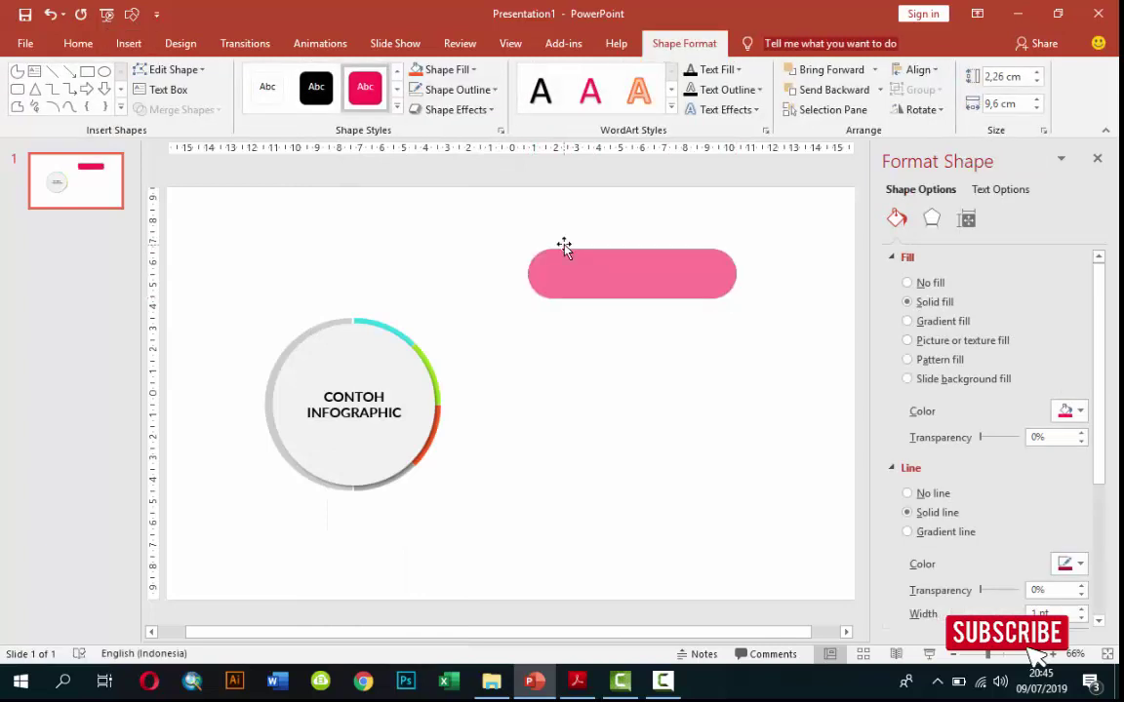
pyautogui.moveTo(655, 269); pyautogui.dragTo(667, 265)
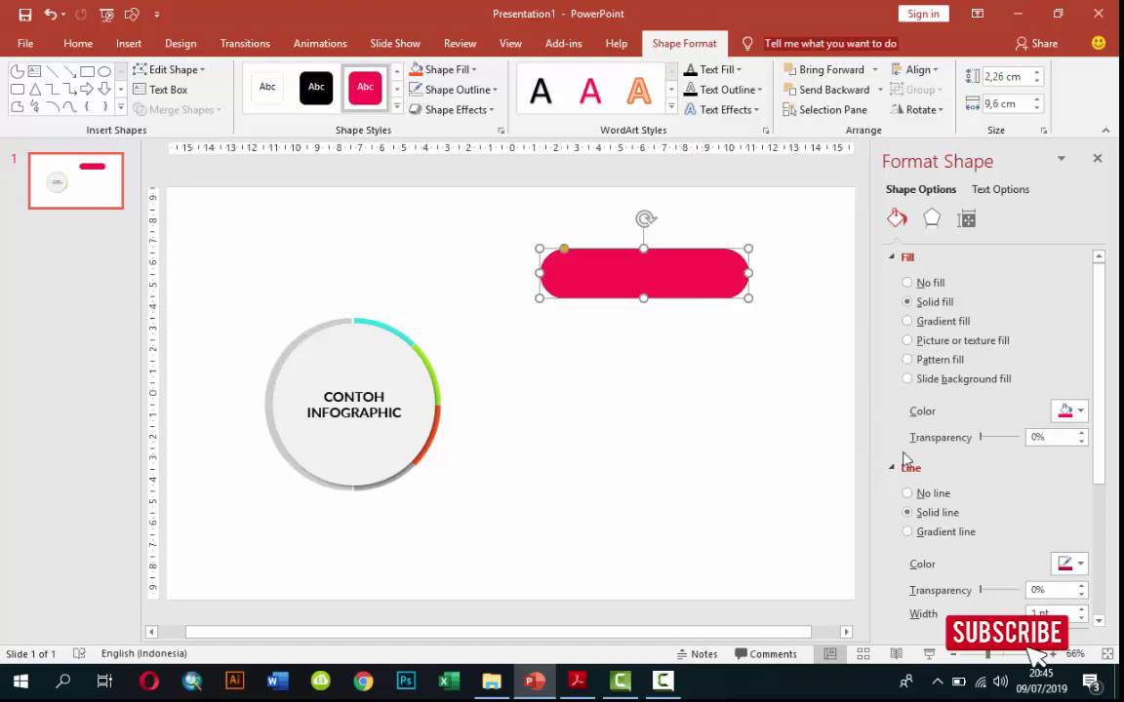
pyautogui.click(917, 494)
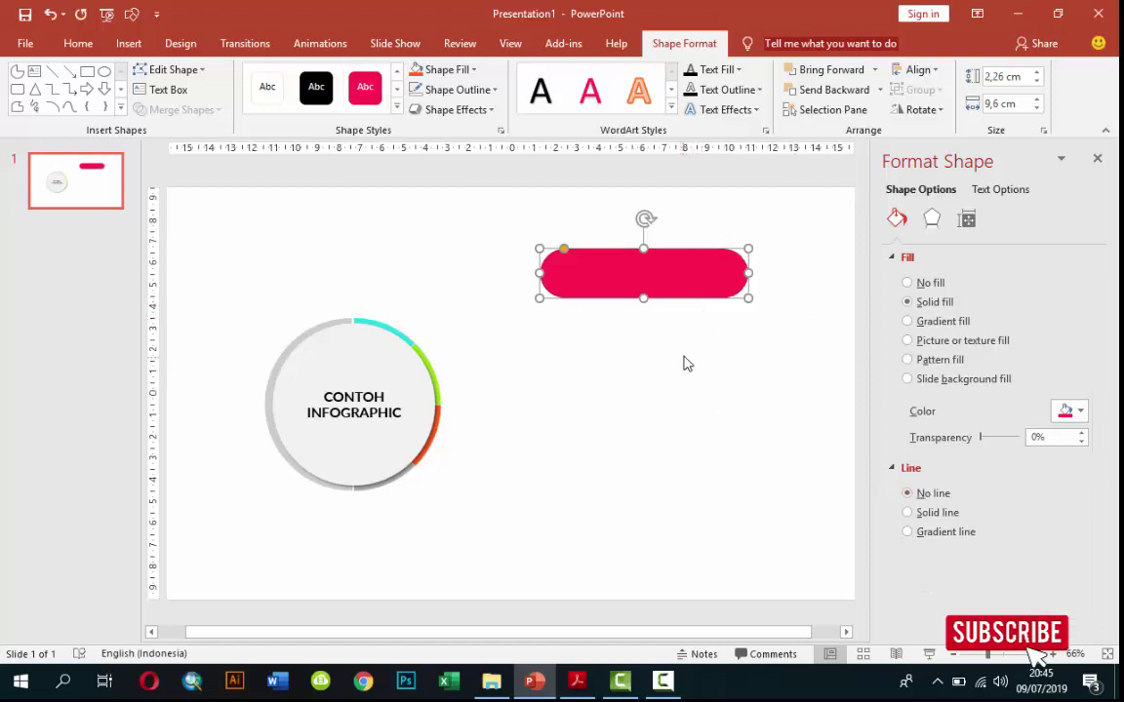
# - Copy the bar downward and repeat with Ctrl+D for four evenly stacked bars
pyautogui.moveTo(672, 284); pyautogui.dragTo(667, 357)
pyautogui.hotkey('ctrl', 'd')
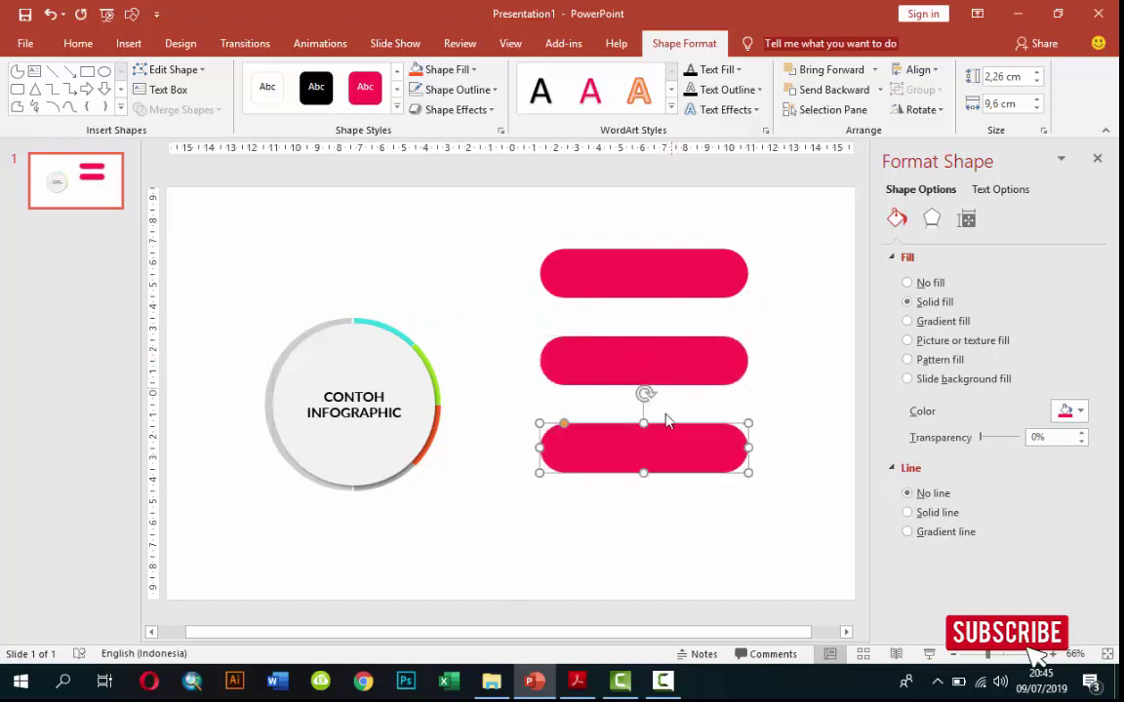
pyautogui.hotkey('ctrl', 'd')
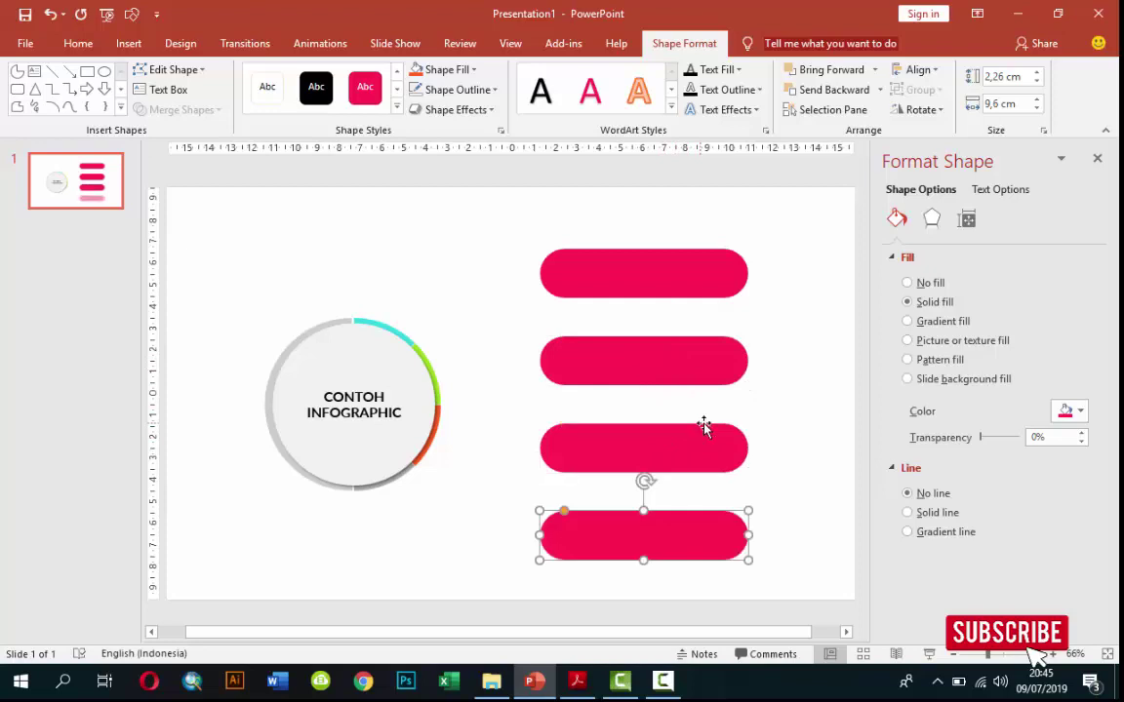
pyautogui.click(798, 415)
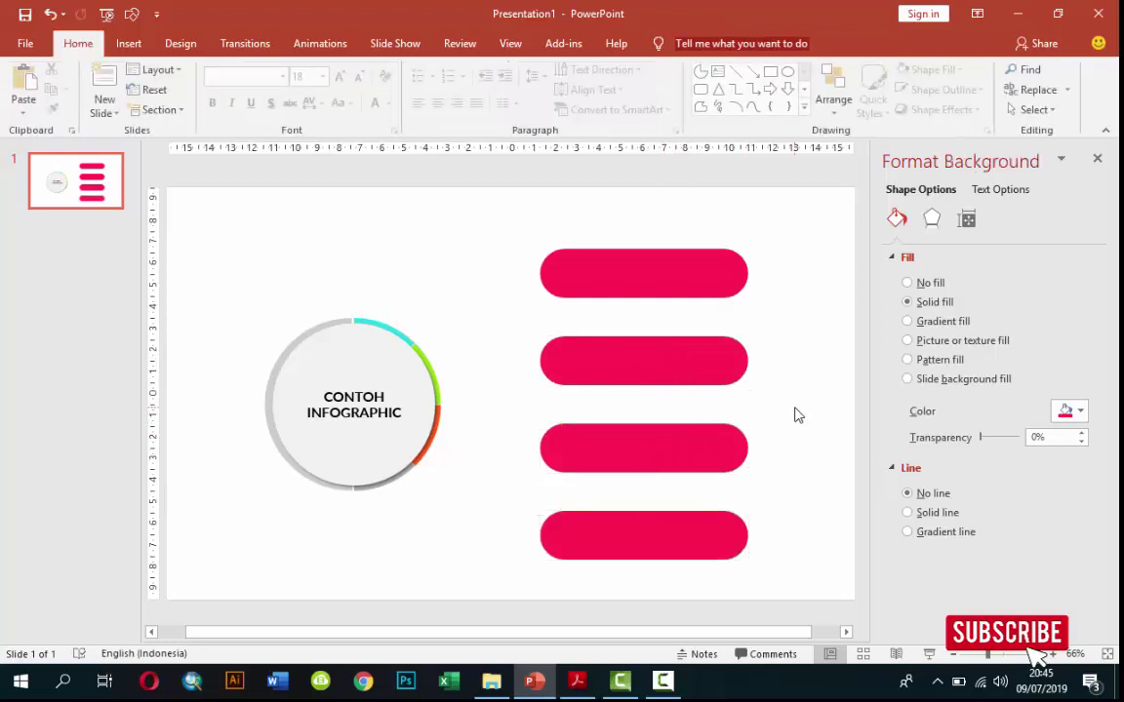
# - Fill the top bar cyan and the second bar green
pyautogui.click(662, 280)
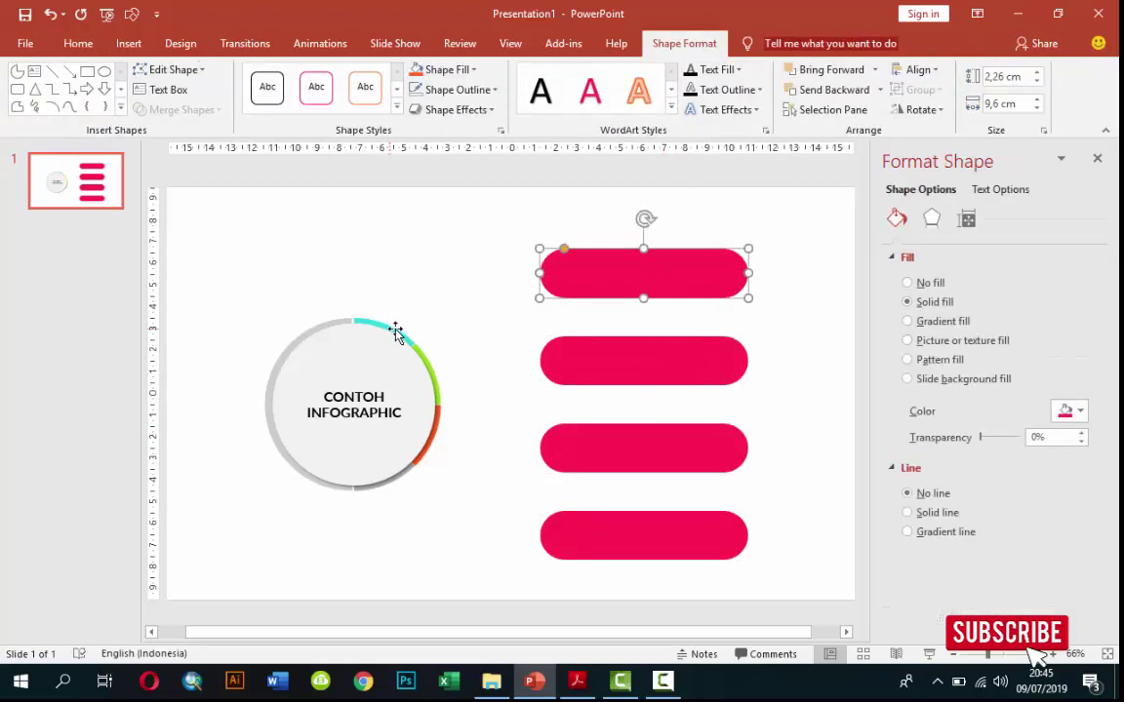
pyautogui.click(1068, 410)
pyautogui.click(914, 531)
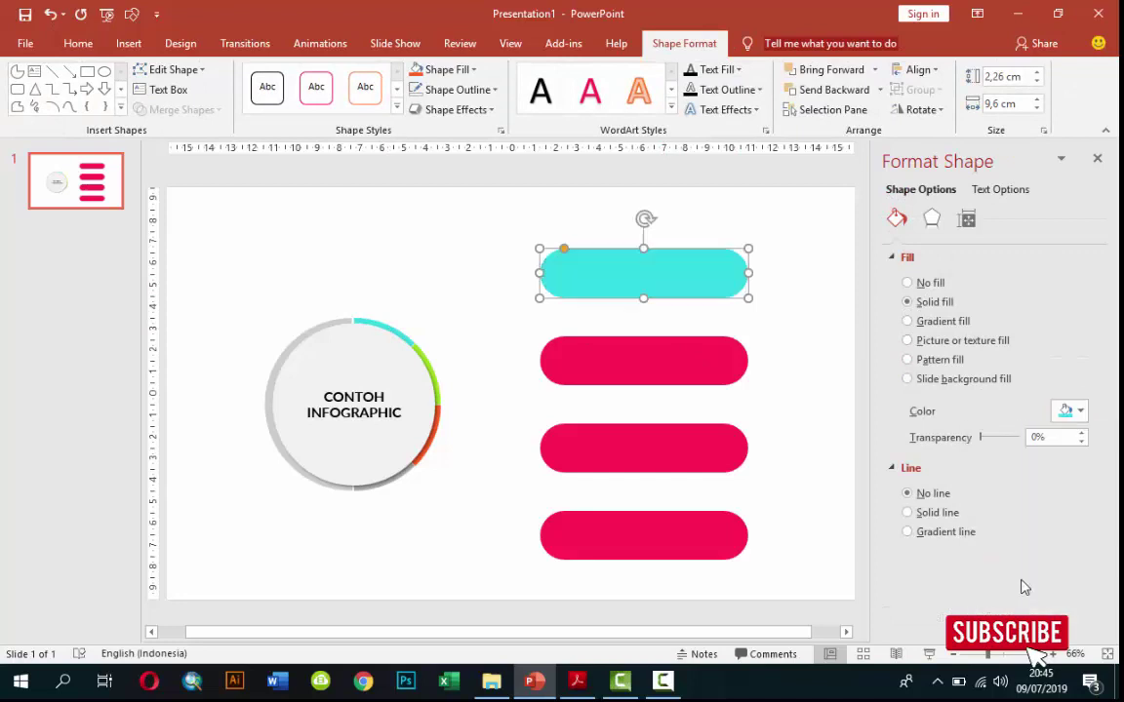
pyautogui.click(708, 376)
pyautogui.click(1068, 410)
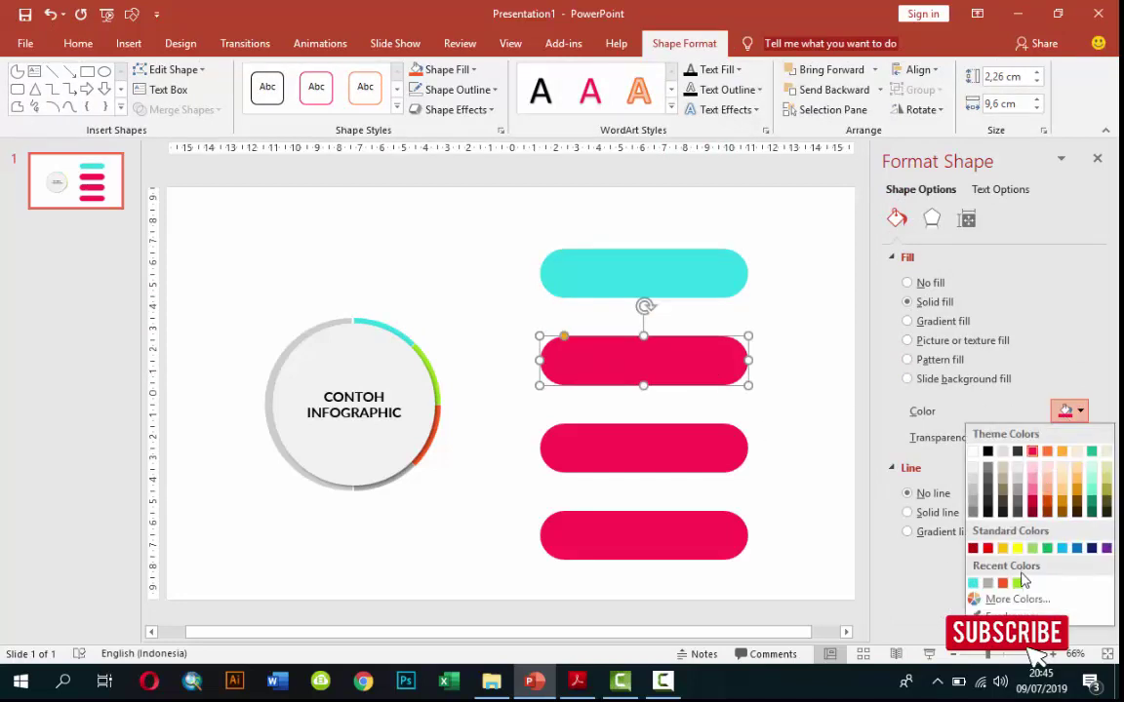
pyautogui.click(1017, 582)
# - Fill the third bar orange and the bottom bar grey
pyautogui.click(681, 456)
pyautogui.click(1068, 409)
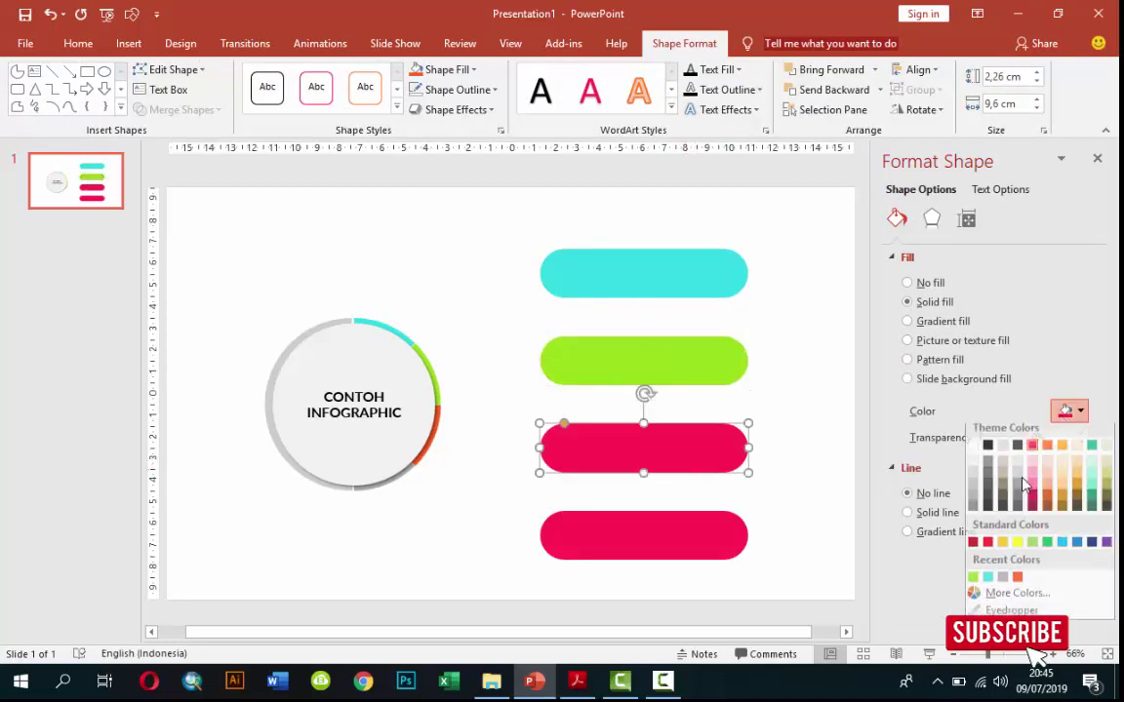
pyautogui.click(1018, 583)
pyautogui.click(704, 534)
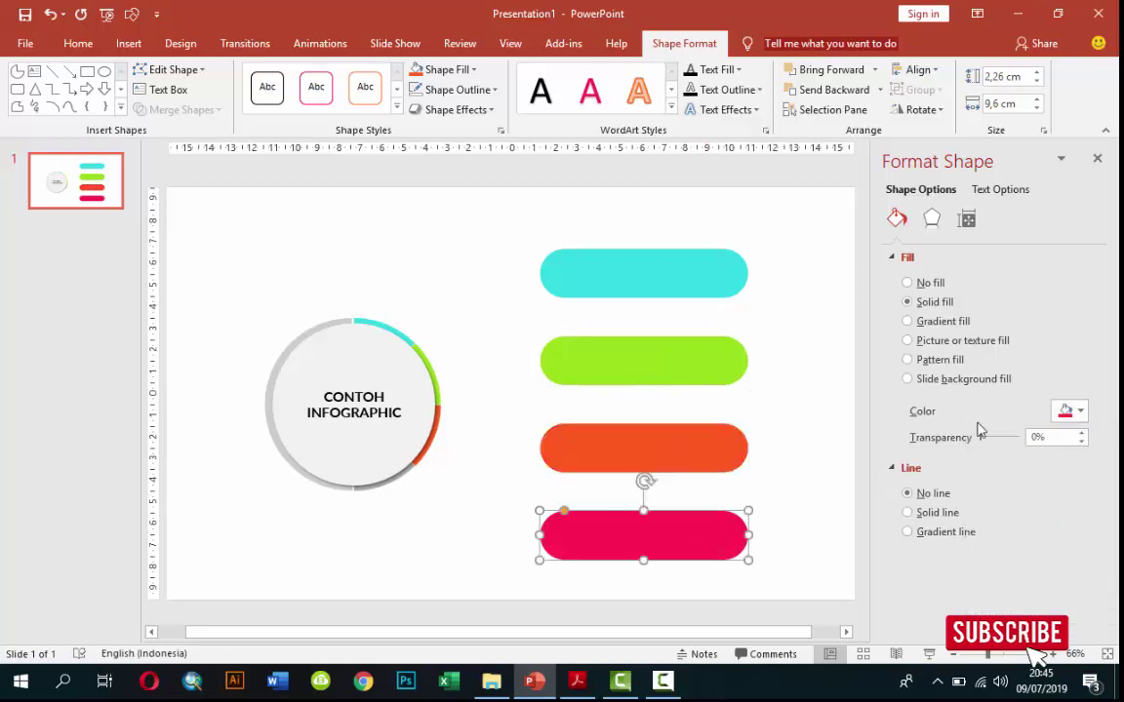
pyautogui.click(1068, 409)
pyautogui.click(1016, 582)
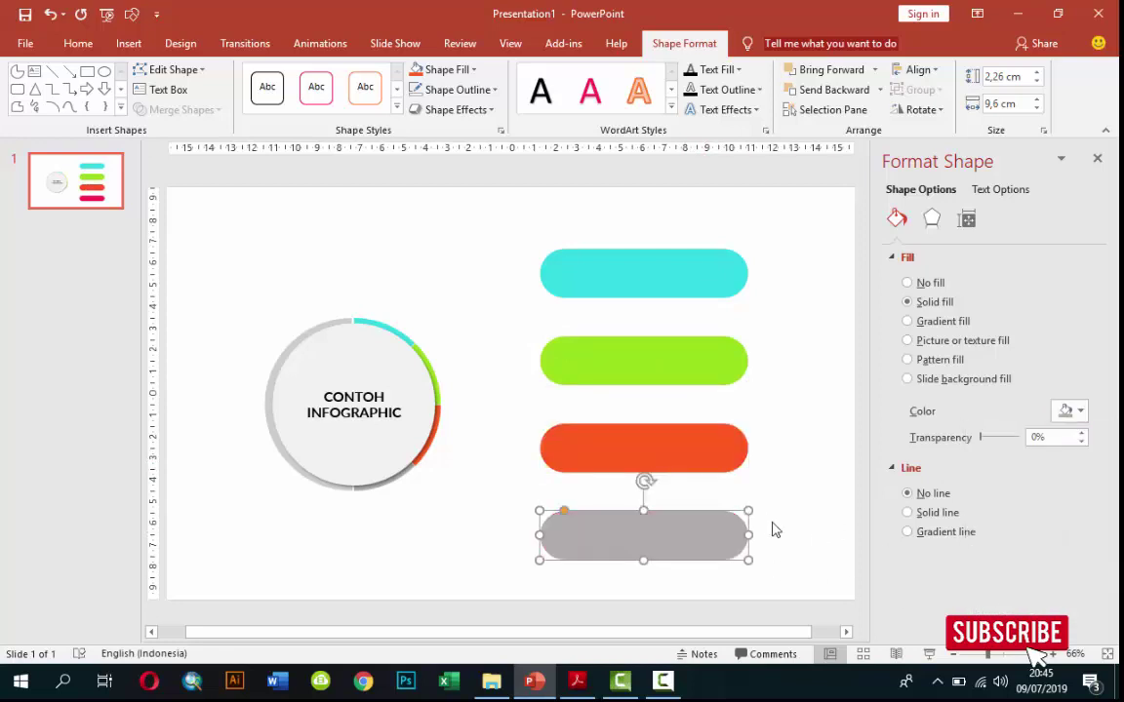
pyautogui.click(787, 469)
pyautogui.click(625, 278)
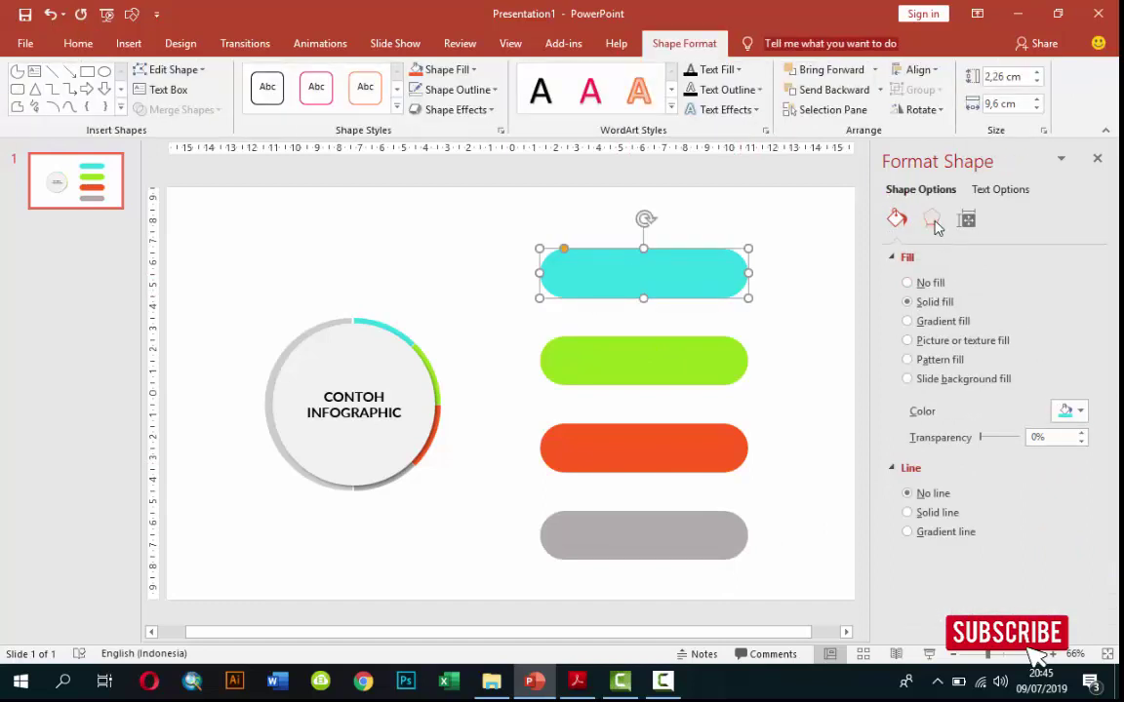
# - Give the cyan bar a raised top bevel in 3-D Format
pyautogui.click(932, 220)
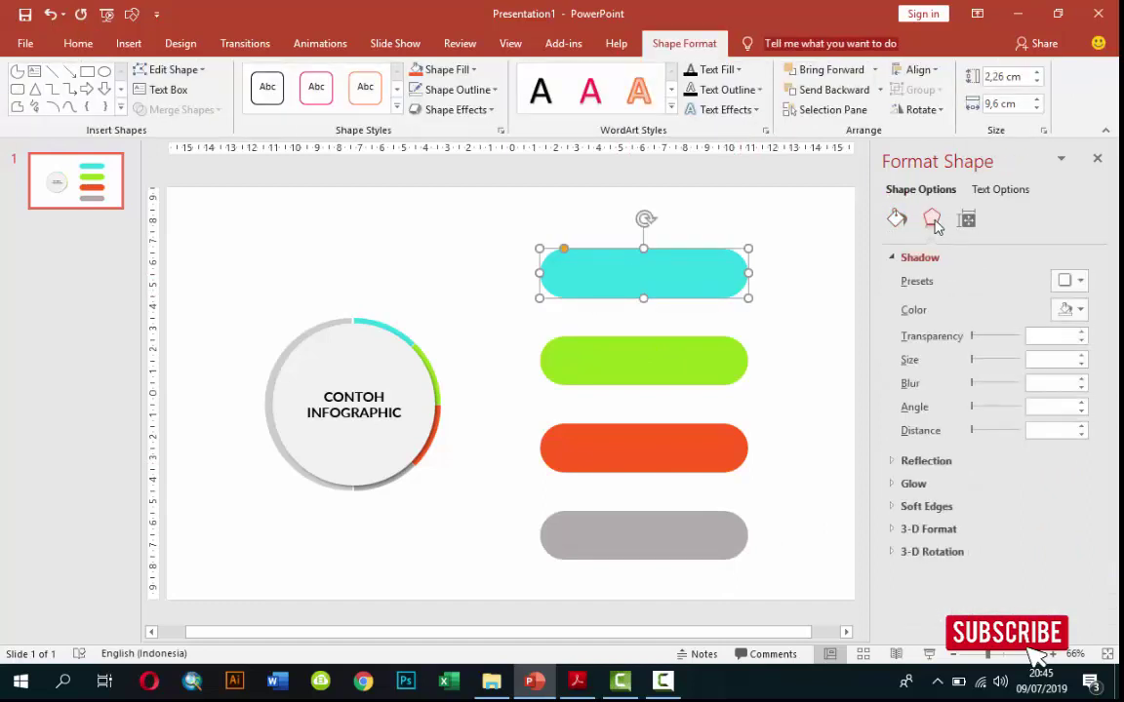
pyautogui.click(894, 532)
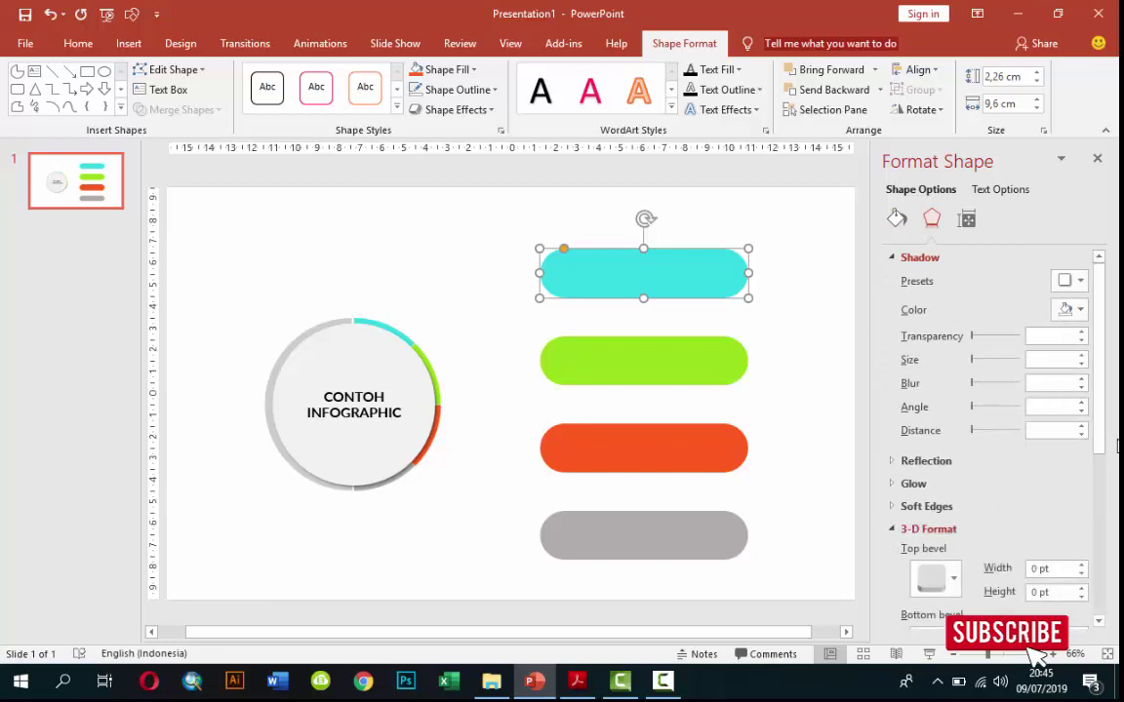
pyautogui.scroll(-3, 1103, 422)
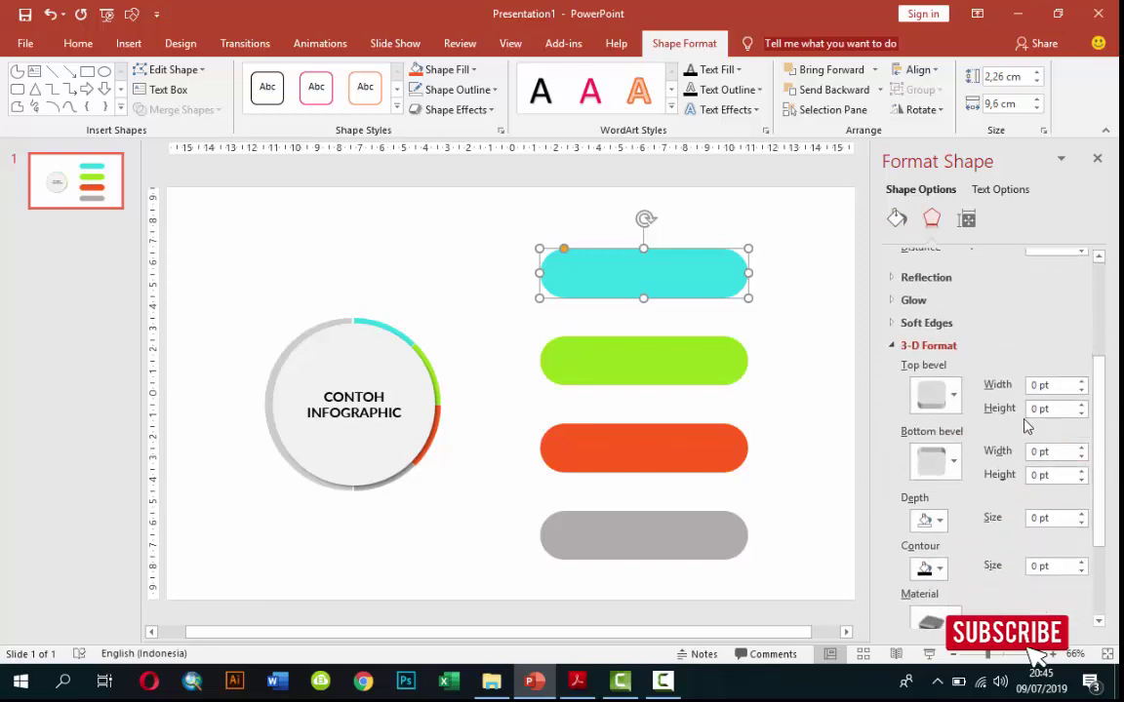
pyautogui.click(1081, 382)
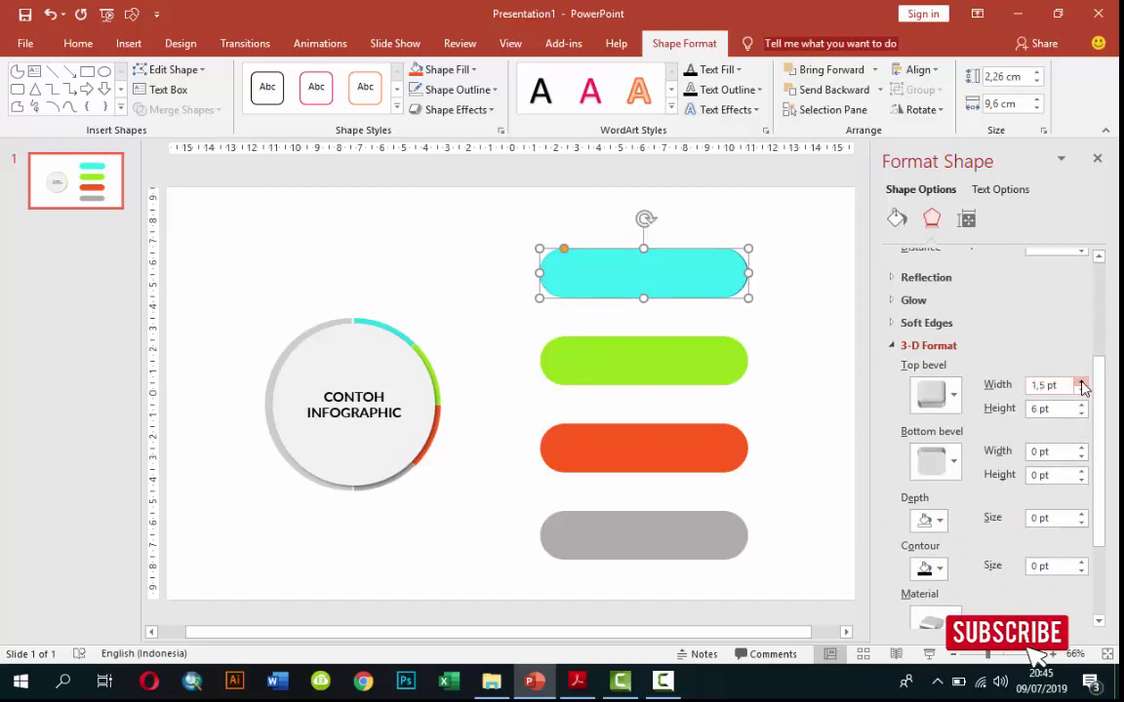
pyautogui.click(1082, 381)
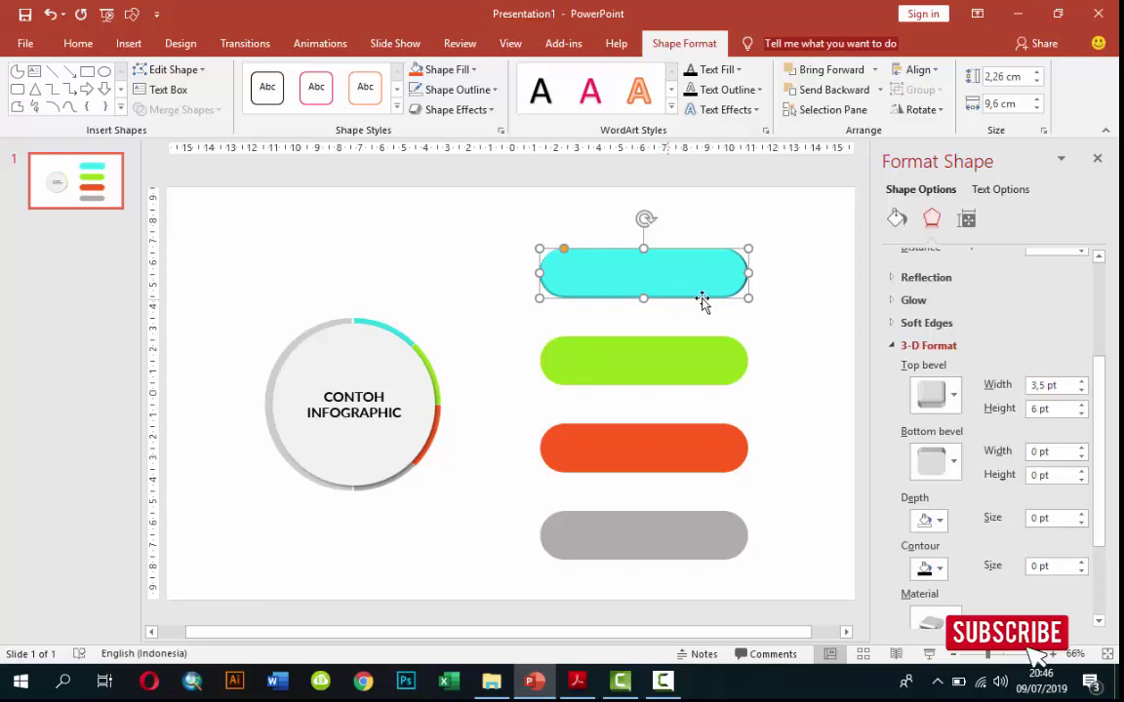
pyautogui.click(795, 352)
pyautogui.click(690, 290)
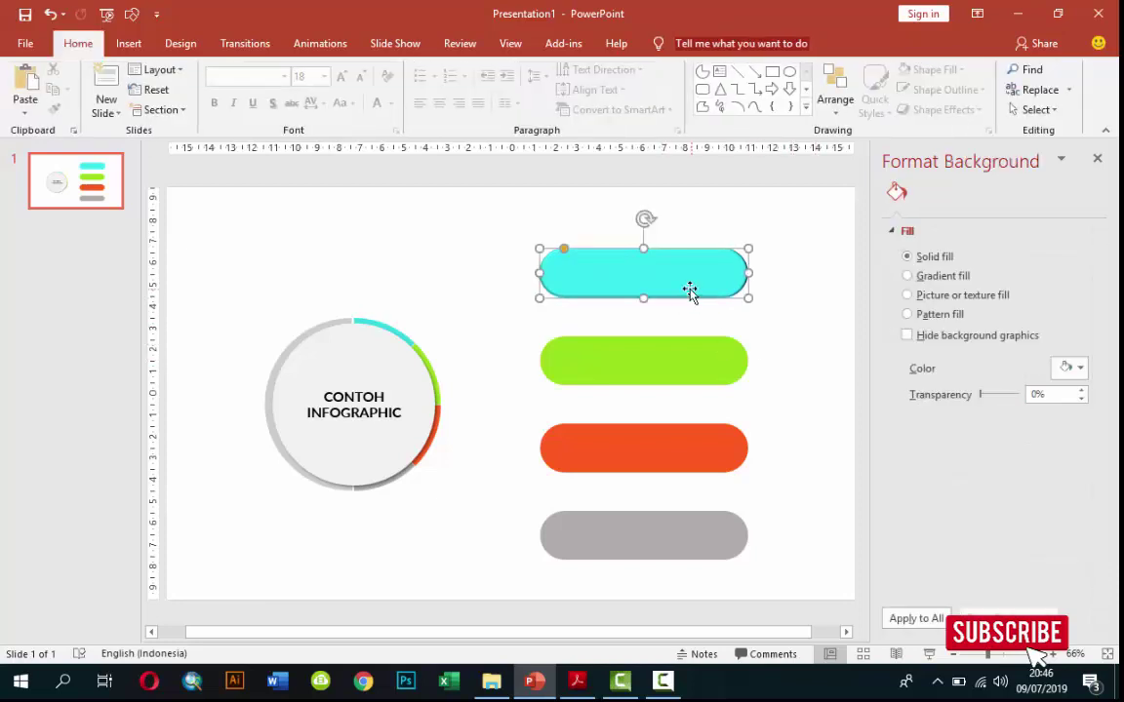
# - Add a widened top bevel to the green bar
pyautogui.click(742, 360)
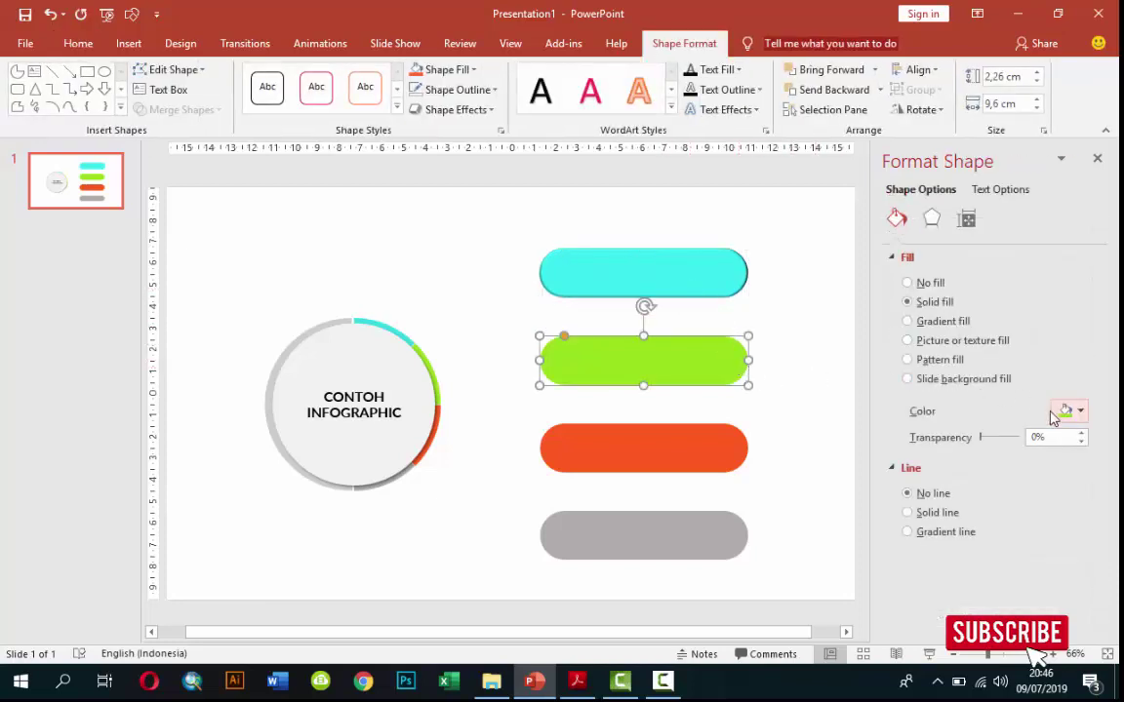
pyautogui.click(930, 220)
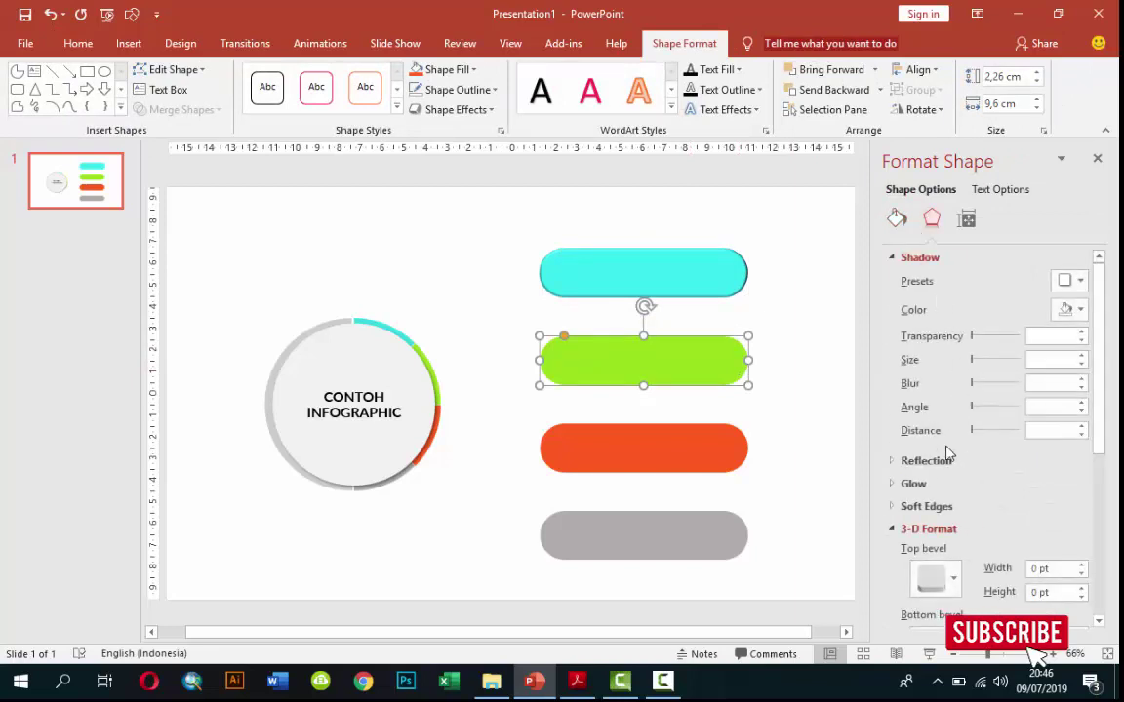
pyautogui.scroll(-3, 1093, 399)
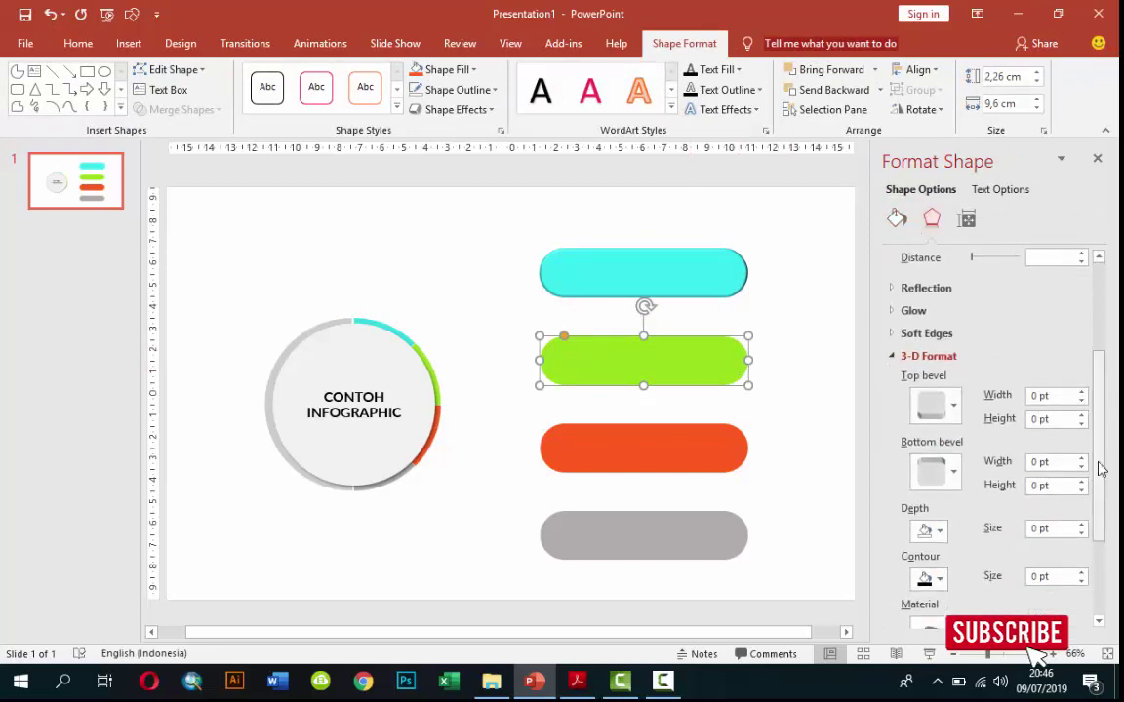
pyautogui.click(1082, 393)
pyautogui.click(1081, 392)
pyautogui.click(1082, 392)
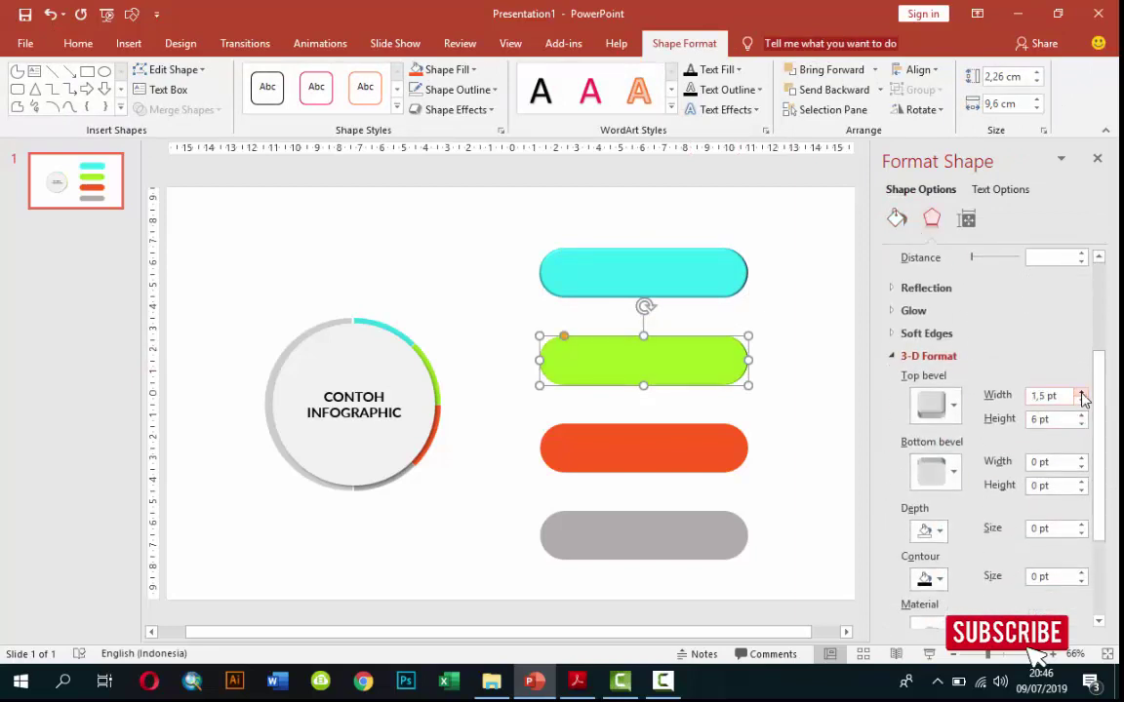
pyautogui.click(1081, 392)
pyautogui.click(1081, 392)
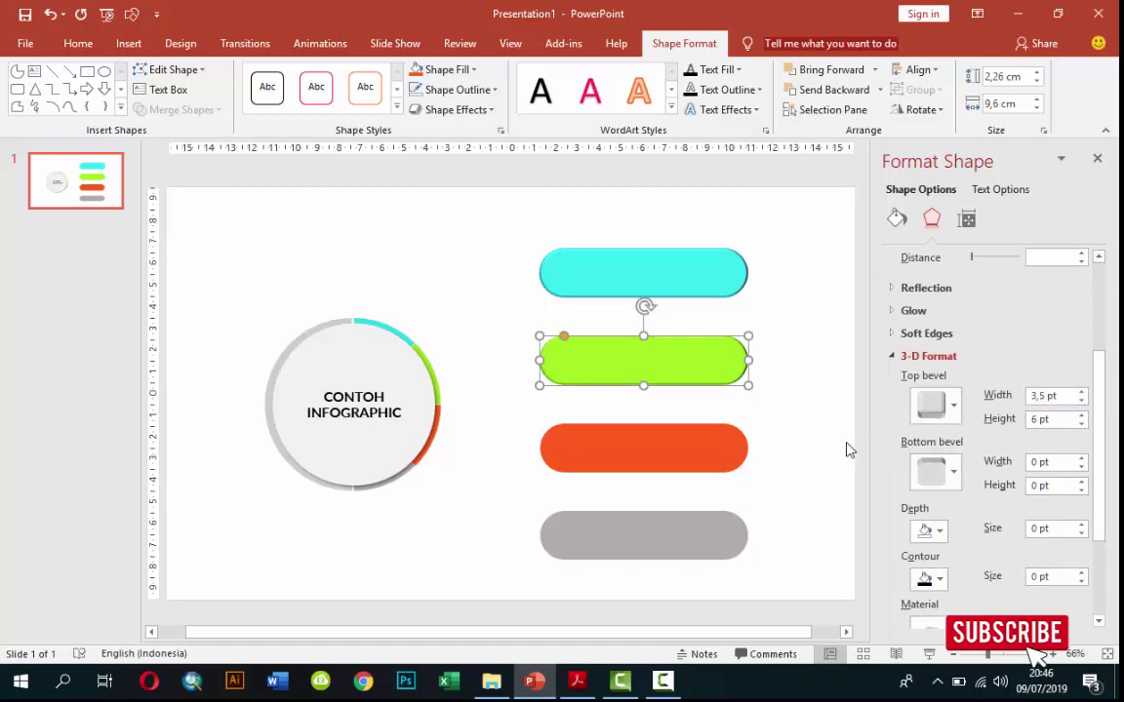
# - Add top bevels to the orange and grey bars, reaching 3,5 pt width
pyautogui.click(733, 452)
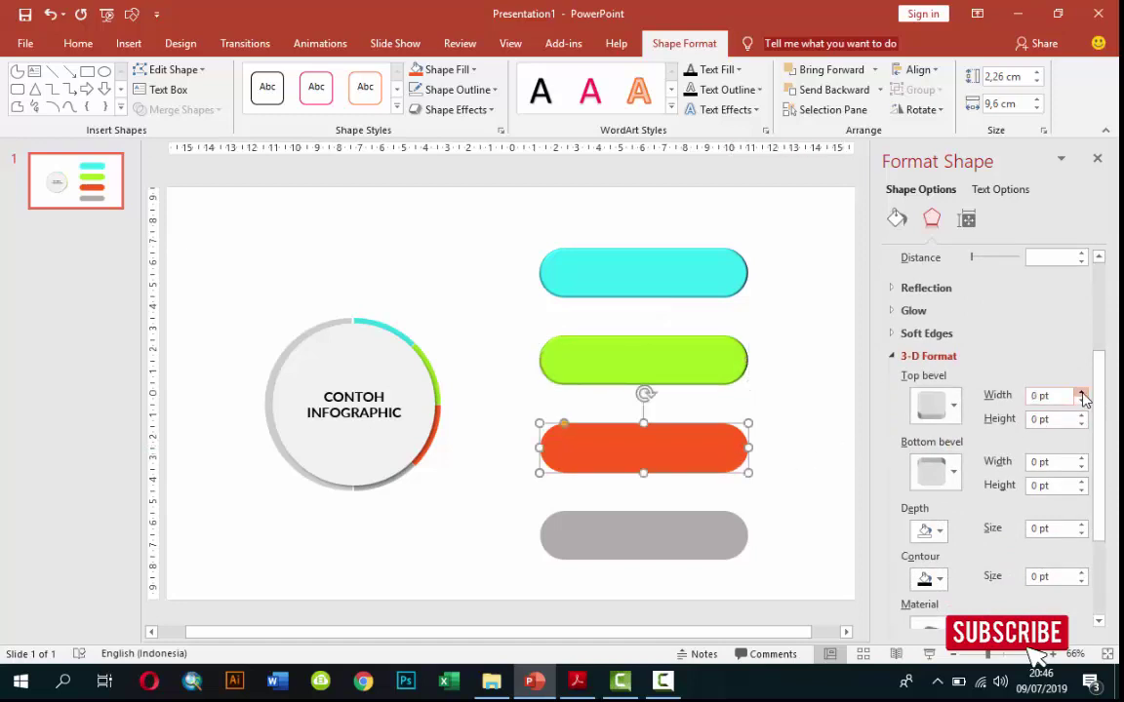
pyautogui.click(1082, 393)
pyautogui.click(1082, 392)
pyautogui.click(1081, 392)
pyautogui.click(1082, 392)
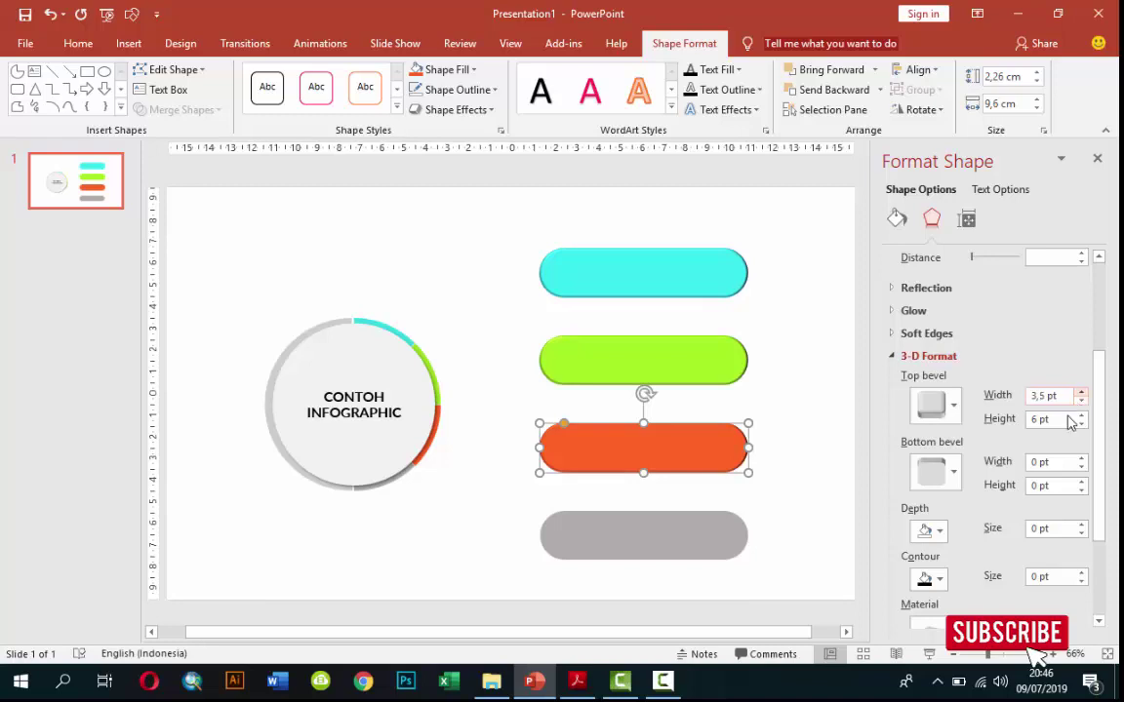
pyautogui.click(704, 532)
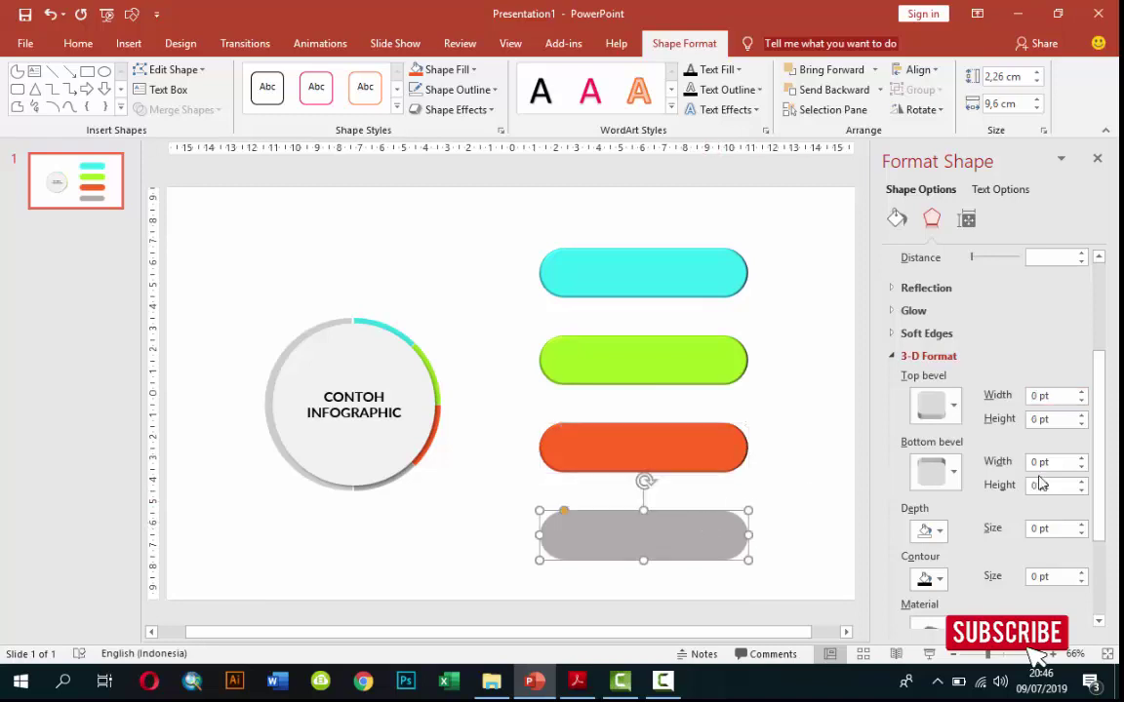
pyautogui.doubleClick(1082, 393)
pyautogui.doubleClick(1082, 393)
pyautogui.click(1081, 393)
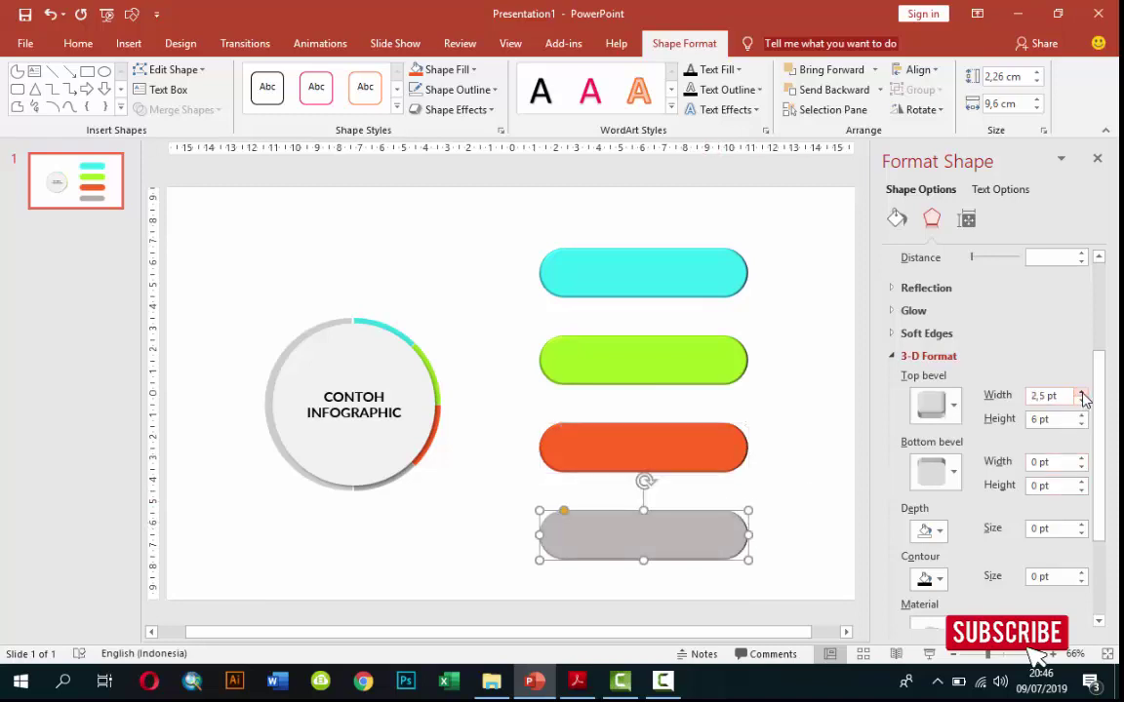
pyautogui.doubleClick(1082, 393)
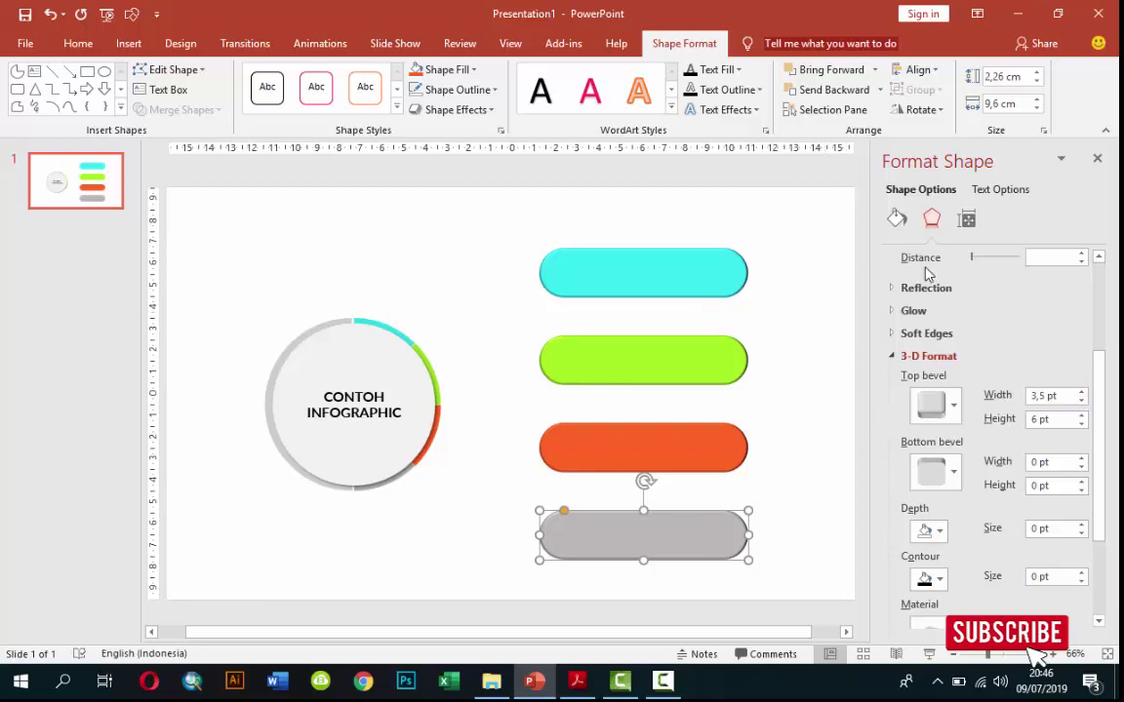
# - Apply an outer shadow preset to the grey and orange bars
pyautogui.click(895, 357)
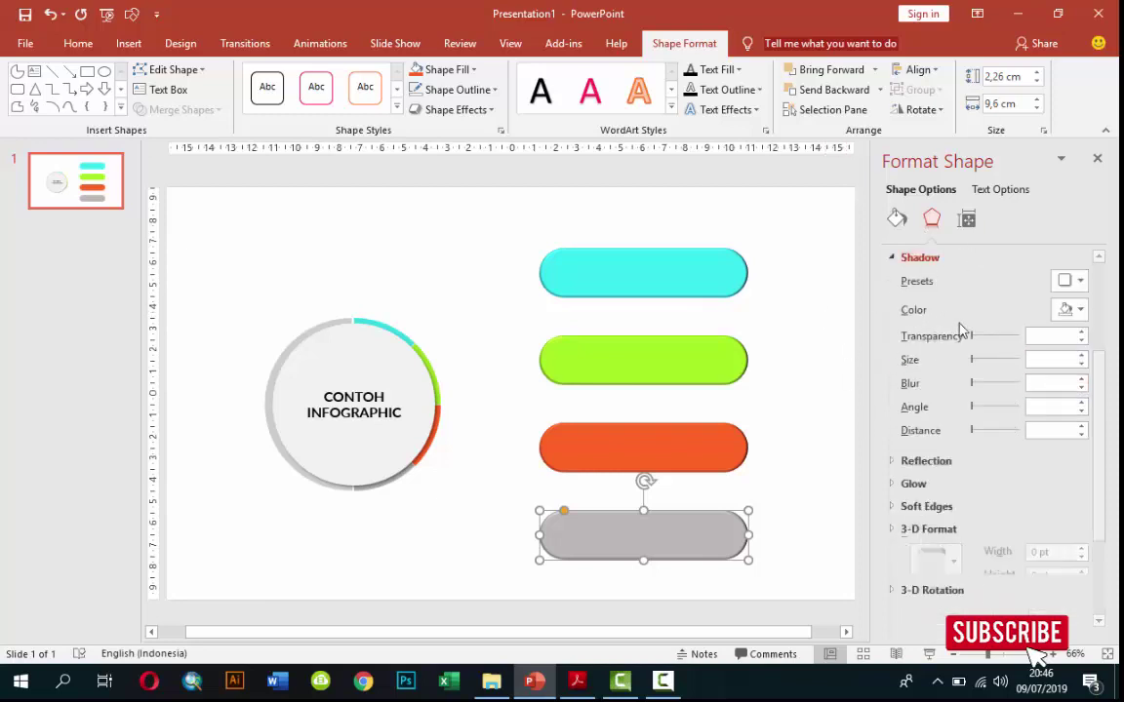
pyautogui.click(1068, 280)
pyautogui.click(978, 414)
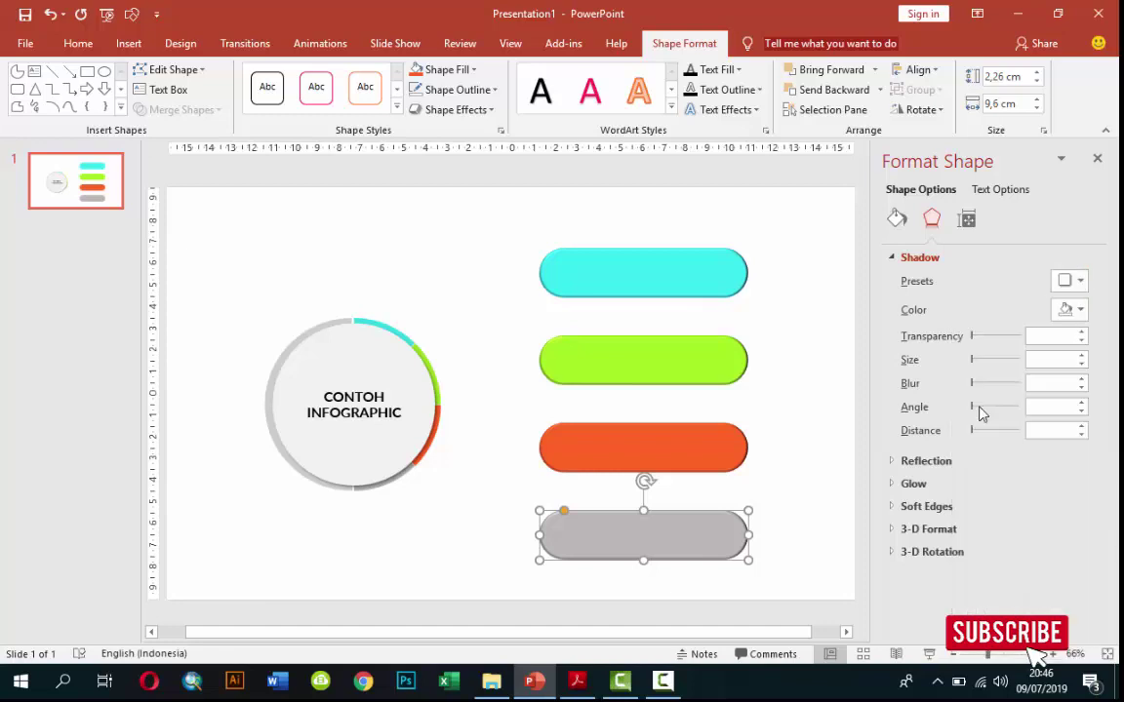
pyautogui.click(790, 431)
pyautogui.click(746, 432)
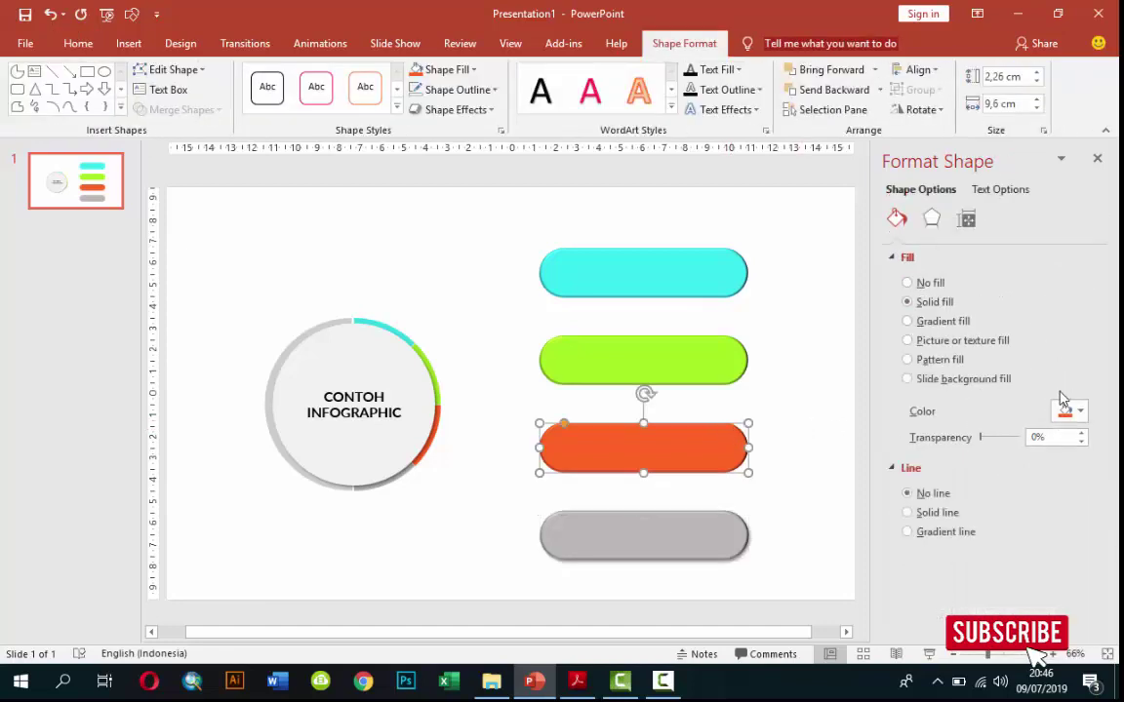
pyautogui.click(931, 220)
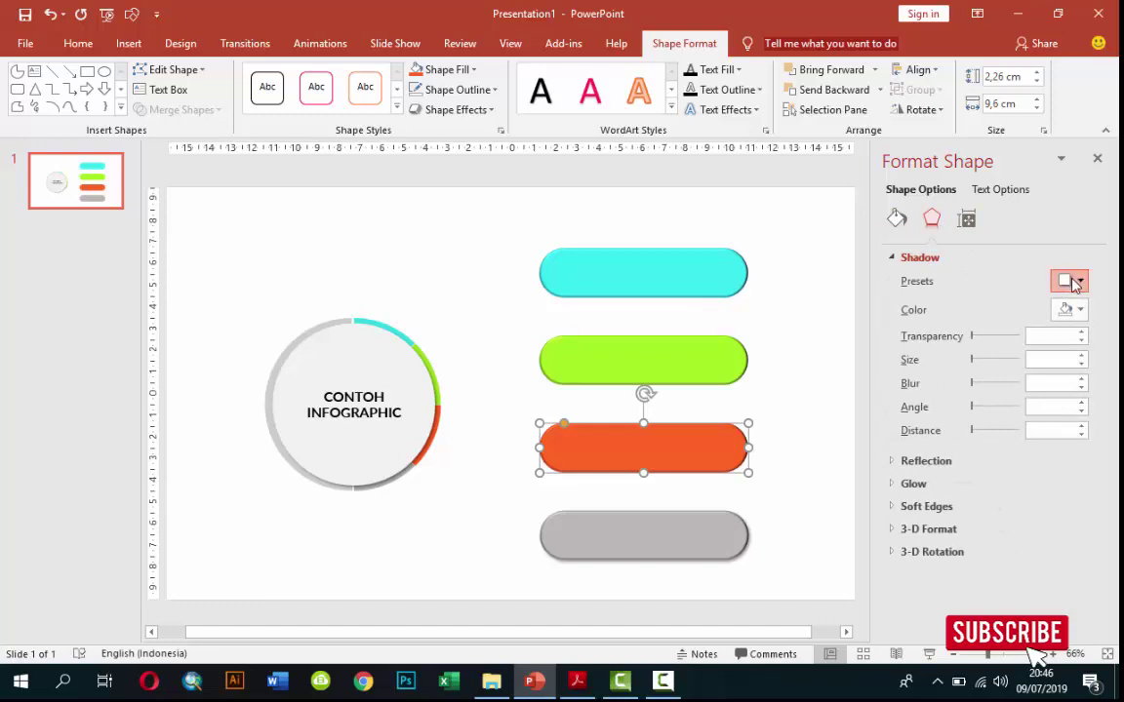
pyautogui.click(1070, 281)
pyautogui.click(978, 414)
# - Apply an outer shadow preset to the green and cyan bars
pyautogui.click(720, 368)
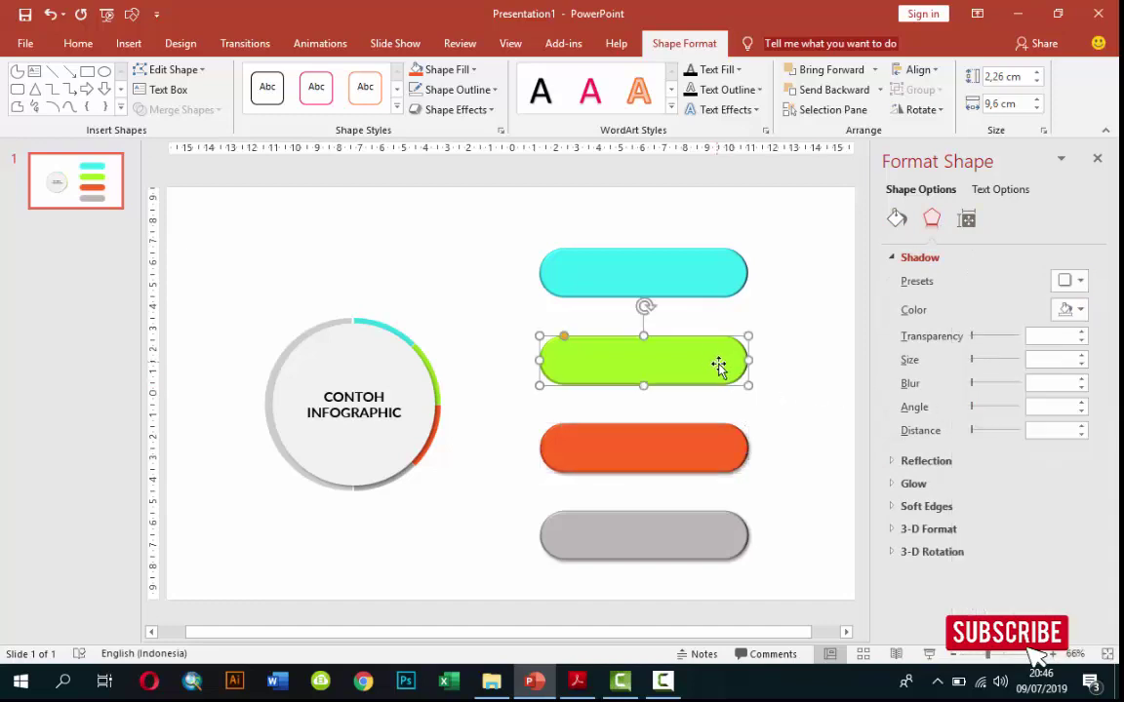
pyautogui.click(1077, 285)
pyautogui.click(1025, 398)
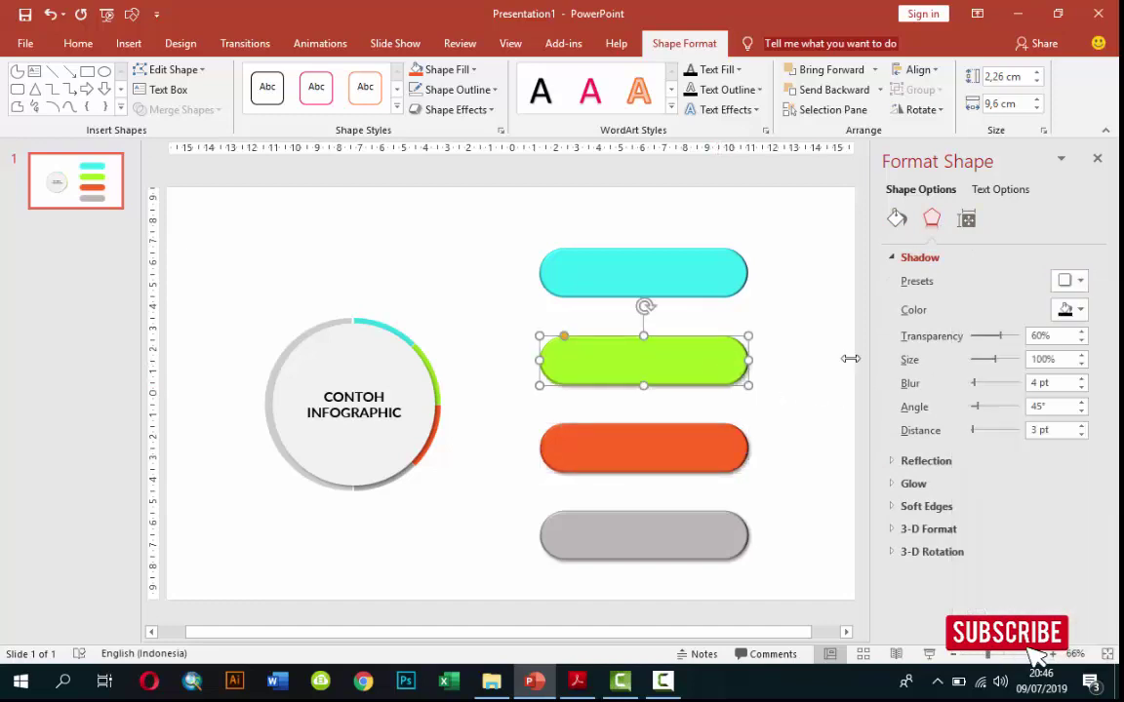
pyautogui.click(699, 284)
pyautogui.click(1070, 281)
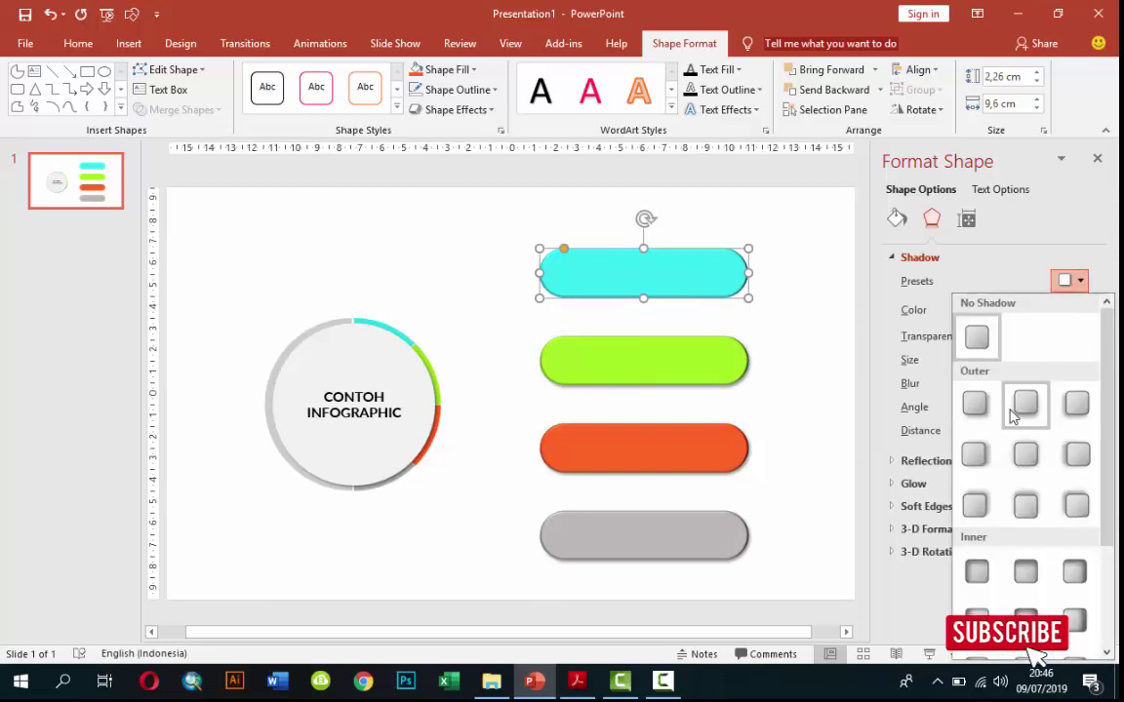
pyautogui.click(1025, 400)
pyautogui.click(813, 374)
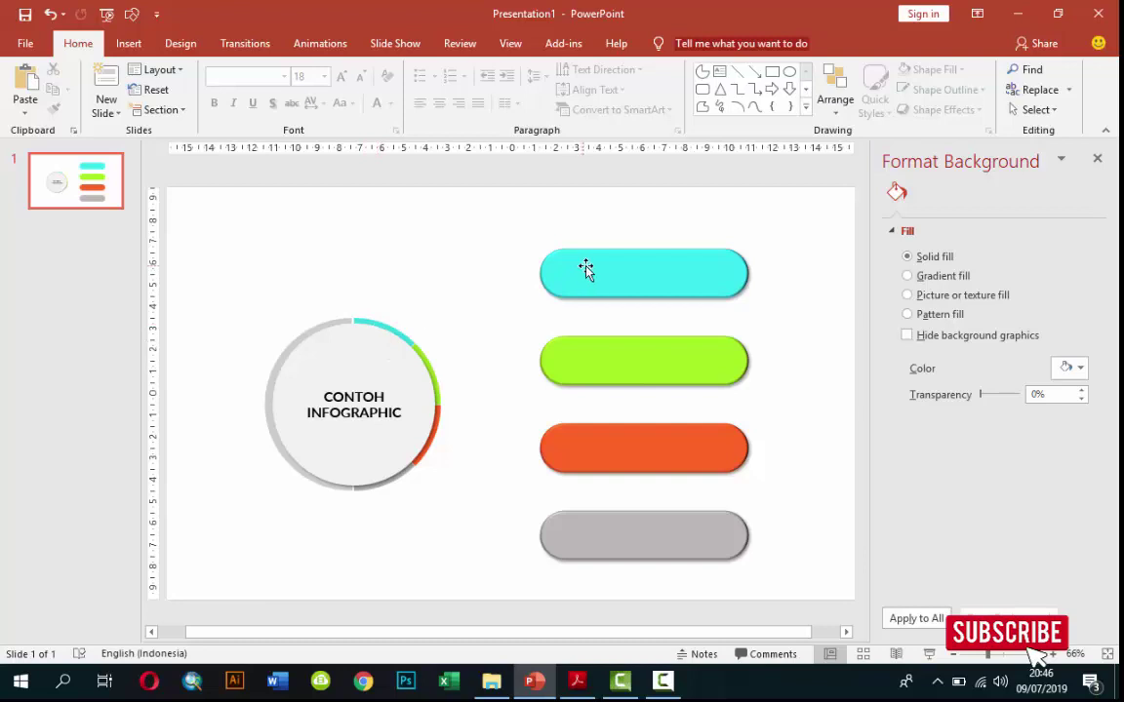
# - Draw a tiny cyan oval dot with no outline above the cyan arc
pyautogui.click(136, 43)
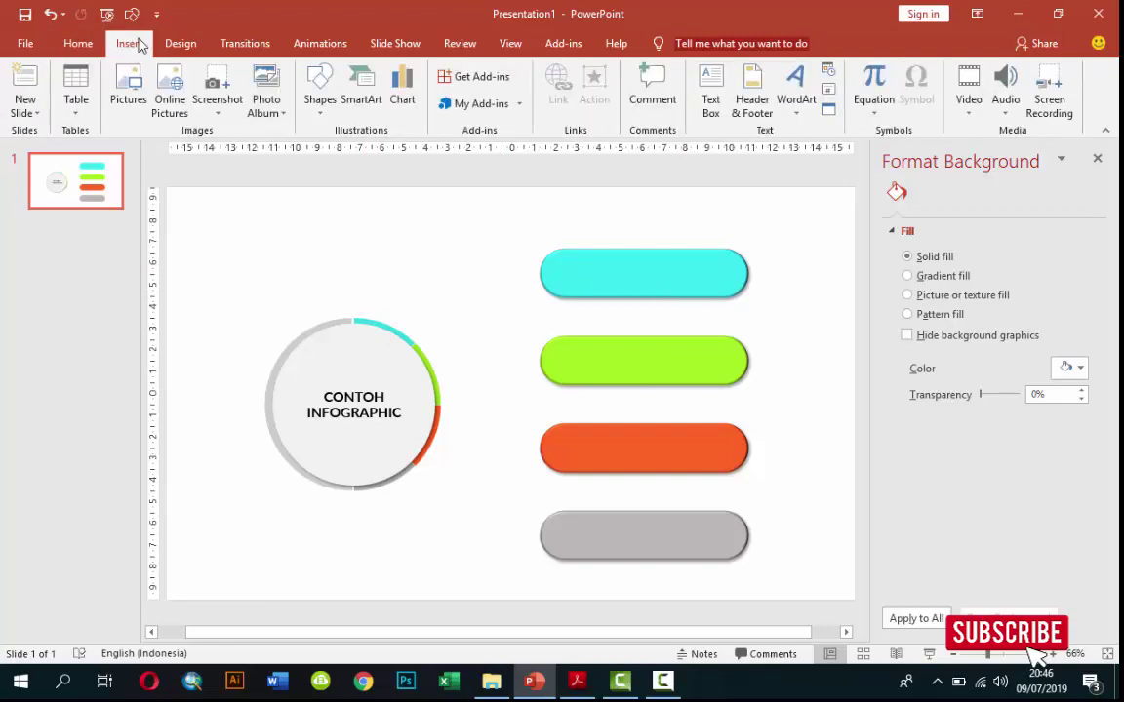
pyautogui.click(320, 99)
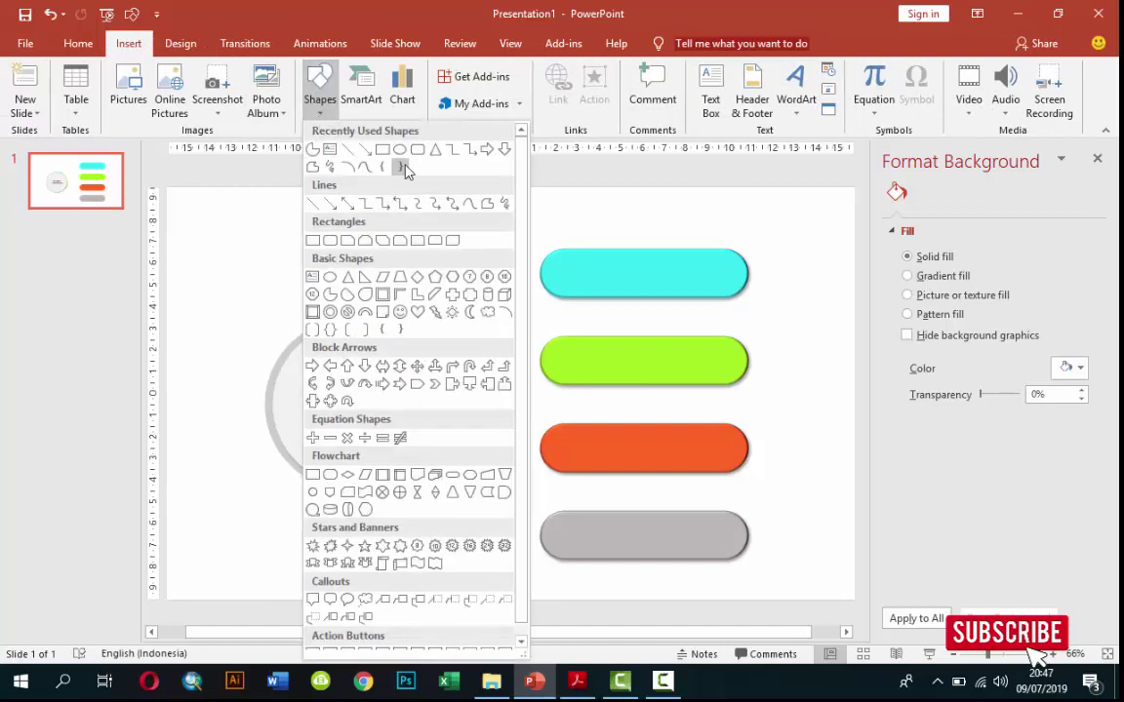
pyautogui.click(399, 150)
pyautogui.keyDown('ctrl'); pyautogui.scroll(8, 380, 299); pyautogui.keyUp('ctrl')
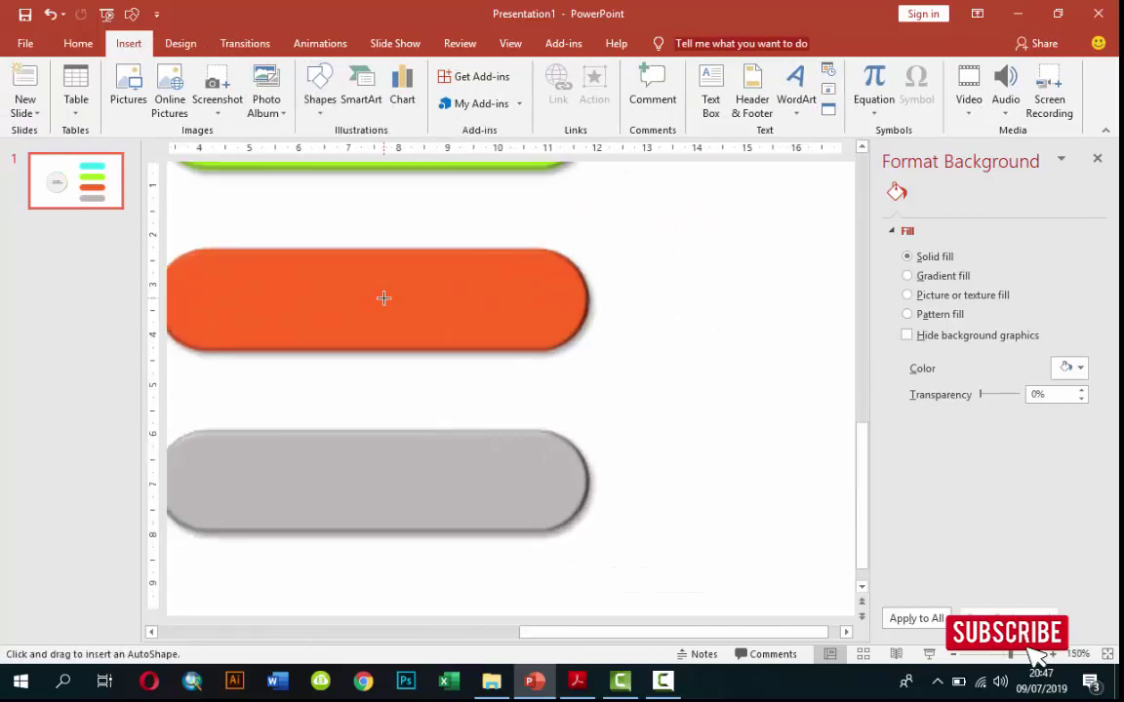
pyautogui.hscroll(-5, 488, 639)
pyautogui.hscroll(-2, 488, 637)
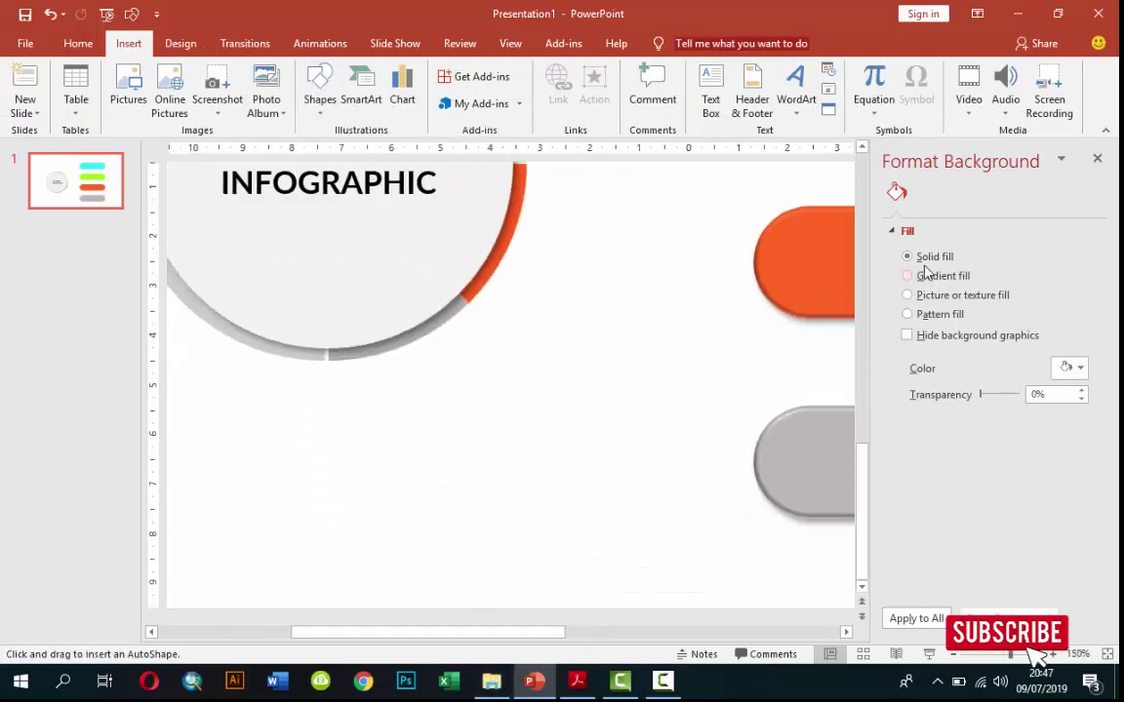
pyautogui.scroll(5, 815, 220)
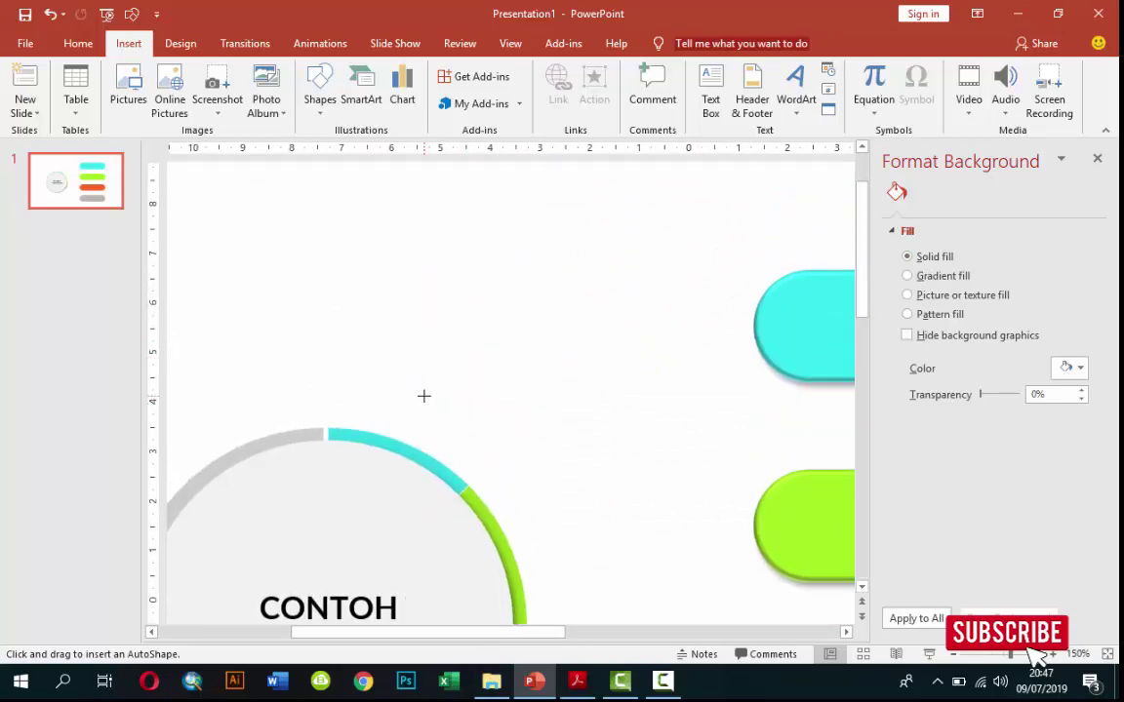
pyautogui.moveTo(423, 396); pyautogui.dragTo(435, 403)
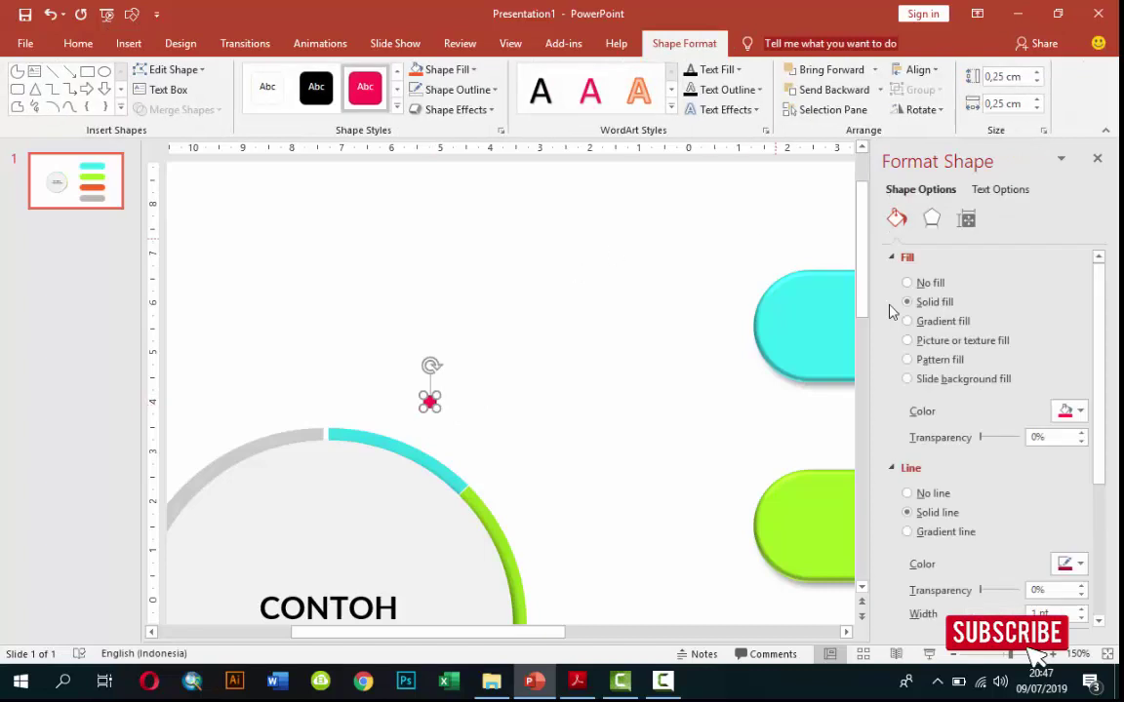
pyautogui.click(909, 494)
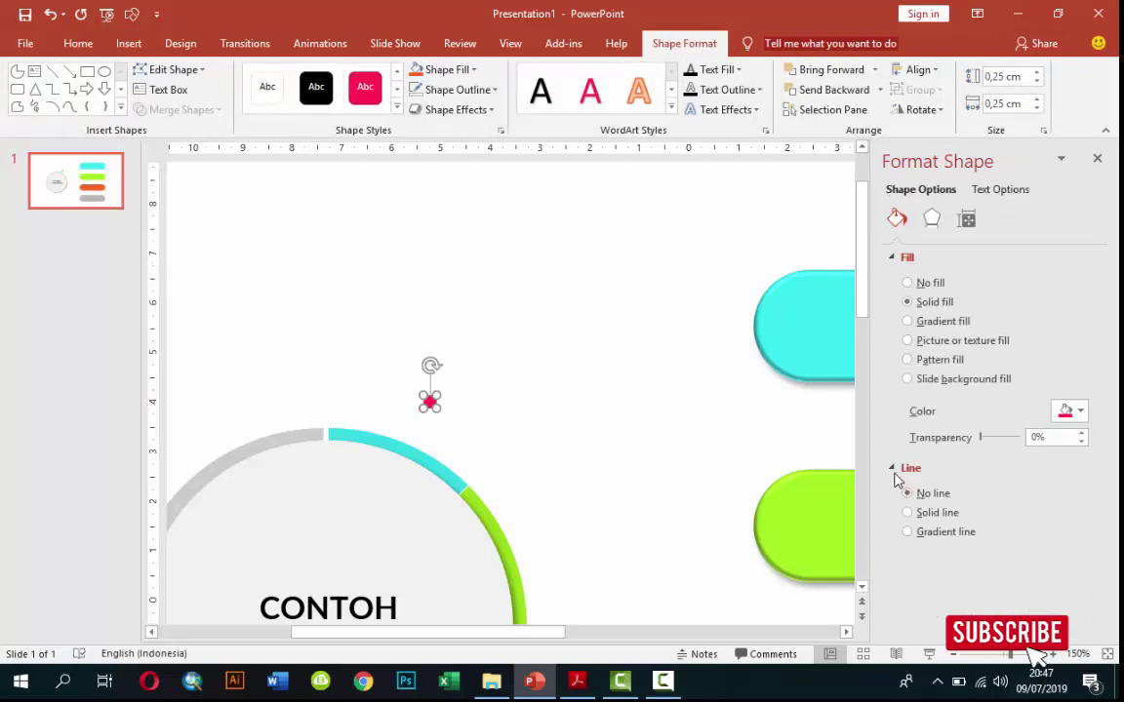
pyautogui.click(1065, 410)
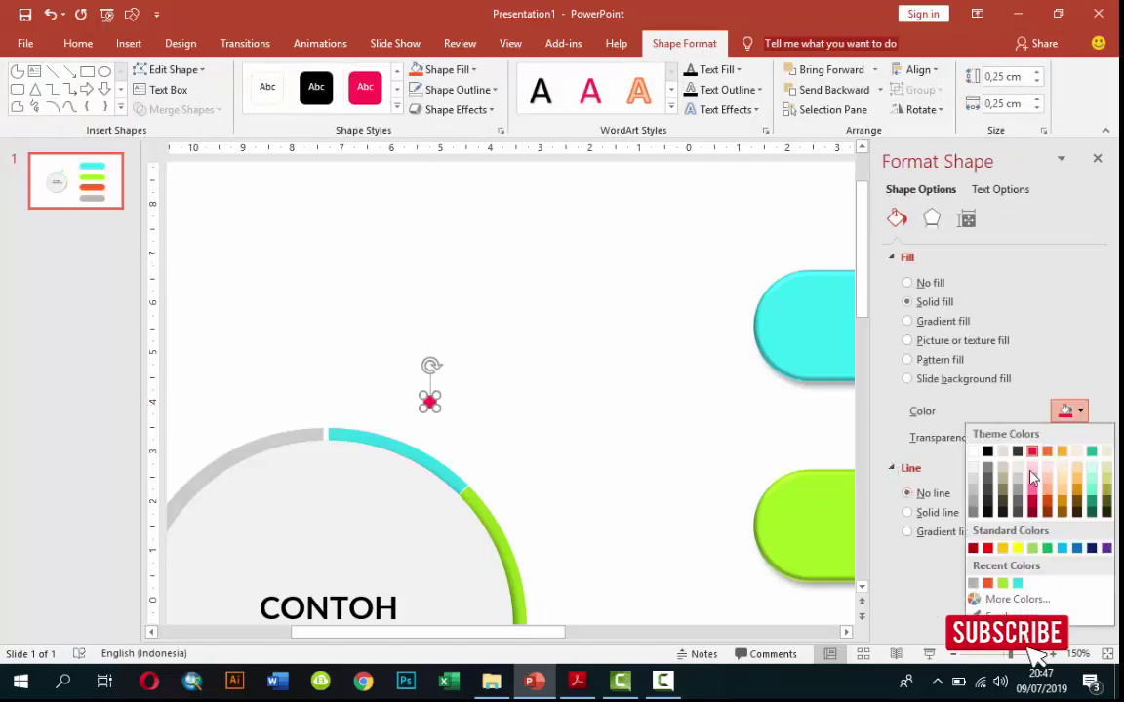
pyautogui.click(1016, 584)
pyautogui.click(642, 427)
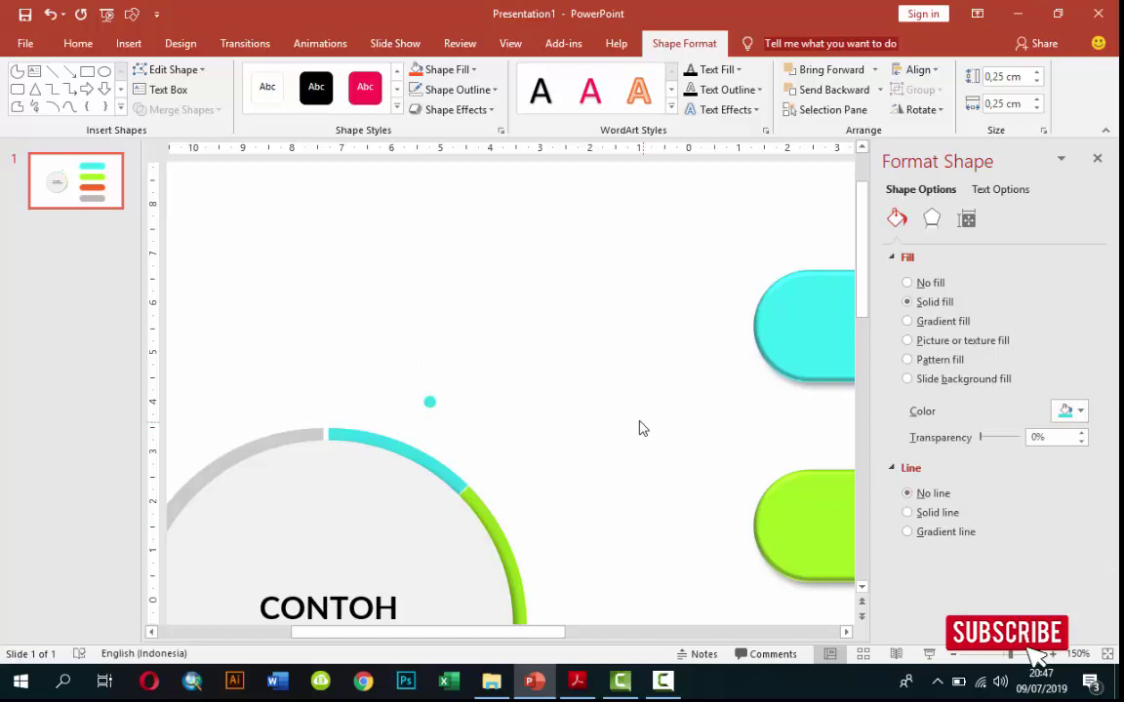
# - Duplicate the dot into a hollow dark grey outlined circle sized 0,42 cm
pyautogui.click(429, 404)
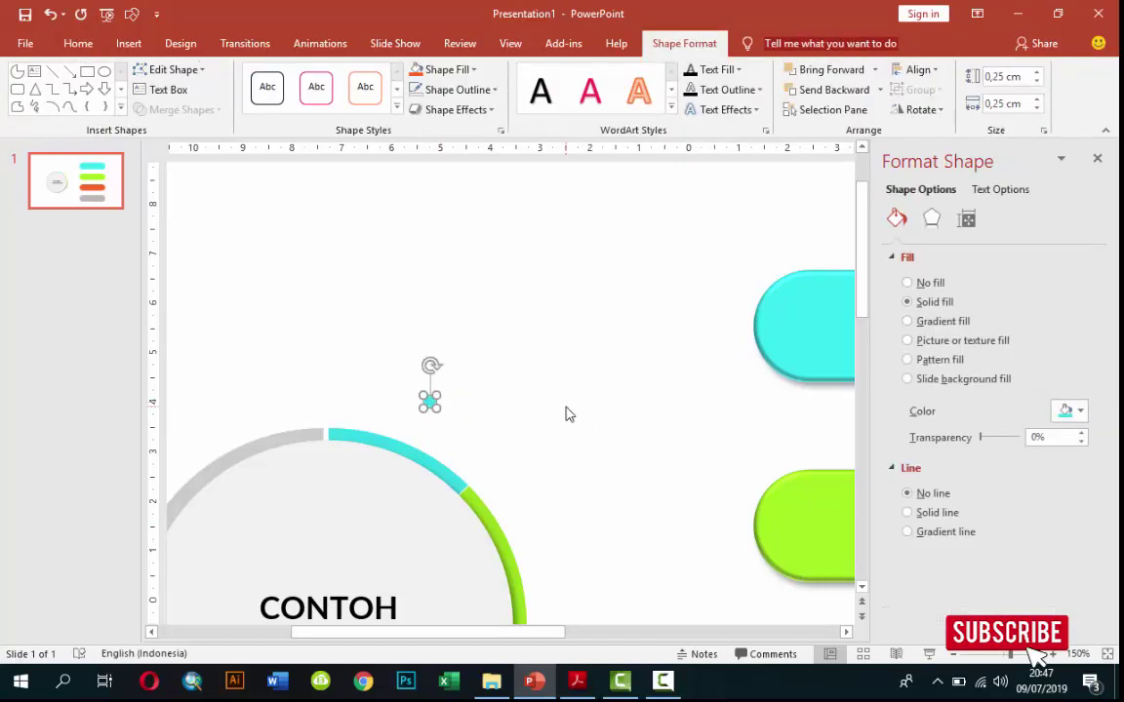
pyautogui.hotkey('ctrl', 'd')
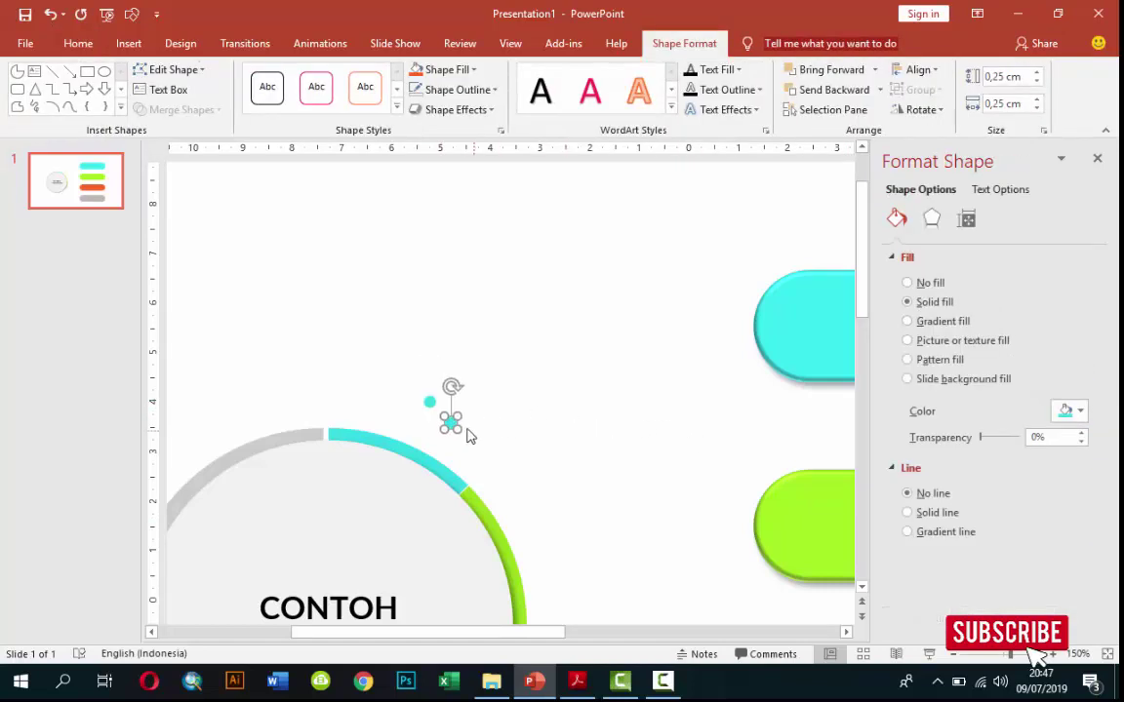
pyautogui.moveTo(458, 428); pyautogui.dragTo(477, 447)
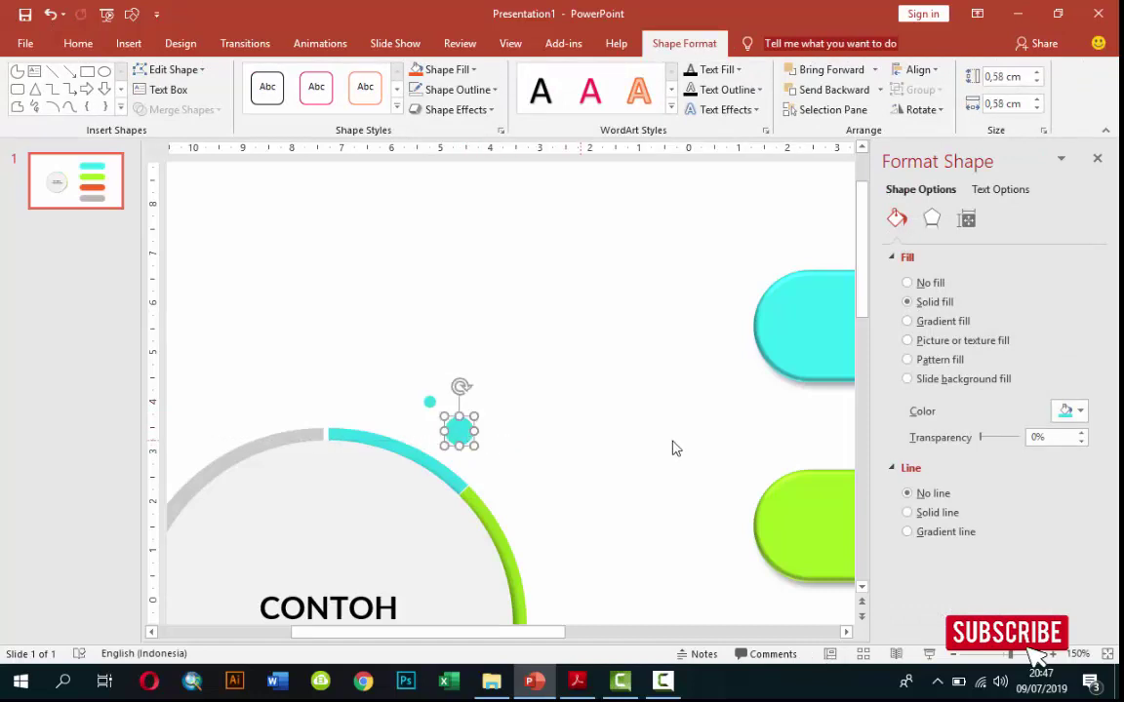
pyautogui.click(927, 283)
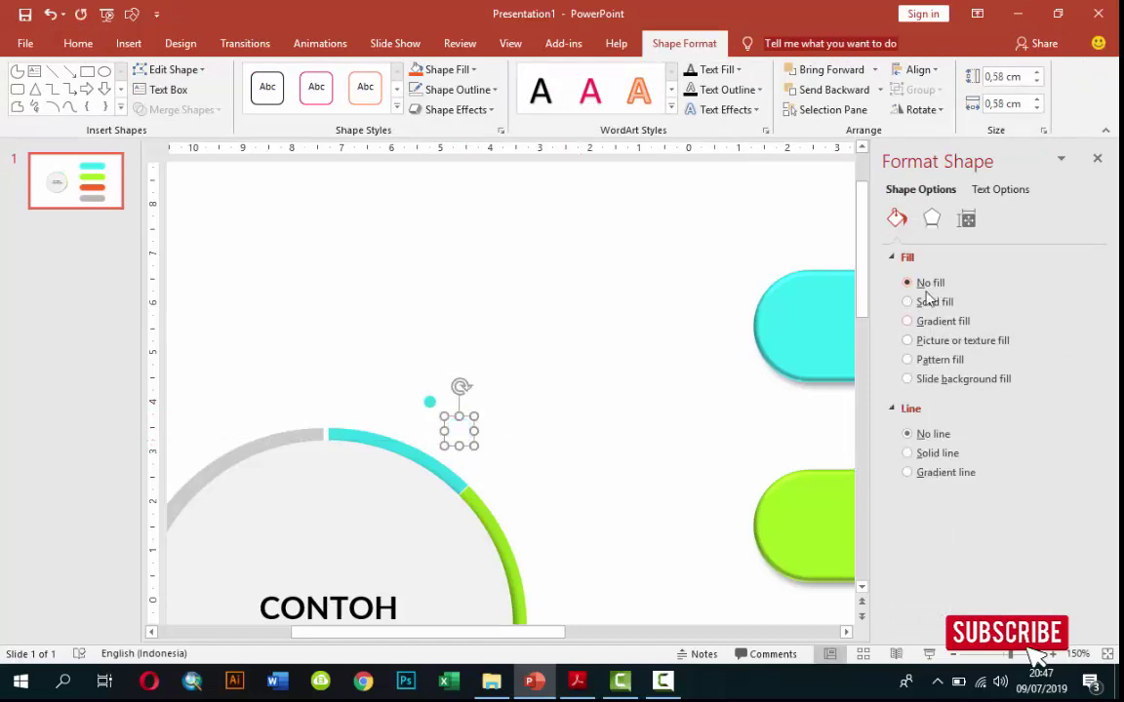
pyautogui.click(934, 453)
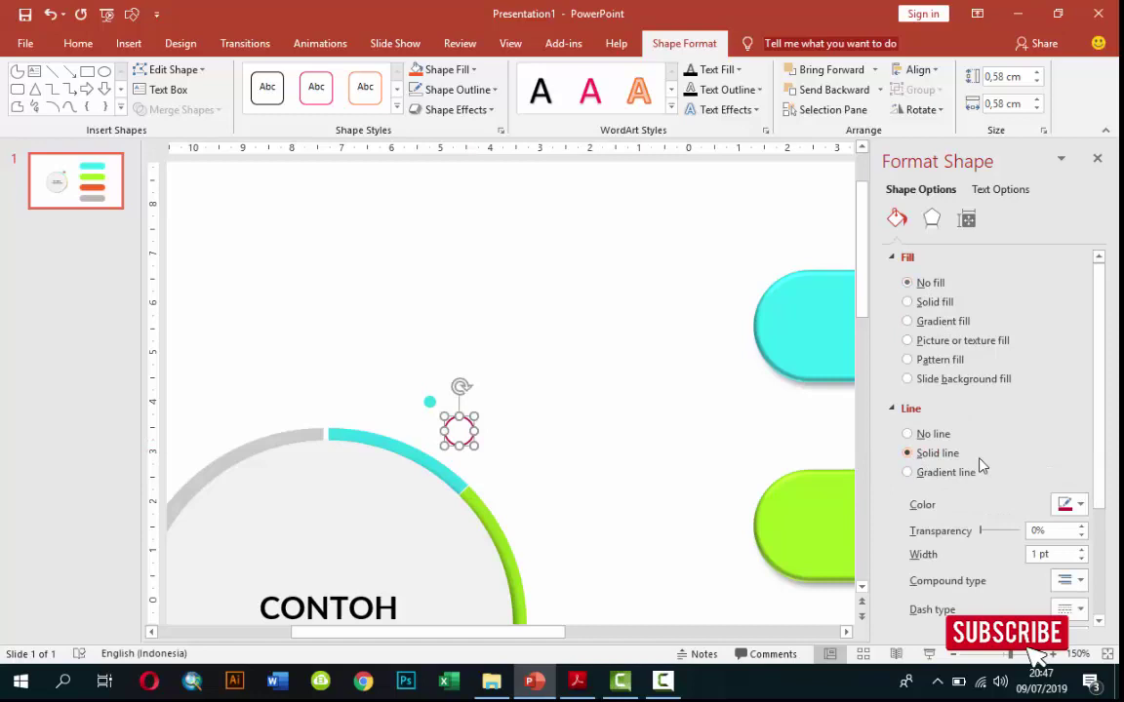
pyautogui.click(1076, 505)
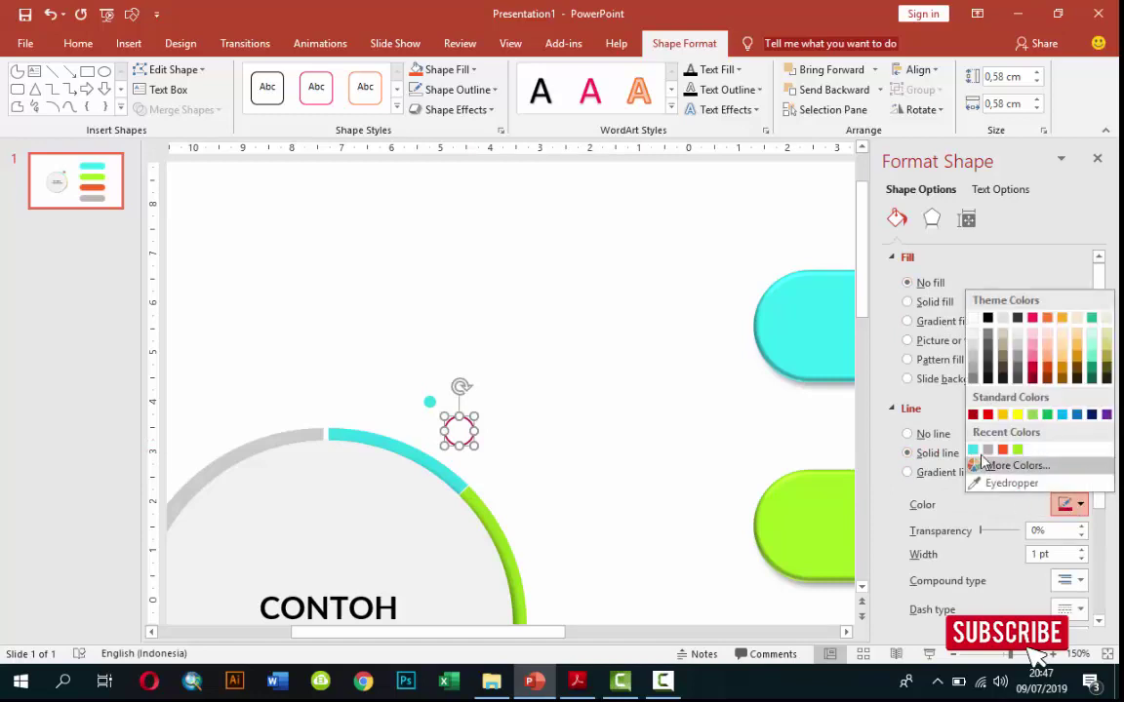
pyautogui.click(986, 374)
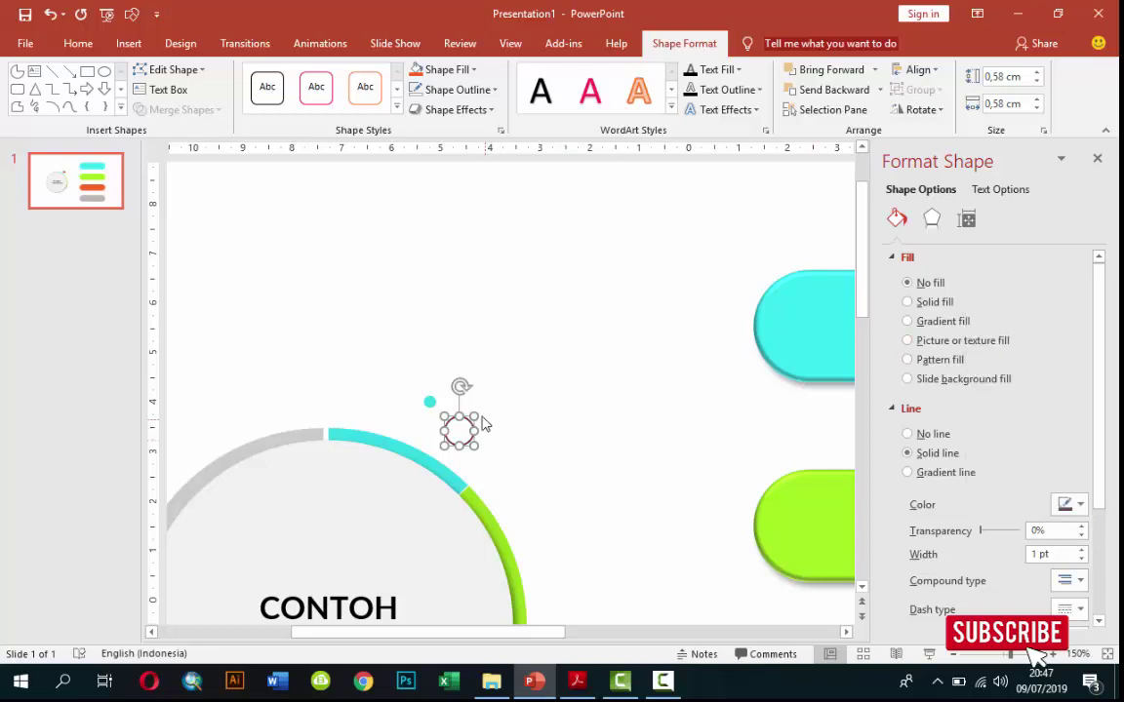
pyautogui.press('Escape')
pyautogui.click(470, 418)
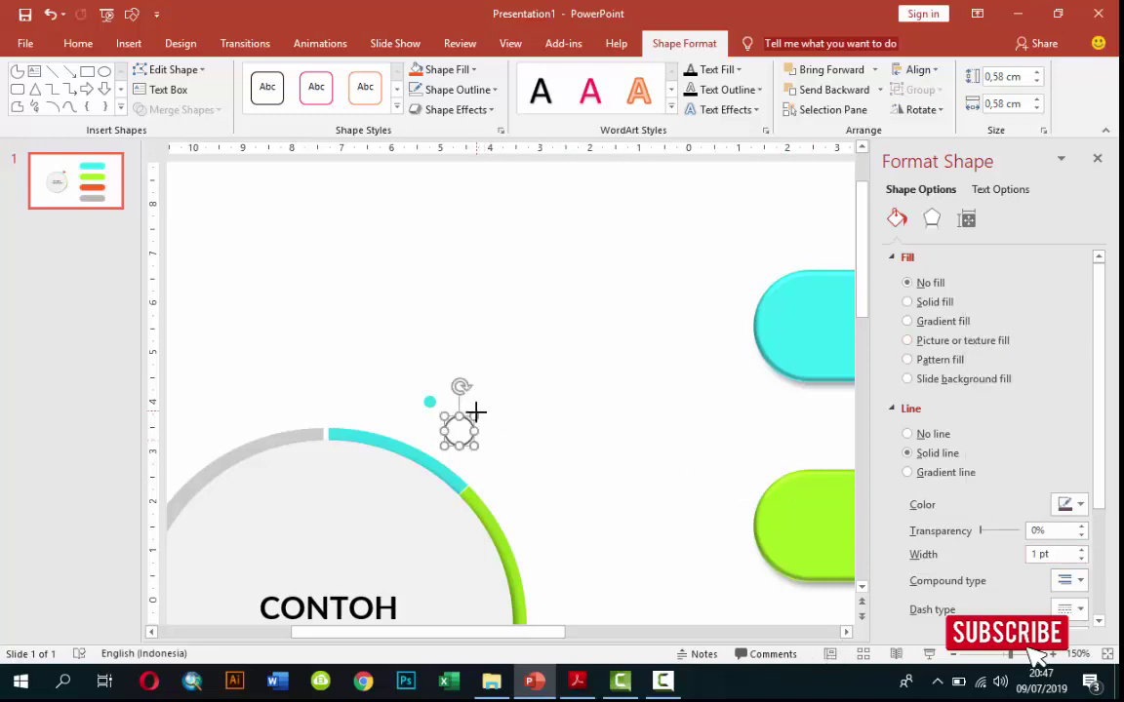
pyautogui.moveTo(475, 414)
pyautogui.mouseDown()
pyautogui.moveTo(466, 427)
pyautogui.moveTo(434, 398)
pyautogui.mouseUp()
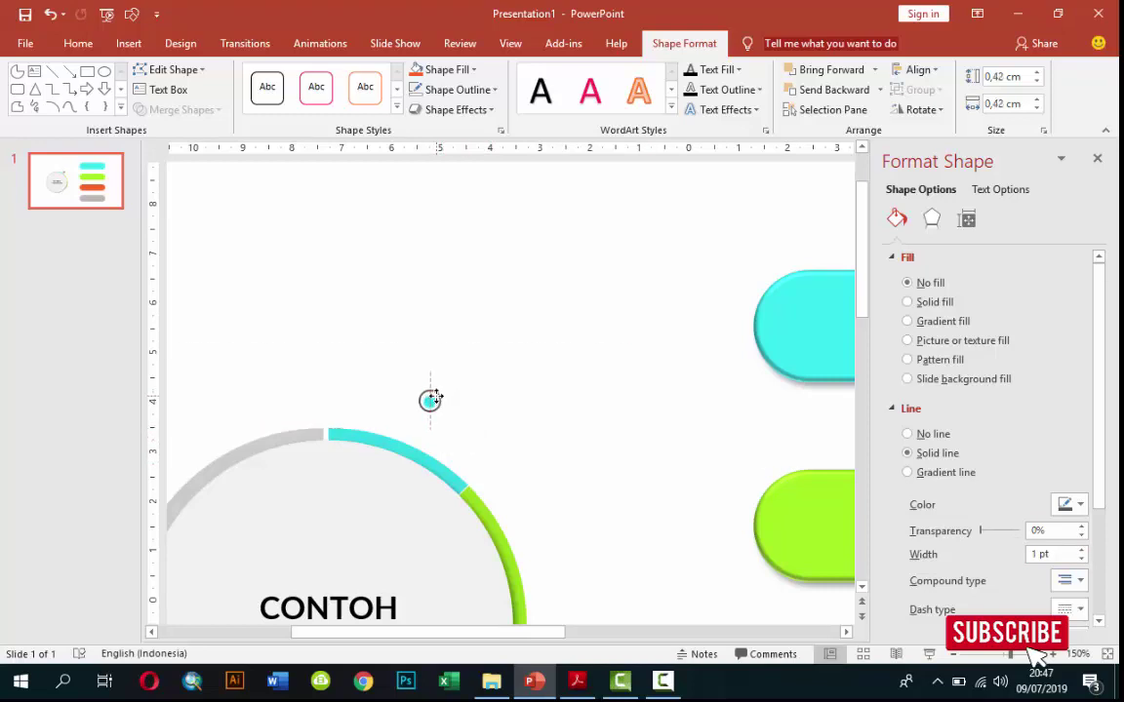
# - Centre the hollow grey ring exactly over the cyan dot using smart guides
pyautogui.click(451, 426)
pyautogui.keyDown('ctrl'); pyautogui.scroll(3, 416, 421); pyautogui.keyUp('ctrl')
pyautogui.keyDown('ctrl'); pyautogui.scroll(2, 397, 402); pyautogui.keyUp('ctrl')
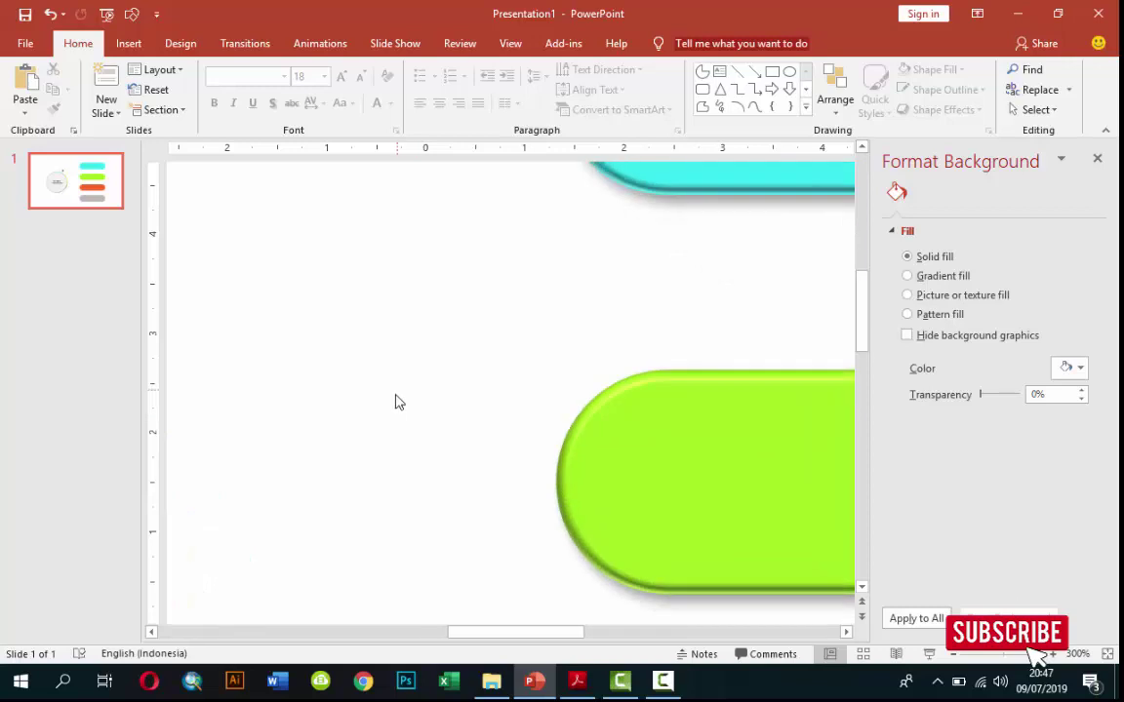
pyautogui.click(394, 631)
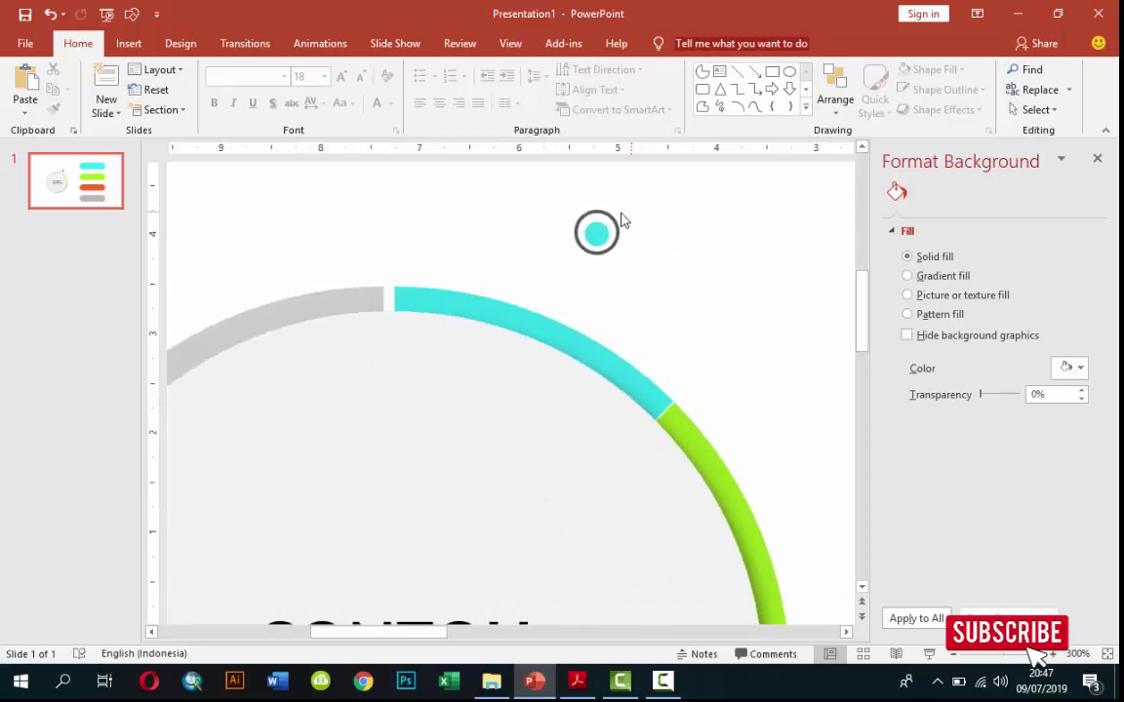
pyautogui.moveTo(610, 223); pyautogui.dragTo(610, 222)
pyautogui.scroll(-5, 707, 227)
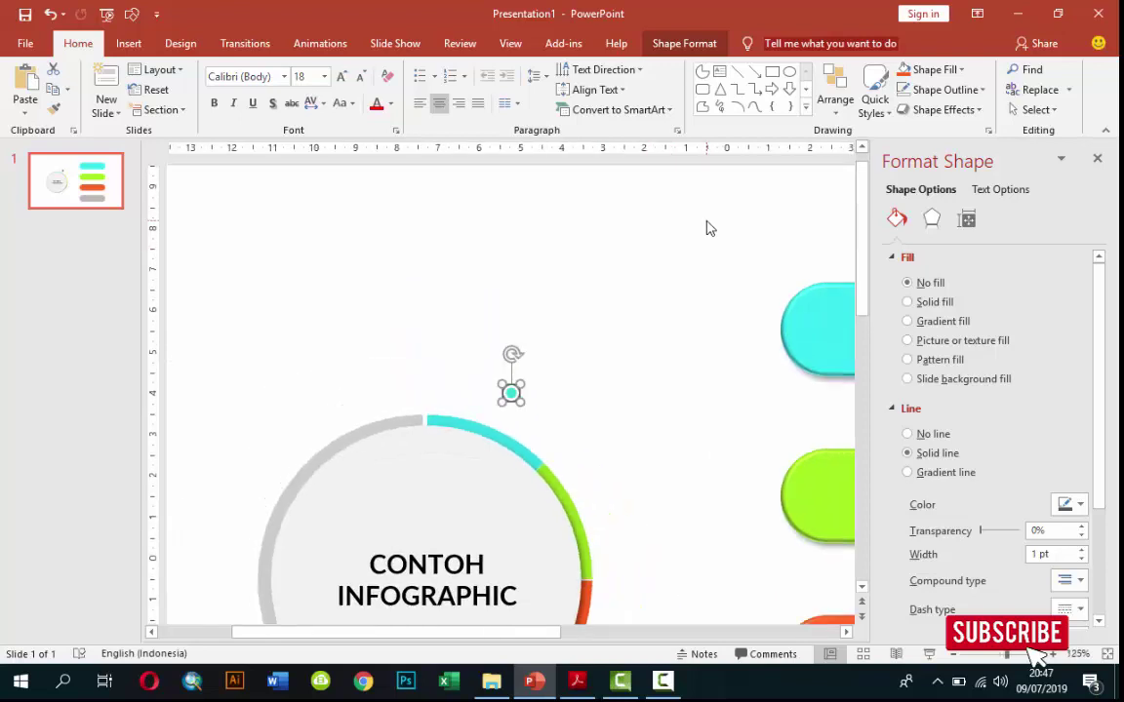
pyautogui.click(671, 291)
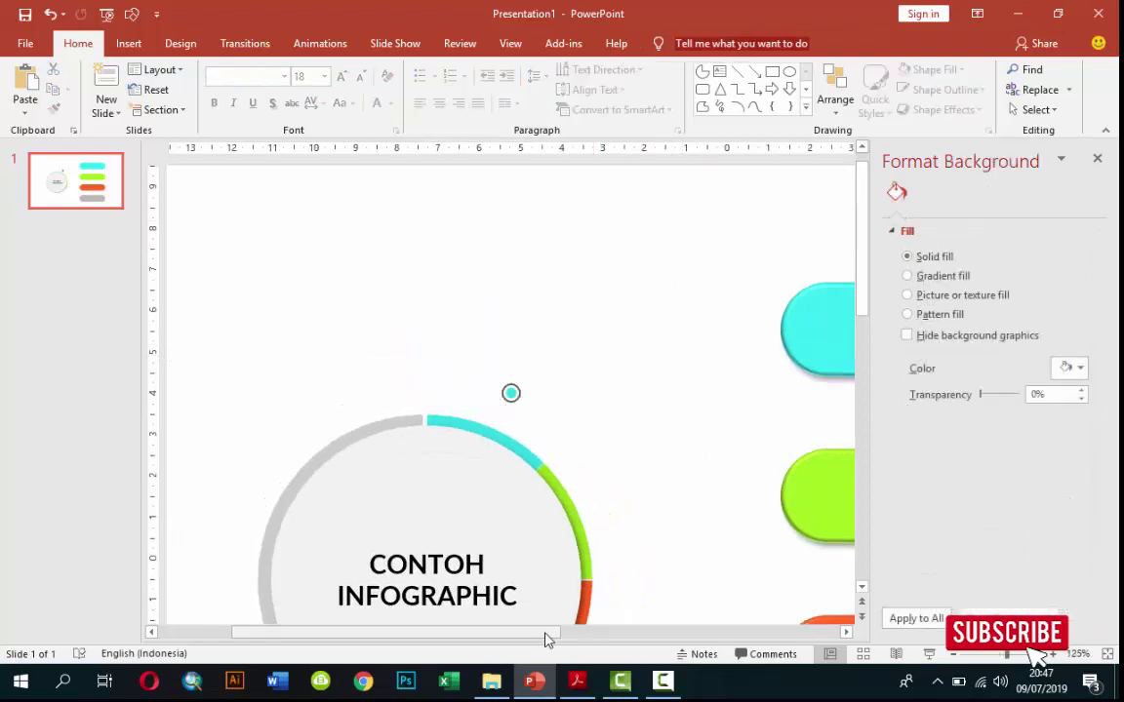
pyautogui.moveTo(547, 639); pyautogui.dragTo(582, 637)
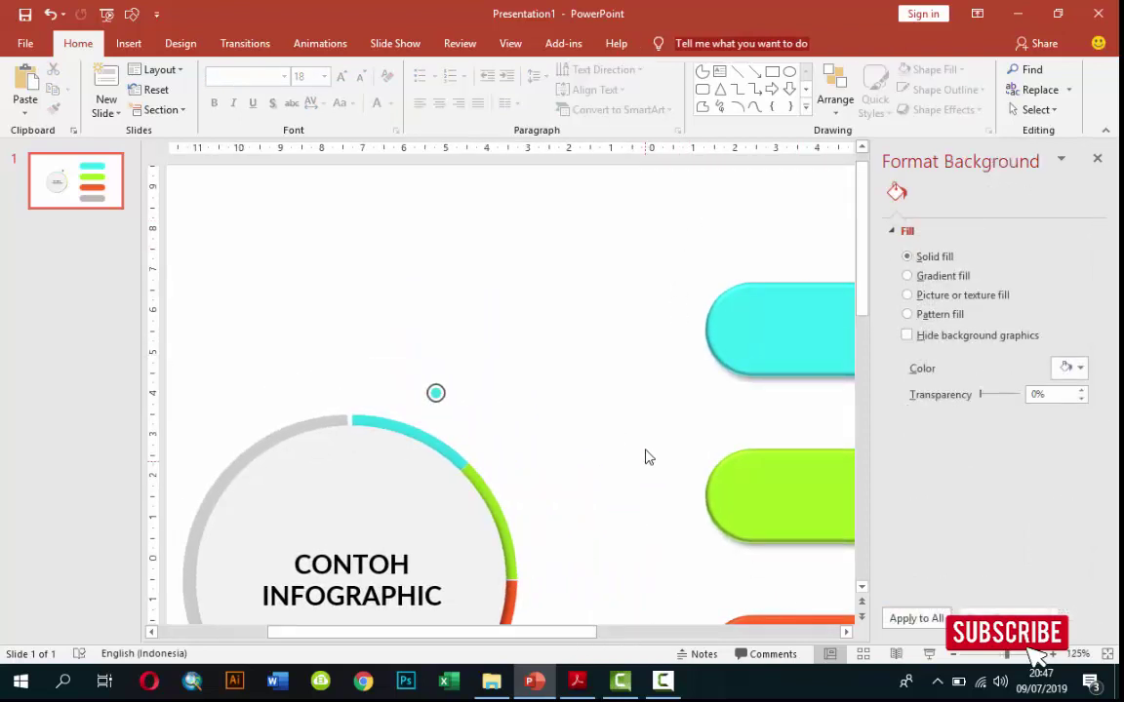
# - Draw an elbow connector from the cyan marker to the cyan bar, shifting its bend left
pyautogui.click(128, 45)
pyautogui.click(320, 109)
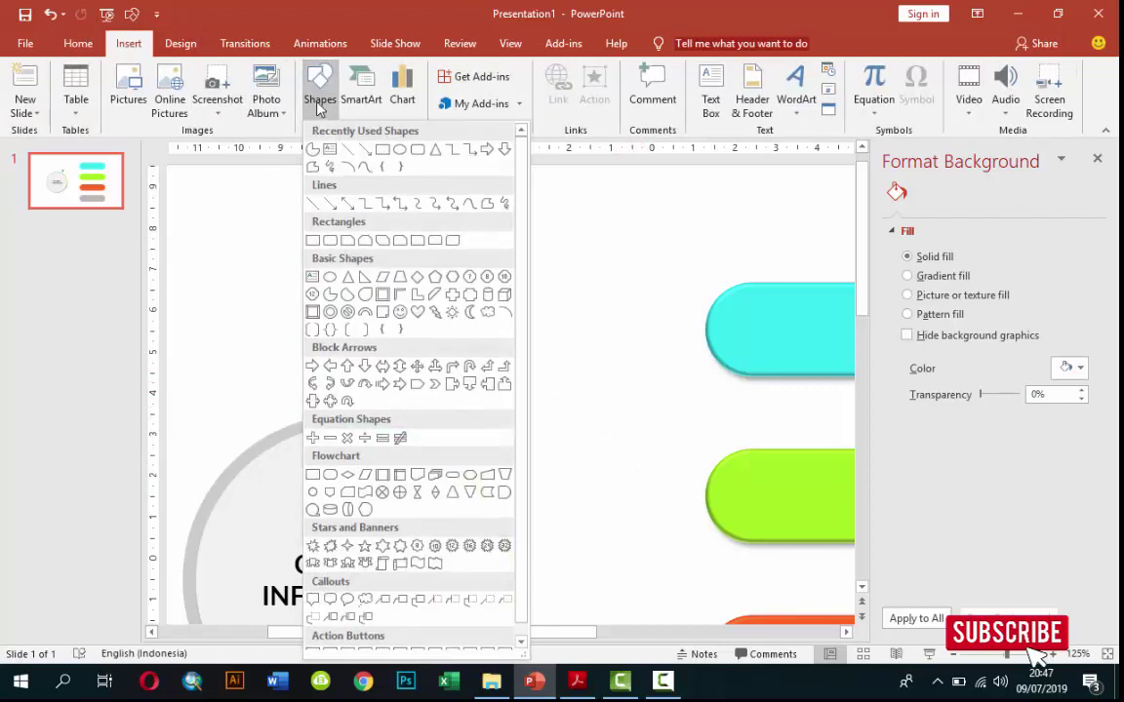
pyautogui.click(417, 148)
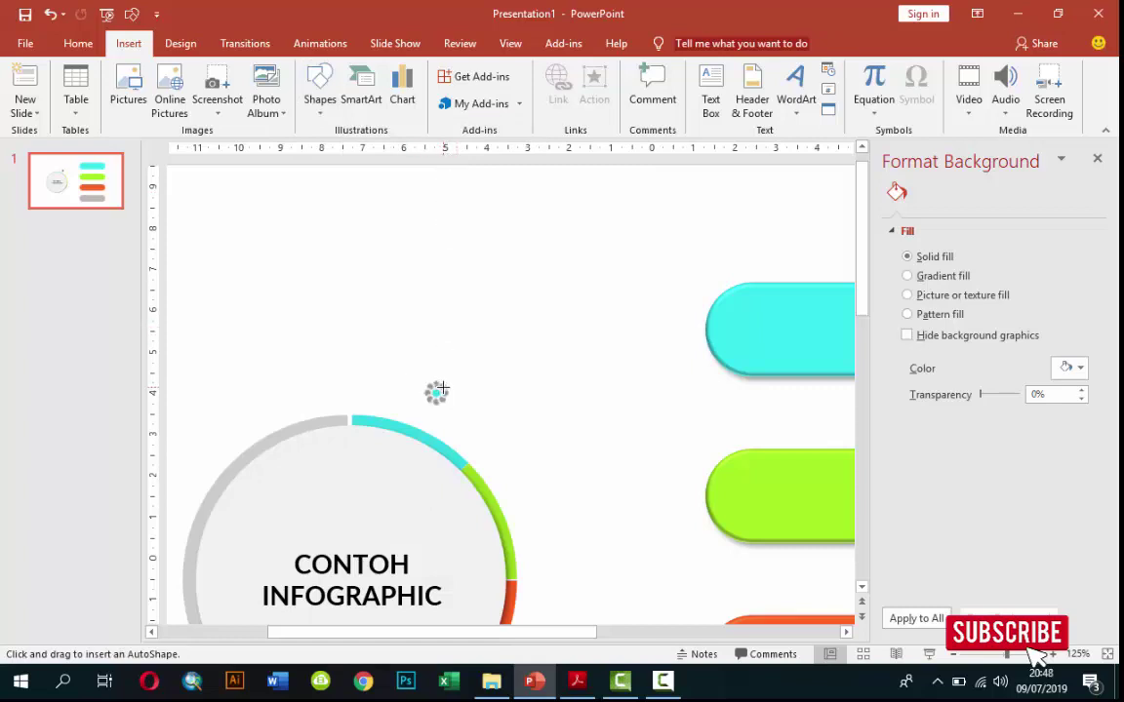
pyautogui.moveTo(438, 390)
pyautogui.mouseDown()
pyautogui.moveTo(551, 489)
pyautogui.moveTo(703, 324)
pyautogui.mouseUp()
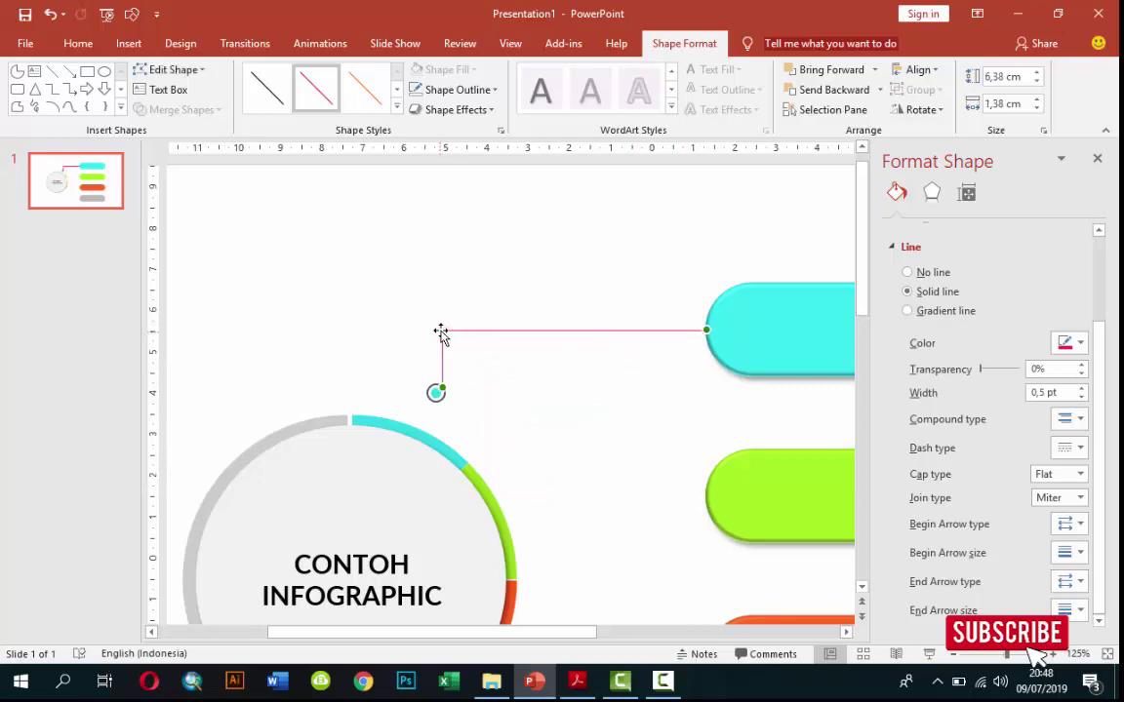
pyautogui.moveTo(441, 389); pyautogui.dragTo(453, 389)
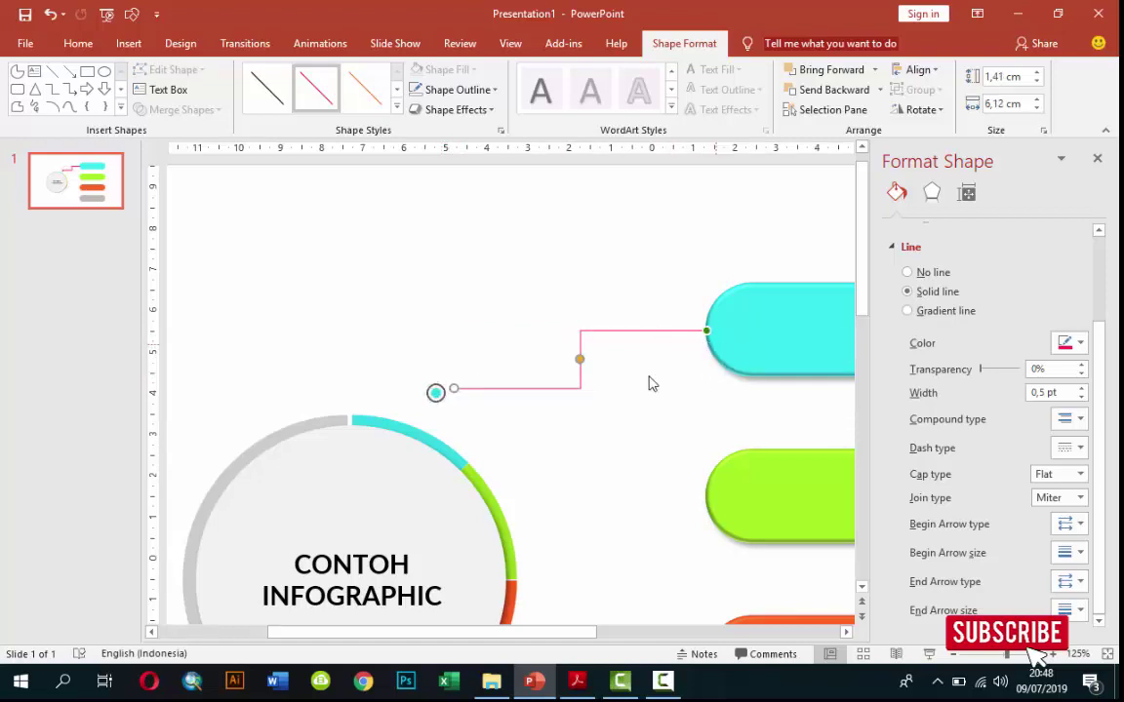
pyautogui.moveTo(579, 362); pyautogui.dragTo(538, 362)
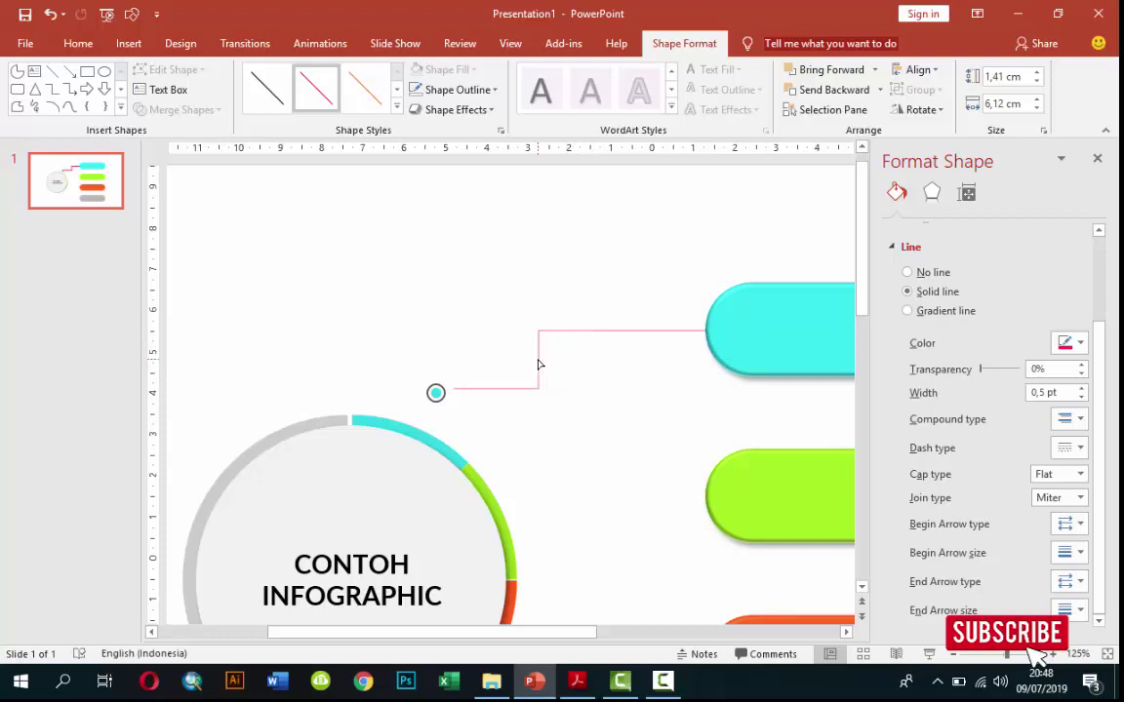
# - Make the connector line gray and 1,5 pt wide
pyautogui.click(1080, 343)
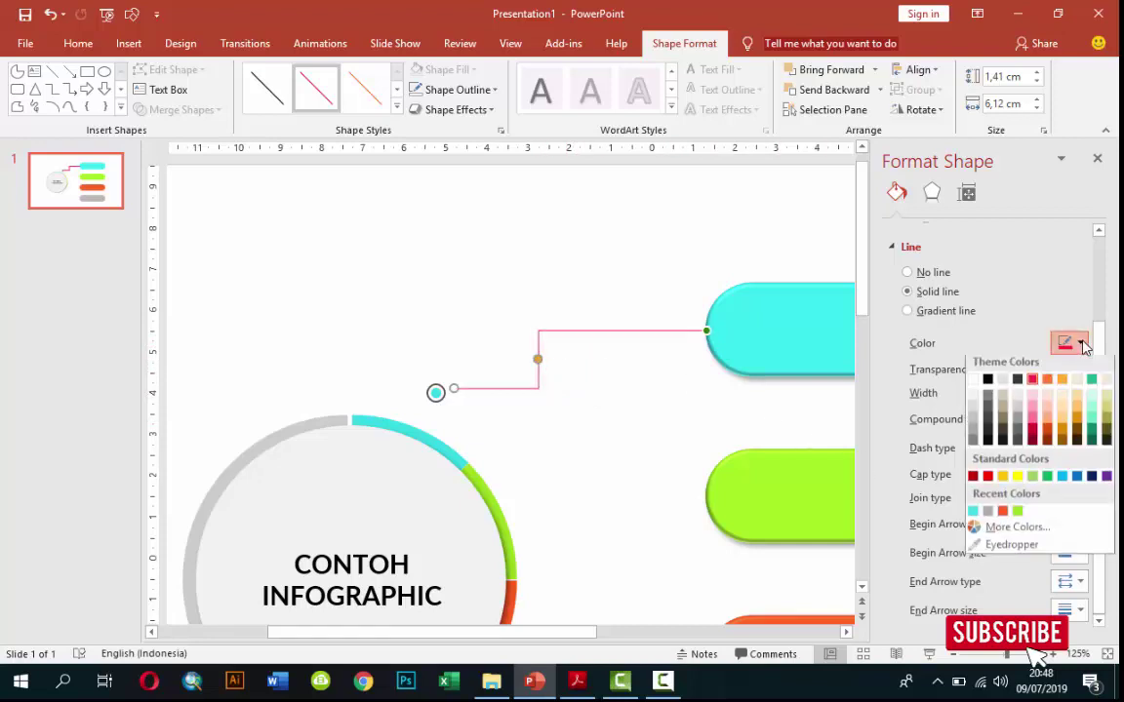
pyautogui.click(988, 406)
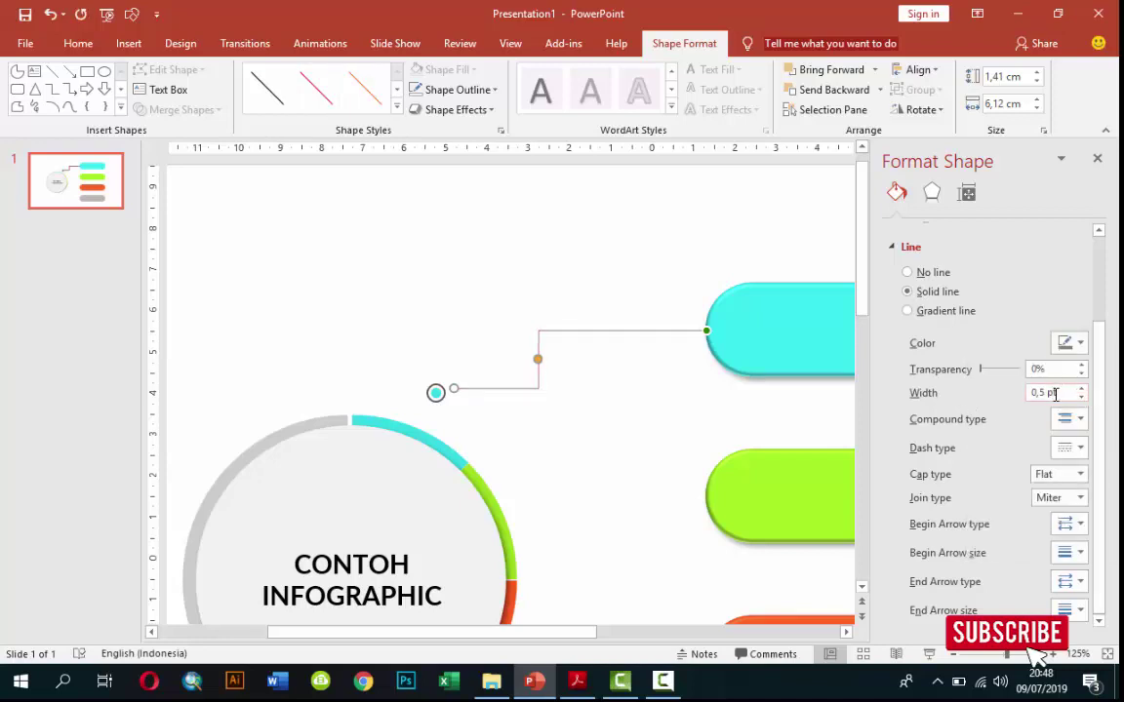
pyautogui.click(1080, 388)
pyautogui.click(1079, 388)
pyautogui.click(1079, 388)
pyautogui.click(1081, 388)
pyautogui.click(1080, 389)
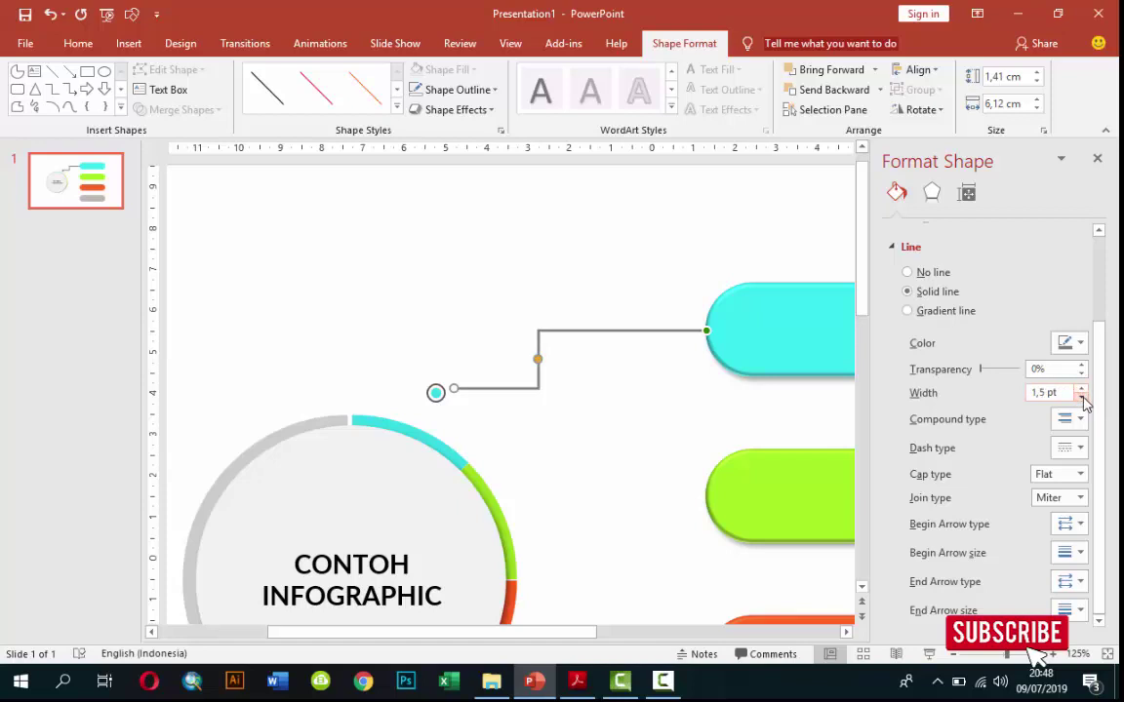
pyautogui.click(556, 248)
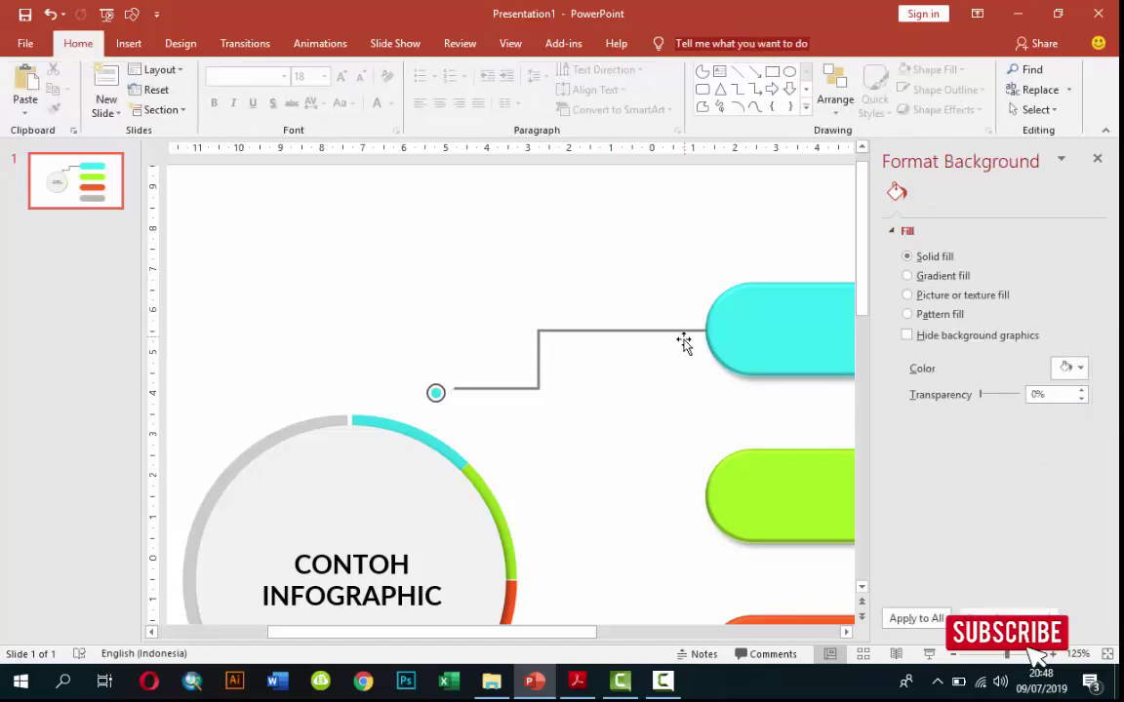
# - Duplicate the cyan dot marker and place the copy beside the green arc
pyautogui.scroll(-3, 669, 372)
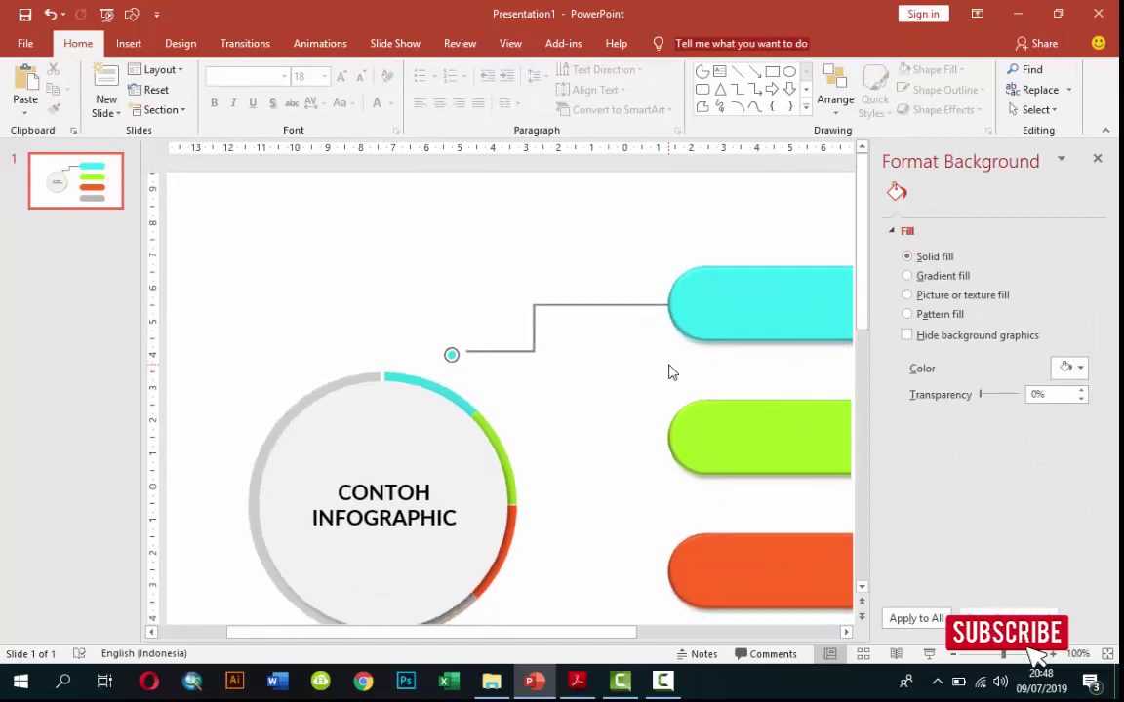
pyautogui.scroll(-2, 669, 372)
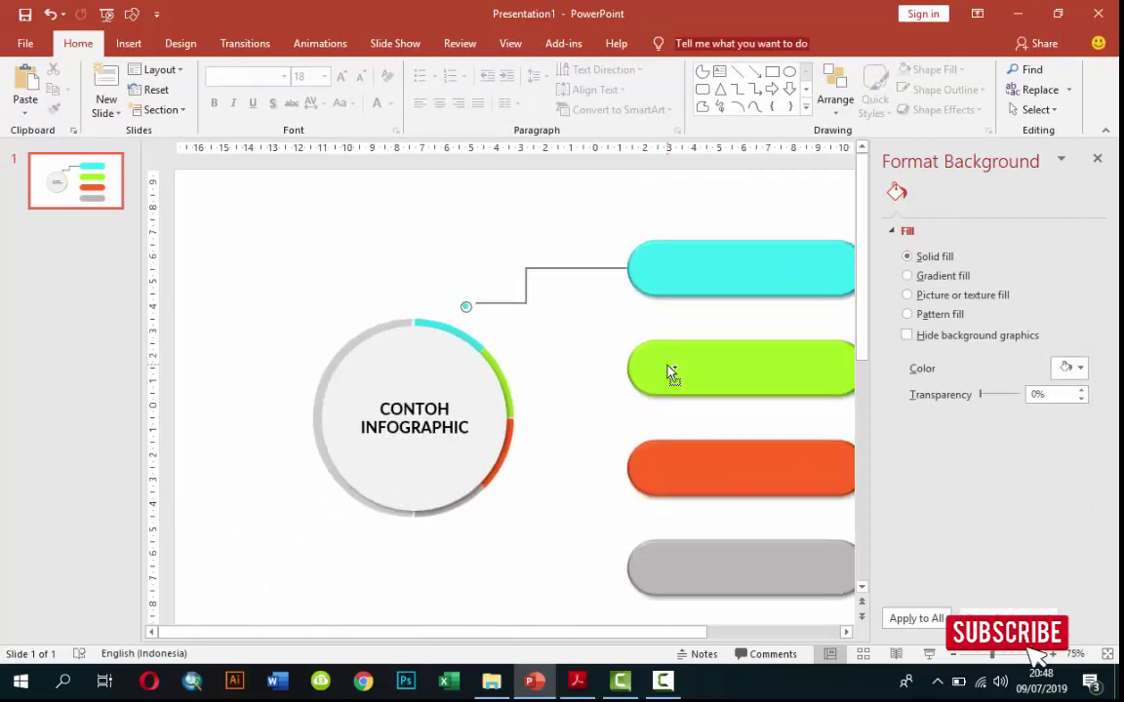
pyautogui.scroll(5, 468, 306)
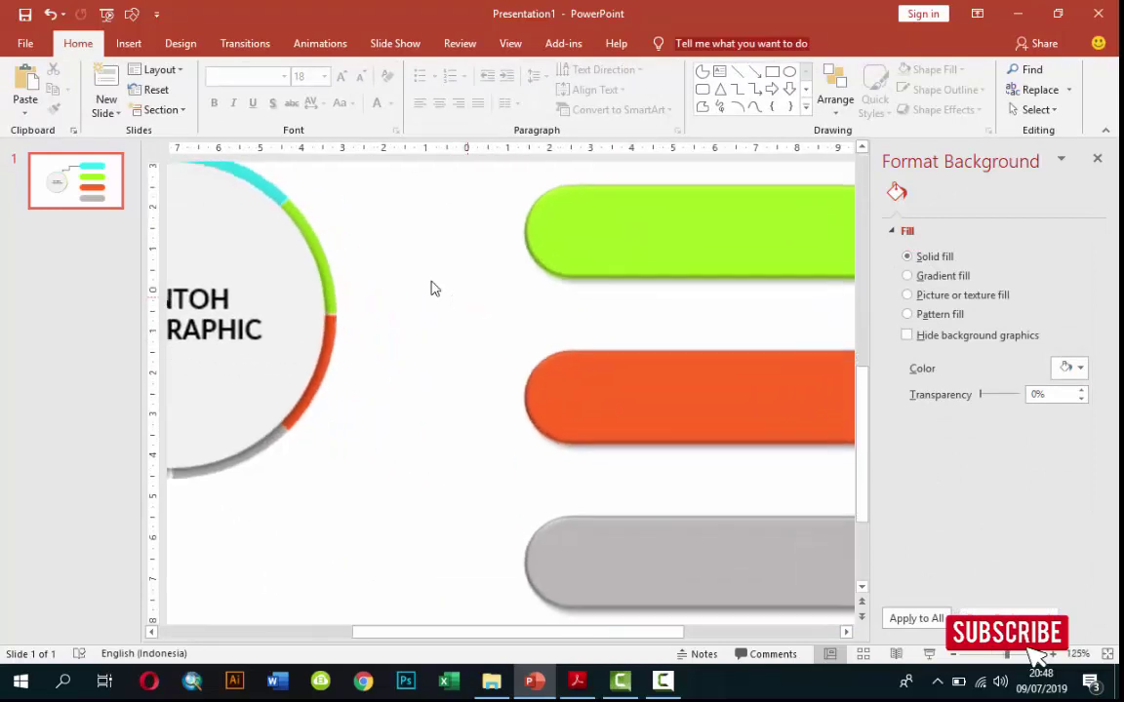
pyautogui.scroll(5, 818, 193)
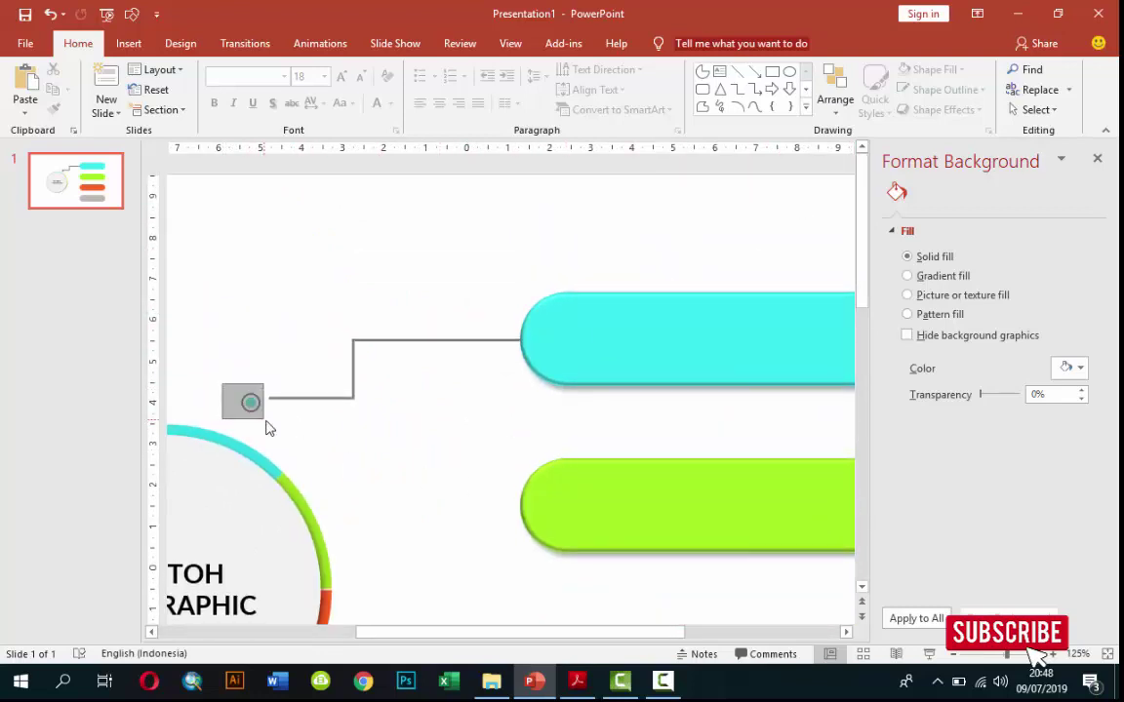
pyautogui.moveTo(254, 410); pyautogui.dragTo(266, 426)
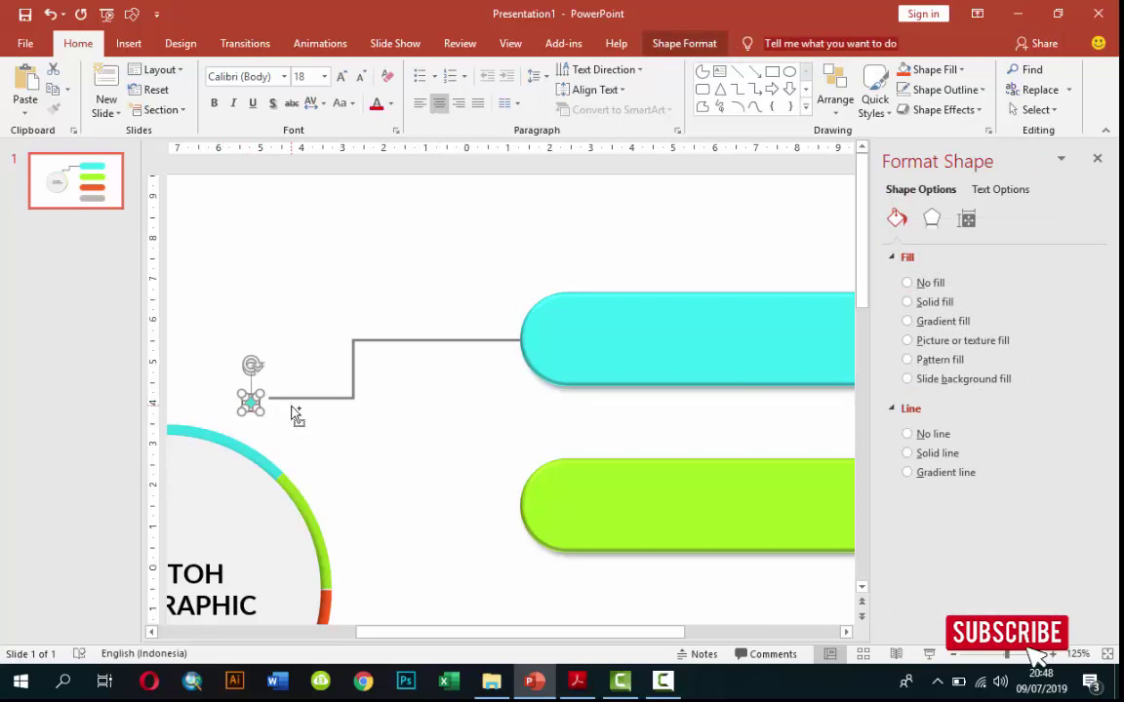
pyautogui.hotkey('ctrl', 'd')
pyautogui.moveTo(273, 419); pyautogui.dragTo(353, 522)
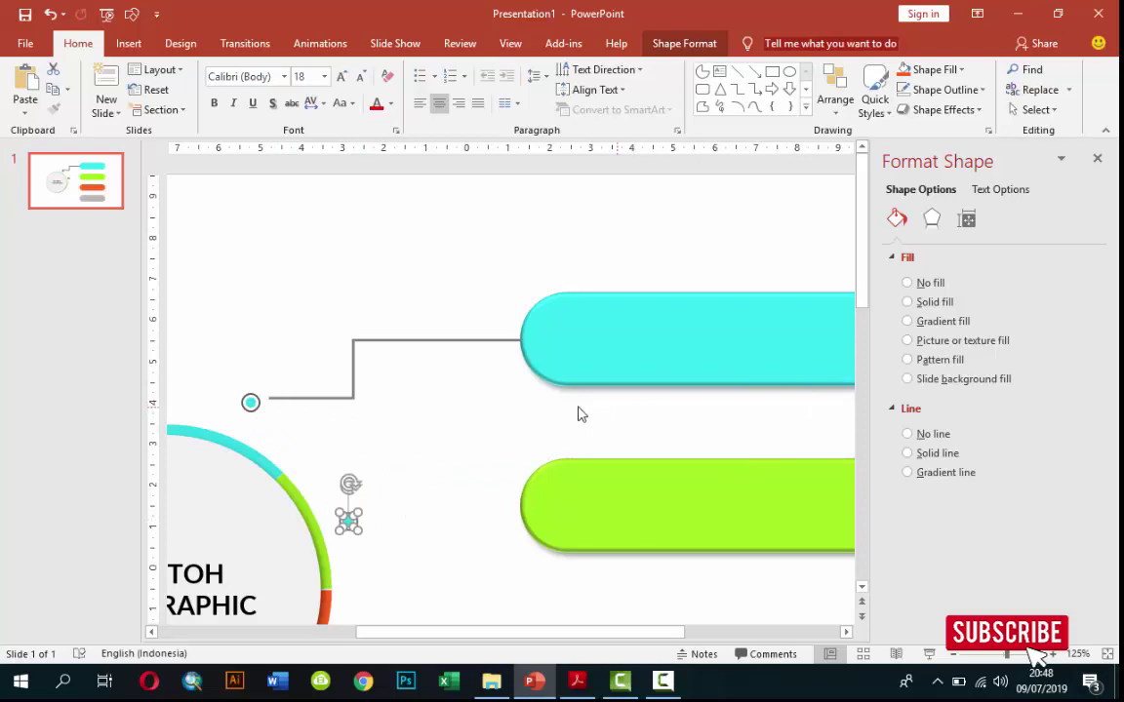
# - Add a second marker copy beside the orange arc
pyautogui.hotkey('ctrl', 'd')
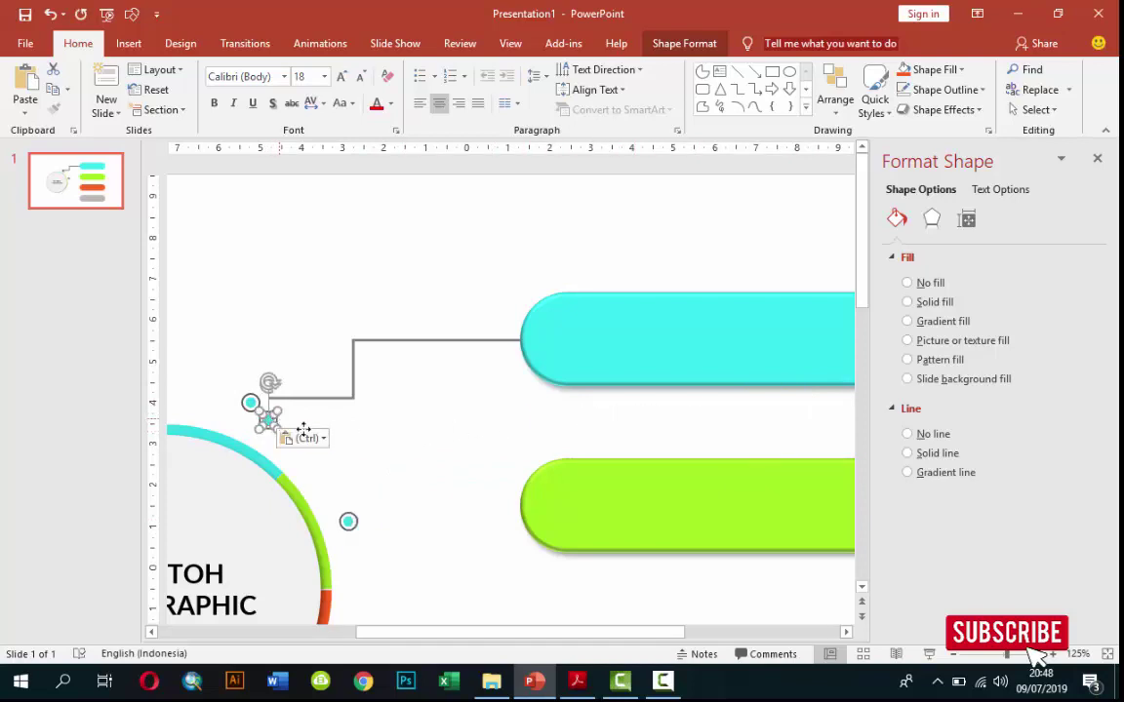
pyautogui.moveTo(269, 418); pyautogui.dragTo(387, 613)
pyautogui.scroll(-5, 864, 561)
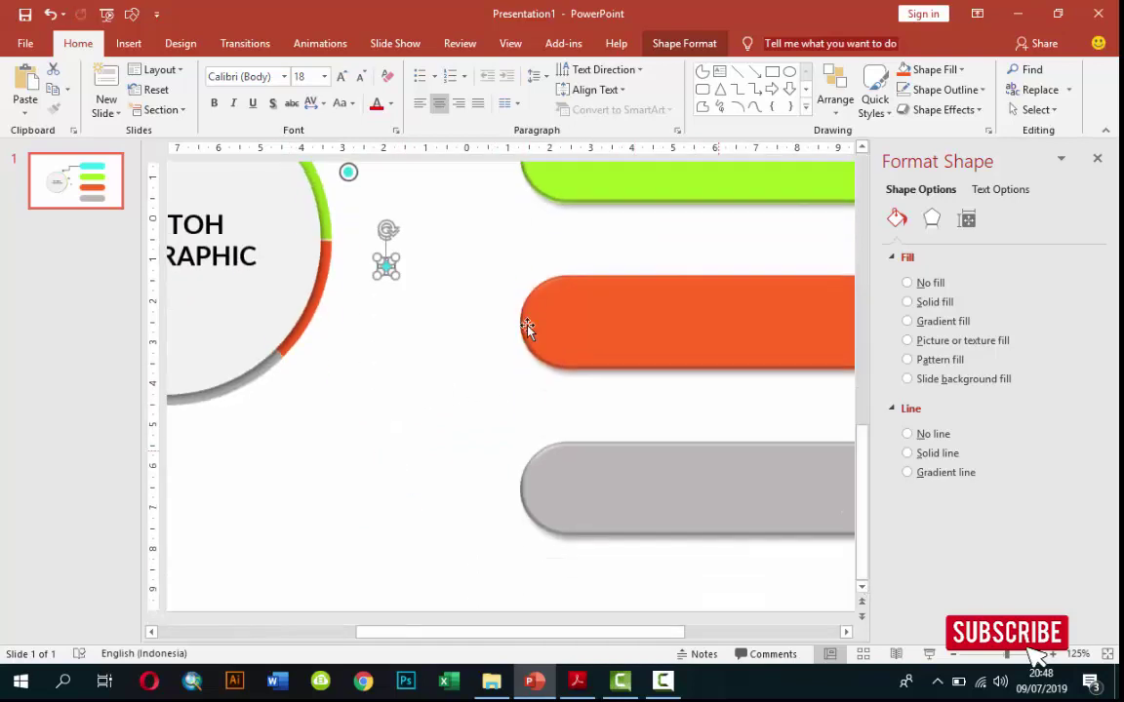
pyautogui.moveTo(395, 272); pyautogui.dragTo(359, 310)
# - Paste a third marker copy and place it below the circle by the grey arc
pyautogui.hotkey('ctrl', 'v')
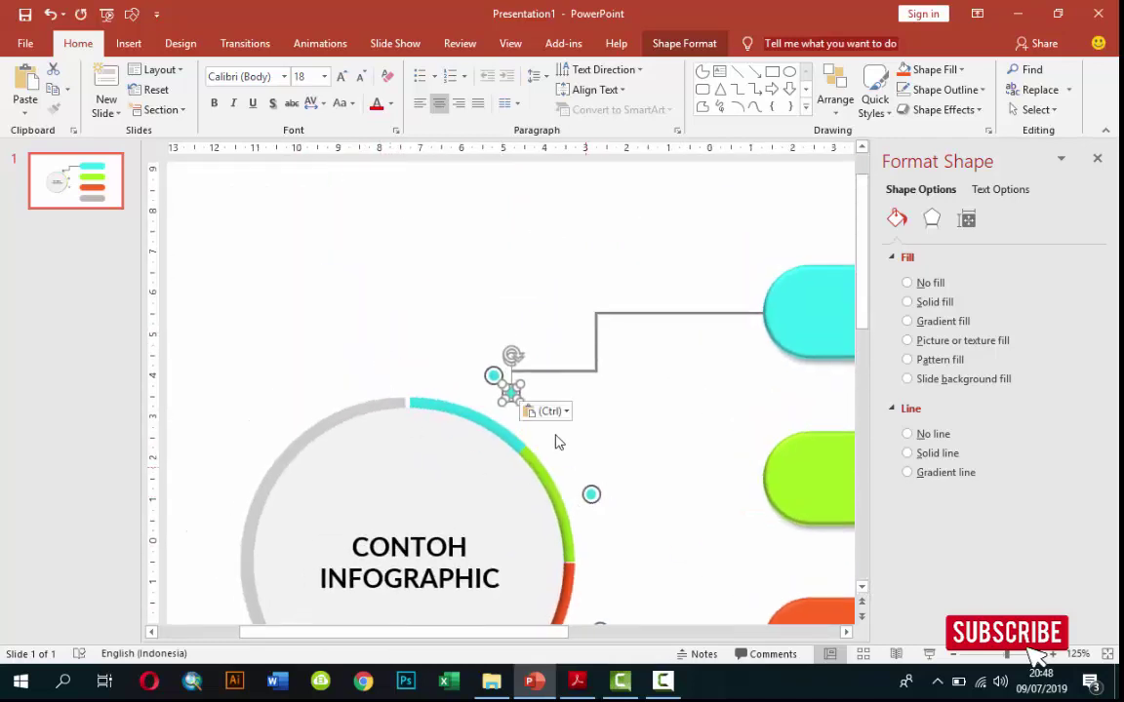
pyautogui.moveTo(515, 390); pyautogui.dragTo(661, 539)
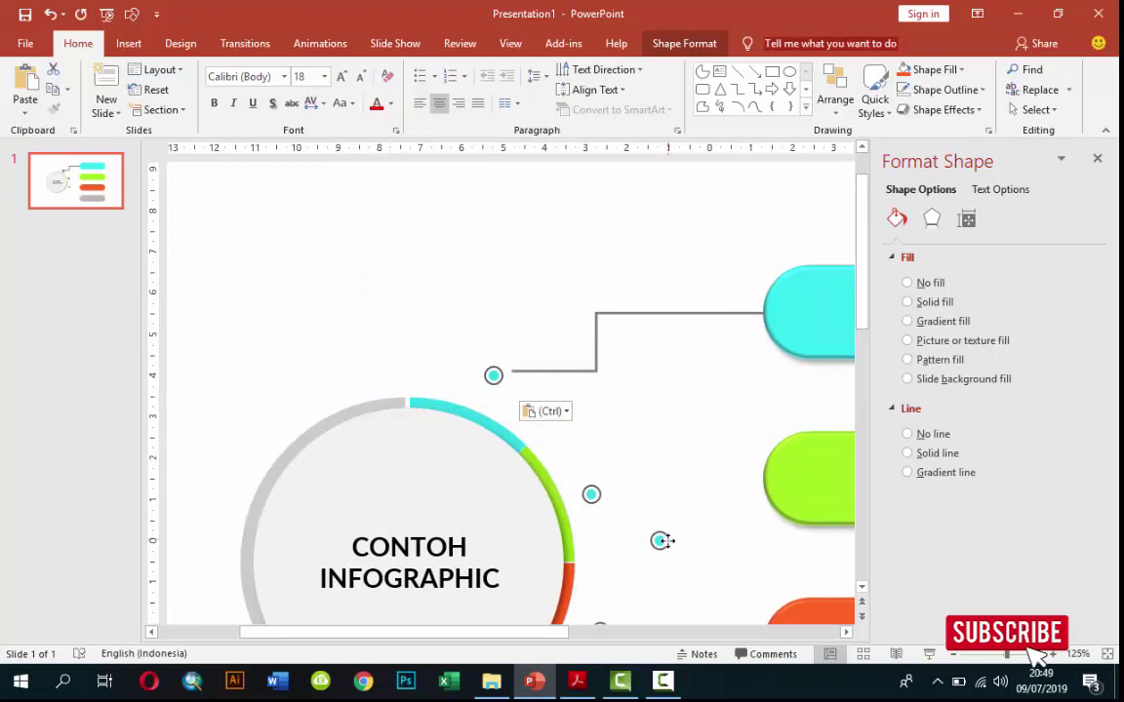
pyautogui.scroll(-3, 846, 406)
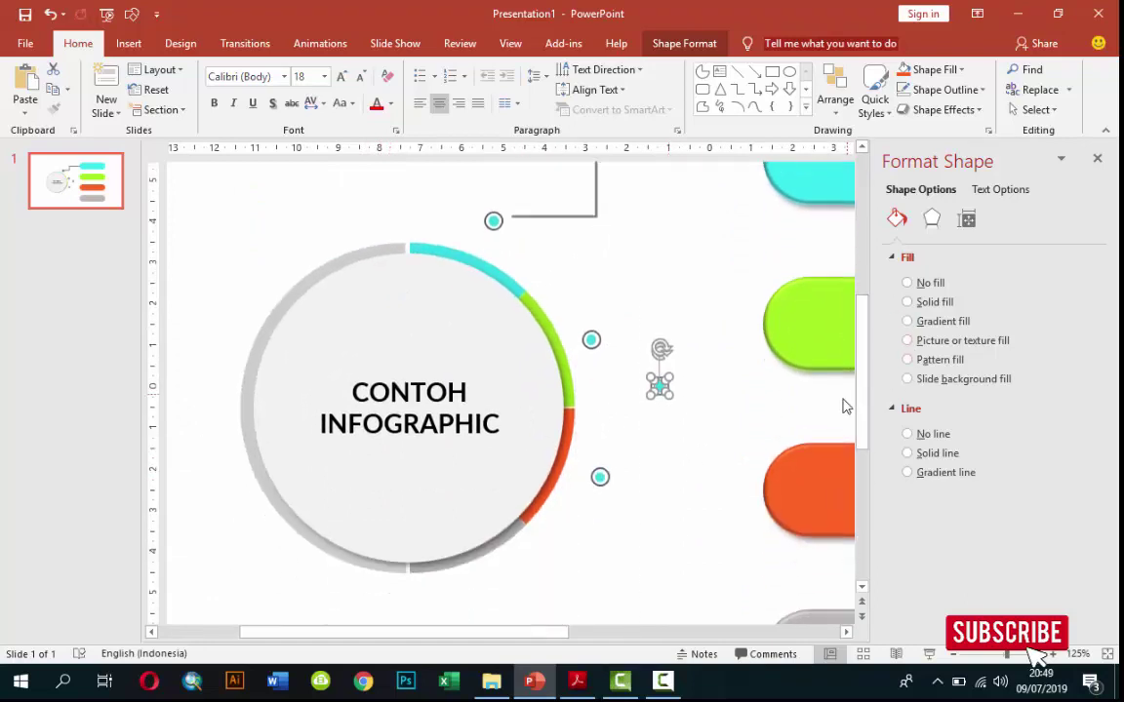
pyautogui.moveTo(663, 387); pyautogui.dragTo(498, 583)
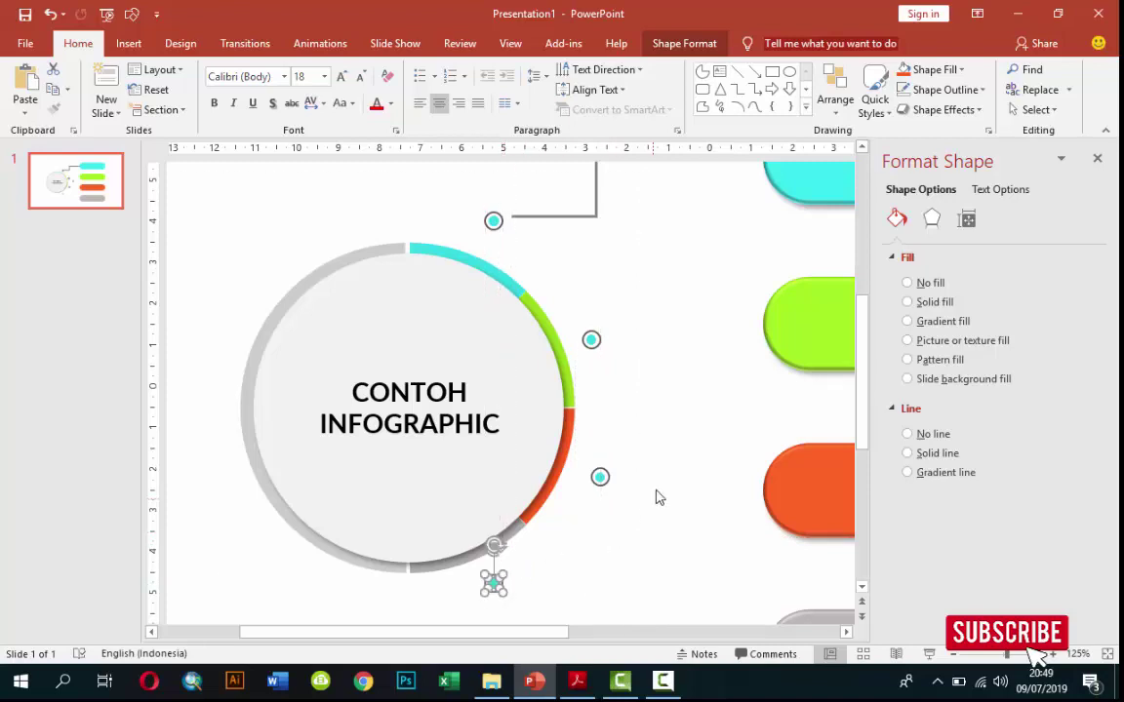
pyautogui.click(625, 436)
pyautogui.scroll(1, 597, 336)
pyautogui.scroll(5, 599, 306)
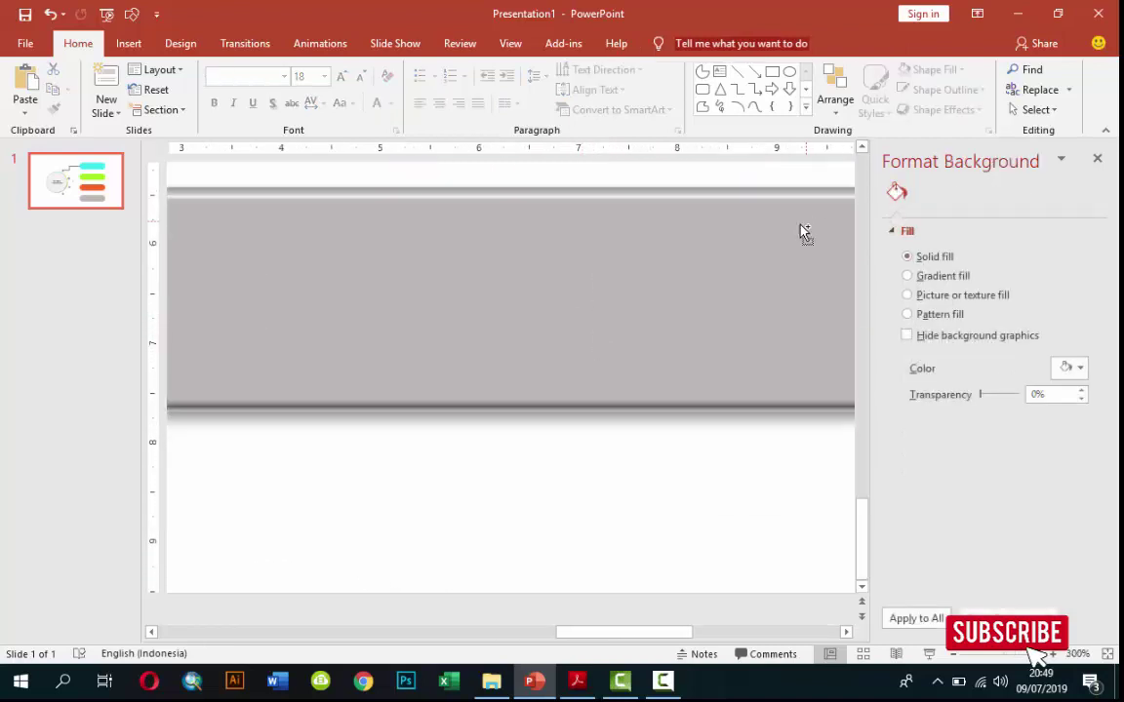
pyautogui.scroll(-5, 759, 233)
pyautogui.scroll(-3, 728, 228)
pyautogui.scroll(-4, 720, 229)
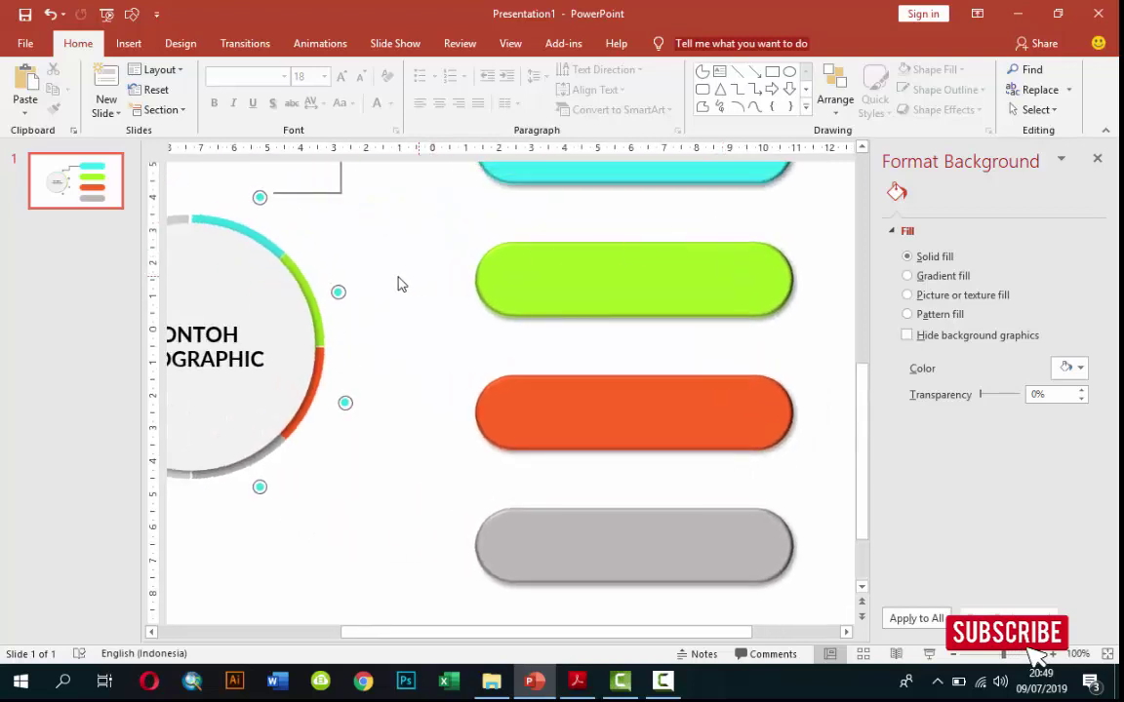
pyautogui.scroll(1, 294, 271)
# - Fill the dot beside the green arc with the green Recent Colors swatch
pyautogui.click(338, 314)
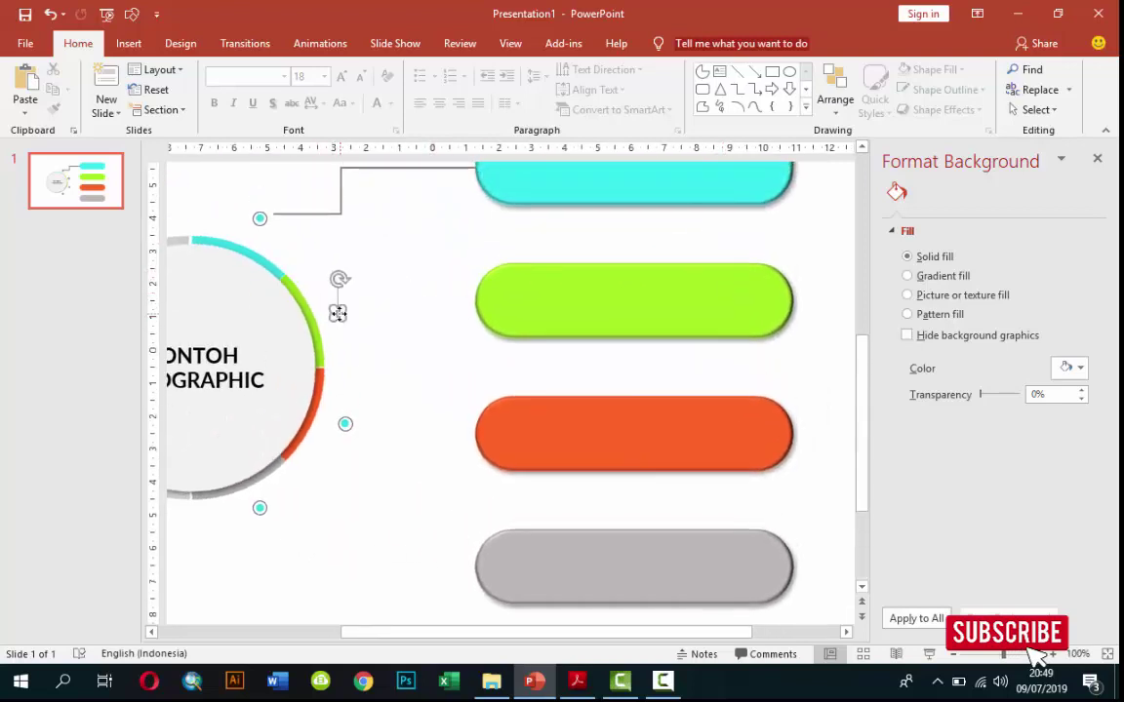
pyautogui.scroll(5, 336, 312)
pyautogui.scroll(5, 393, 326)
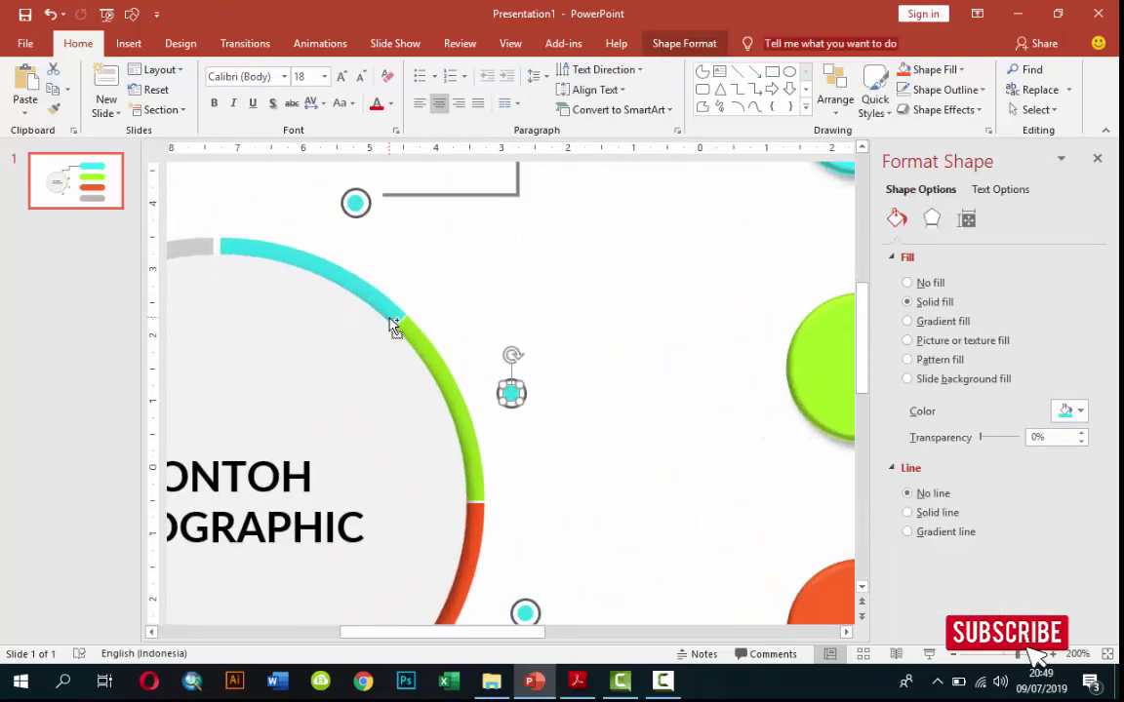
pyautogui.click(1067, 415)
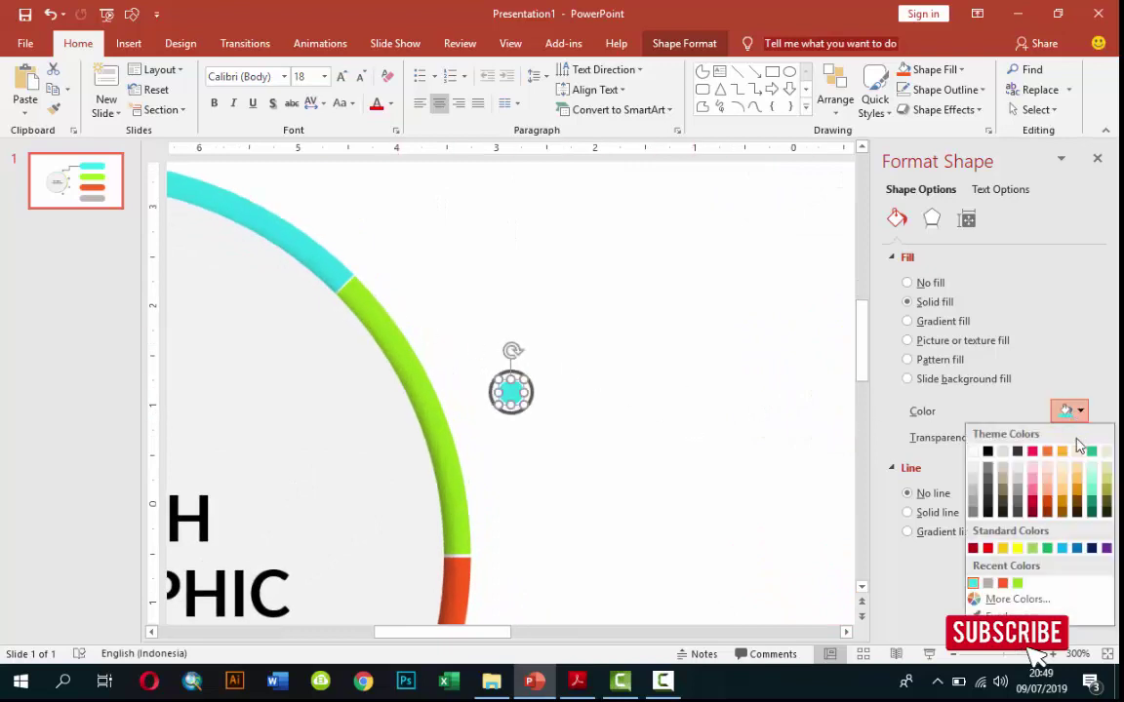
pyautogui.click(1017, 583)
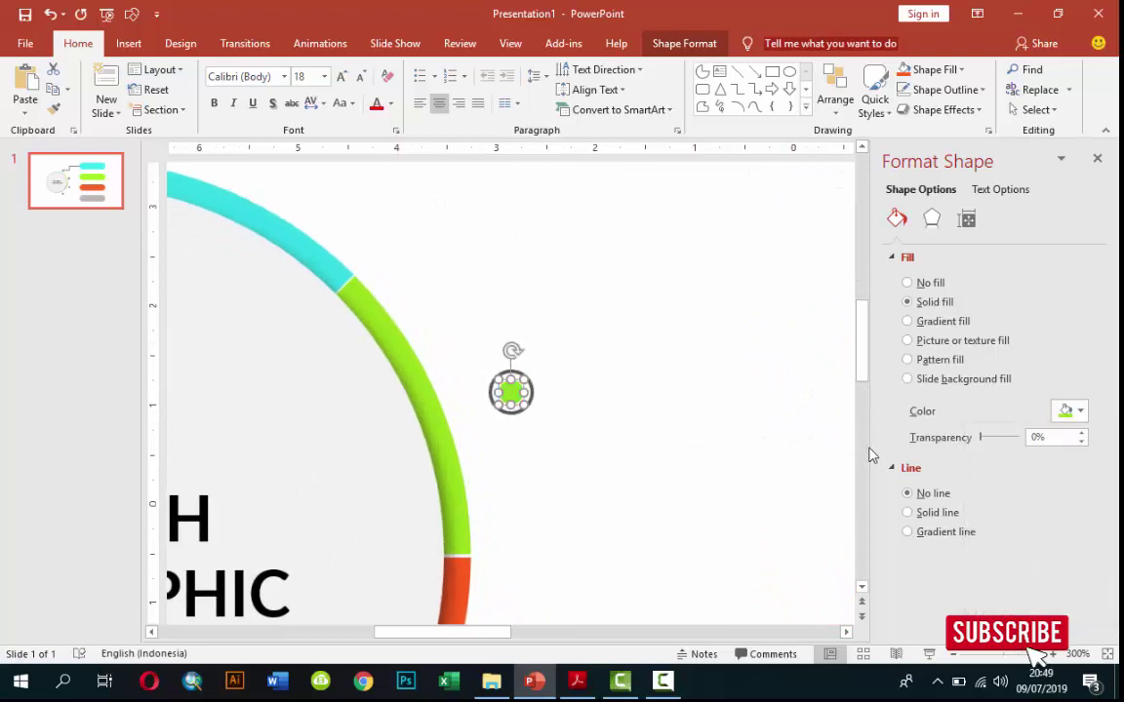
pyautogui.scroll(-5, 654, 370)
# - Recolour the remaining two dots orange and grey to match their arcs
pyautogui.click(532, 259)
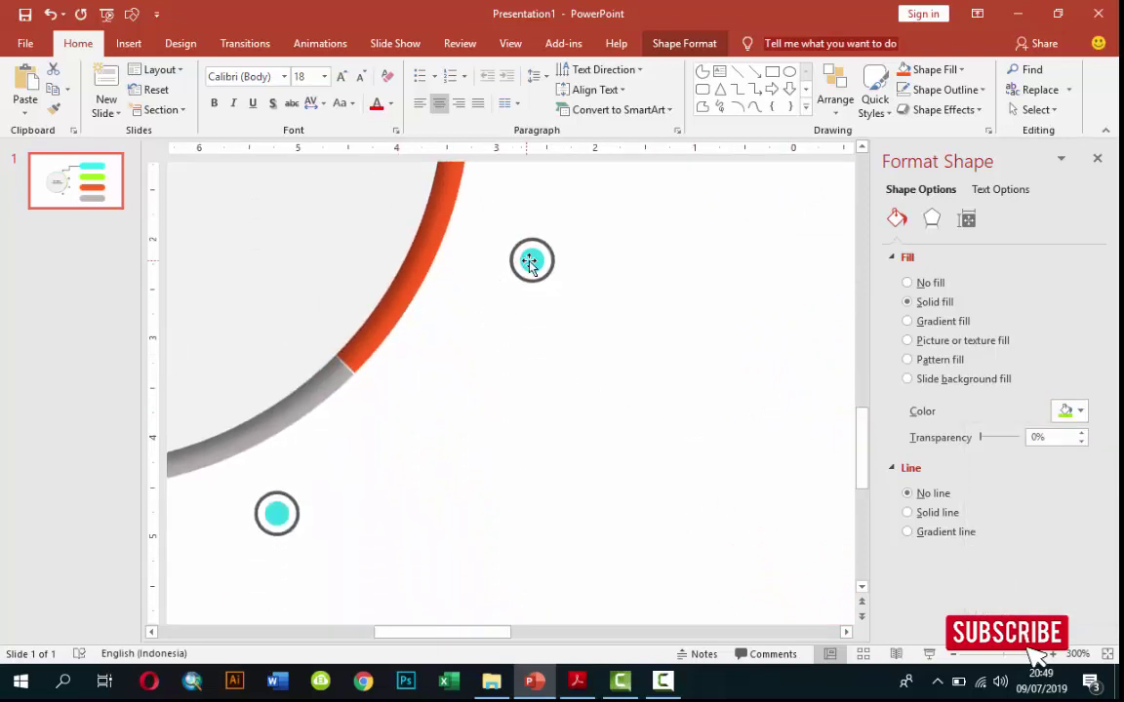
pyautogui.click(1053, 414)
pyautogui.click(1009, 585)
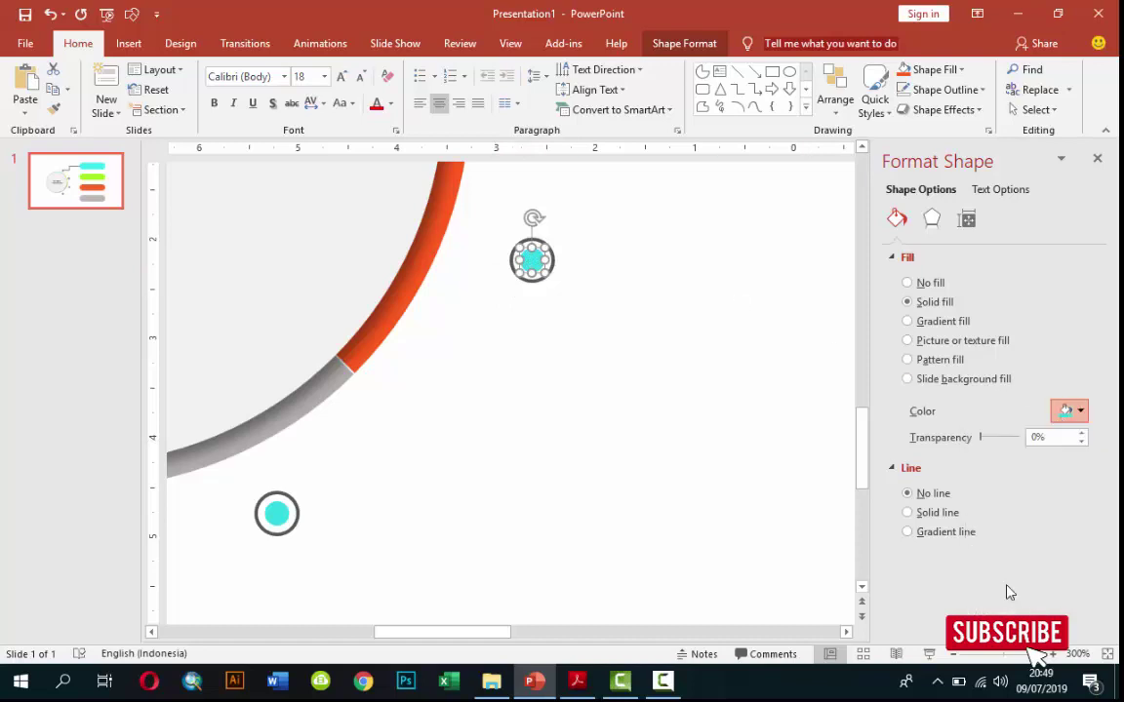
pyautogui.click(291, 510)
pyautogui.click(1067, 410)
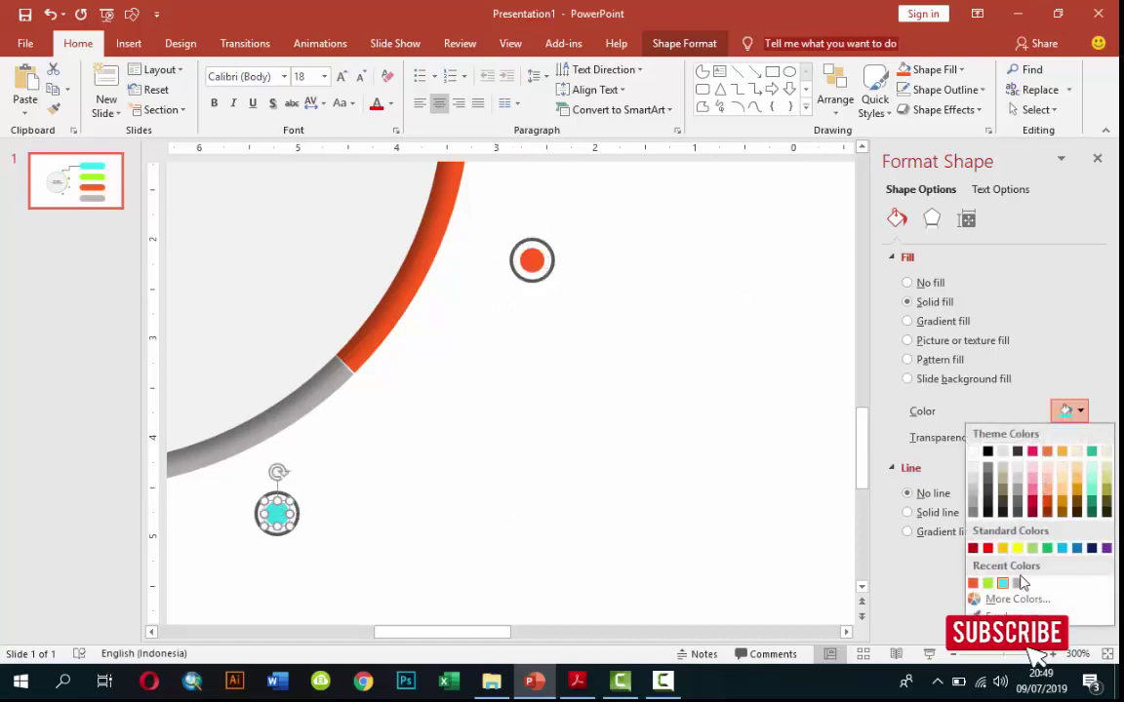
pyautogui.click(1017, 583)
pyautogui.click(606, 486)
pyautogui.keyDown('ctrl'); pyautogui.scroll(-5, 642, 442); pyautogui.keyUp('ctrl')
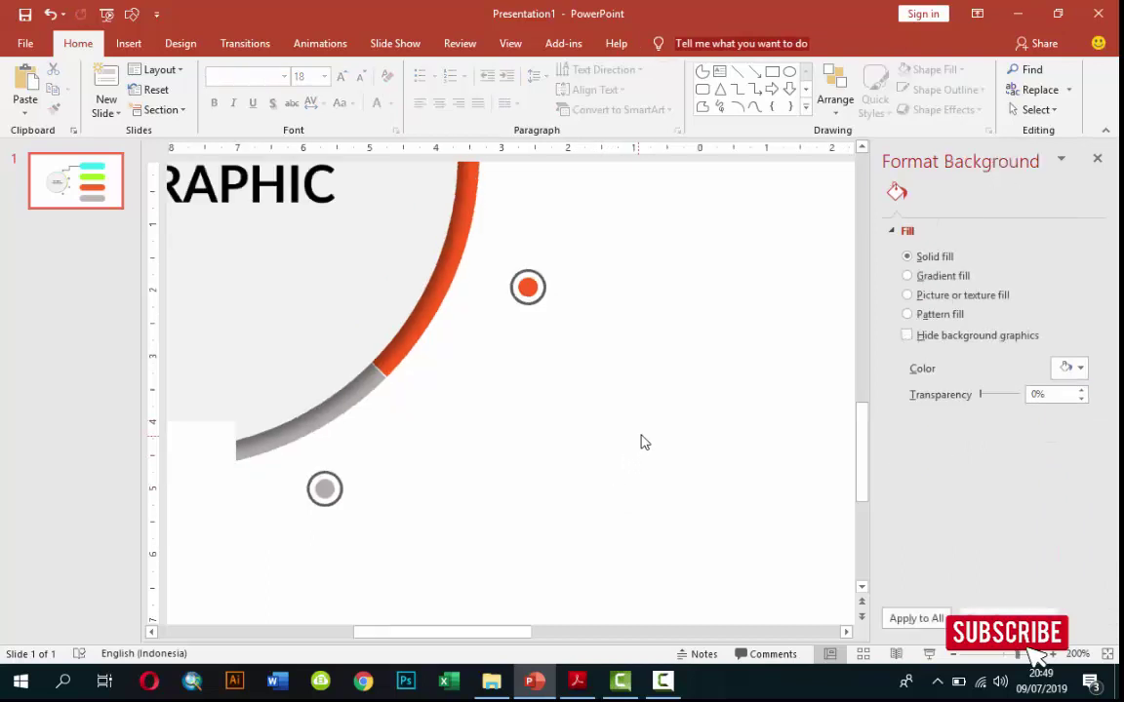
pyautogui.keyDown('ctrl'); pyautogui.scroll(-3, 644, 439); pyautogui.keyUp('ctrl')
pyautogui.keyDown('ctrl'); pyautogui.scroll(-3, 646, 434); pyautogui.keyUp('ctrl')
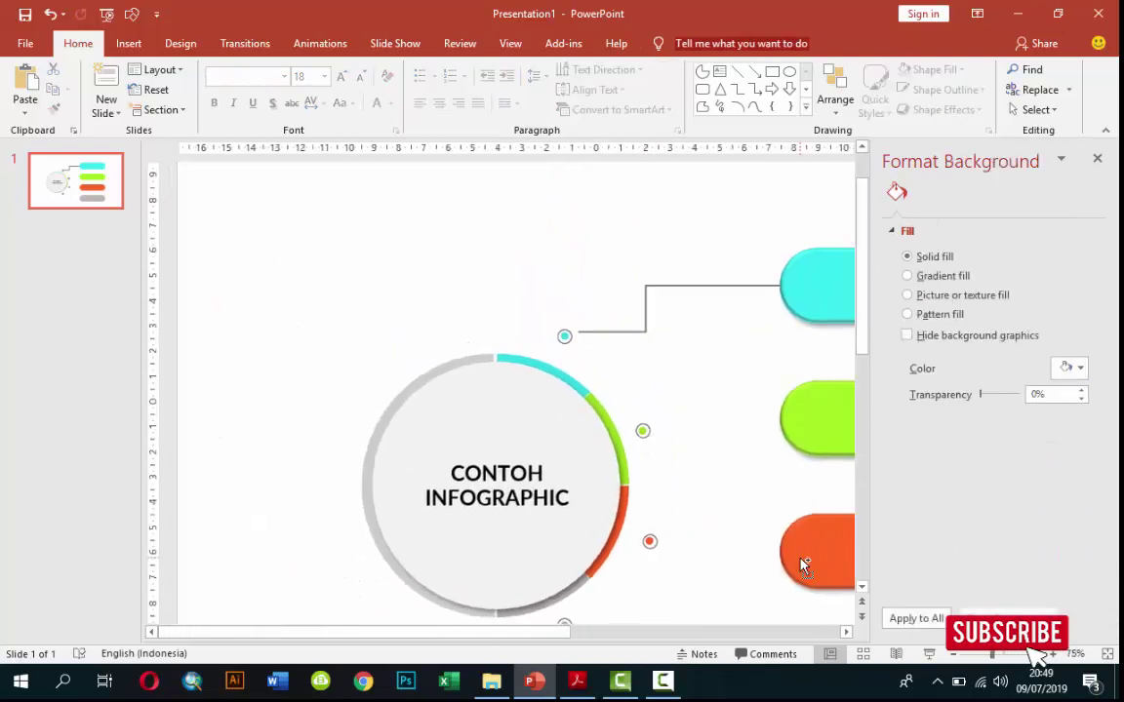
pyautogui.keyDown('ctrl'); pyautogui.scroll(-1, 802, 566); pyautogui.keyUp('ctrl')
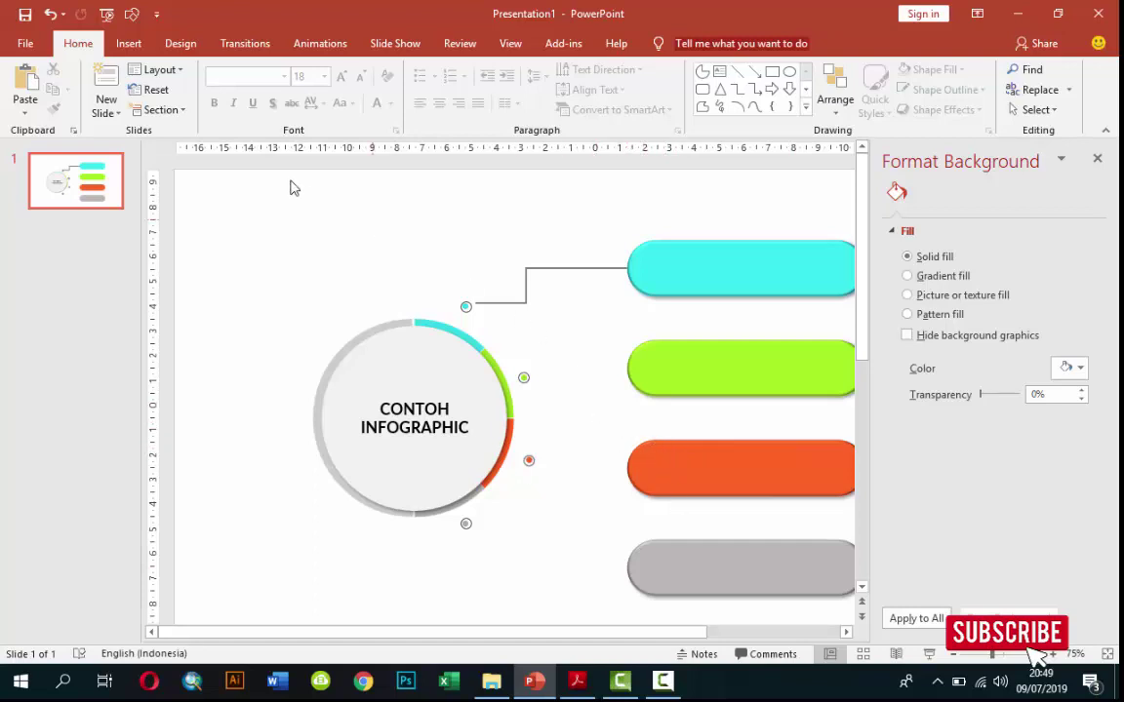
# - Connect the green dot to the green bar with a 1.5 pt gray elbow connector
pyautogui.click(127, 43)
pyautogui.click(318, 88)
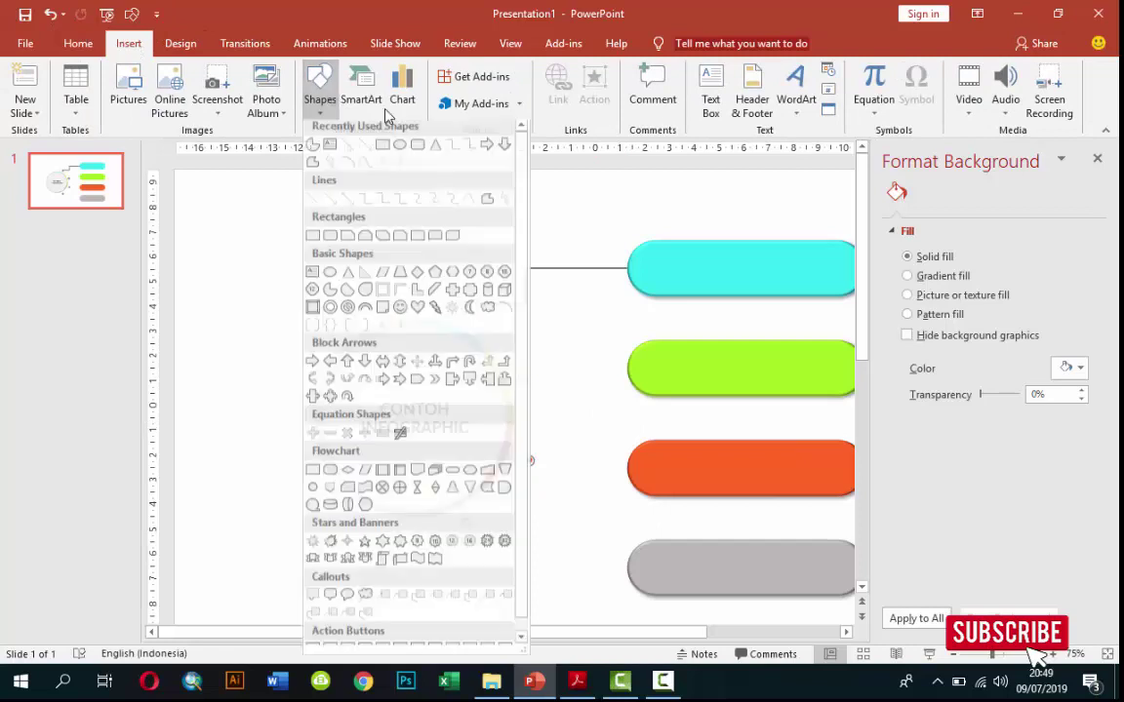
pyautogui.click(445, 152)
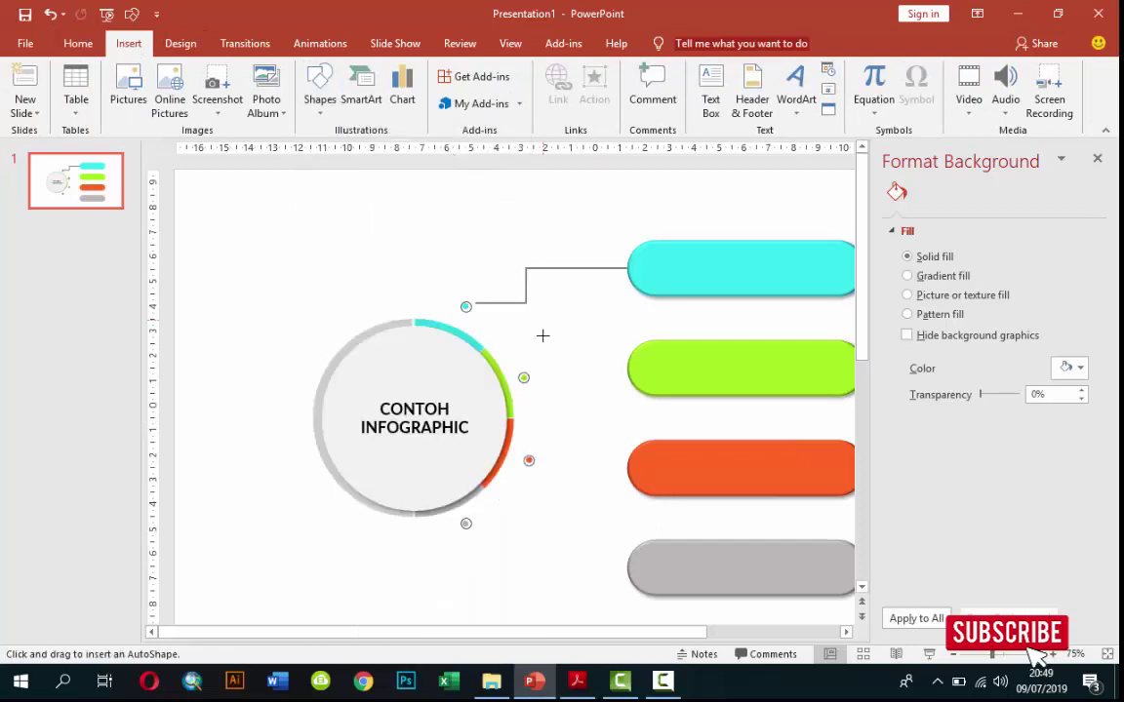
pyautogui.moveTo(524, 377); pyautogui.dragTo(627, 368)
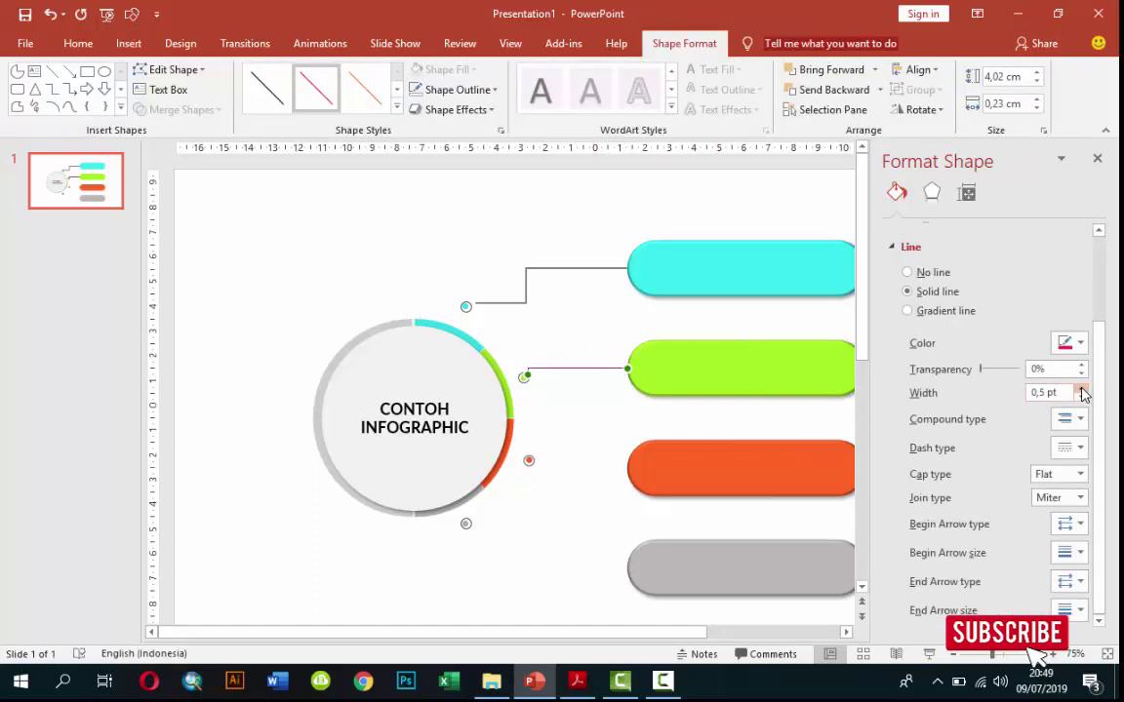
pyautogui.click(1082, 388)
pyautogui.click(1081, 388)
pyautogui.click(1082, 388)
pyautogui.click(1082, 388)
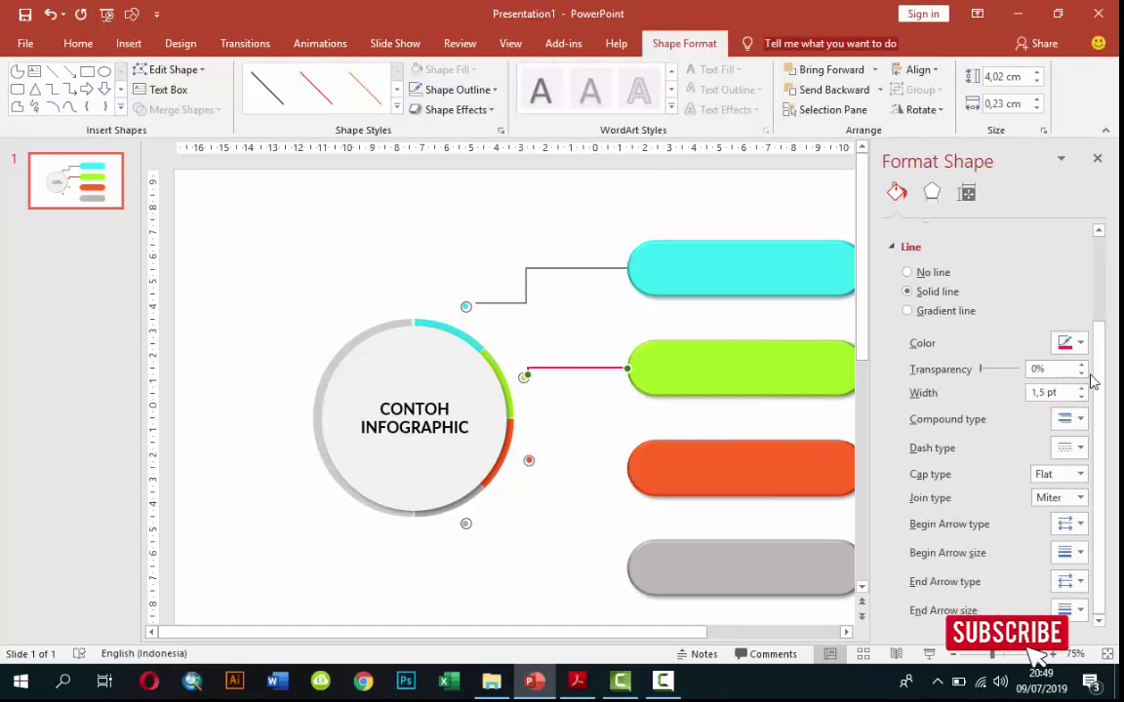
pyautogui.click(1080, 342)
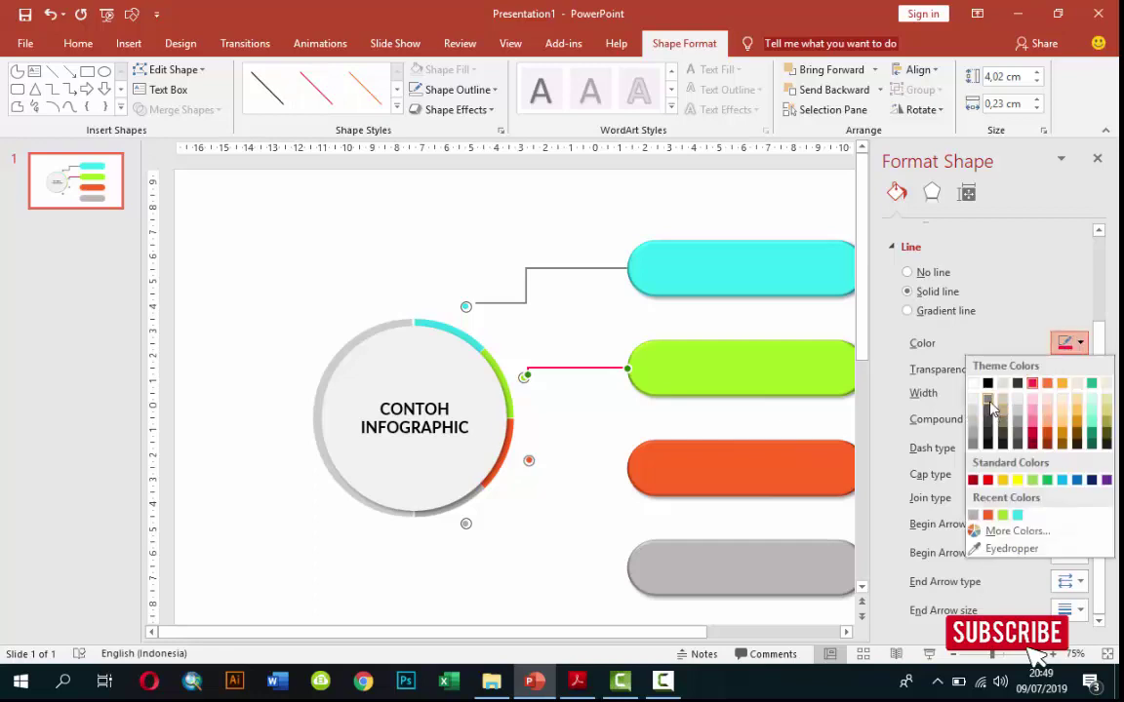
pyautogui.click(894, 373)
pyautogui.click(570, 415)
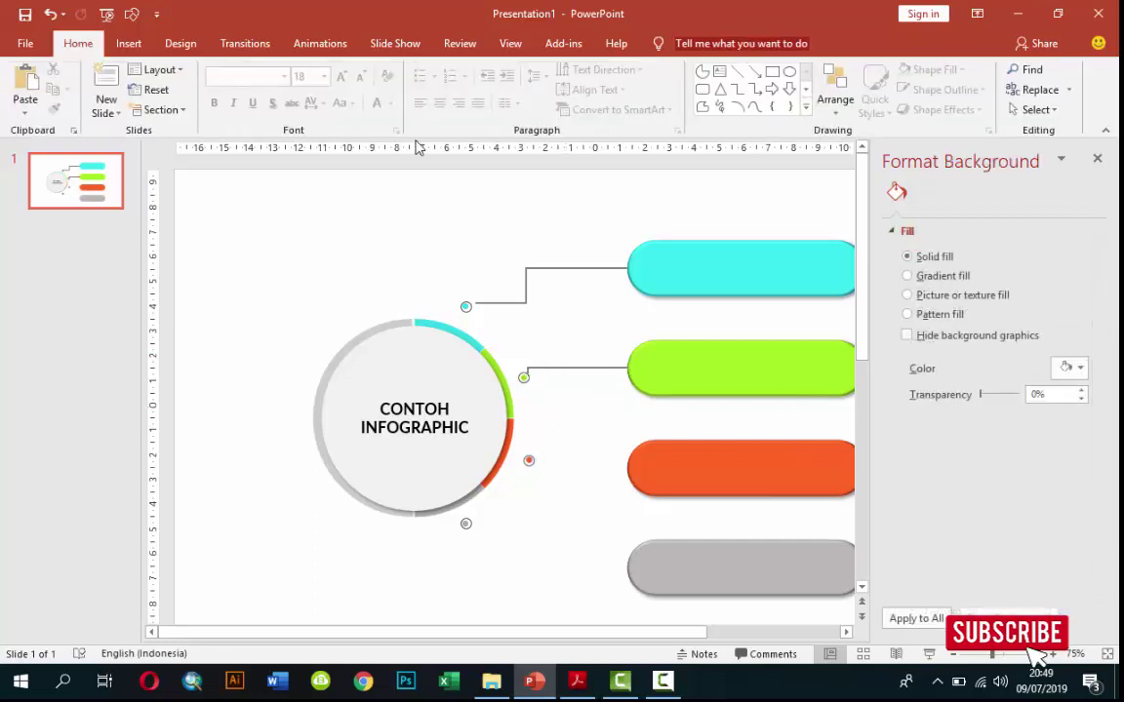
# - Connect the red dot to the orange bar with a 1.5 pt gray elbow connector
pyautogui.click(137, 44)
pyautogui.click(320, 88)
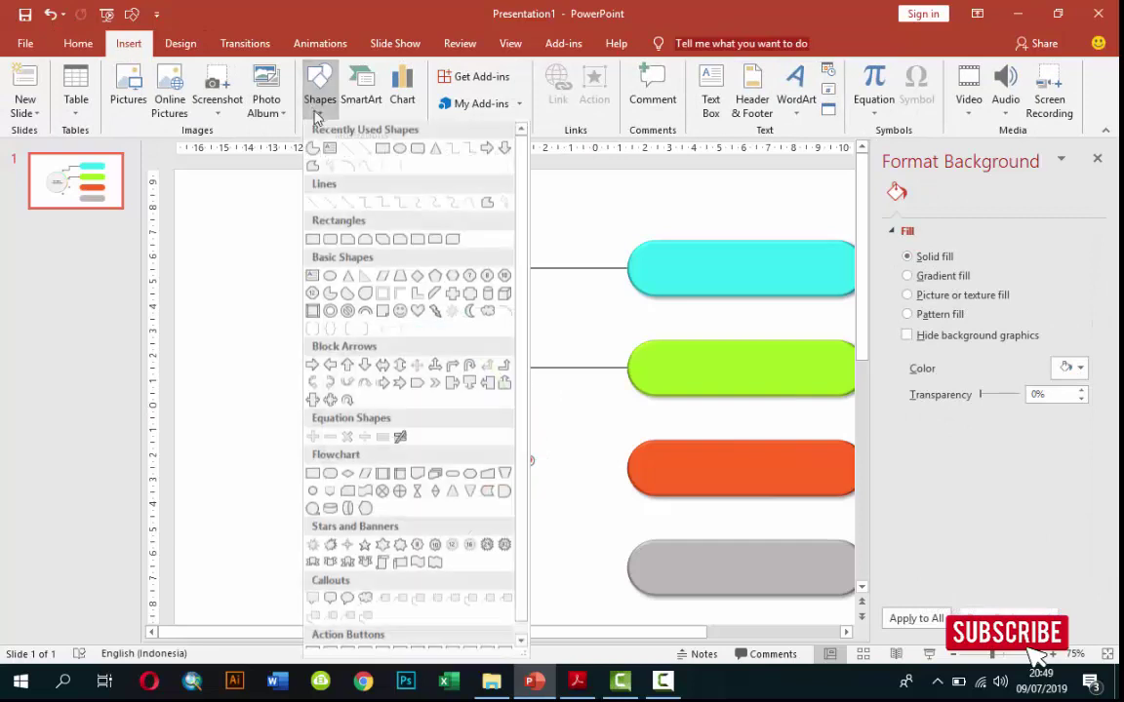
pyautogui.click(399, 148)
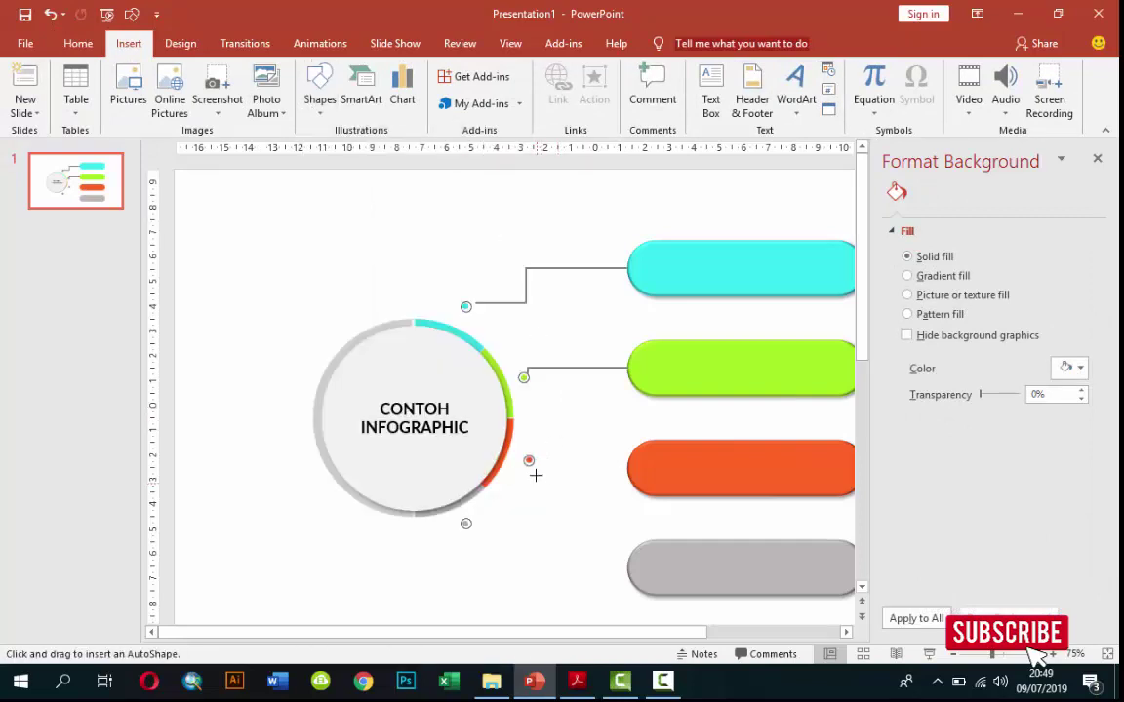
pyautogui.moveTo(527, 461)
pyautogui.mouseDown()
pyautogui.moveTo(586, 526)
pyautogui.moveTo(626, 469)
pyautogui.mouseUp()
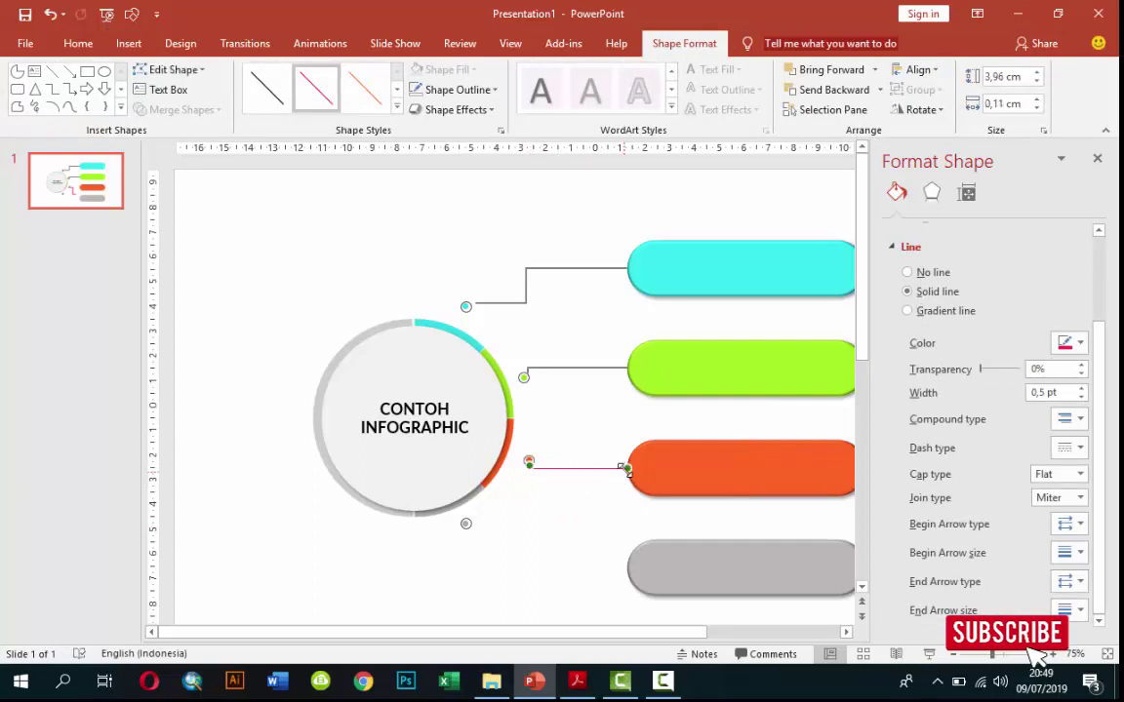
pyautogui.click(1082, 389)
pyautogui.click(1082, 388)
pyautogui.click(1082, 388)
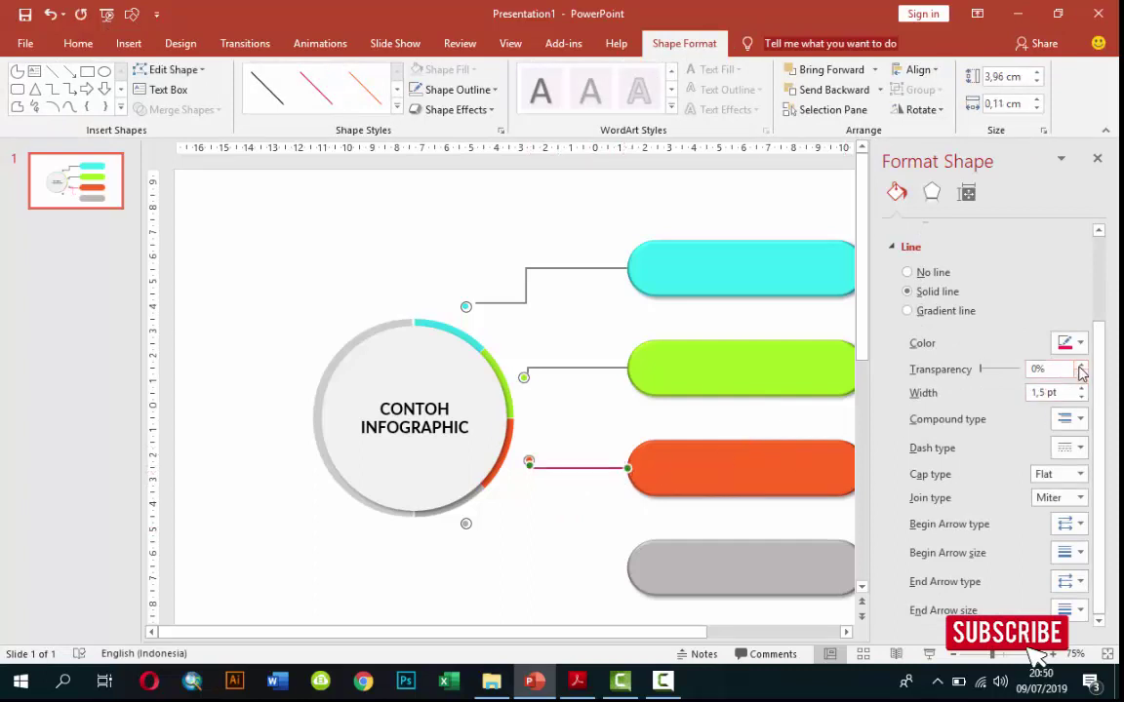
pyautogui.click(1078, 344)
pyautogui.click(986, 434)
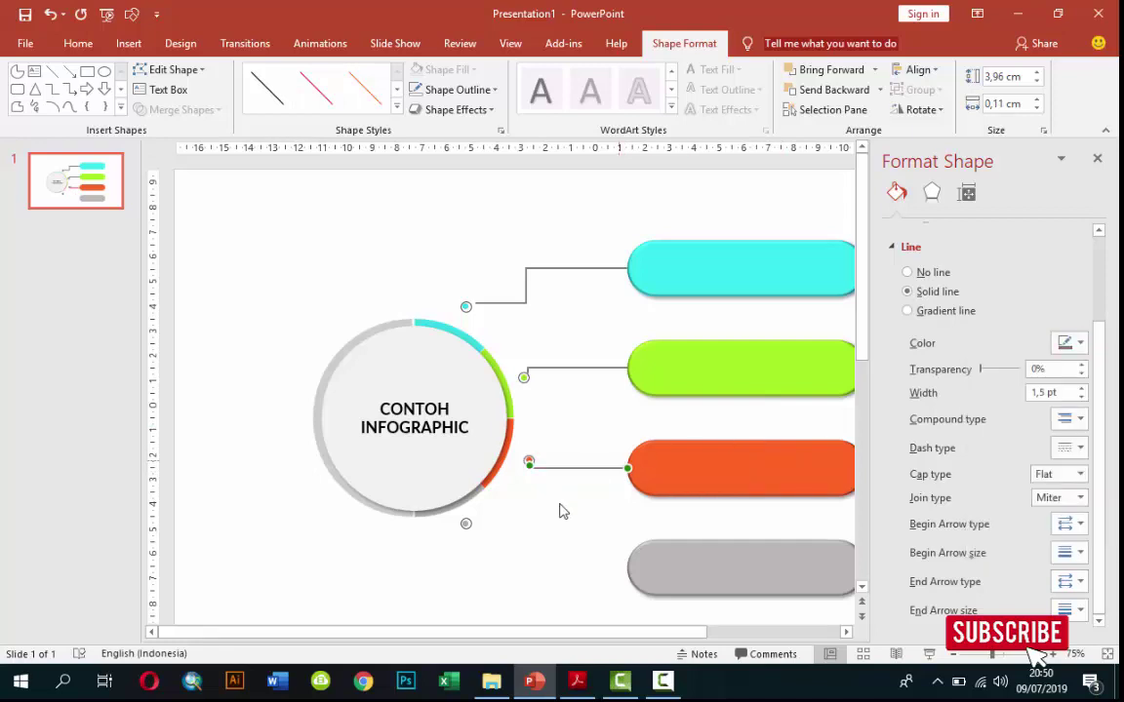
pyautogui.click(507, 514)
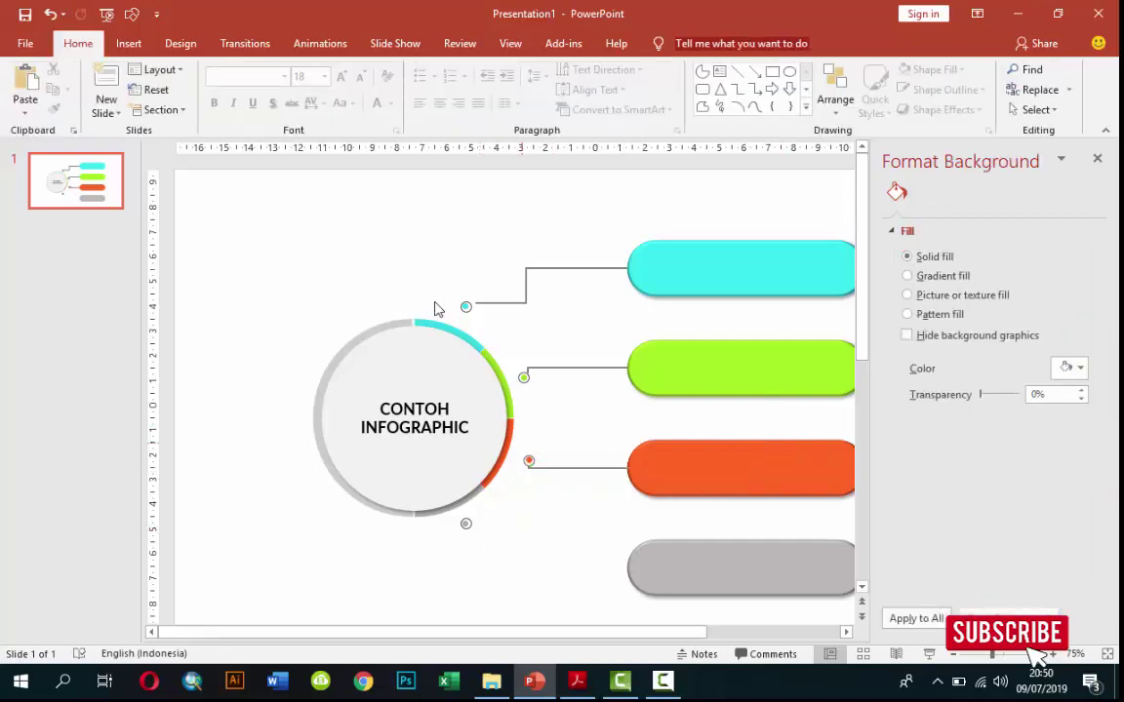
# - Draw an elbow connector from the bottom gray dot to the gray bar, adjusting its bend
pyautogui.click(126, 45)
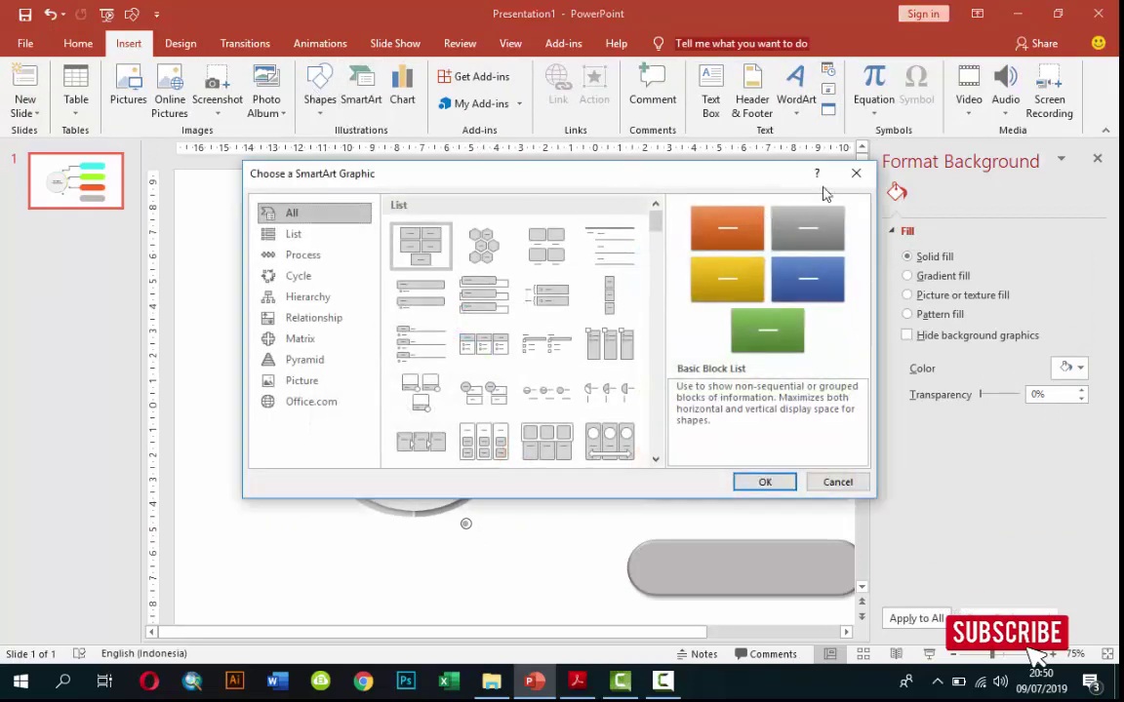
pyautogui.click(855, 173)
pyautogui.click(319, 97)
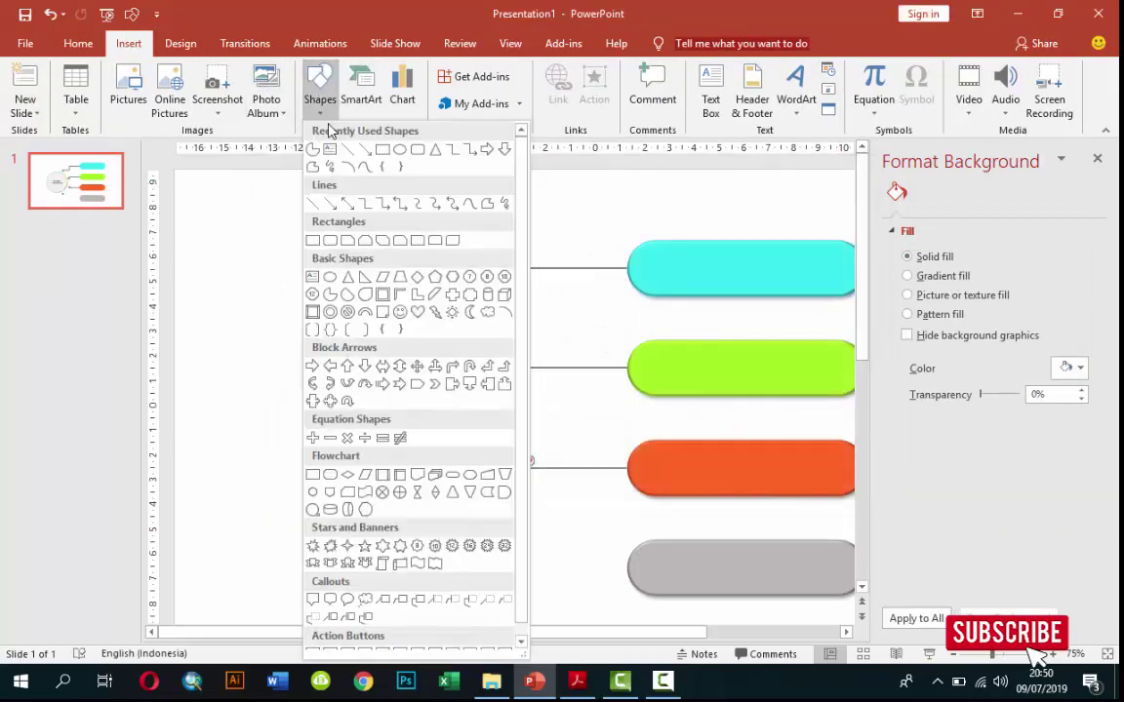
pyautogui.click(400, 149)
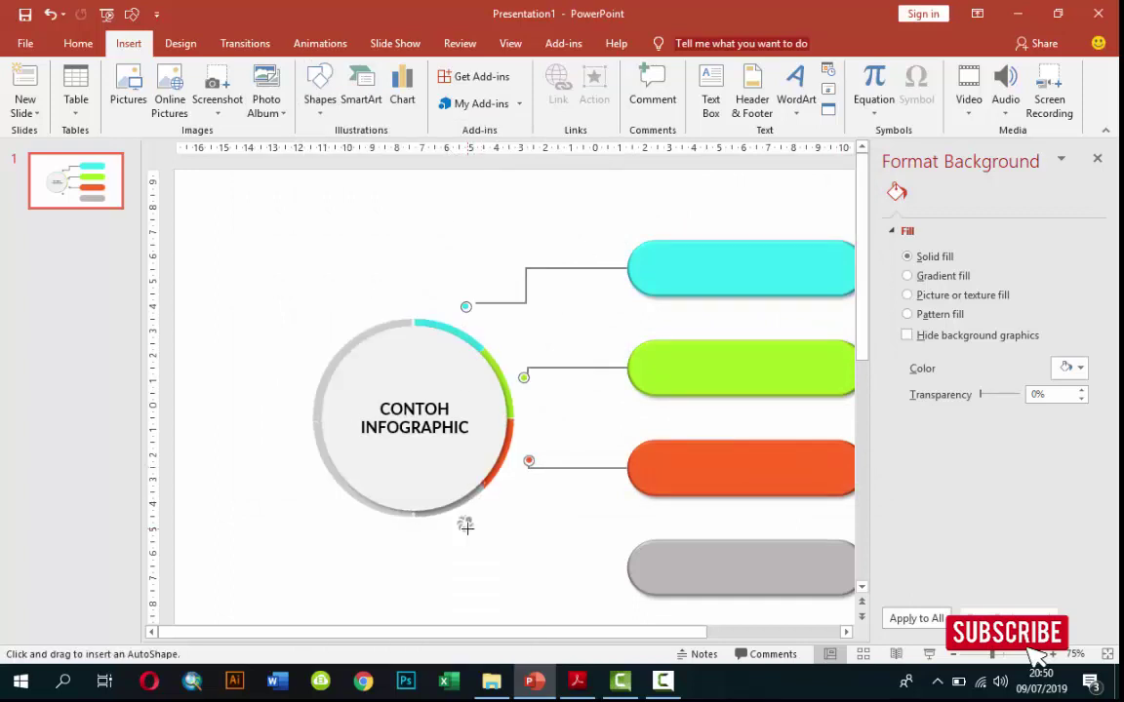
pyautogui.moveTo(467, 525); pyautogui.dragTo(617, 567)
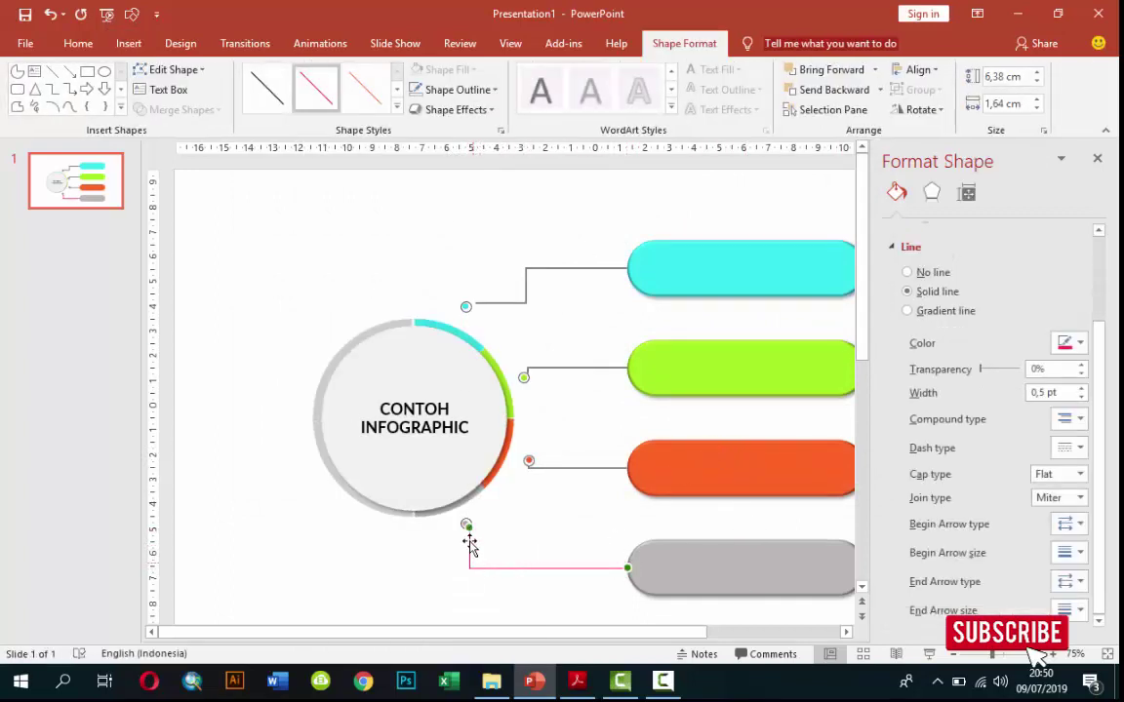
pyautogui.moveTo(468, 526); pyautogui.dragTo(469, 524)
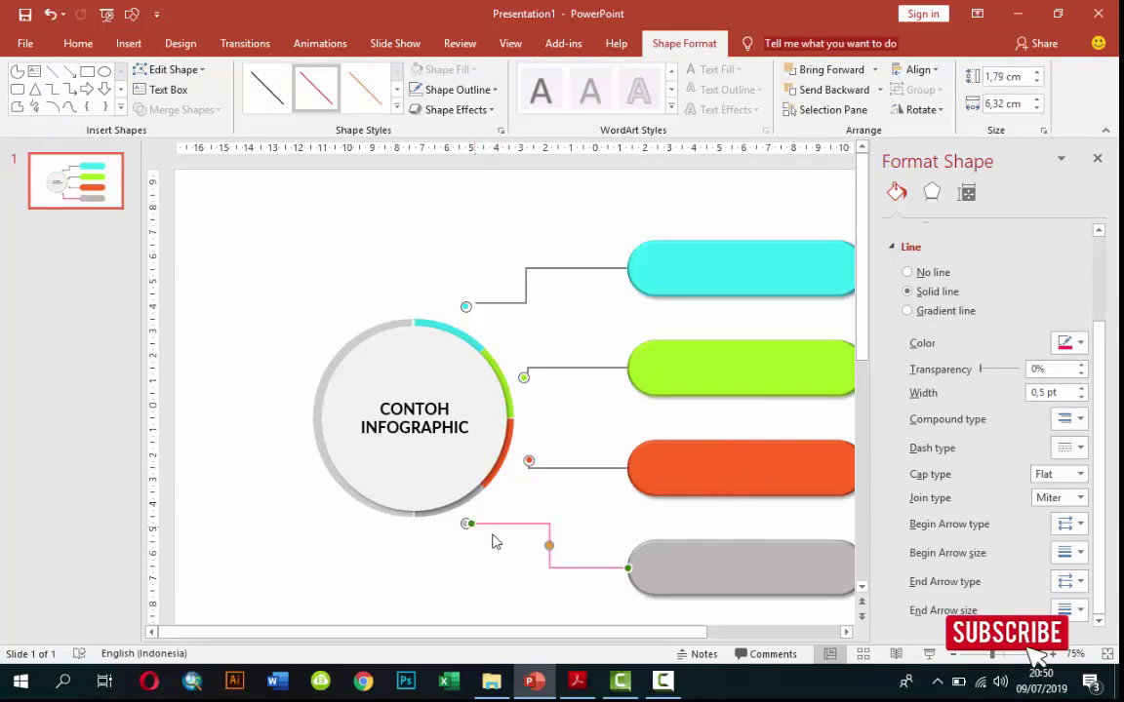
pyautogui.moveTo(549, 547); pyautogui.dragTo(531, 548)
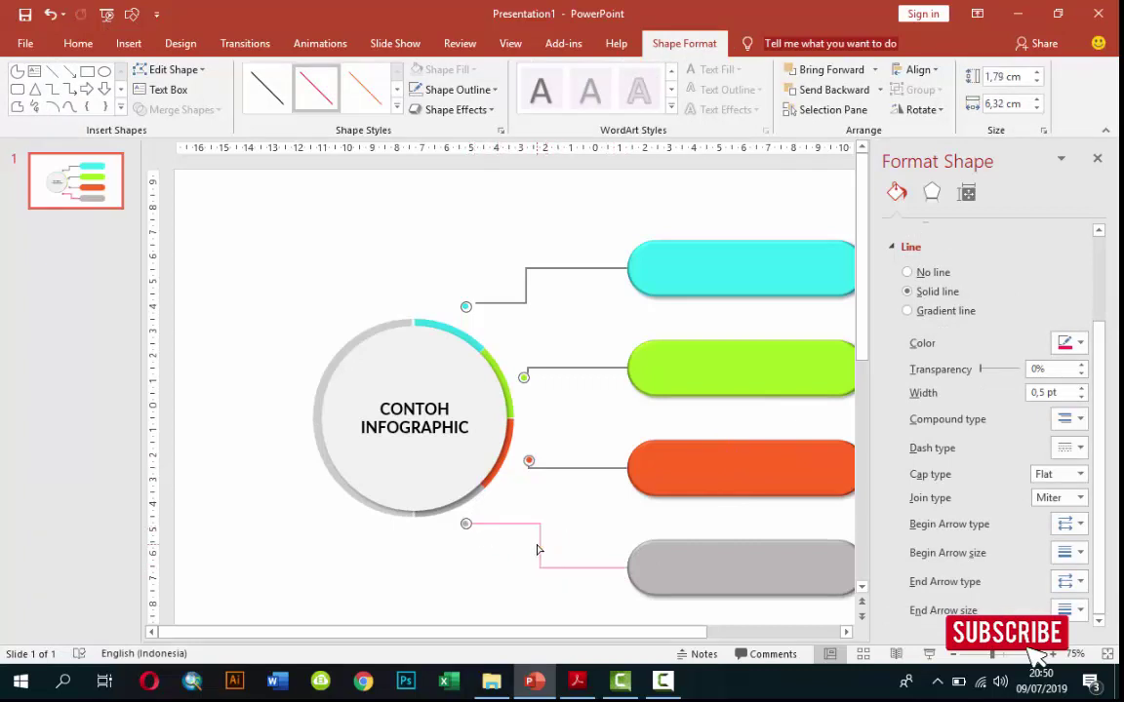
# - Make the new connector 1.5 pt wide and gray, then check the linked markers
pyautogui.click(1080, 388)
pyautogui.click(1081, 392)
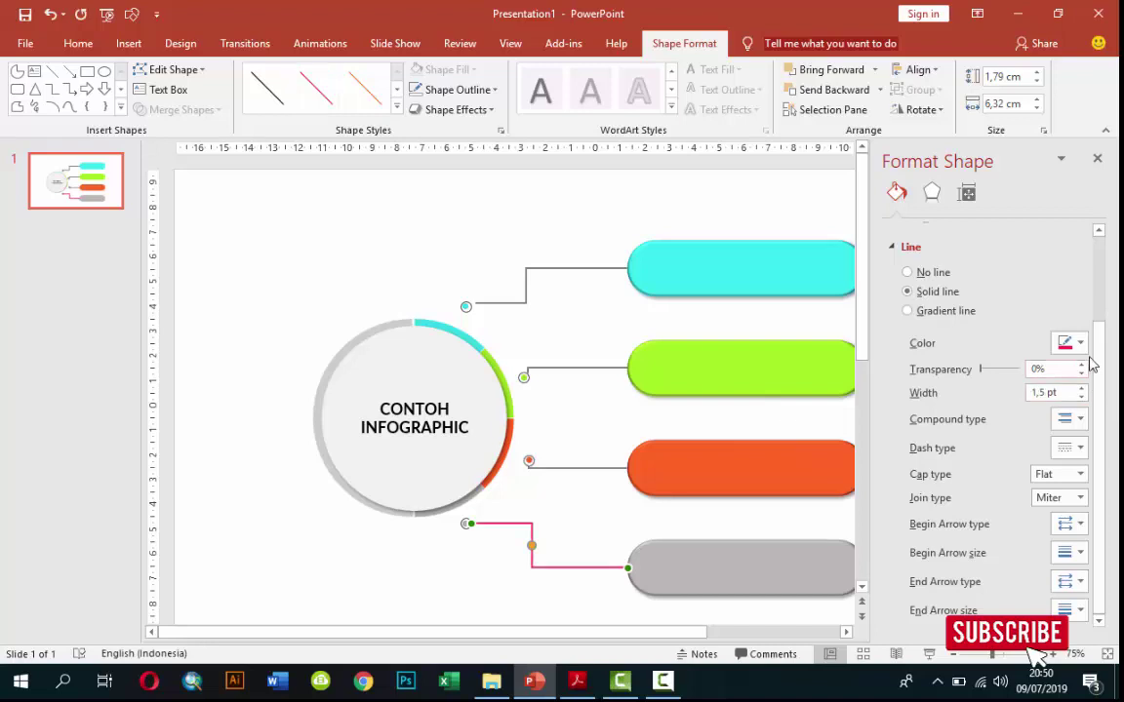
pyautogui.click(1073, 343)
pyautogui.click(990, 402)
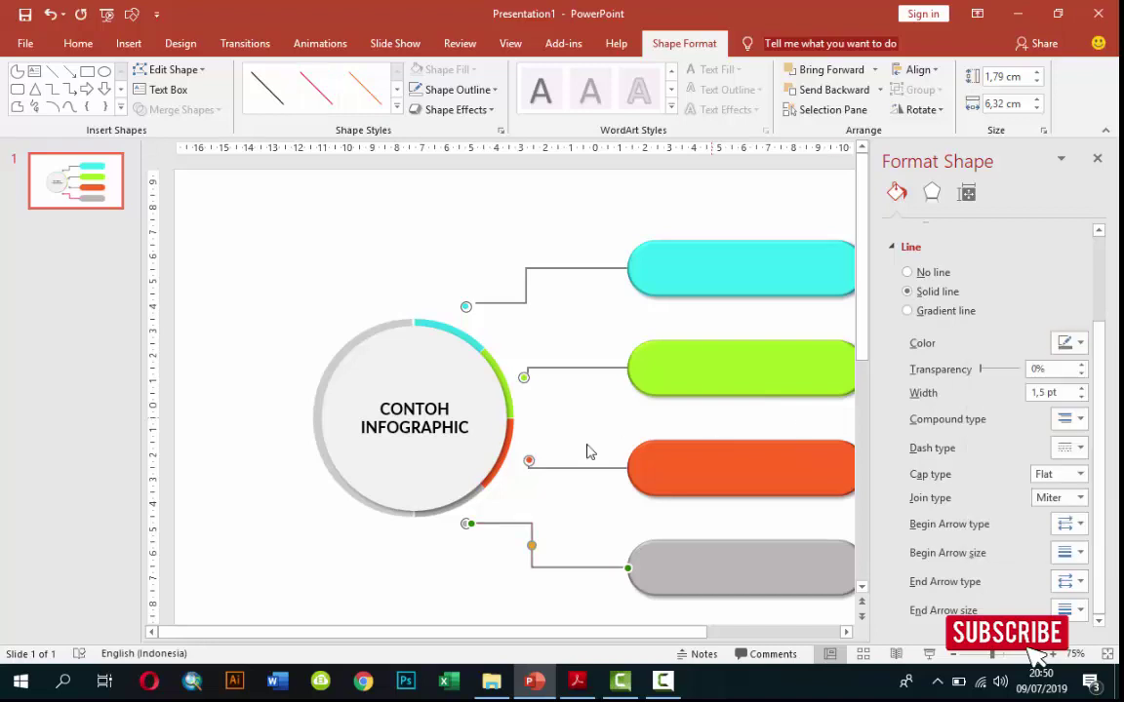
pyautogui.click(341, 278)
pyautogui.keyDown('ctrl'); pyautogui.scroll(-1, 717, 408); pyautogui.keyUp('ctrl')
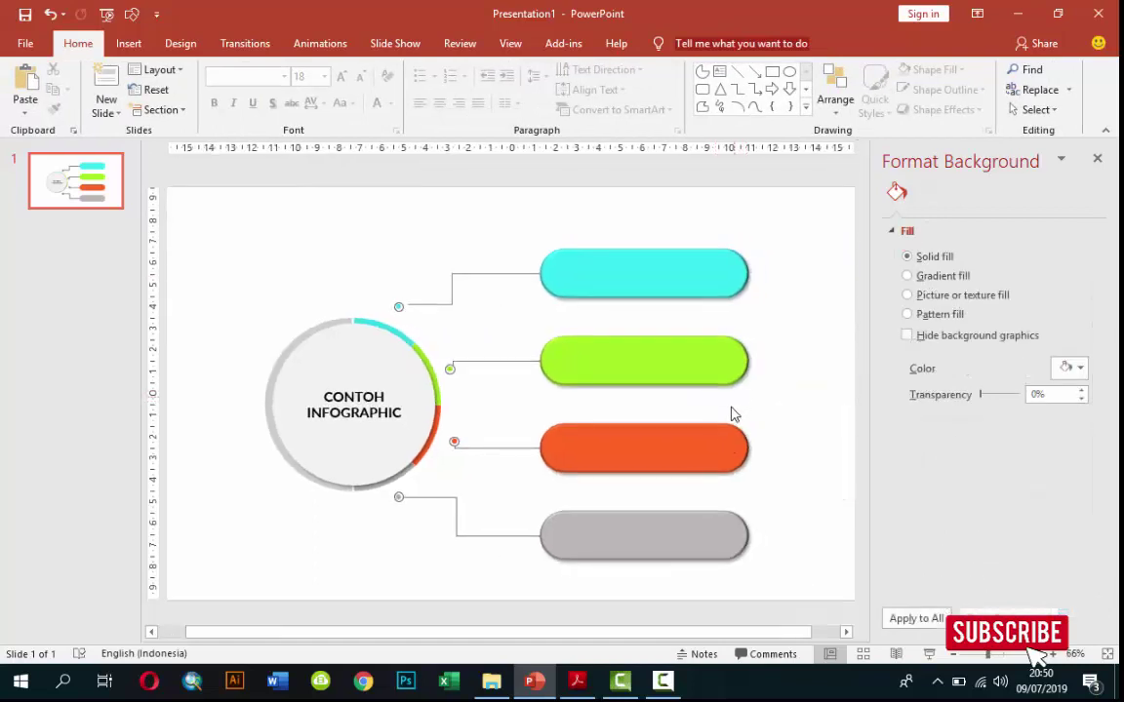
pyautogui.keyDown('ctrl'); pyautogui.scroll(3, 721, 449); pyautogui.keyUp('ctrl')
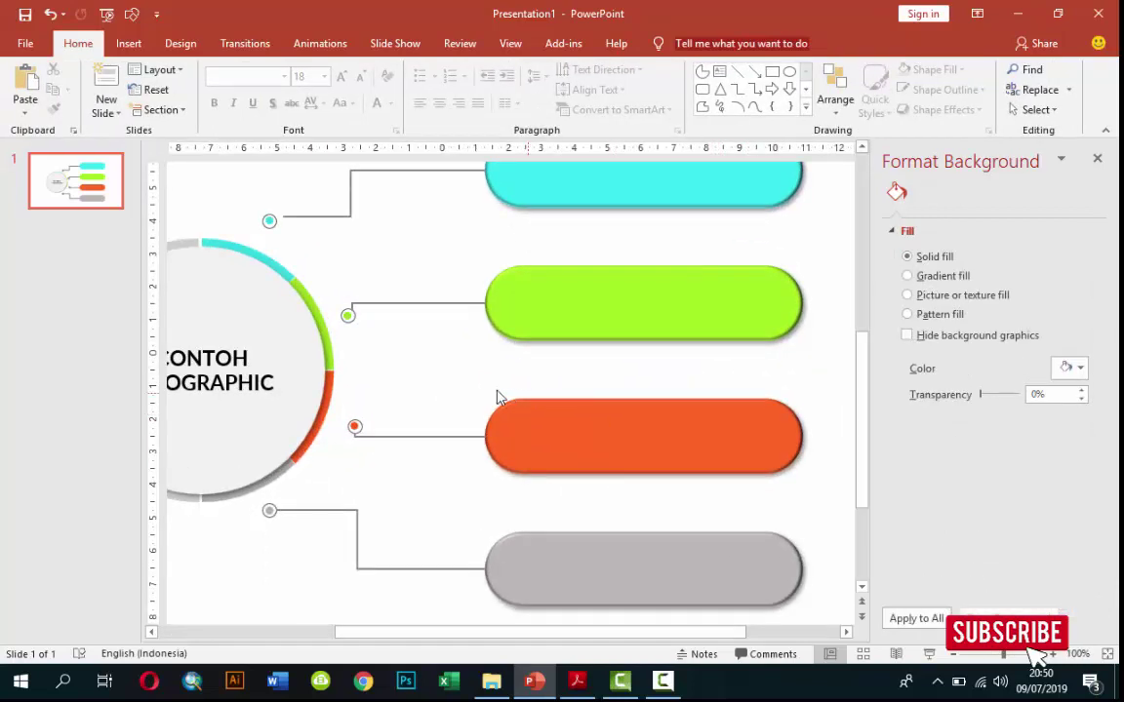
pyautogui.keyDown('ctrl'); pyautogui.scroll(2, 346, 381); pyautogui.keyUp('ctrl')
pyautogui.keyDown('ctrl'); pyautogui.scroll(2, 346, 381); pyautogui.keyUp('ctrl')
pyautogui.keyDown('ctrl'); pyautogui.scroll(-2, 346, 383); pyautogui.keyUp('ctrl')
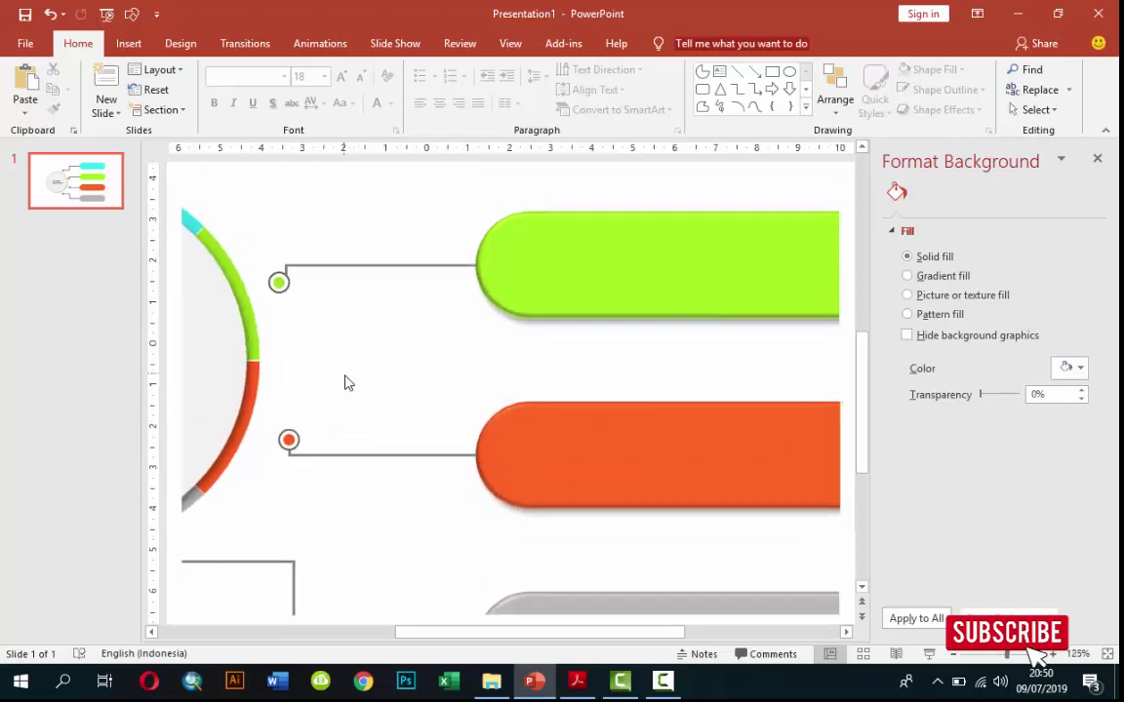
pyautogui.keyDown('ctrl'); pyautogui.scroll(-2, 346, 384); pyautogui.keyUp('ctrl')
pyautogui.keyDown('ctrl'); pyautogui.scroll(-2, 346, 383); pyautogui.keyUp('ctrl')
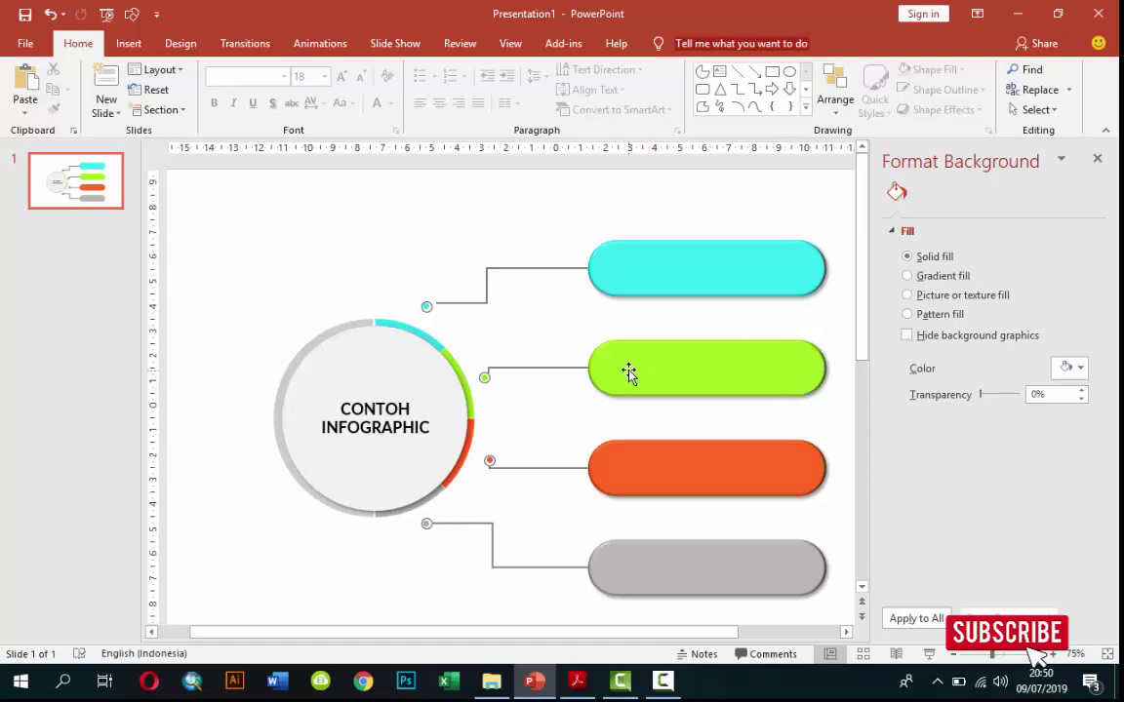
# - Draw a small white 1,31 cm circle with no outline at the cyan bar's left end
pyautogui.click(131, 46)
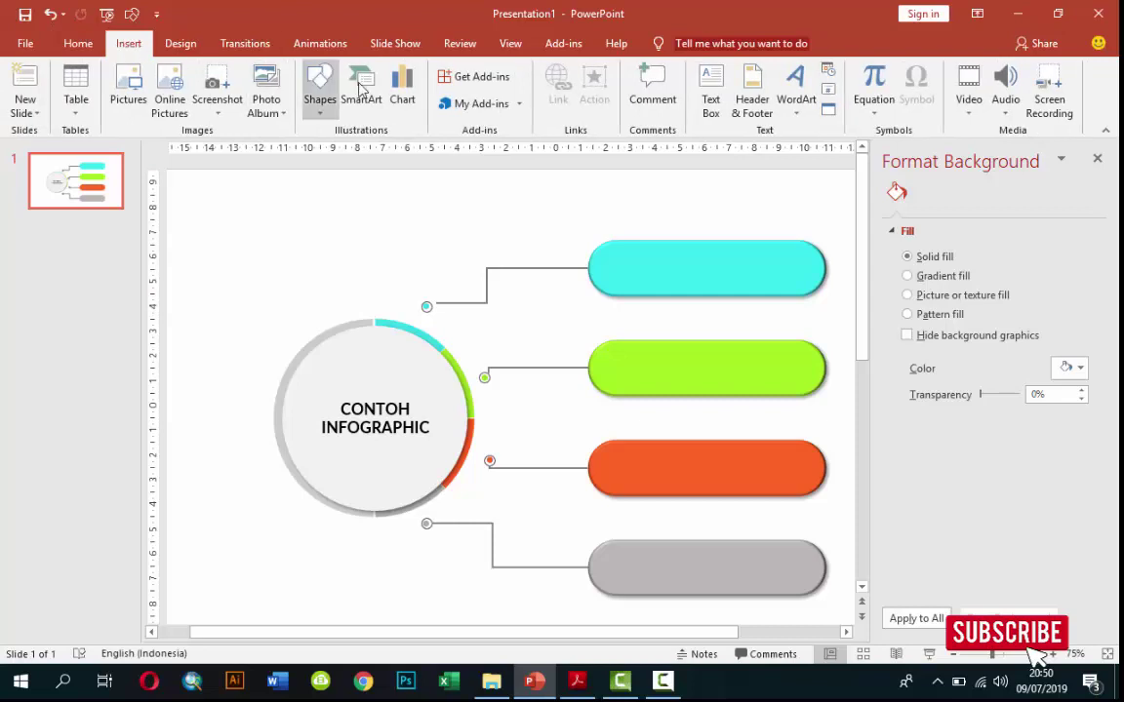
pyautogui.click(330, 98)
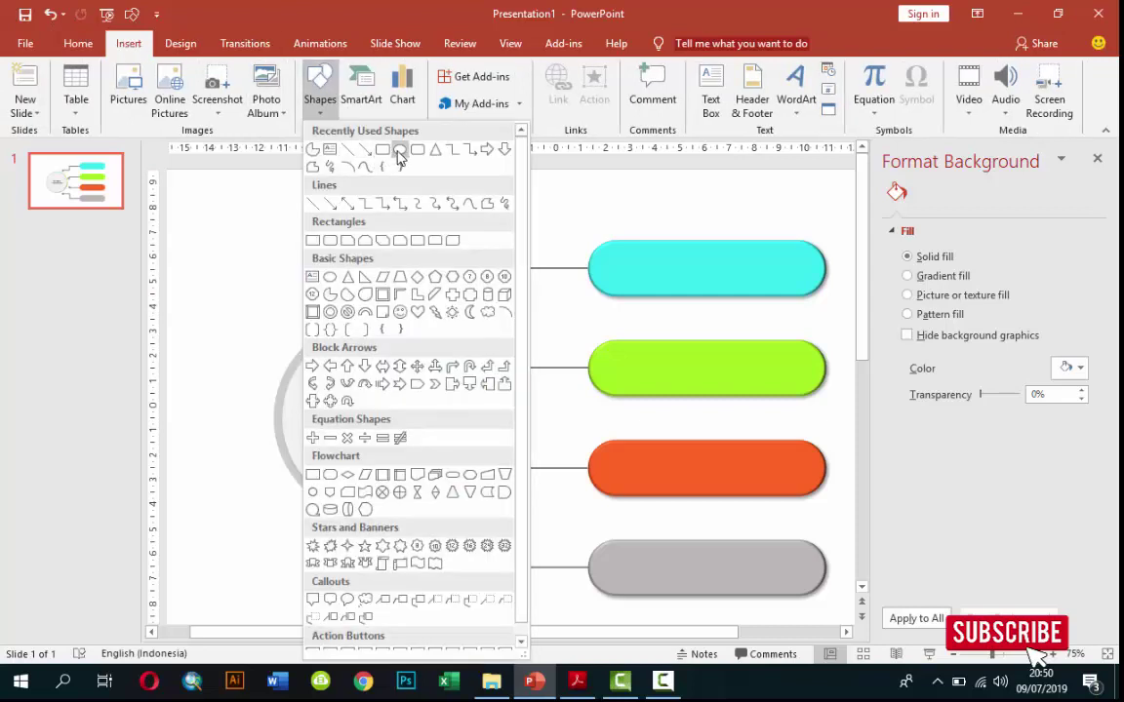
pyautogui.click(357, 145)
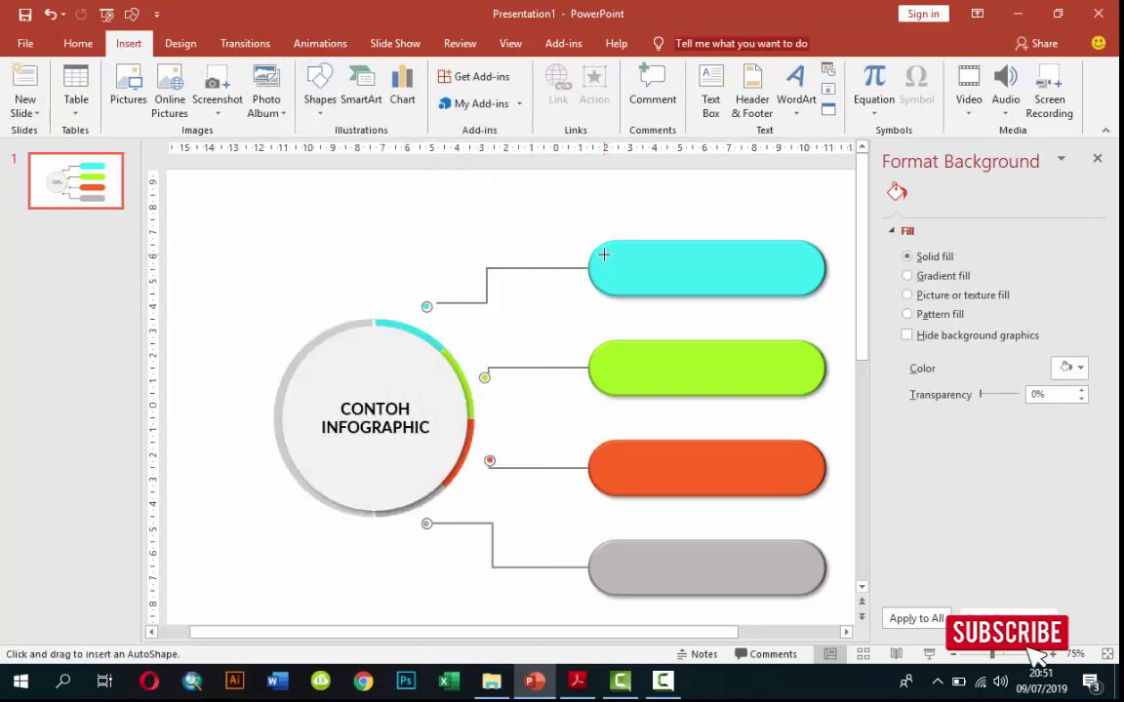
pyautogui.moveTo(619, 266); pyautogui.dragTo(639, 289)
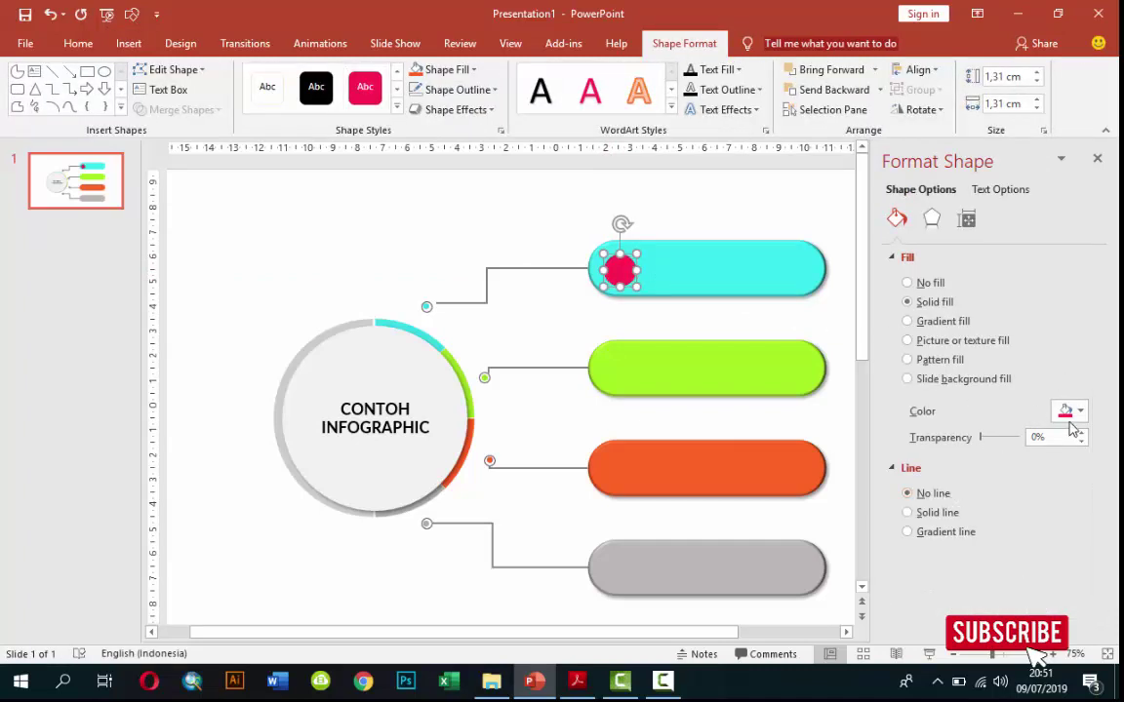
pyautogui.click(1070, 411)
pyautogui.click(909, 446)
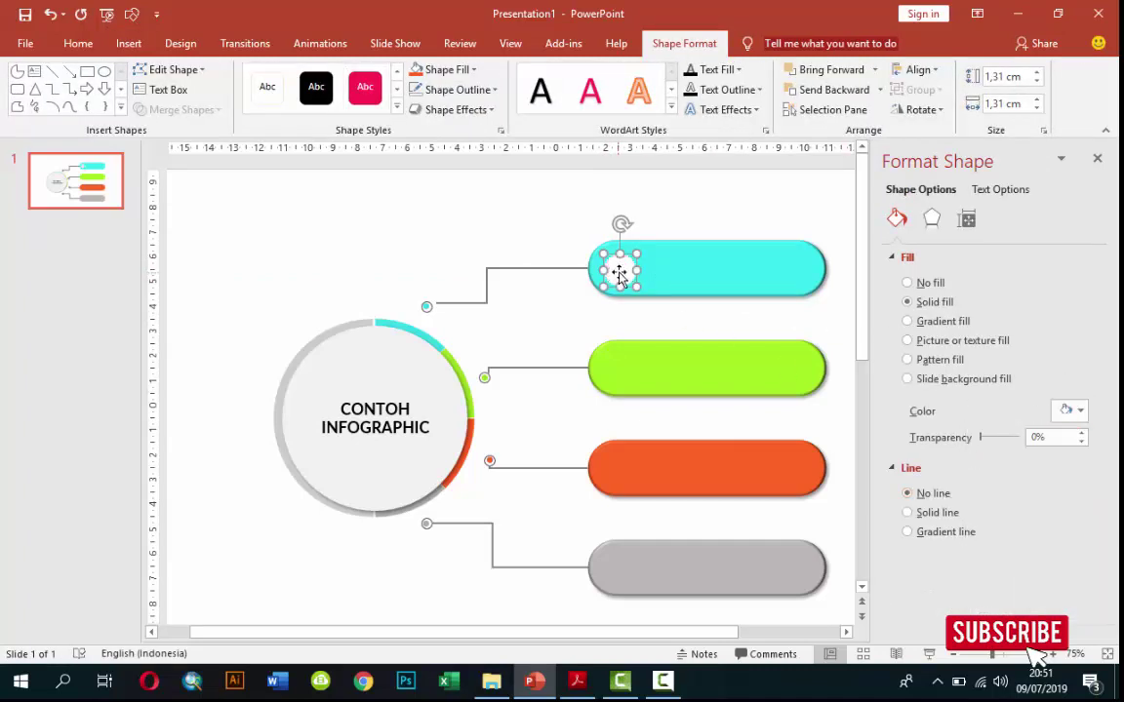
pyautogui.moveTo(618, 266); pyautogui.dragTo(611, 267)
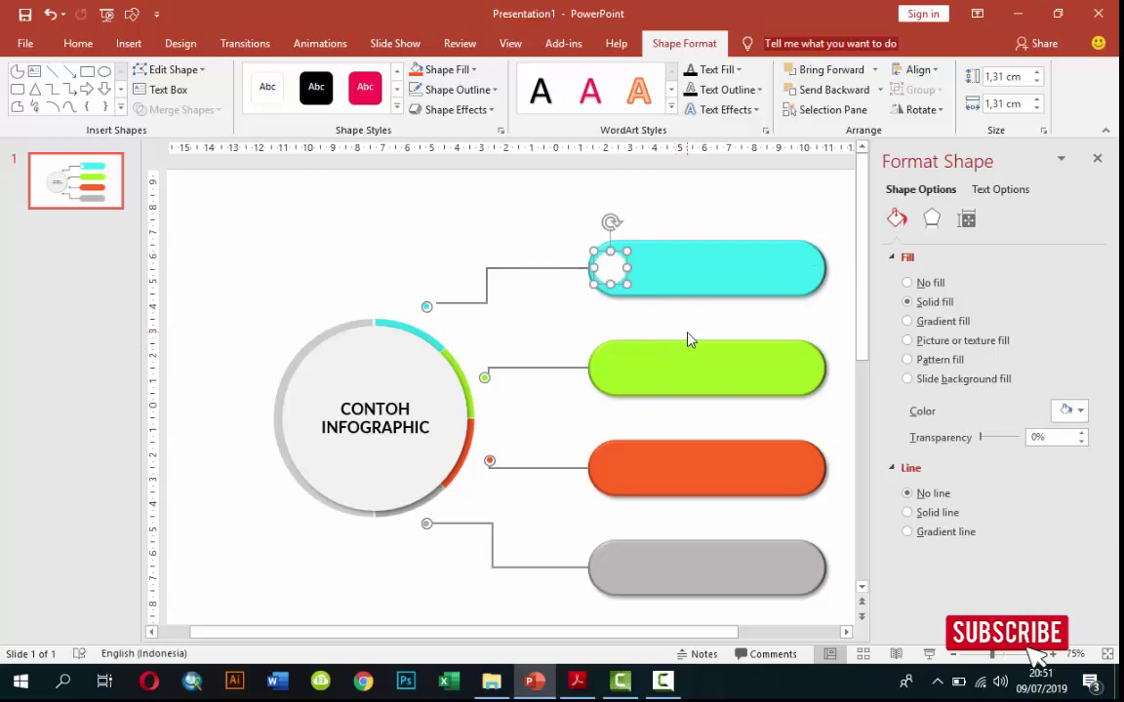
# - Give the white circle an Outer shadow preset
pyautogui.click(931, 220)
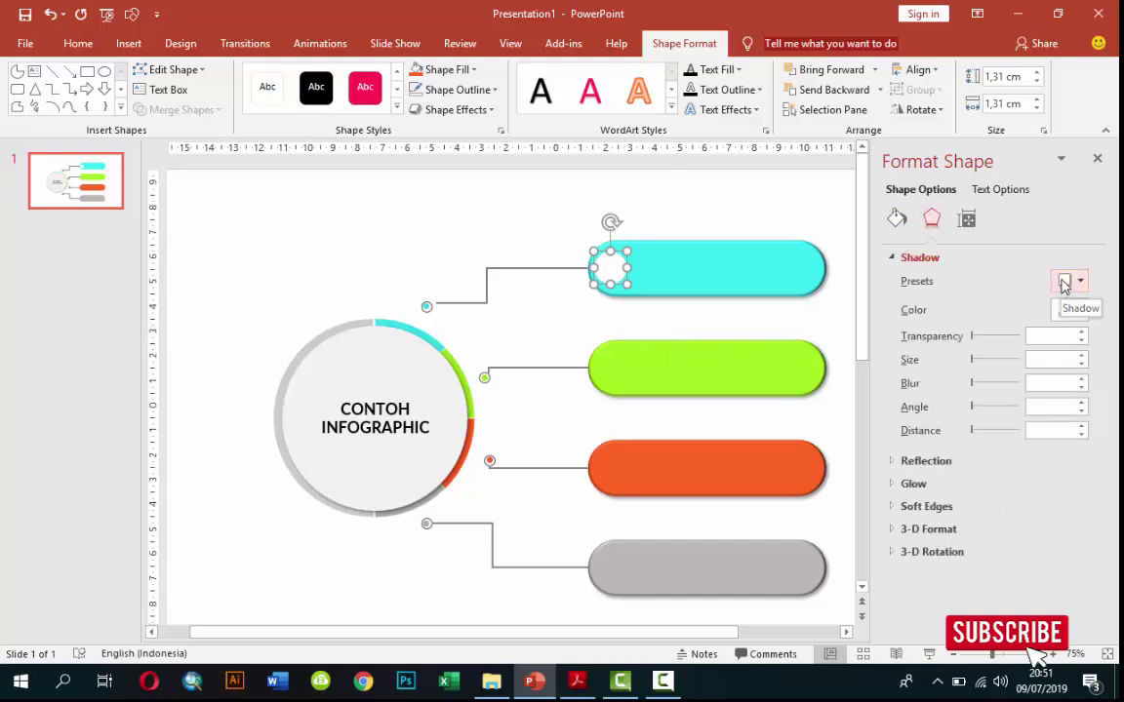
pyautogui.click(1064, 281)
pyautogui.click(973, 401)
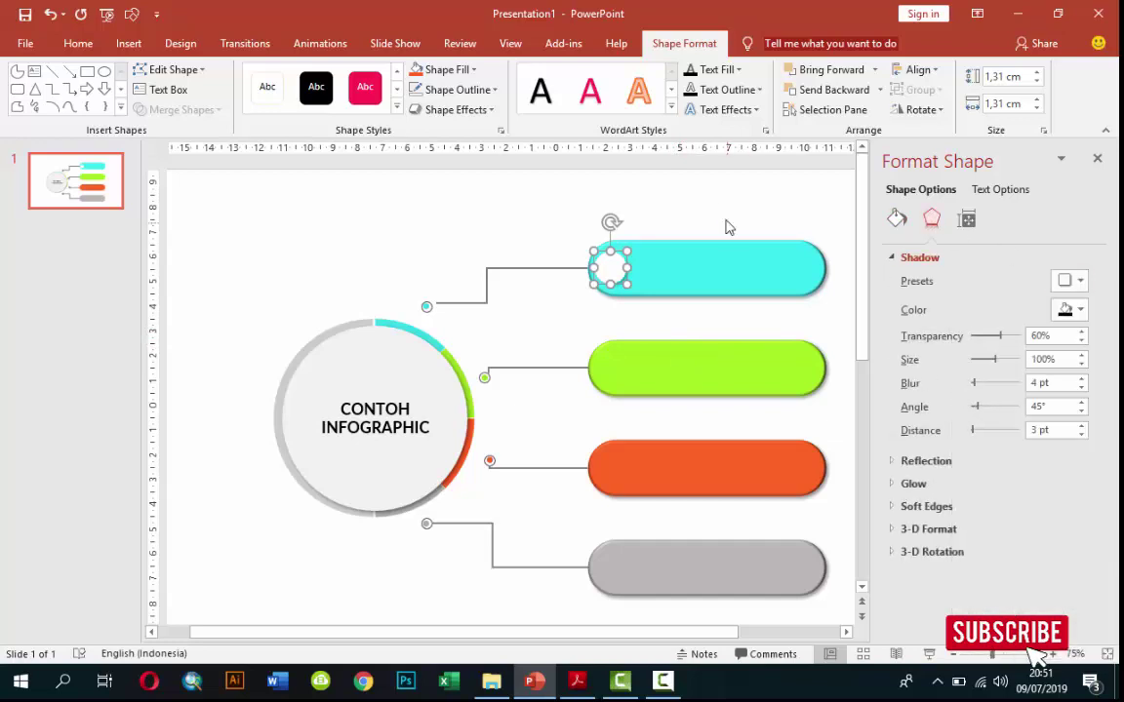
pyautogui.click(726, 227)
# - Place copies of the shadowed circle at the left ends of the remaining bars
pyautogui.click(613, 266)
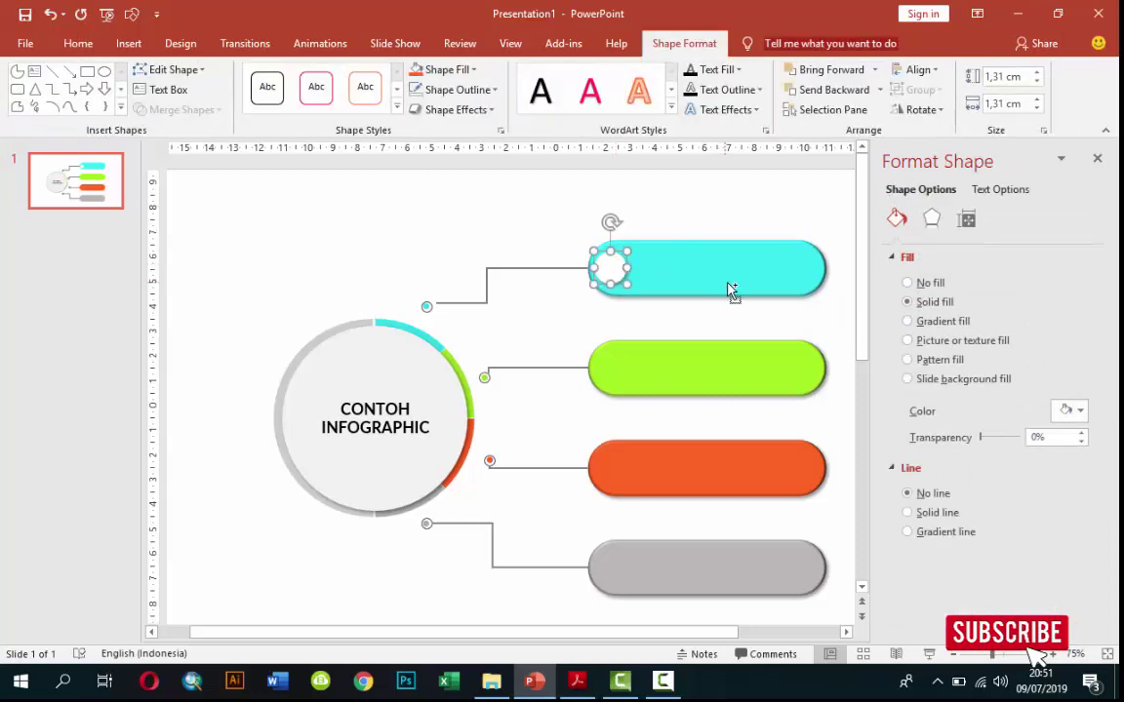
pyautogui.hotkey('ctrl', 'v')
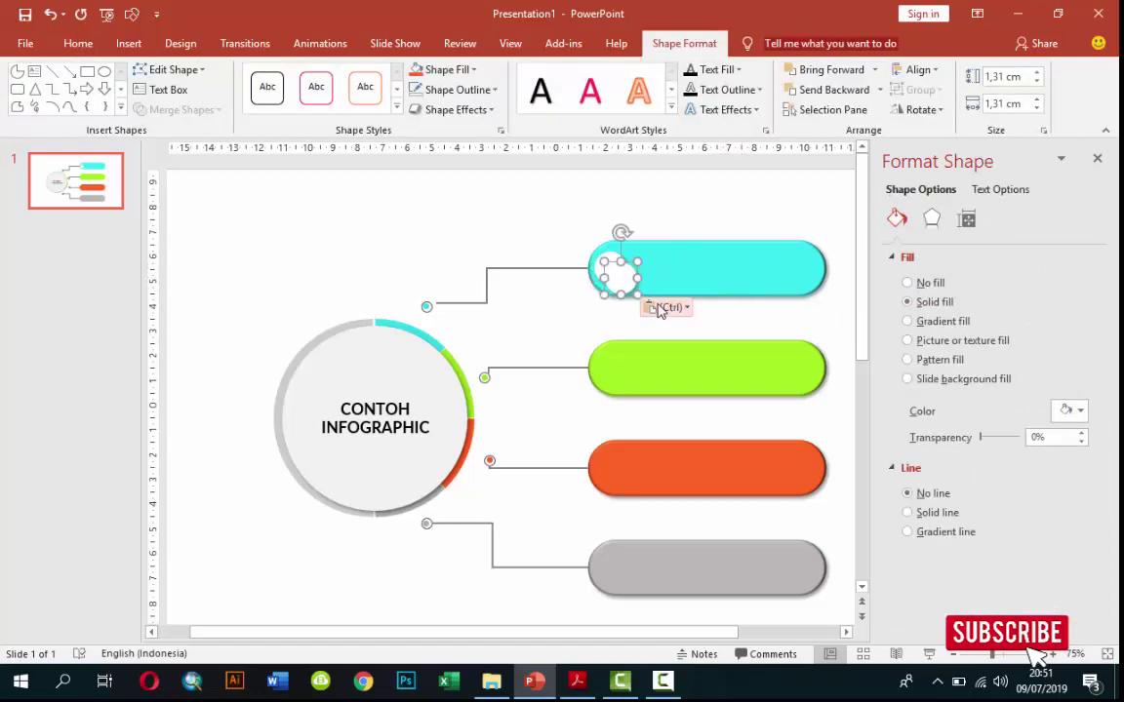
pyautogui.moveTo(619, 270); pyautogui.dragTo(608, 468)
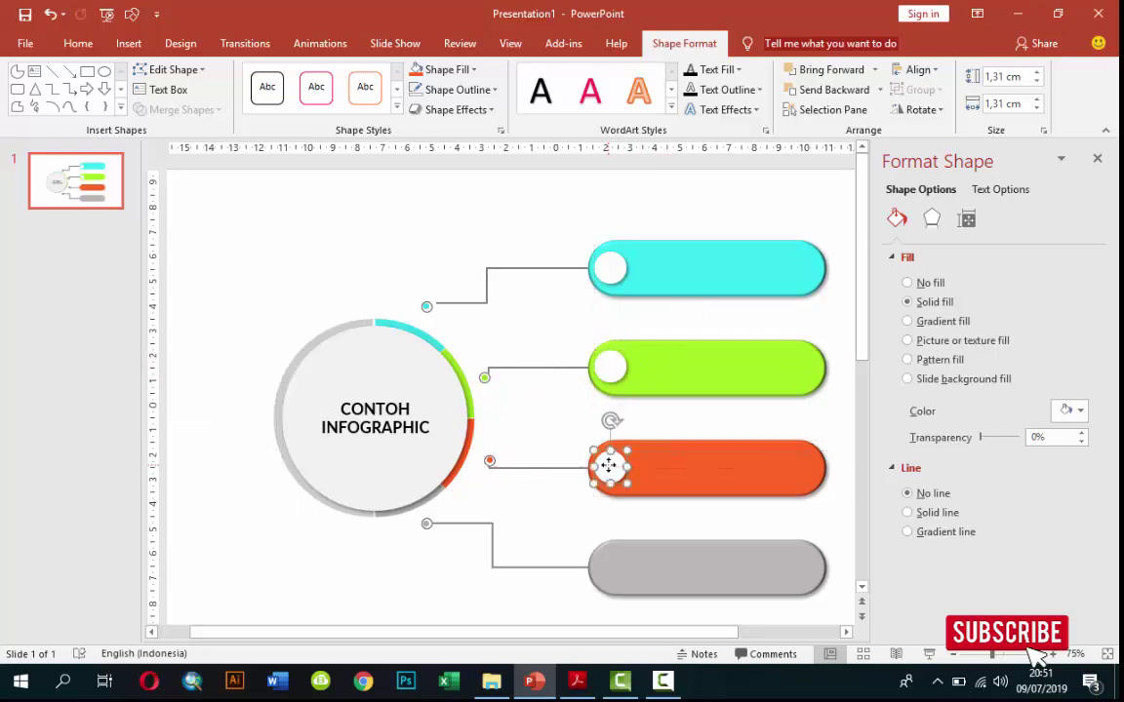
pyautogui.hotkey('ctrl', 'v')
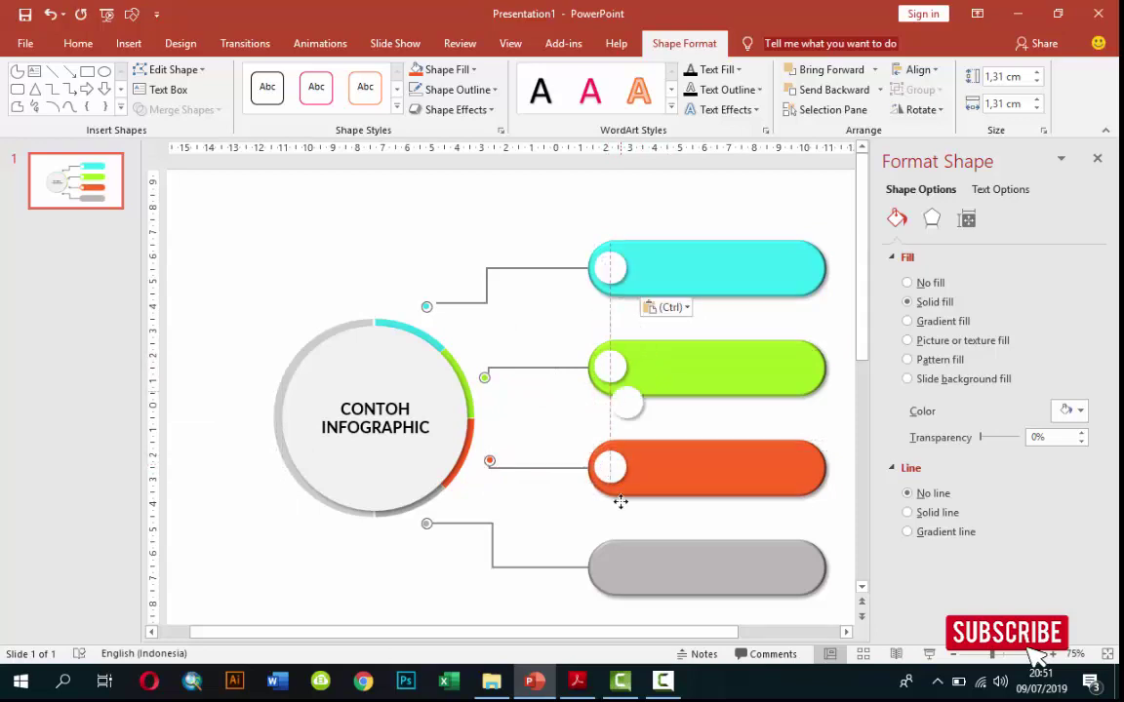
pyautogui.moveTo(610, 471); pyautogui.dragTo(608, 569)
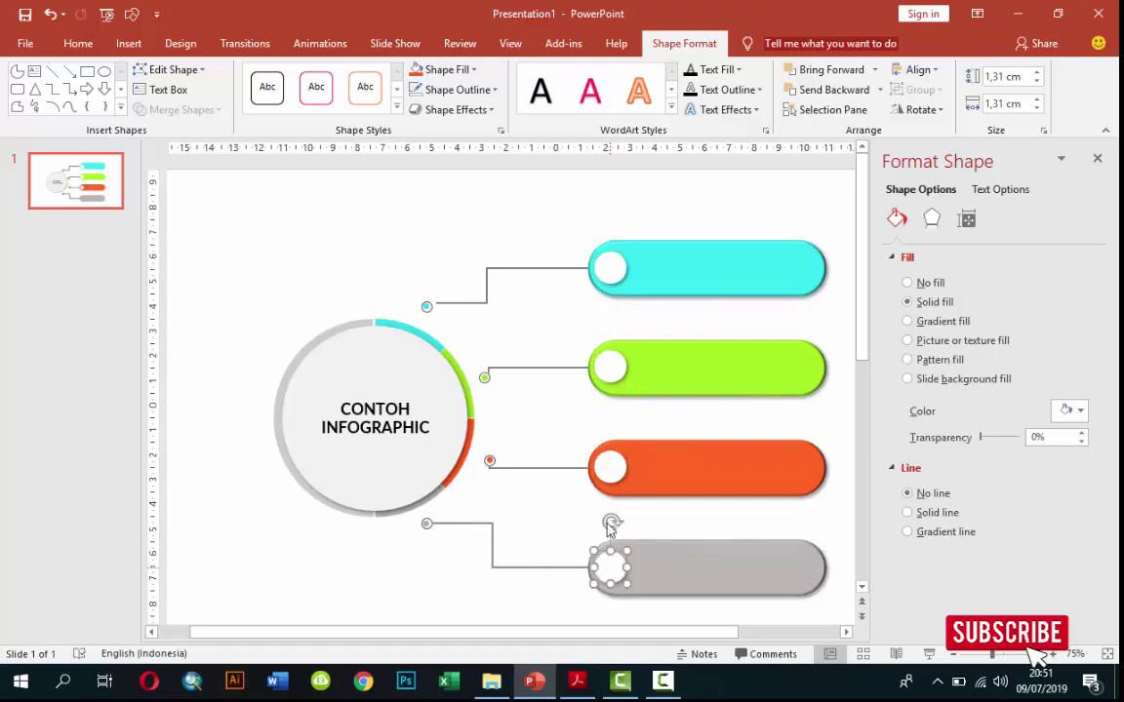
pyautogui.click(464, 274)
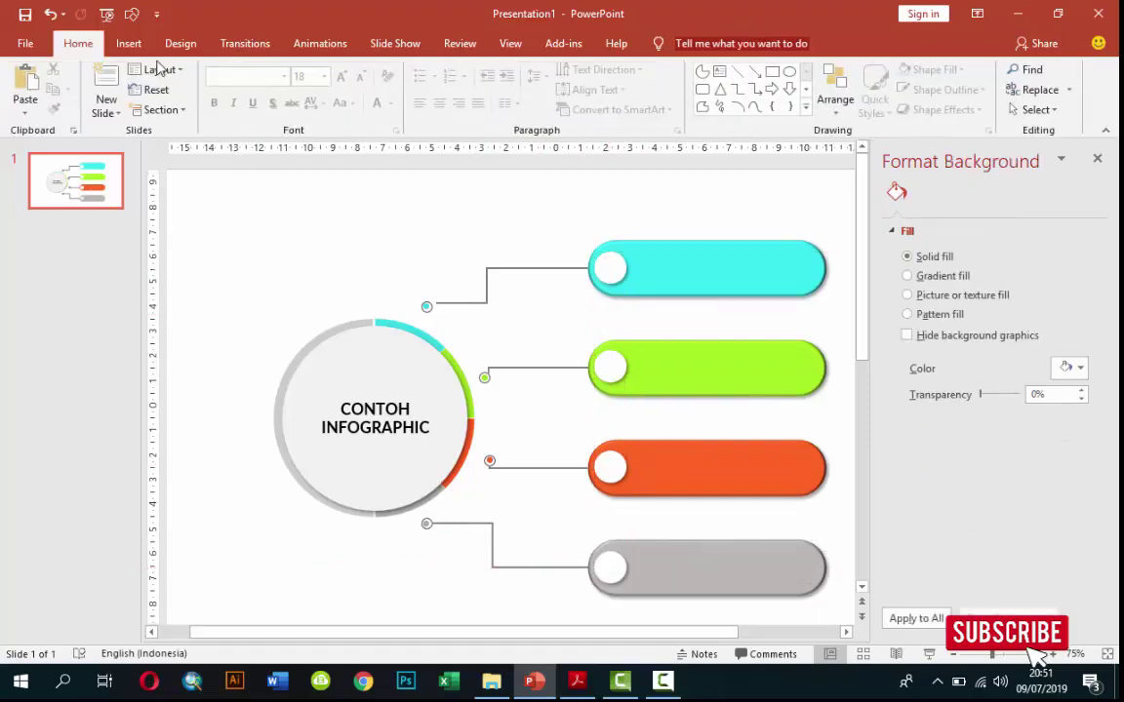
# - Add a text box containing the letter A above the diagram
pyautogui.click(128, 42)
pyautogui.click(710, 93)
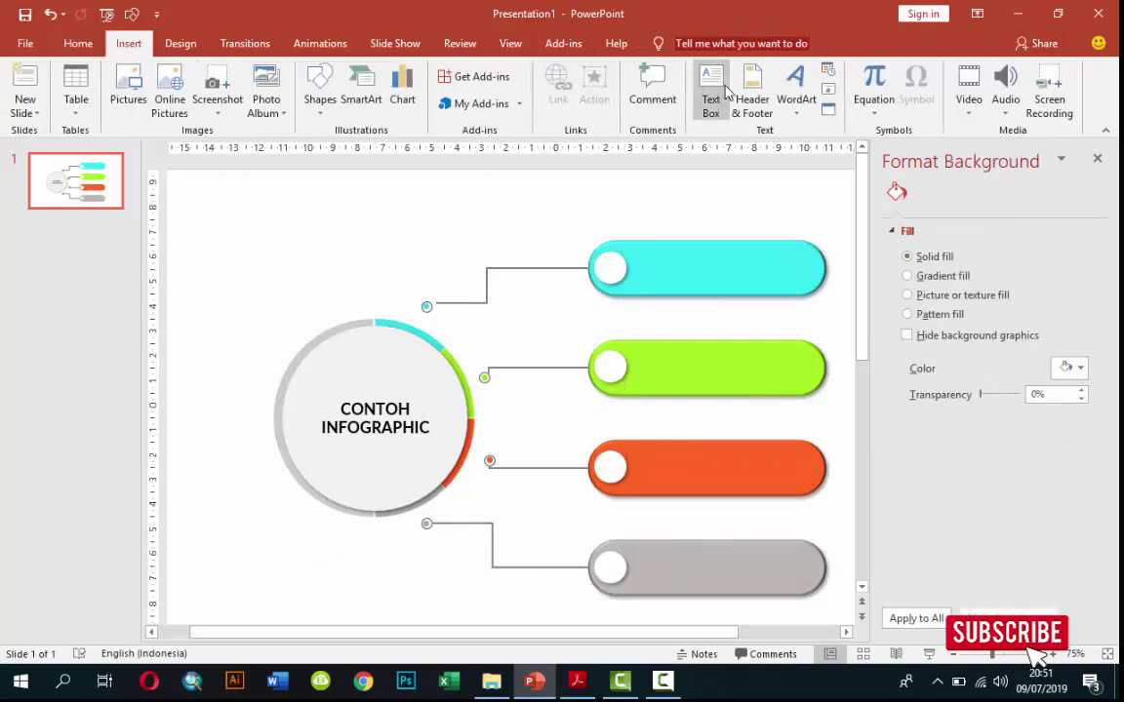
pyautogui.click(448, 203)
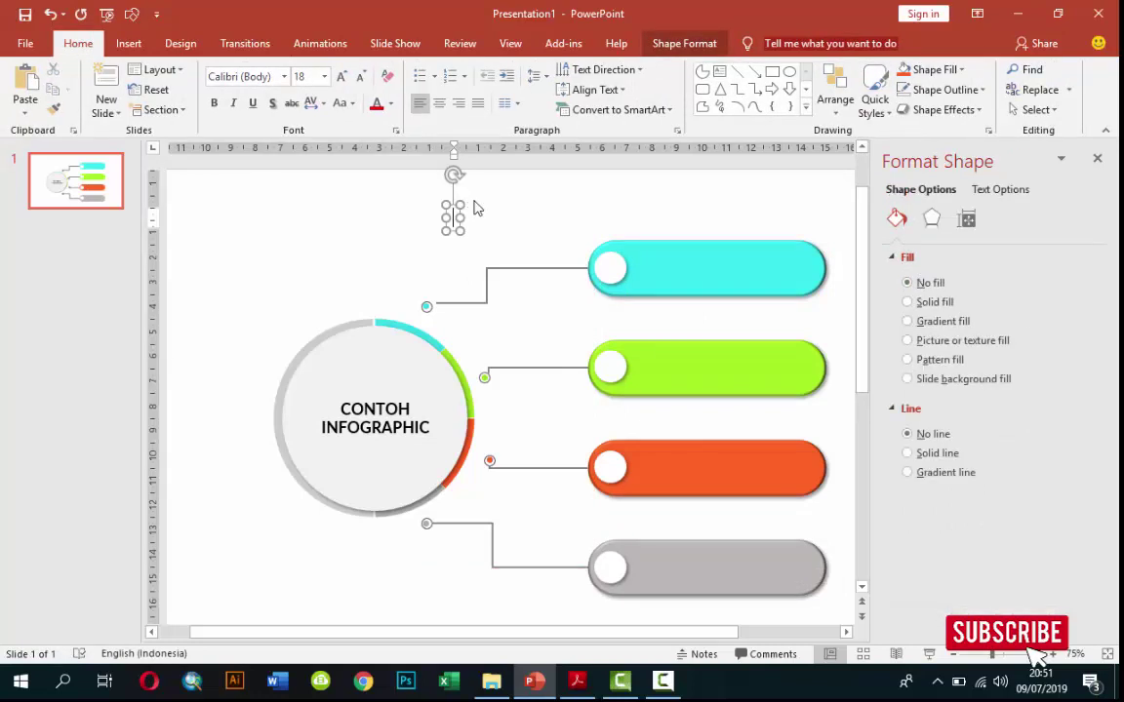
pyautogui.write('A')
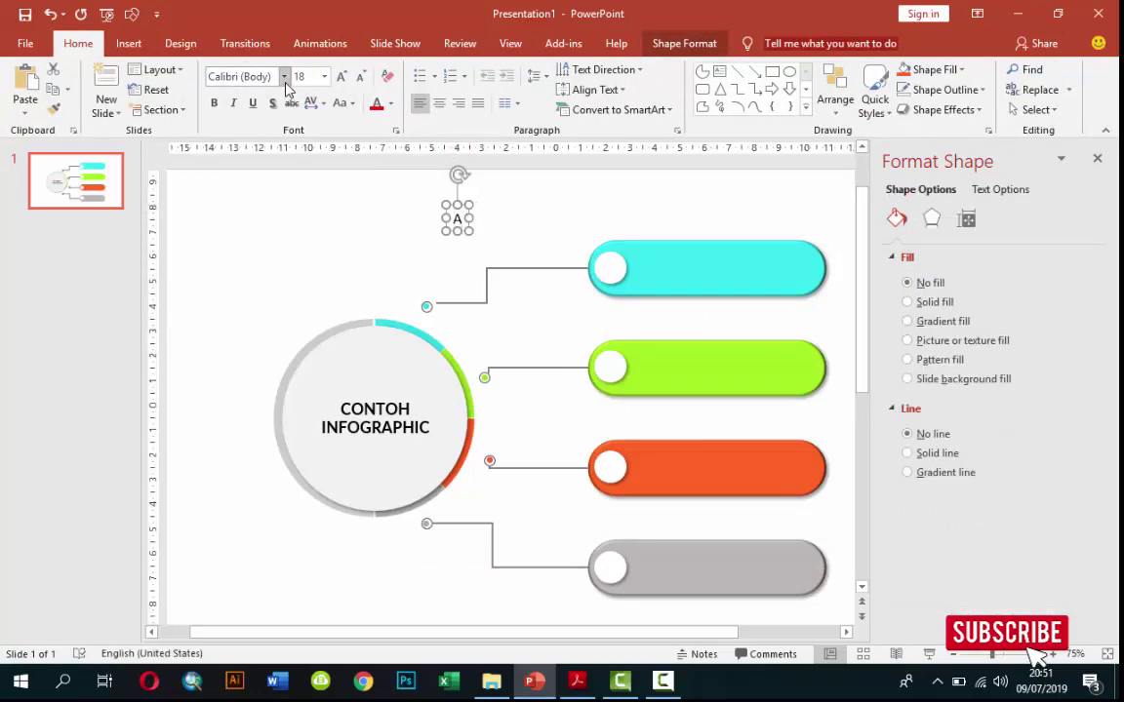
# - Set the letter A's font to Gotham Bold
pyautogui.click(283, 76)
pyautogui.click(259, 181)
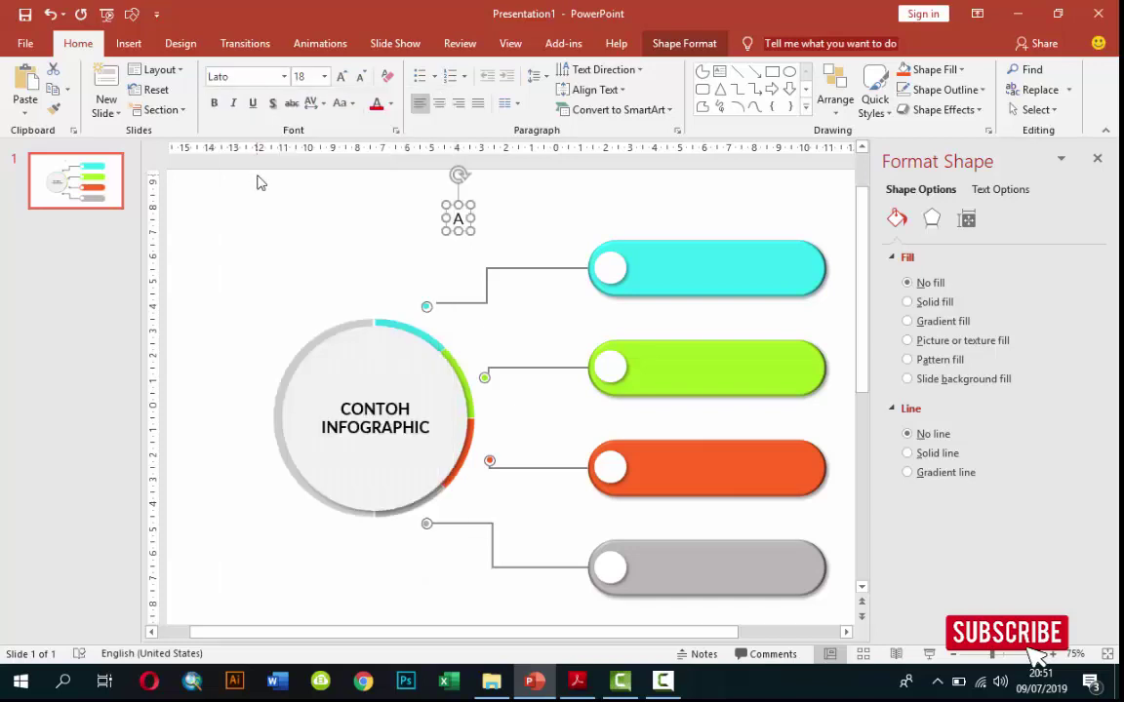
pyautogui.click(257, 76)
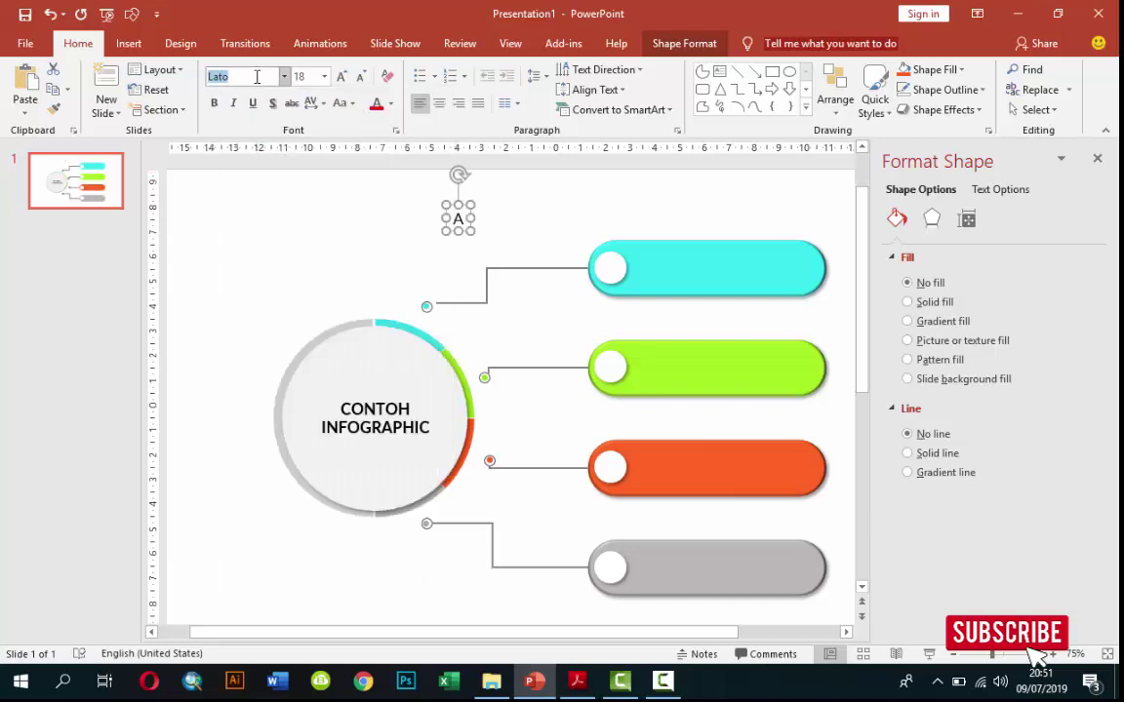
pyautogui.write('Goth')
pyautogui.press('Return')
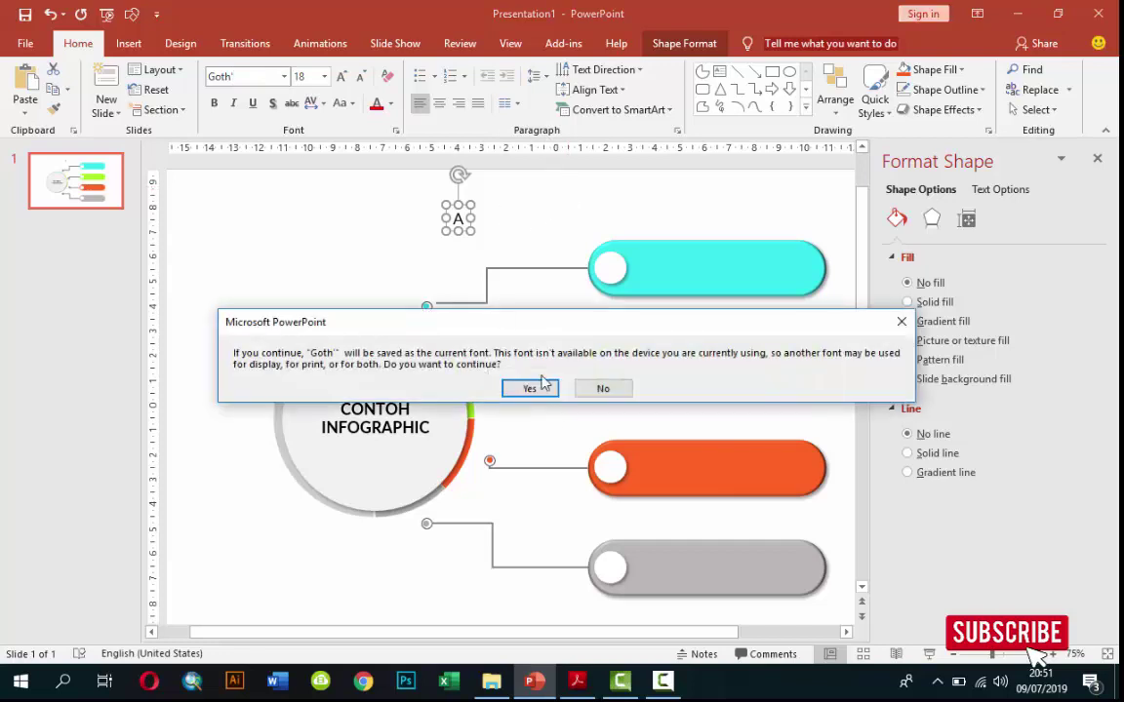
pyautogui.click(597, 389)
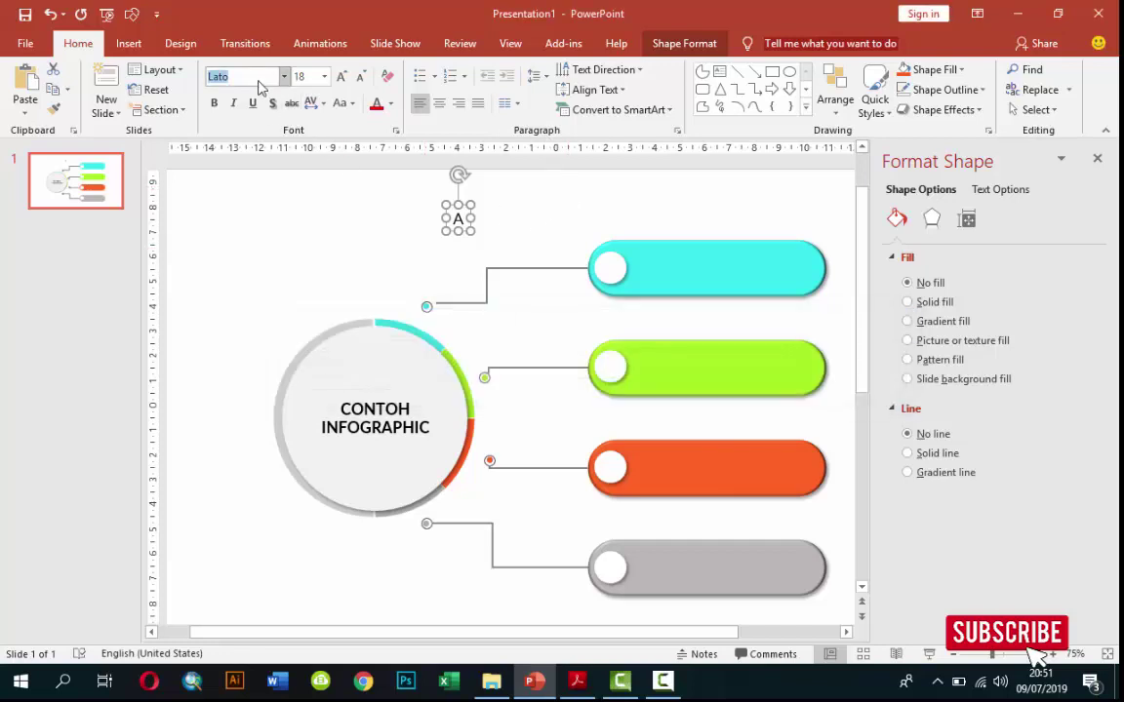
pyautogui.write('Gotham Bold')
pyautogui.press('Return')
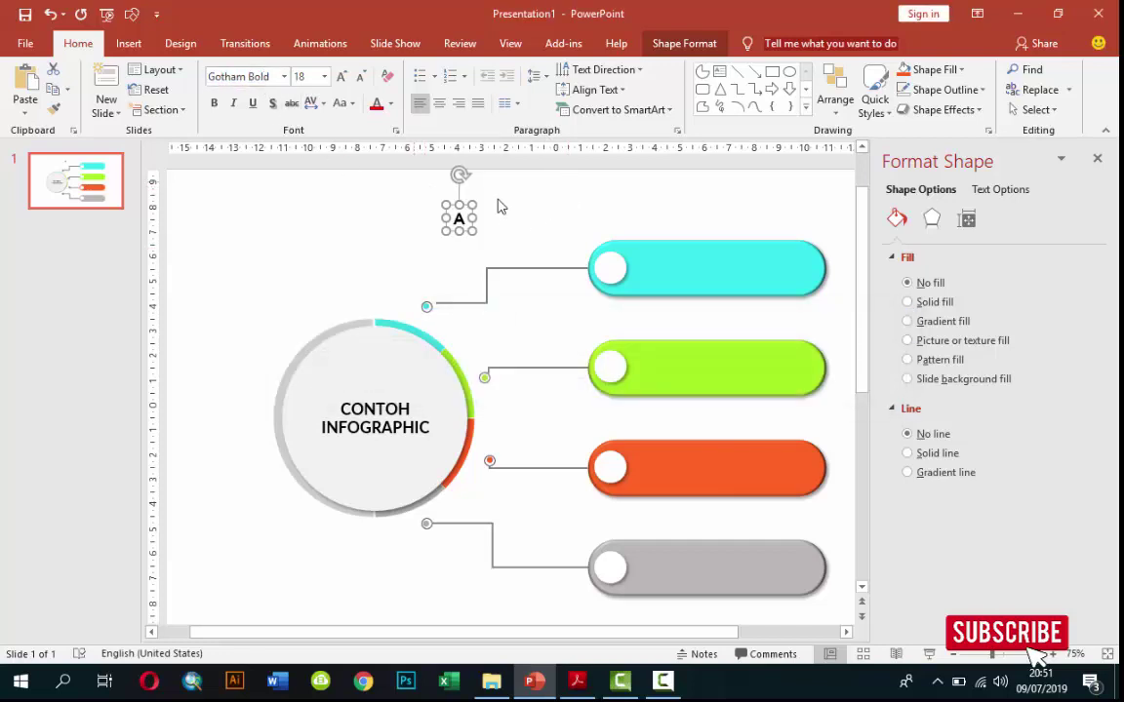
# - Make the A 24 pt and centre it on the cyan bar's circle
pyautogui.moveTo(472, 214); pyautogui.dragTo(622, 255)
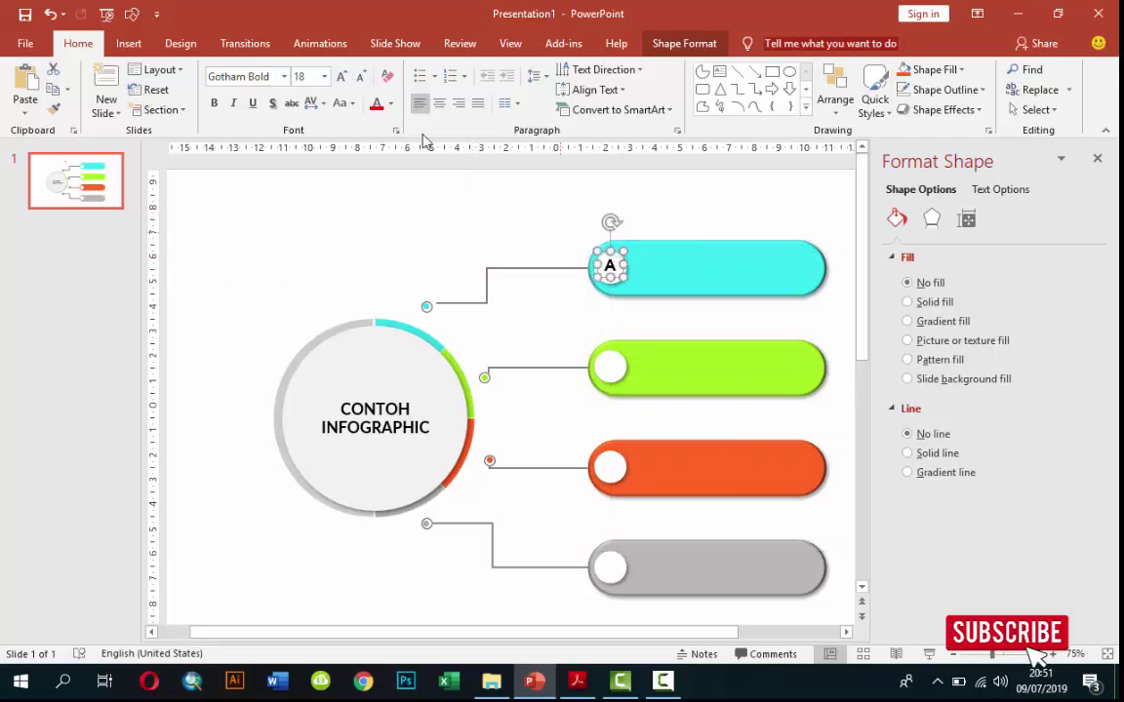
pyautogui.click(324, 76)
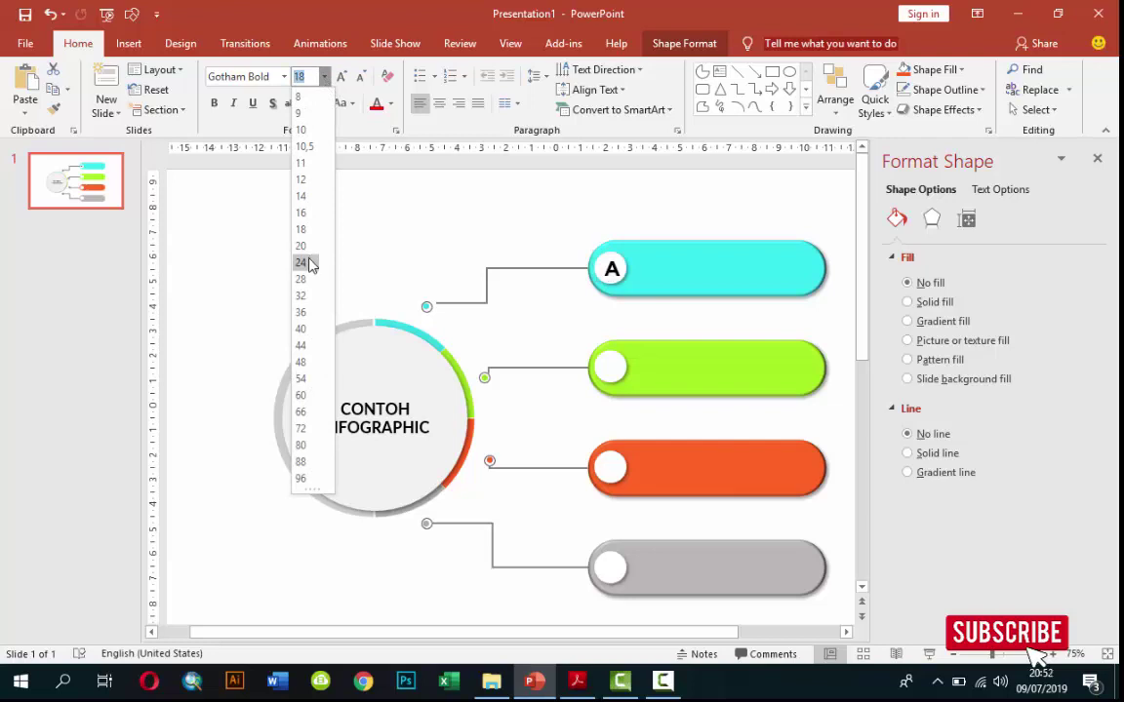
pyautogui.click(308, 262)
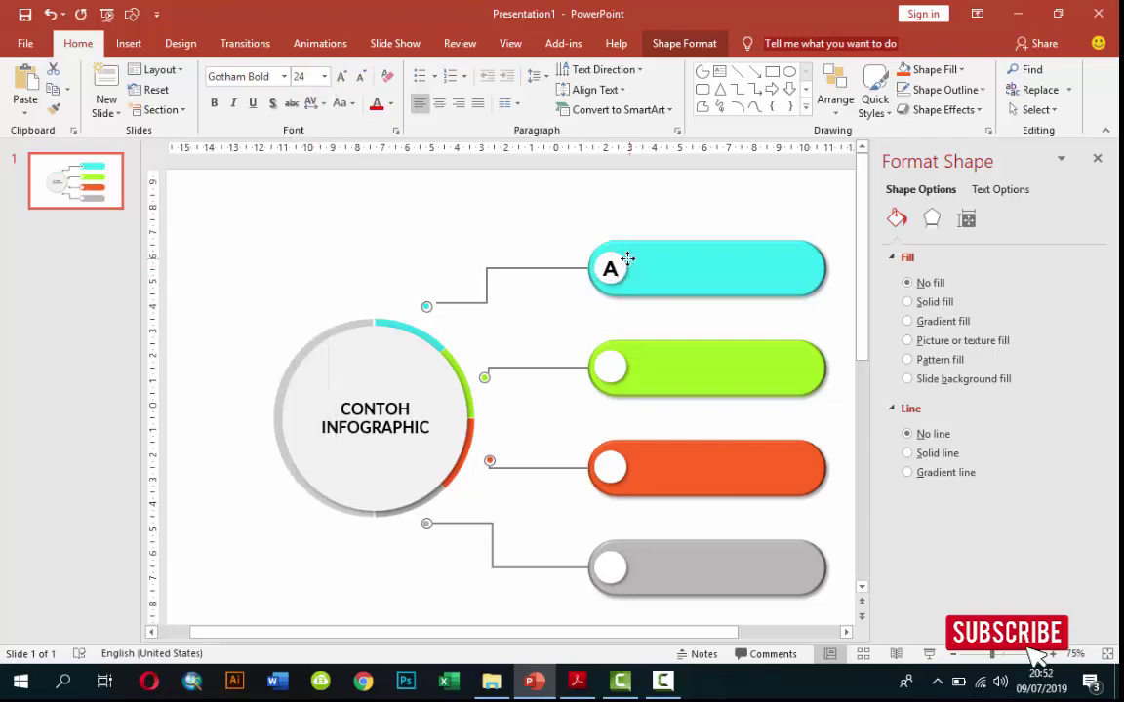
pyautogui.moveTo(629, 261); pyautogui.dragTo(626, 258)
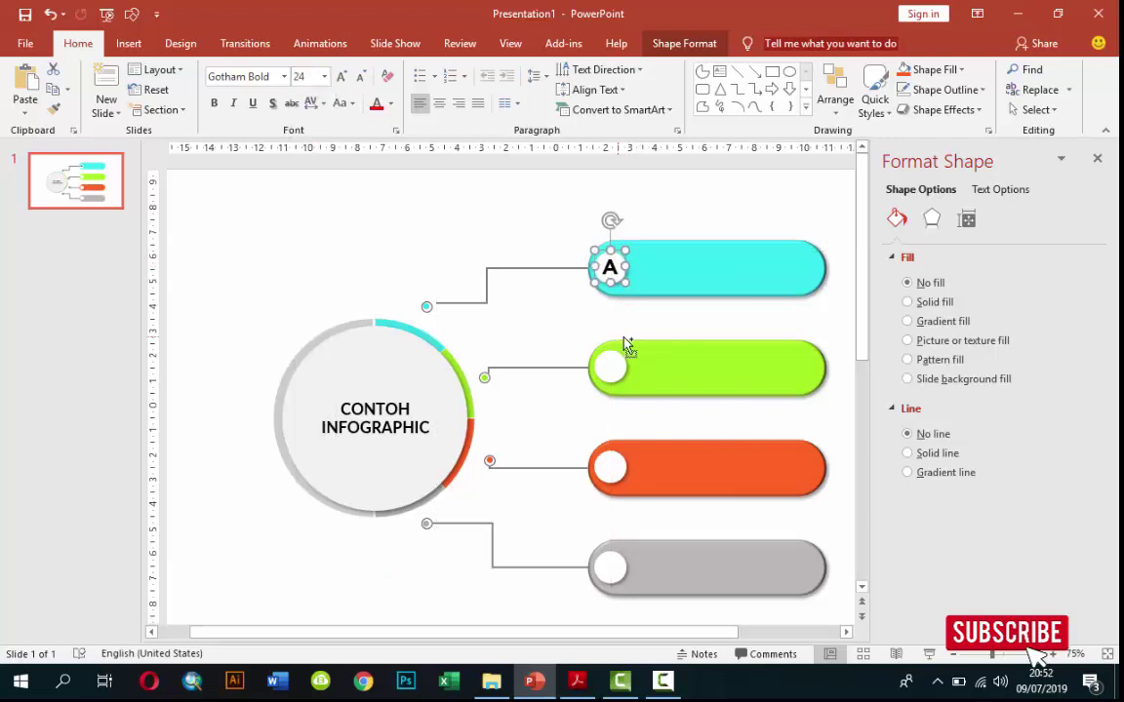
# - Duplicate the A label onto the green, orange and grey bar circles
pyautogui.hotkey('ctrl', 'd')
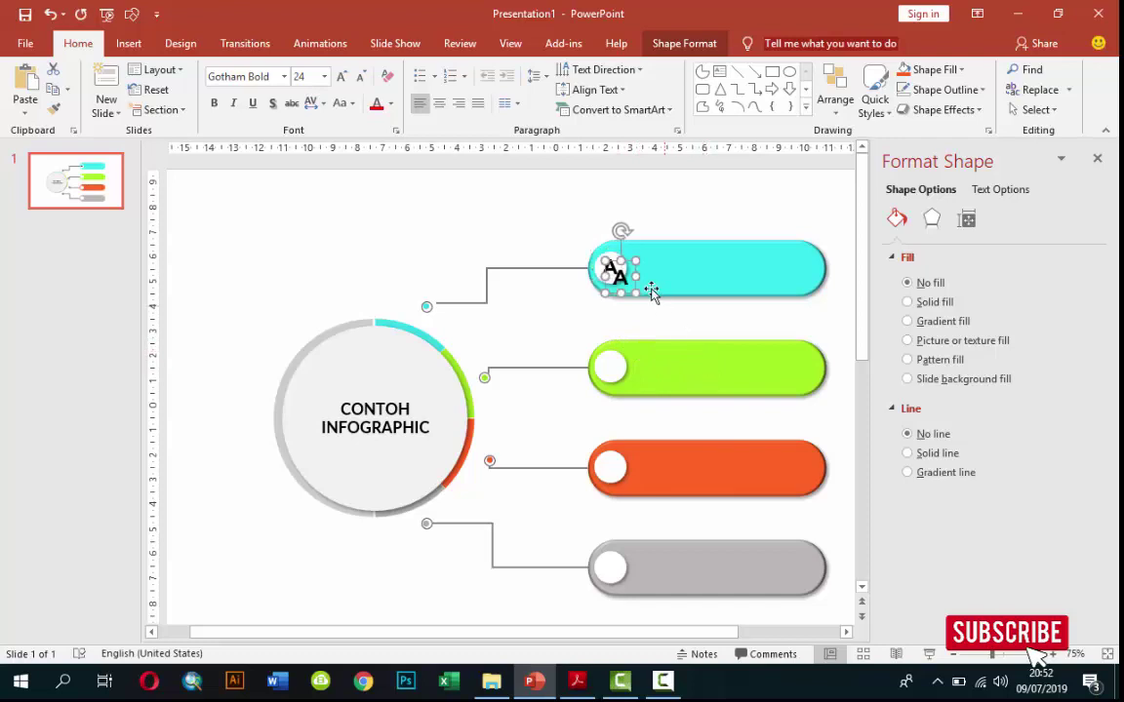
pyautogui.moveTo(634, 277); pyautogui.dragTo(624, 353)
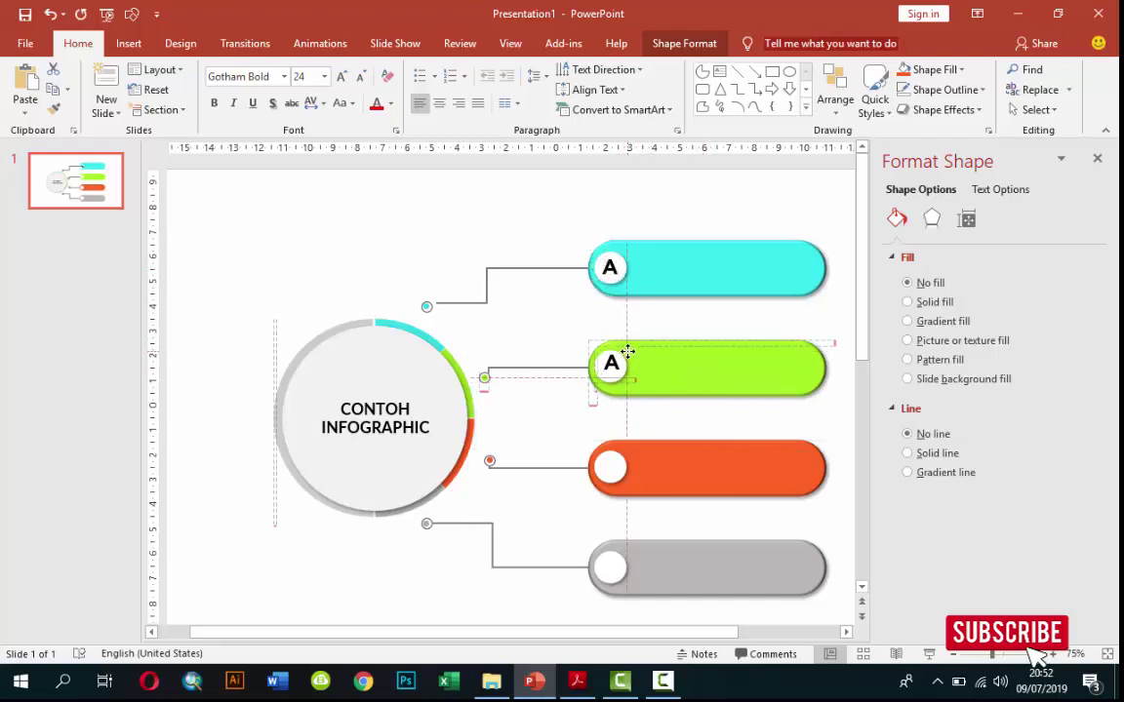
pyautogui.hotkey('ctrl', 'd')
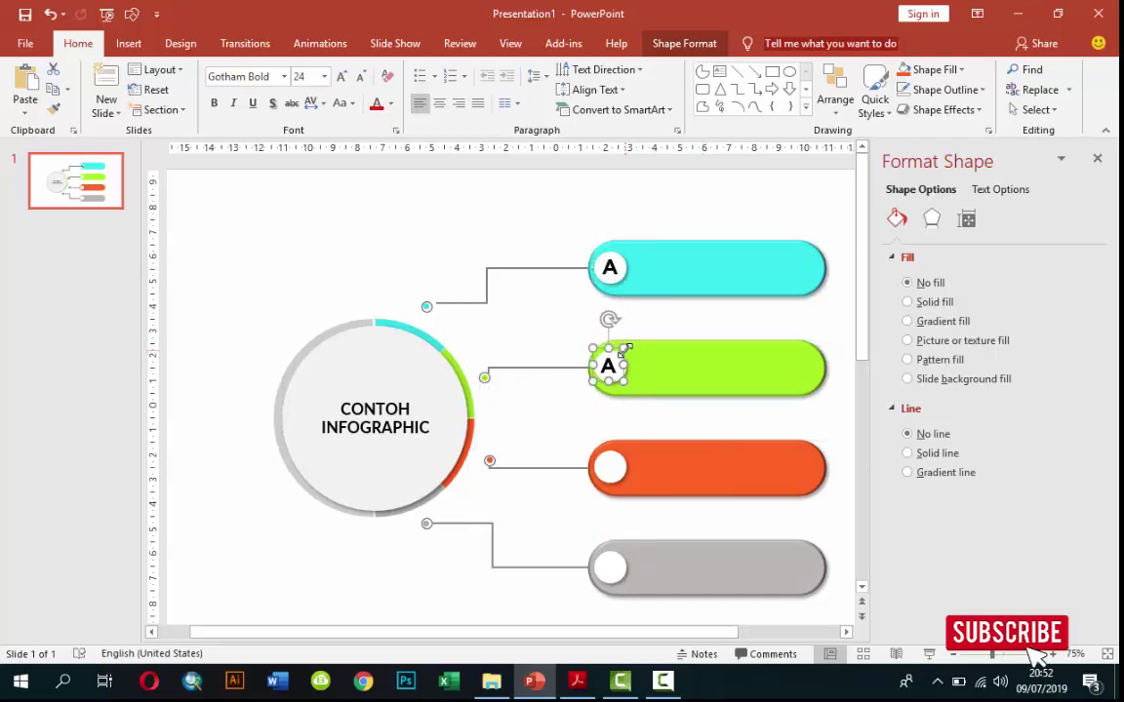
pyautogui.hotkey('ctrl', 'd')
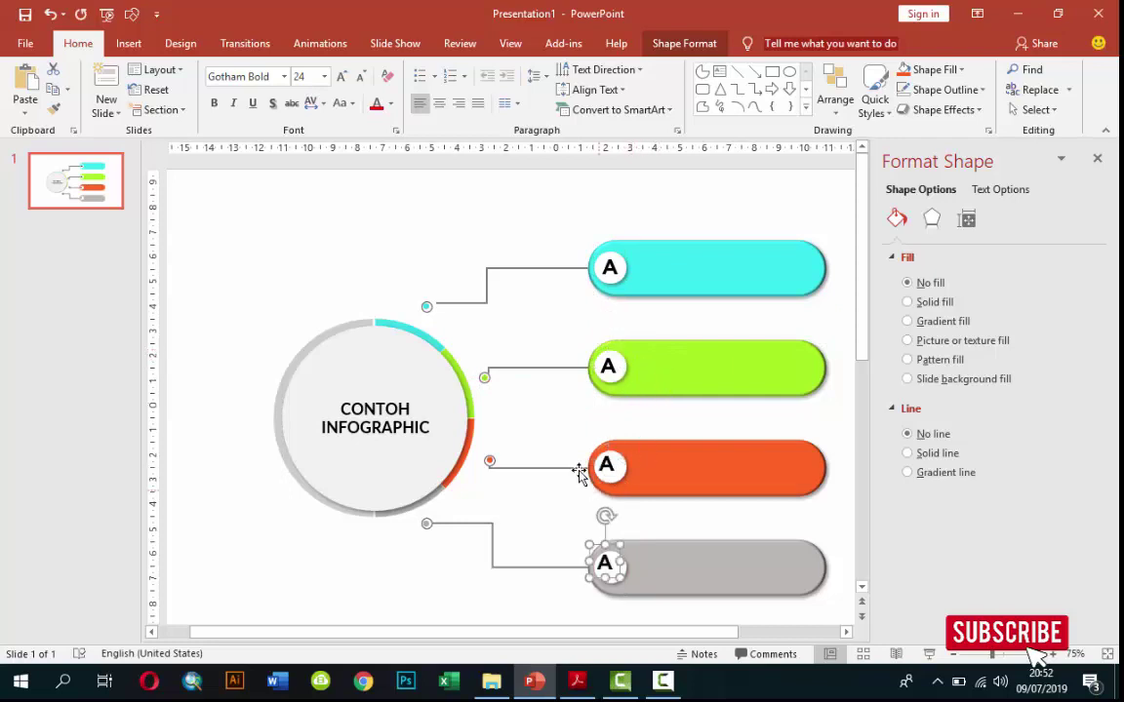
pyautogui.click(554, 414)
# - Change the green bar's label to B and nudge it into place
pyautogui.scroll(5, 593, 377)
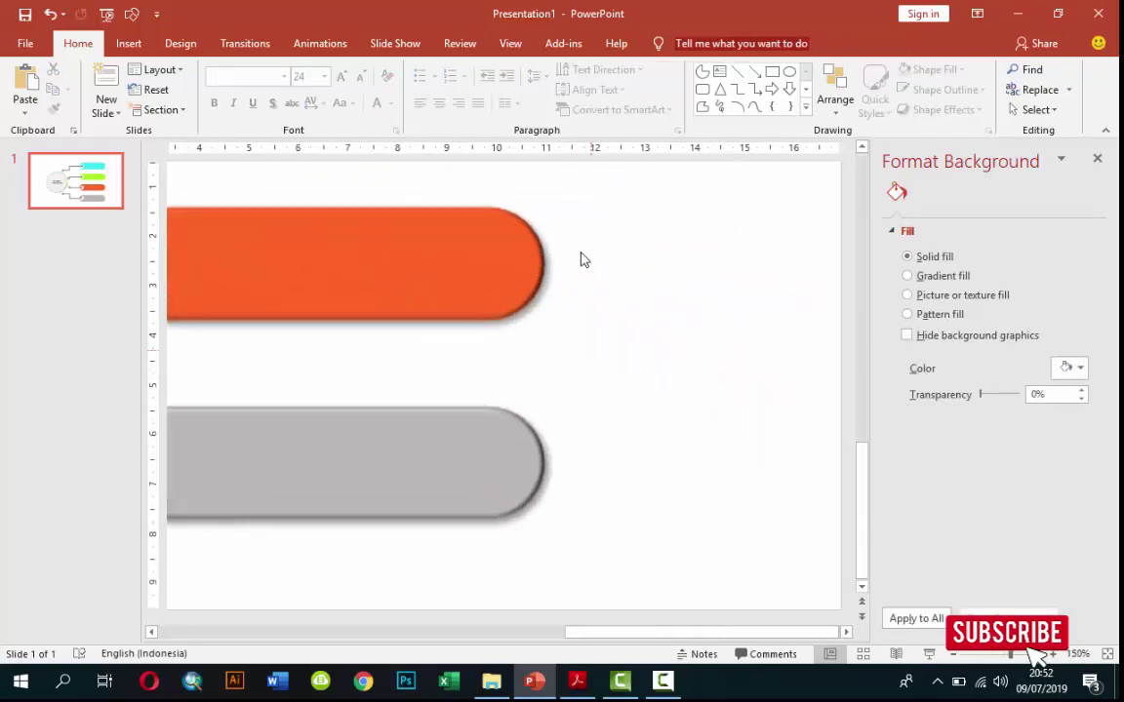
pyautogui.click(545, 632)
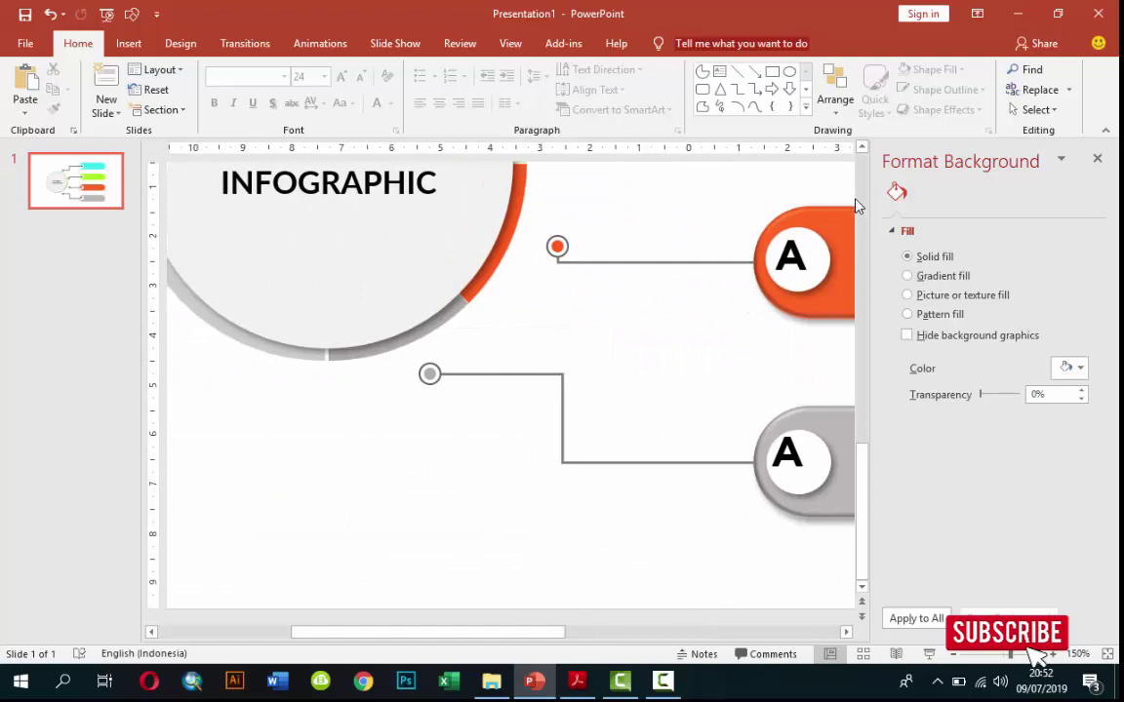
pyautogui.scroll(2, 839, 322)
pyautogui.scroll(3, 809, 458)
pyautogui.click(792, 522)
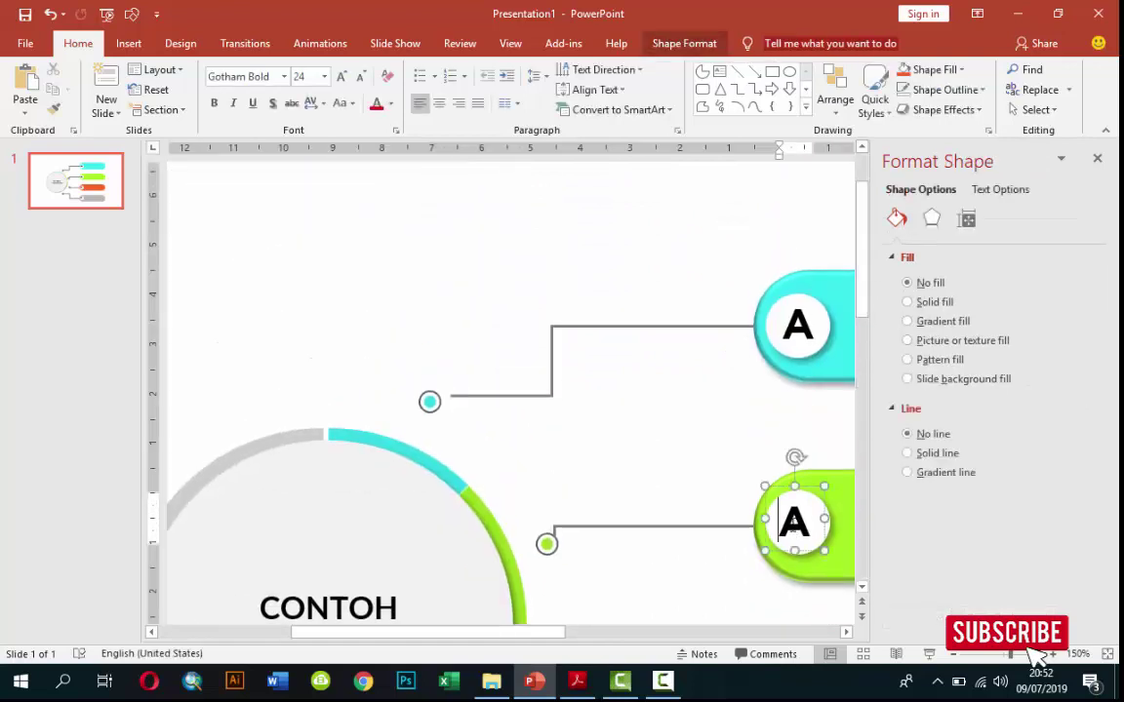
pyautogui.doubleClick(796, 524)
pyautogui.write('B')
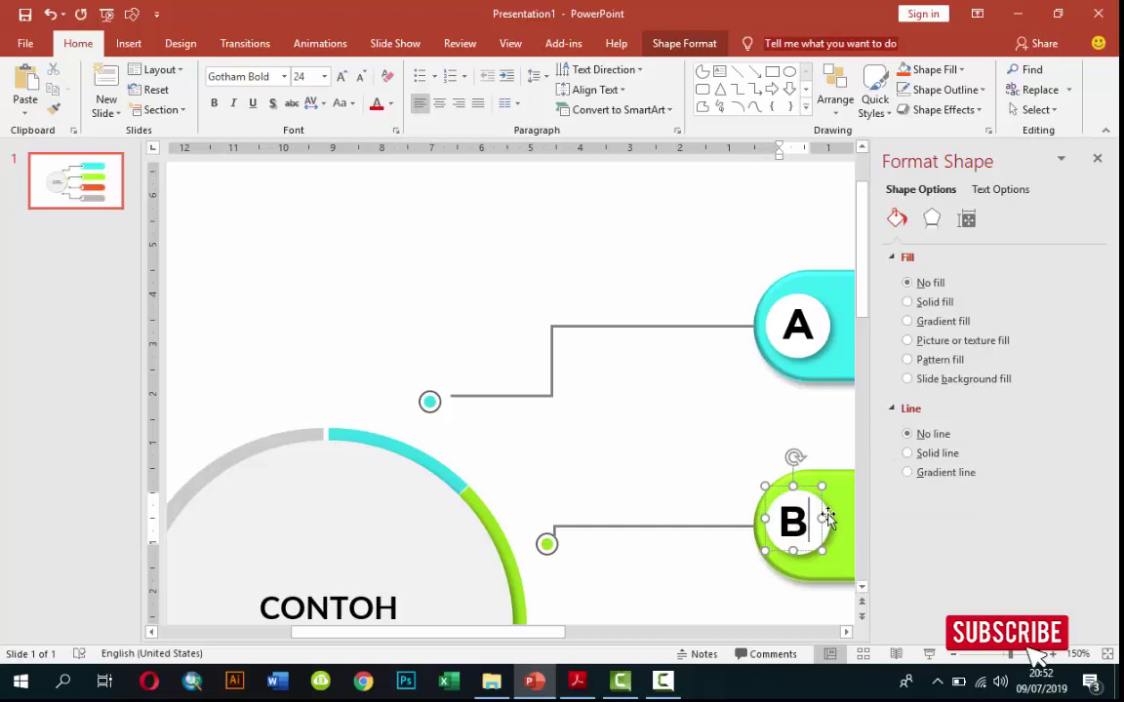
pyautogui.click(820, 500)
pyautogui.moveTo(821, 500); pyautogui.dragTo(823, 500)
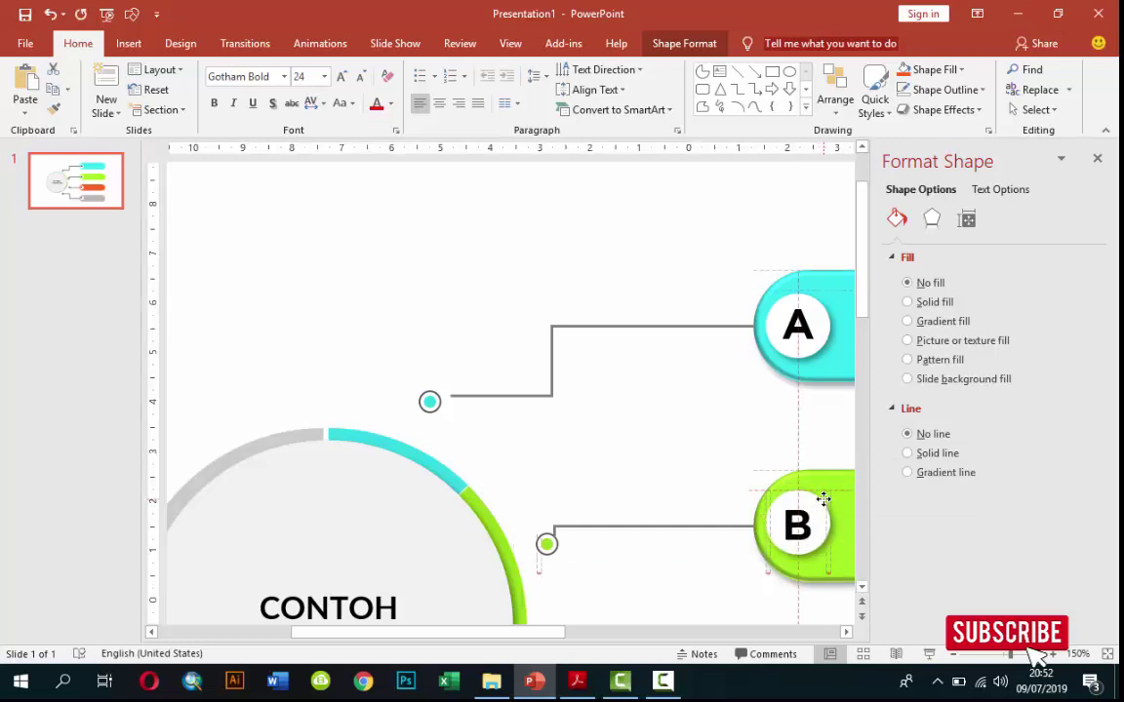
# - Change the orange bar's label to C and align it
pyautogui.scroll(-5, 863, 527)
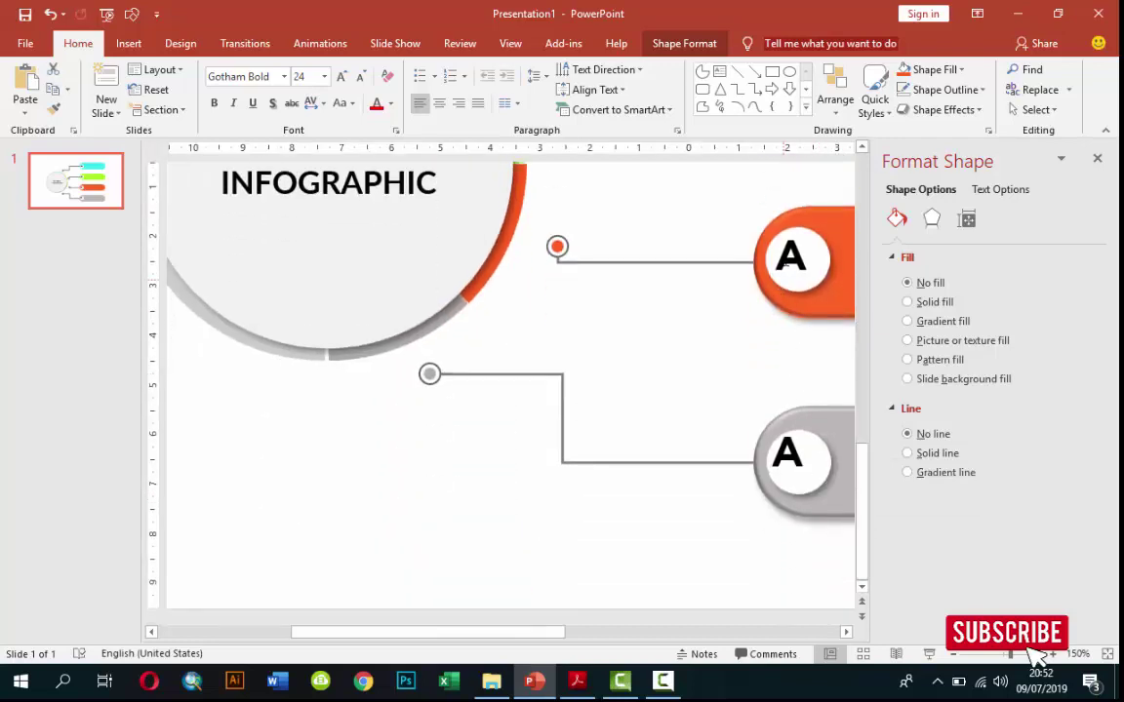
pyautogui.click(785, 259)
pyautogui.doubleClick(790, 256)
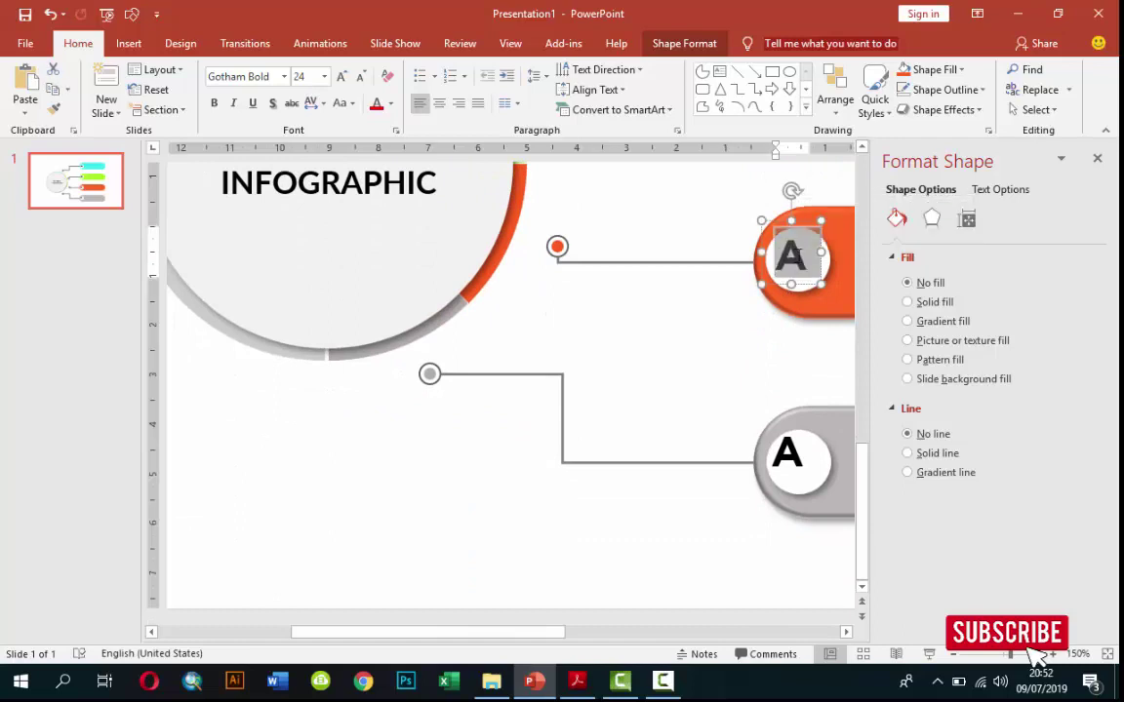
pyautogui.write('C')
pyautogui.moveTo(823, 239); pyautogui.dragTo(827, 245)
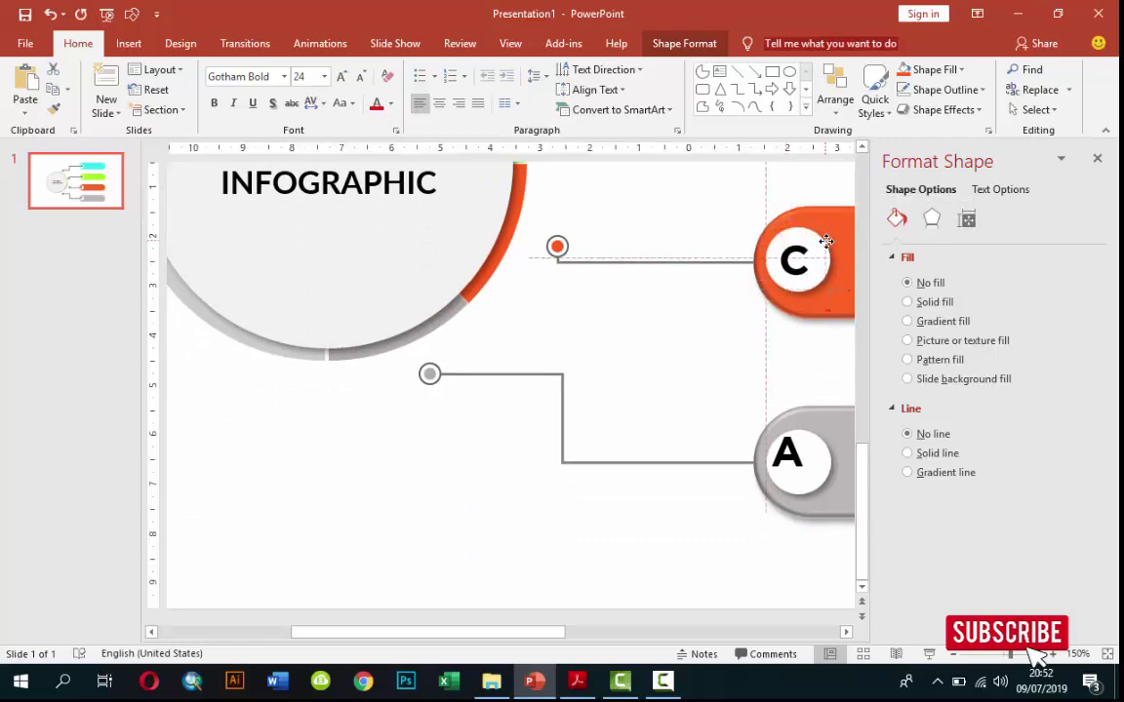
# - Change the grey bar's label to D and settle it in position
pyautogui.click(786, 452)
pyautogui.doubleClick(786, 451)
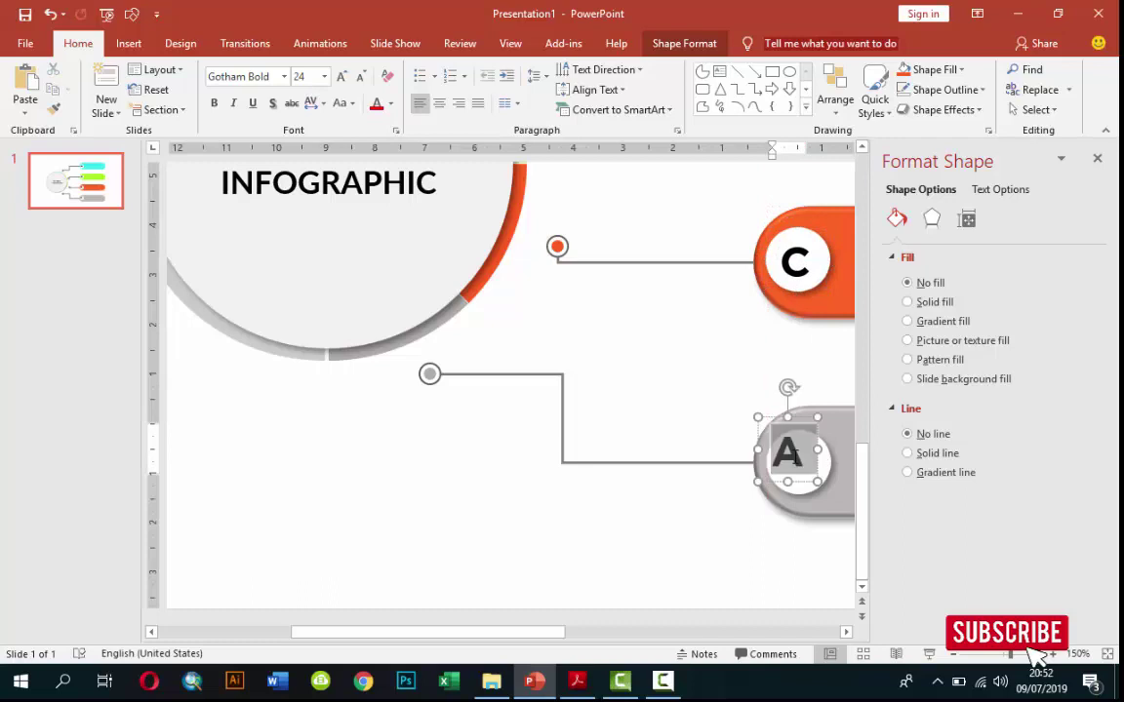
pyautogui.write('D')
pyautogui.moveTo(818, 433); pyautogui.dragTo(826, 438)
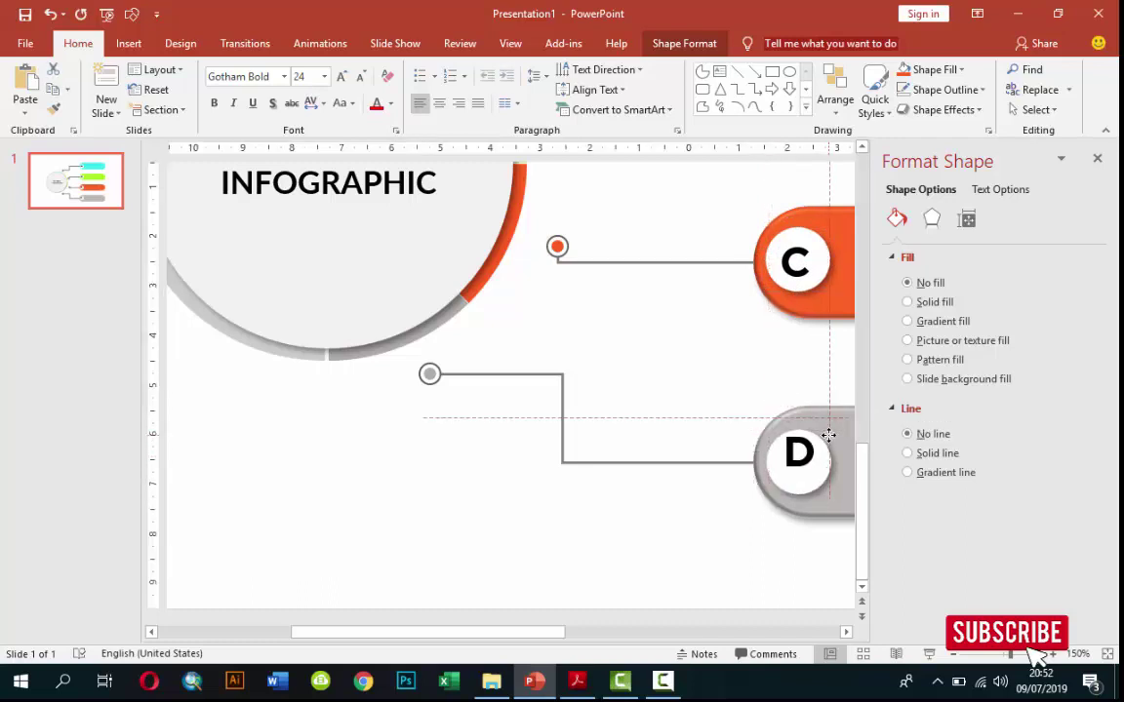
pyautogui.moveTo(827, 438); pyautogui.dragTo(828, 440)
pyautogui.keyDown('ctrl'); pyautogui.scroll(-4, 815, 441); pyautogui.keyUp('ctrl')
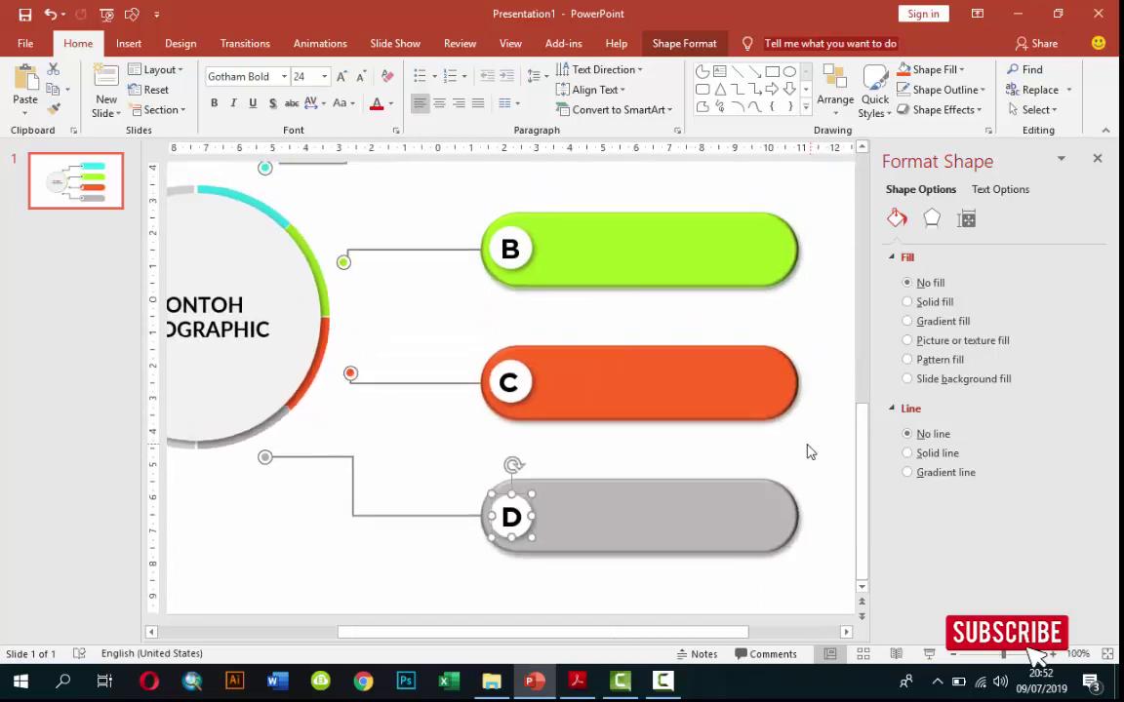
pyautogui.keyDown('ctrl'); pyautogui.scroll(-4, 790, 434); pyautogui.keyUp('ctrl')
# - Zoom out to the full infographic slide and show the Insert ribbon
pyautogui.click(780, 394)
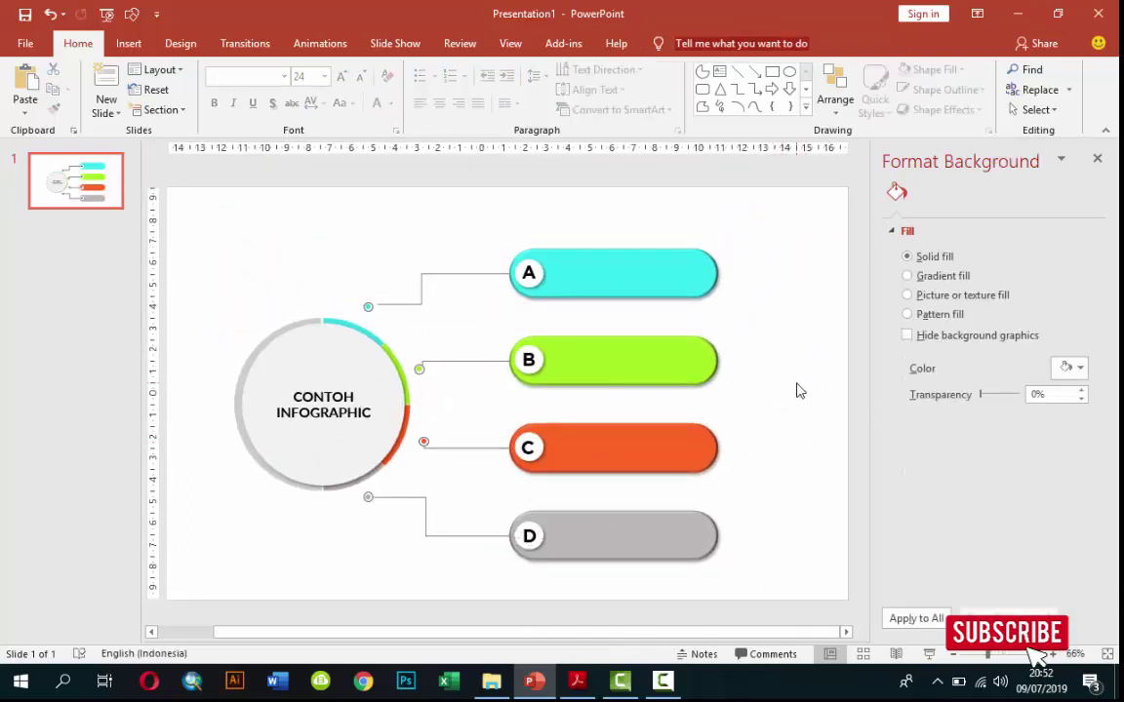
pyautogui.click(662, 681)
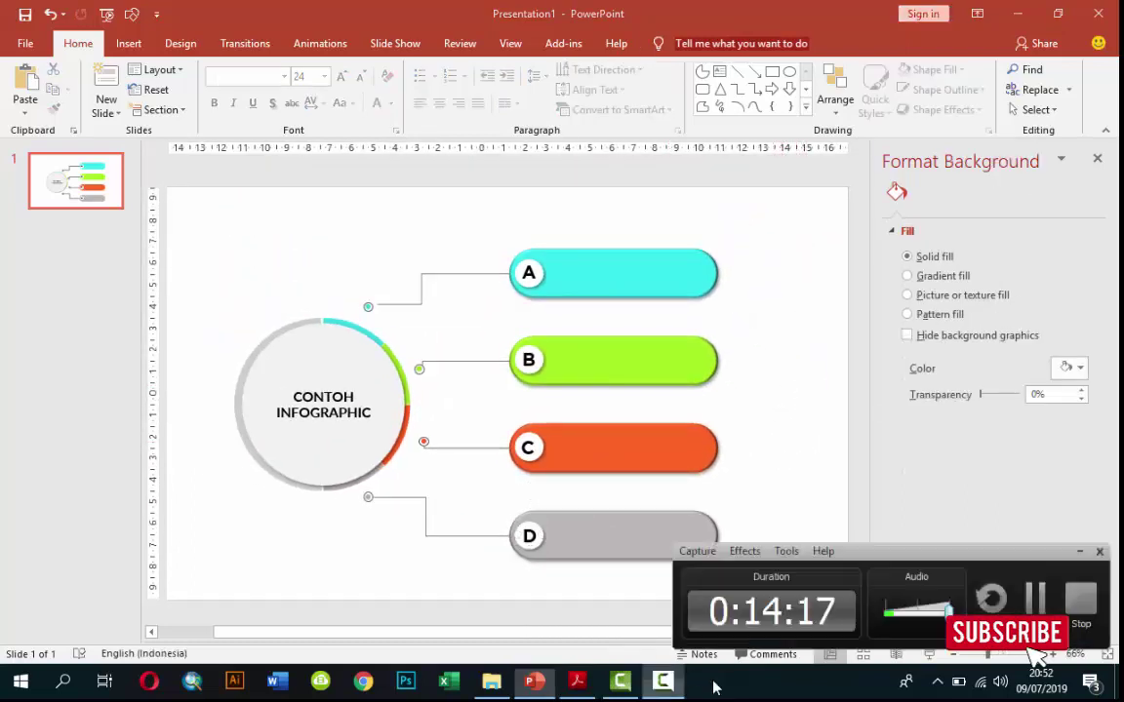
pyautogui.click(1035, 589)
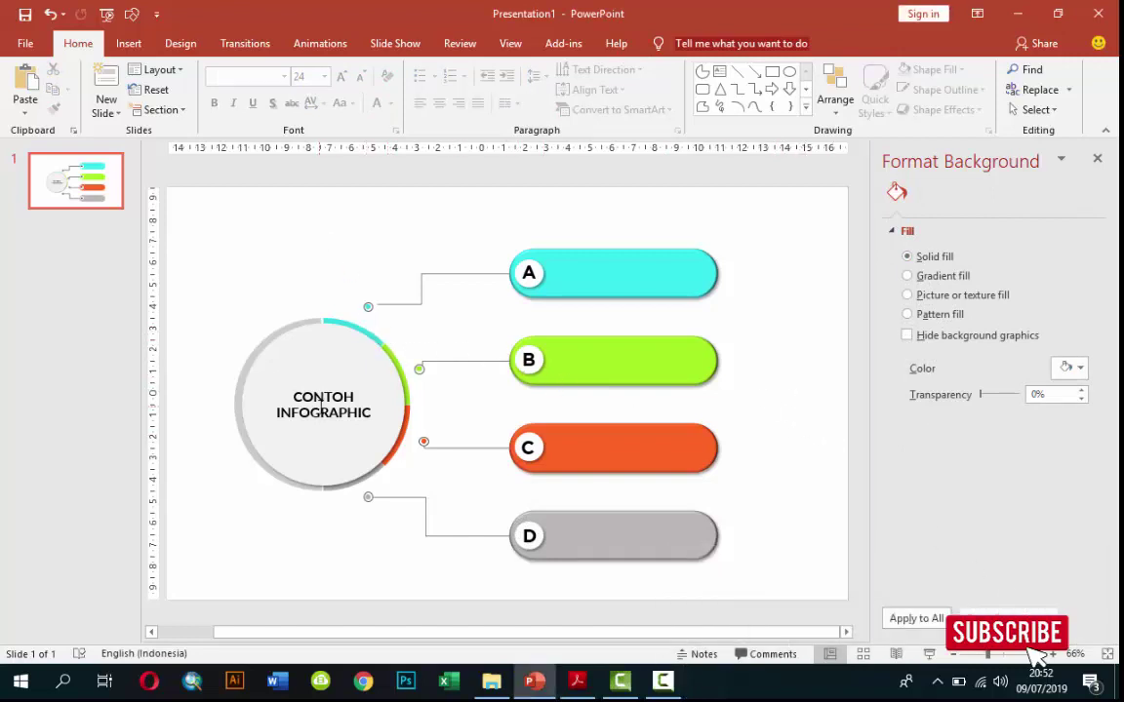
pyautogui.click(128, 43)
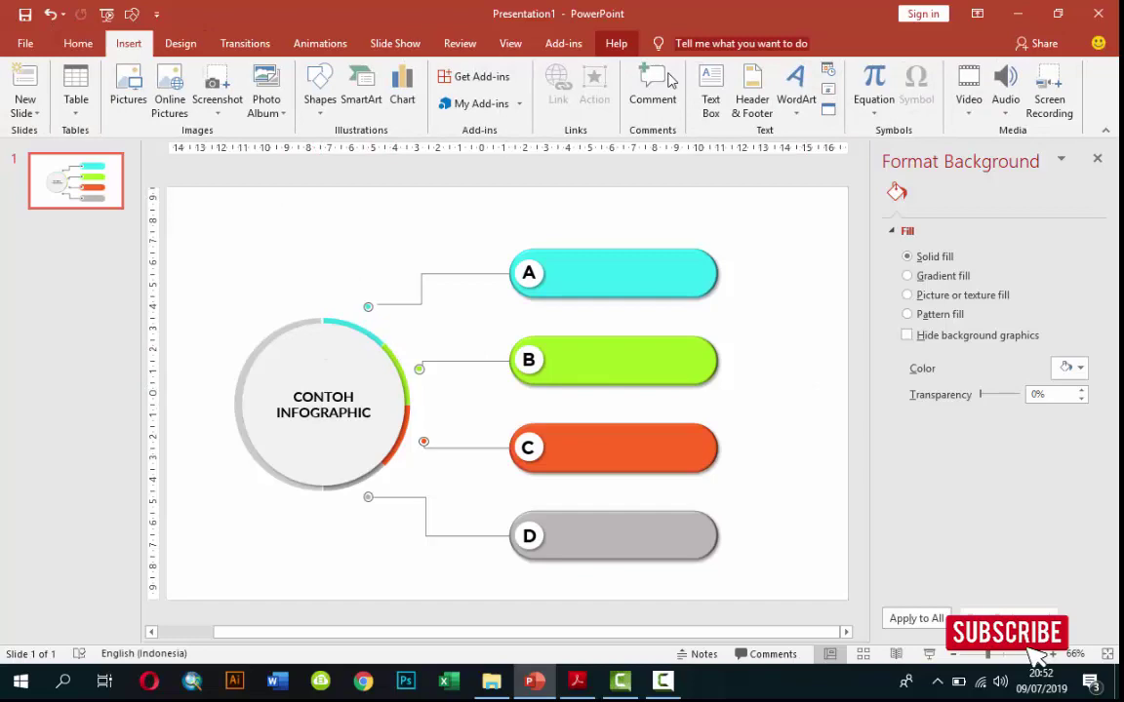
# - Add a text box reading 'TEKS DISINI' above the cyan bar
pyautogui.click(751, 97)
pyautogui.click(810, 168)
pyautogui.click(710, 98)
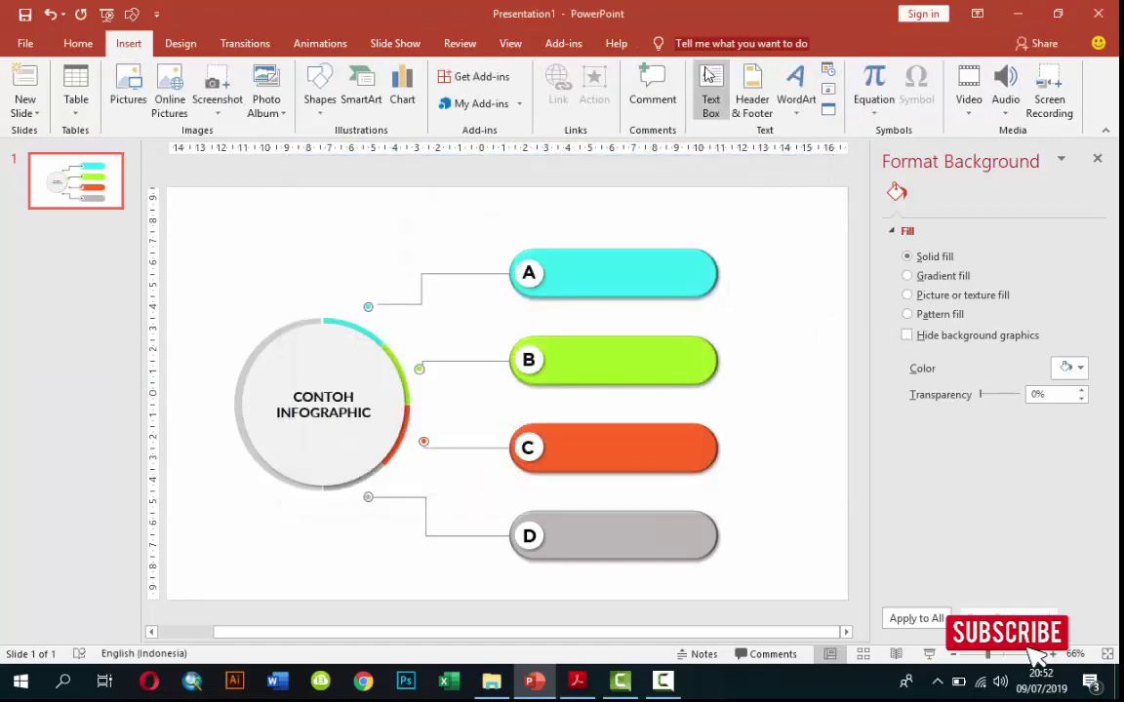
pyautogui.click(578, 207)
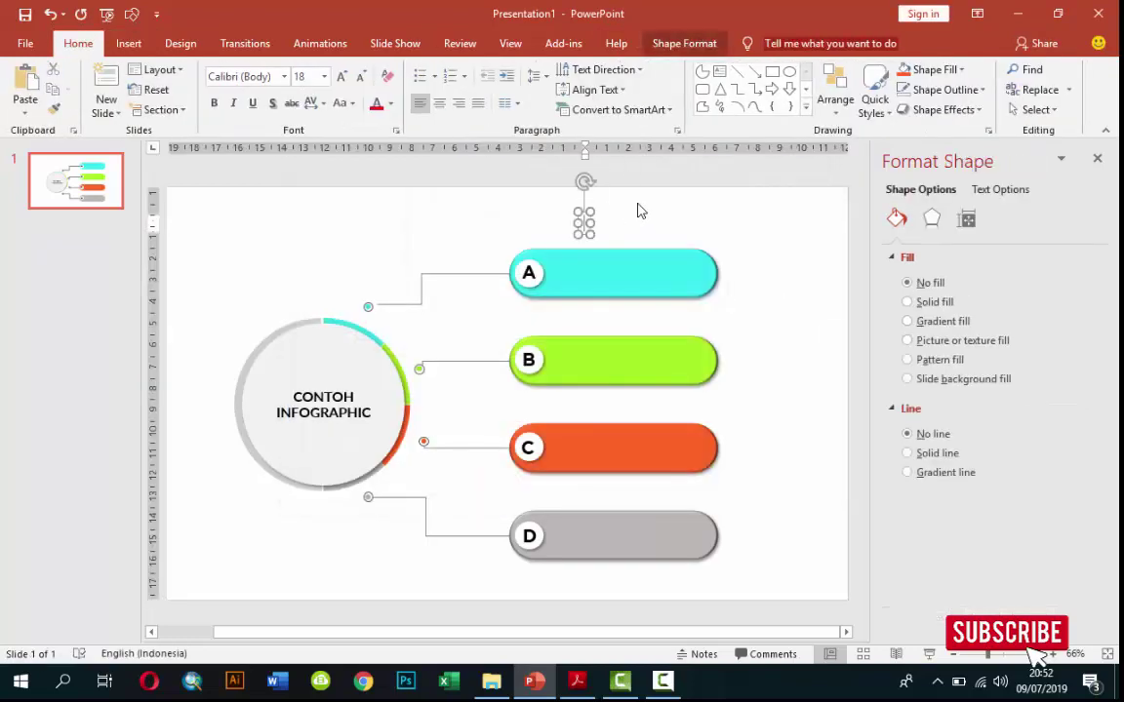
pyautogui.write('TEKS DISINI')
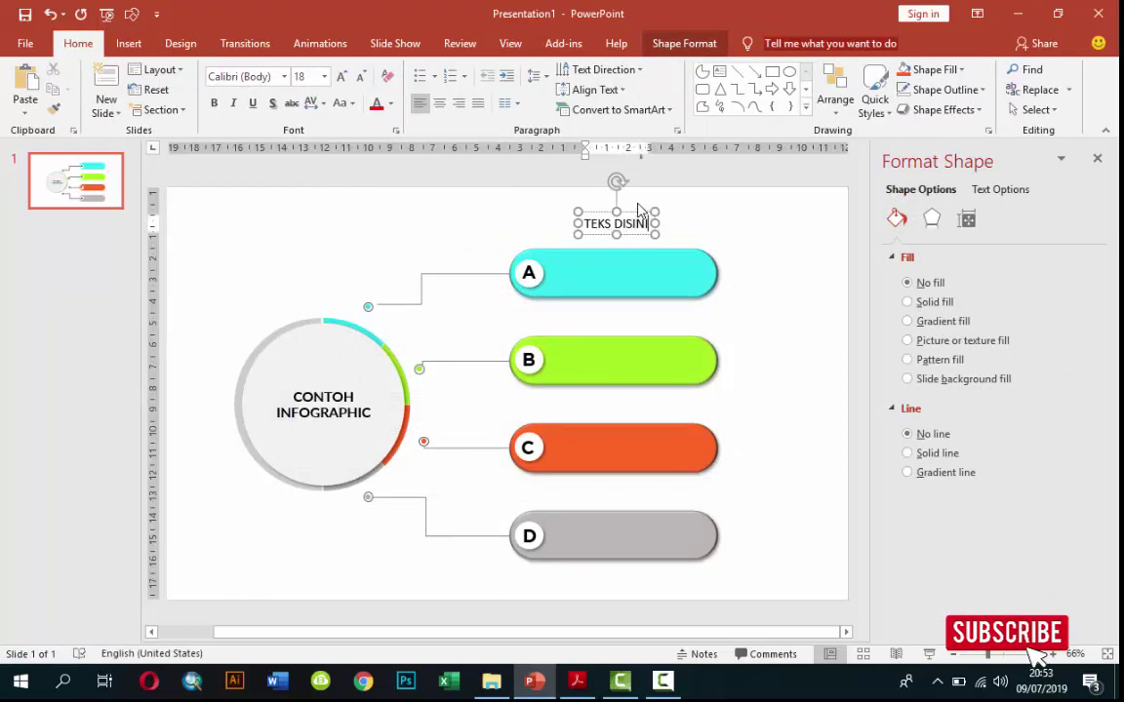
pyautogui.press('Escape')
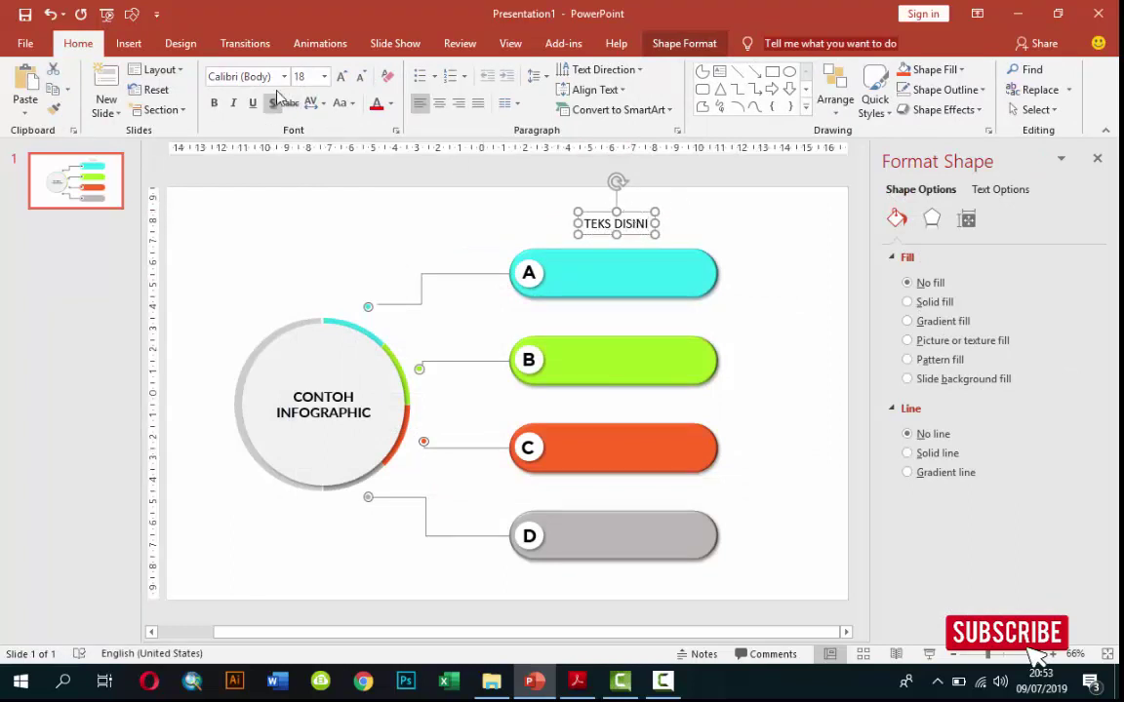
# - Format the label as bold Lato 14 and place it on the cyan A bar
pyautogui.click(244, 76)
pyautogui.click(284, 76)
pyautogui.click(251, 201)
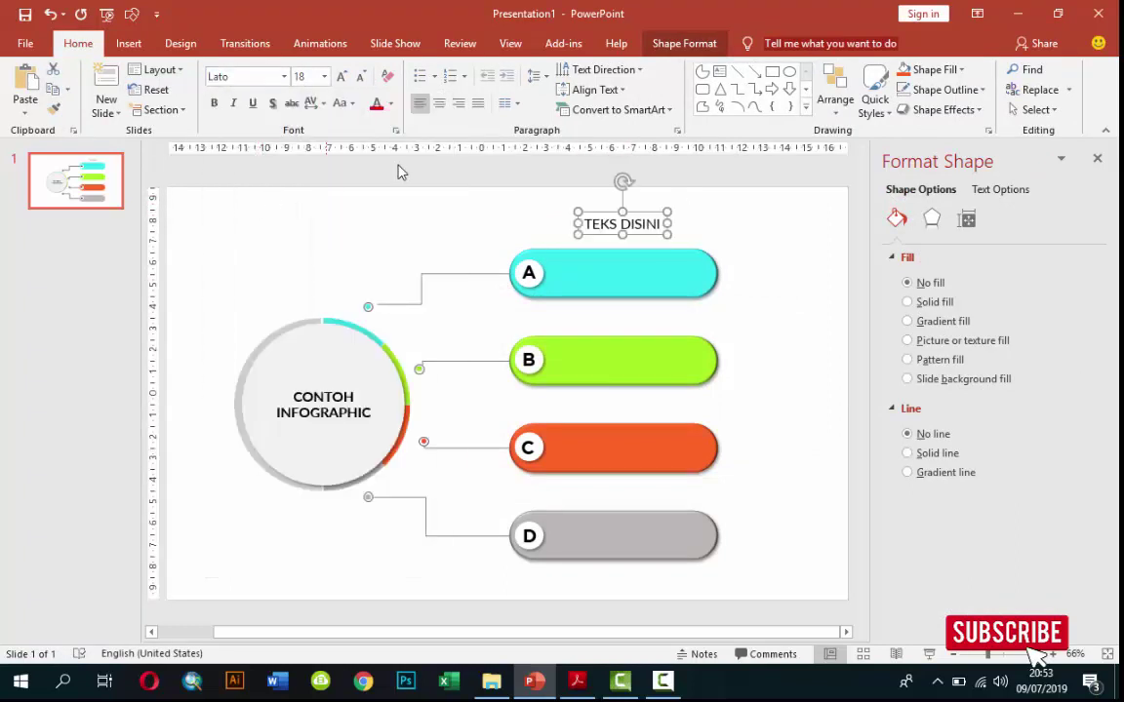
pyautogui.click(324, 76)
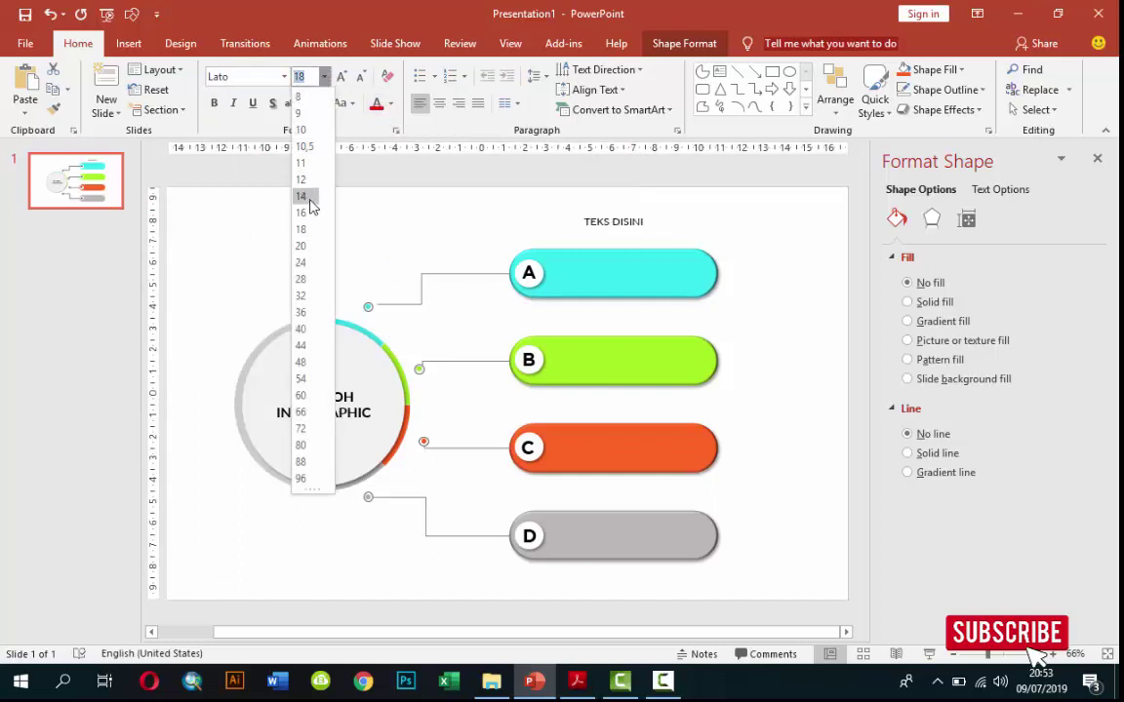
pyautogui.click(310, 200)
pyautogui.click(214, 102)
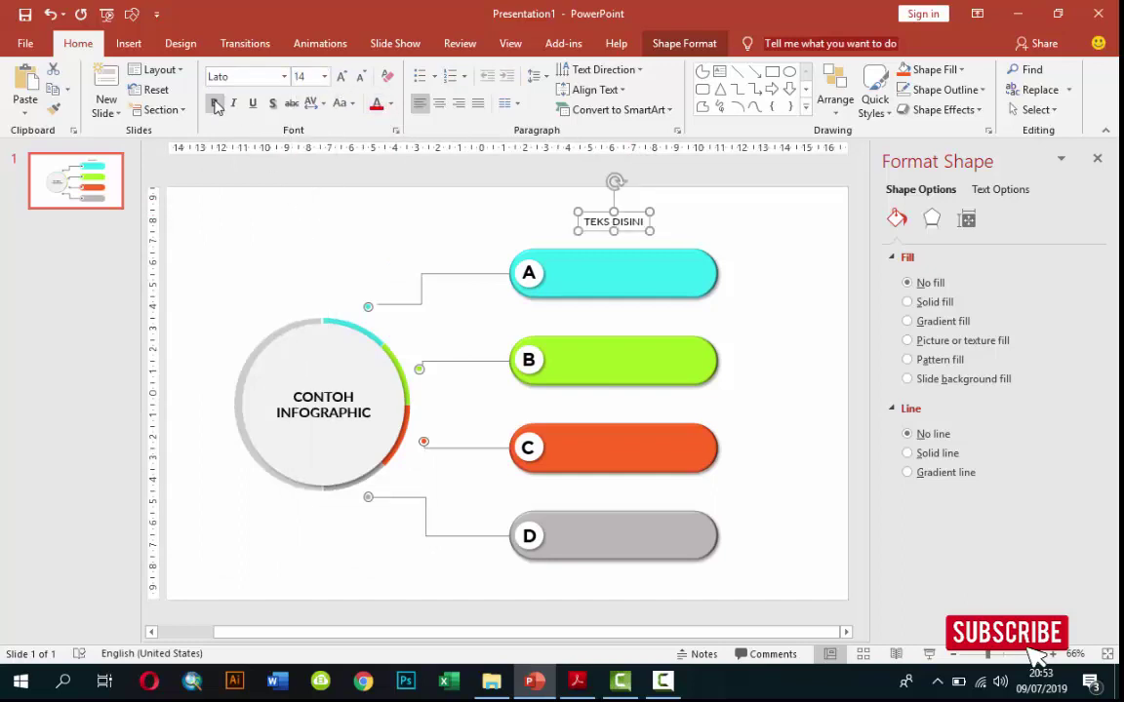
pyautogui.moveTo(632, 217); pyautogui.dragTo(601, 250)
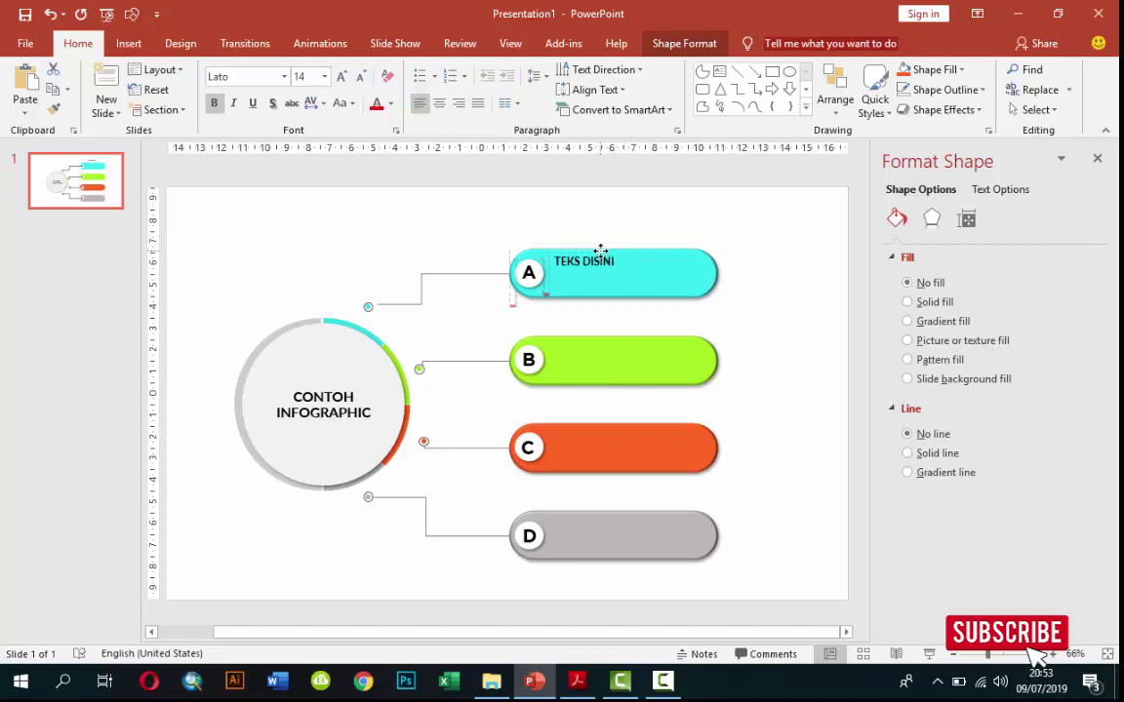
pyautogui.moveTo(601, 250); pyautogui.dragTo(601, 246)
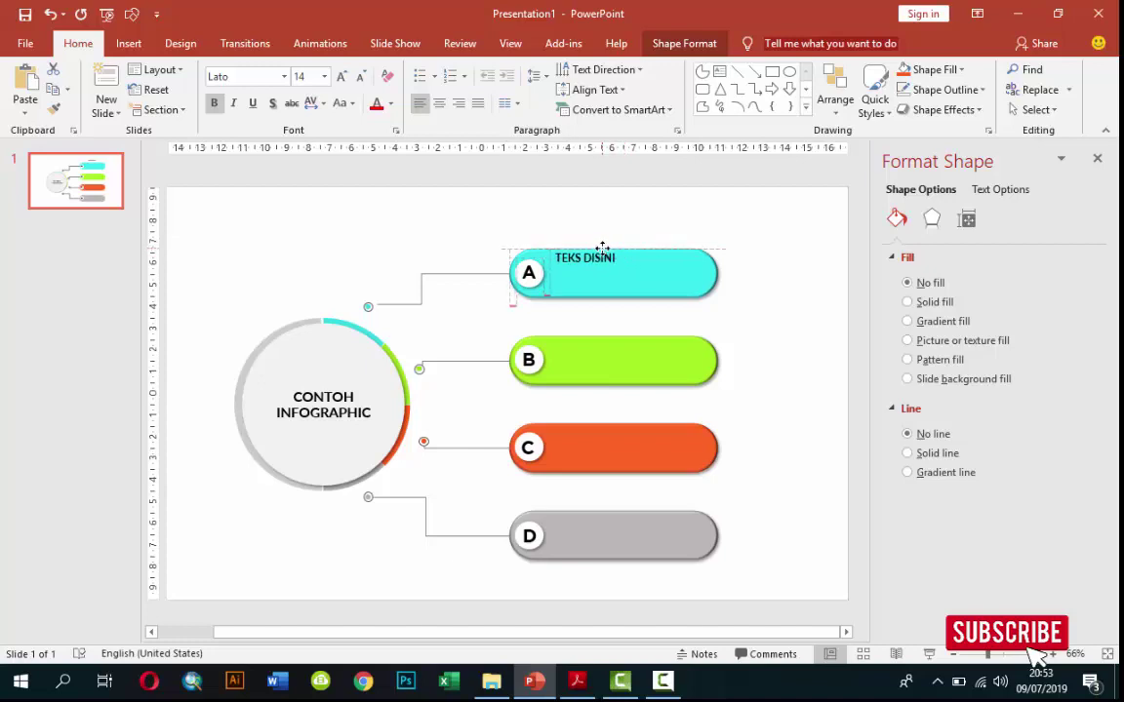
pyautogui.click(354, 185)
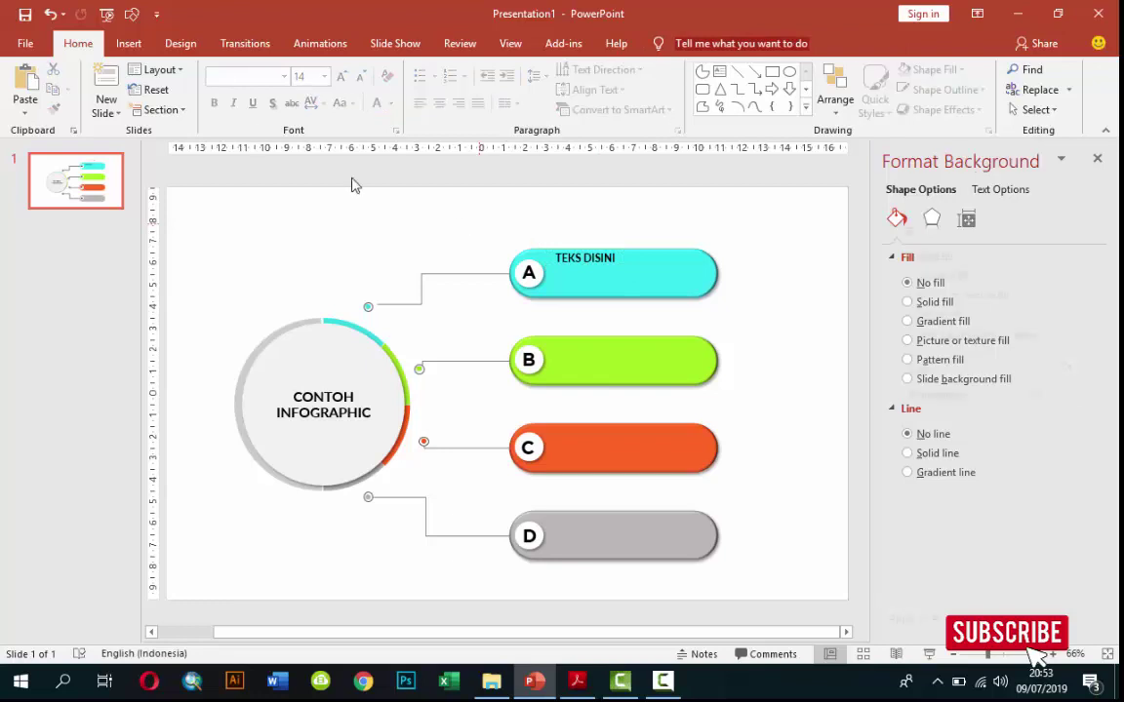
# - Draw a new text box left of the cyan bar and fill it with placeholder sample paragraphs
pyautogui.click(127, 43)
pyautogui.click(706, 90)
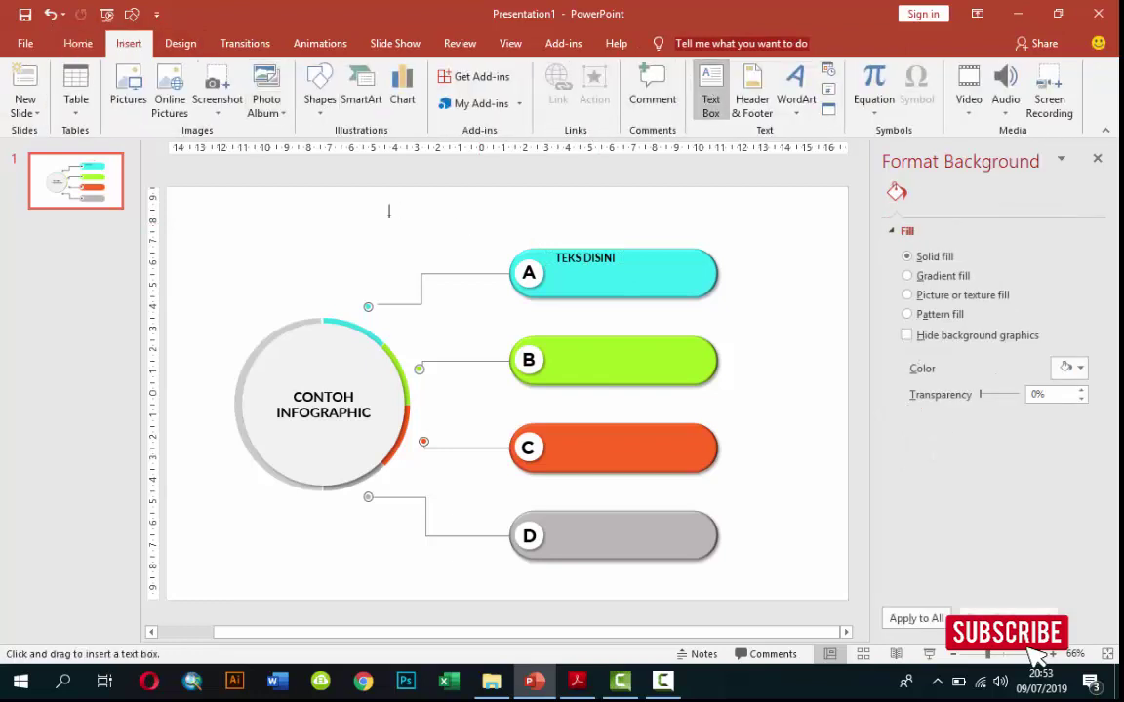
pyautogui.moveTo(334, 213); pyautogui.dragTo(499, 240)
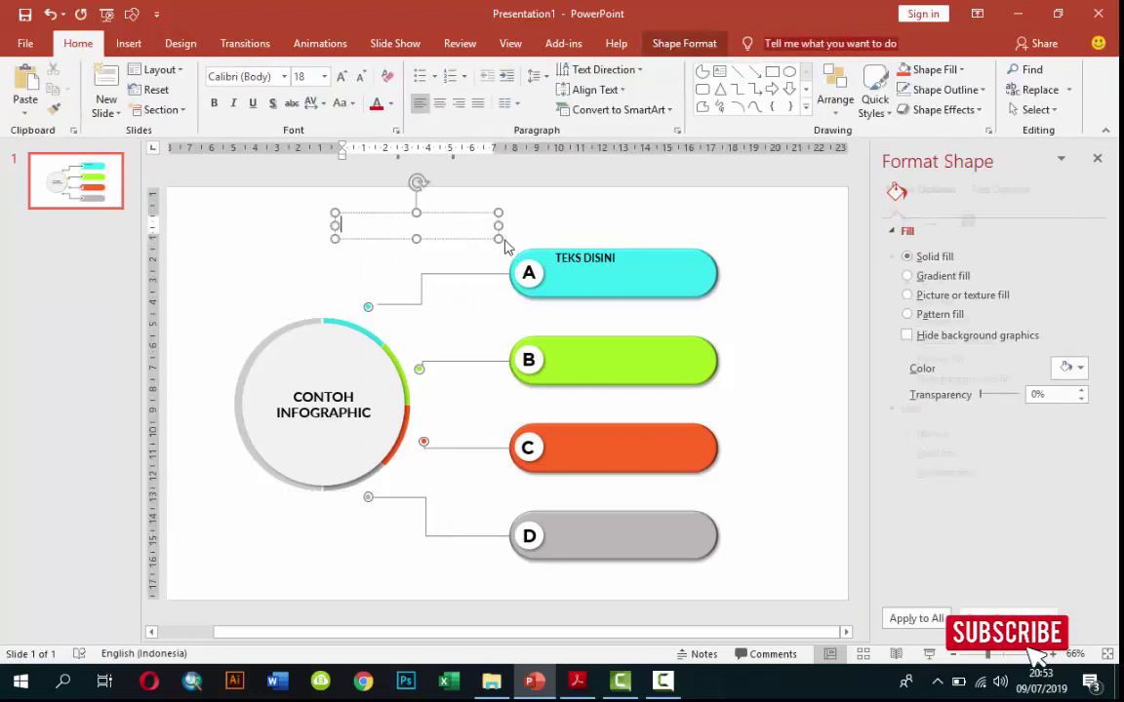
pyautogui.hotkey('alt', 'shift')
pyautogui.write('=rand')
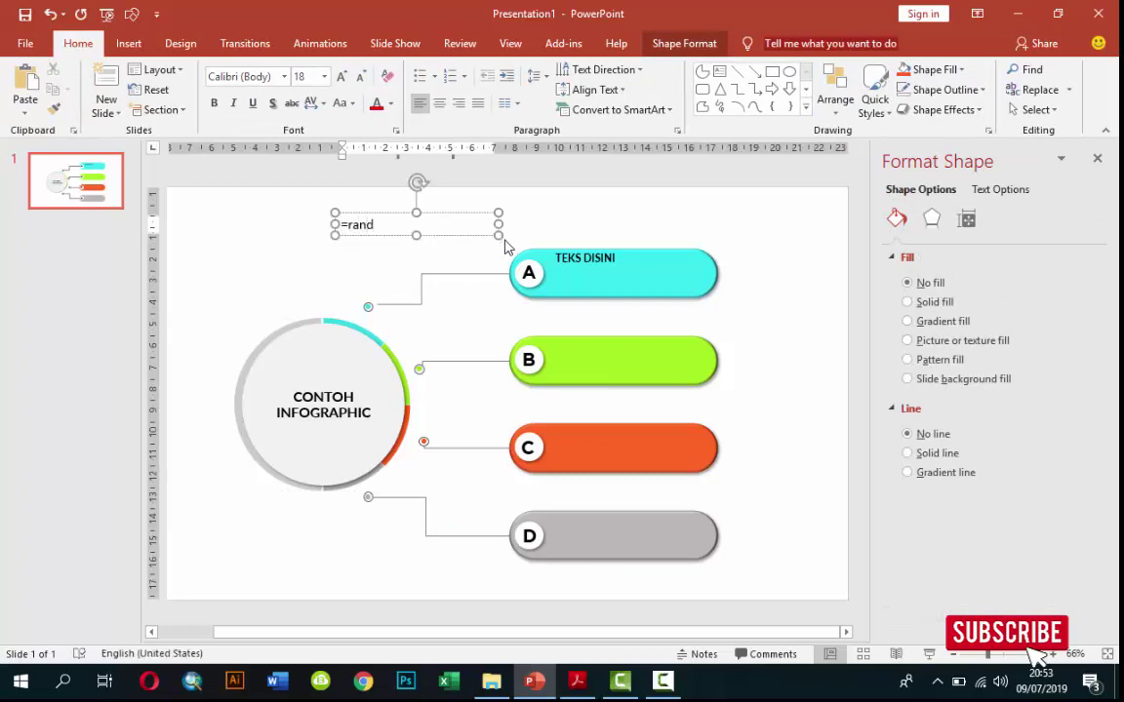
pyautogui.write('(')
pyautogui.press('Return')
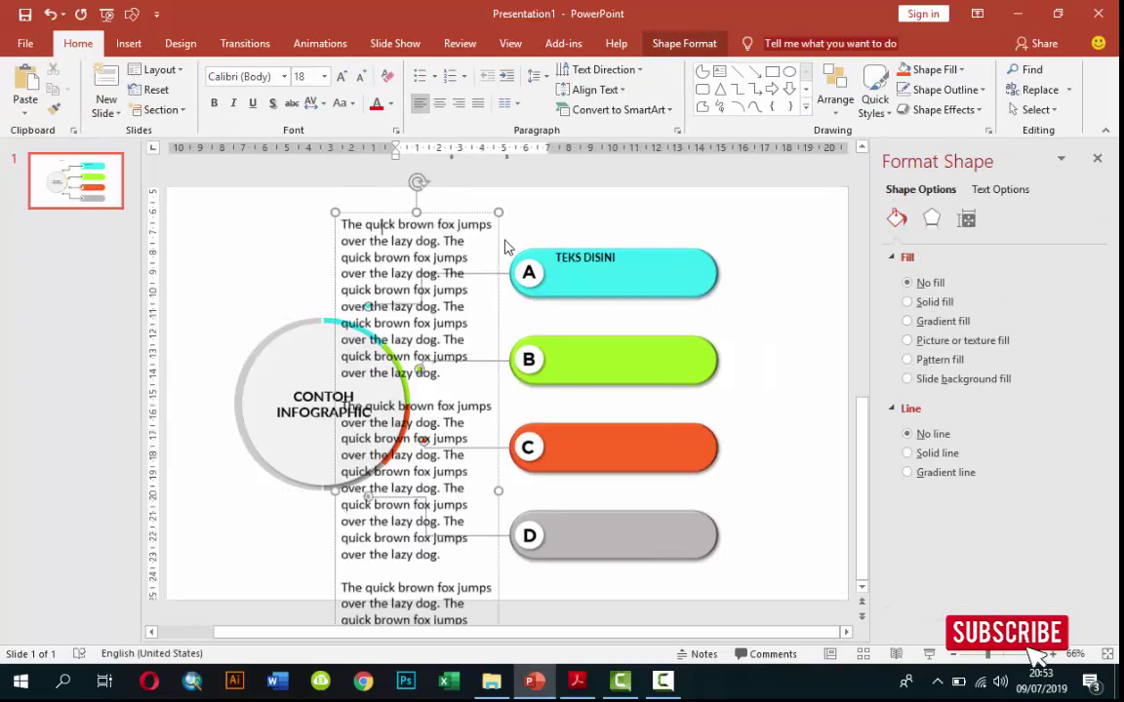
# - Delete every sample paragraph except the first
pyautogui.scroll(1, 520, 236)
pyautogui.scroll(2, 520, 236)
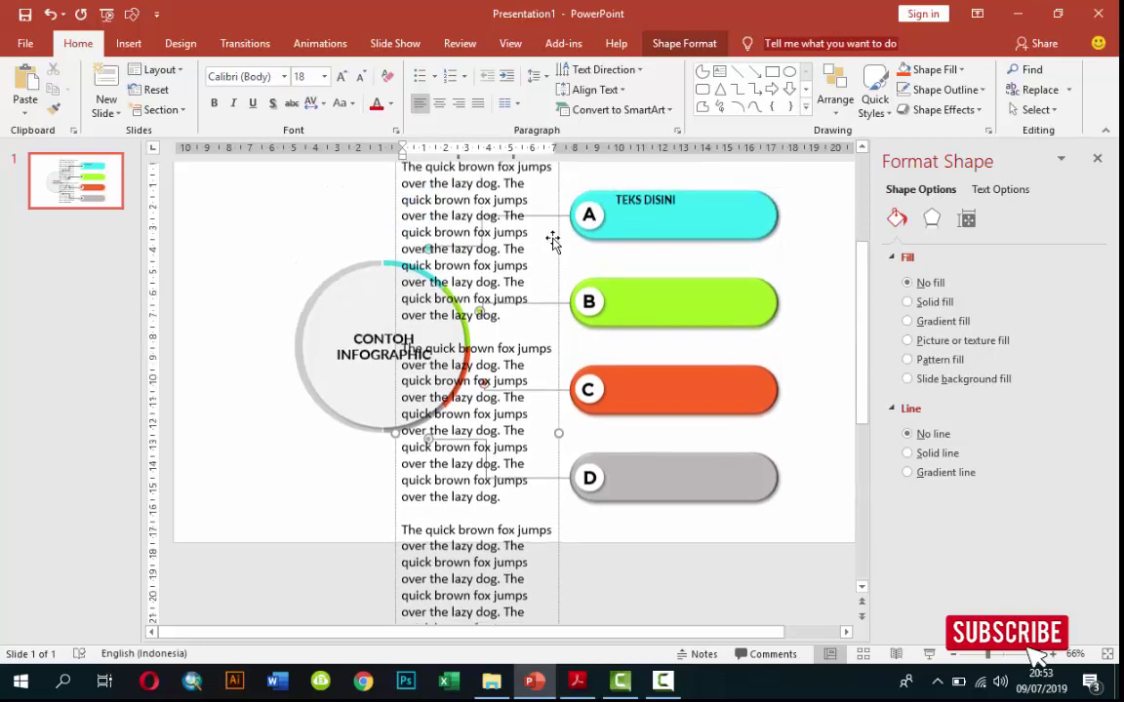
pyautogui.scroll(1, 520, 236)
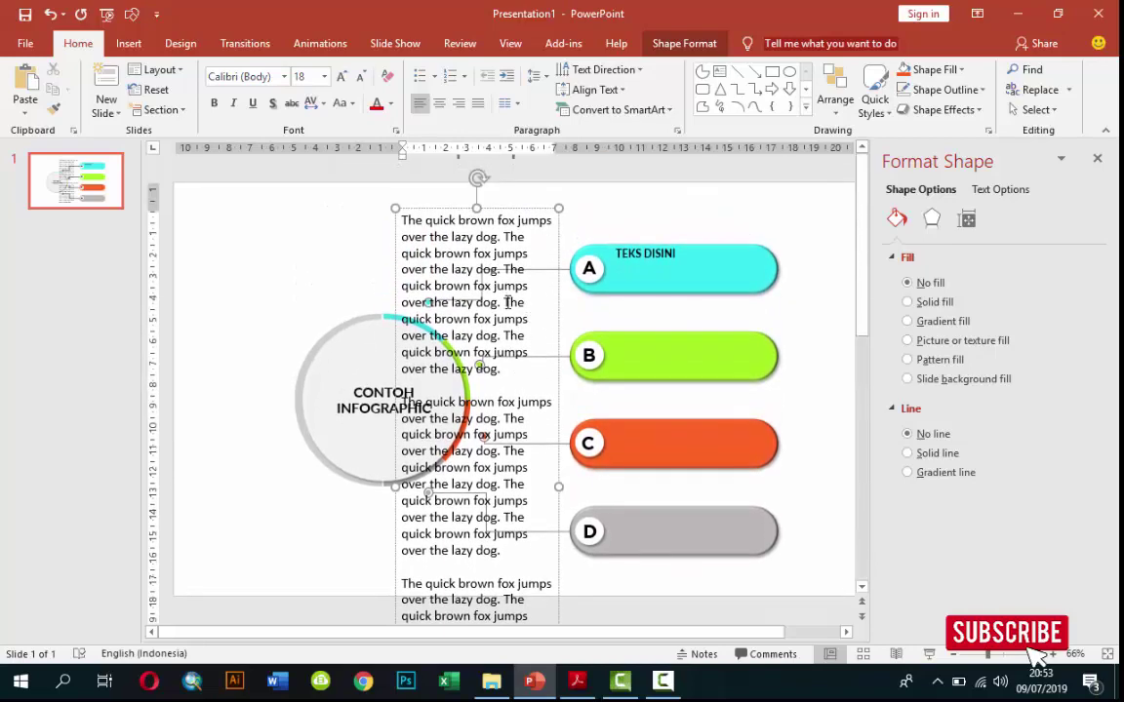
pyautogui.moveTo(503, 303); pyautogui.dragTo(517, 619)
pyautogui.press('Delete')
pyautogui.moveTo(583, 683)
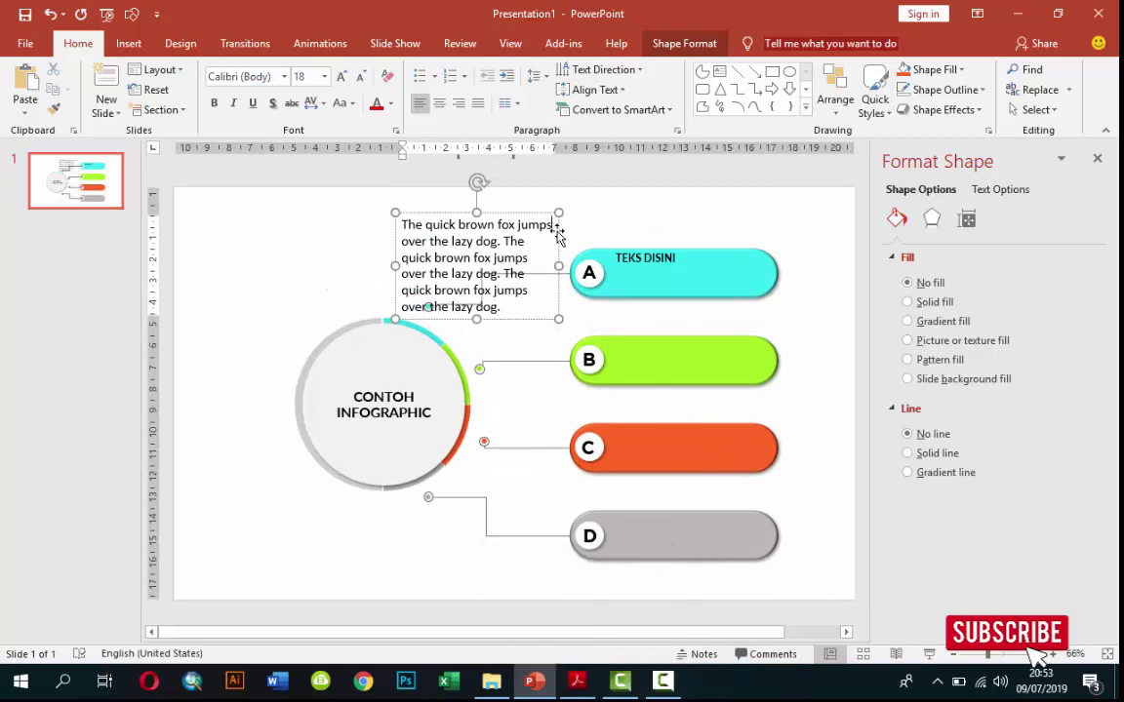
# - Make the sample text 12 pt grey Lato and move it onto the cyan A bar
pyautogui.click(557, 234)
pyautogui.click(324, 76)
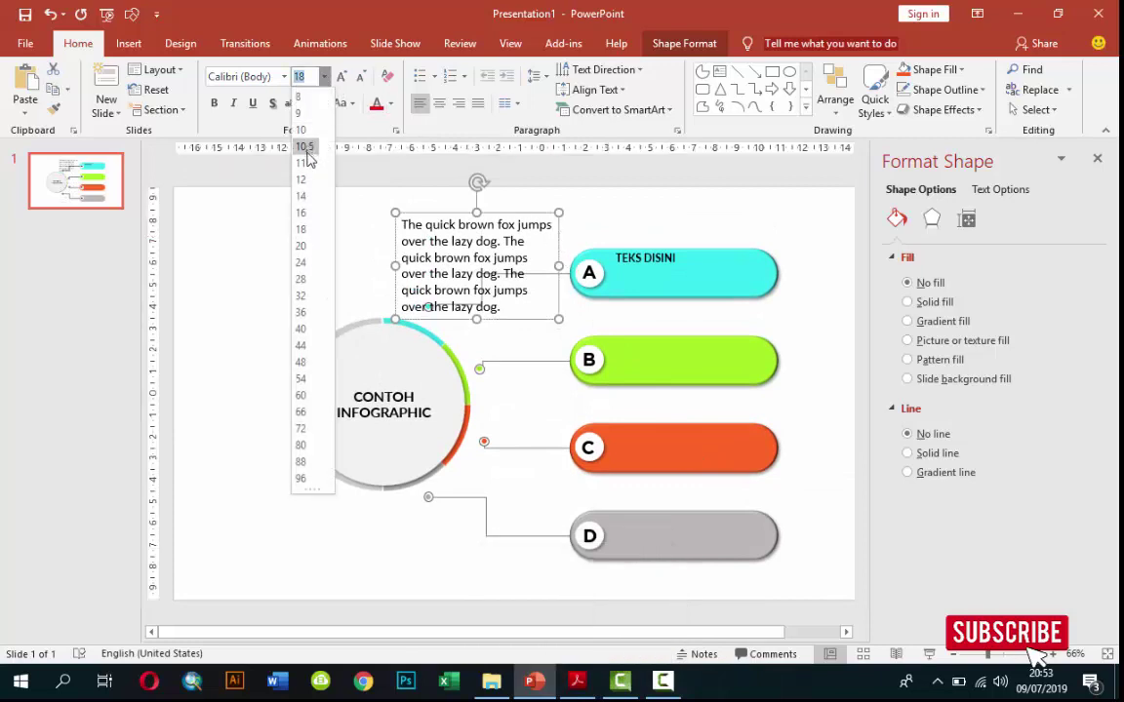
pyautogui.click(301, 180)
pyautogui.click(284, 77)
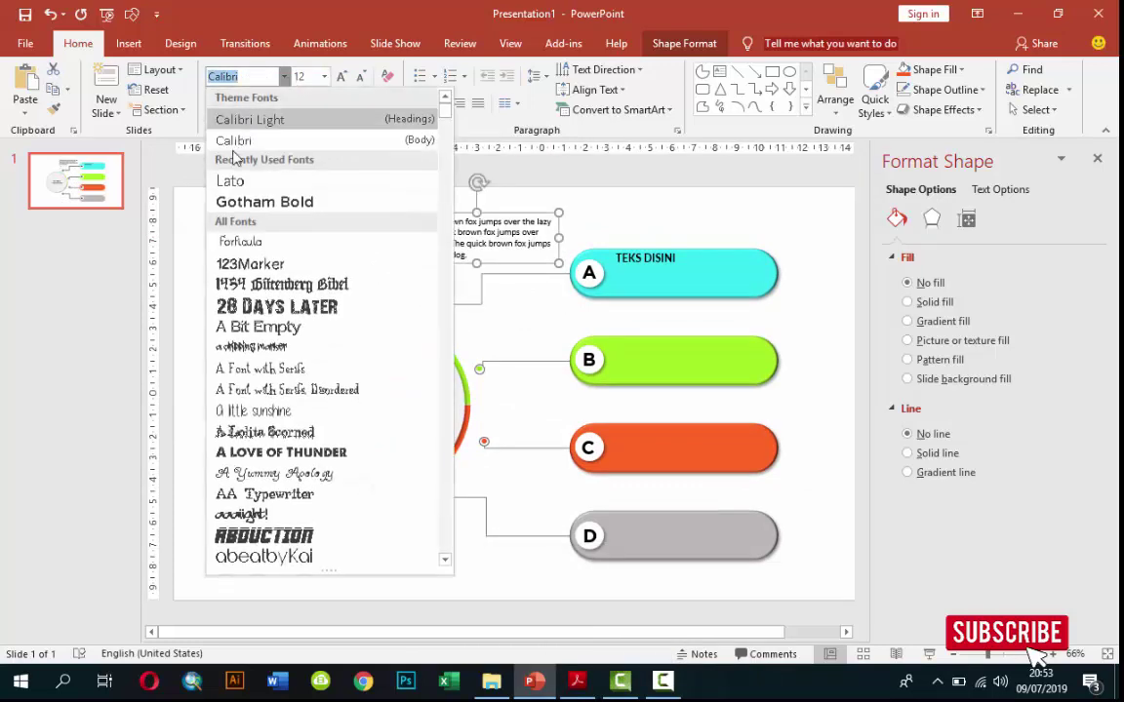
pyautogui.click(231, 180)
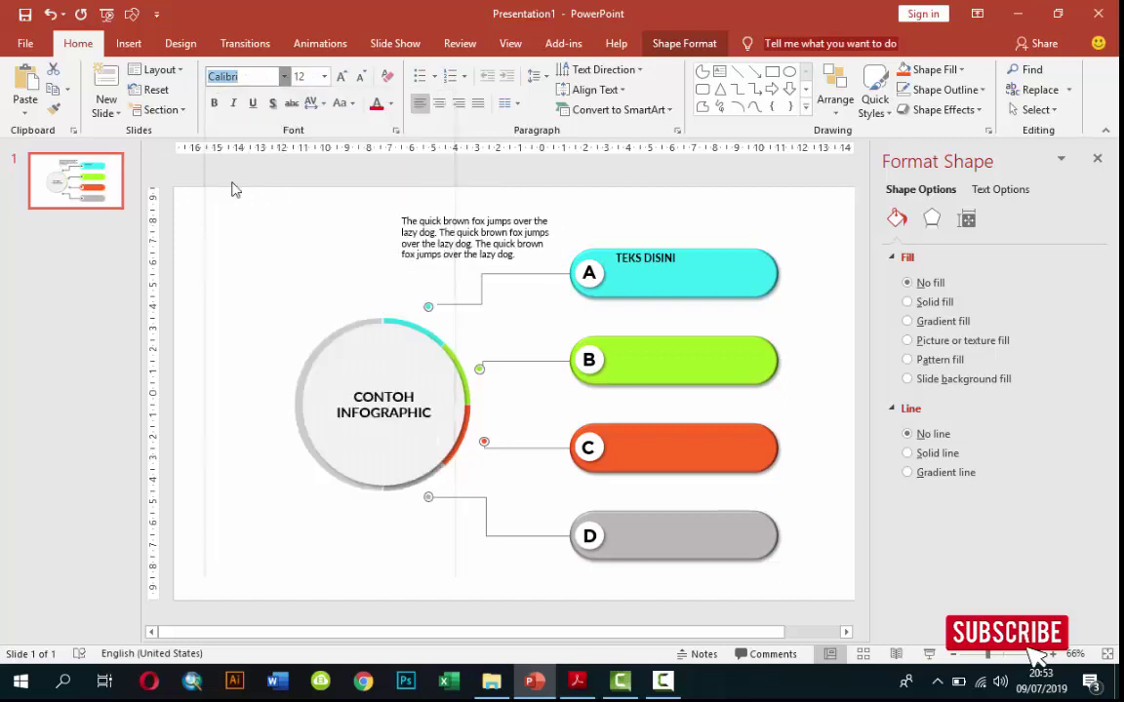
pyautogui.click(390, 104)
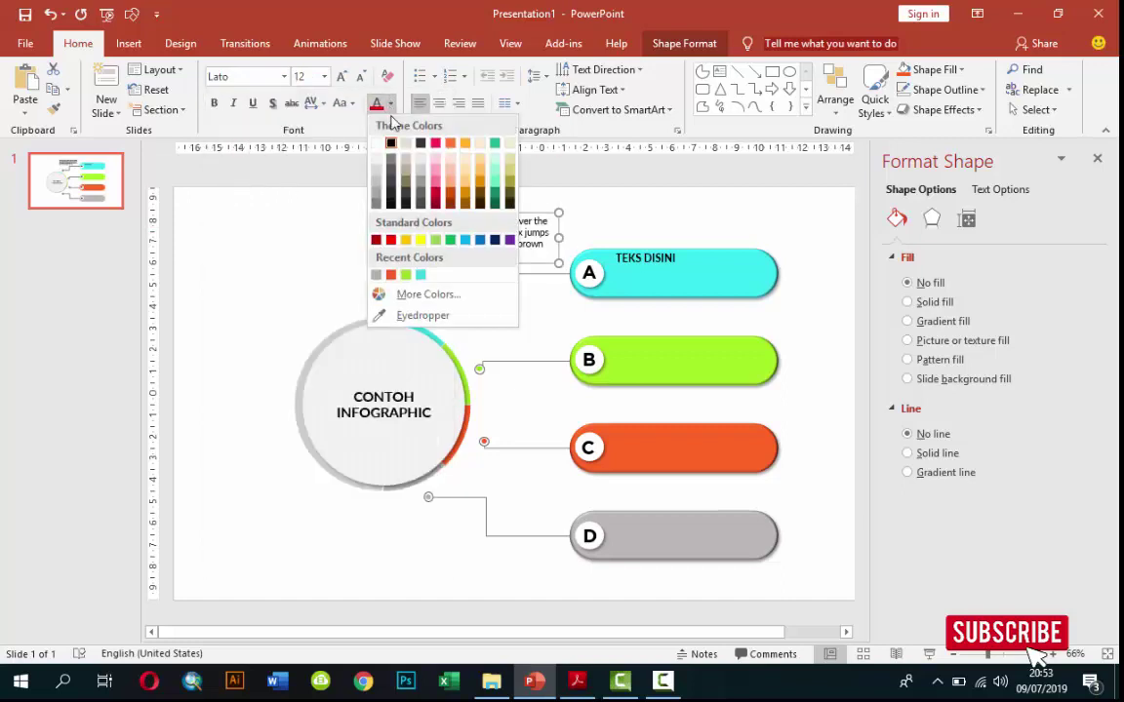
pyautogui.click(392, 173)
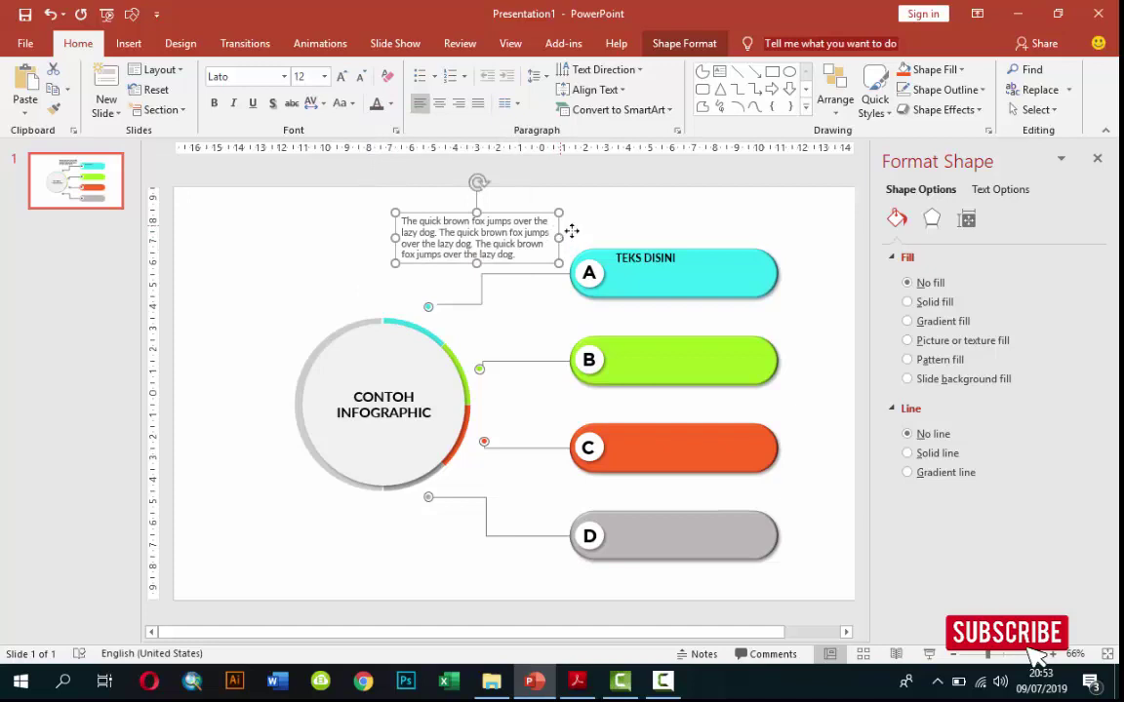
pyautogui.moveTo(569, 228); pyautogui.dragTo(773, 272)
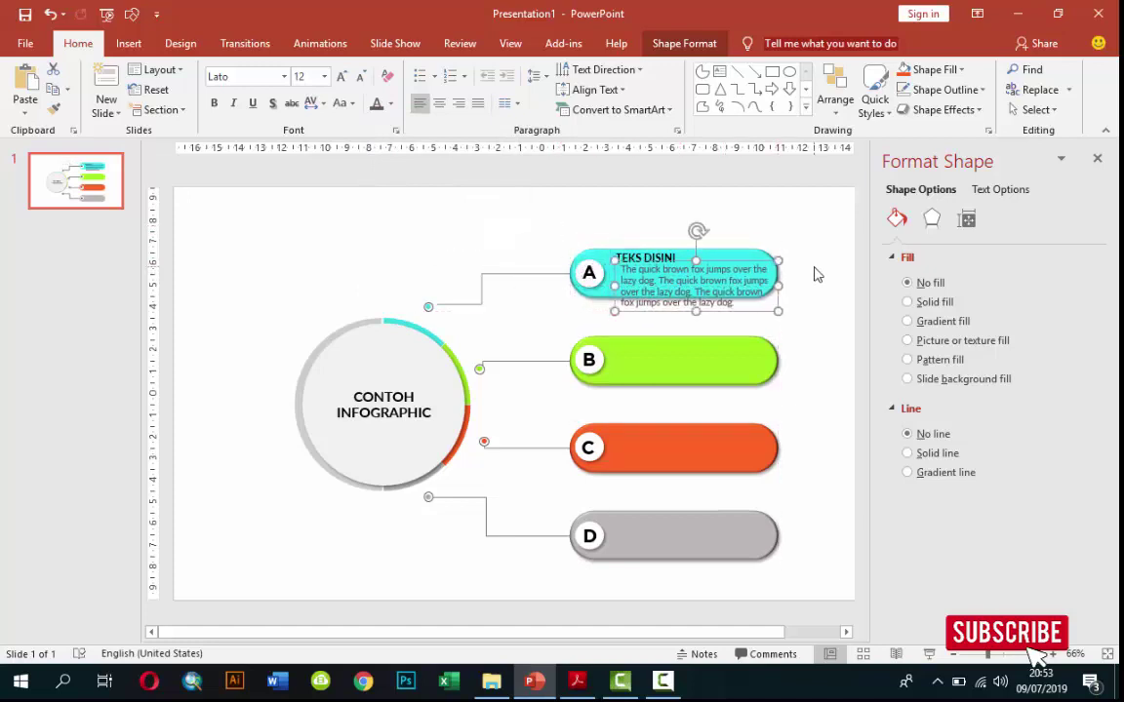
# - Narrow bar A's text box, delete its last sentence, and align it under TEKS DISINI
pyautogui.keyDown('ctrl'); pyautogui.scroll(6, 771, 269); pyautogui.keyUp('ctrl')
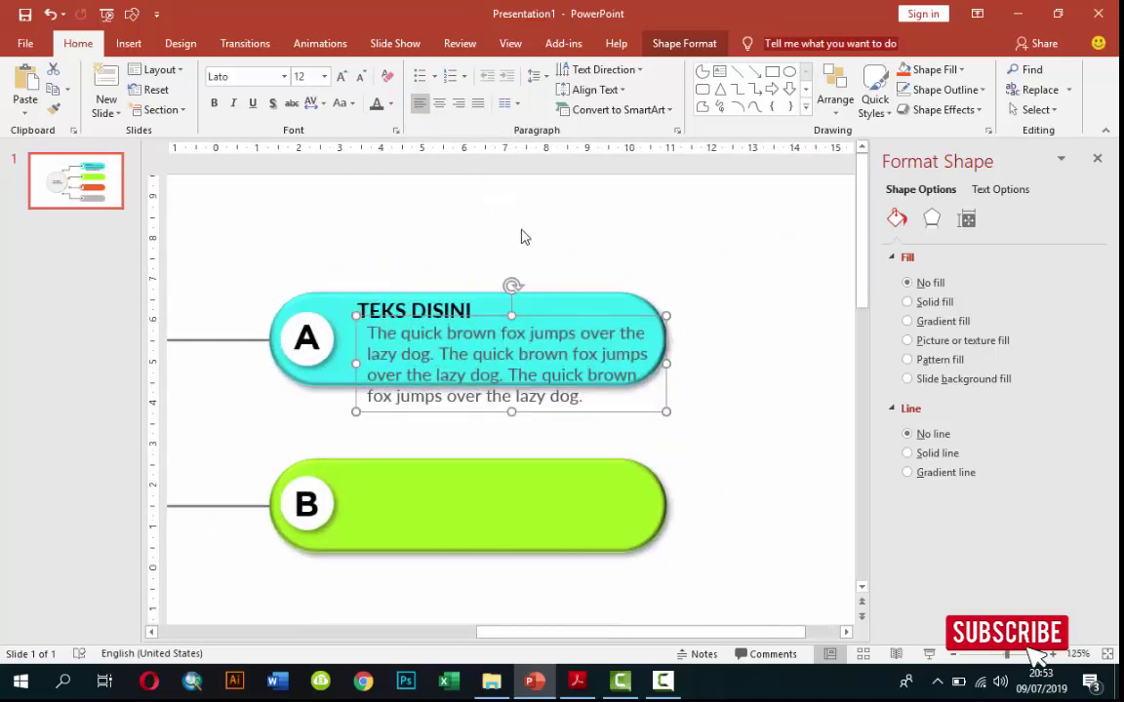
pyautogui.moveTo(663, 362); pyautogui.dragTo(652, 363)
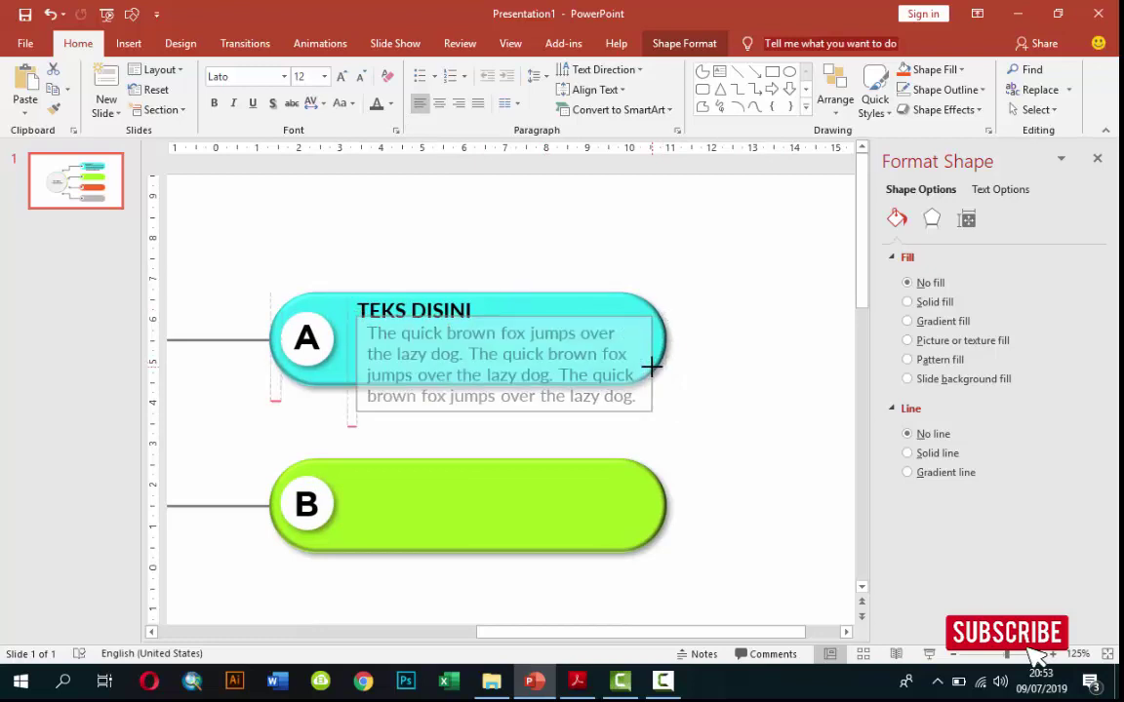
pyautogui.moveTo(563, 375); pyautogui.dragTo(672, 412)
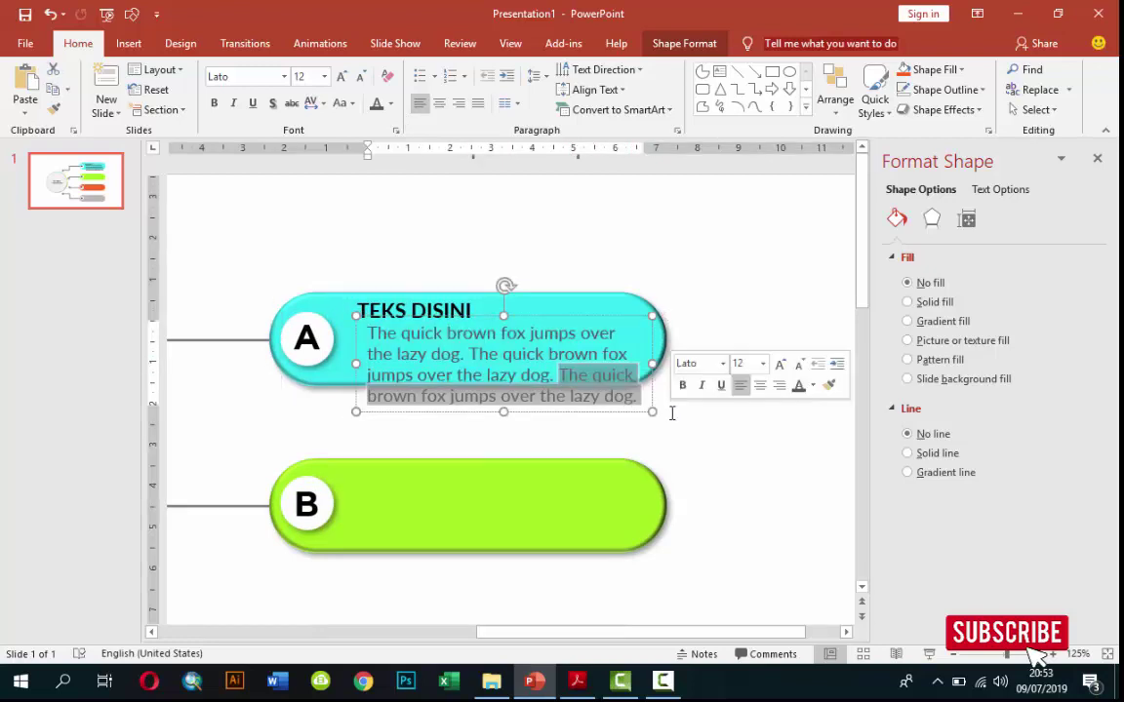
pyautogui.press('Delete')
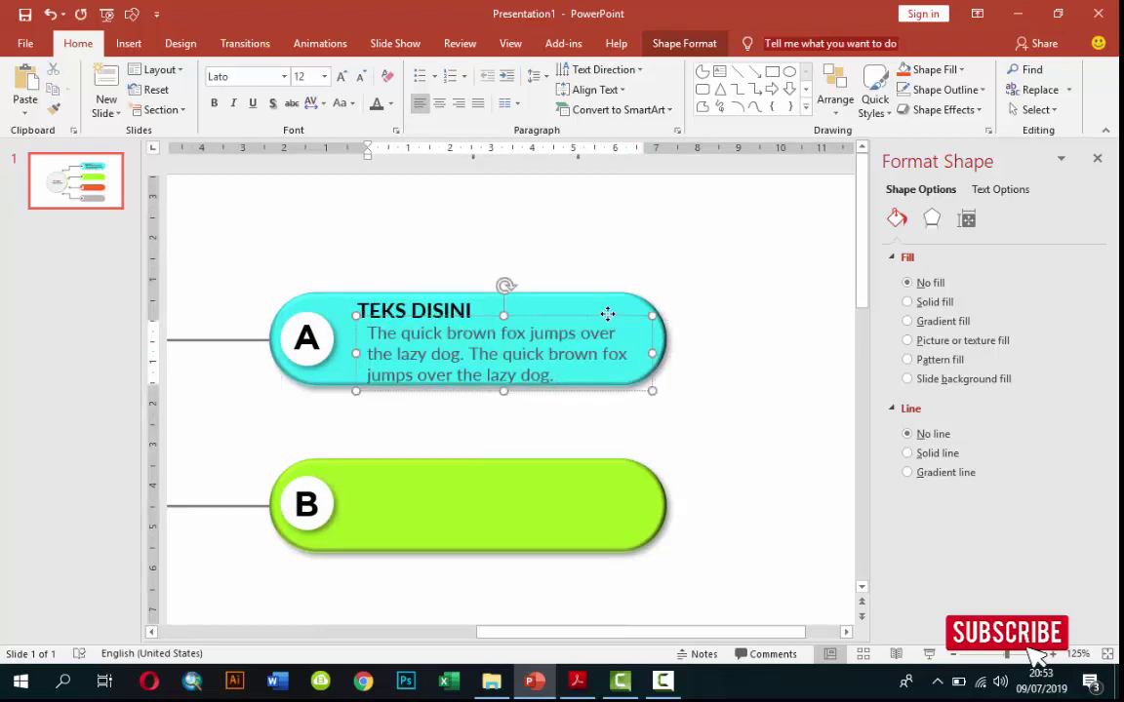
pyautogui.moveTo(606, 313); pyautogui.dragTo(598, 312)
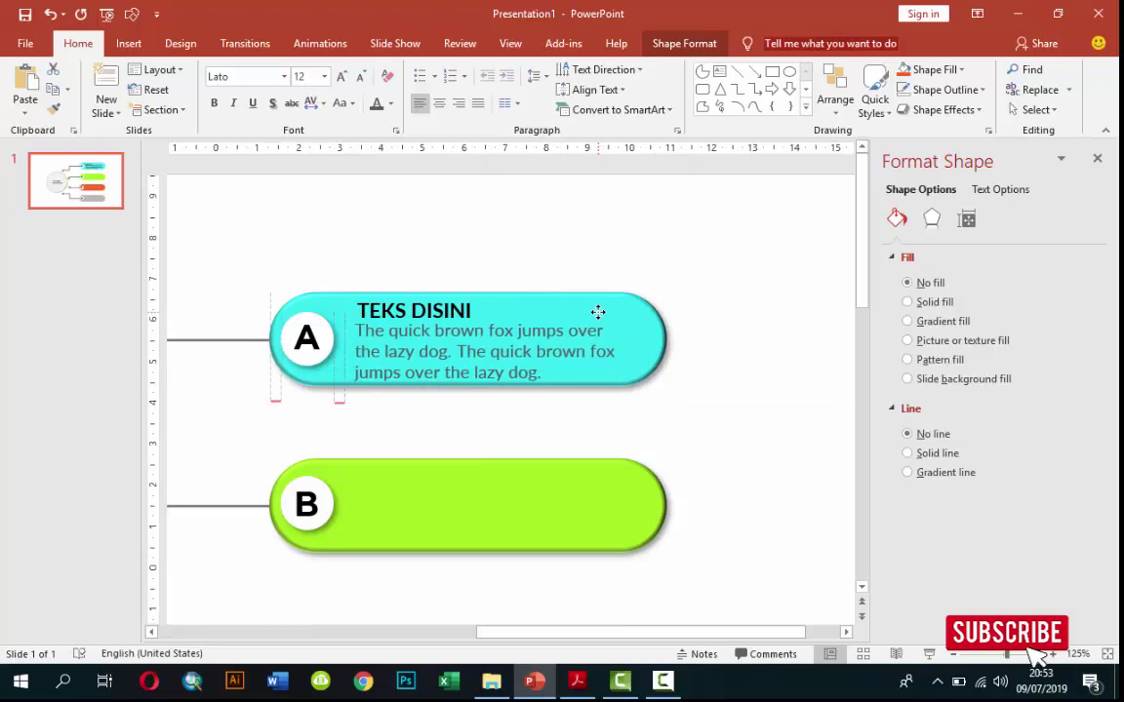
pyautogui.moveTo(598, 312); pyautogui.dragTo(602, 318)
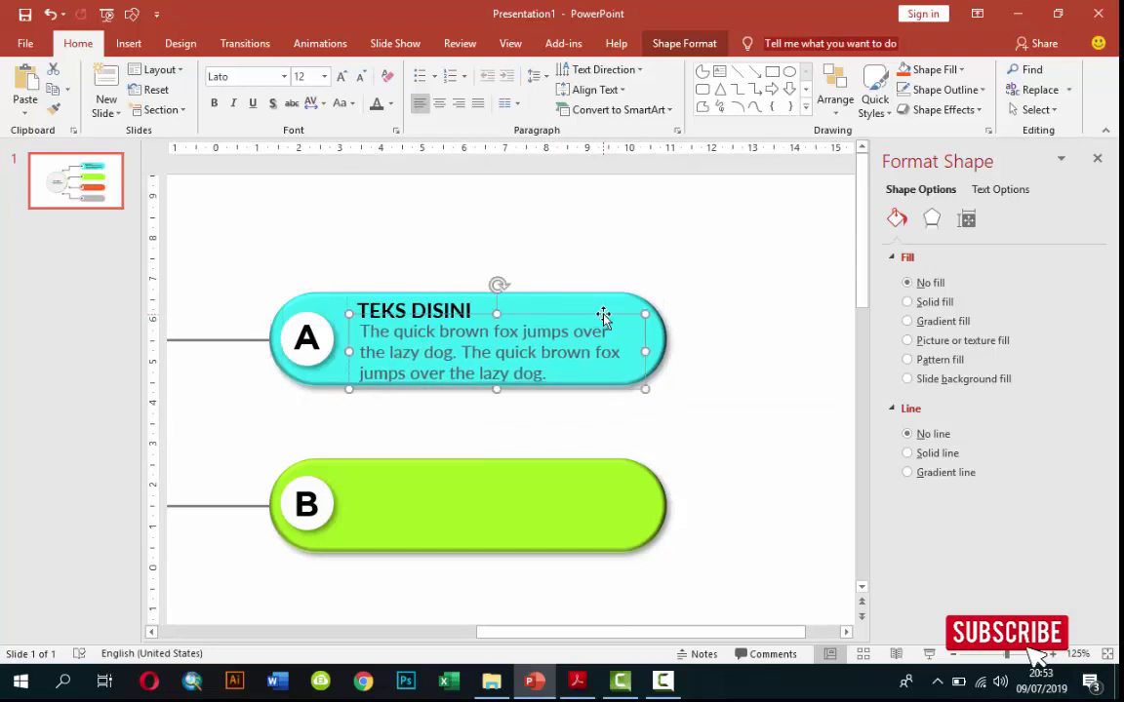
pyautogui.click(761, 351)
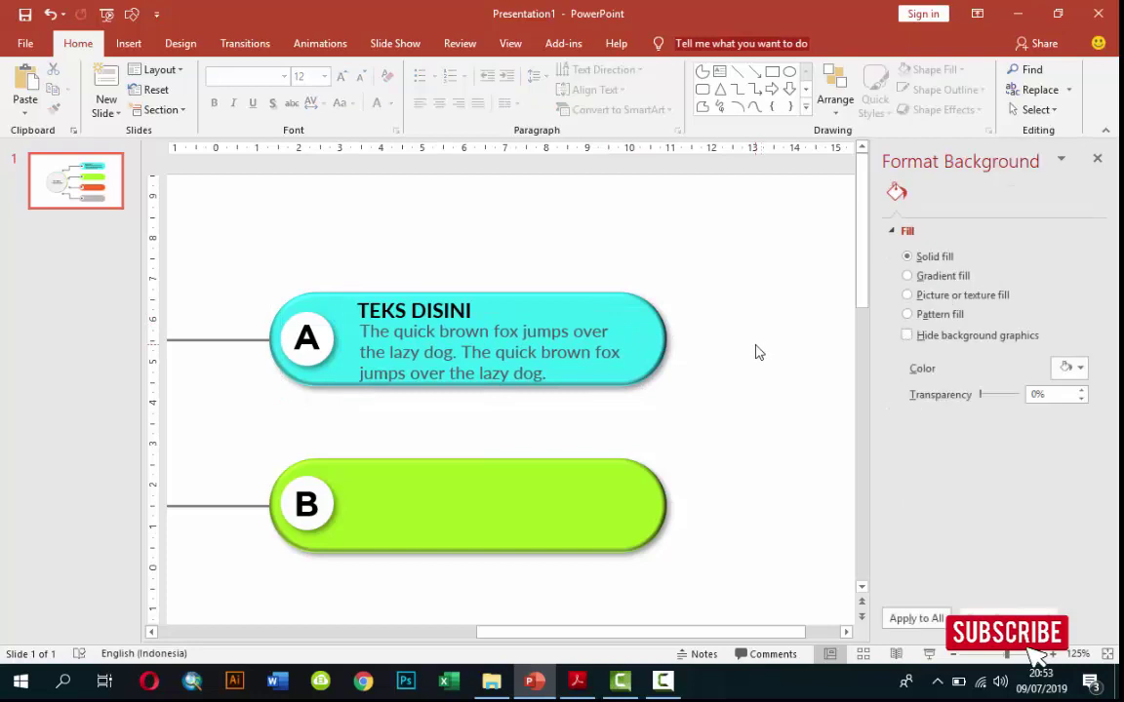
# - Try a taller A bar, undo it, and select the heading with the body text
pyautogui.click(392, 312)
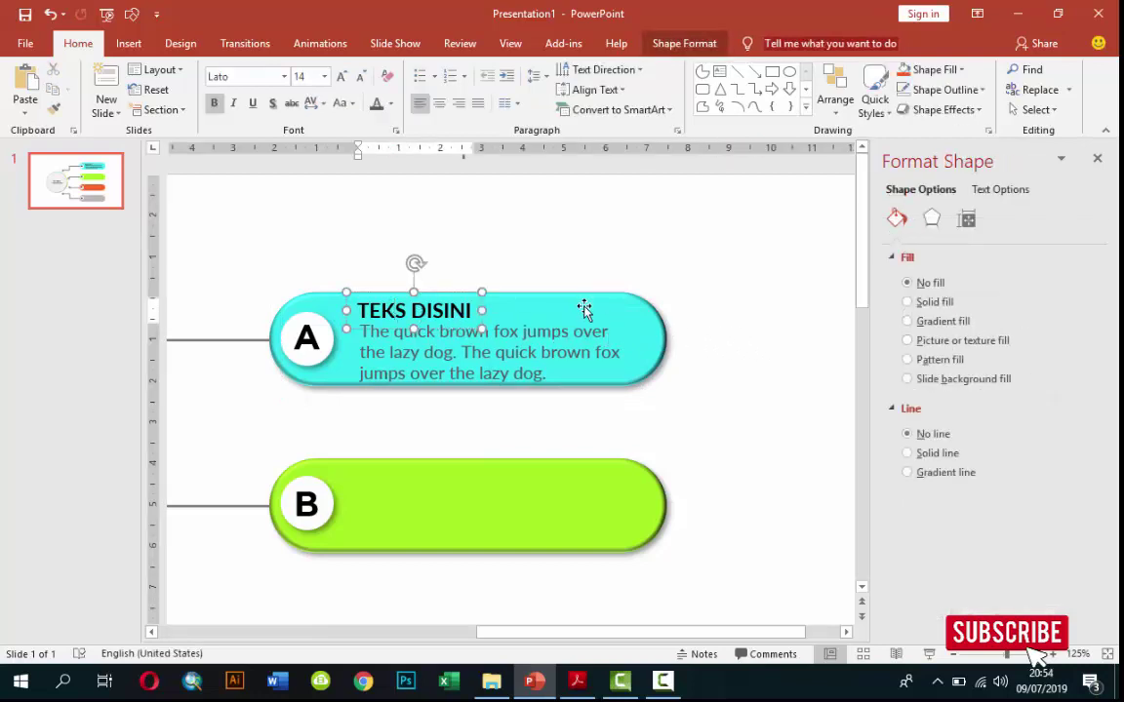
pyautogui.click(513, 293)
pyautogui.moveTo(469, 292)
pyautogui.mouseDown()
pyautogui.moveTo(472, 252)
pyautogui.moveTo(469, 262)
pyautogui.mouseUp()
pyautogui.hotkey('ctrl', 'z')
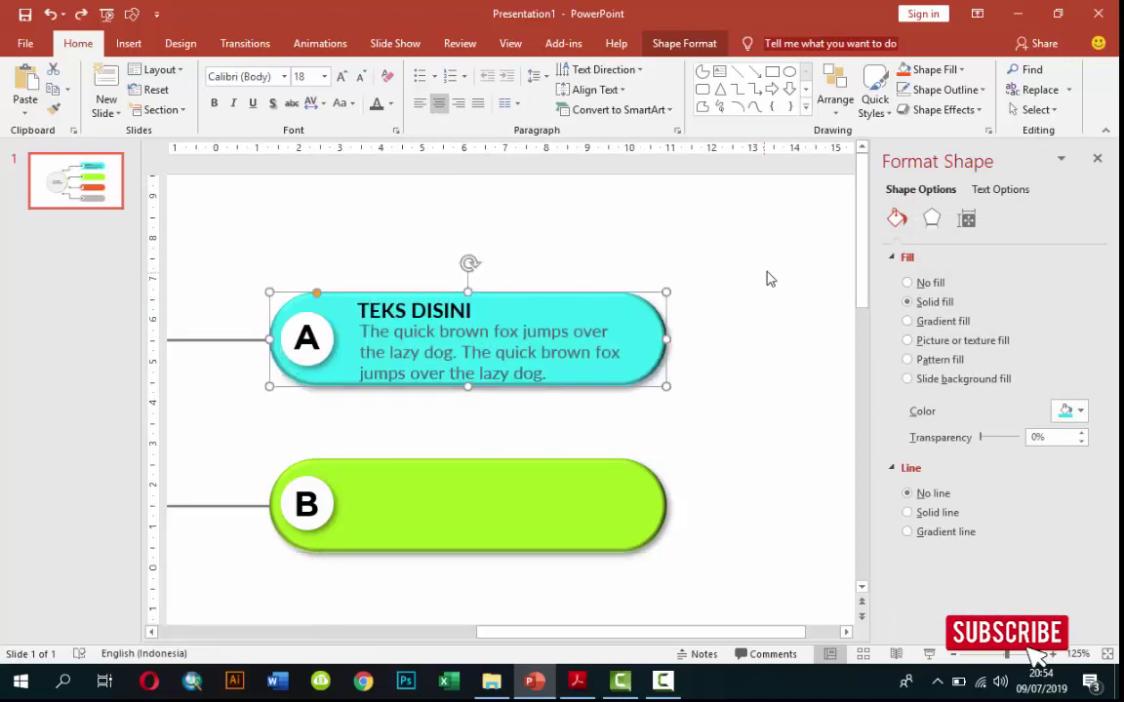
pyautogui.click(444, 311)
pyautogui.click(520, 334)
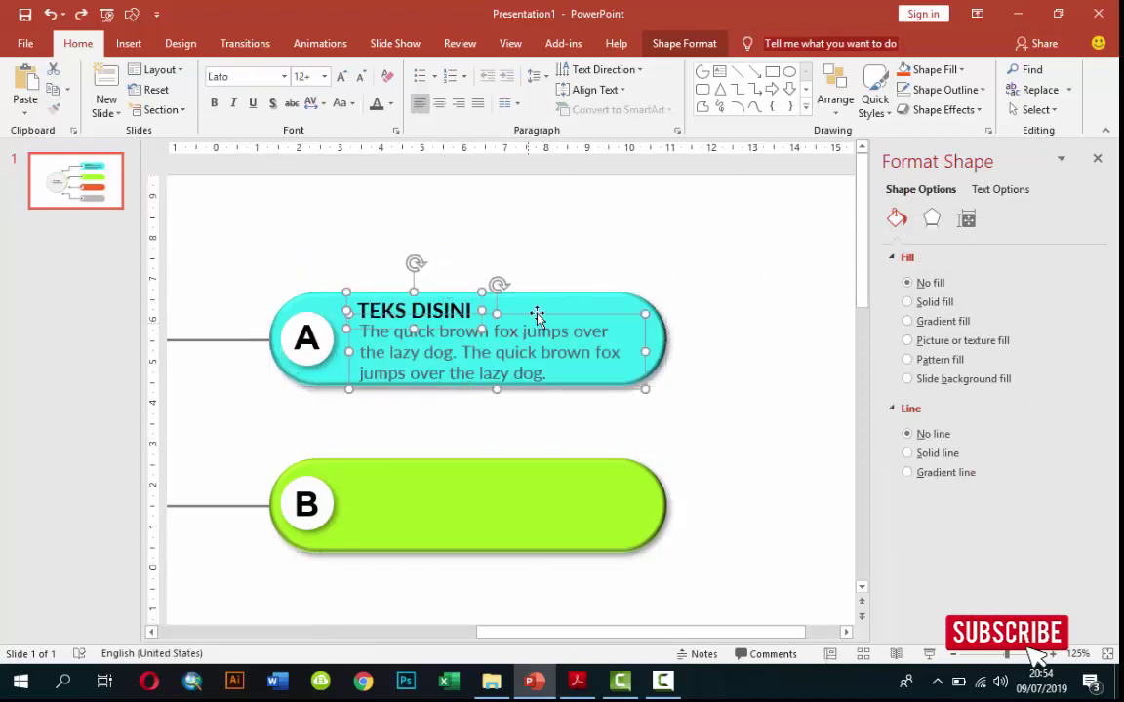
# - Copy A's heading and body text into bars B, C and D, nudging them into place
pyautogui.moveTo(532, 322); pyautogui.dragTo(529, 479)
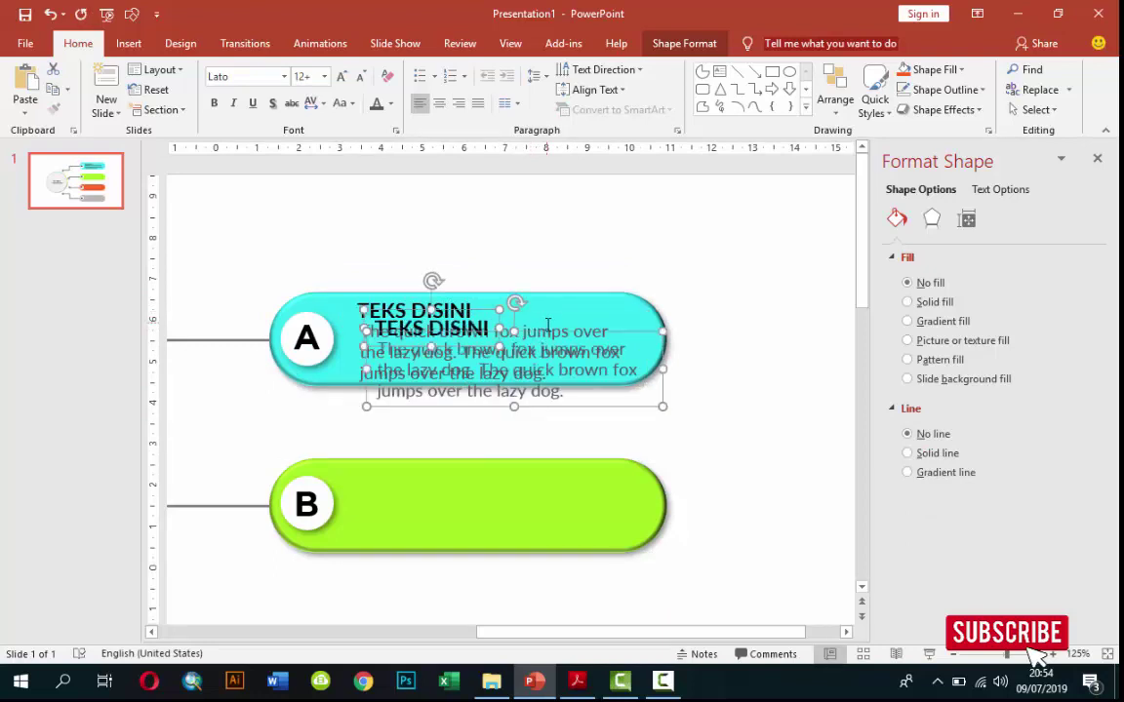
pyautogui.keyDown('shift'); pyautogui.click(529, 479); pyautogui.keyUp('shift')
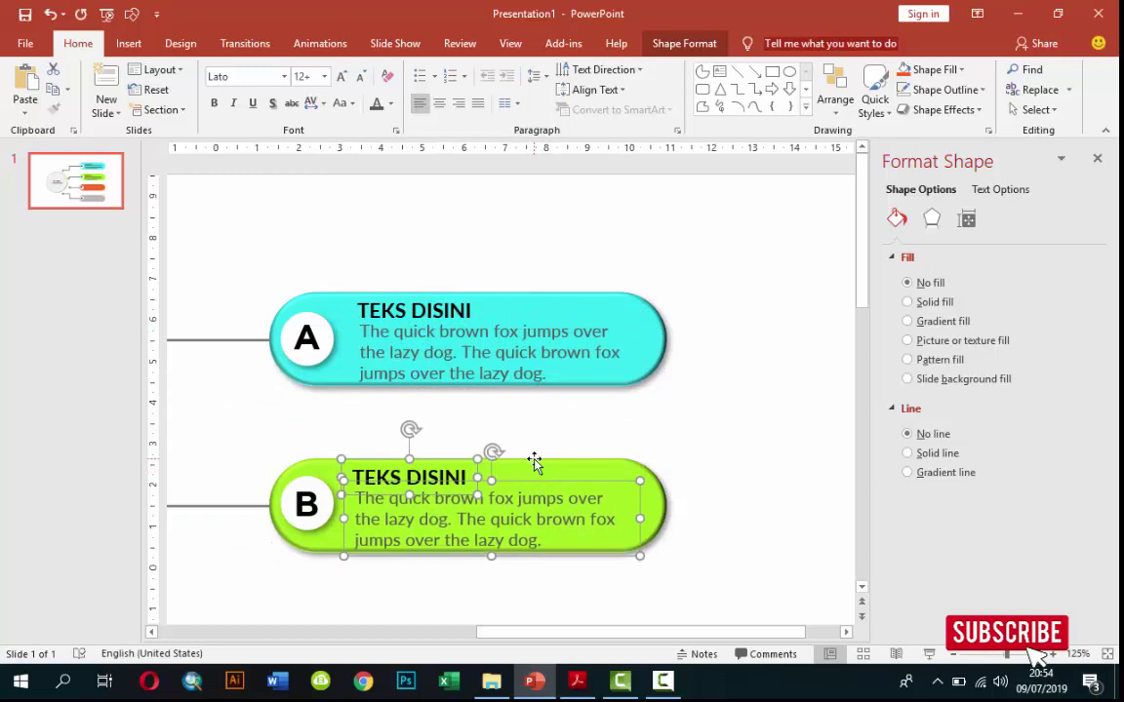
pyautogui.press('Up')
pyautogui.press('Up')
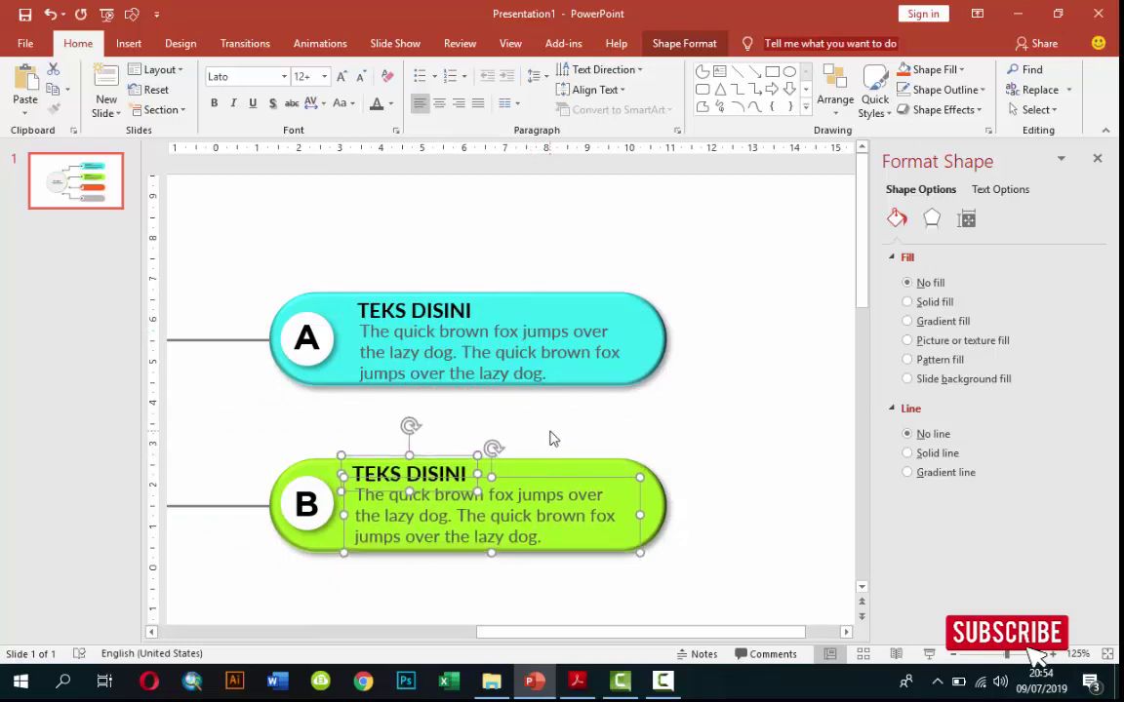
pyautogui.moveTo(534, 462); pyautogui.dragTo(639, 437)
pyautogui.hotkey('ctrl', 'd')
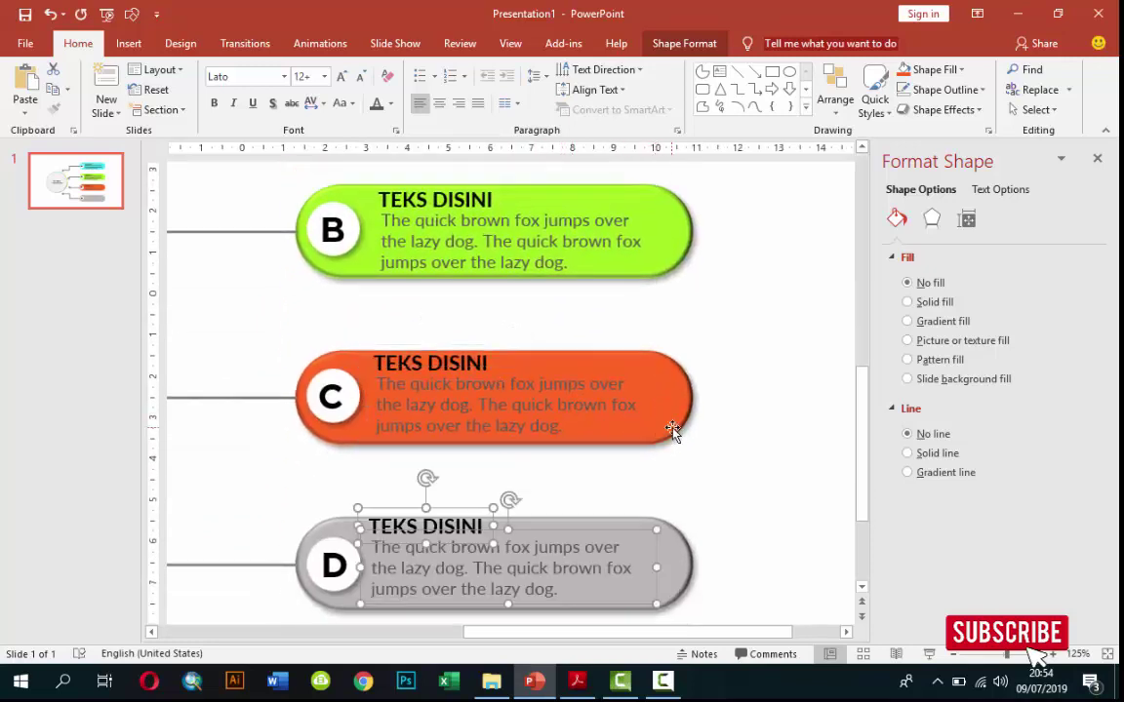
pyautogui.press('Down')
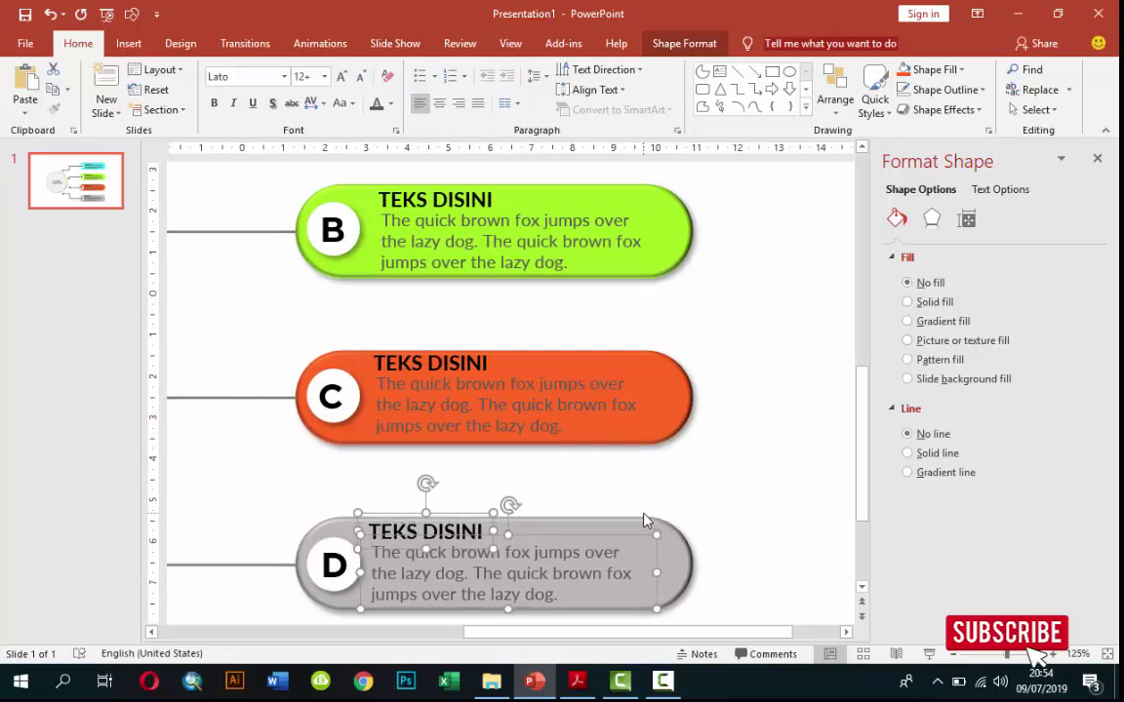
pyautogui.press('Down')
pyautogui.press('Down')
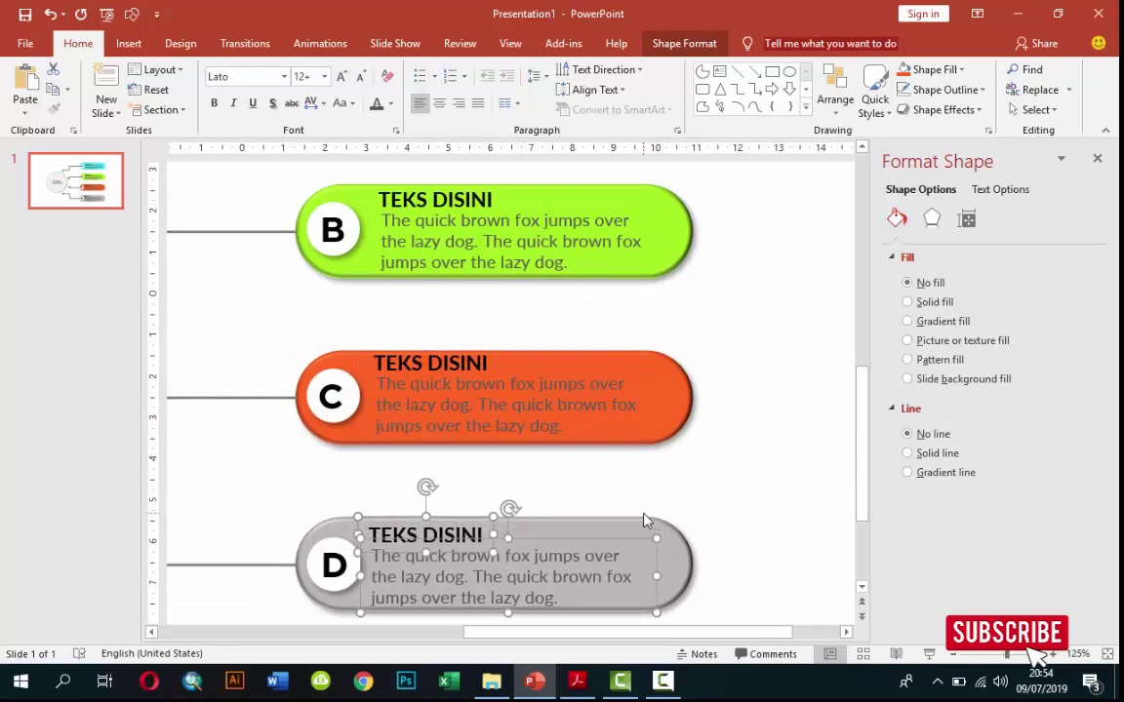
# - Nudge bar C's heading and body text down to align inside the bar
pyautogui.click(472, 373)
pyautogui.press('Escape')
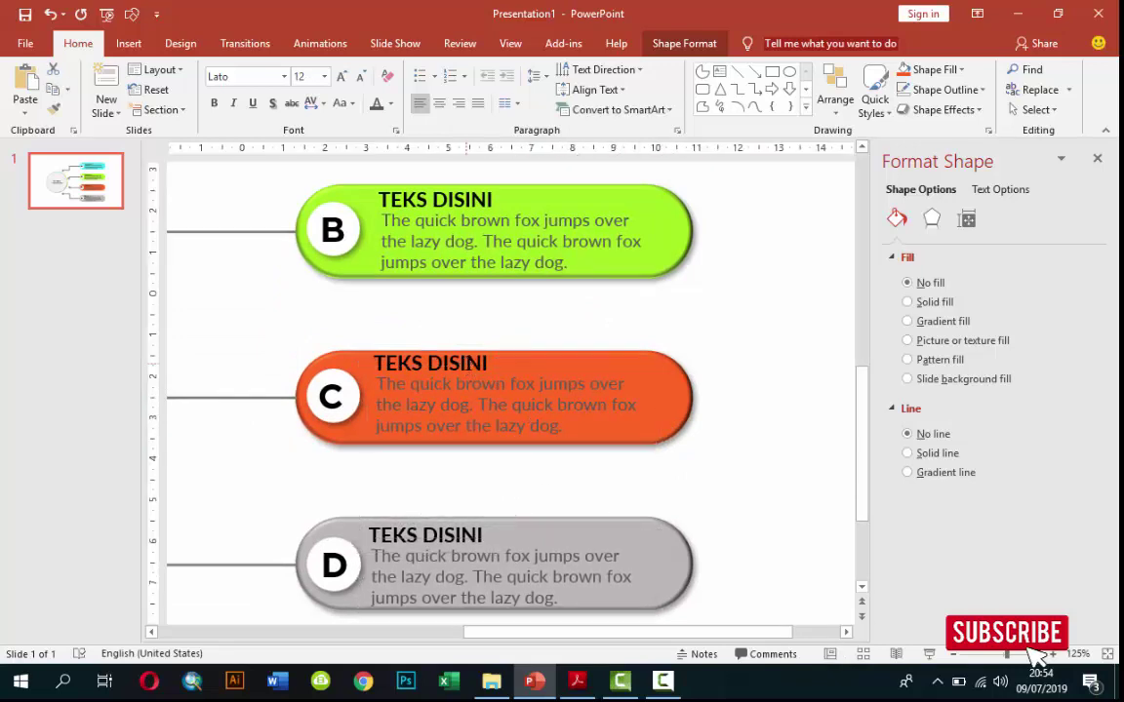
pyautogui.click(472, 374)
pyautogui.keyDown('shift'); pyautogui.click(532, 402); pyautogui.keyUp('shift')
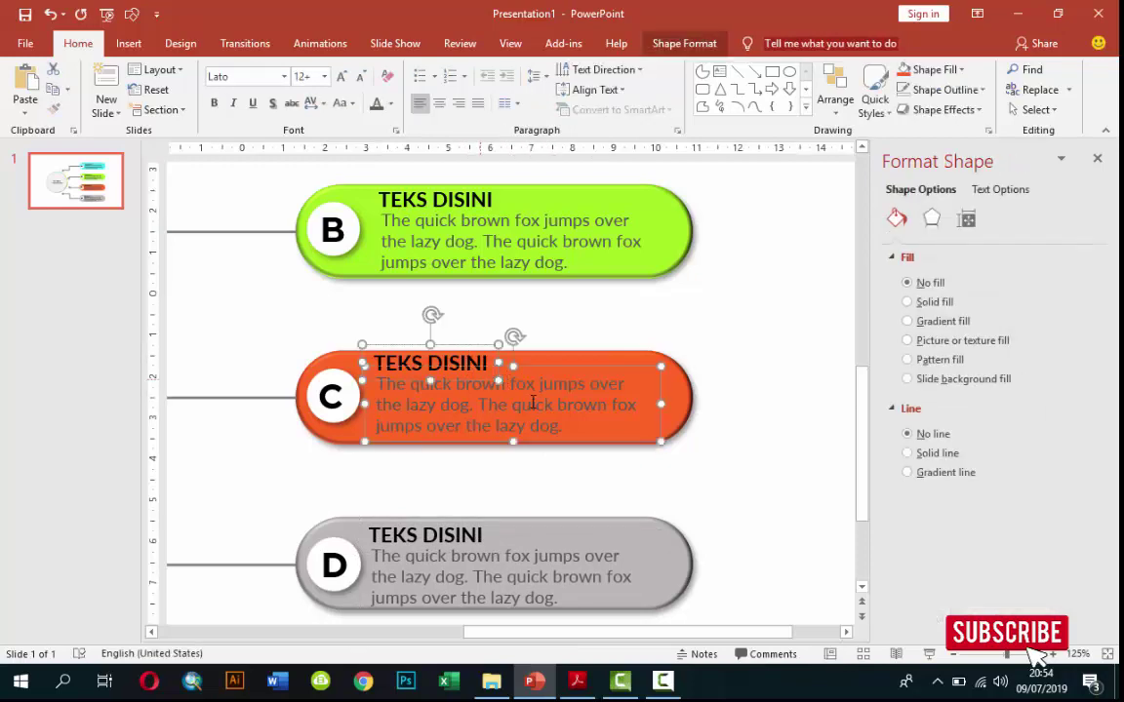
pyautogui.press('Down')
pyautogui.press('Down')
pyautogui.click(740, 382)
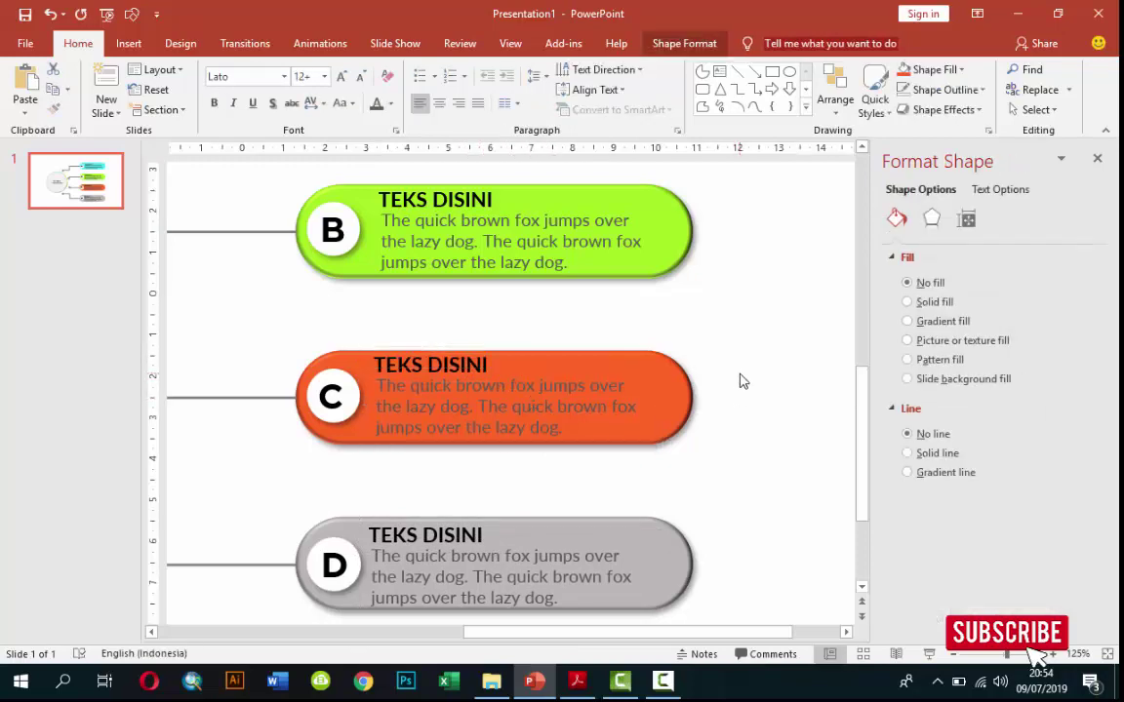
pyautogui.keyDown('ctrl'); pyautogui.scroll(-5, 770, 377); pyautogui.keyUp('ctrl')
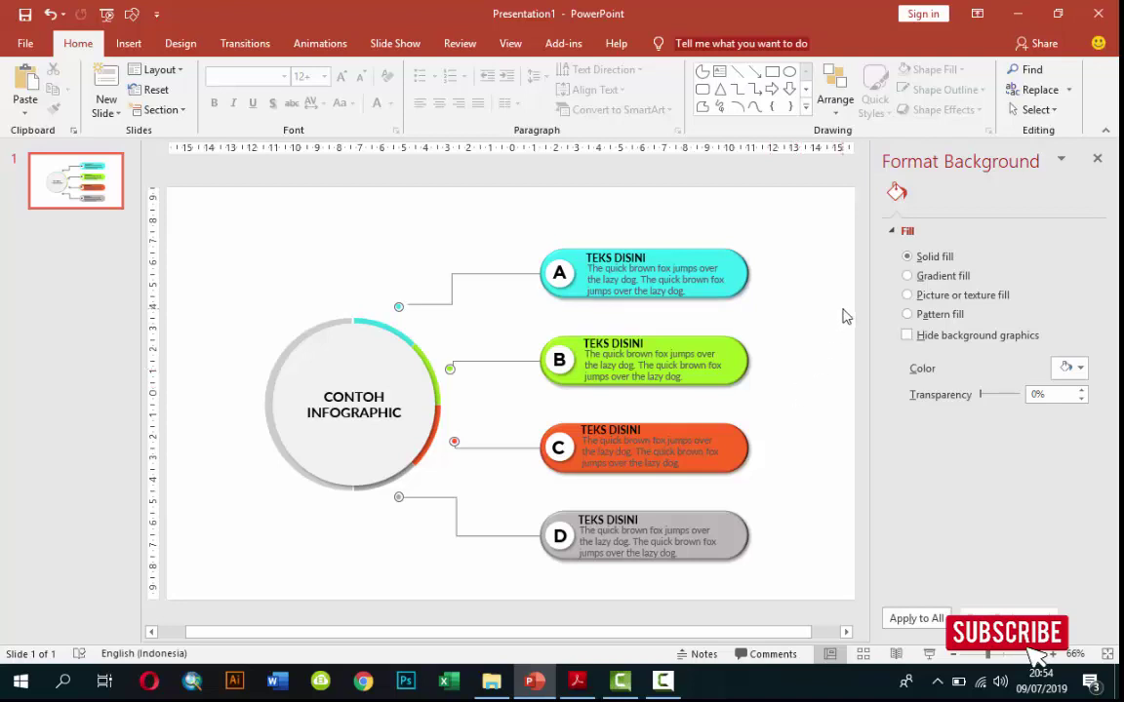
# - Add an empty text box above the infographic
pyautogui.click(132, 44)
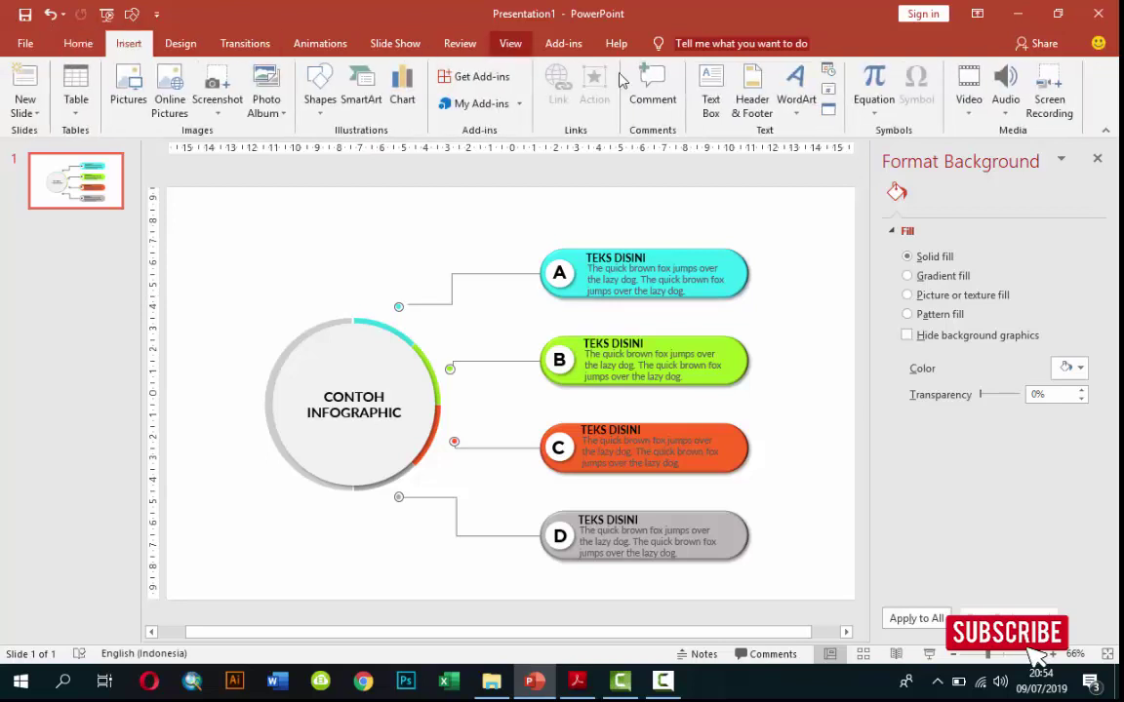
pyautogui.click(704, 102)
pyautogui.click(353, 222)
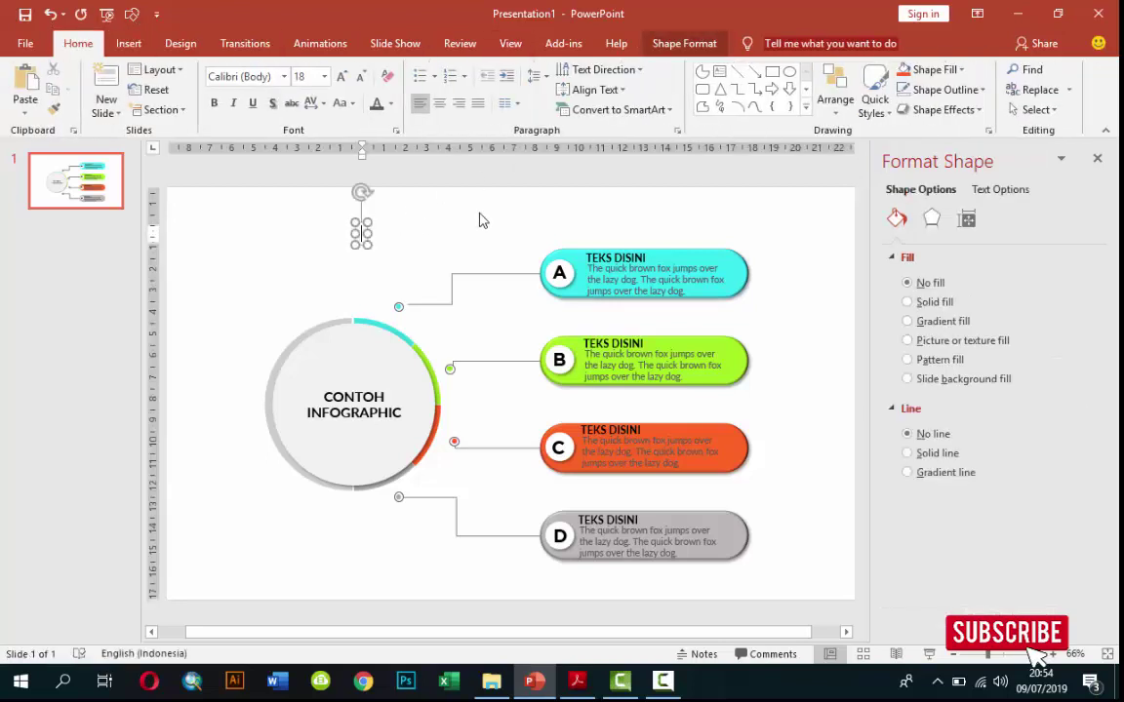
# - Type the title 'JUDUL SLIDE ANDA DISINI' and format it in Gotham Bold, size 24
pyautogui.write('JUDUL')
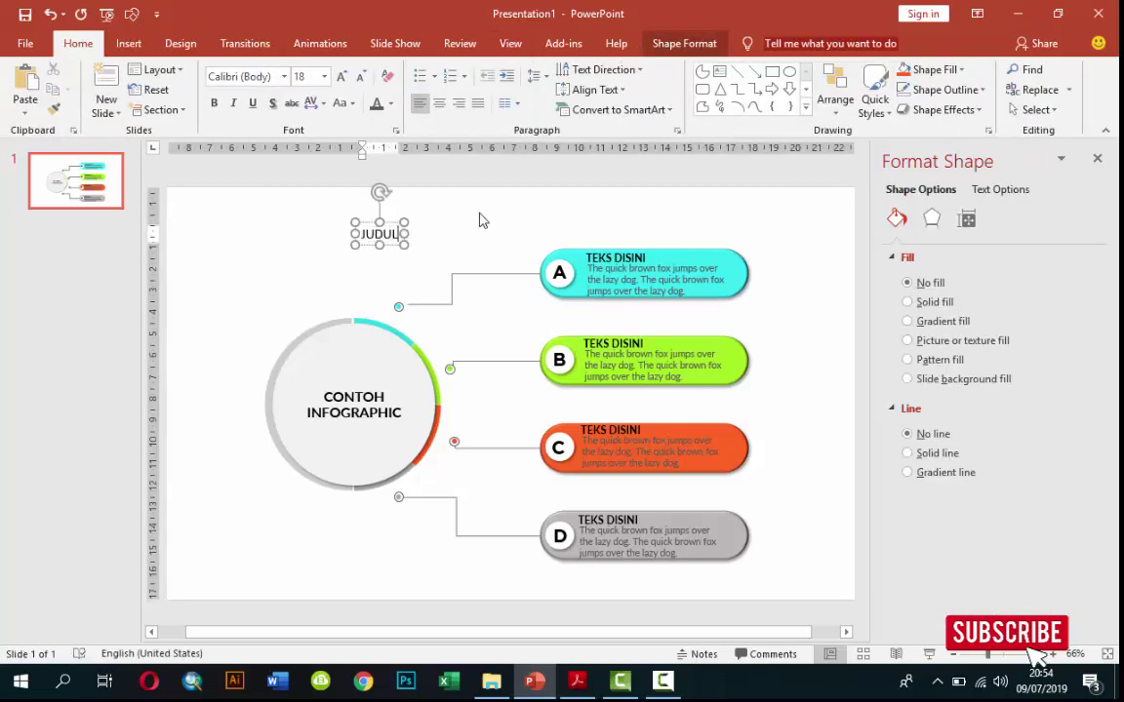
pyautogui.write(' SLIDE ANDA')
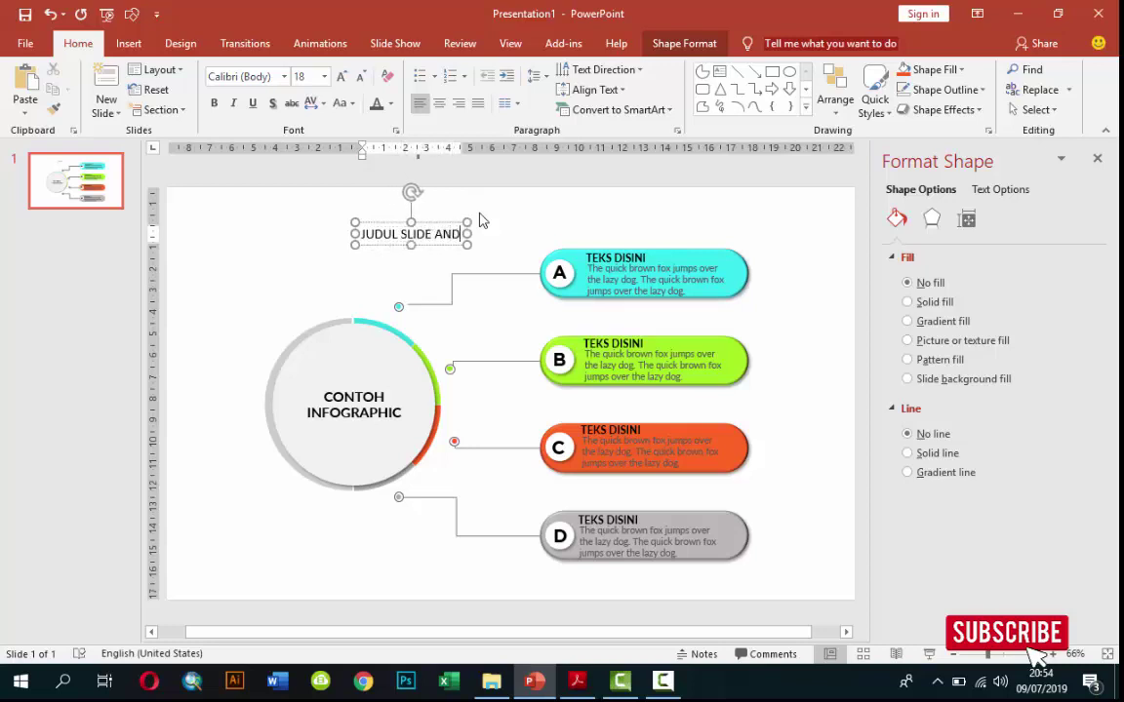
pyautogui.write(' DISINI')
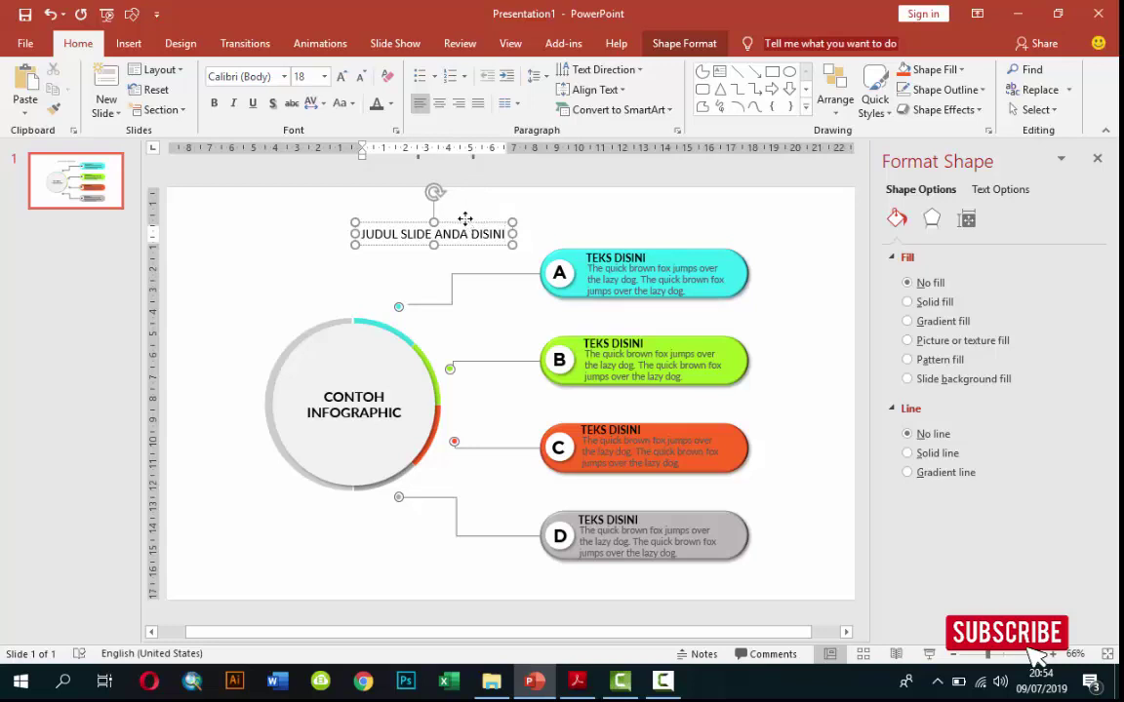
pyautogui.click(466, 219)
pyautogui.click(283, 78)
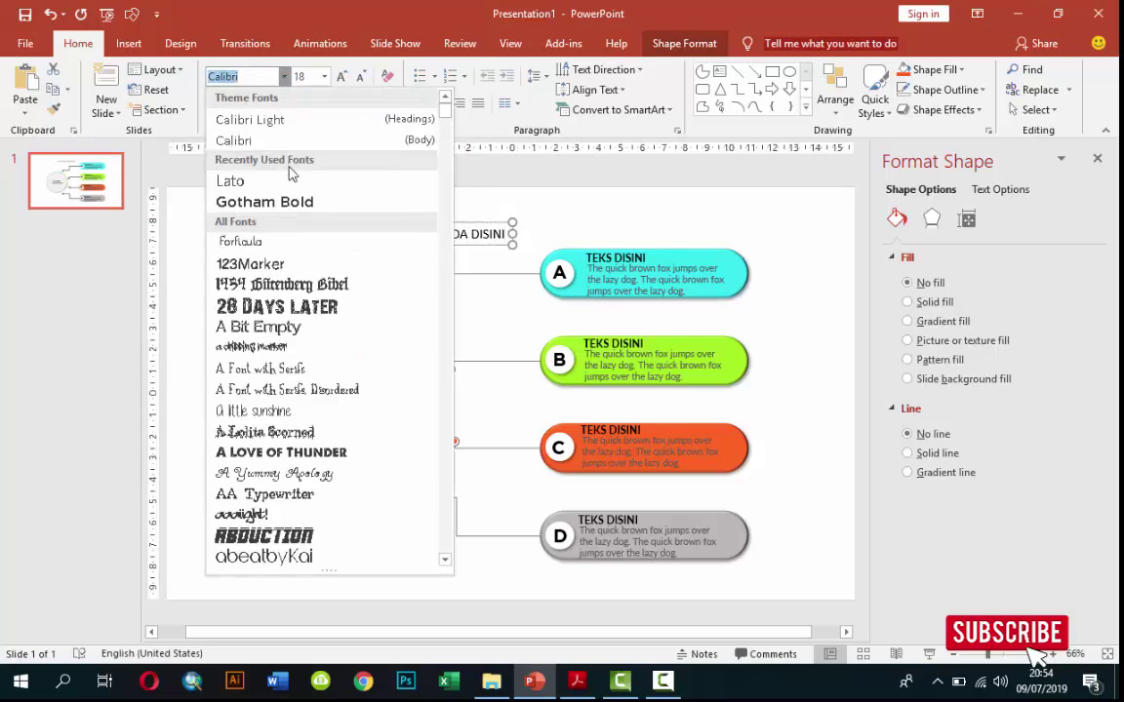
pyautogui.click(283, 201)
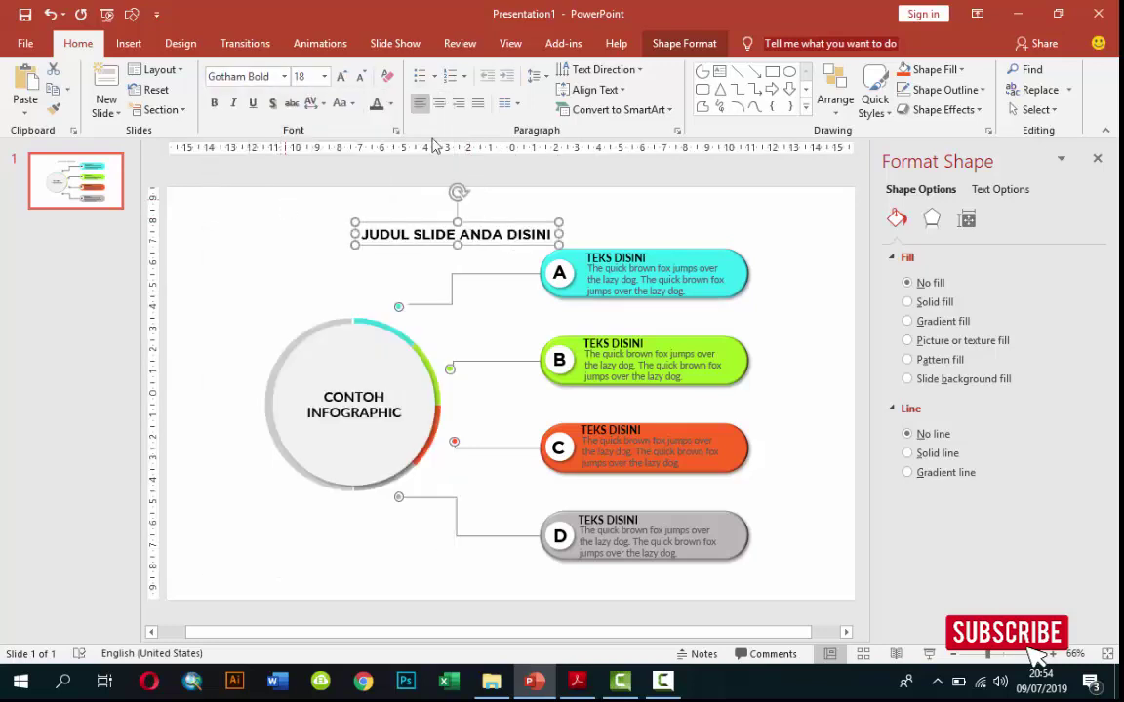
pyautogui.click(324, 76)
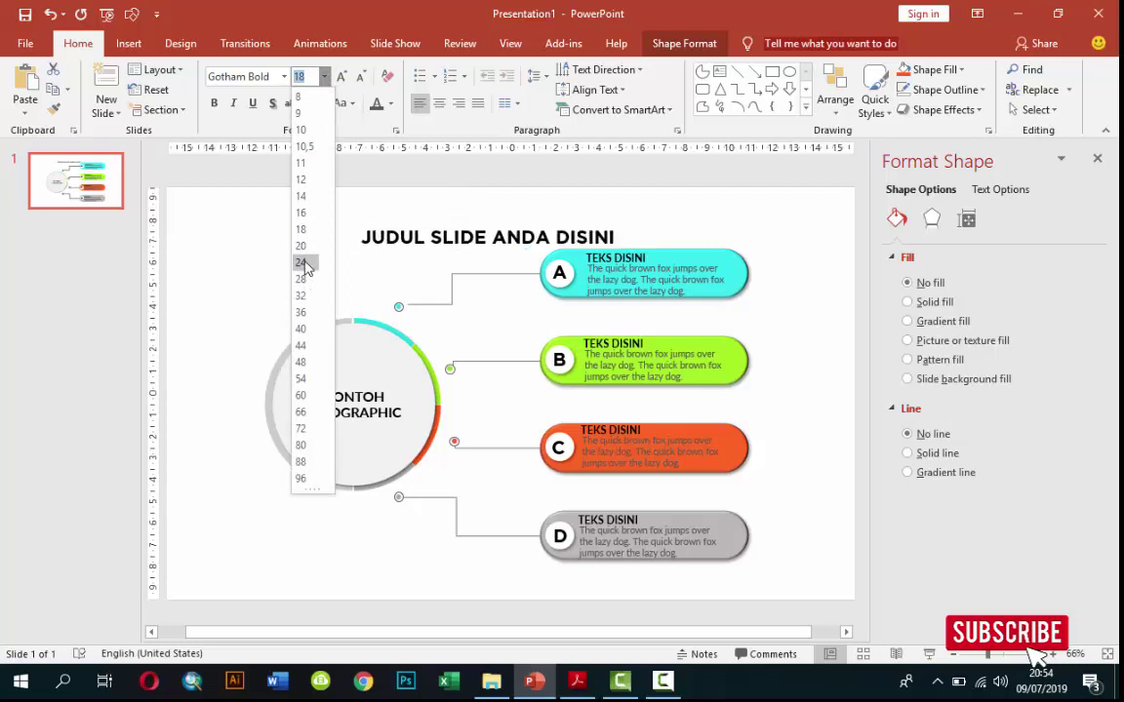
pyautogui.click(302, 264)
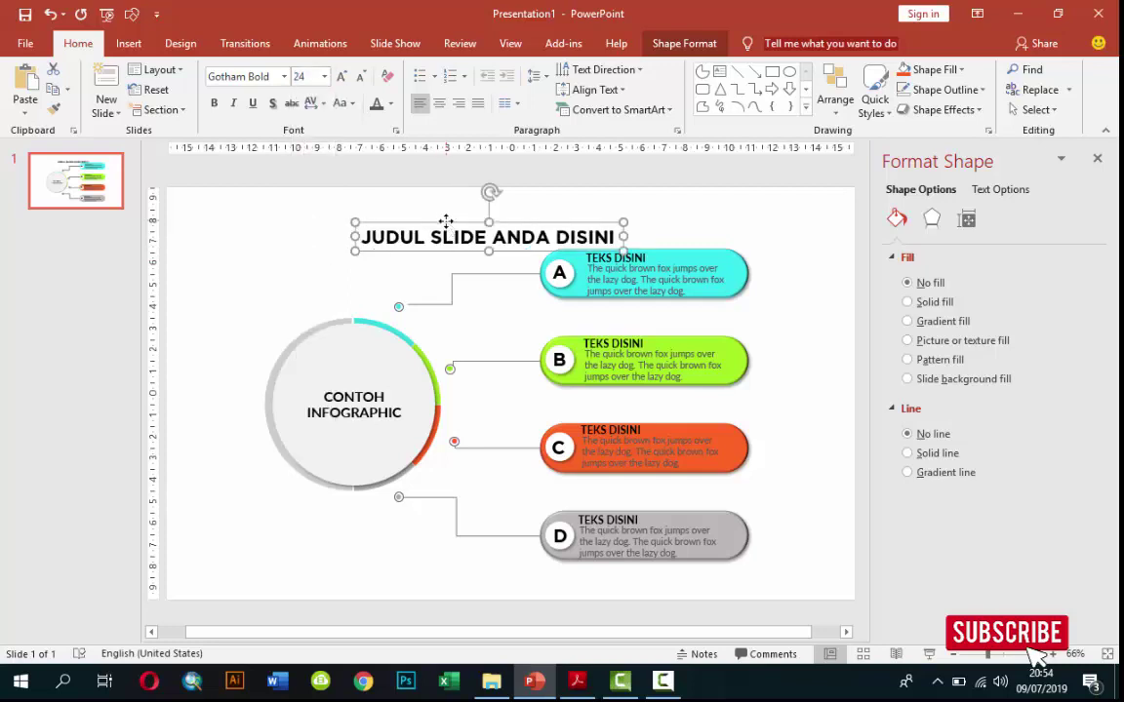
# - Move the title to the top centre of the slide
pyautogui.moveTo(446, 222); pyautogui.dragTo(448, 201)
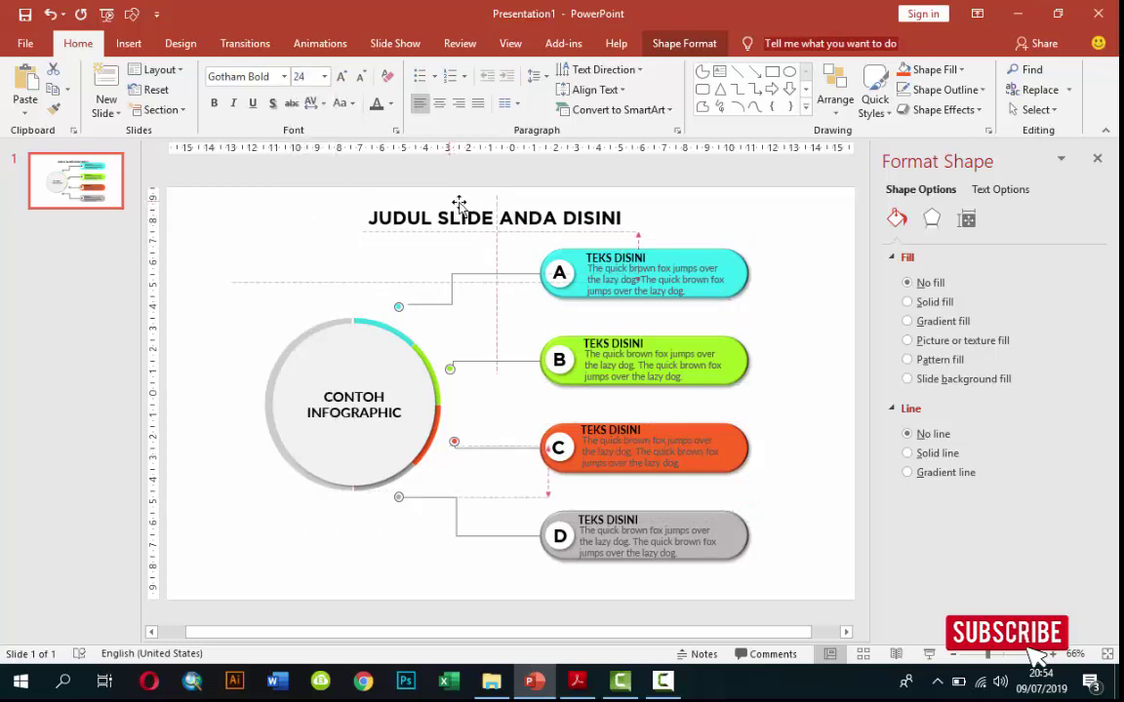
pyautogui.click(822, 266)
pyautogui.scroll(-1, 808, 281)
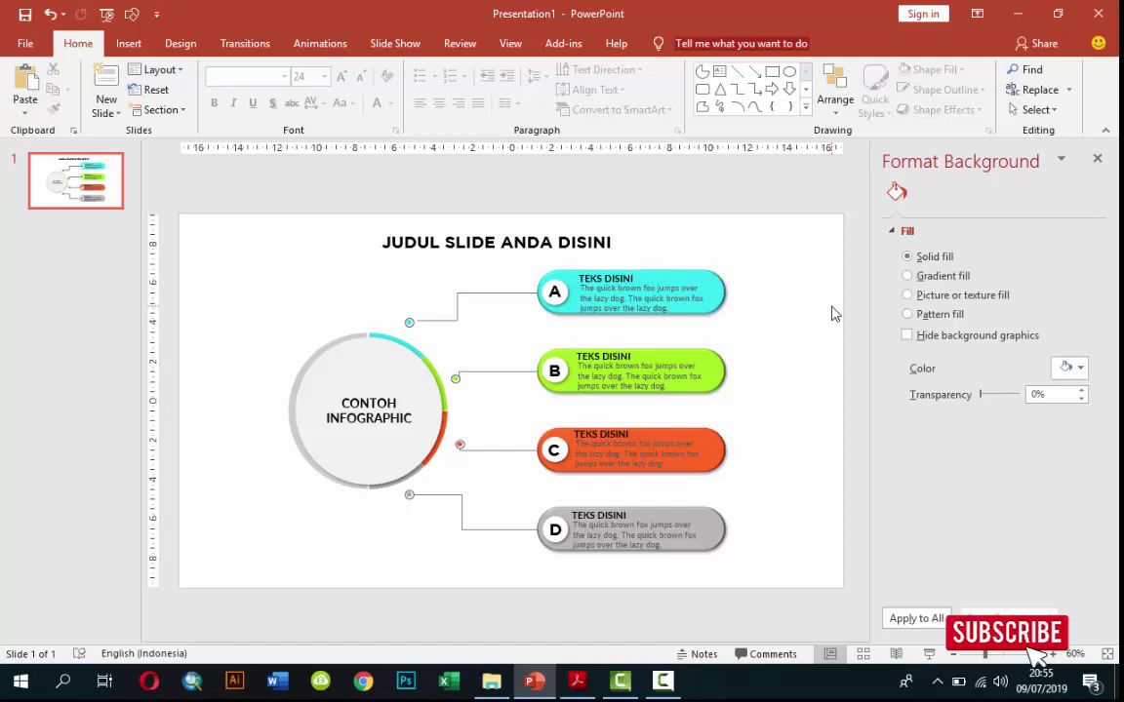
# - Close the Format Background pane and select the central circle on the Animations tab
pyautogui.click(1097, 158)
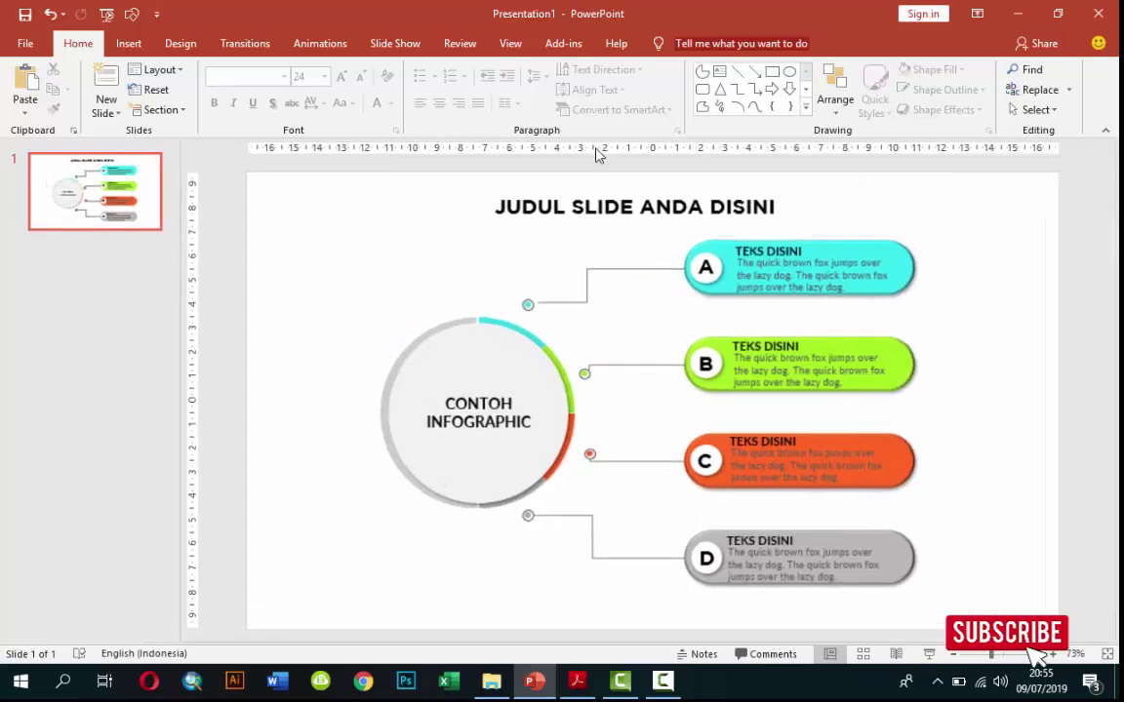
pyautogui.click(327, 46)
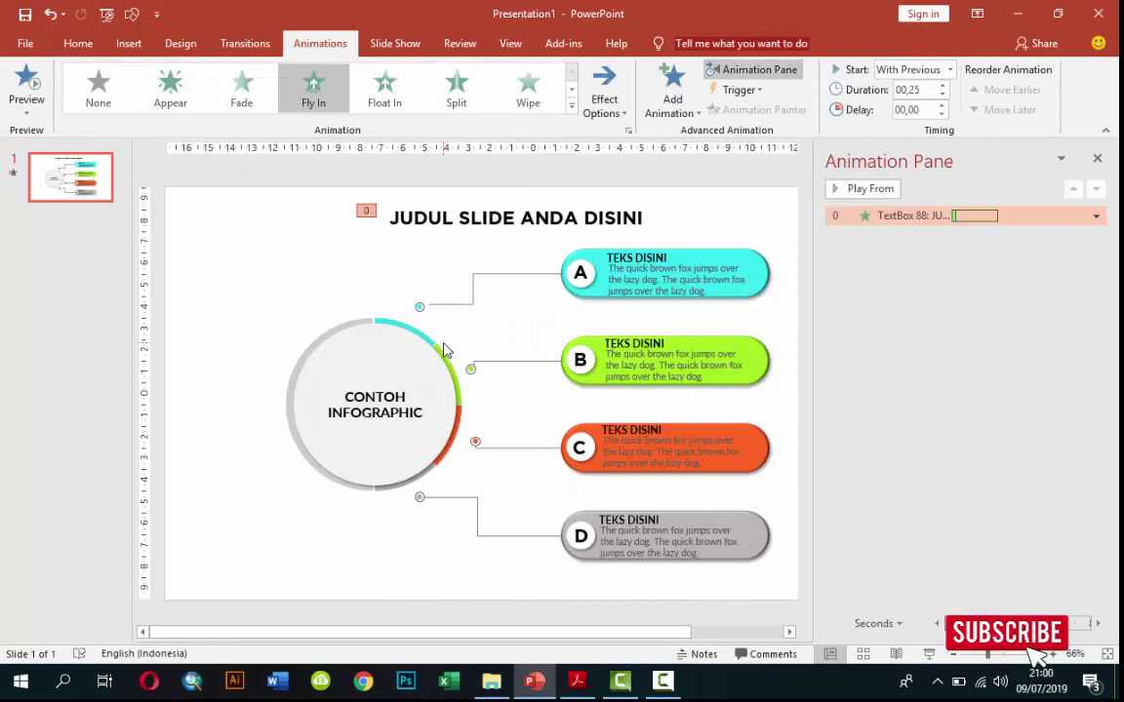
pyautogui.click(444, 349)
# - Hide all slide objects except the circle group and its red and green arcs
pyautogui.click(676, 47)
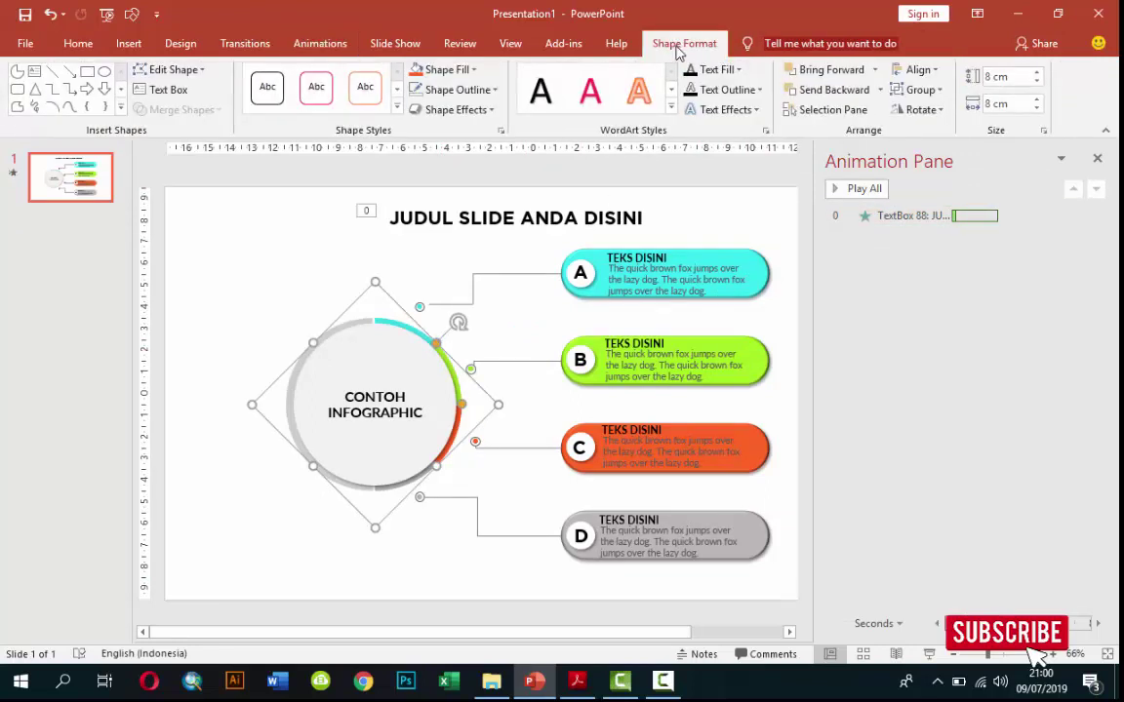
pyautogui.click(832, 110)
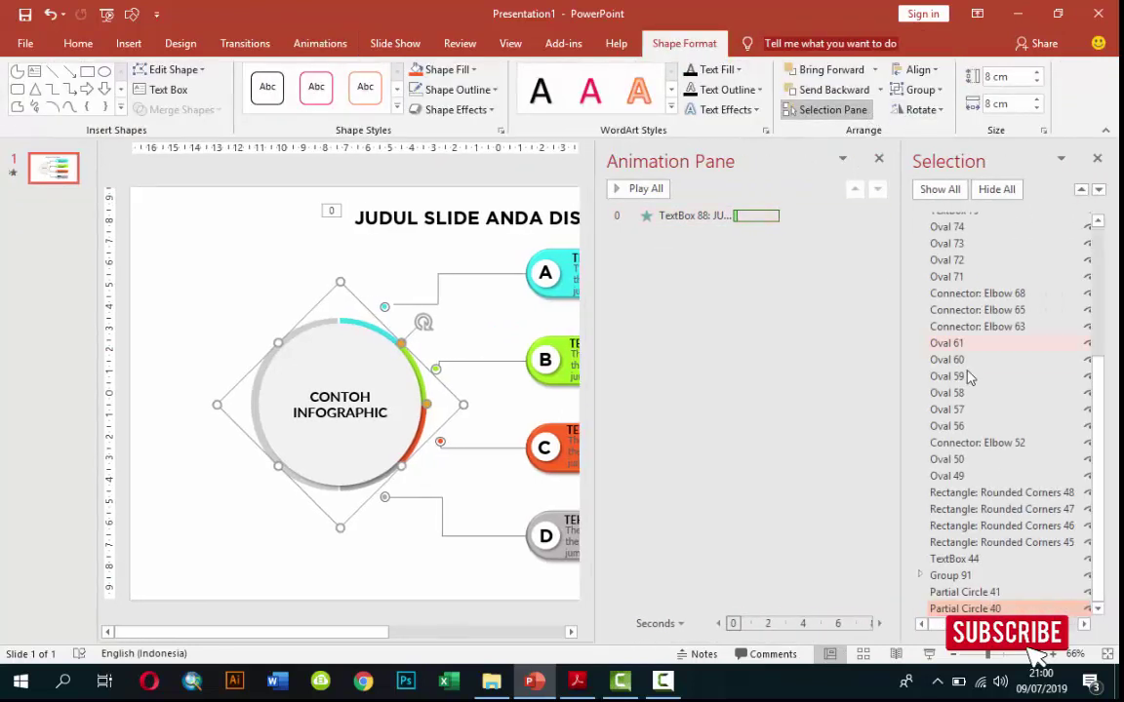
pyautogui.click(997, 189)
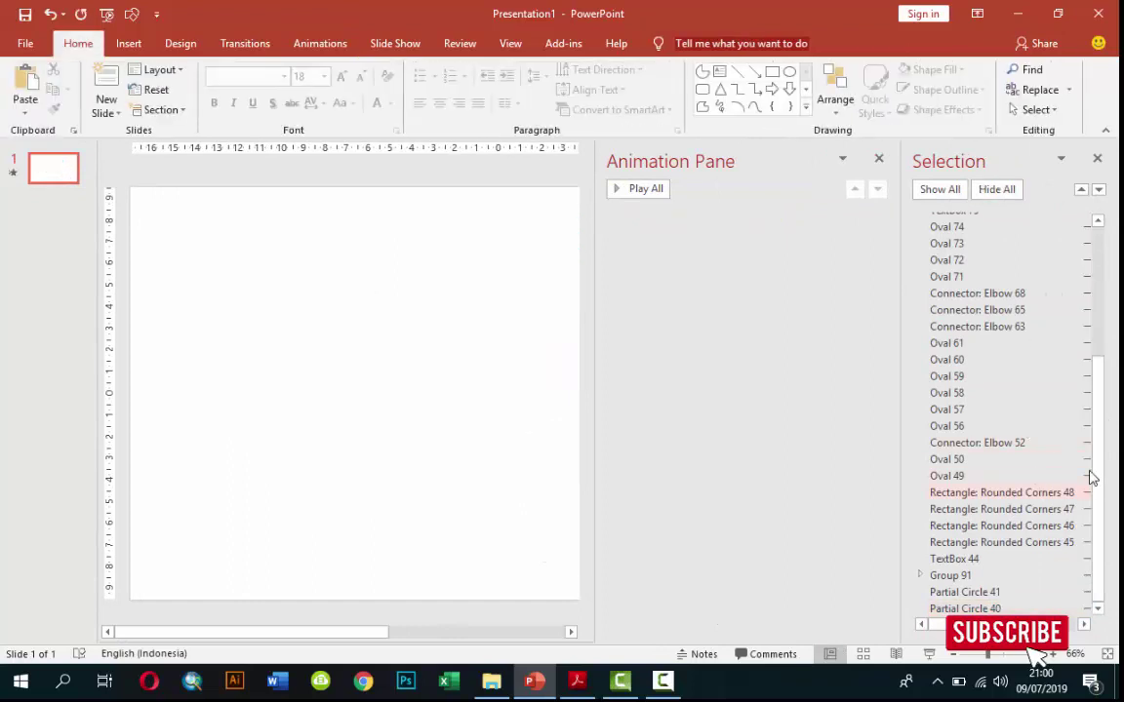
pyautogui.click(1087, 576)
pyautogui.click(1087, 592)
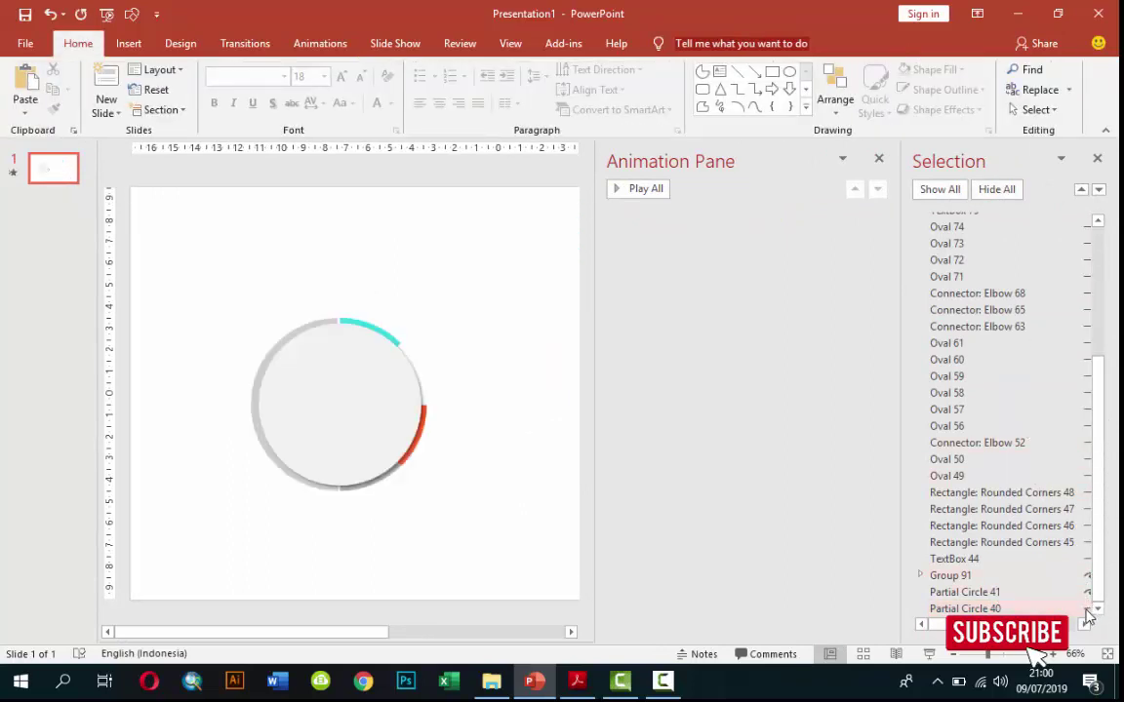
pyautogui.click(1087, 608)
# - Select the green arc, red arc and circle and group them with Ctrl+G
pyautogui.click(423, 380)
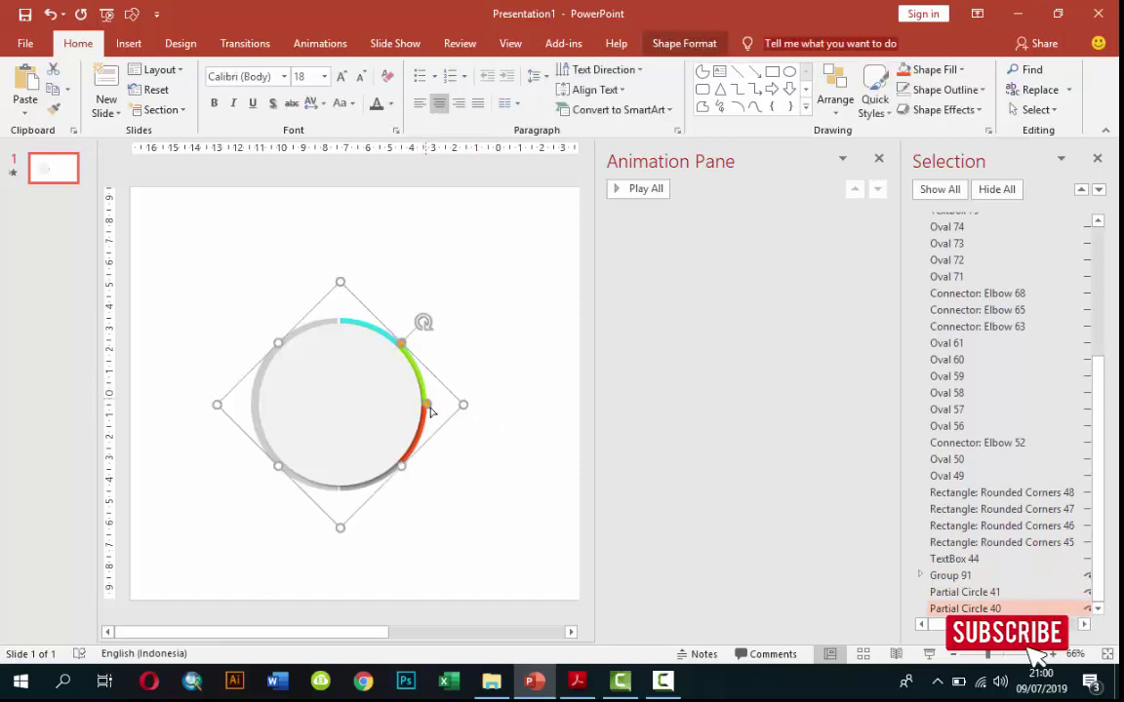
pyautogui.keyDown('shift'); pyautogui.click(421, 432); pyautogui.keyUp('shift')
pyautogui.keyDown('shift'); pyautogui.click(398, 407); pyautogui.keyUp('shift')
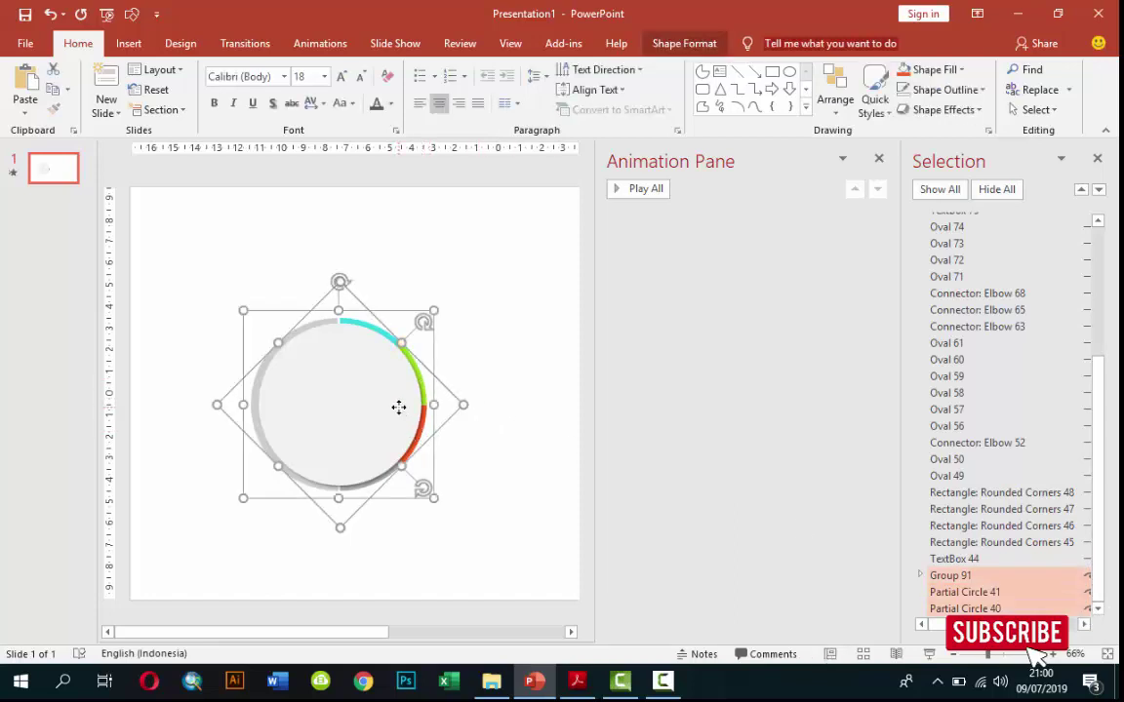
pyautogui.hotkey('ctrl', 'g')
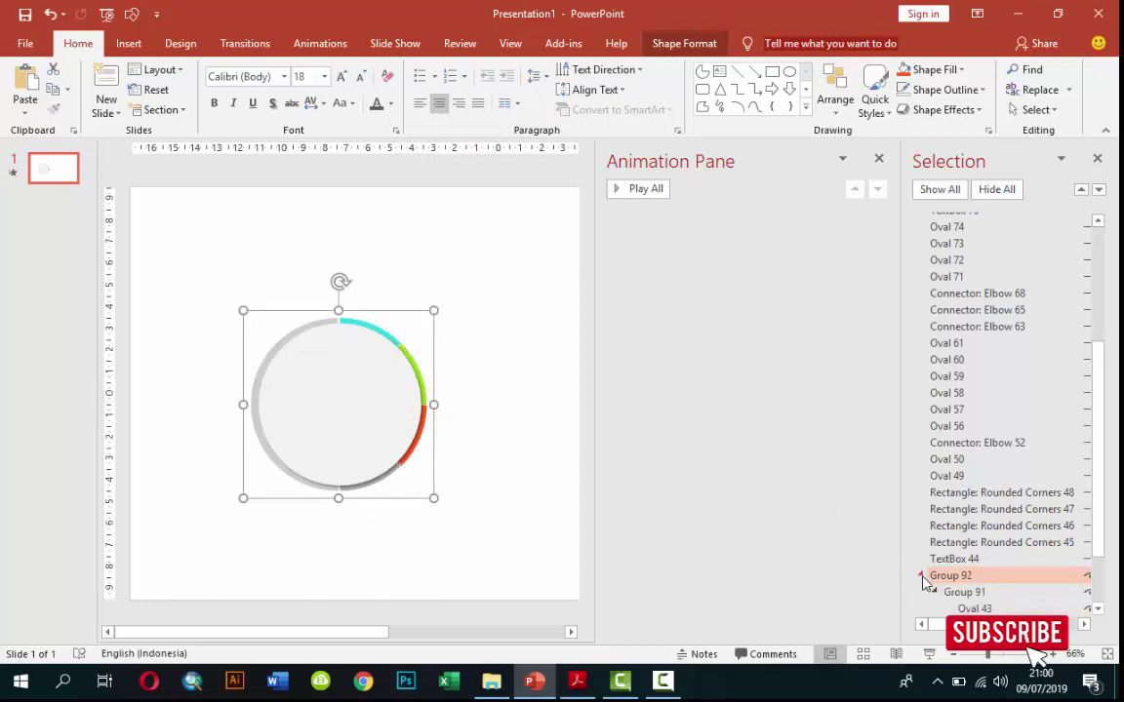
pyautogui.click(922, 576)
pyautogui.moveTo(354, 397); pyautogui.dragTo(367, 427)
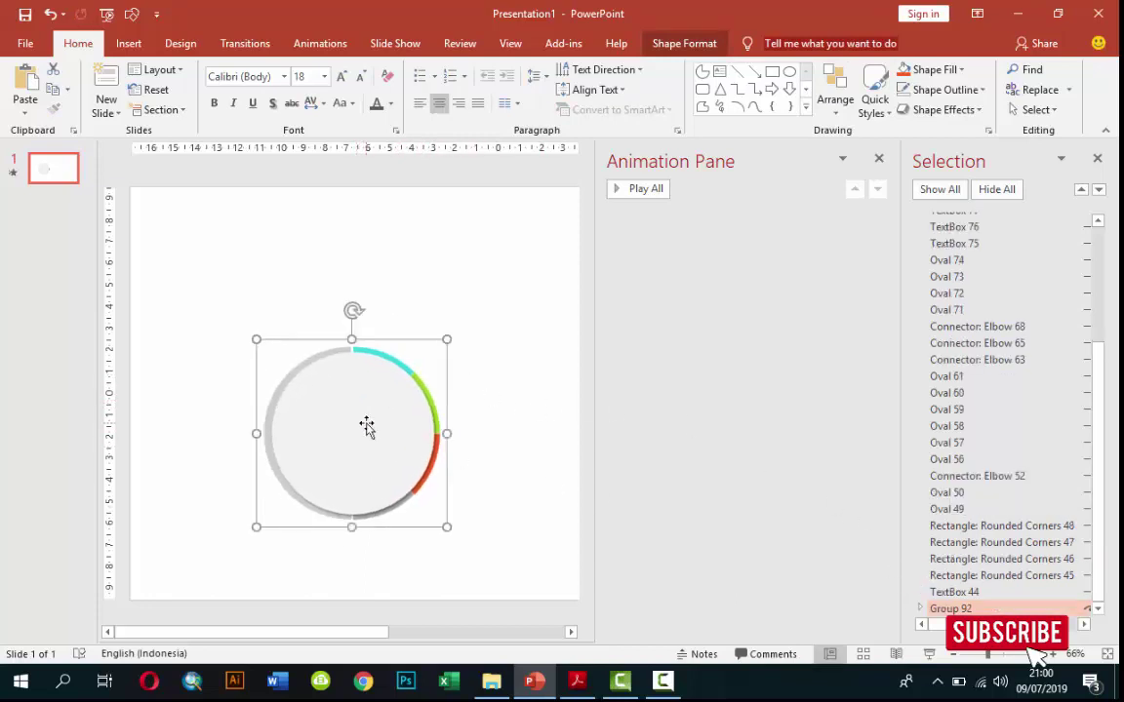
pyautogui.hotkey('ctrl', 'z')
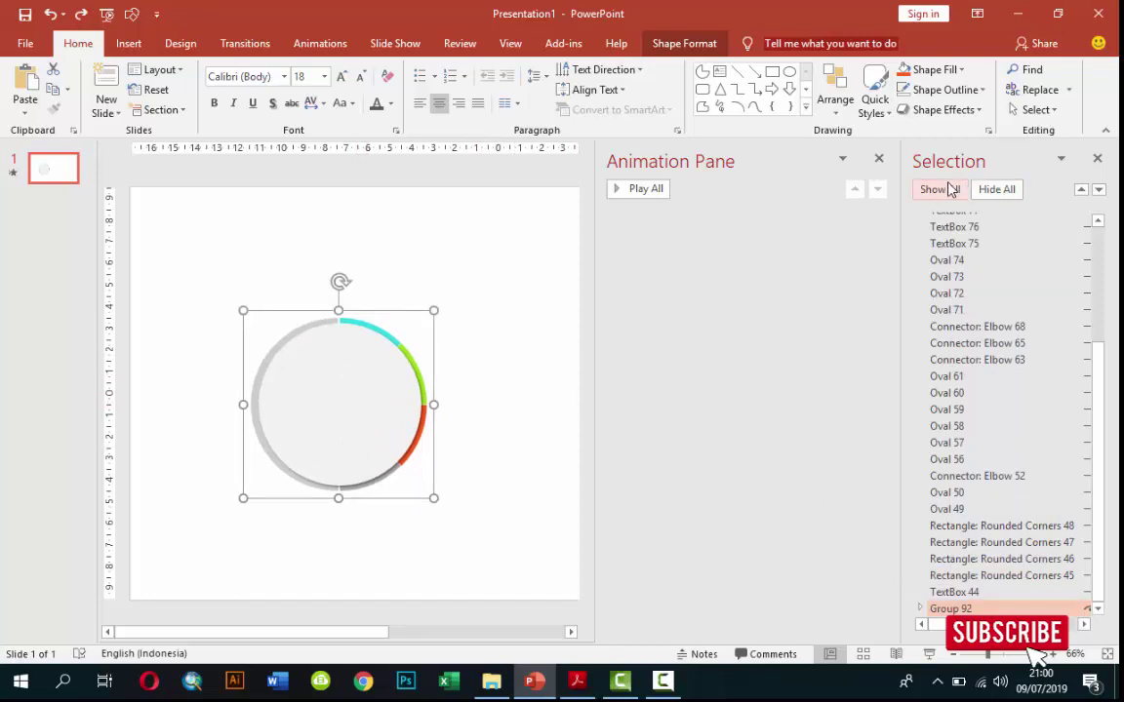
# - Show all slide objects again, close the Selection Pane and reselect the circle group
pyautogui.click(946, 188)
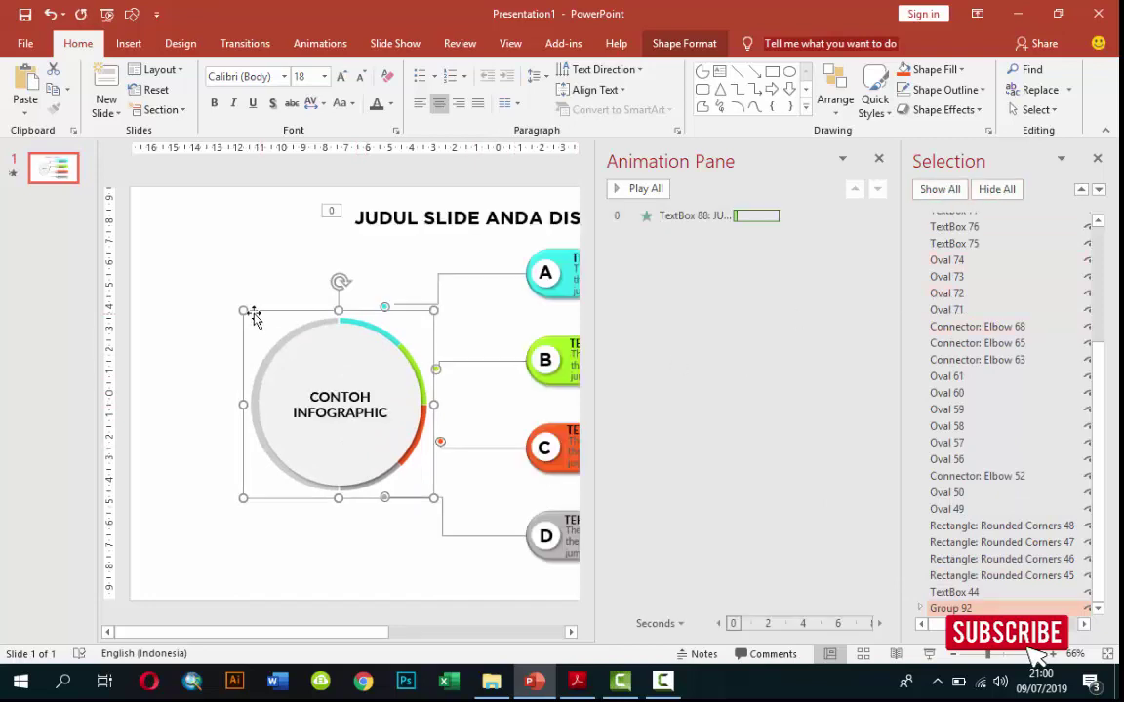
pyautogui.click(178, 299)
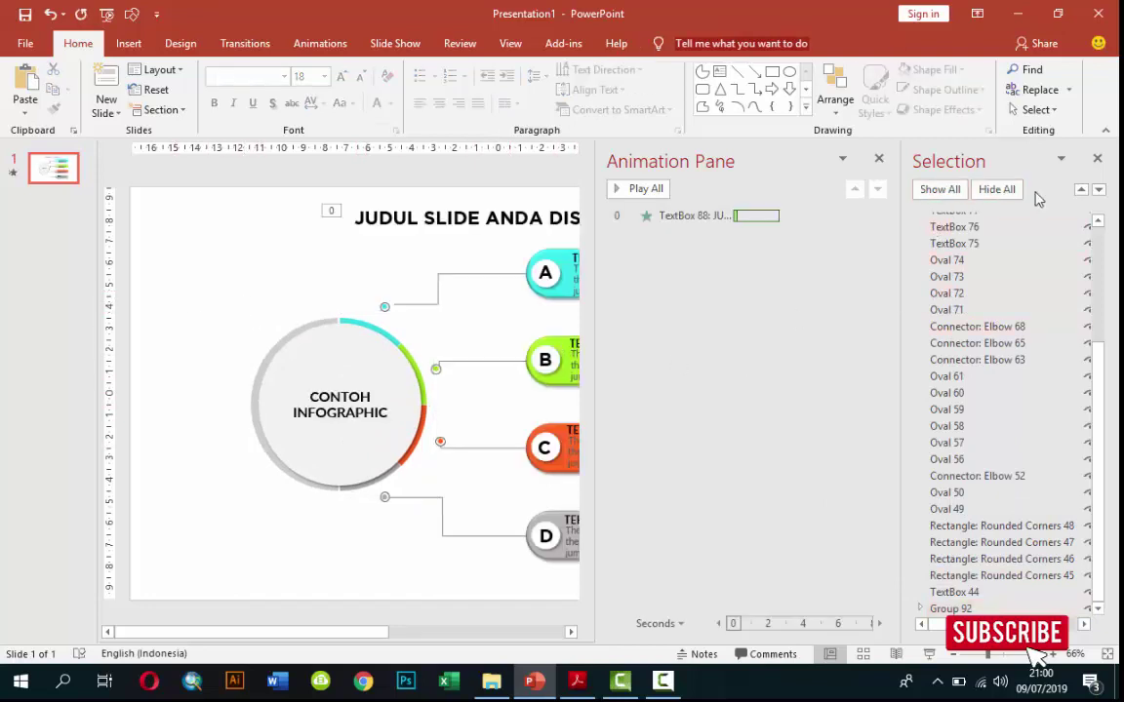
pyautogui.click(1097, 159)
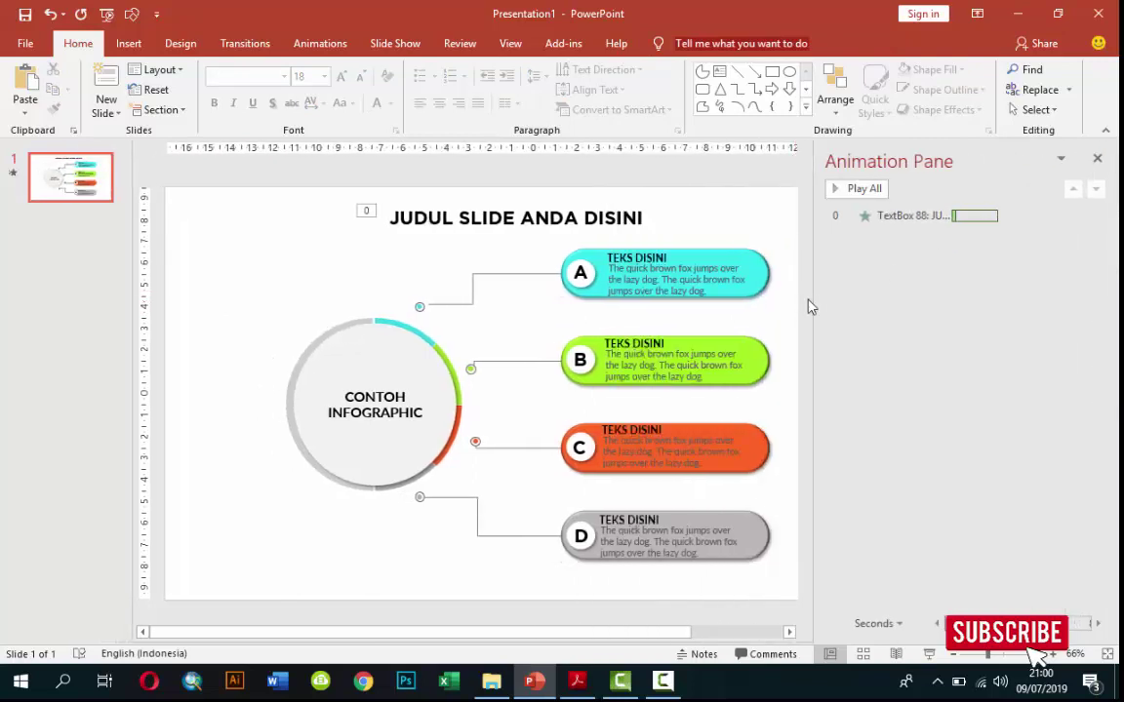
pyautogui.moveTo(815, 298); pyautogui.dragTo(835, 299)
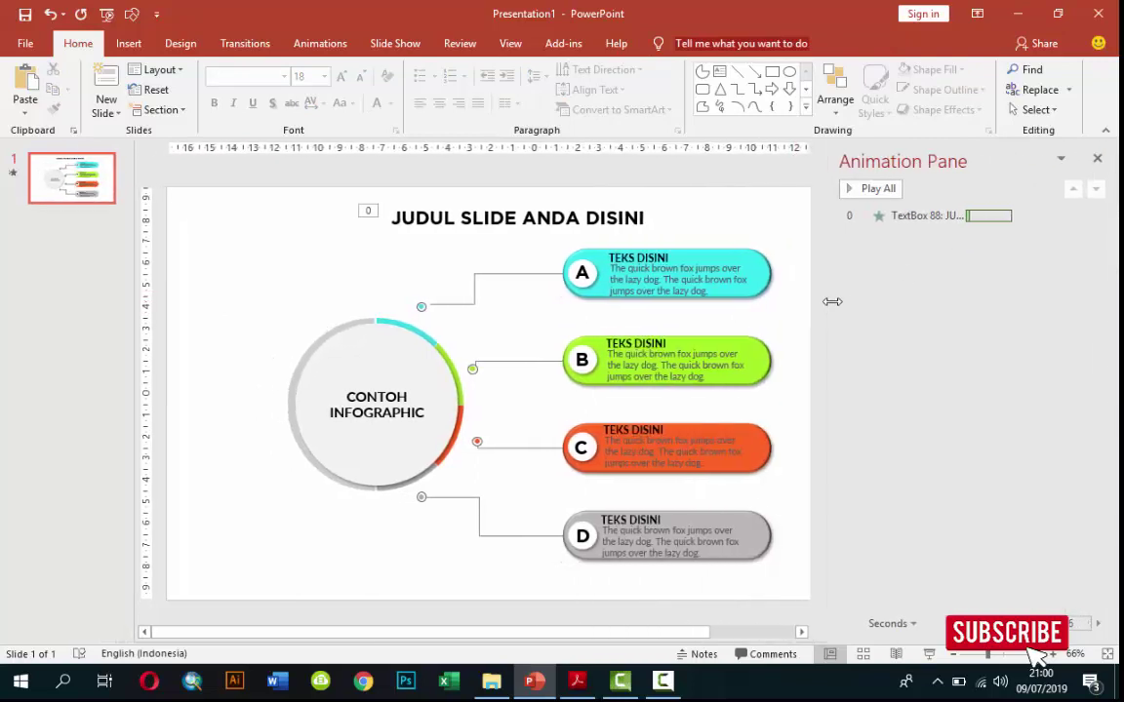
pyautogui.click(435, 356)
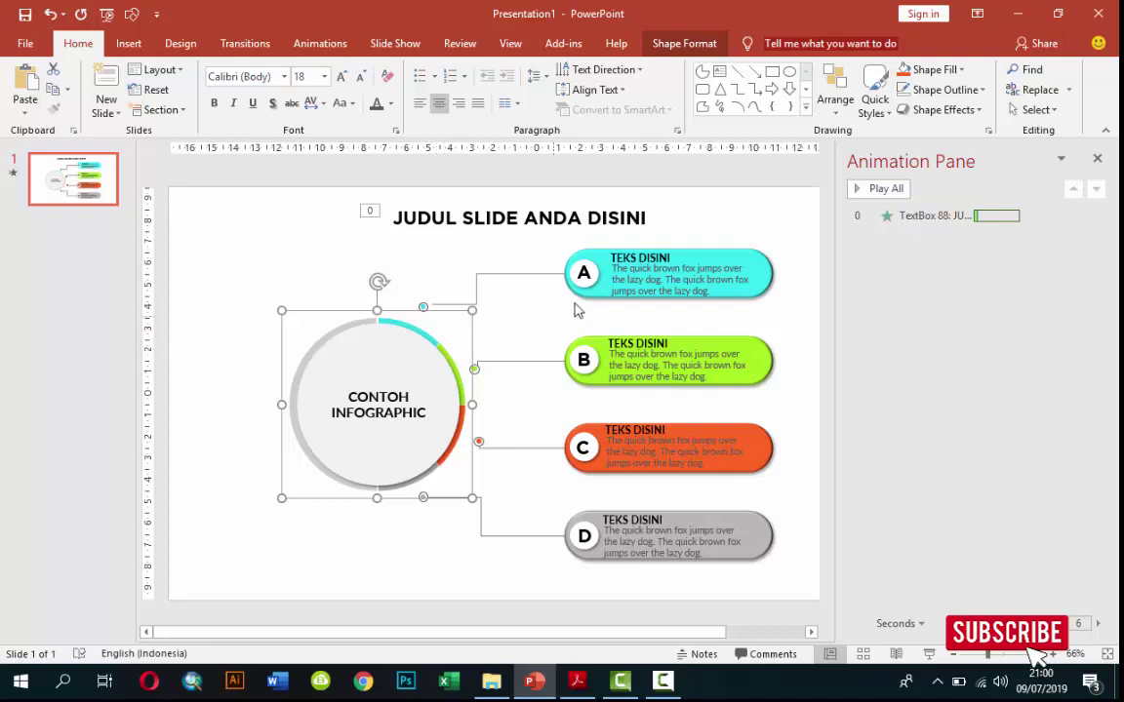
# - Apply the Basic Zoom entrance effect to the central circle group
pyautogui.click(331, 43)
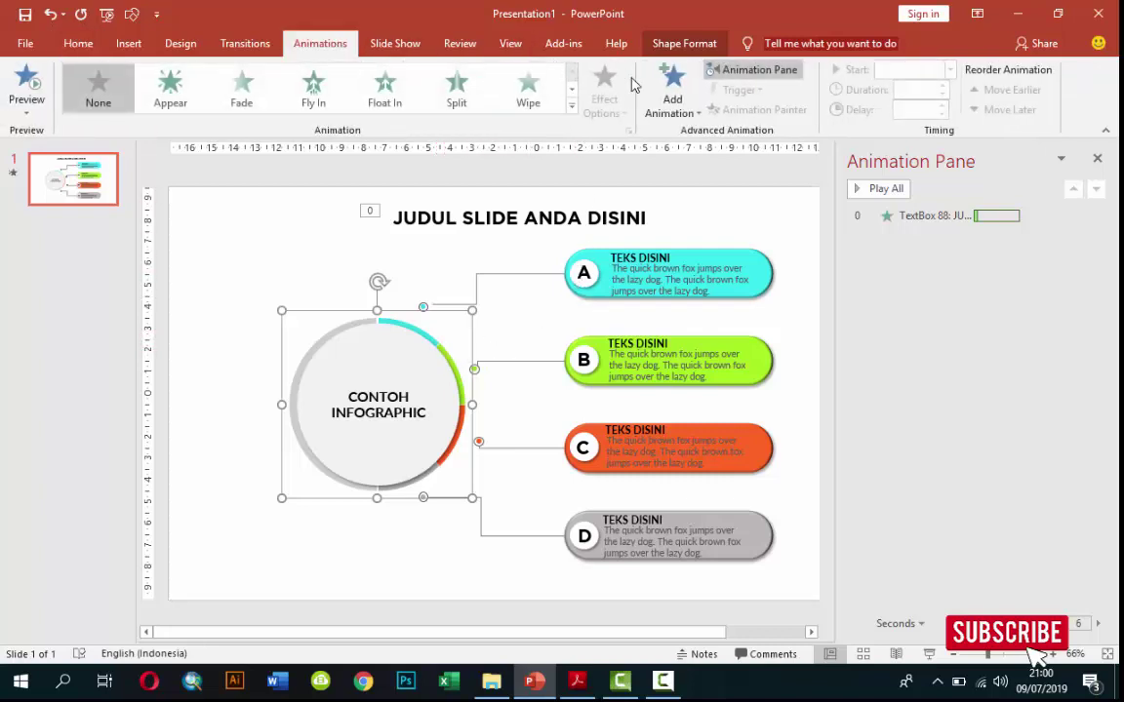
pyautogui.click(673, 92)
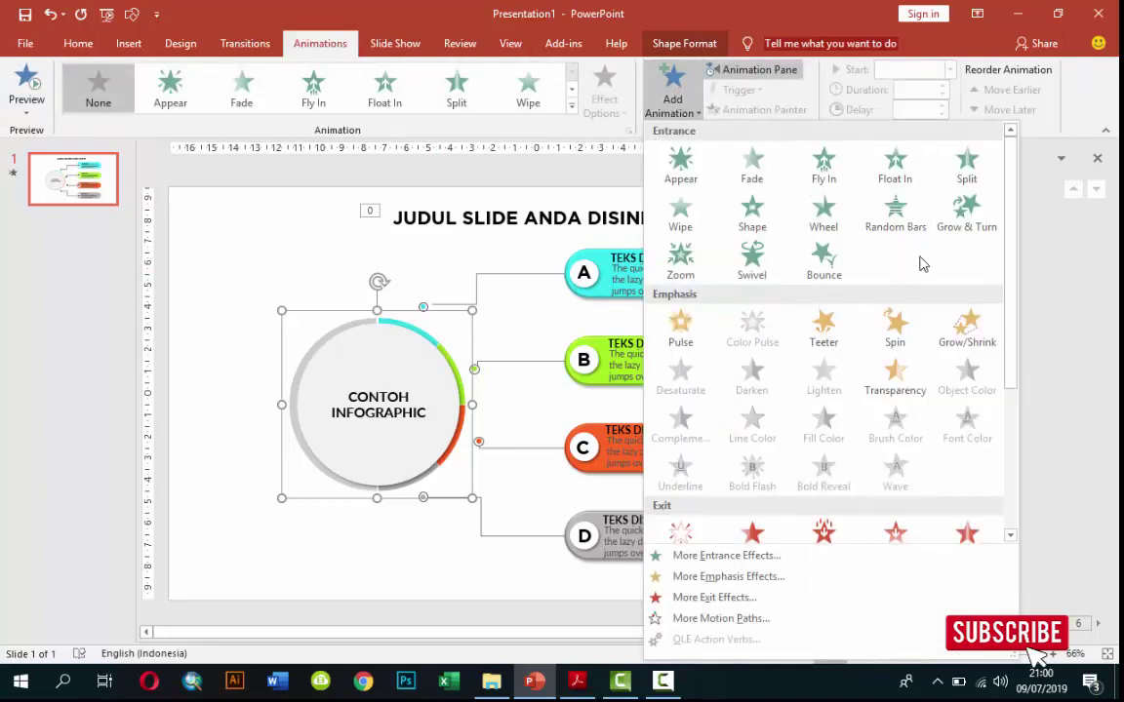
pyautogui.click(741, 555)
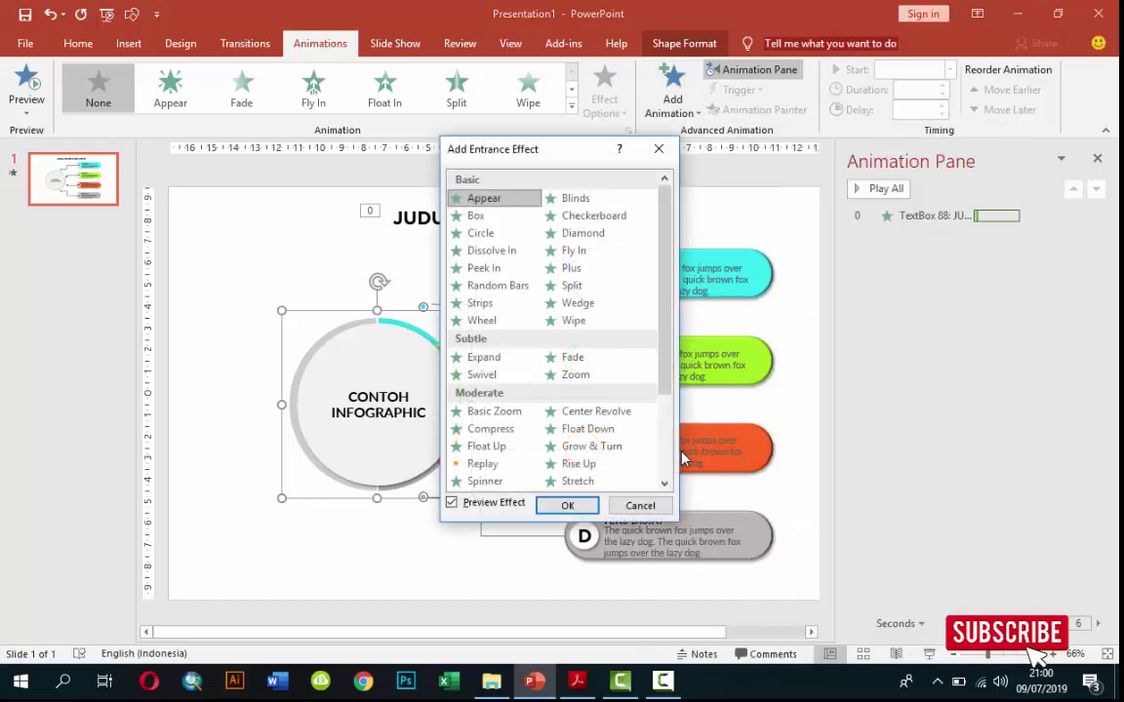
pyautogui.click(498, 411)
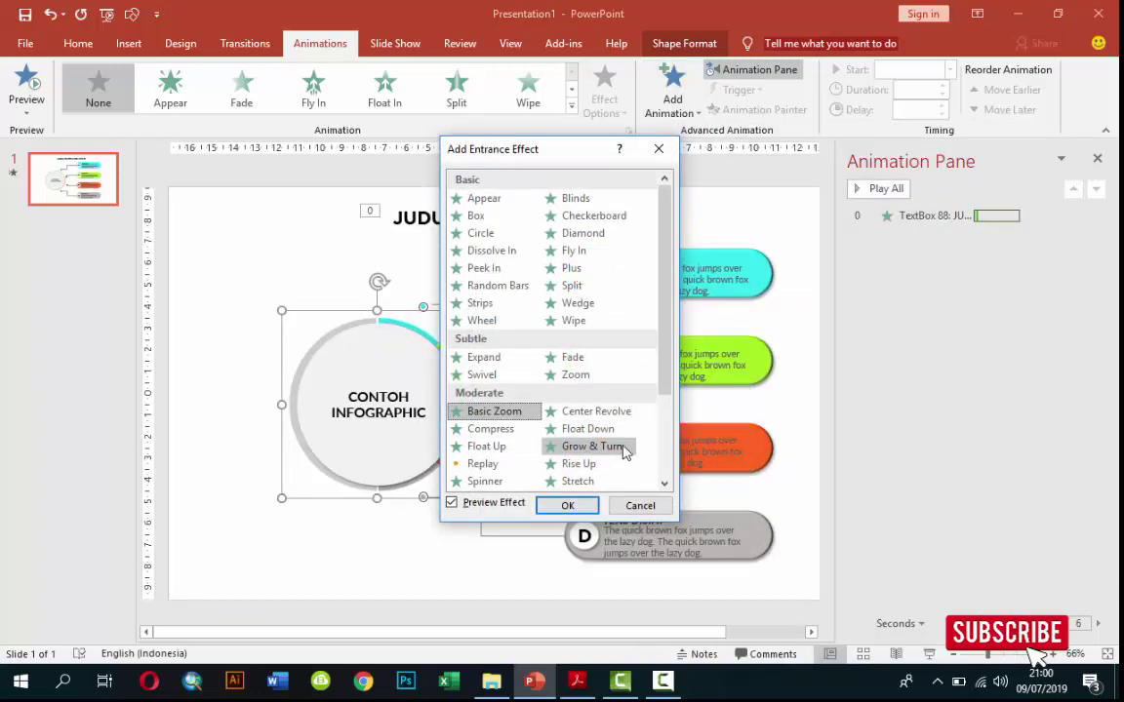
pyautogui.click(580, 514)
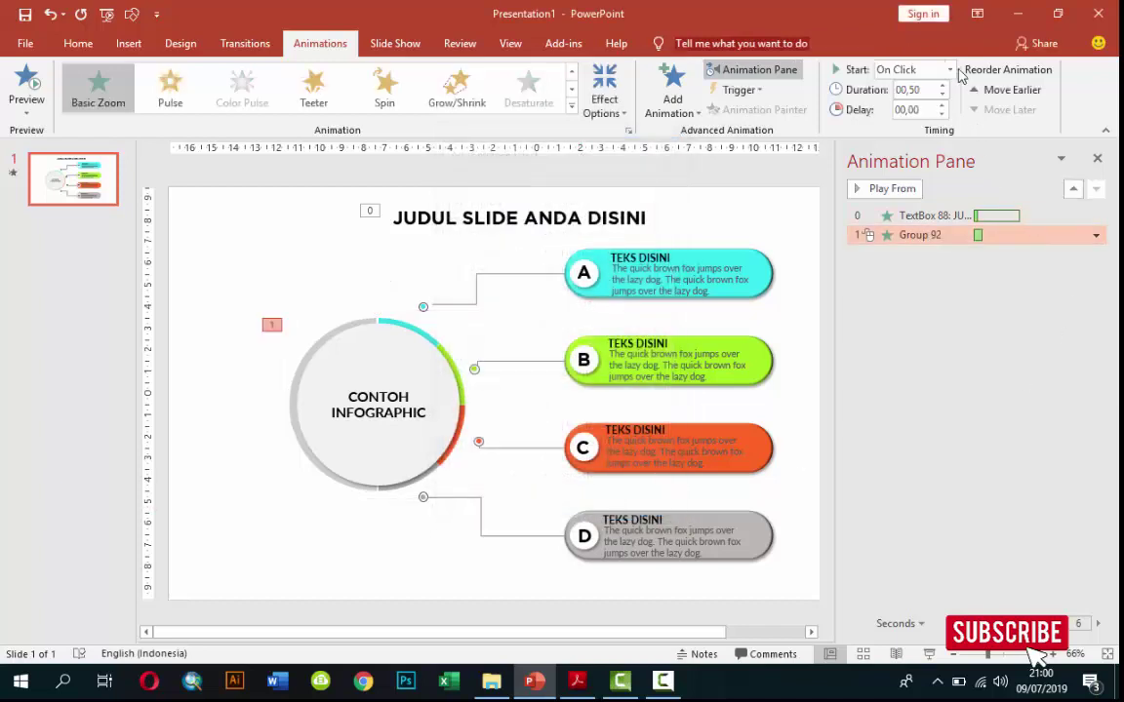
# - Set Group 92 to start With Previous with a longer delay, then preview from the title
pyautogui.click(951, 70)
pyautogui.click(912, 107)
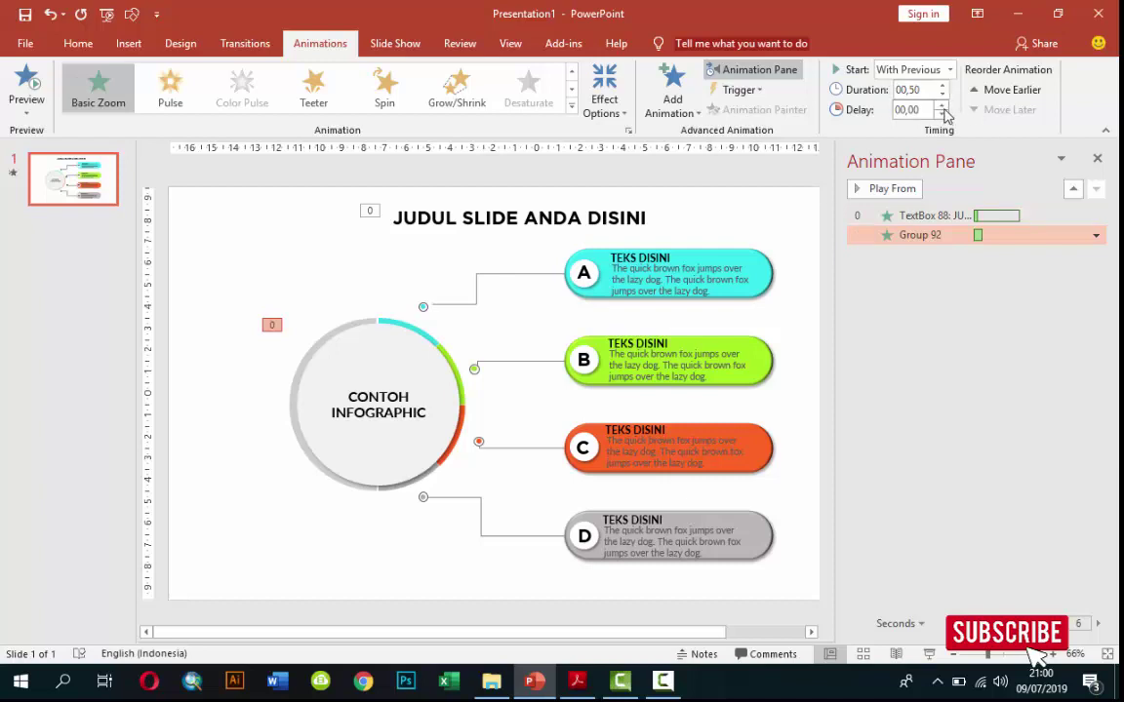
pyautogui.click(942, 105)
pyautogui.click(942, 106)
pyautogui.click(912, 216)
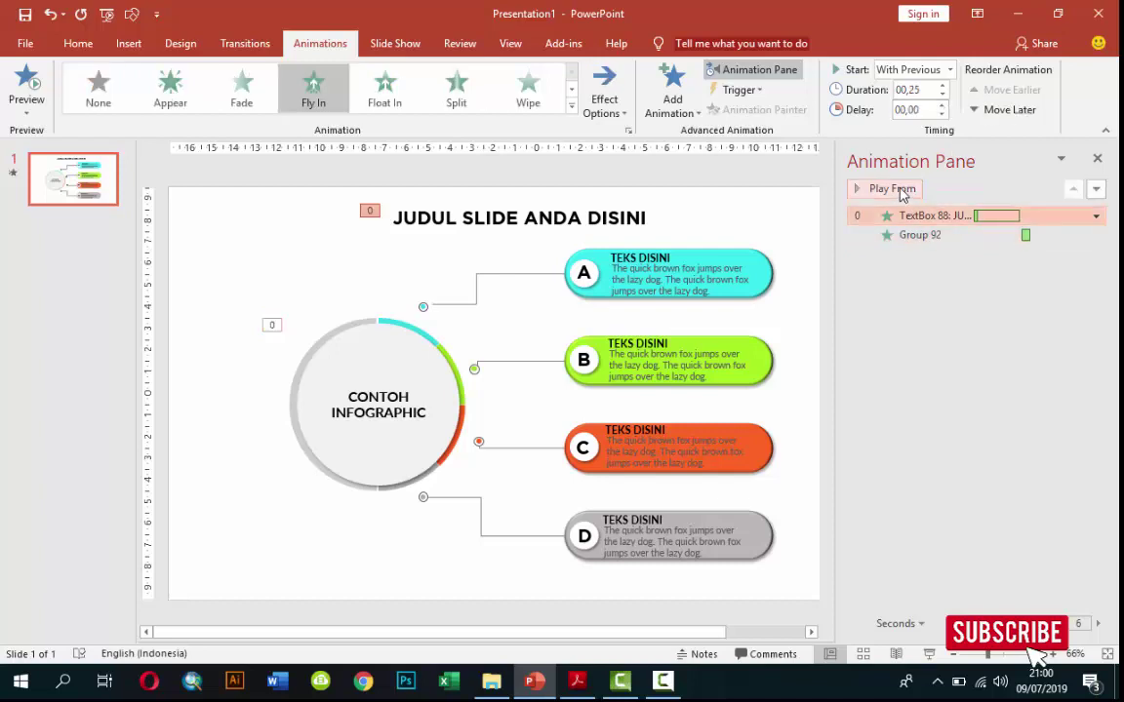
pyautogui.click(882, 188)
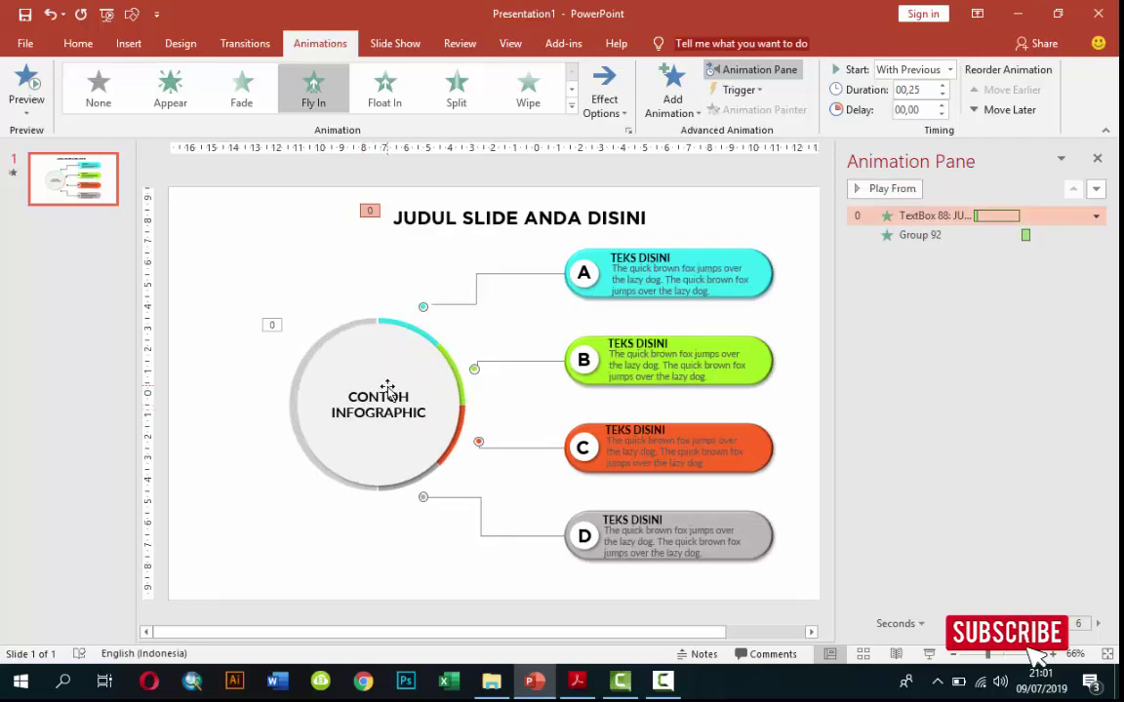
pyautogui.click(387, 389)
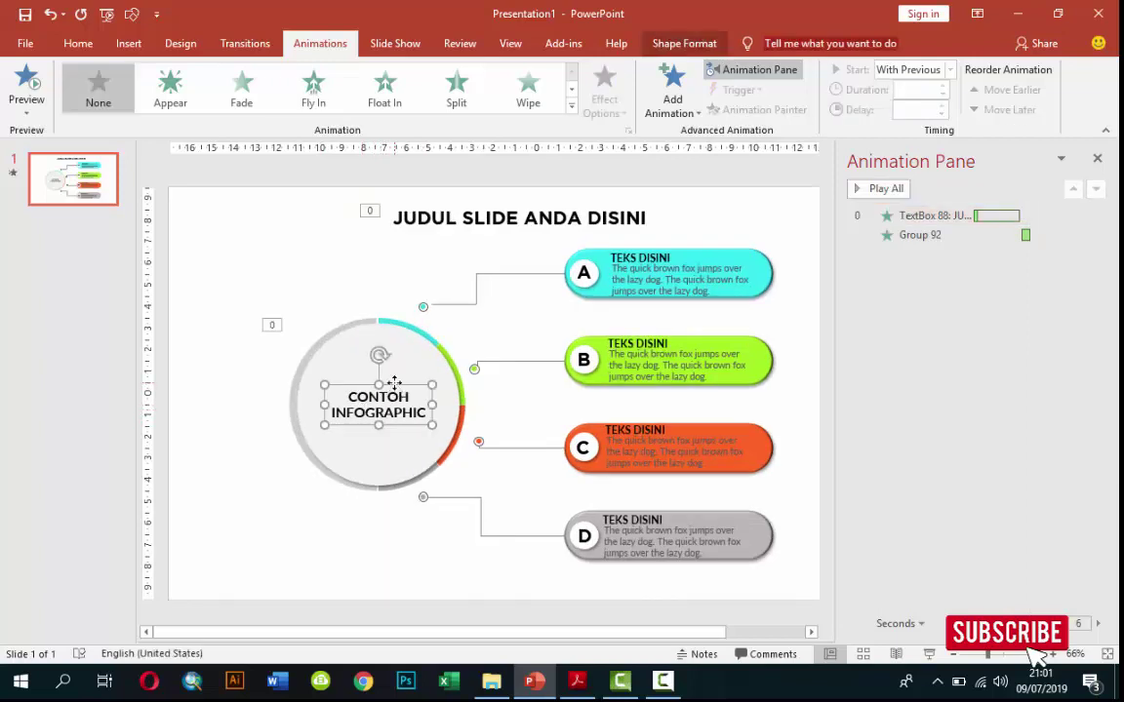
# - Try a Wipe entrance on the CONTOH INFOGRAPHIC text, then remove it again
pyautogui.click(648, 95)
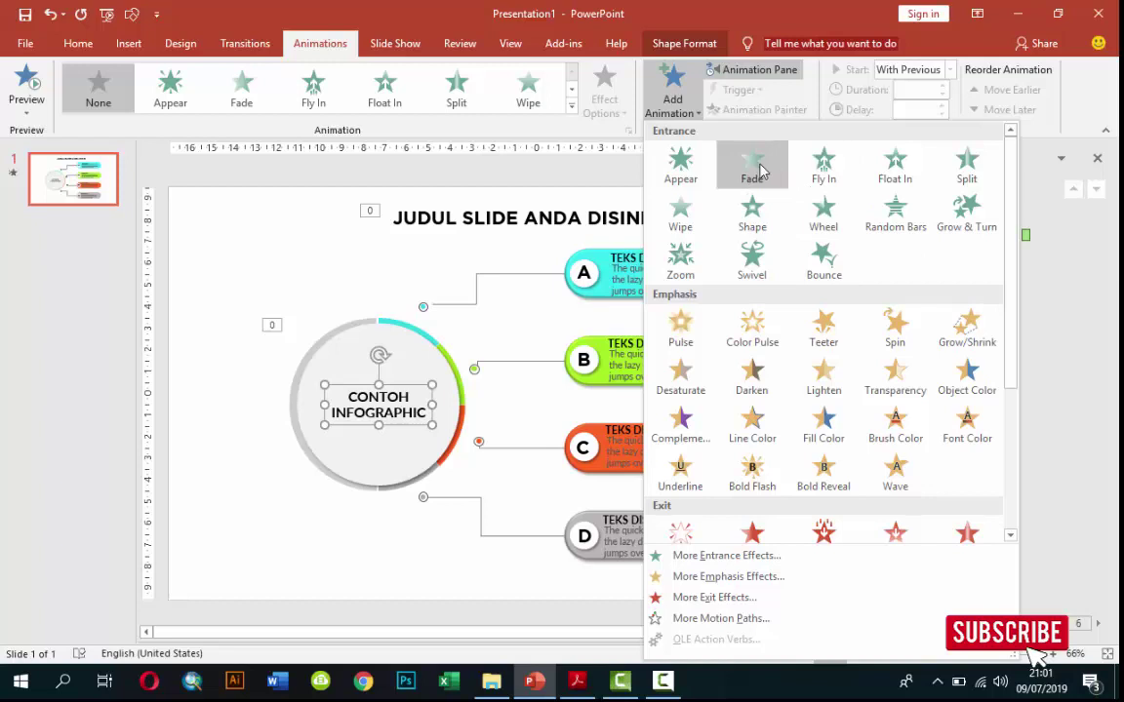
pyautogui.click(687, 223)
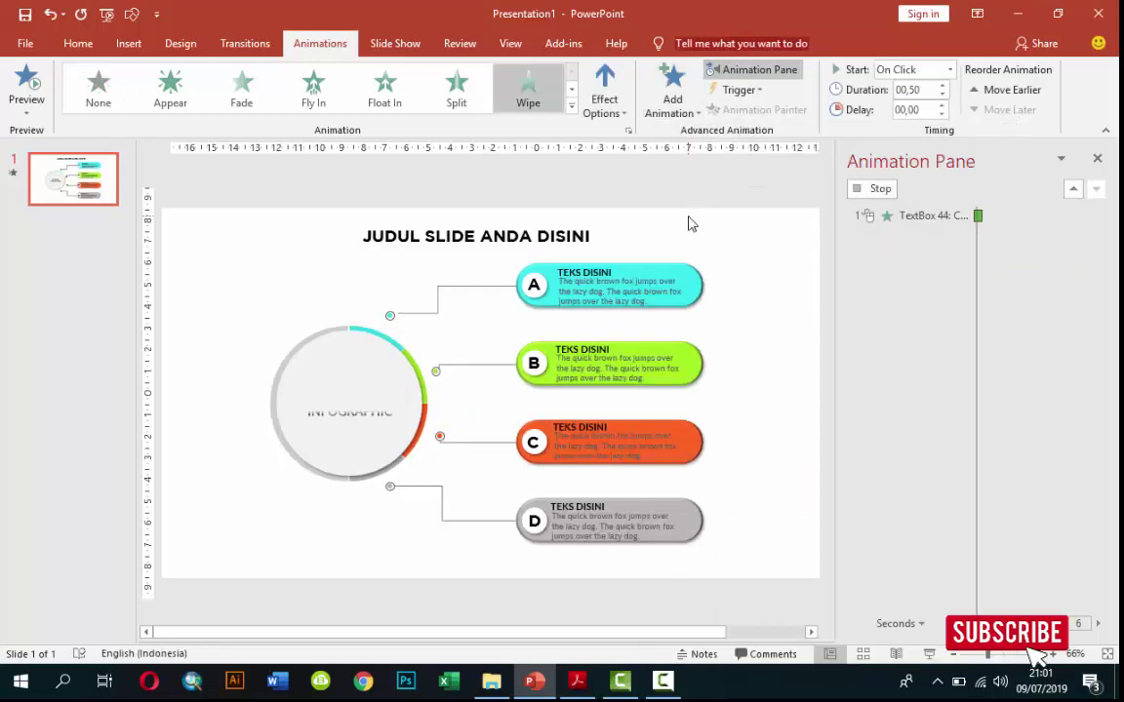
pyautogui.click(609, 100)
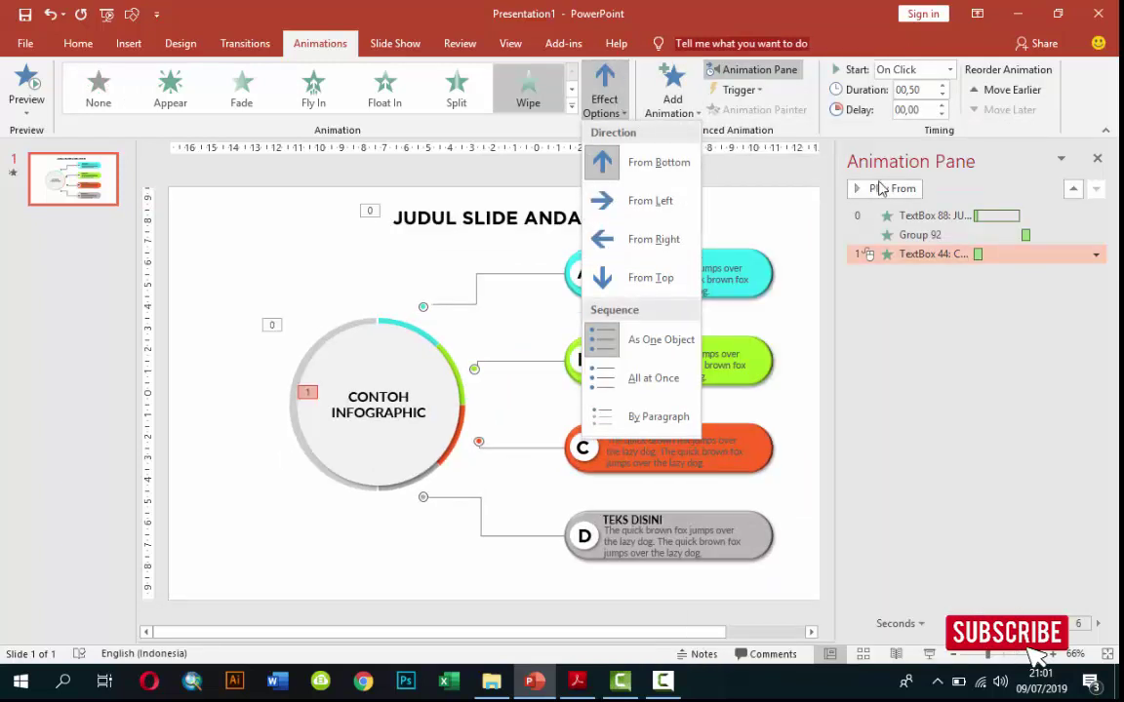
pyautogui.click(924, 255)
pyautogui.click(1095, 254)
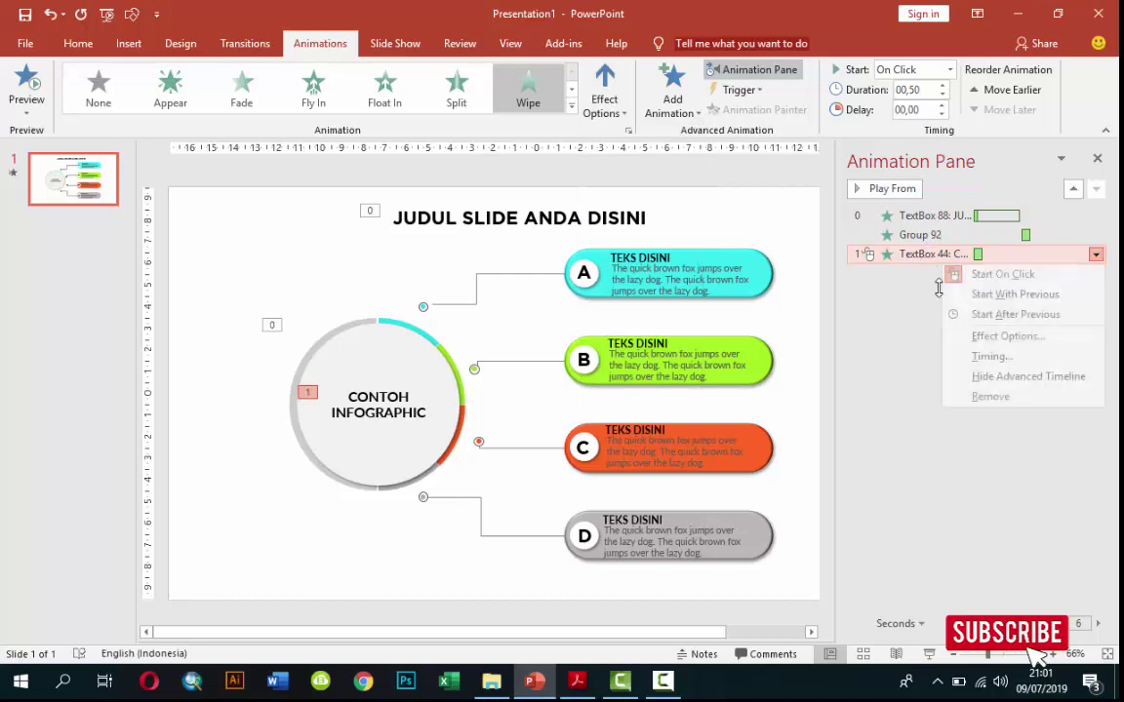
pyautogui.click(971, 398)
pyautogui.click(417, 417)
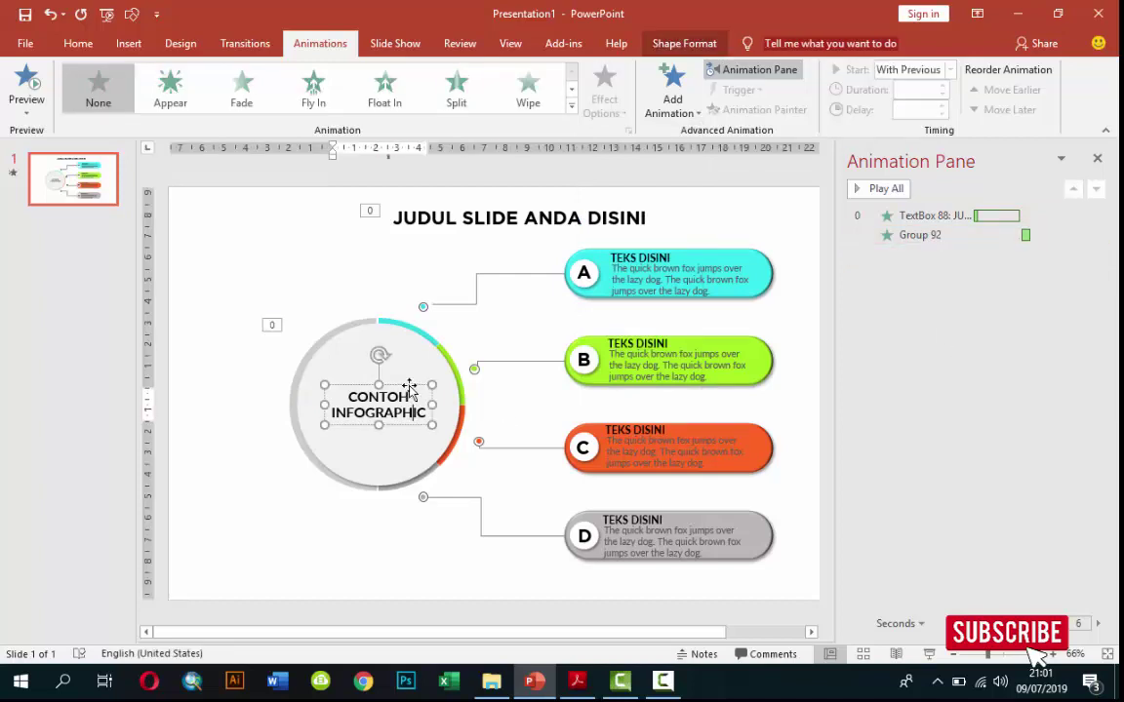
# - Give CONTOH INFOGRAPHIC a Zoom entrance, With Previous after 03,25, and preview from Group 92
pyautogui.click(671, 97)
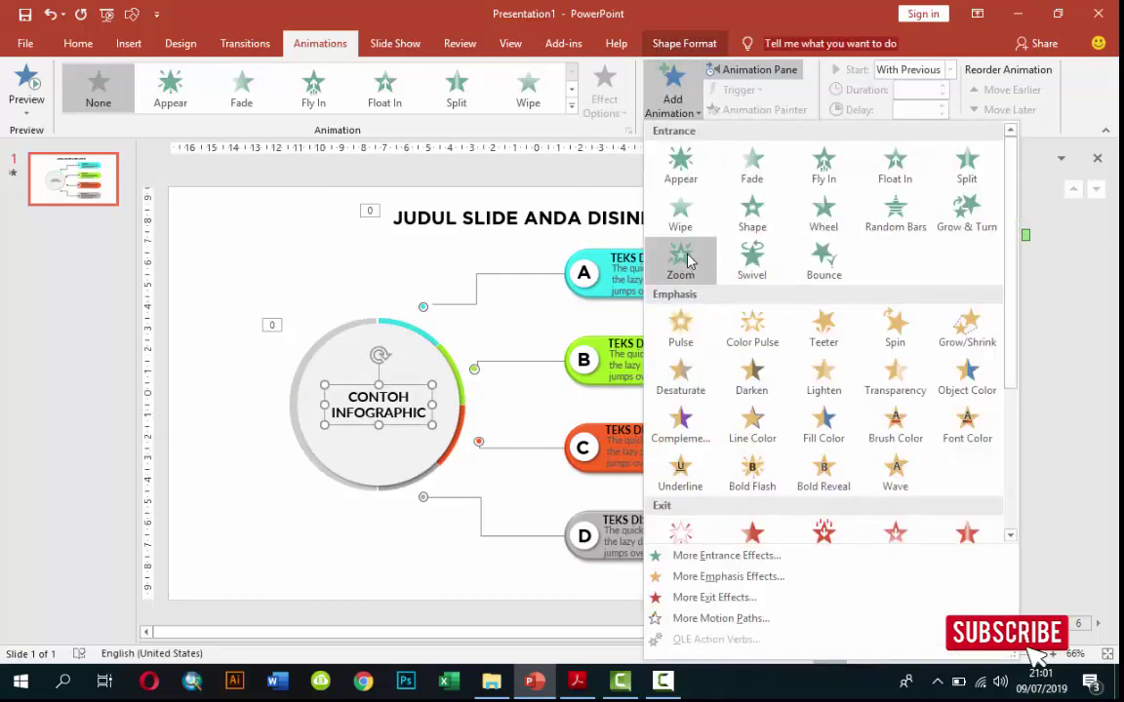
pyautogui.click(681, 259)
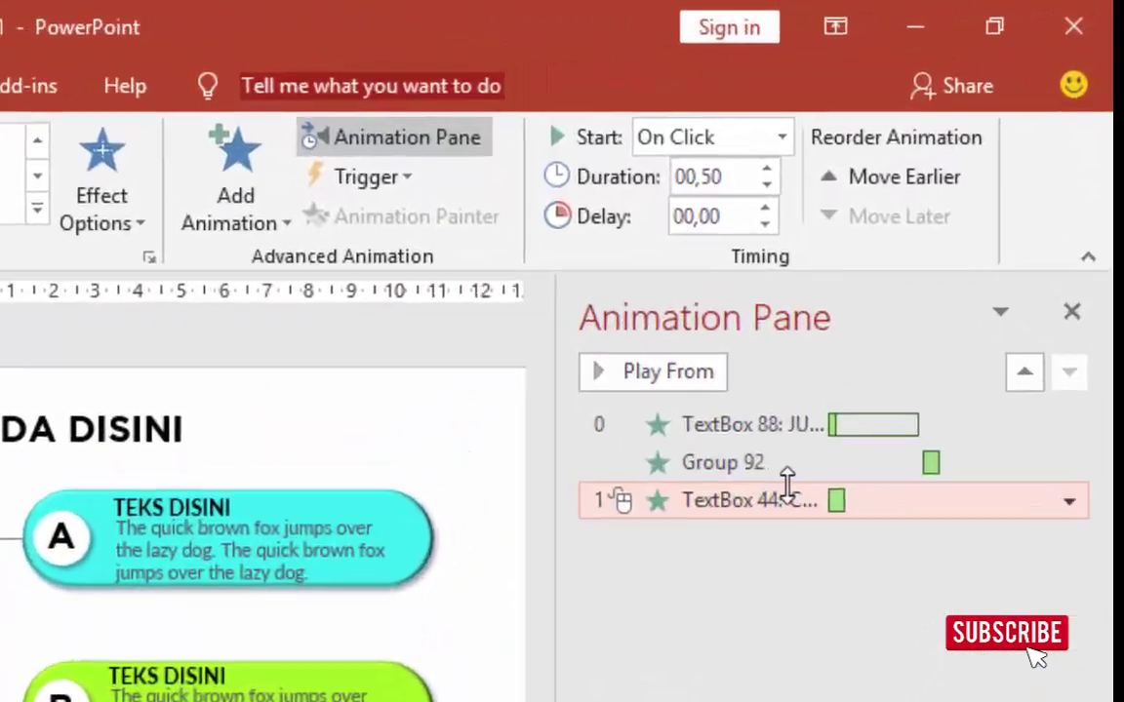
pyautogui.click(781, 138)
pyautogui.click(772, 208)
pyautogui.click(764, 207)
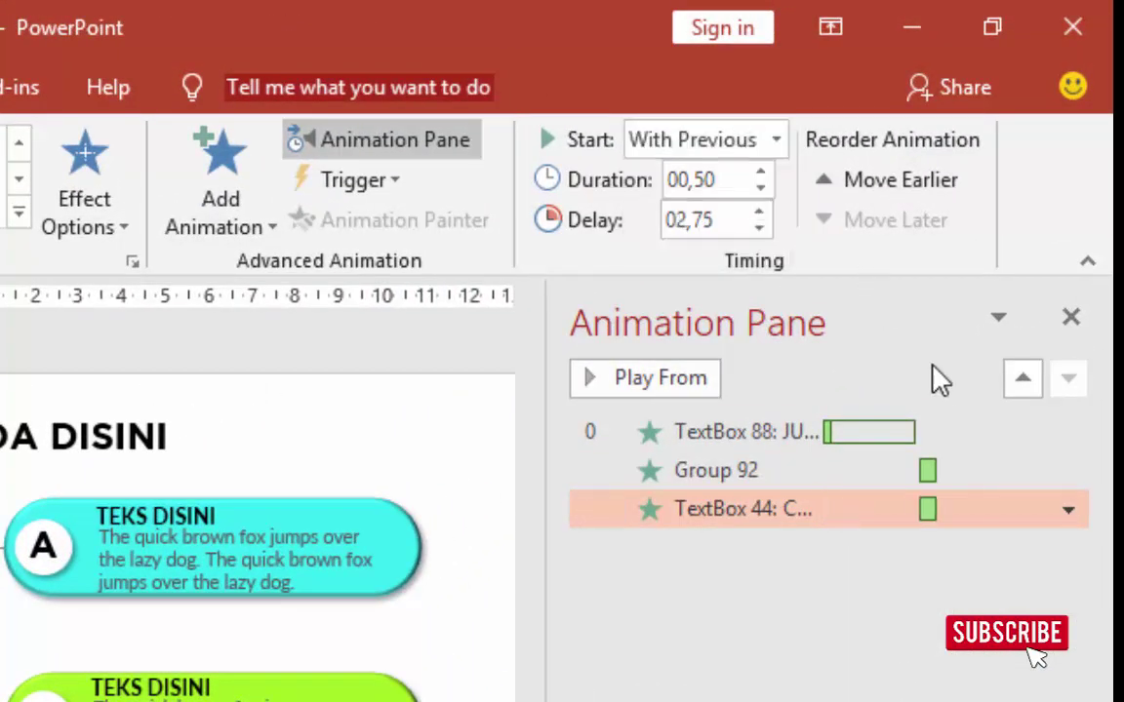
pyautogui.click(759, 214)
pyautogui.click(759, 214)
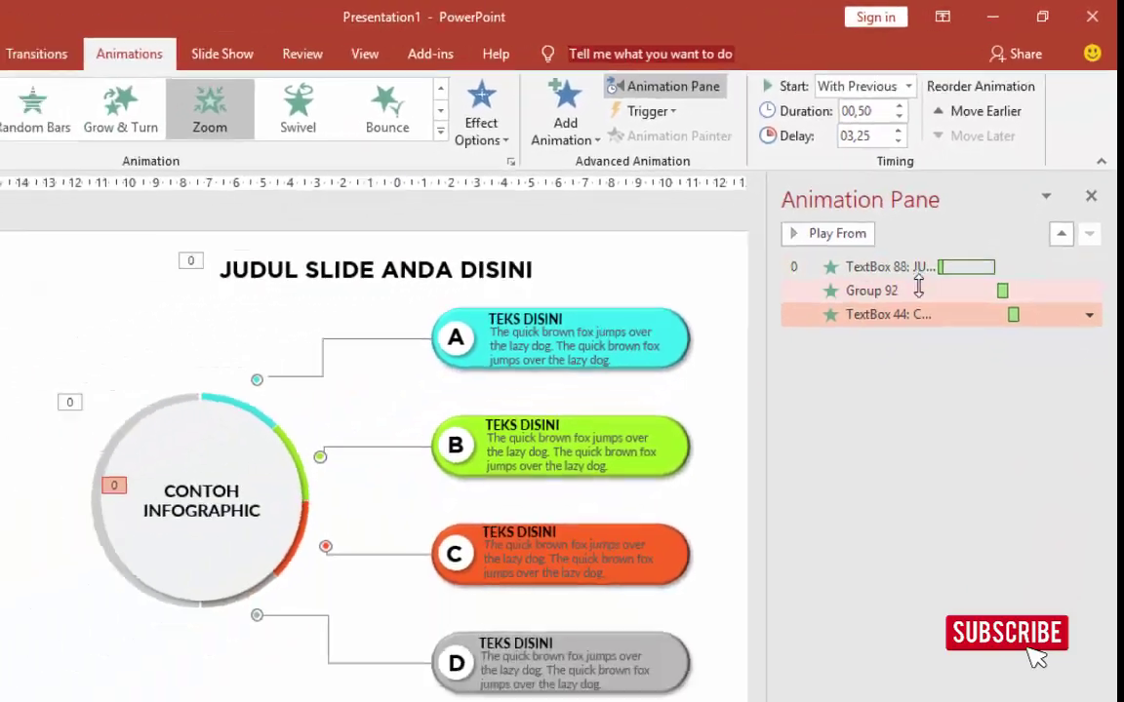
pyautogui.click(948, 233)
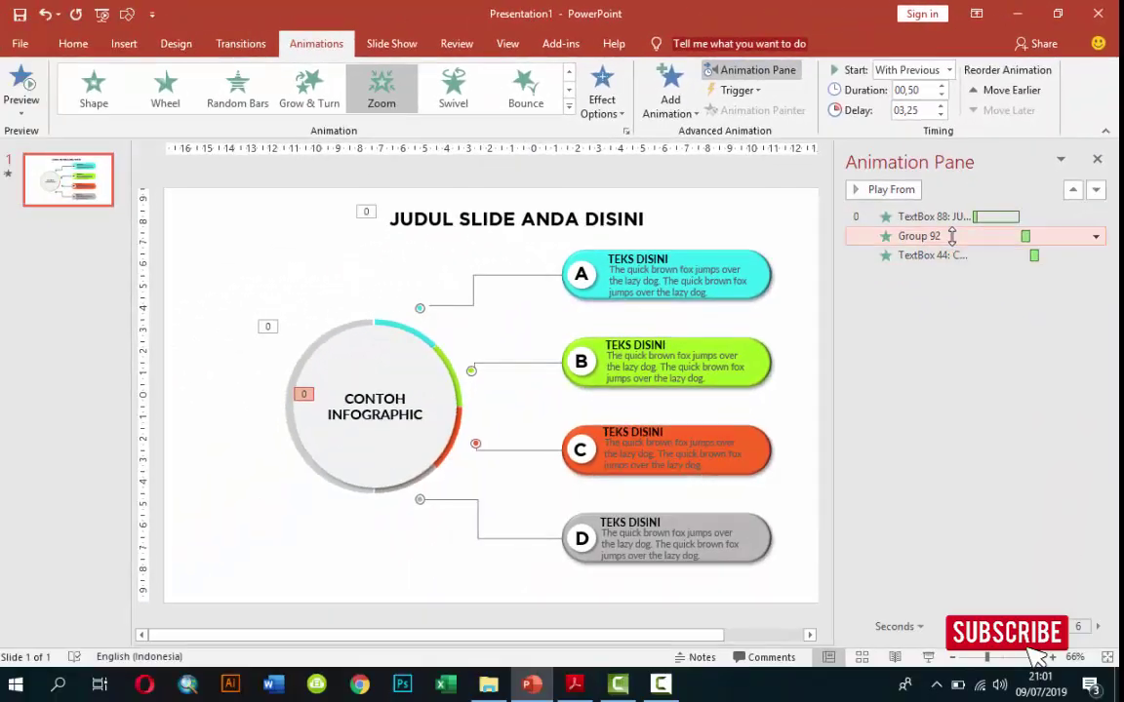
pyautogui.click(871, 192)
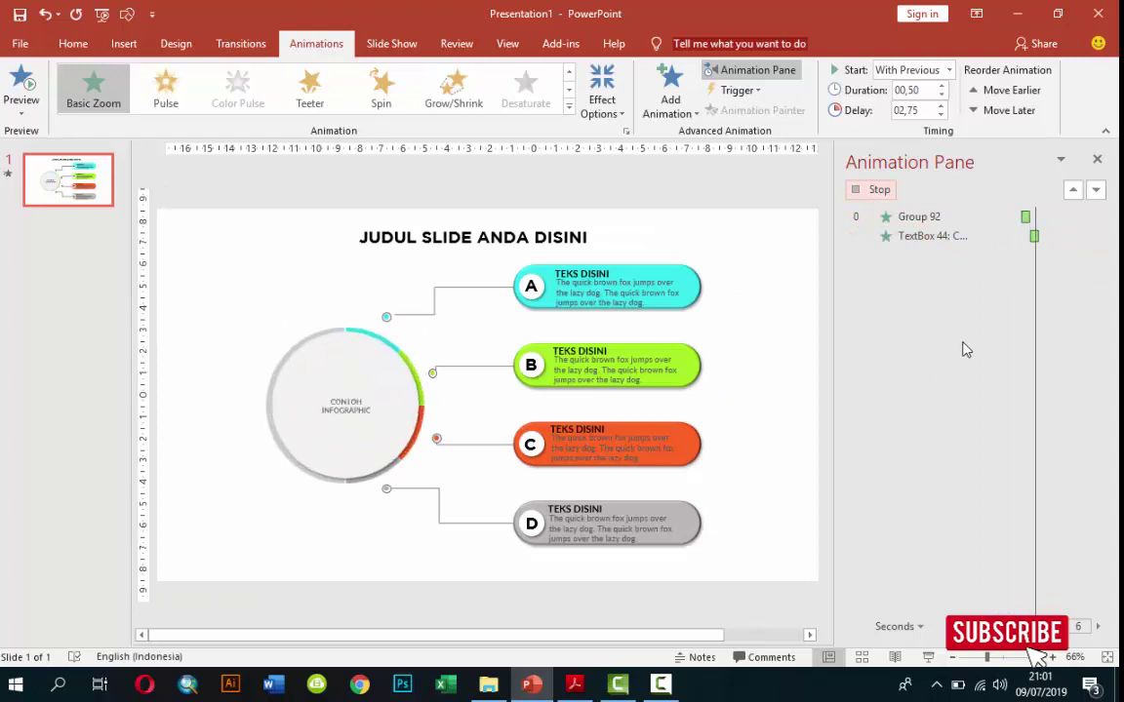
# - Group the small dot shapes beside bar A's line
pyautogui.click(477, 331)
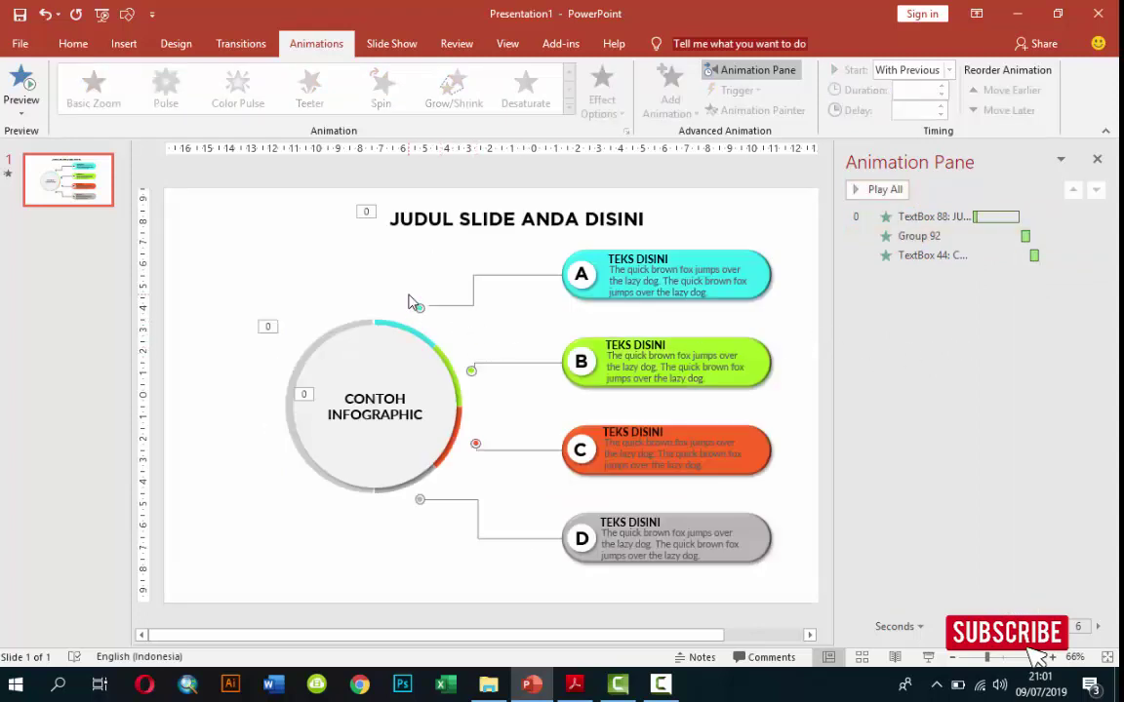
pyautogui.moveTo(409, 295); pyautogui.dragTo(434, 328)
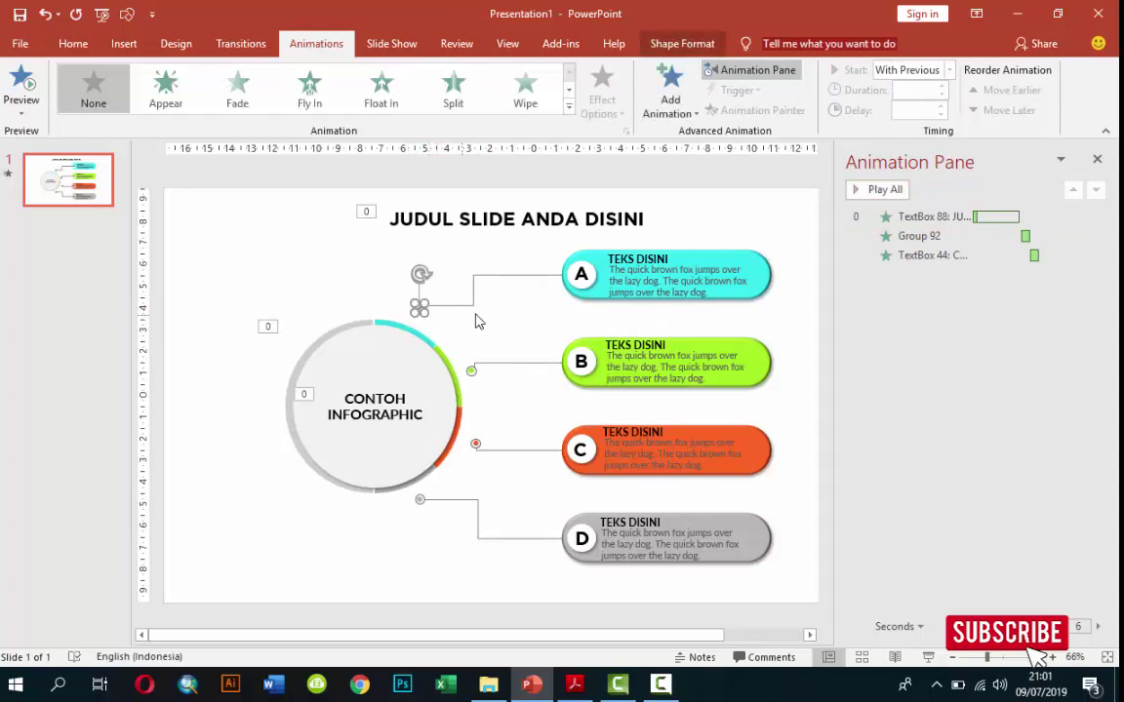
pyautogui.hotkey('ctrl', 'g')
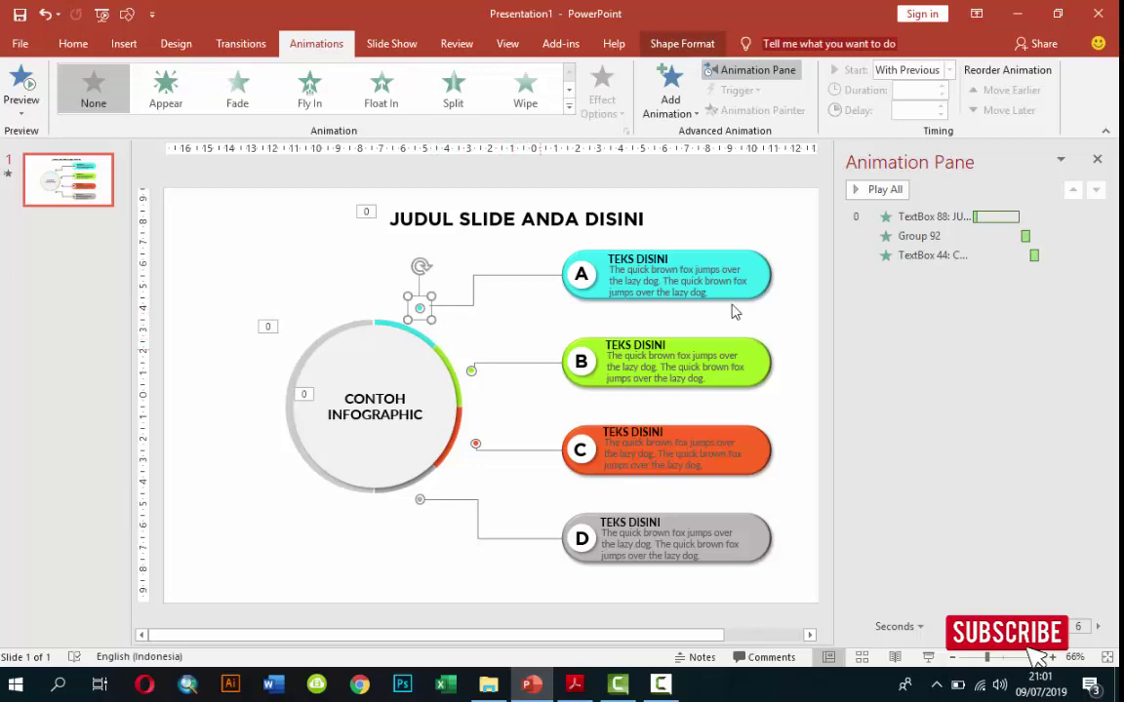
# - Give Group 93 a Zoom entrance With Previous after 03,75, and the connector line a Wipe
pyautogui.click(682, 124)
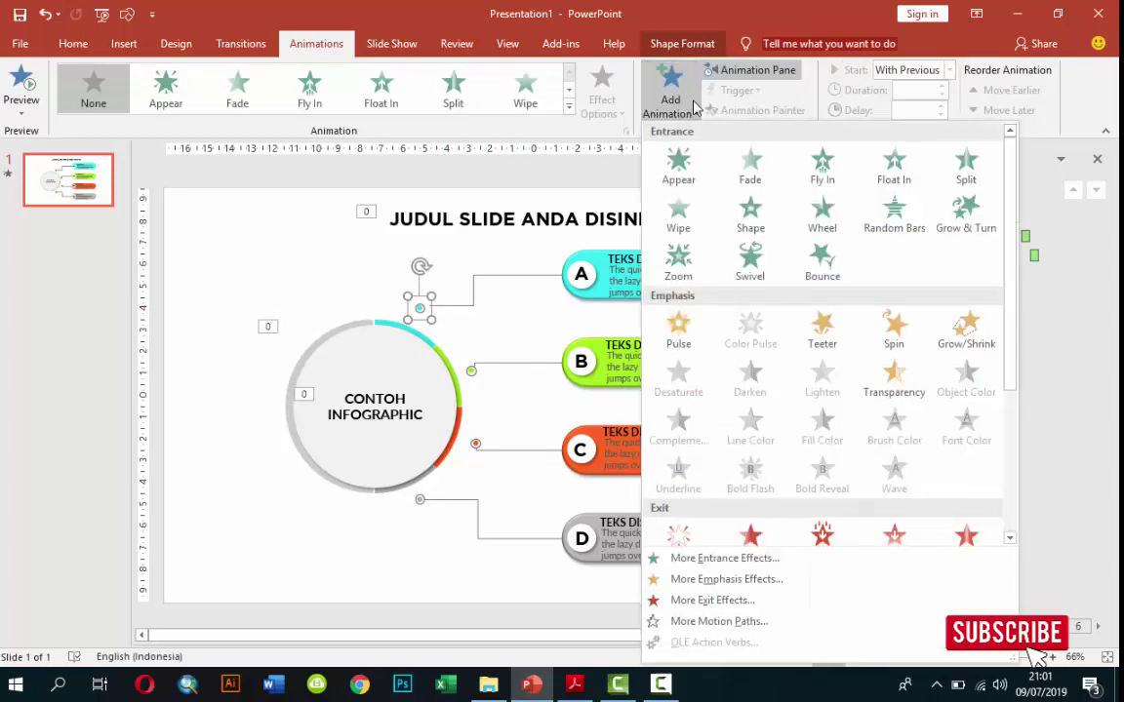
pyautogui.click(678, 259)
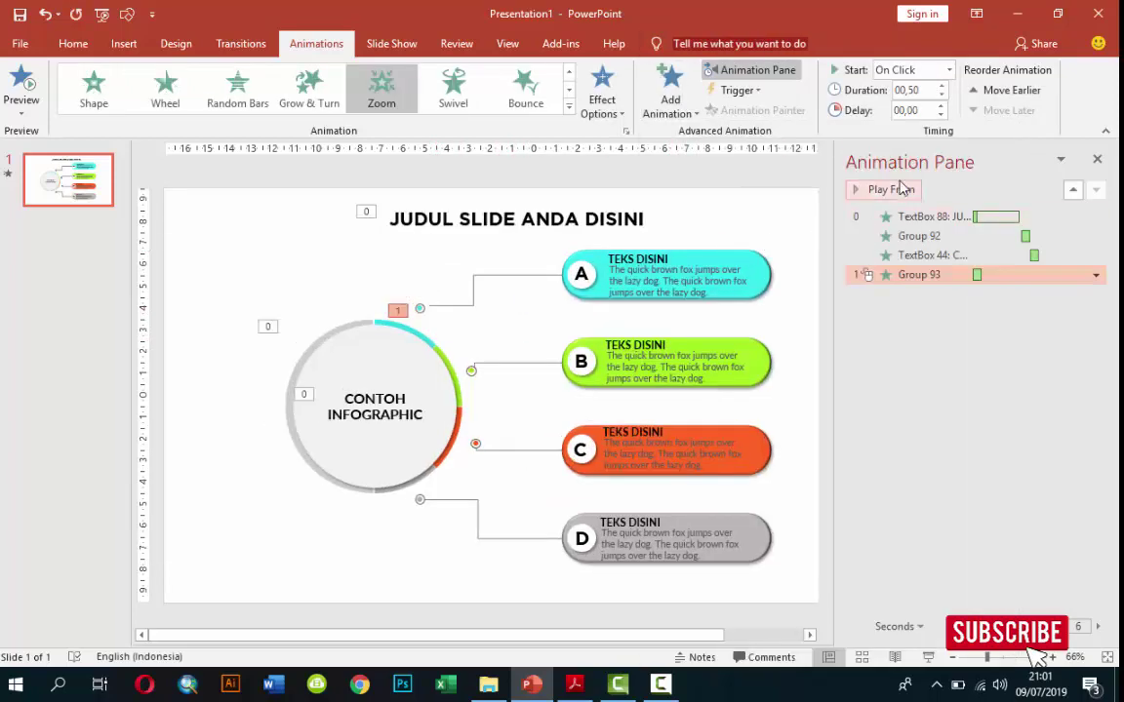
pyautogui.click(948, 70)
pyautogui.click(926, 107)
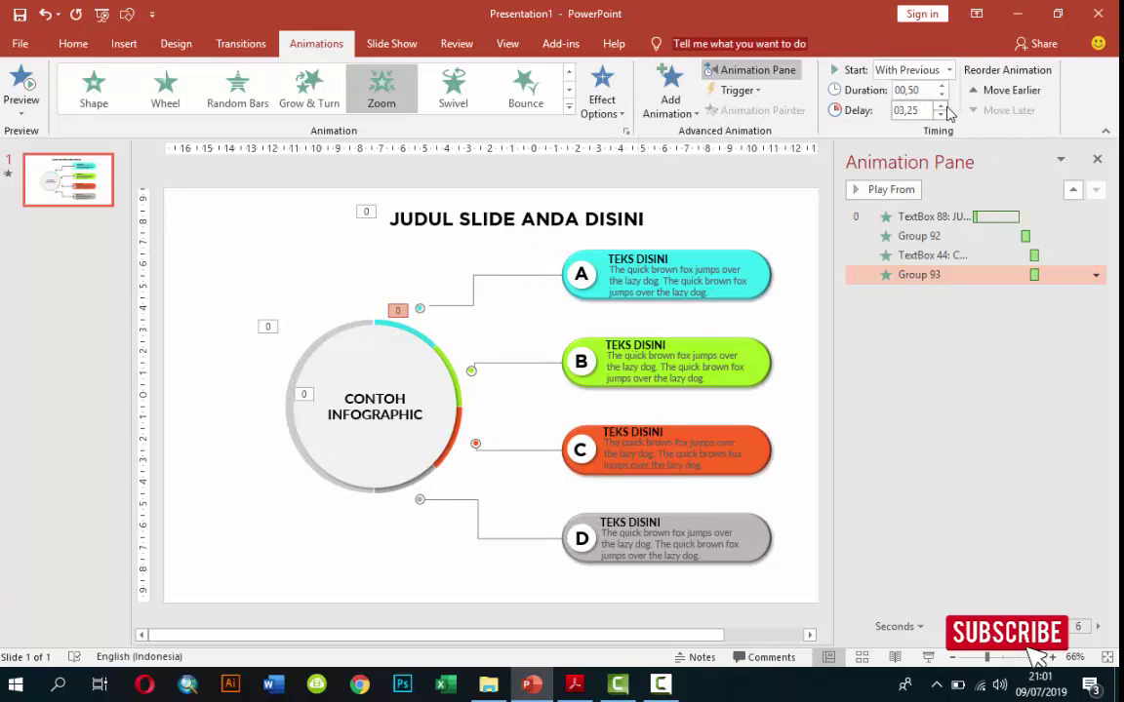
pyautogui.click(941, 106)
pyautogui.click(941, 105)
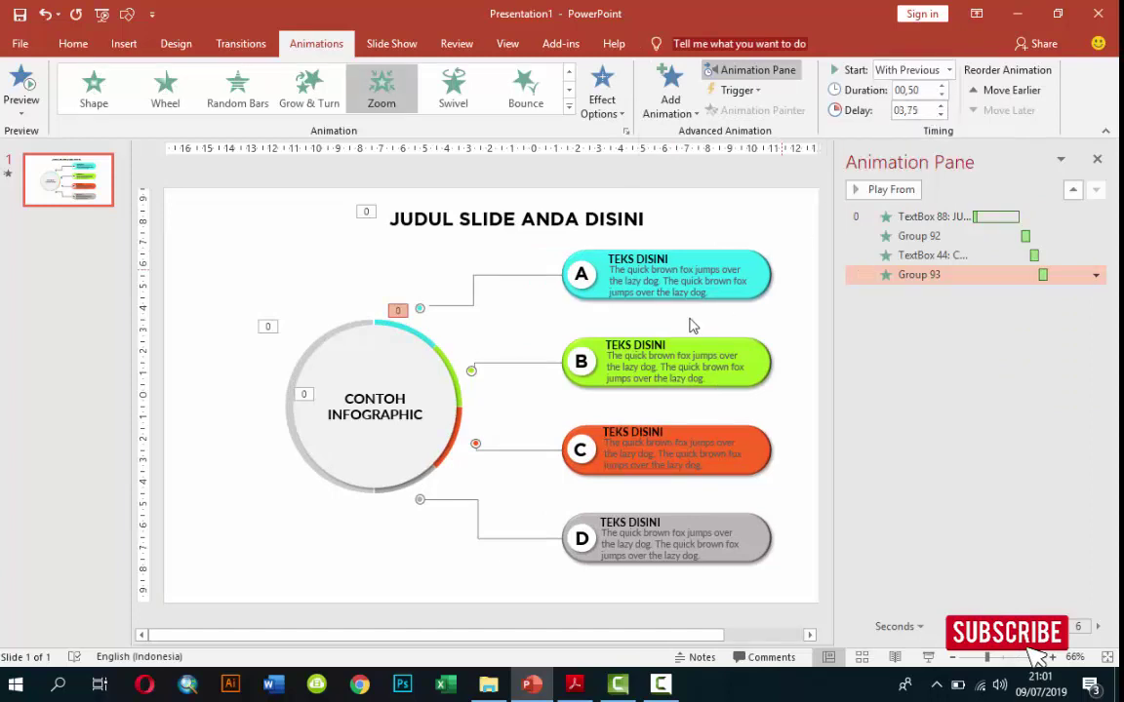
pyautogui.click(481, 276)
pyautogui.click(525, 86)
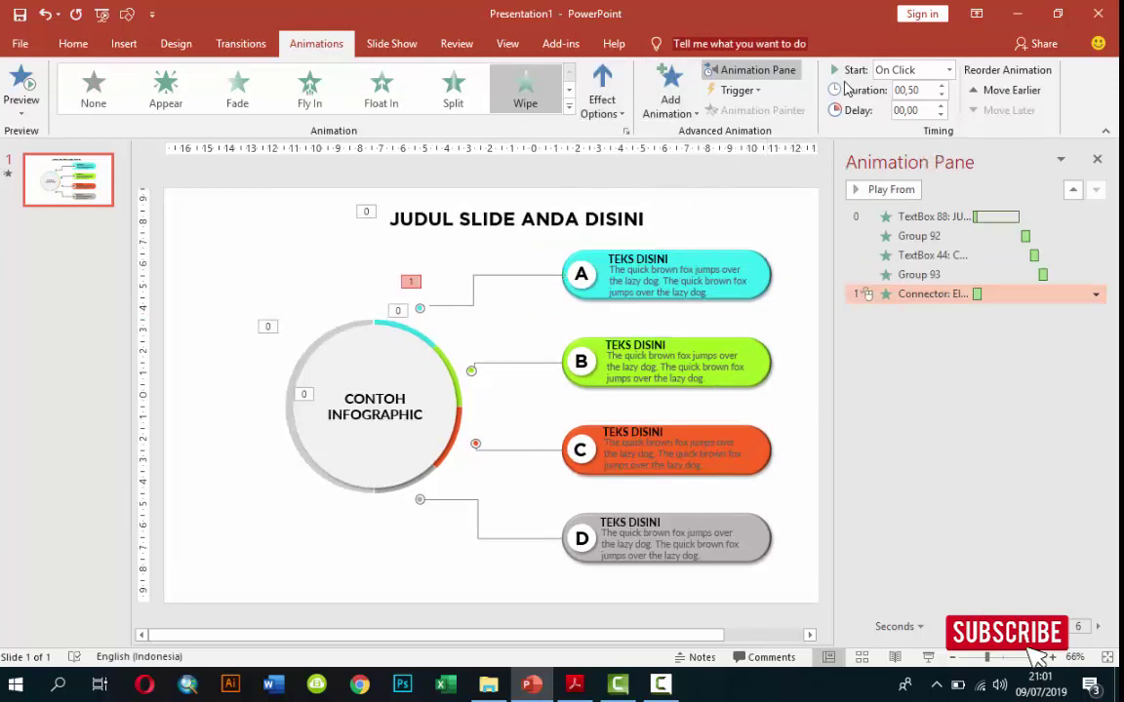
# - Set the connector's Wipe to start With Previous after 04,25 and preview from Group 93
pyautogui.click(912, 69)
pyautogui.click(907, 107)
pyautogui.click(941, 106)
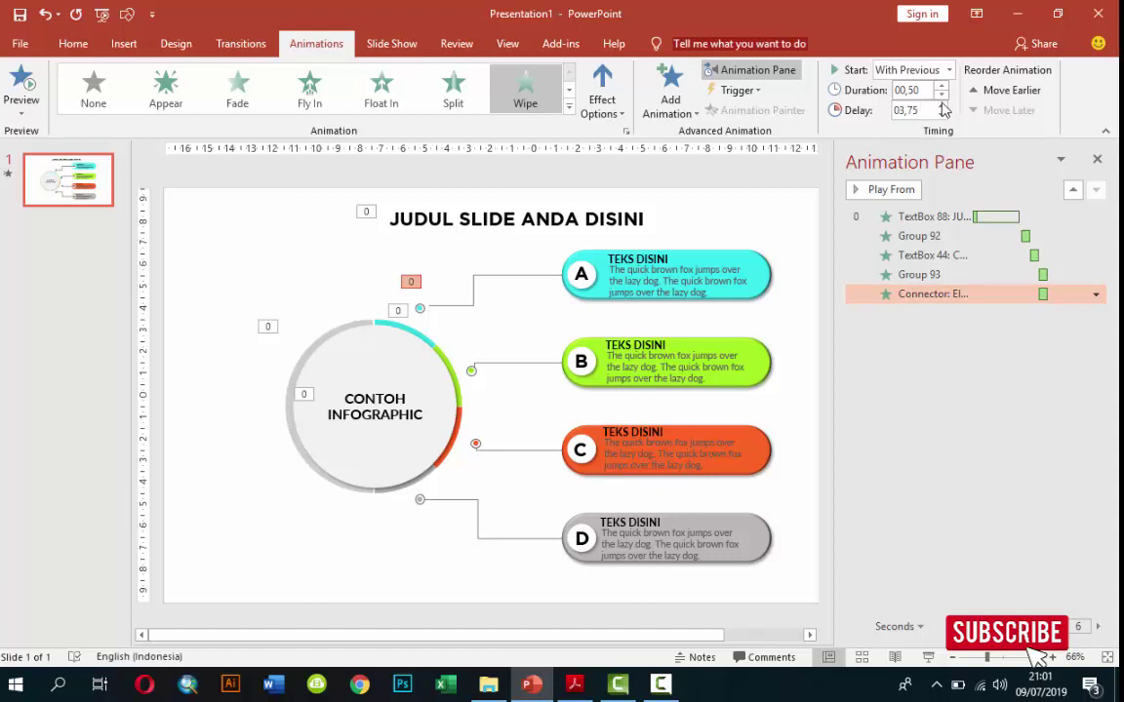
pyautogui.click(910, 276)
pyautogui.click(889, 192)
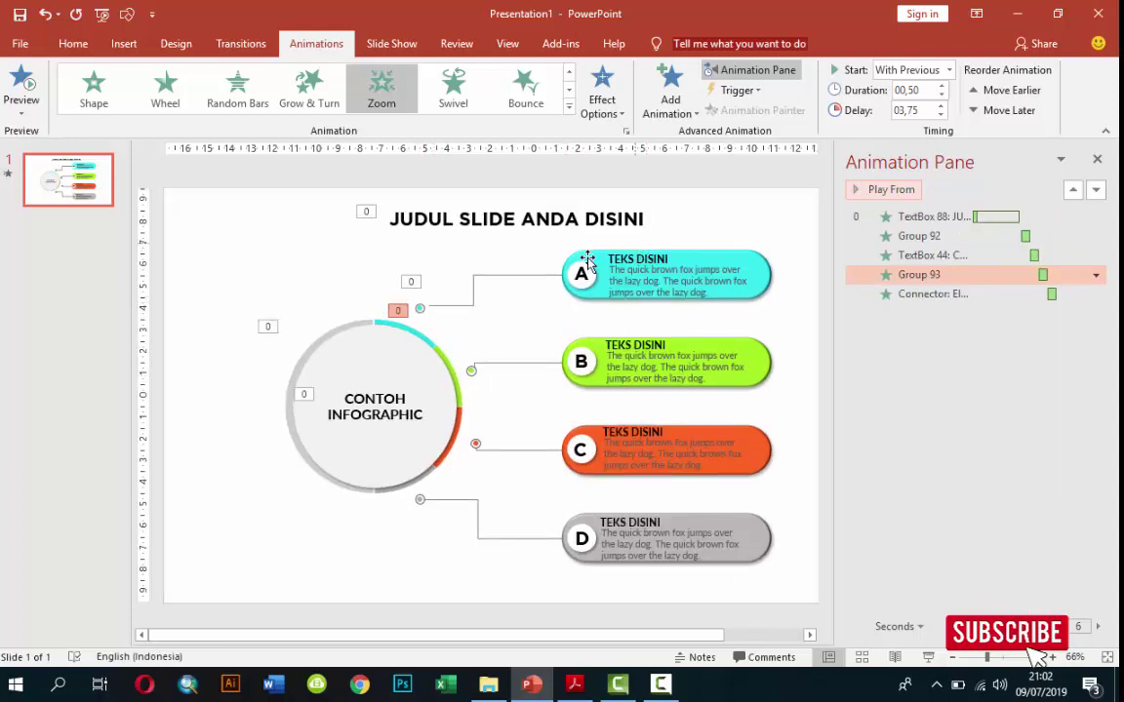
# - Make the connector line wipe in From Left
pyautogui.click(525, 275)
pyautogui.click(602, 98)
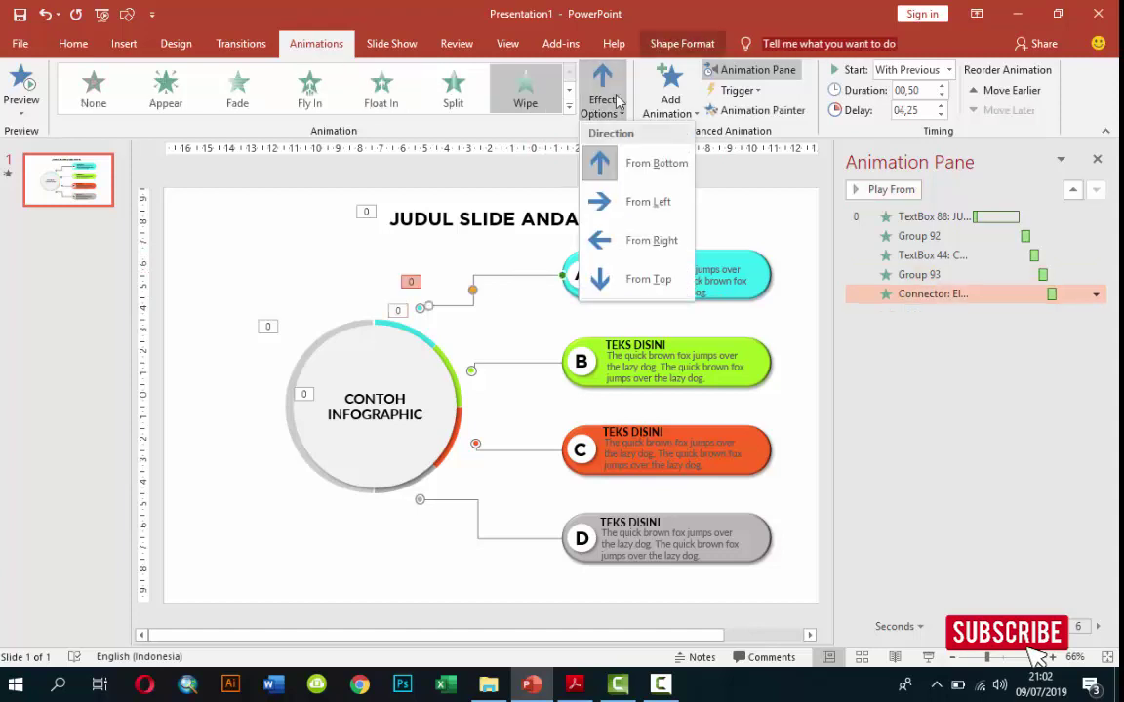
pyautogui.click(634, 204)
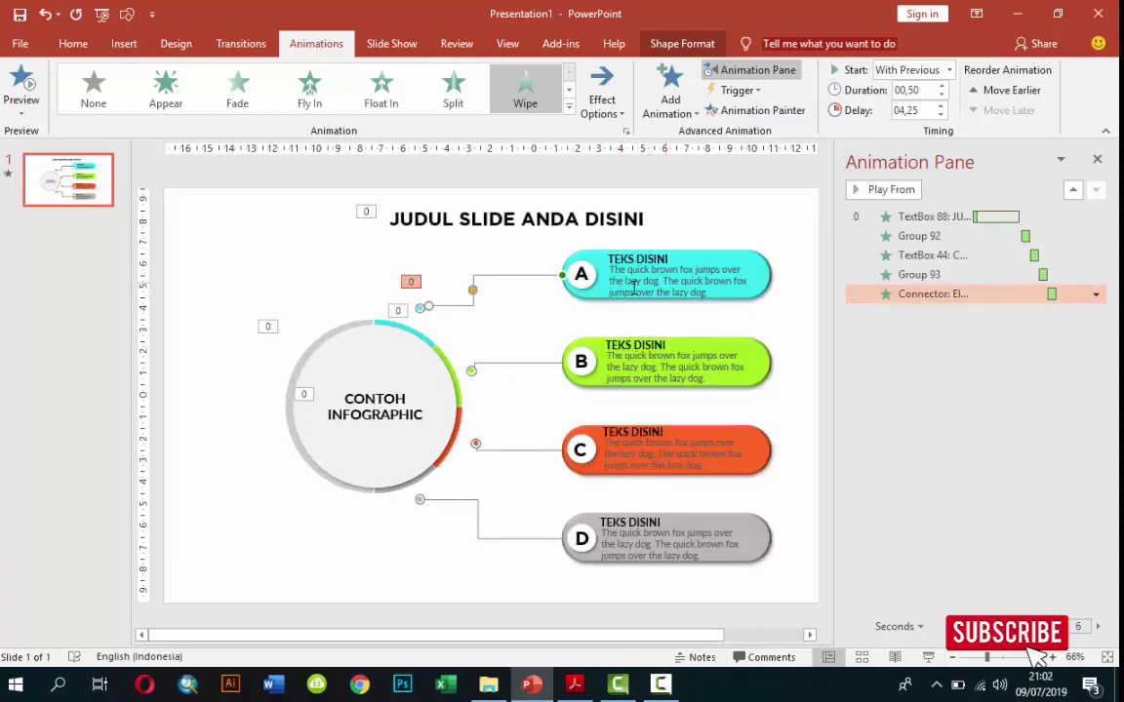
pyautogui.click(770, 258)
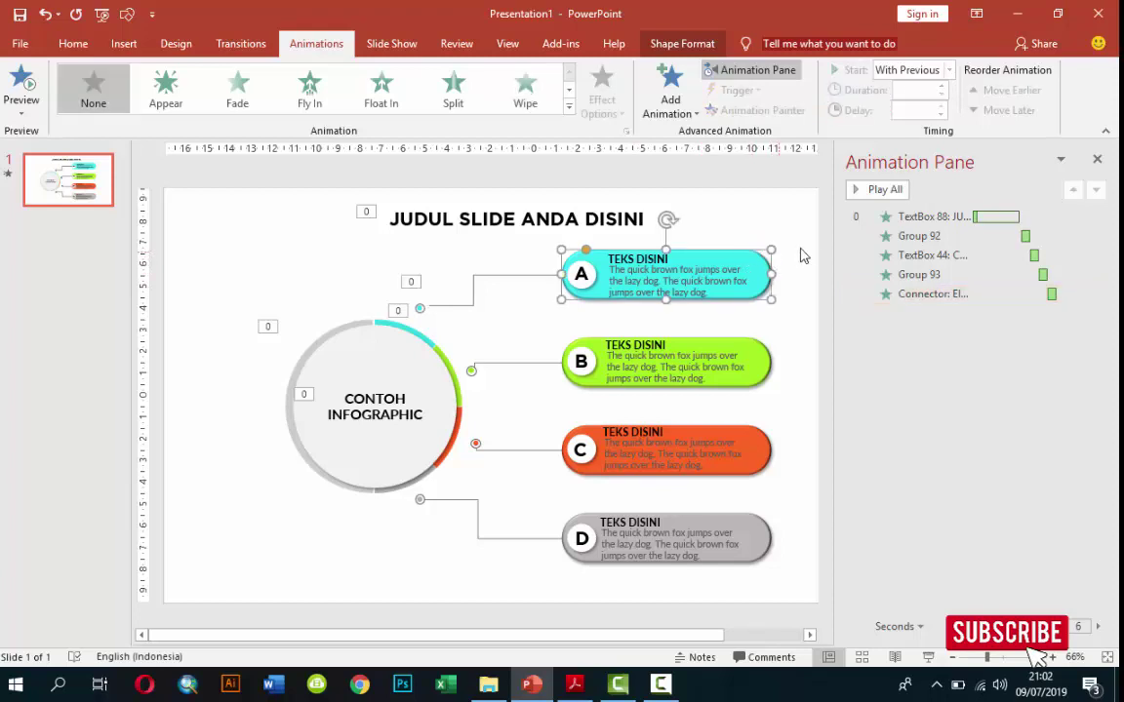
# - Give bar A a From Left Wipe entrance, With Previous after a 04,75 delay
pyautogui.click(670, 95)
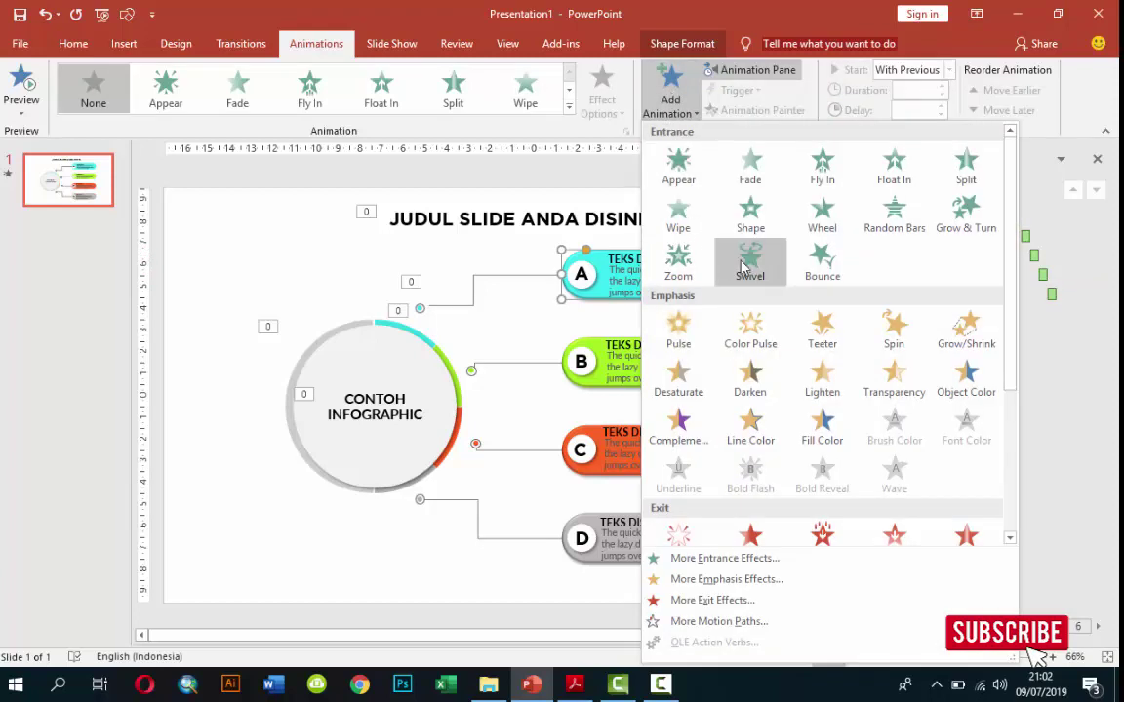
pyautogui.press('Escape')
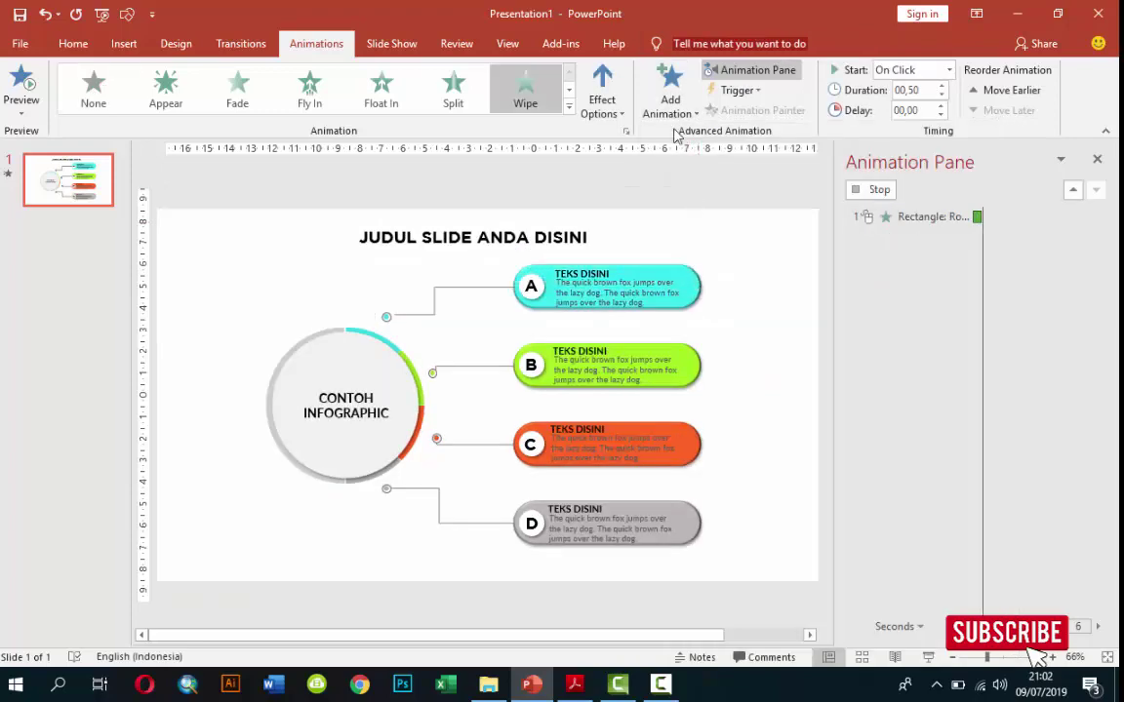
pyautogui.click(602, 97)
pyautogui.click(612, 203)
pyautogui.click(912, 70)
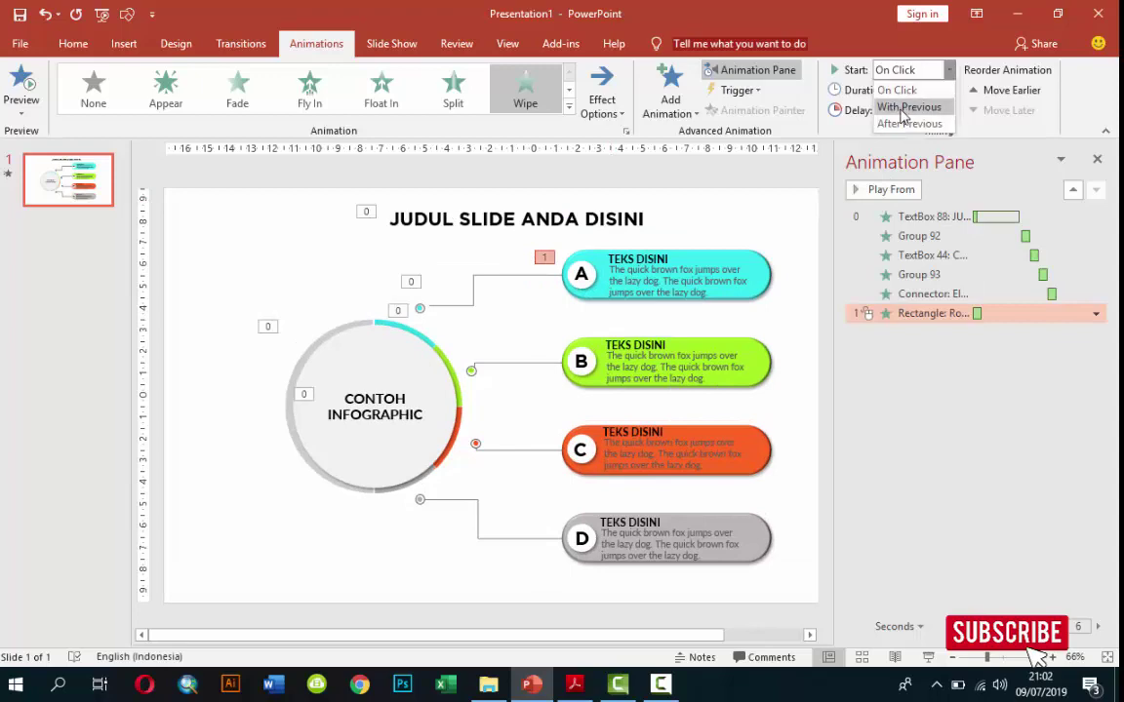
pyautogui.click(893, 105)
pyautogui.click(940, 105)
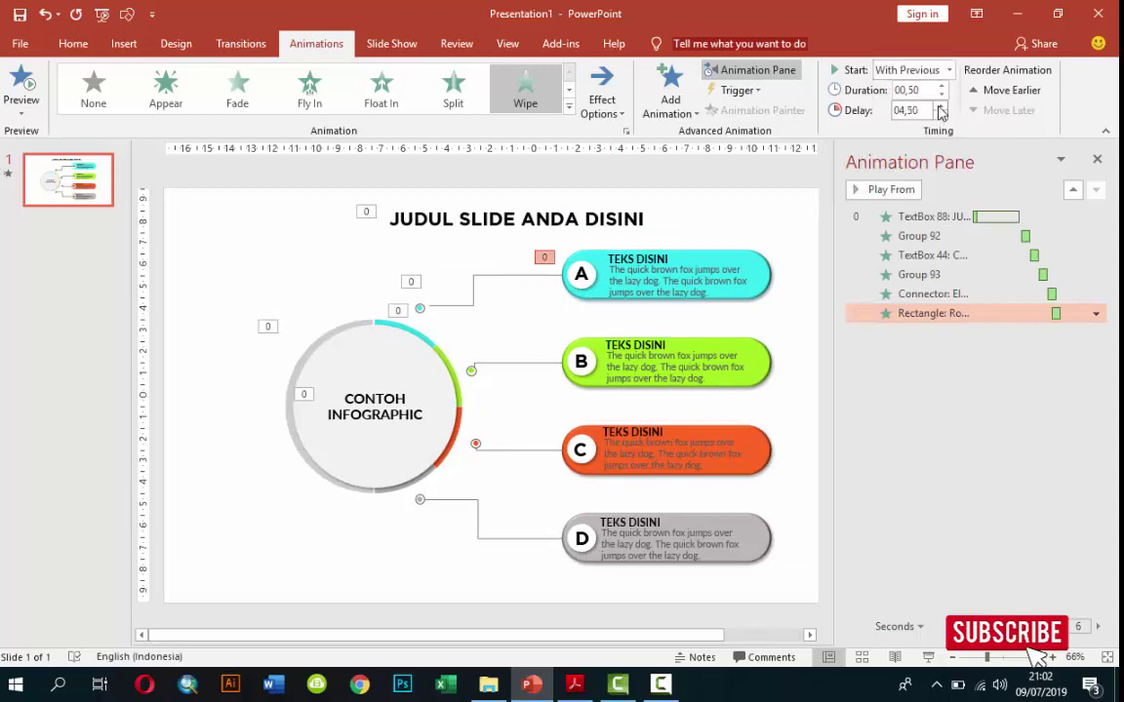
pyautogui.click(941, 105)
# - Select circle A as a whole shape rather than its letter text
pyautogui.keyDown('ctrl'); pyautogui.scroll(3, 703, 261); pyautogui.keyUp('ctrl')
pyautogui.scroll(-2, 815, 193)
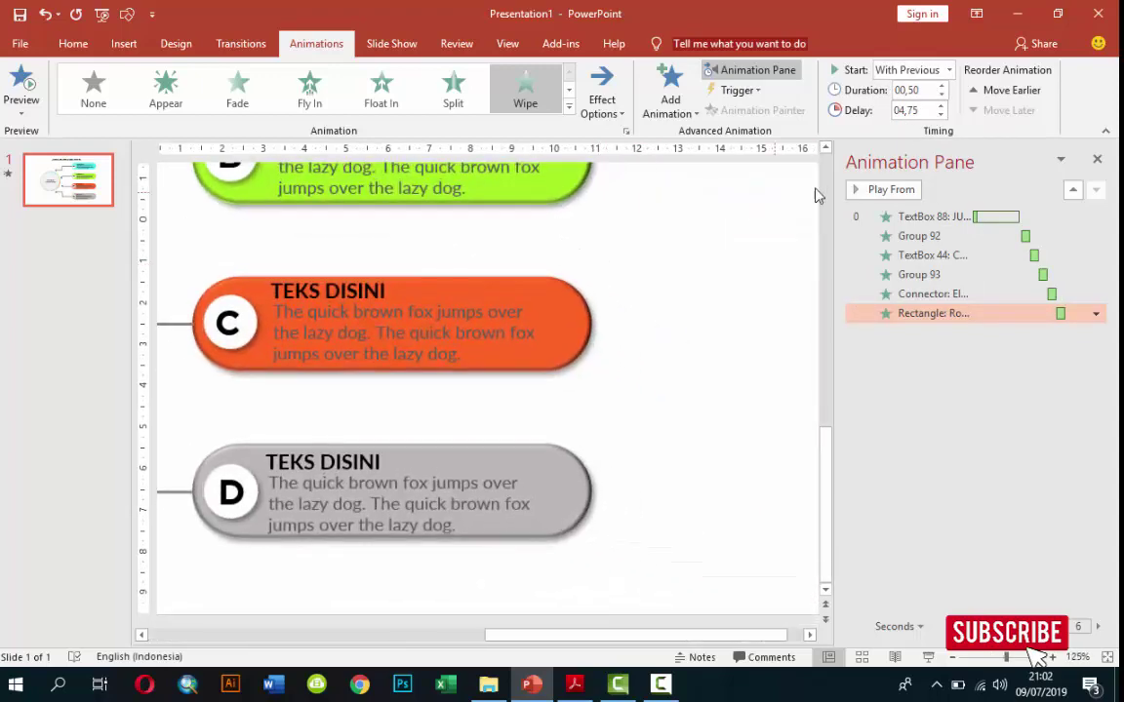
pyautogui.scroll(3, 832, 175)
pyautogui.scroll(2, 469, 417)
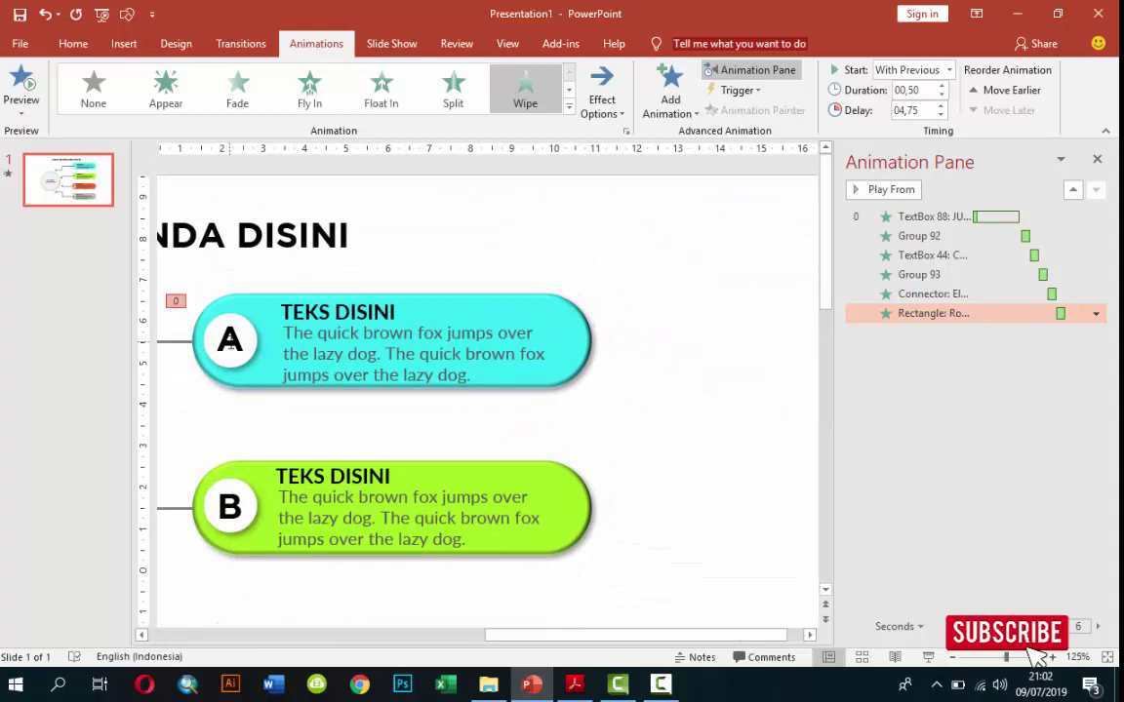
pyautogui.click(234, 340)
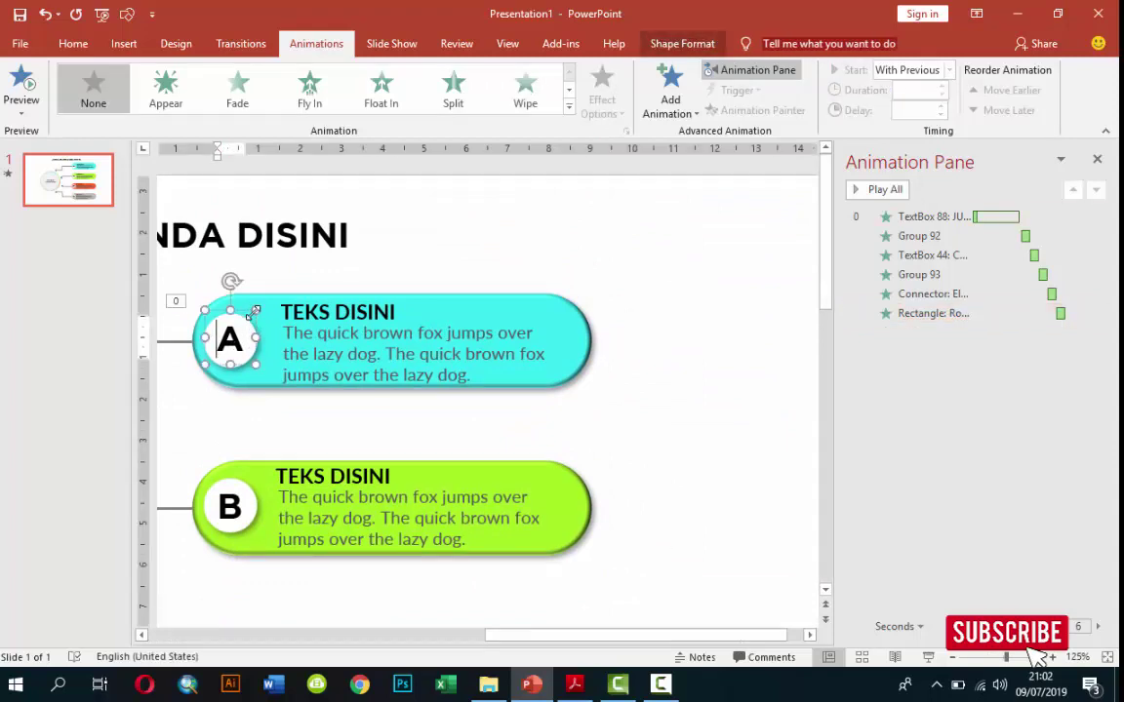
pyautogui.click(248, 314)
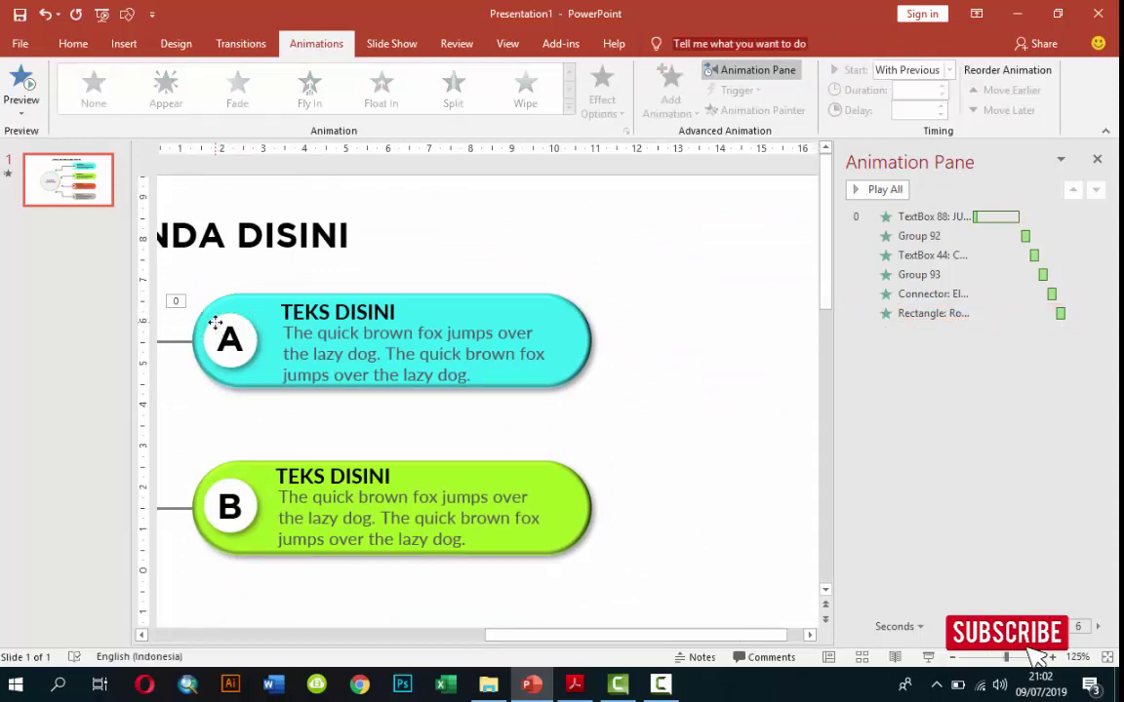
pyautogui.moveTo(216, 325)
pyautogui.mouseDown()
pyautogui.moveTo(226, 328)
pyautogui.moveTo(216, 321)
pyautogui.mouseUp()
pyautogui.click(214, 322)
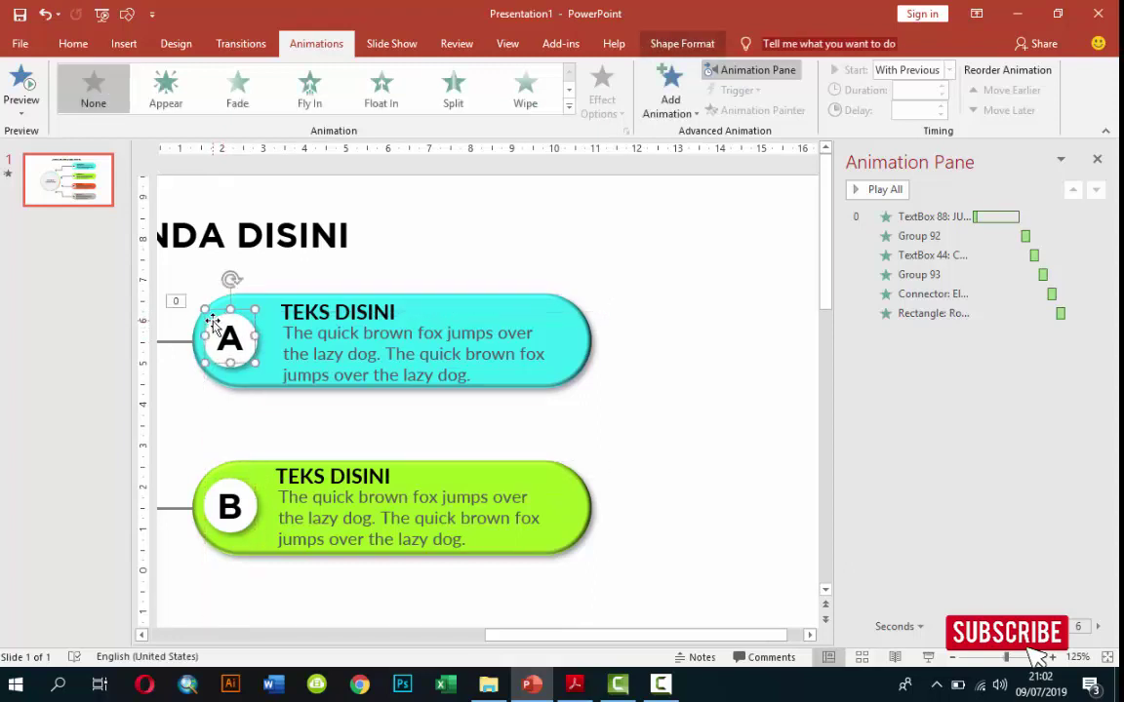
pyautogui.click(231, 325)
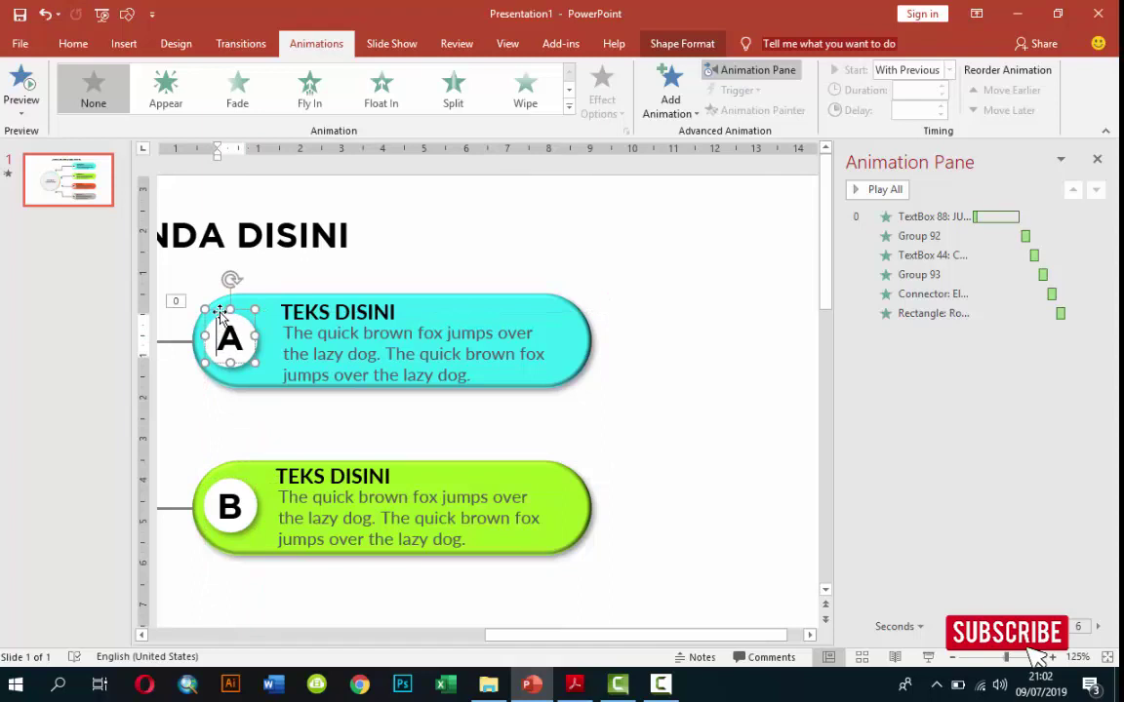
pyautogui.click(222, 317)
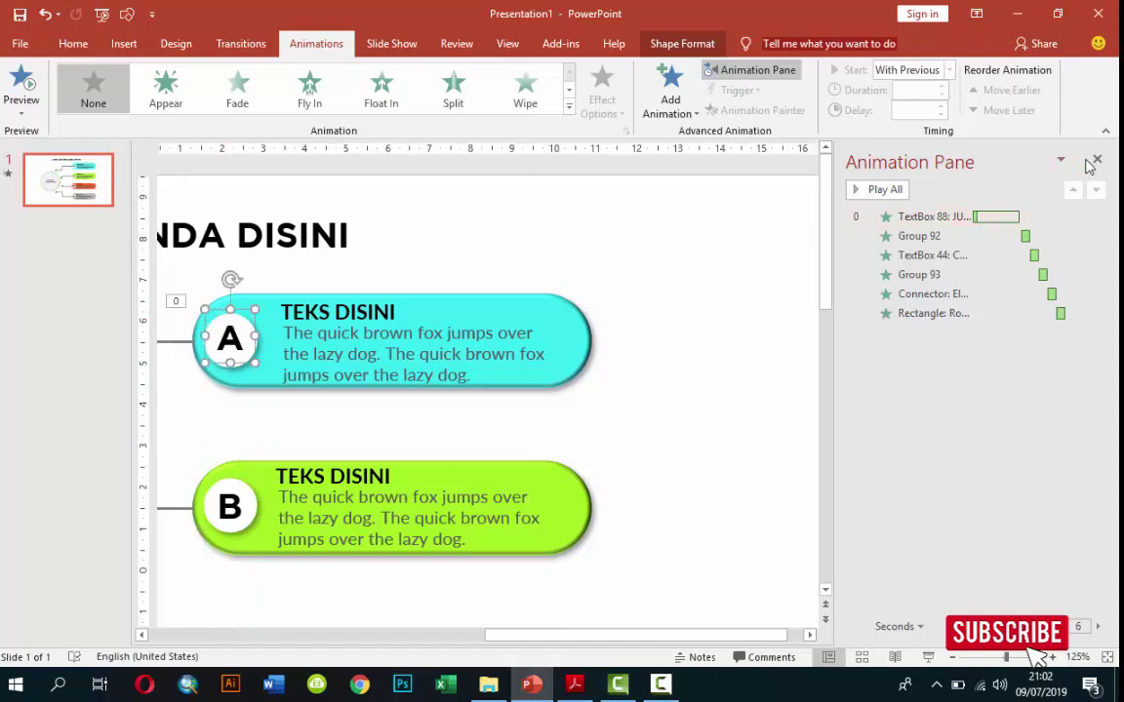
pyautogui.click(673, 44)
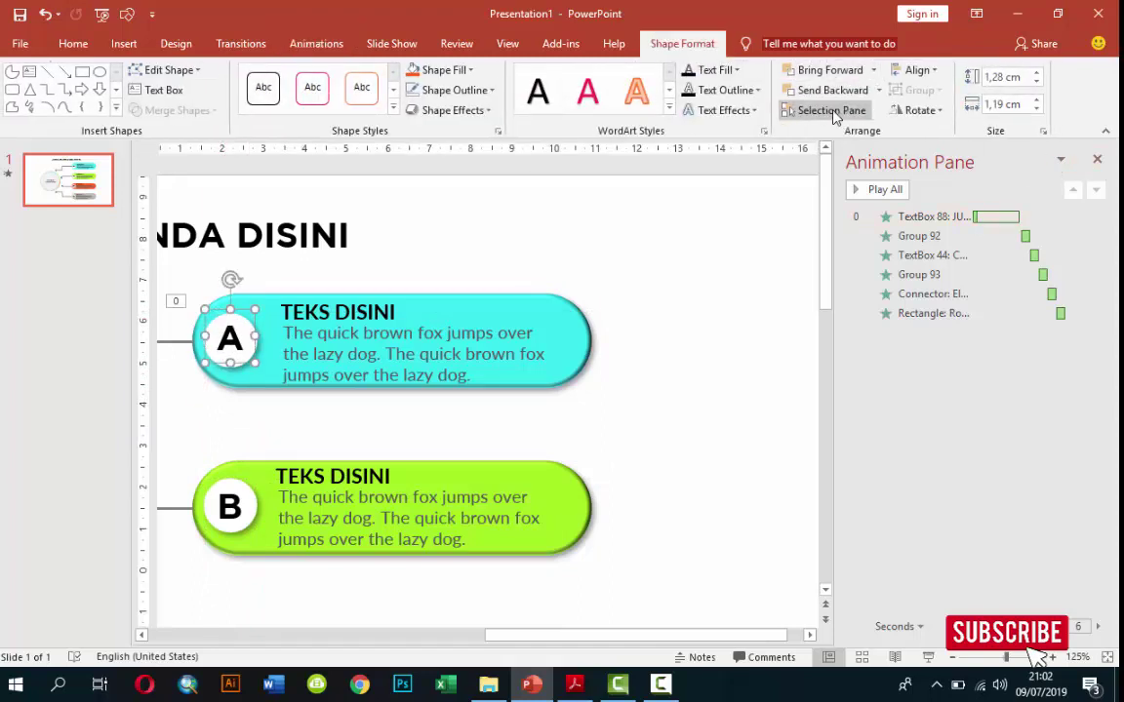
# - In the Selection Pane, move Oval 71 up next to TextBox 75
pyautogui.click(832, 111)
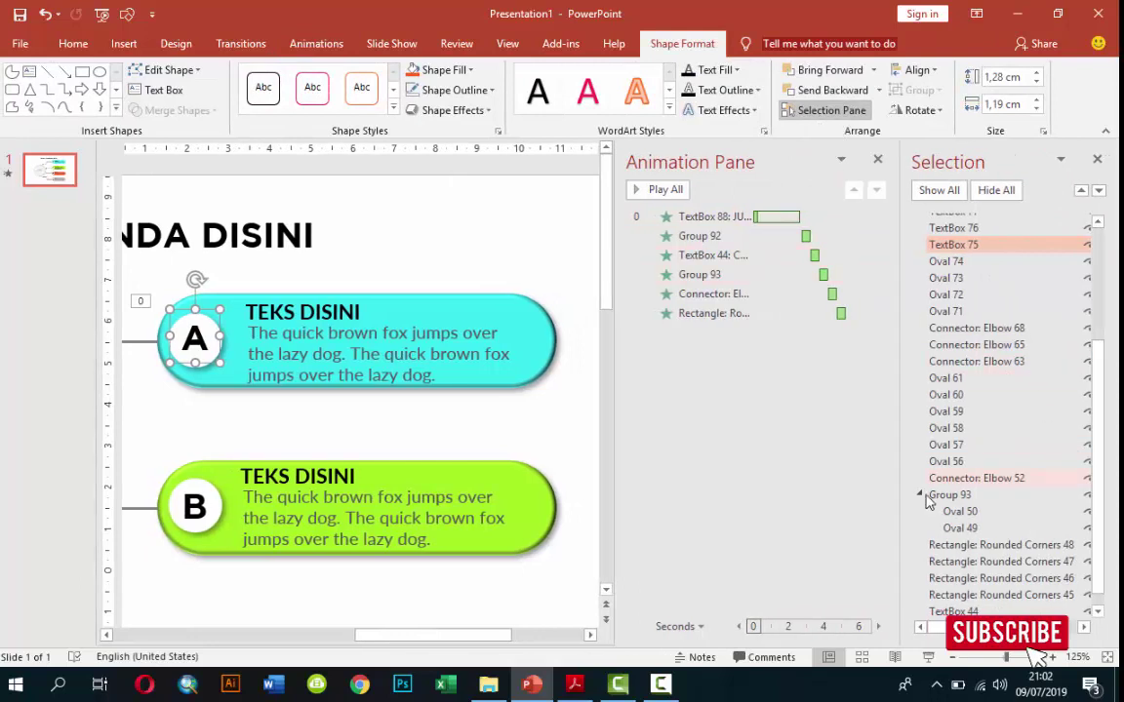
pyautogui.click(920, 495)
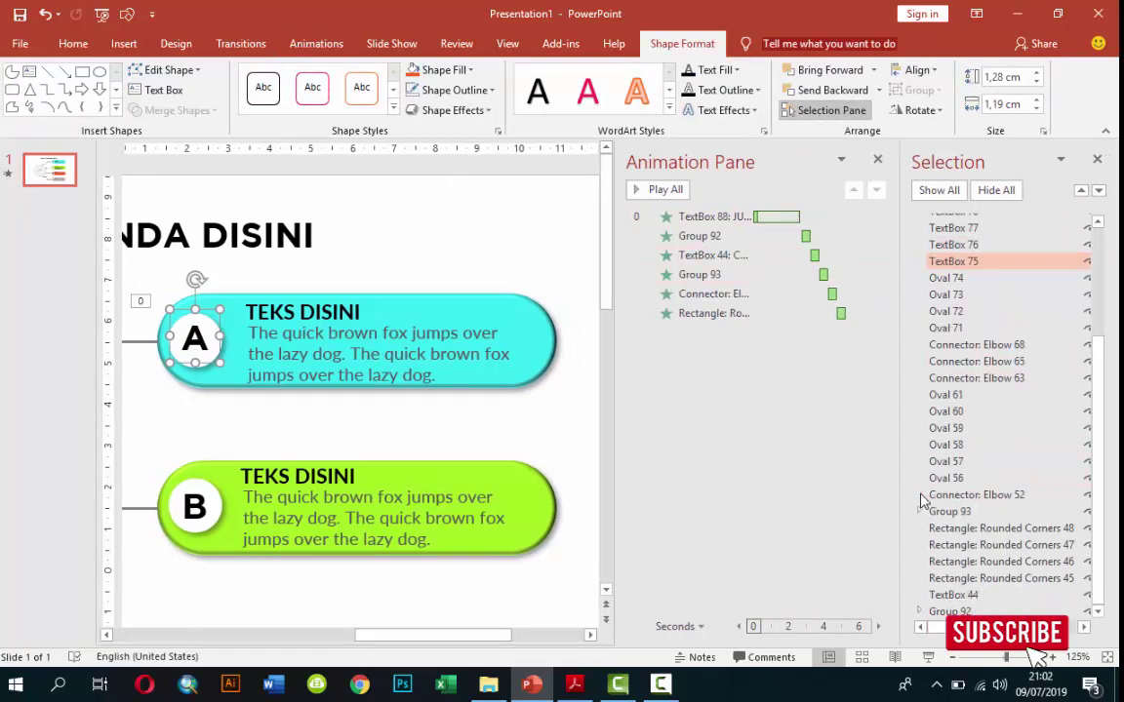
pyautogui.click(952, 311)
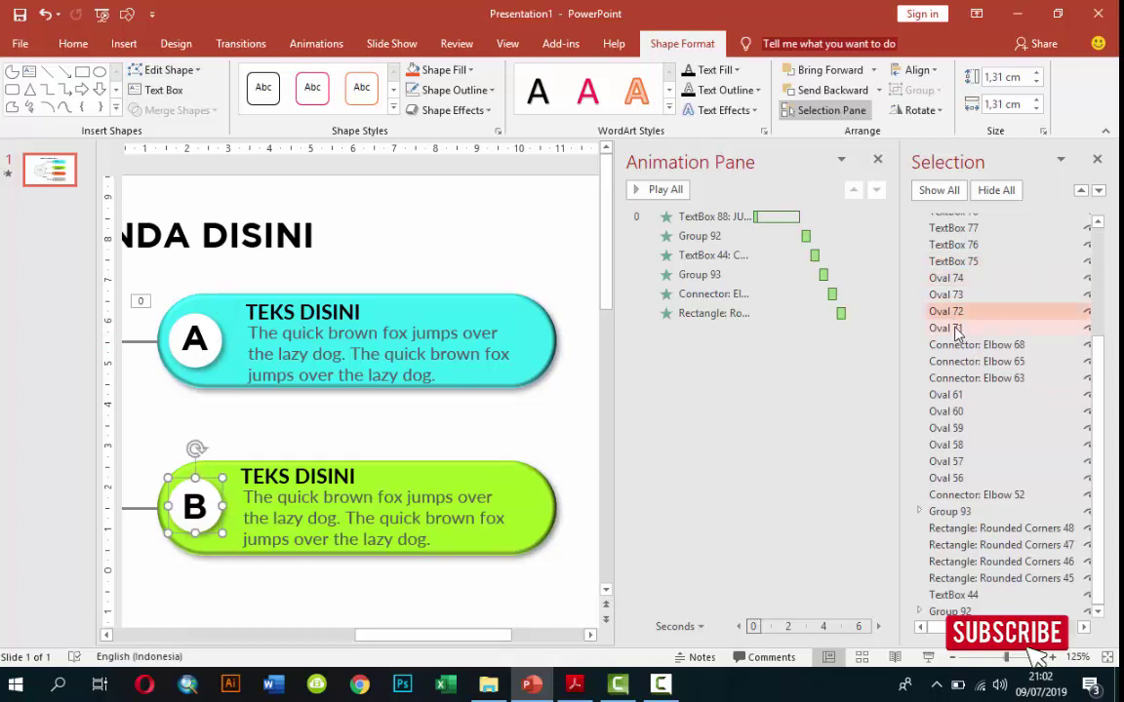
pyautogui.click(955, 329)
pyautogui.moveTo(983, 334); pyautogui.dragTo(981, 280)
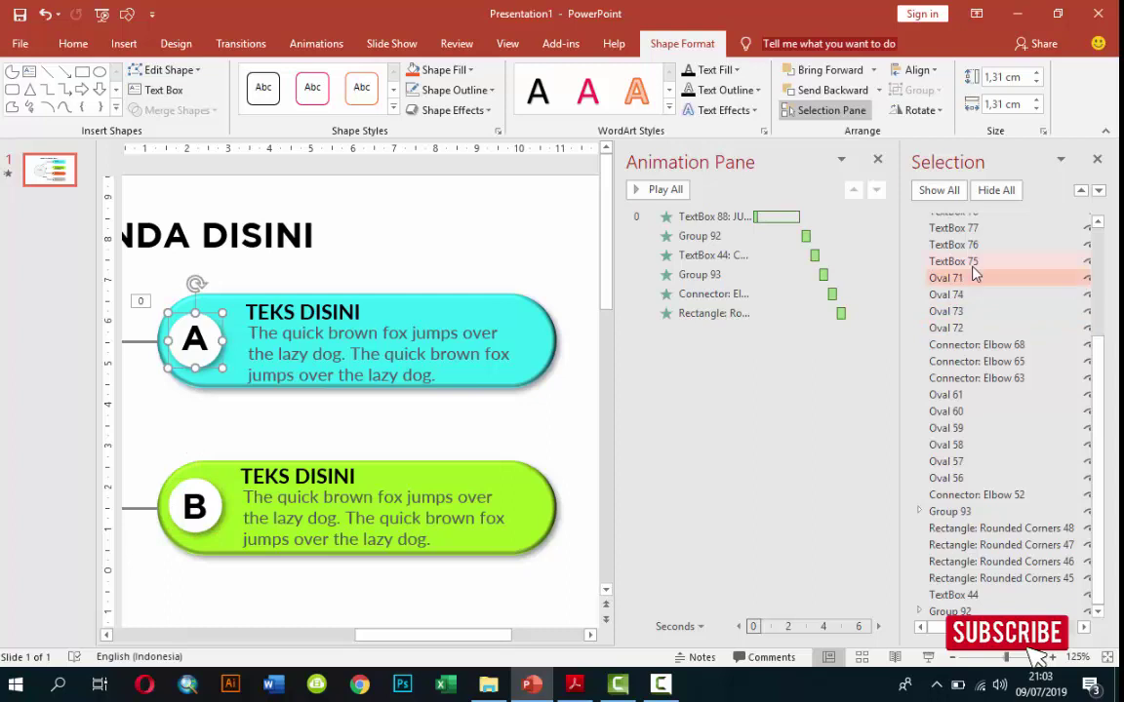
pyautogui.click(971, 279)
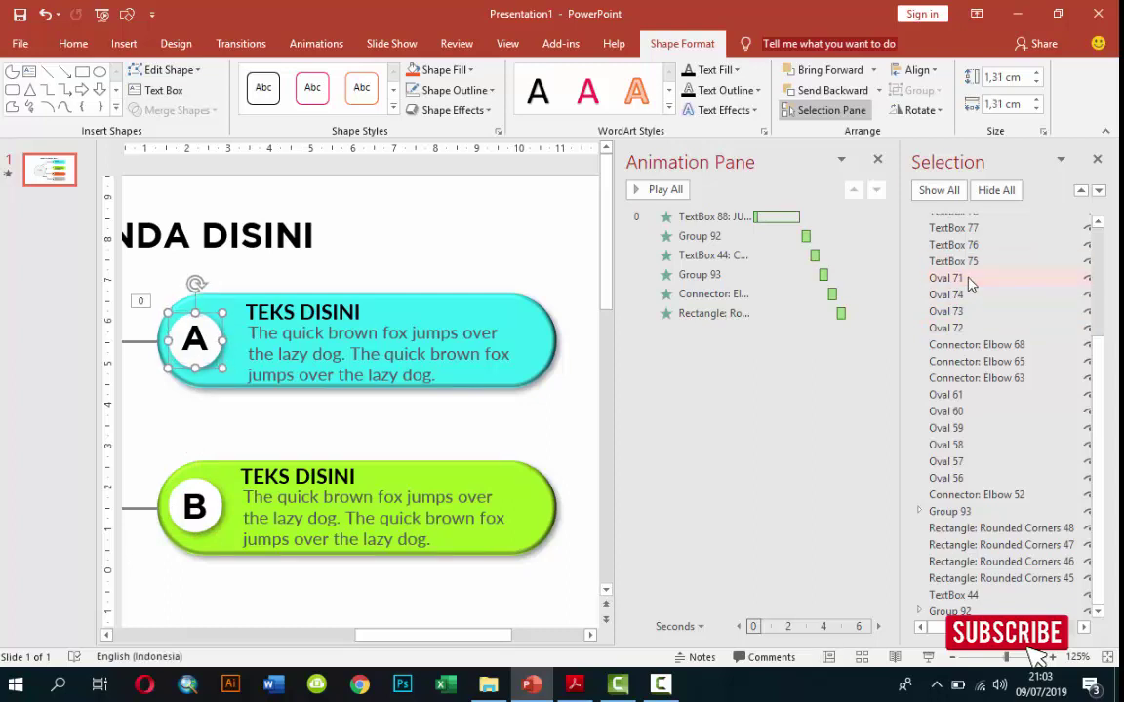
# - Hide other shapes, group TextBox 75 and Oval 71 as Group 94, then show all
pyautogui.click(986, 192)
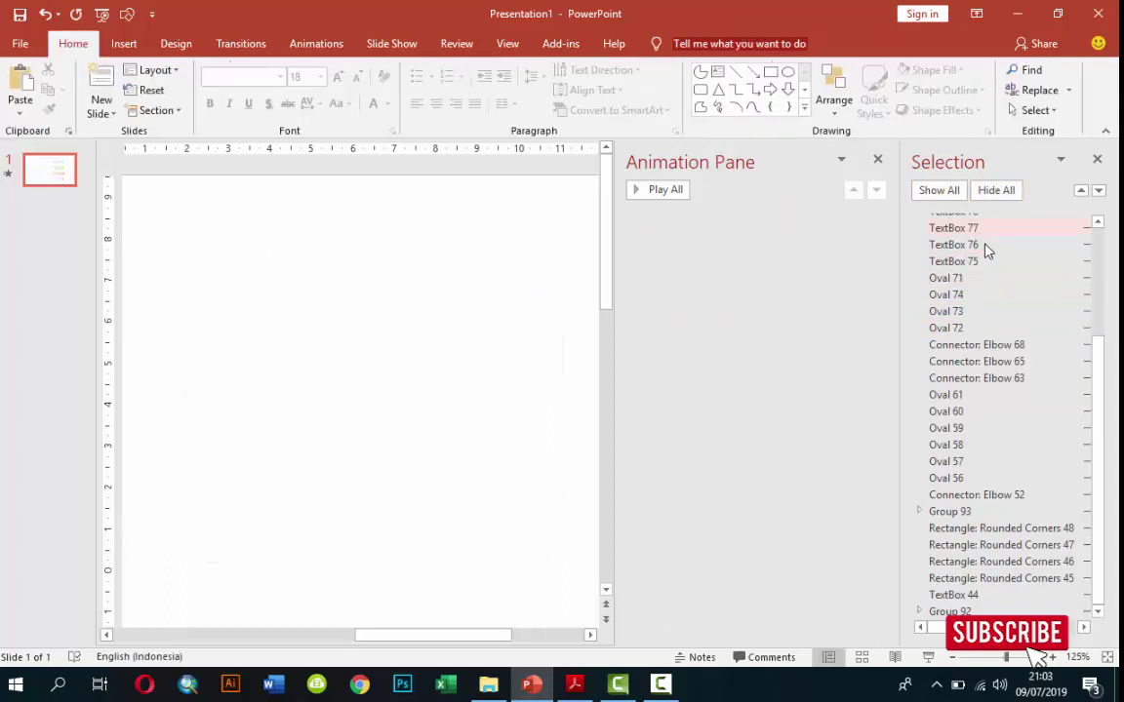
pyautogui.click(1086, 262)
pyautogui.click(1087, 279)
pyautogui.moveTo(153, 287); pyautogui.dragTo(276, 392)
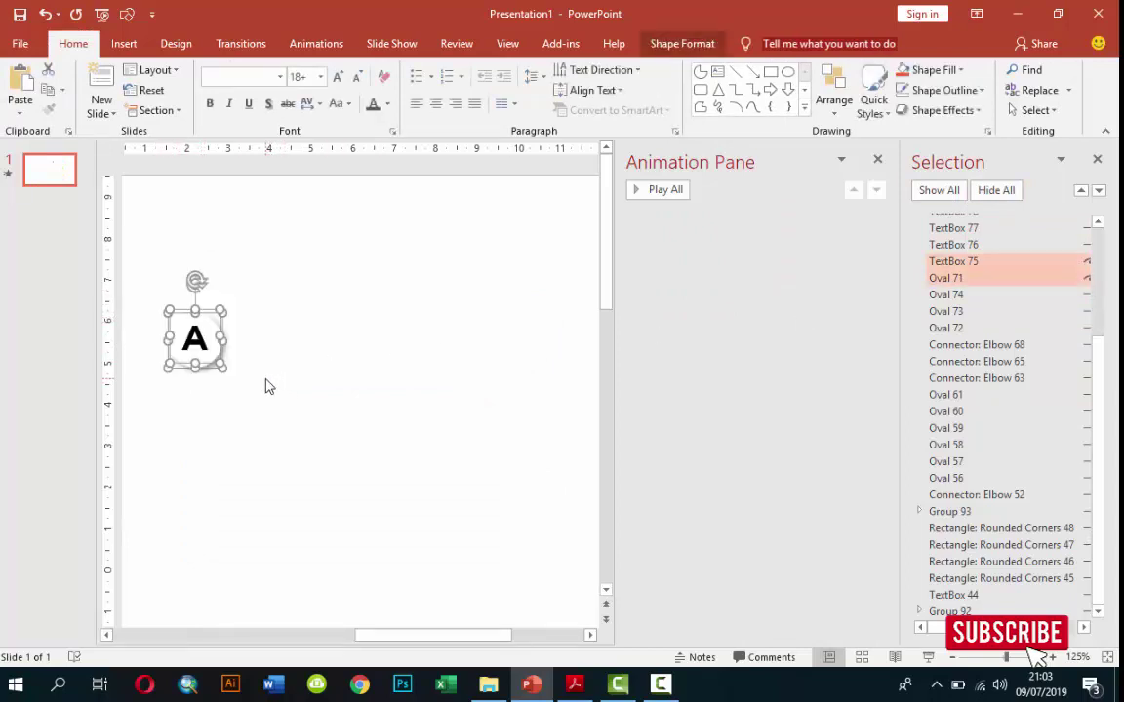
pyautogui.hotkey('ctrl', 'g')
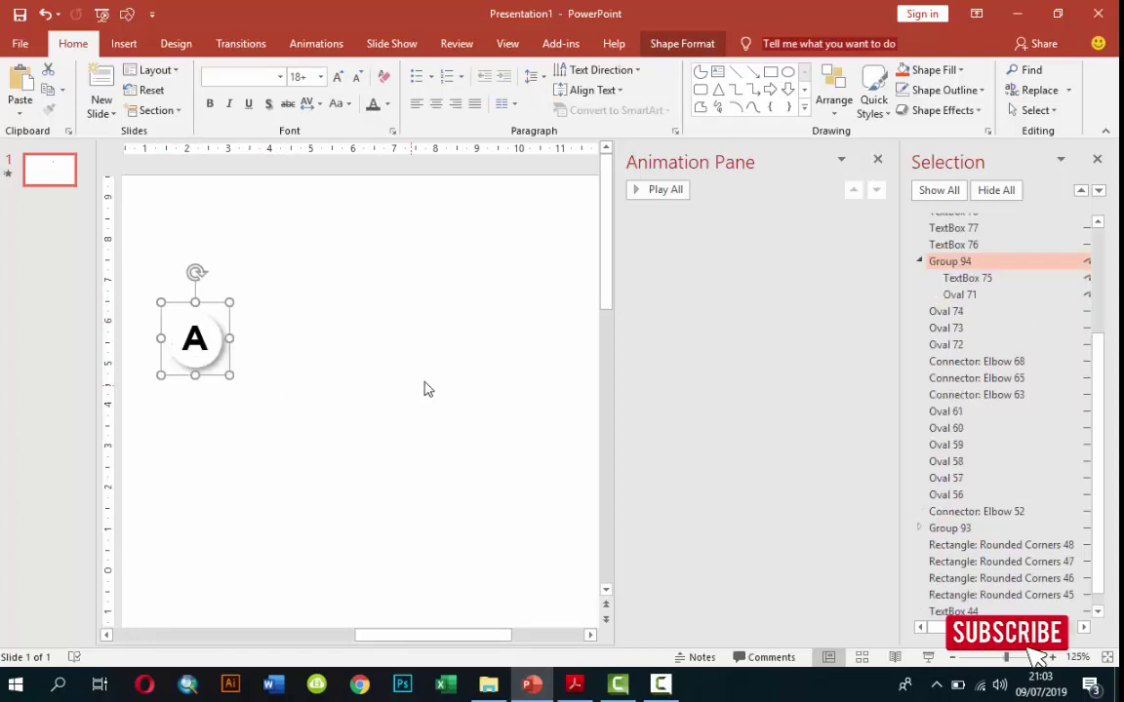
pyautogui.click(937, 190)
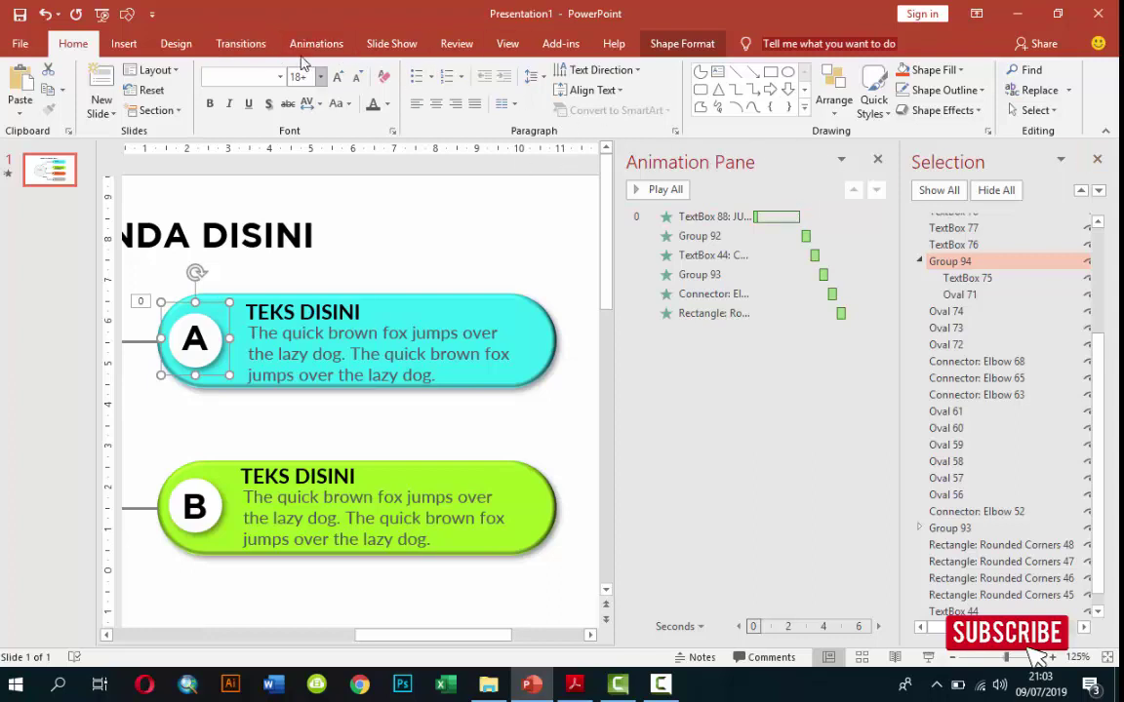
# - Give Group 94 a Zoom entrance starting With Previous
pyautogui.click(338, 48)
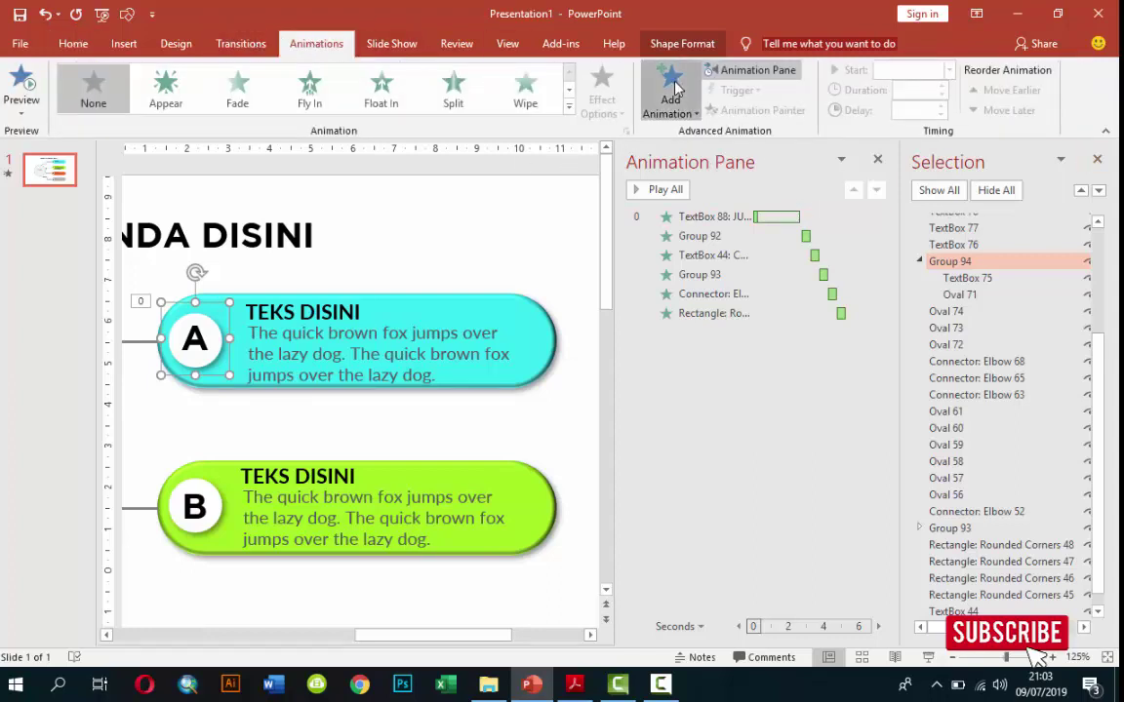
pyautogui.click(667, 97)
pyautogui.click(678, 257)
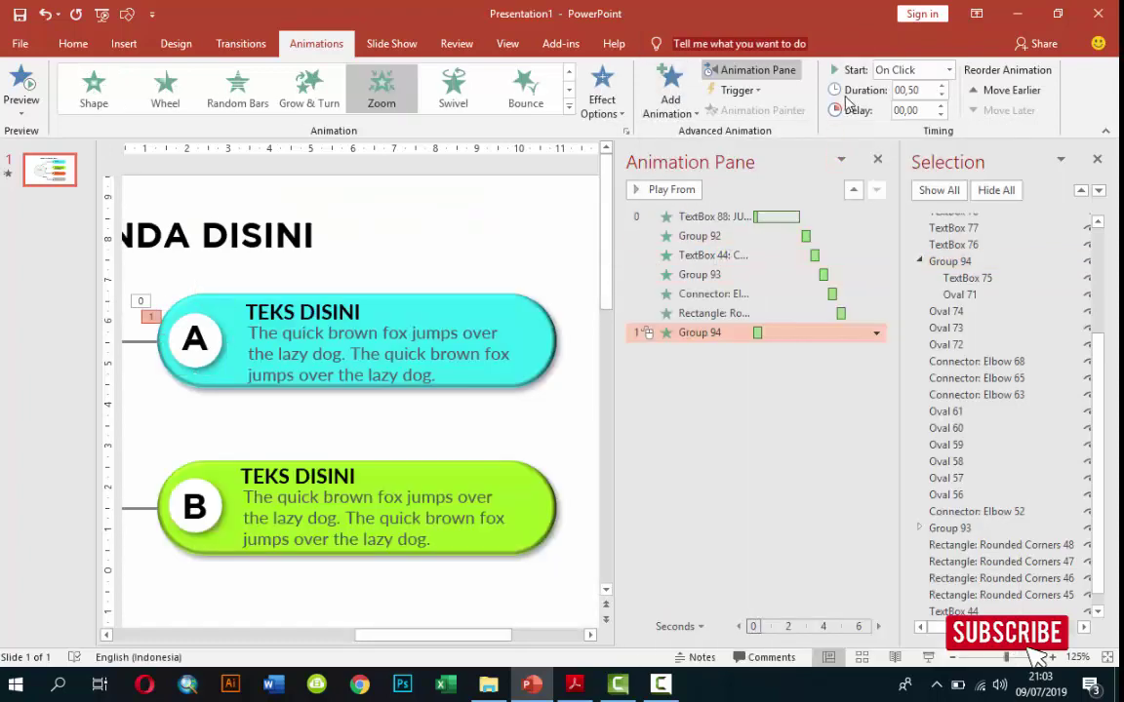
pyautogui.click(947, 77)
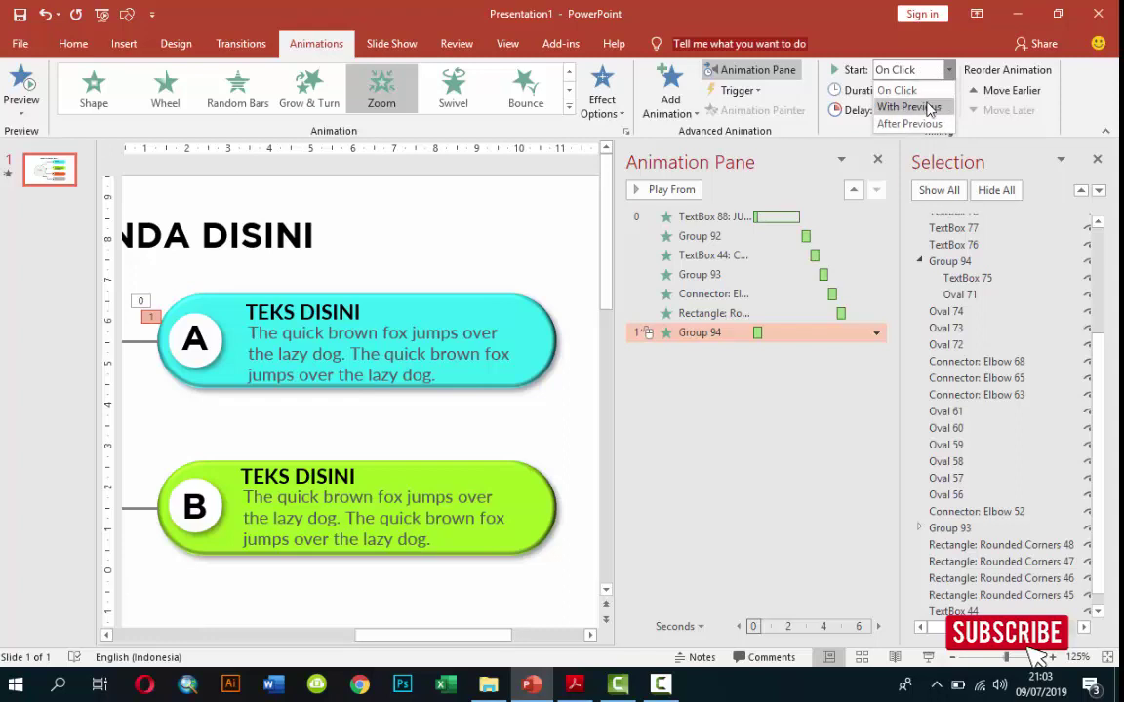
pyautogui.click(929, 104)
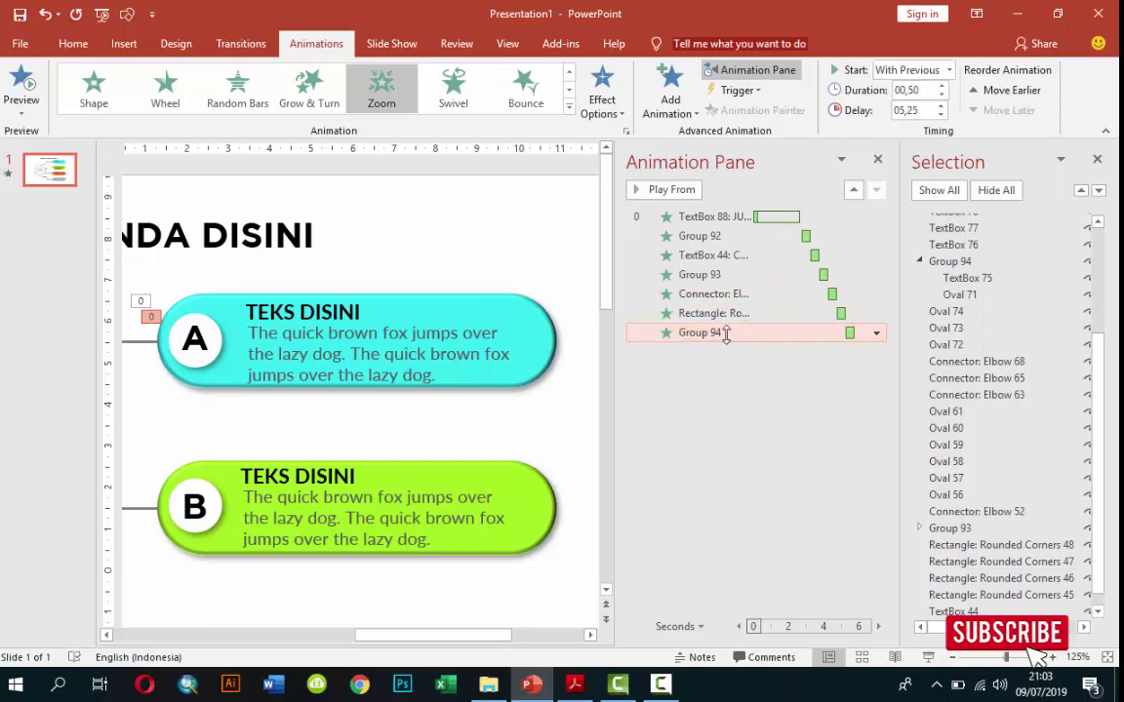
# - Give bar A's TEKS DISINI heading a From Left Wipe starting With Previous
pyautogui.click(340, 298)
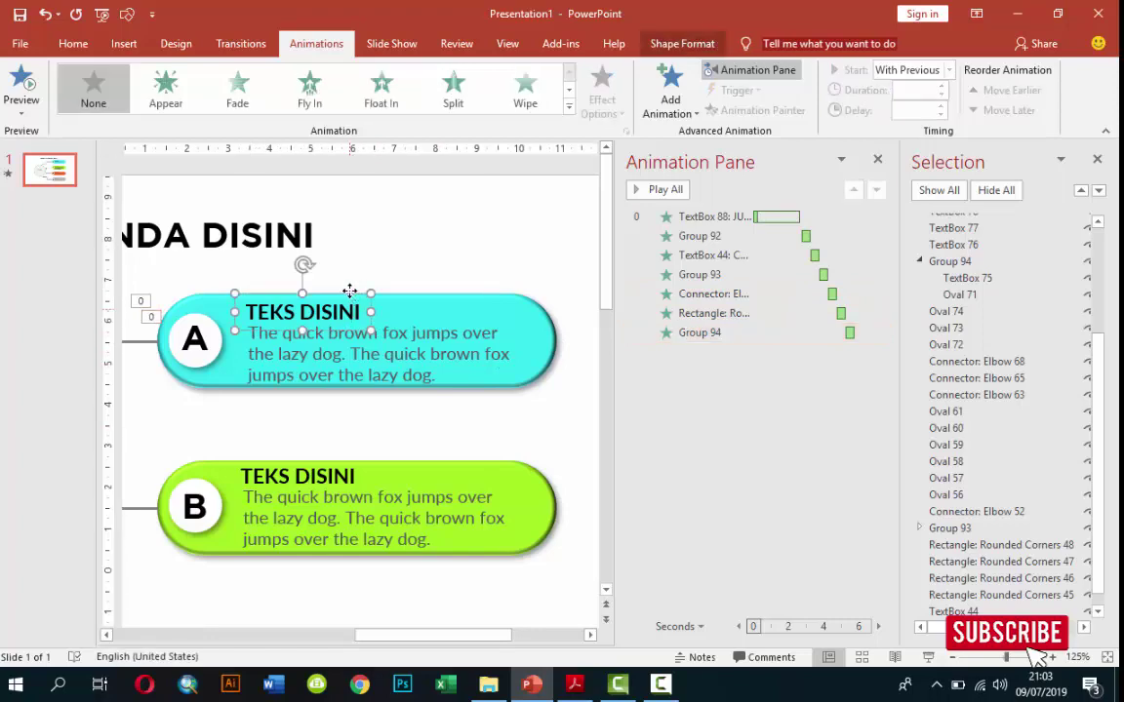
pyautogui.click(525, 88)
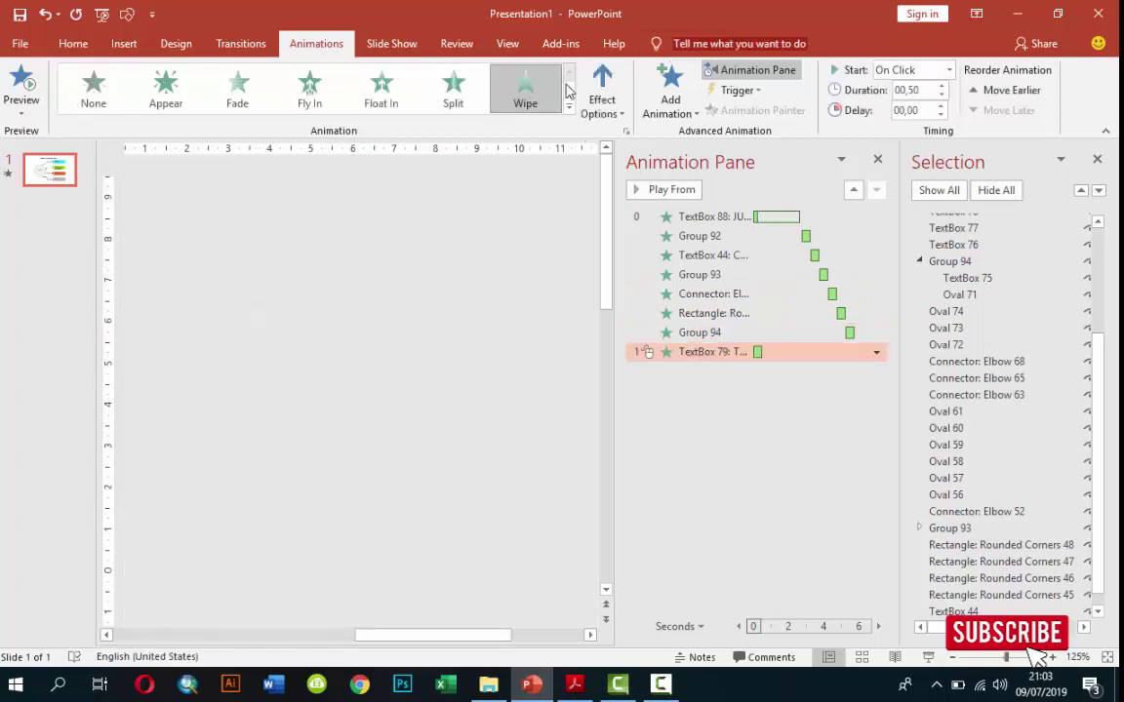
pyautogui.click(601, 97)
pyautogui.click(624, 201)
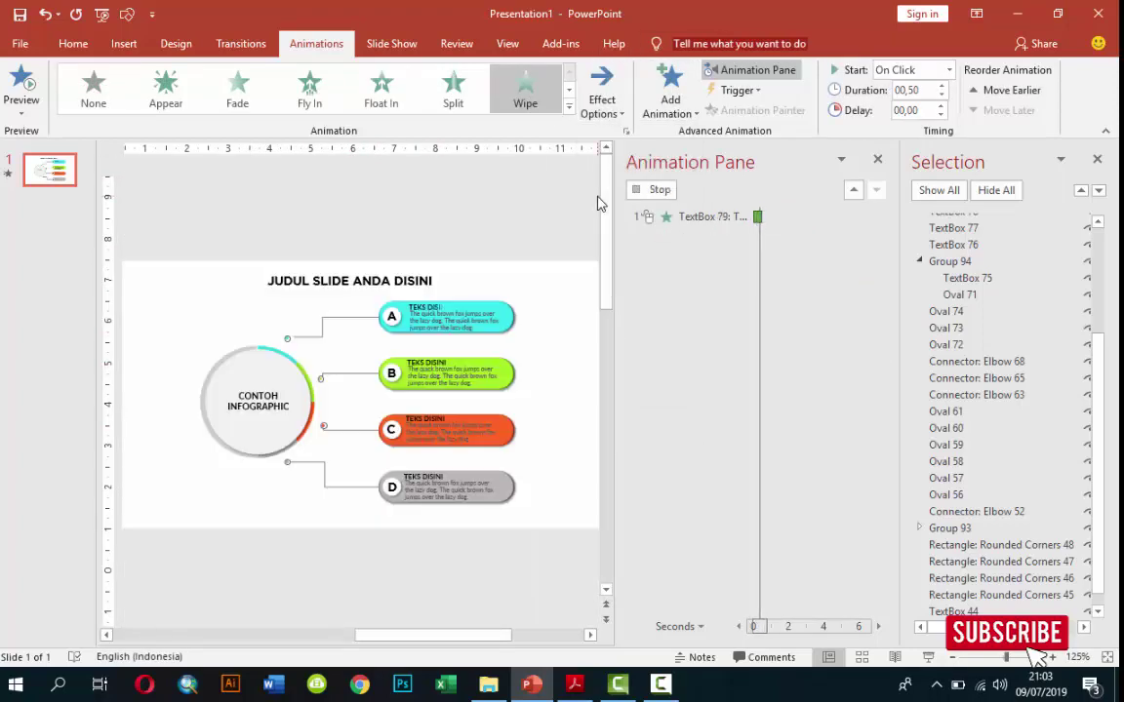
pyautogui.click(948, 70)
pyautogui.click(936, 101)
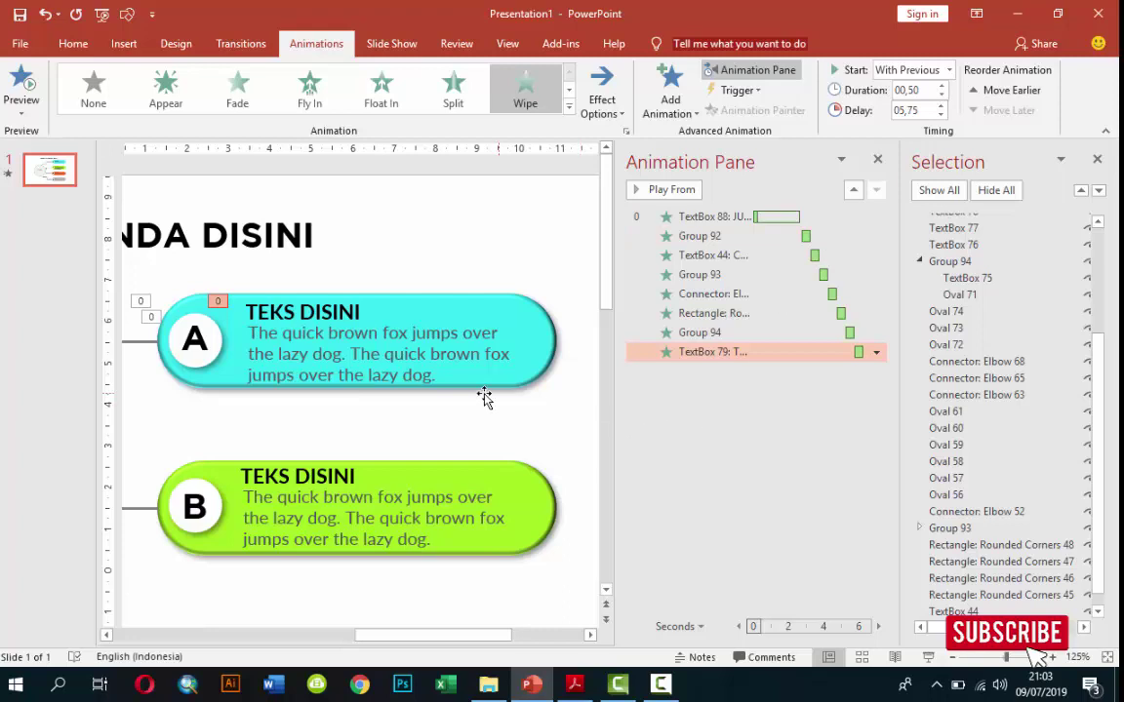
# - Give bar A's body text a From Left Wipe starting With Previous
pyautogui.click(426, 333)
pyautogui.click(525, 87)
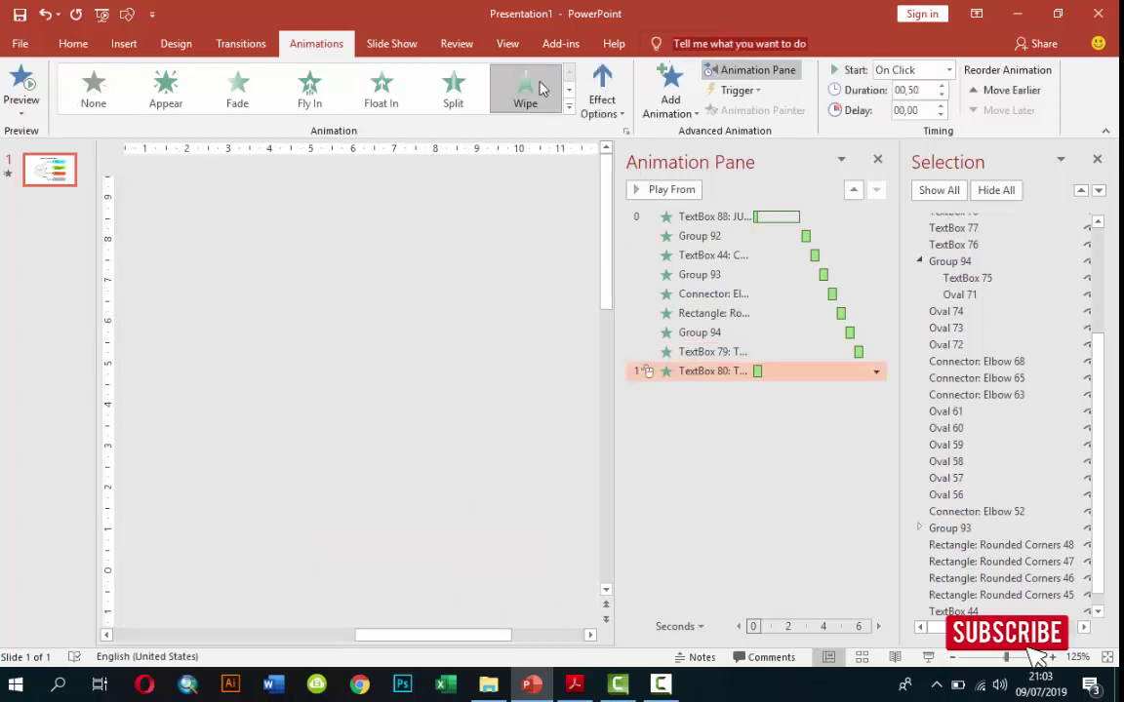
pyautogui.click(602, 93)
pyautogui.click(643, 205)
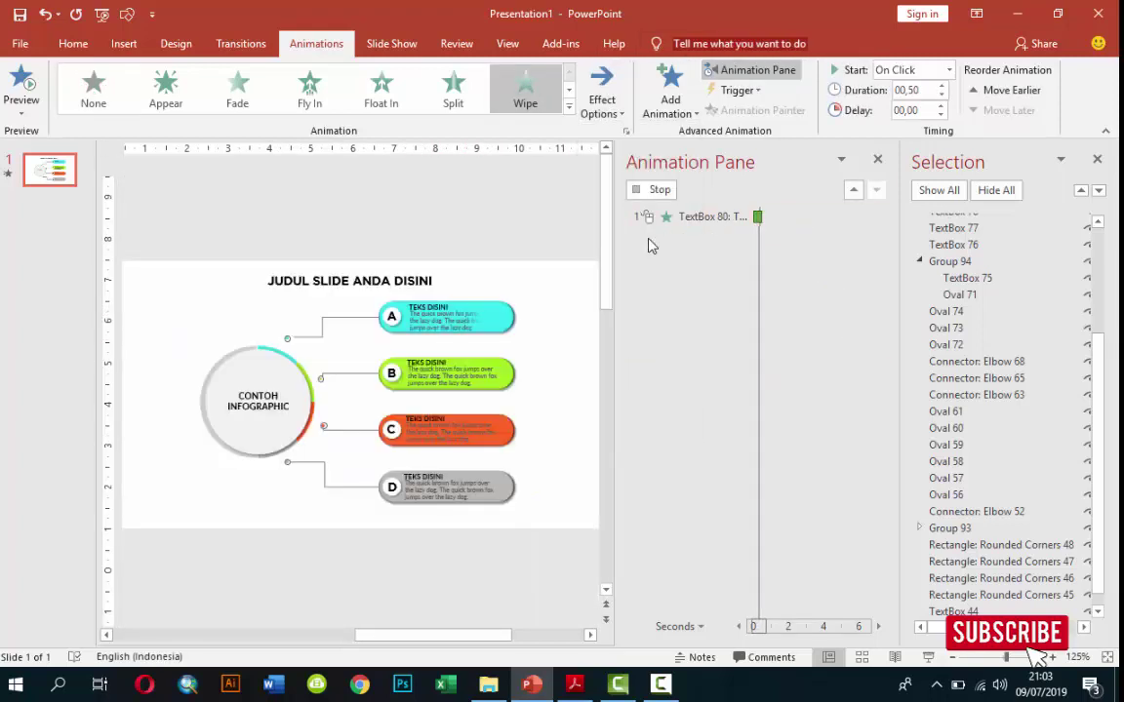
pyautogui.click(947, 70)
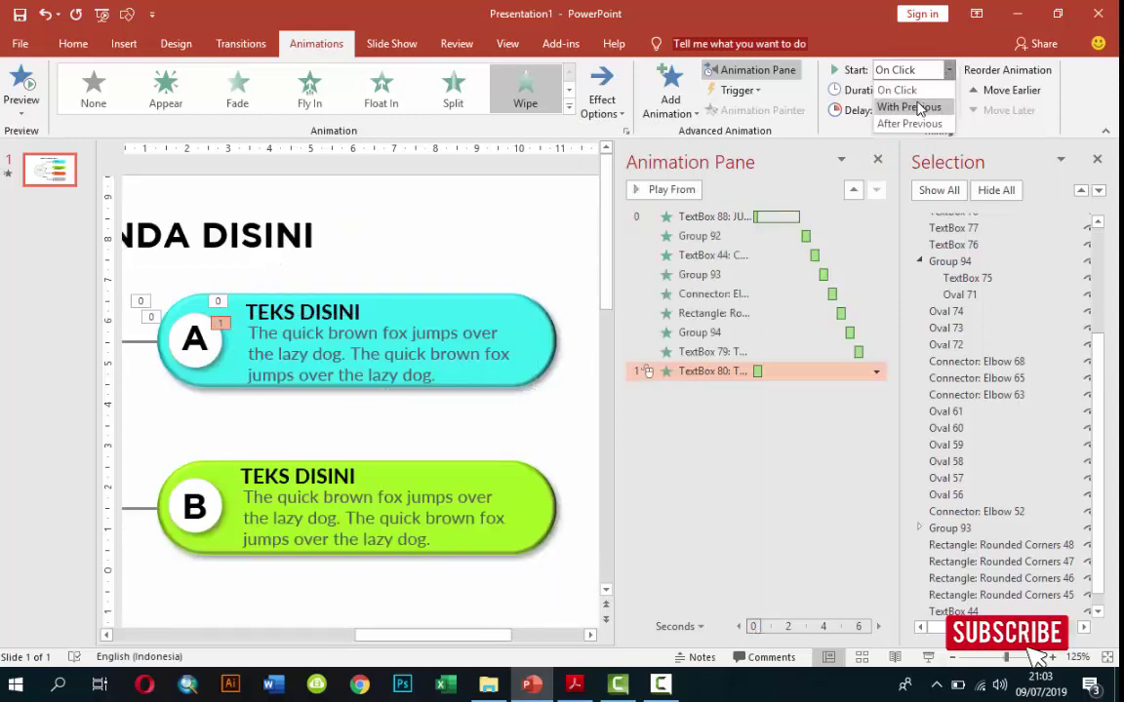
pyautogui.click(924, 106)
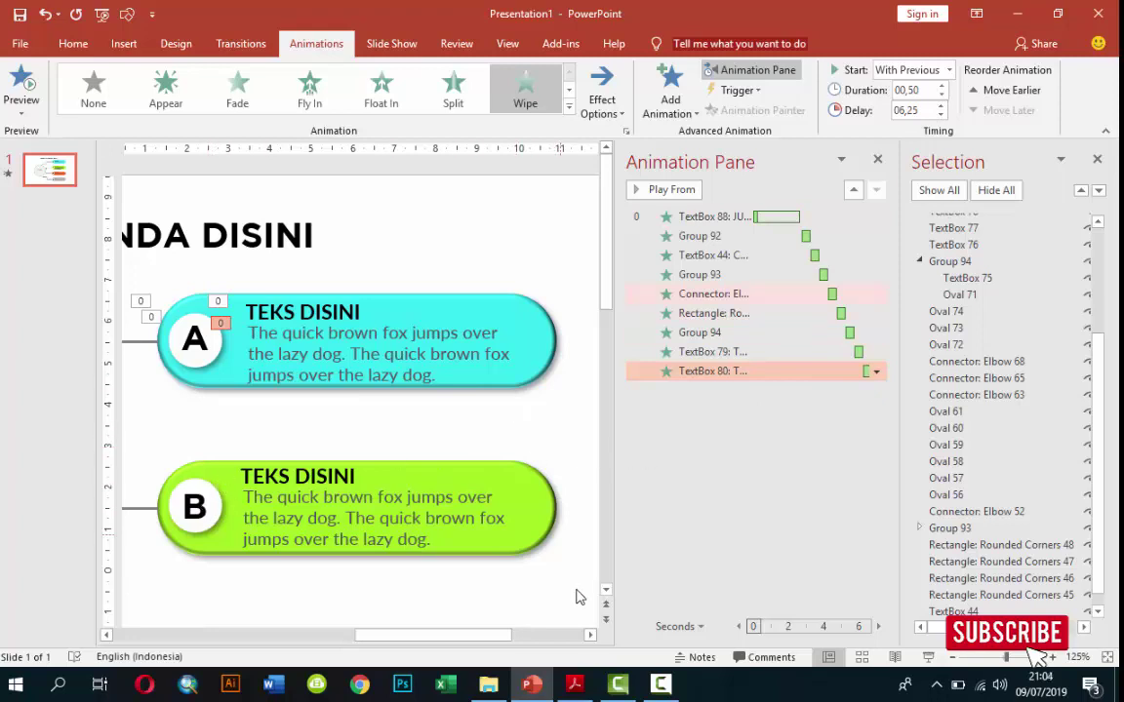
# - Group the two green dot ovals on bar B's connector
pyautogui.scroll(-1, 506, 612)
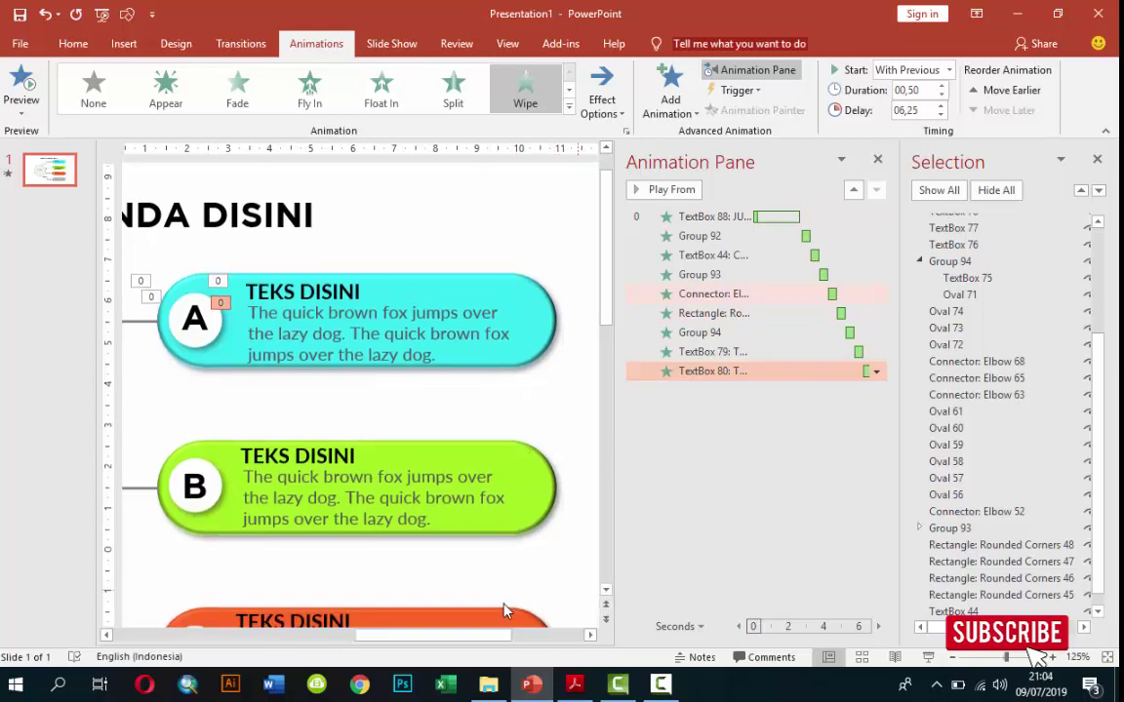
pyautogui.click(270, 635)
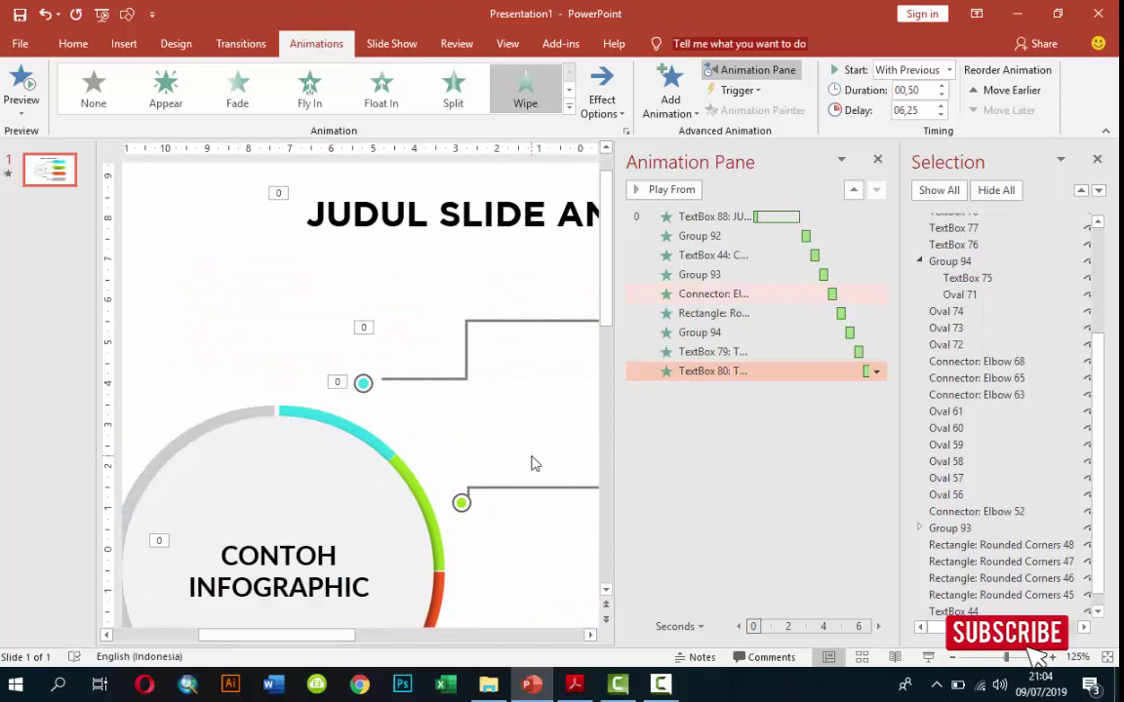
pyautogui.keyDown('ctrl'); pyautogui.scroll(-5, 530, 464); pyautogui.keyUp('ctrl')
pyautogui.click(589, 635)
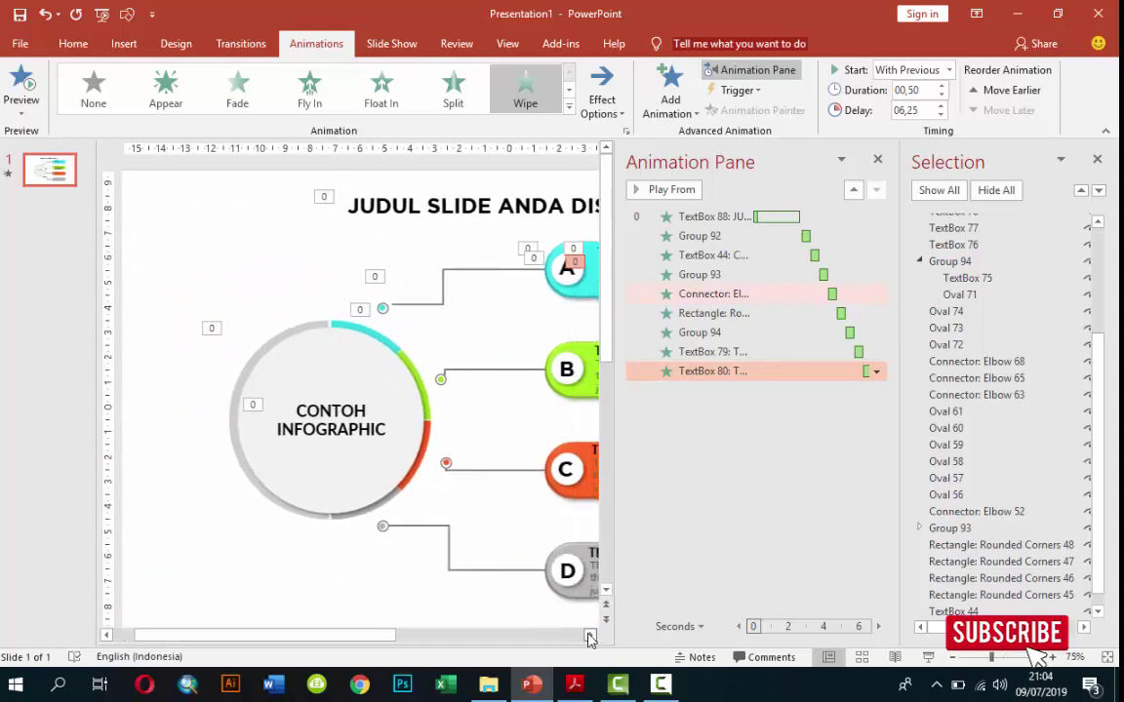
pyautogui.click(589, 635)
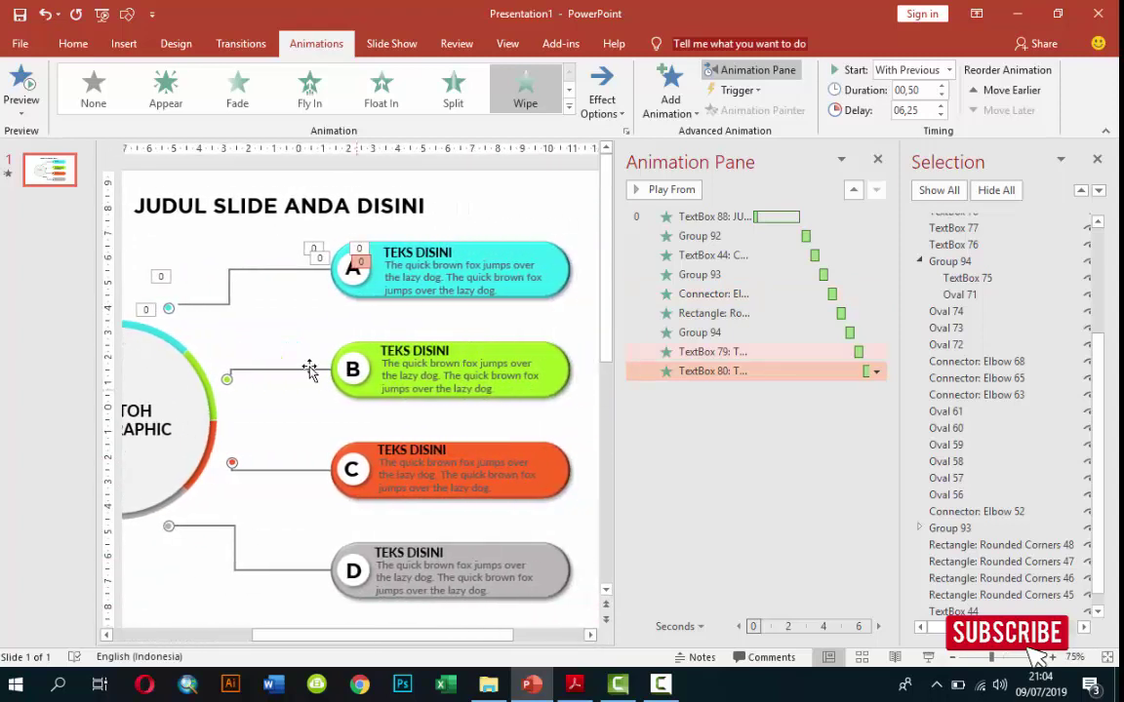
pyautogui.moveTo(213, 366); pyautogui.dragTo(245, 396)
pyautogui.hotkey('ctrl', 'g')
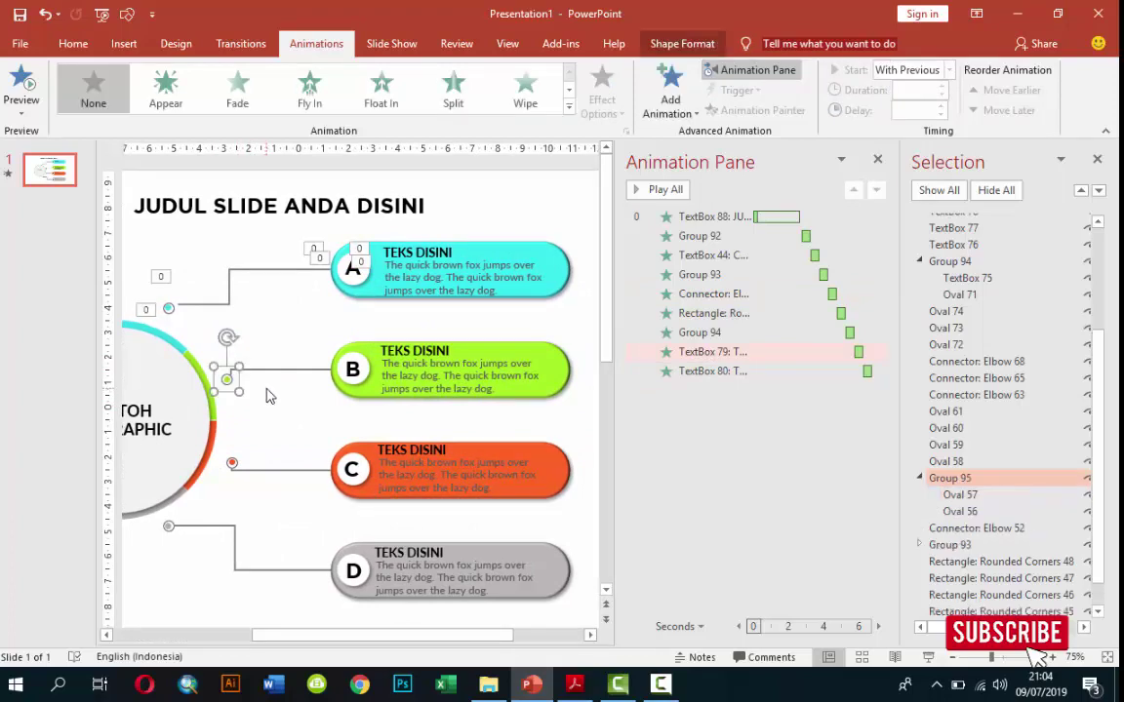
# - Give the dot group a Zoom entrance, With Previous, delayed 06,75
pyautogui.click(670, 90)
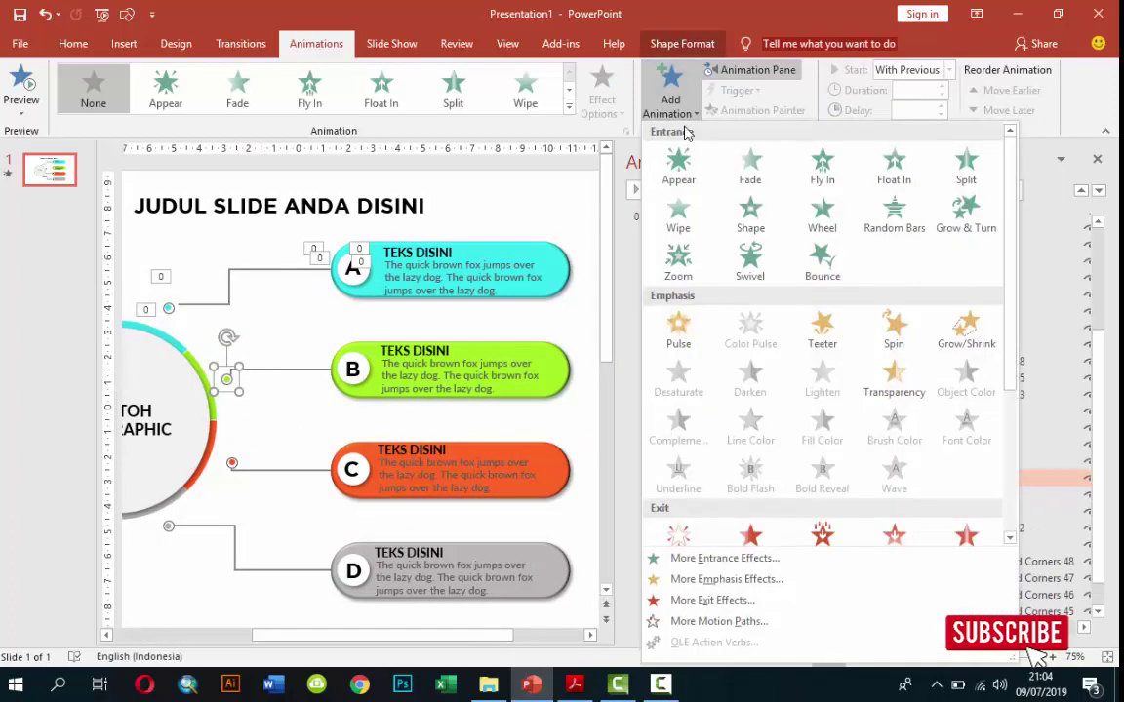
pyautogui.click(678, 262)
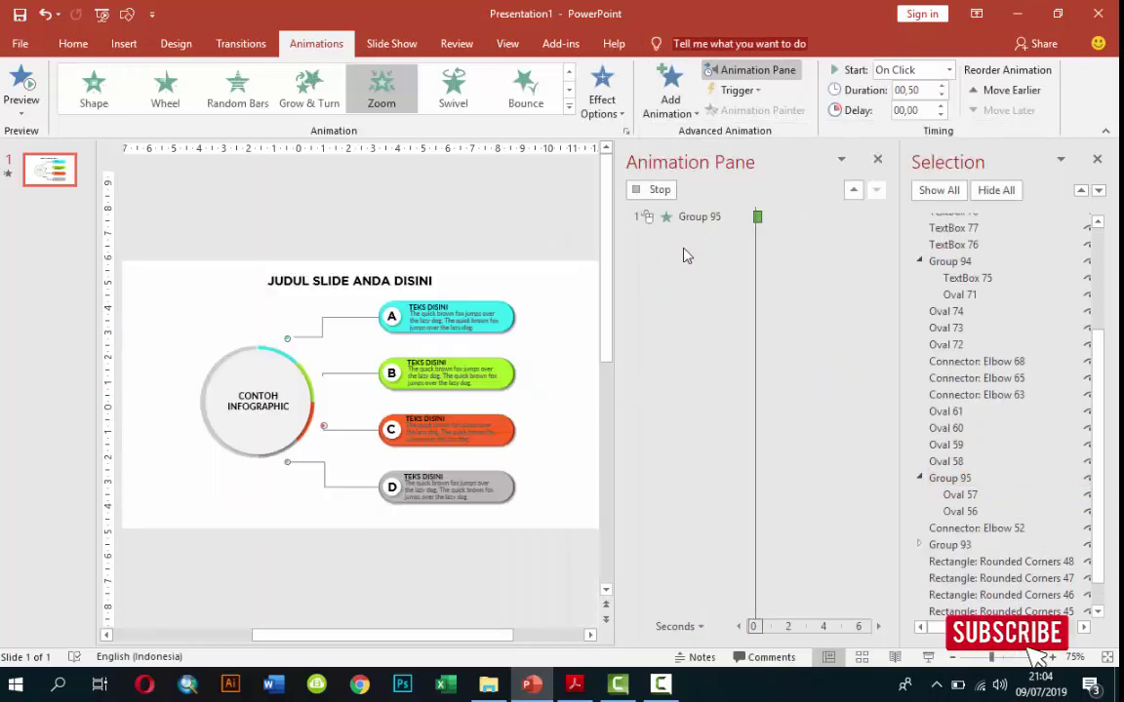
pyautogui.click(915, 70)
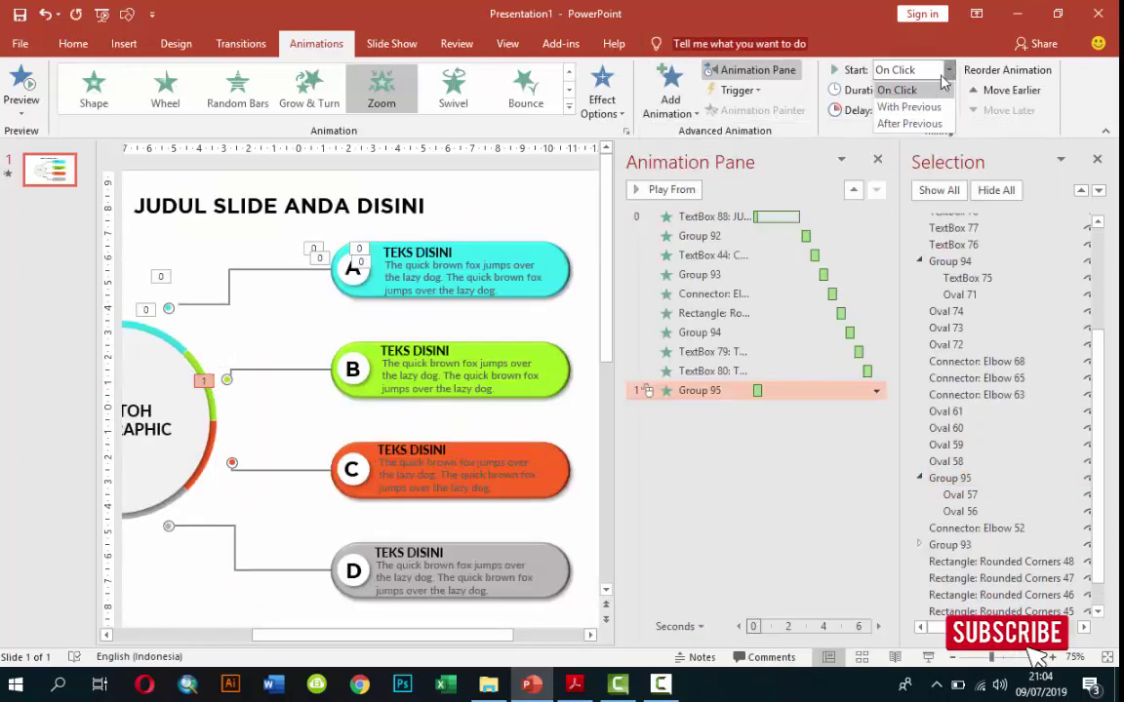
pyautogui.click(928, 105)
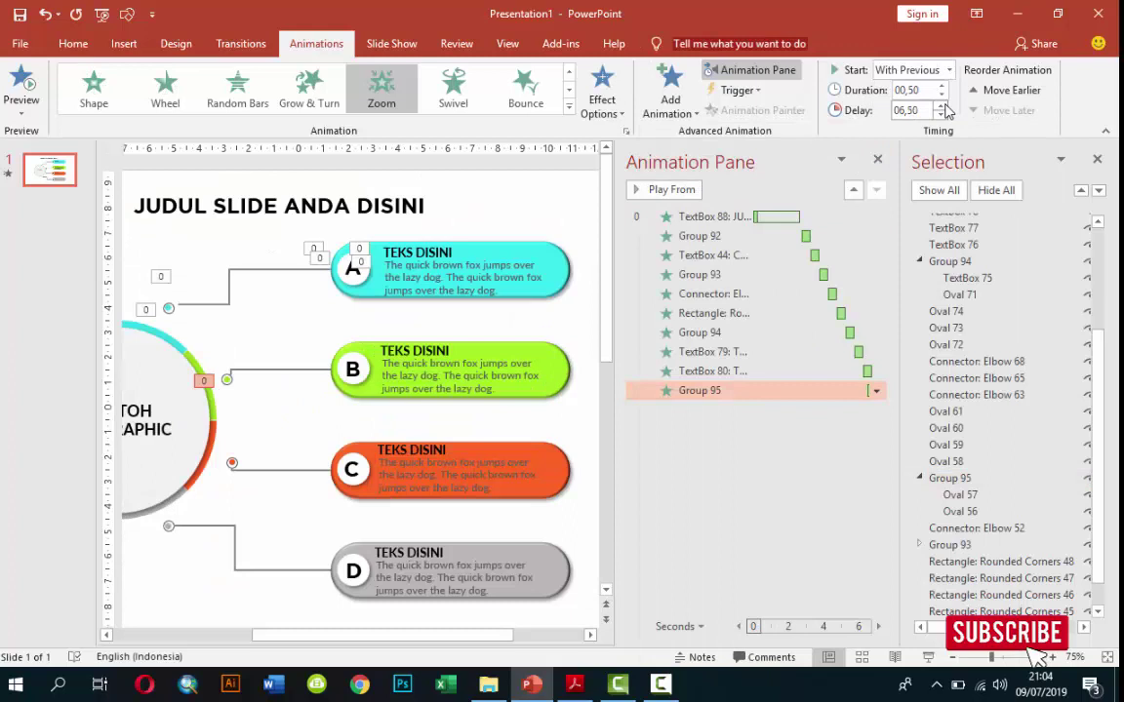
pyautogui.click(940, 105)
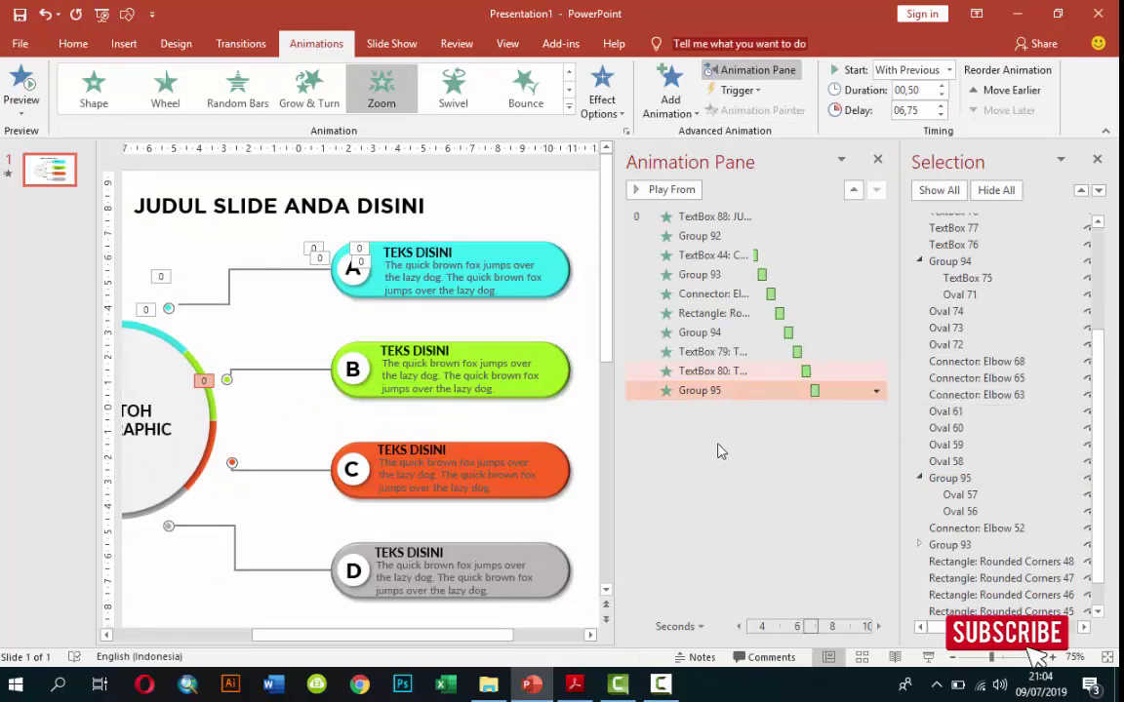
pyautogui.click(352, 368)
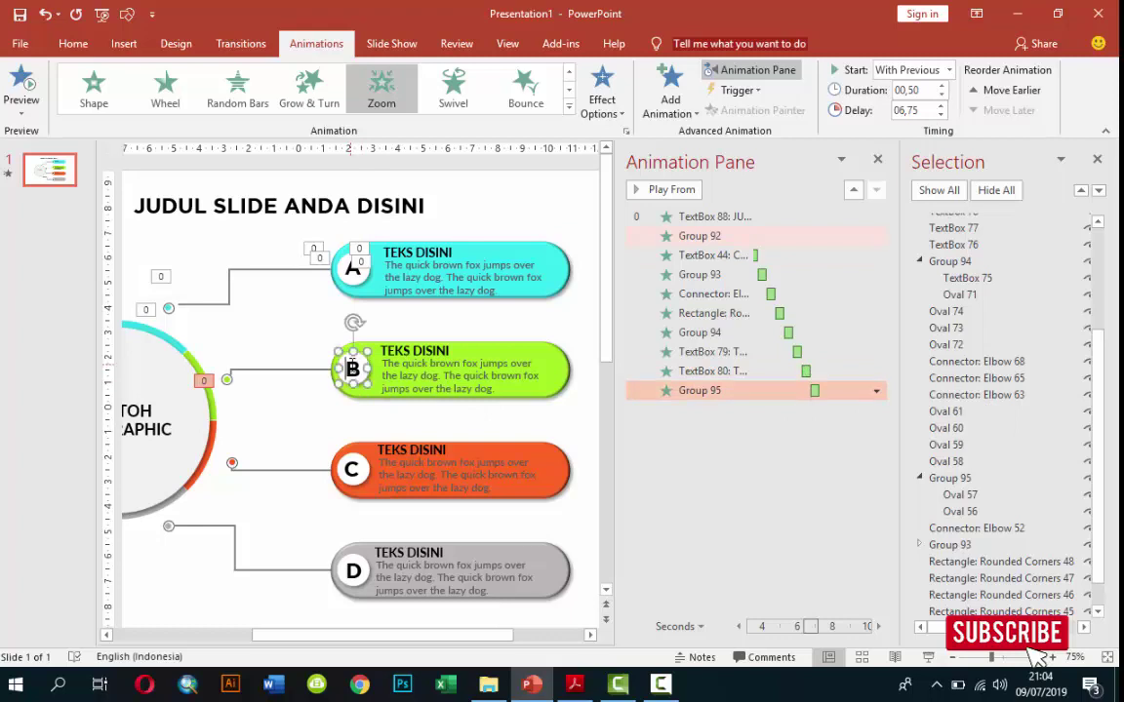
# - In the Selection Pane, move Oval 72 up beside TextBox 76
pyautogui.click(919, 262)
pyautogui.click(971, 278)
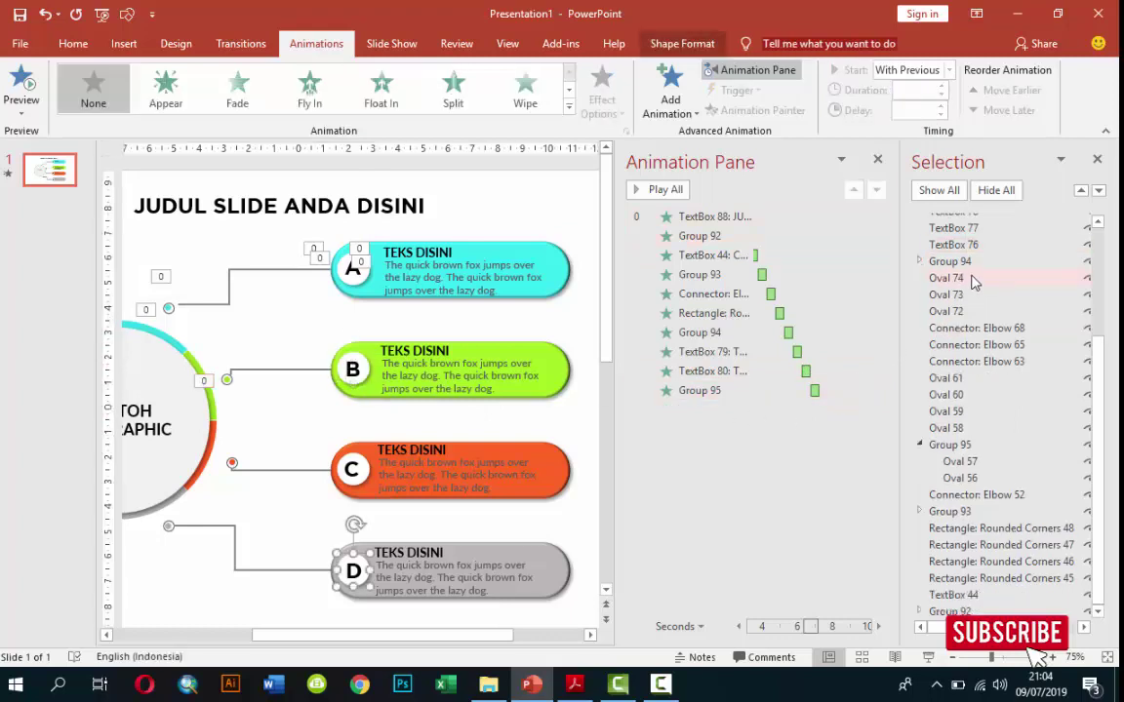
pyautogui.click(970, 294)
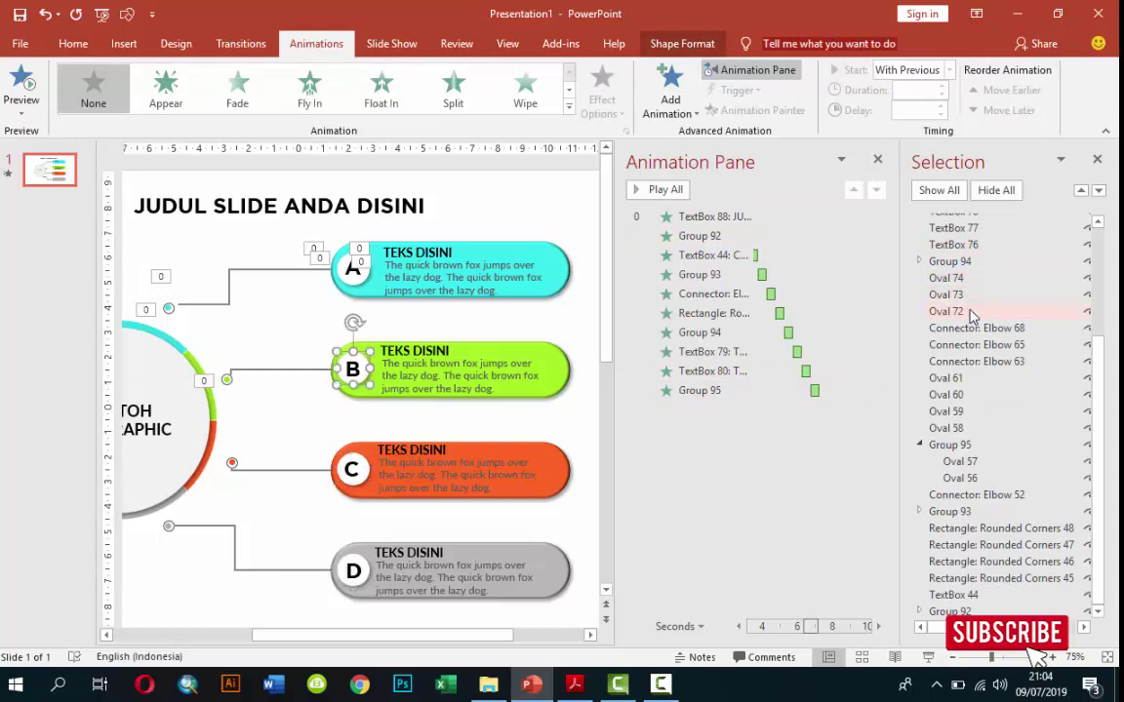
pyautogui.moveTo(971, 311); pyautogui.dragTo(971, 253)
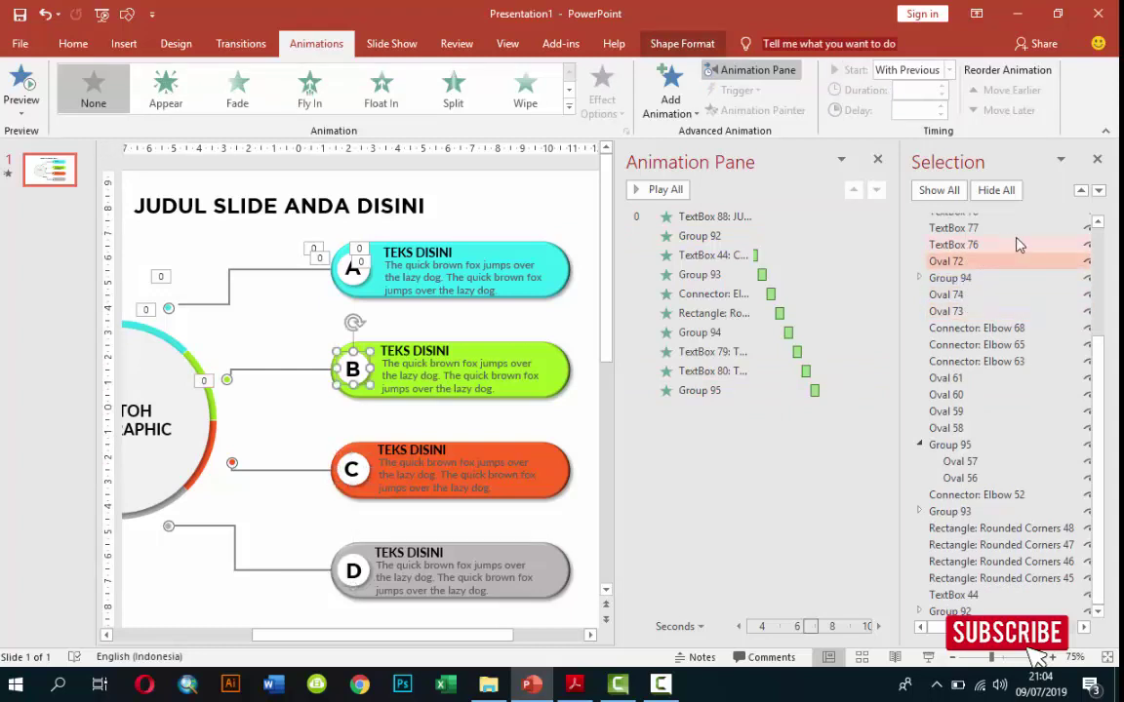
# - Isolate the B letter and Oval 72, group them, then show all shapes again
pyautogui.click(996, 189)
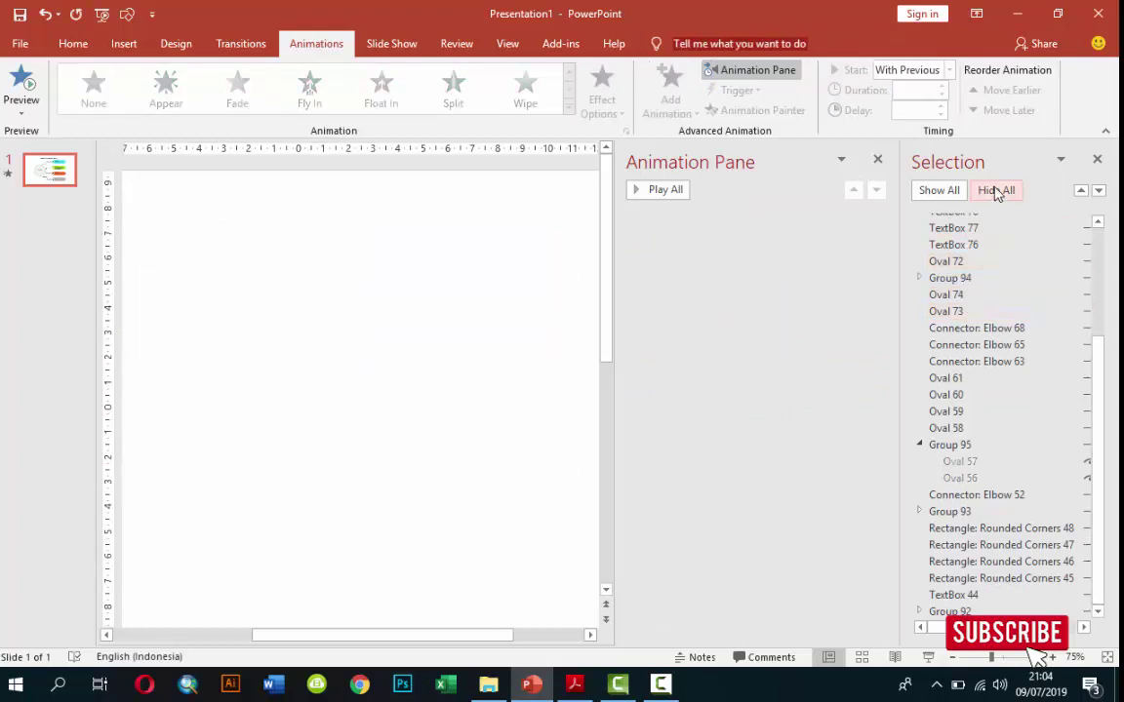
pyautogui.click(1086, 262)
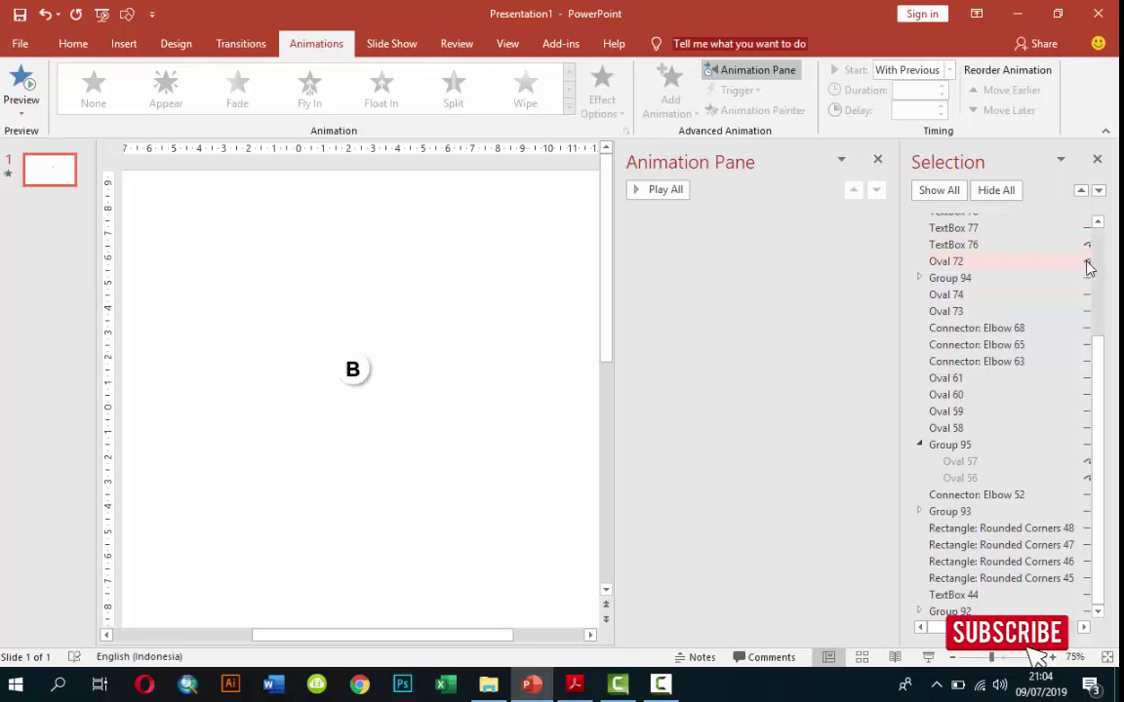
pyautogui.moveTo(323, 334); pyautogui.dragTo(426, 419)
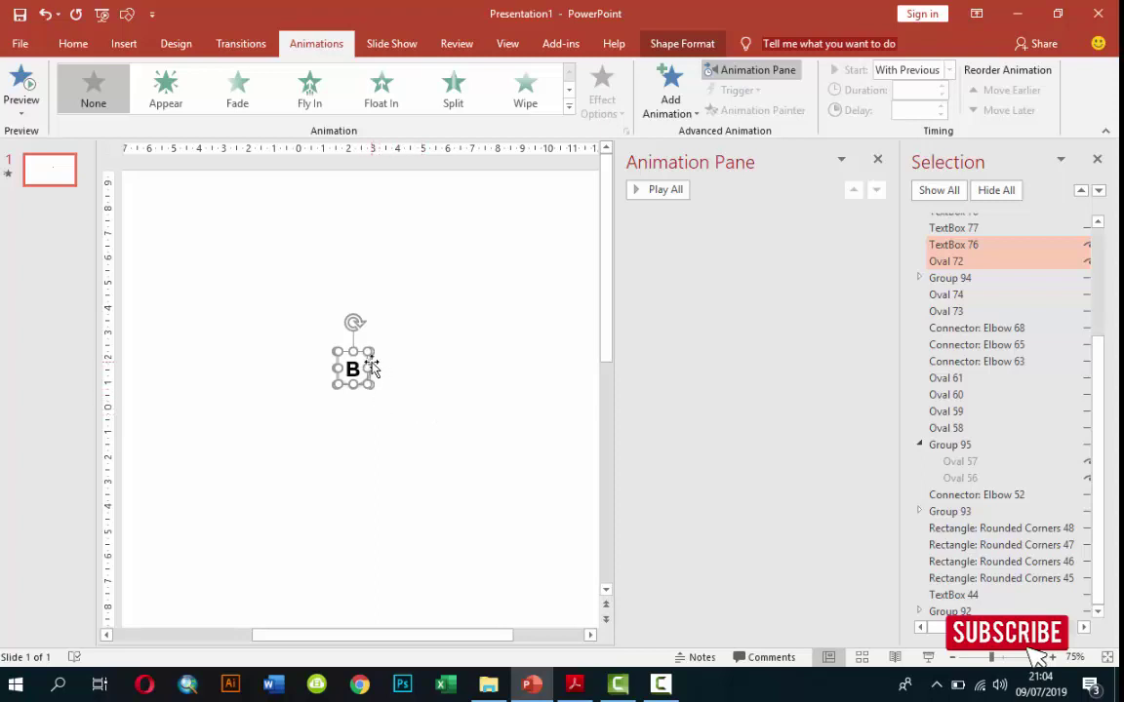
pyautogui.rightClick(371, 367)
pyautogui.moveTo(418, 464)
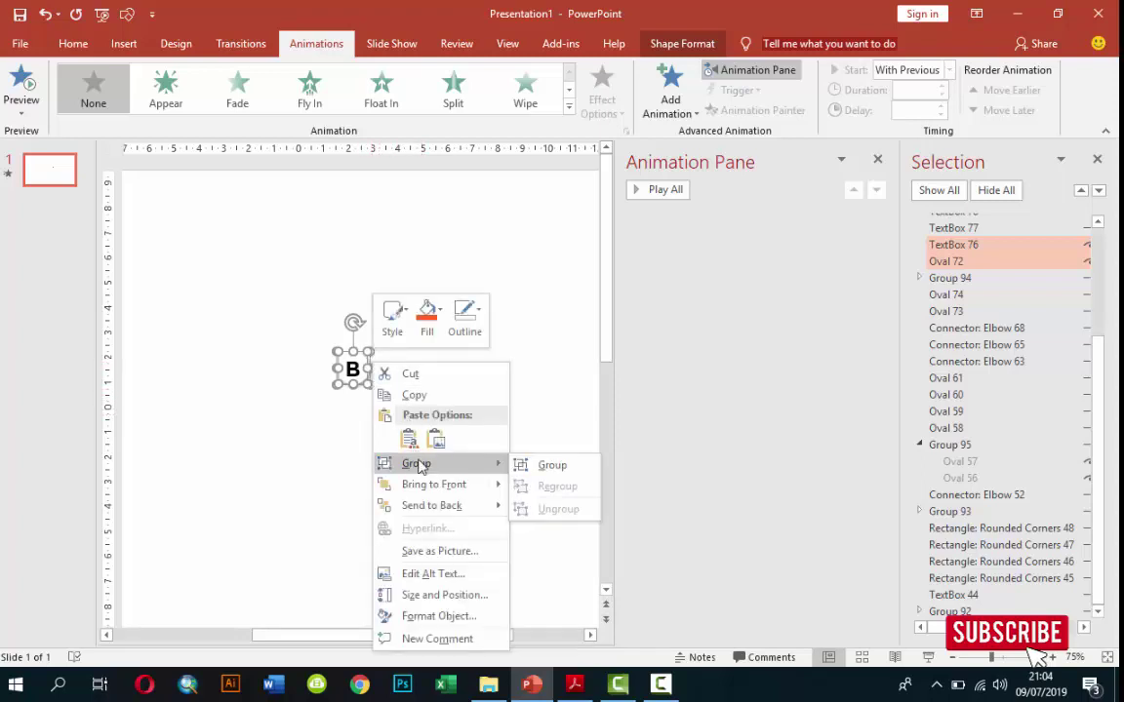
pyautogui.click(533, 466)
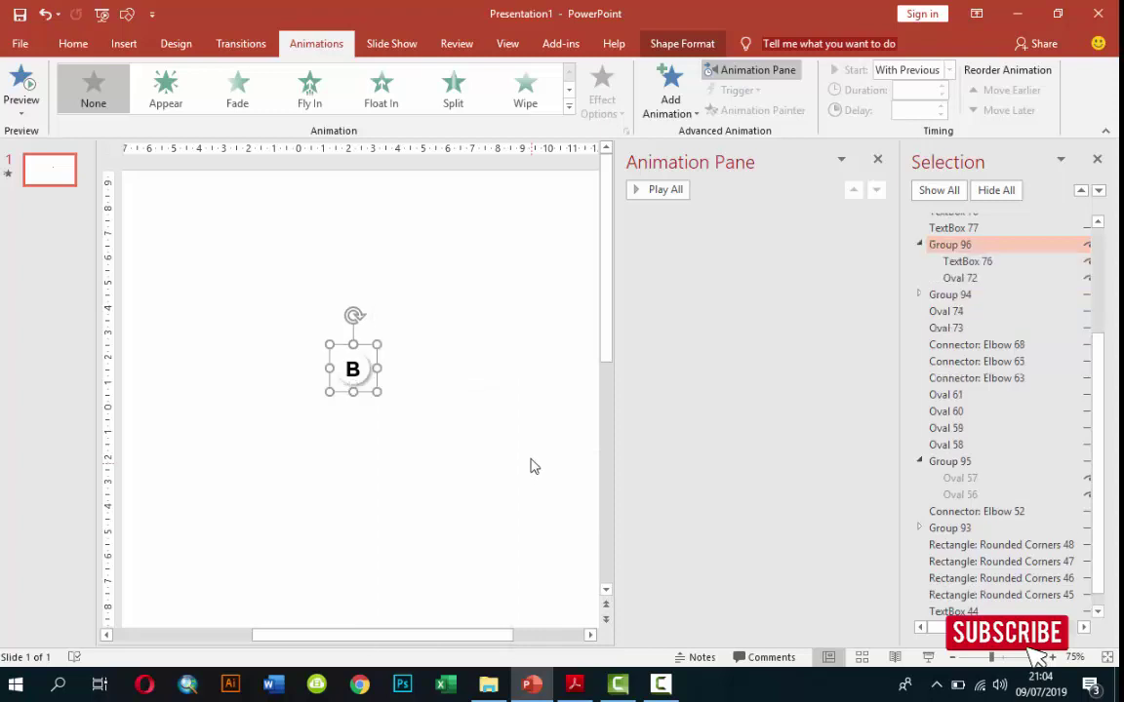
pyautogui.click(939, 191)
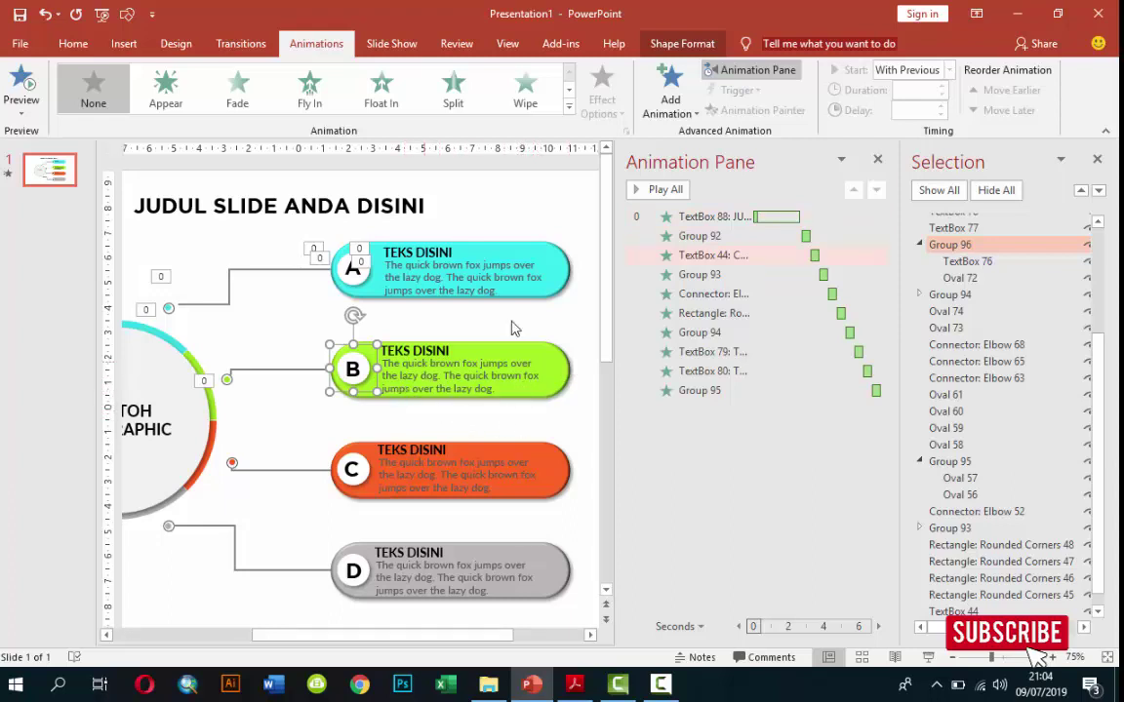
# - Give the B circle group a Zoom entrance, With Previous, delayed 07,25
pyautogui.click(670, 98)
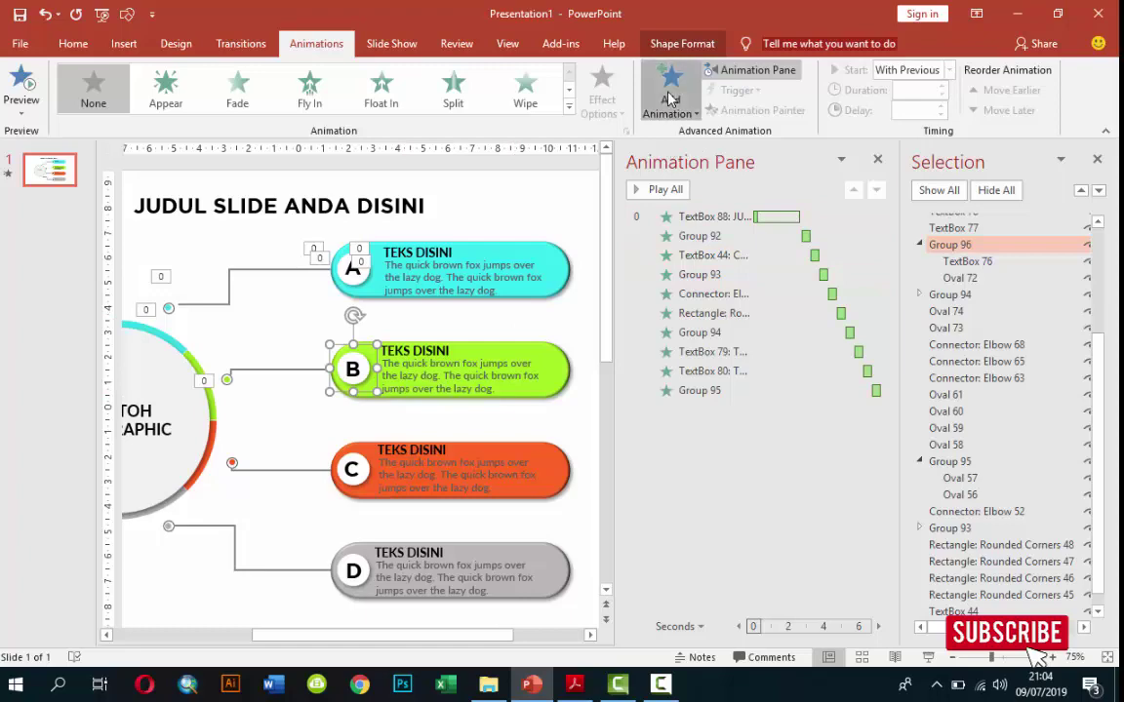
pyautogui.click(680, 266)
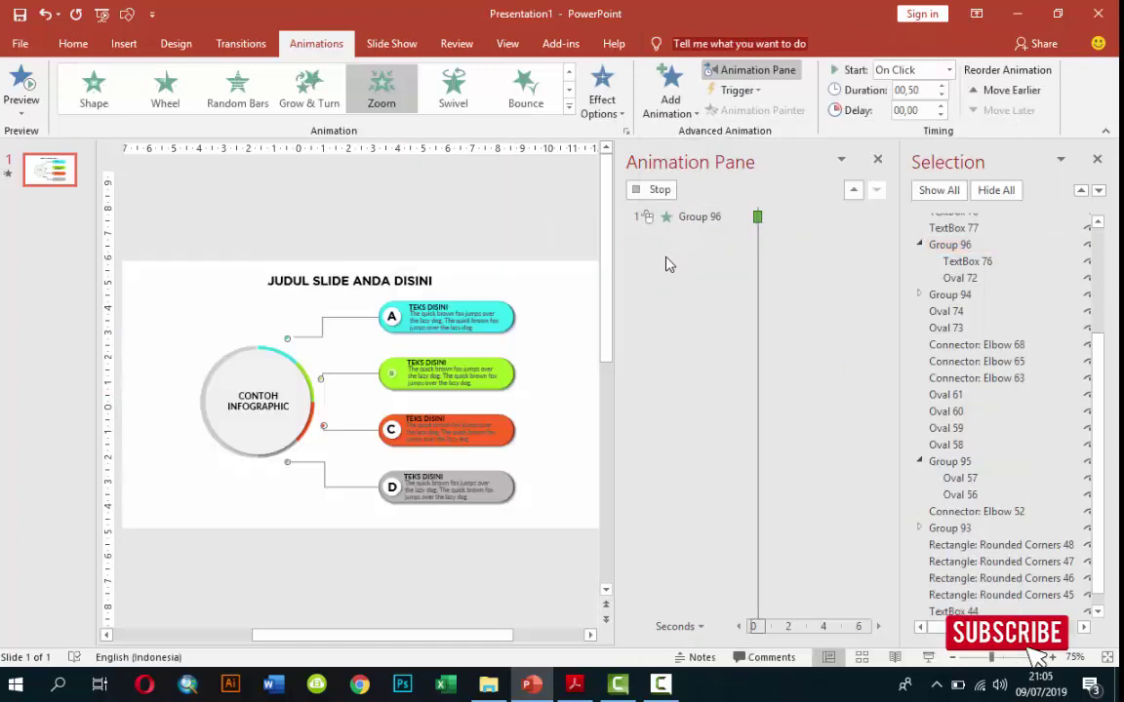
pyautogui.click(948, 71)
pyautogui.click(942, 109)
pyautogui.click(941, 105)
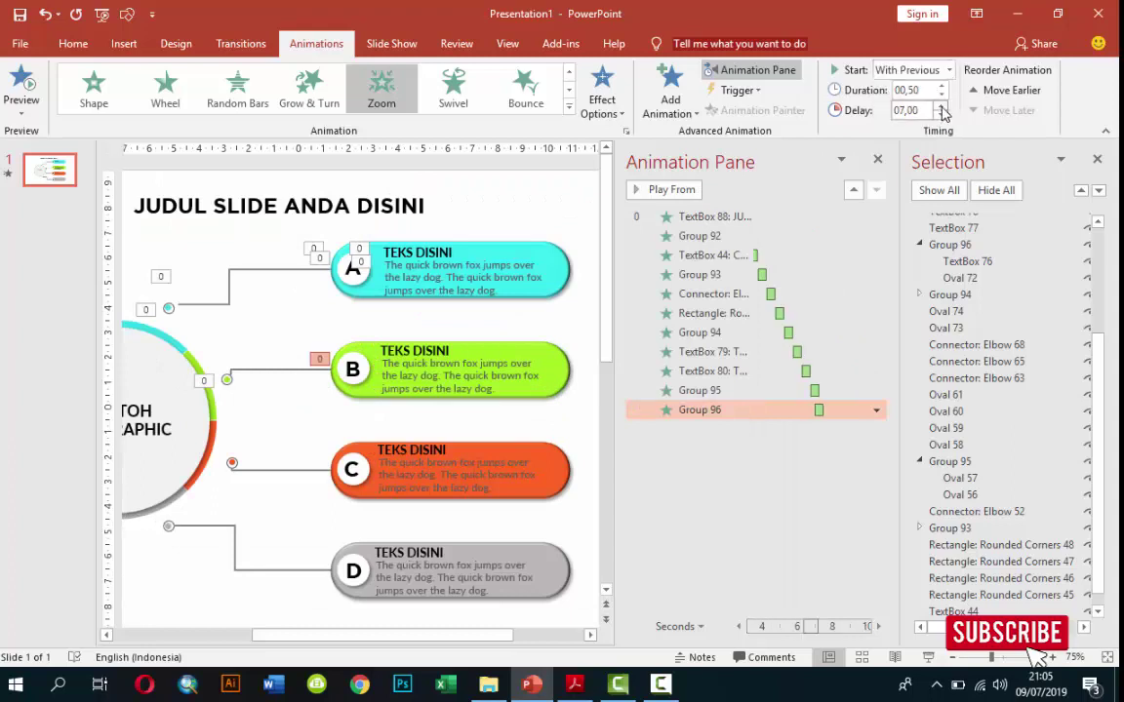
pyautogui.click(941, 105)
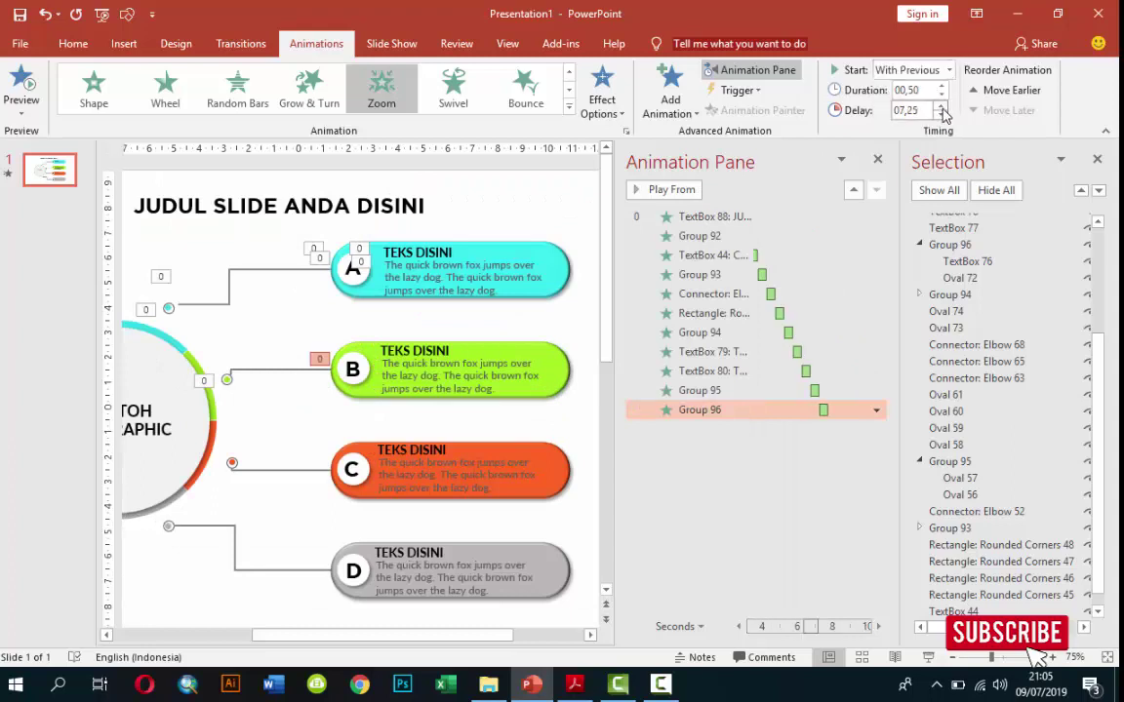
# - Make bar B's connector wipe in From Right, With Previous at 07,25
pyautogui.click(562, 353)
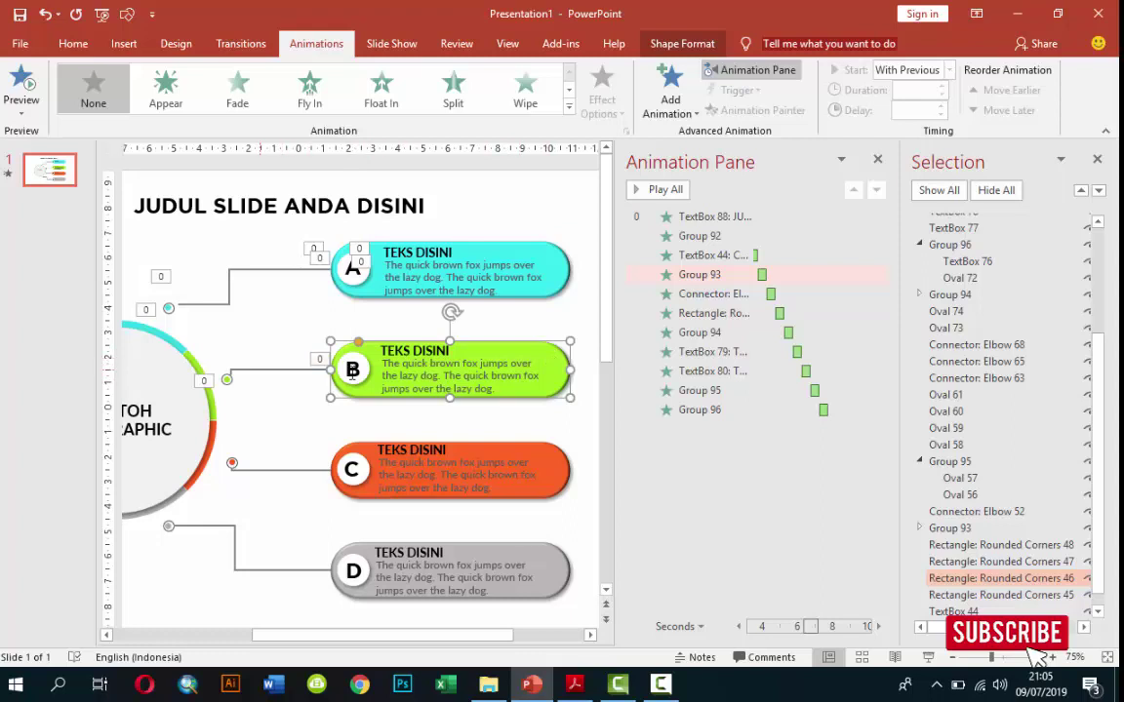
pyautogui.click(353, 370)
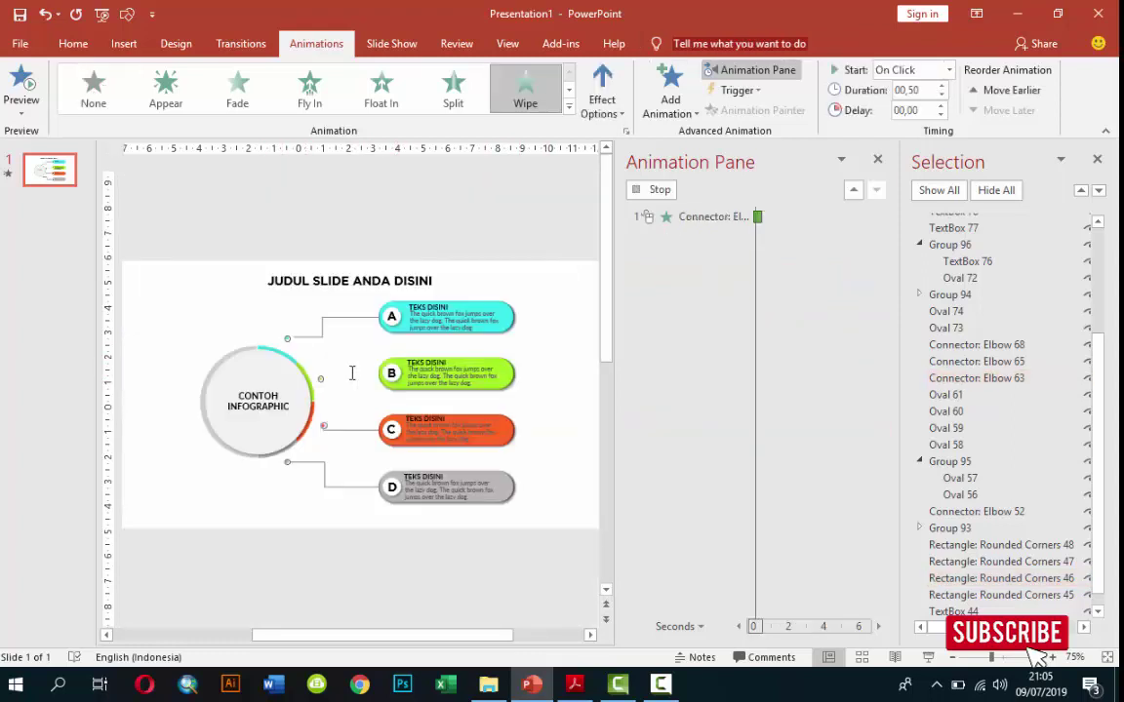
pyautogui.press('Return')
pyautogui.press('Down')
pyautogui.press('Down')
pyautogui.press('Return')
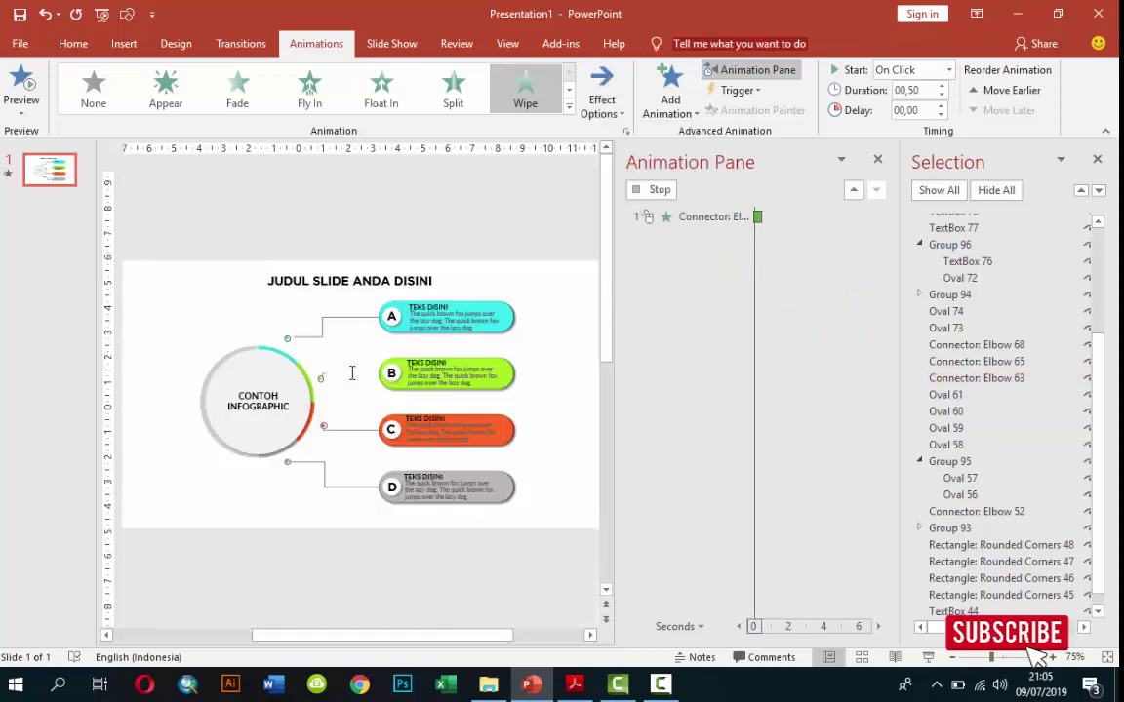
pyautogui.hotkey('alt', 'Down')
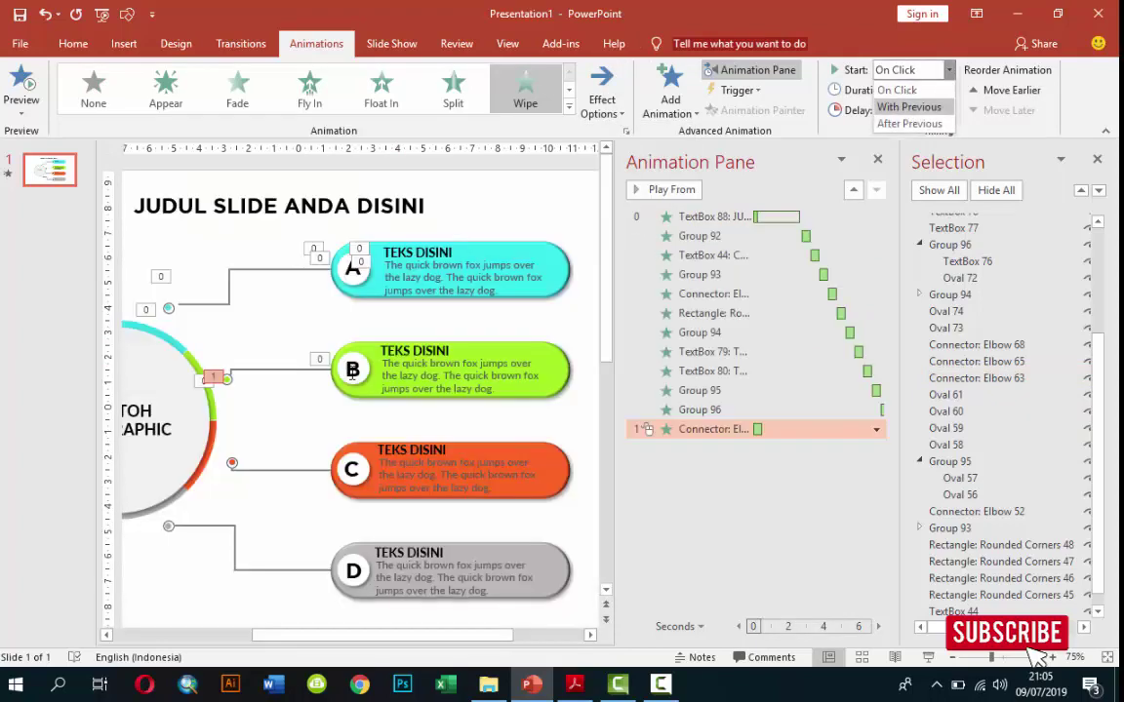
pyautogui.press('Down')
pyautogui.press('Return')
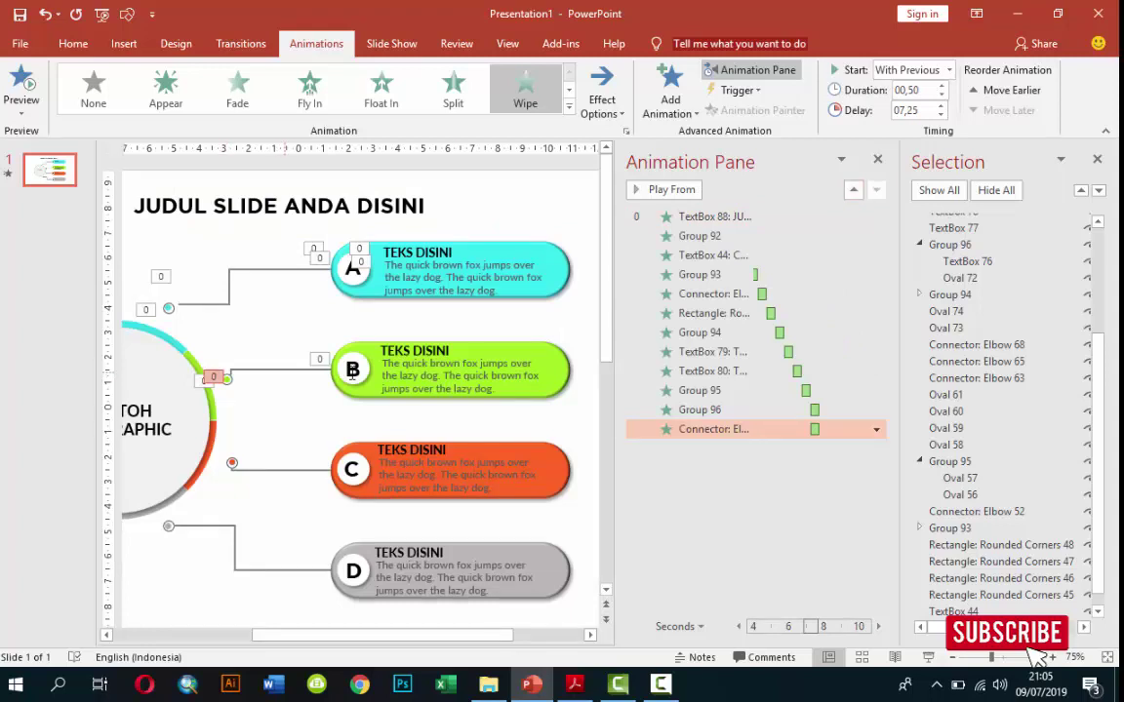
# - Move the connector's animation earlier, before Group 96, with a 07,00 delay
pyautogui.click(226, 378)
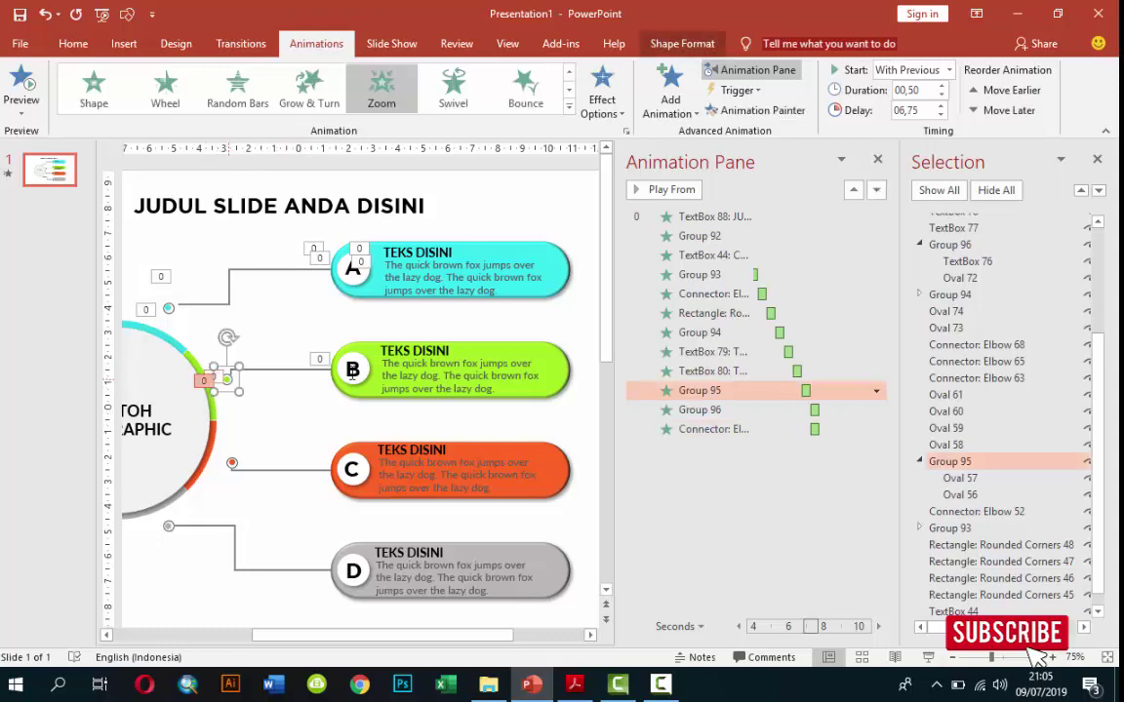
pyautogui.click(293, 368)
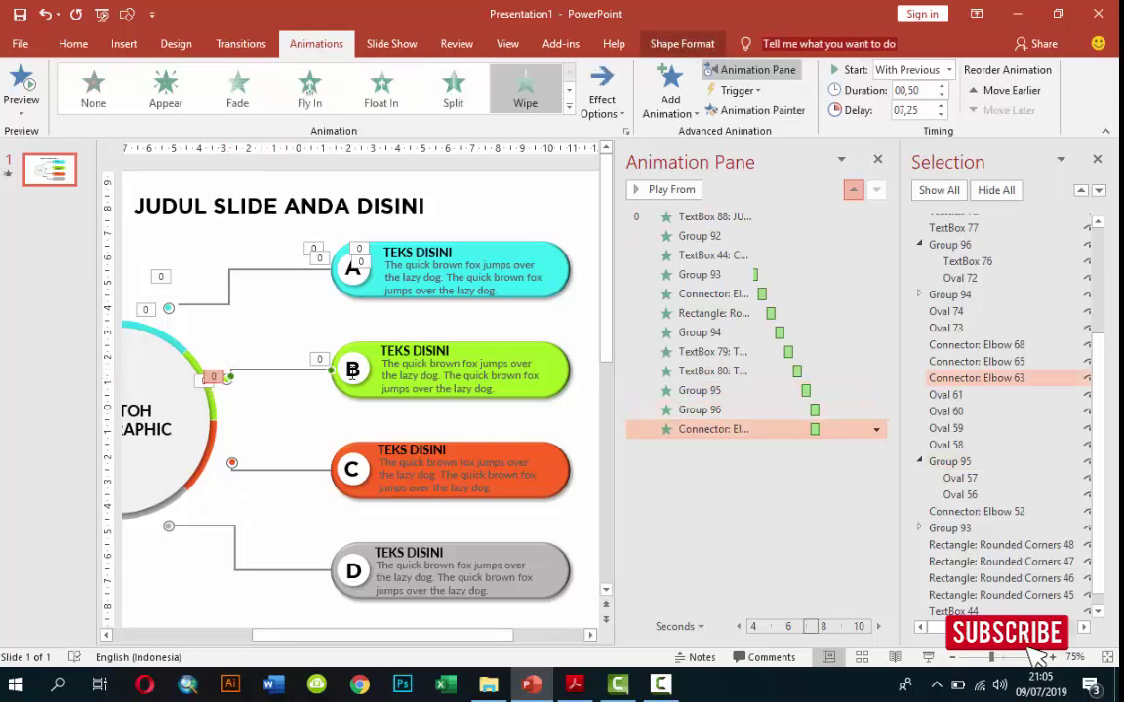
pyautogui.click(853, 189)
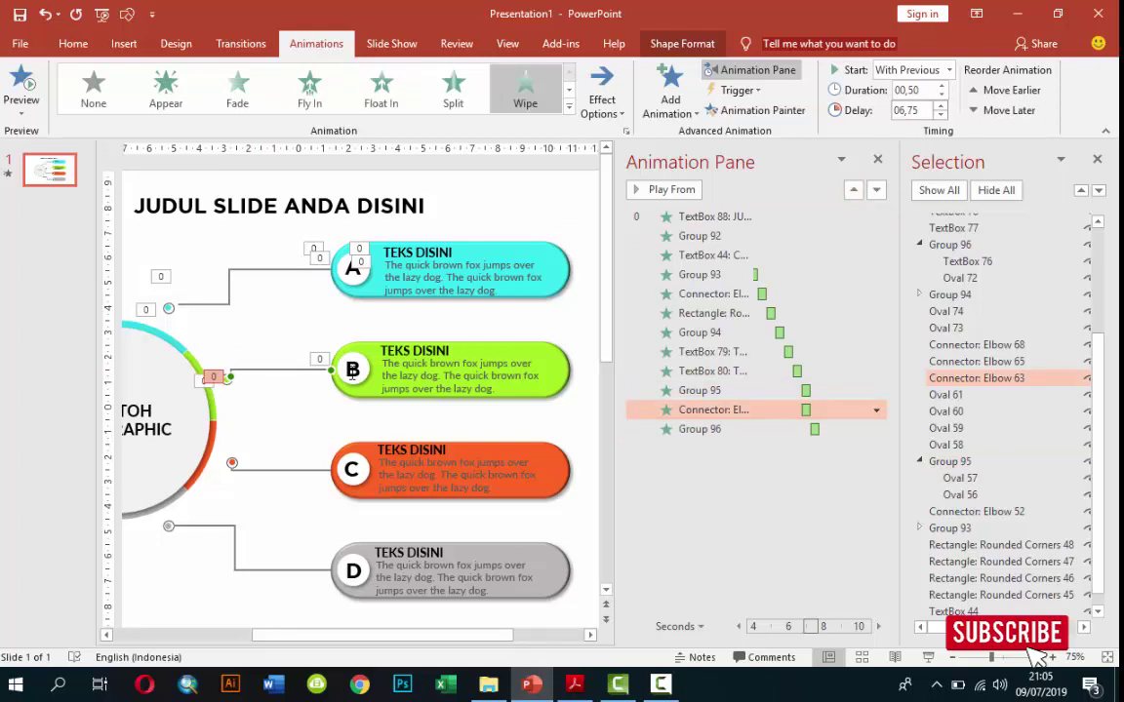
pyautogui.press('Up')
pyautogui.click(353, 370)
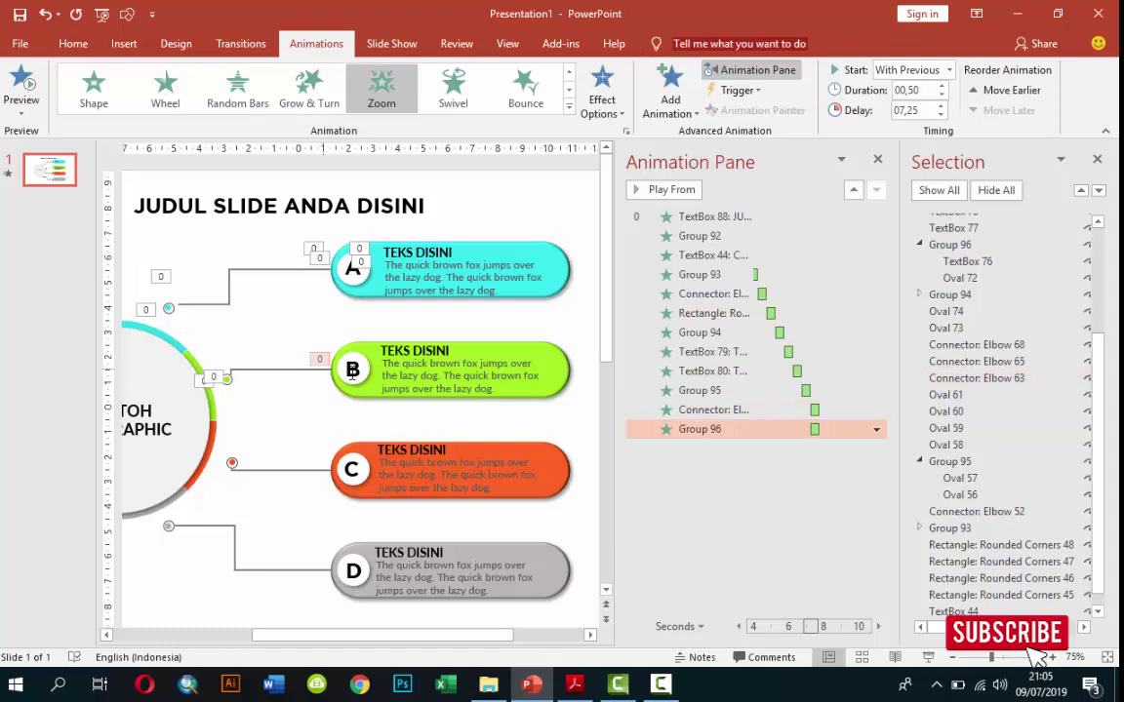
pyautogui.click(353, 372)
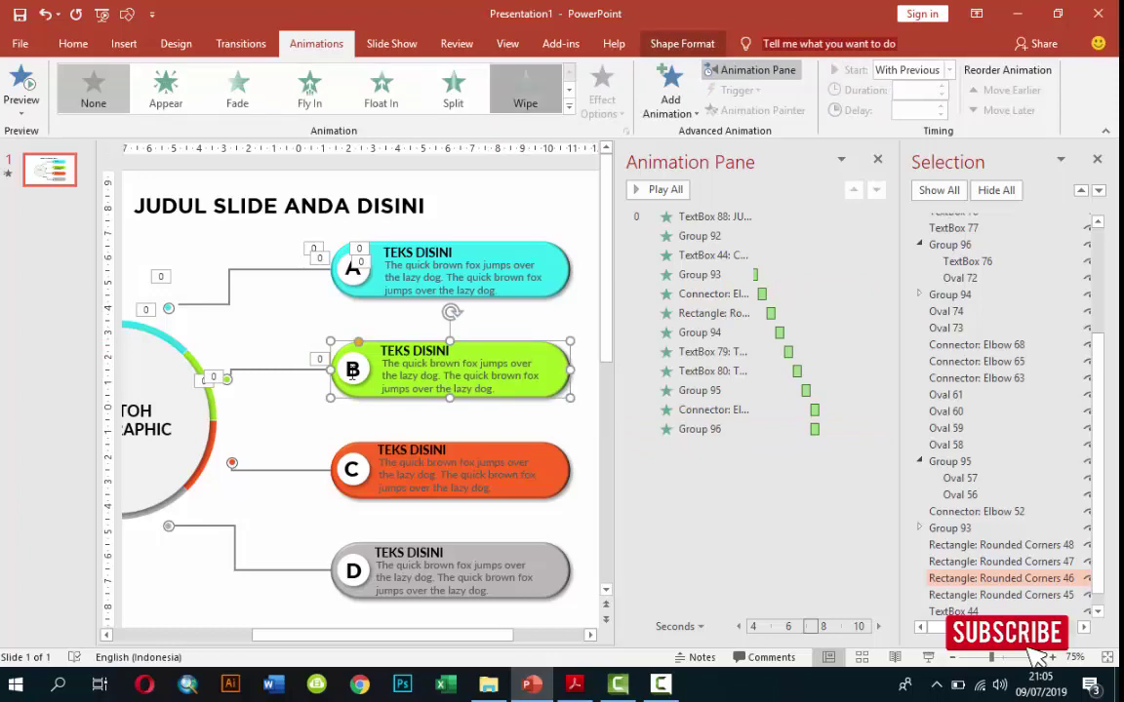
# - Make bar B wipe in From Left With Previous, ordered ahead of the B circle
pyautogui.click(648, 201)
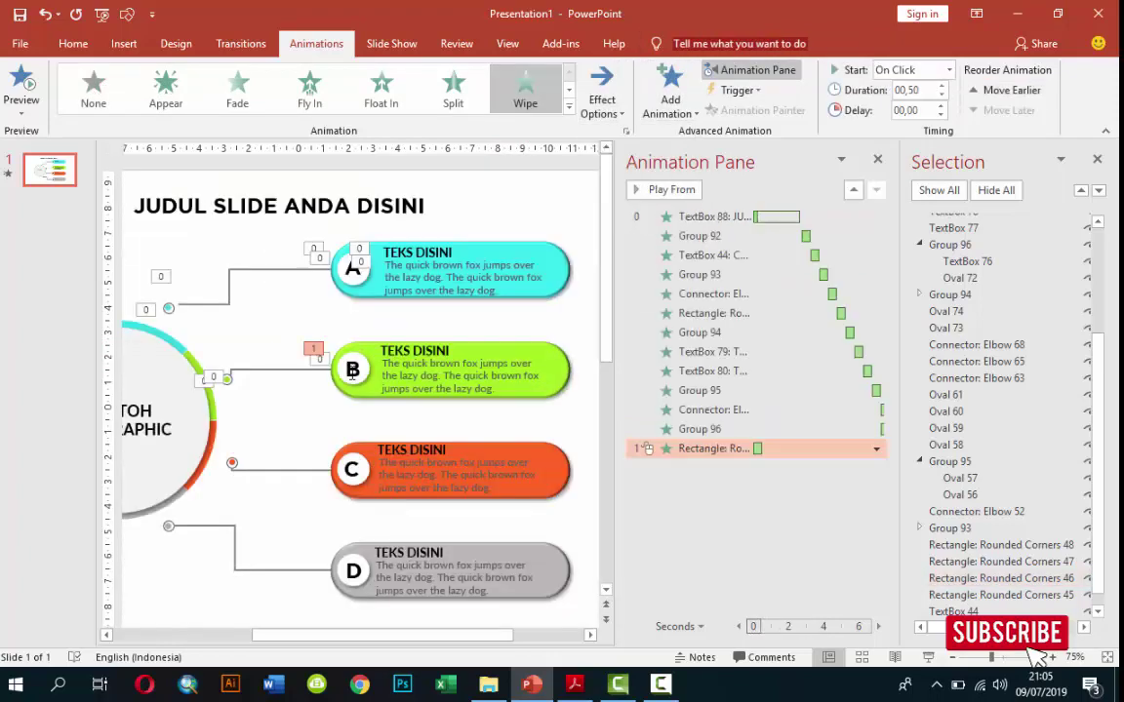
pyautogui.click(948, 70)
pyautogui.click(815, 104)
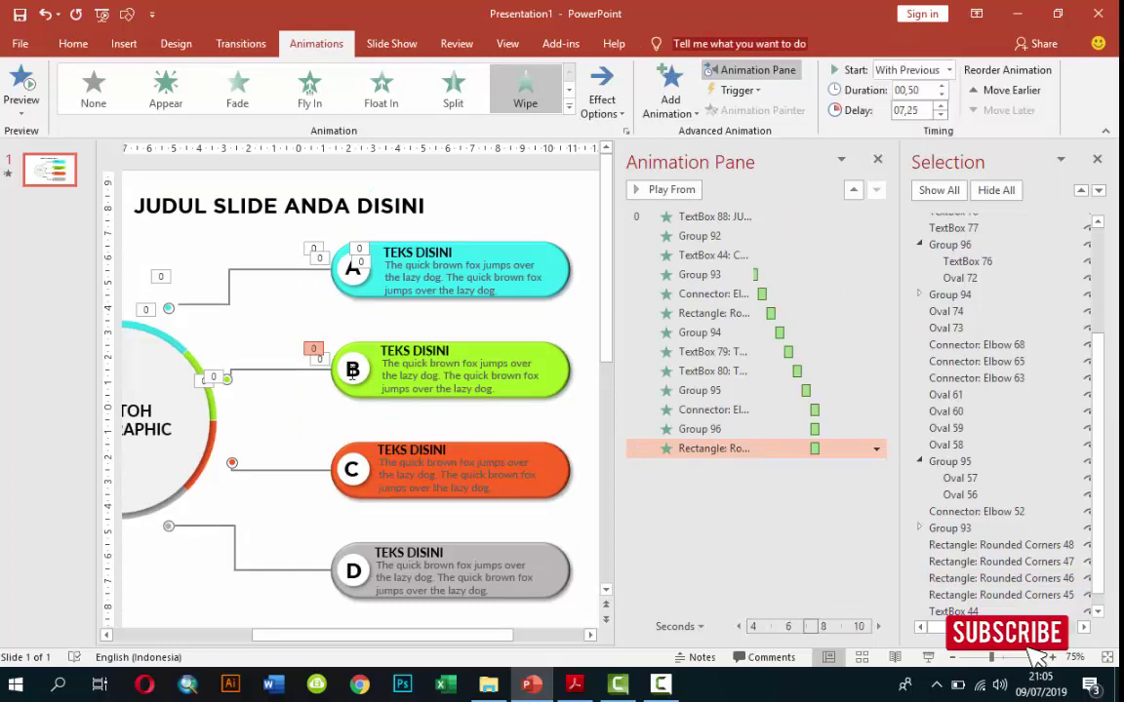
pyautogui.press('Up')
pyautogui.click(853, 190)
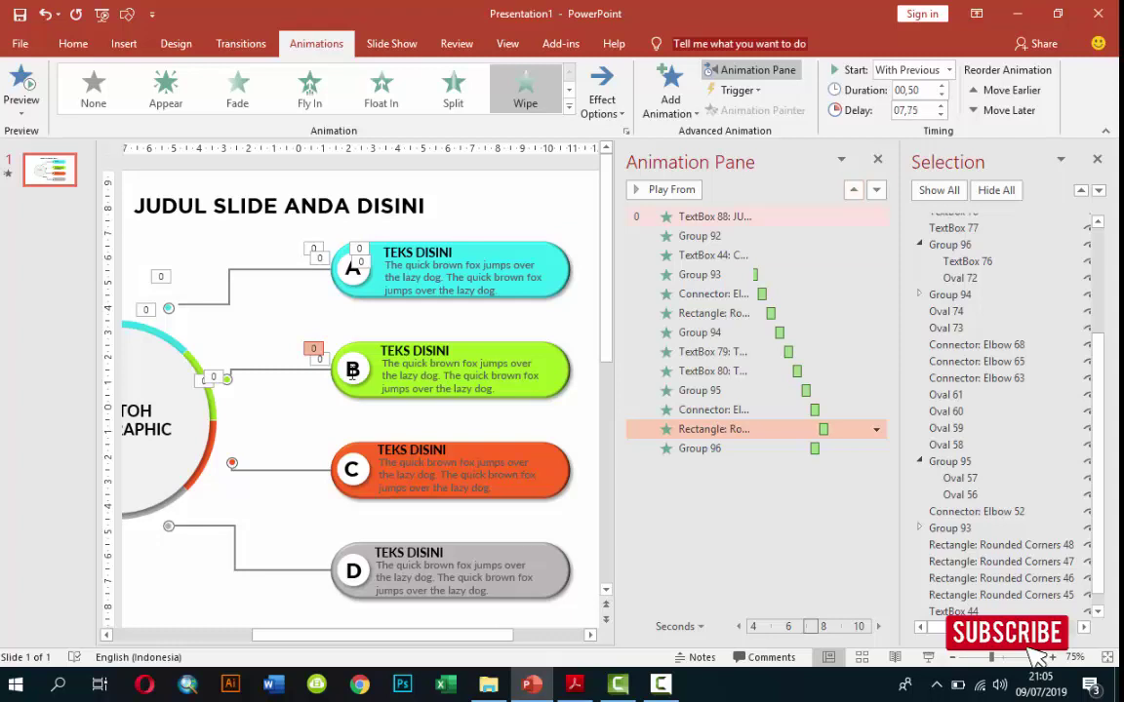
pyautogui.click(352, 368)
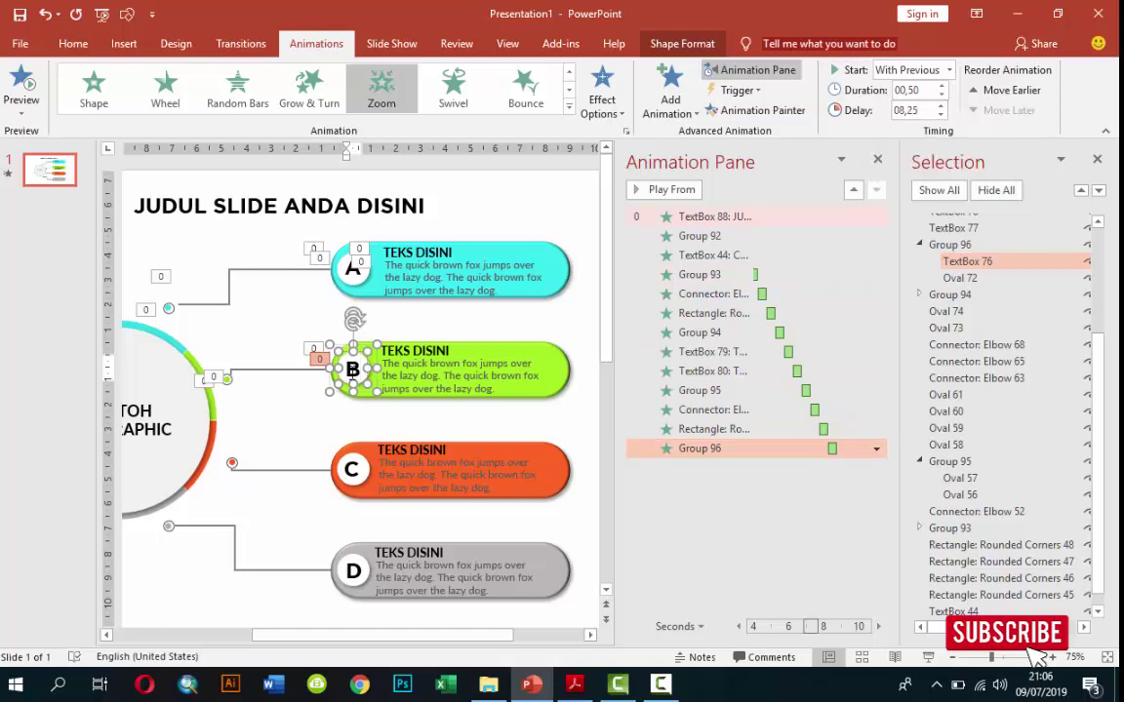
pyautogui.click(414, 351)
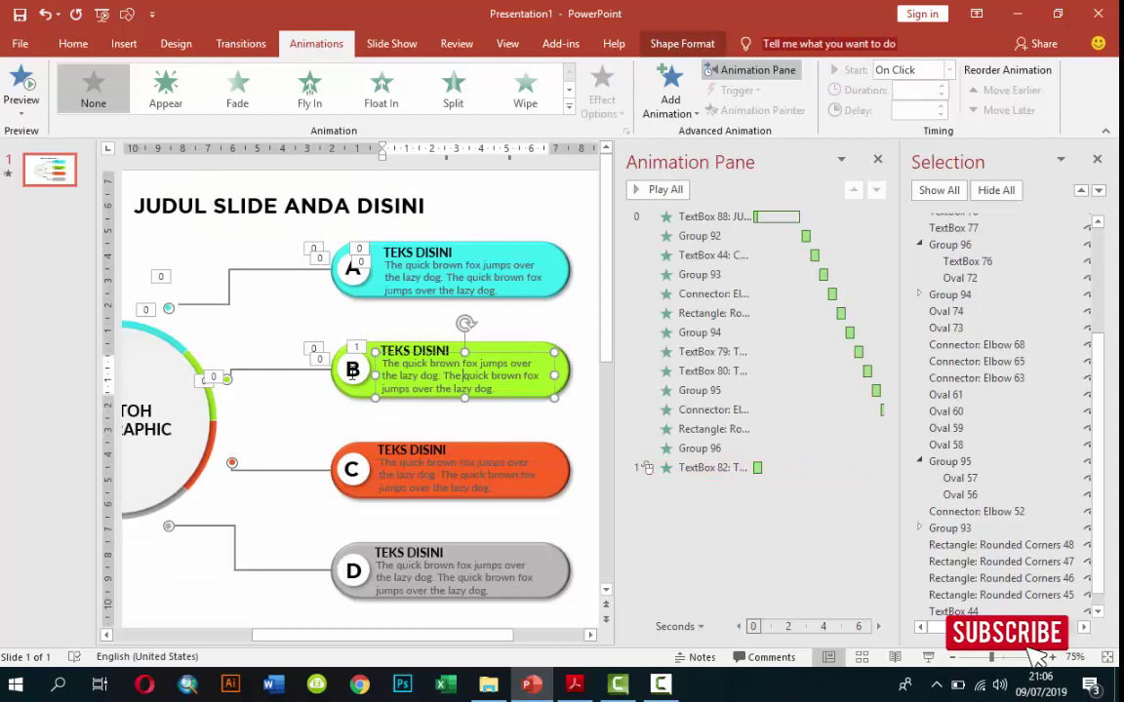
# - Start bar B's title wipe With Previous at 08,50 and add Wipe to TextBox 83
pyautogui.click(646, 468)
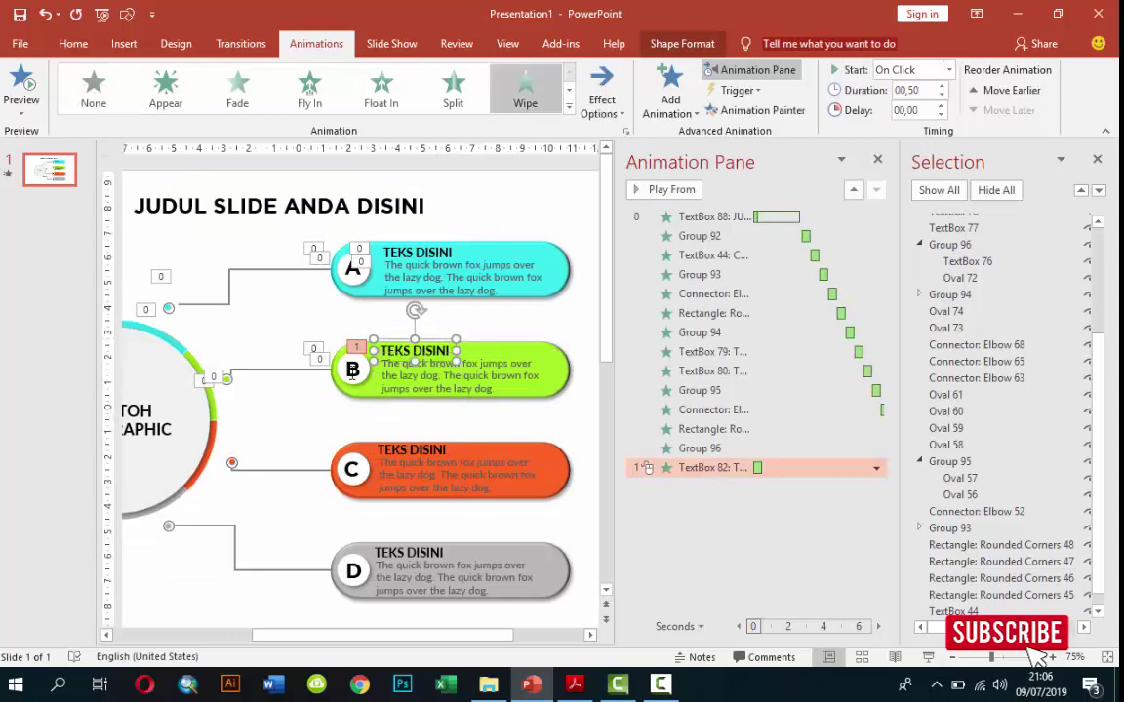
pyautogui.click(908, 106)
pyautogui.write('08,25')
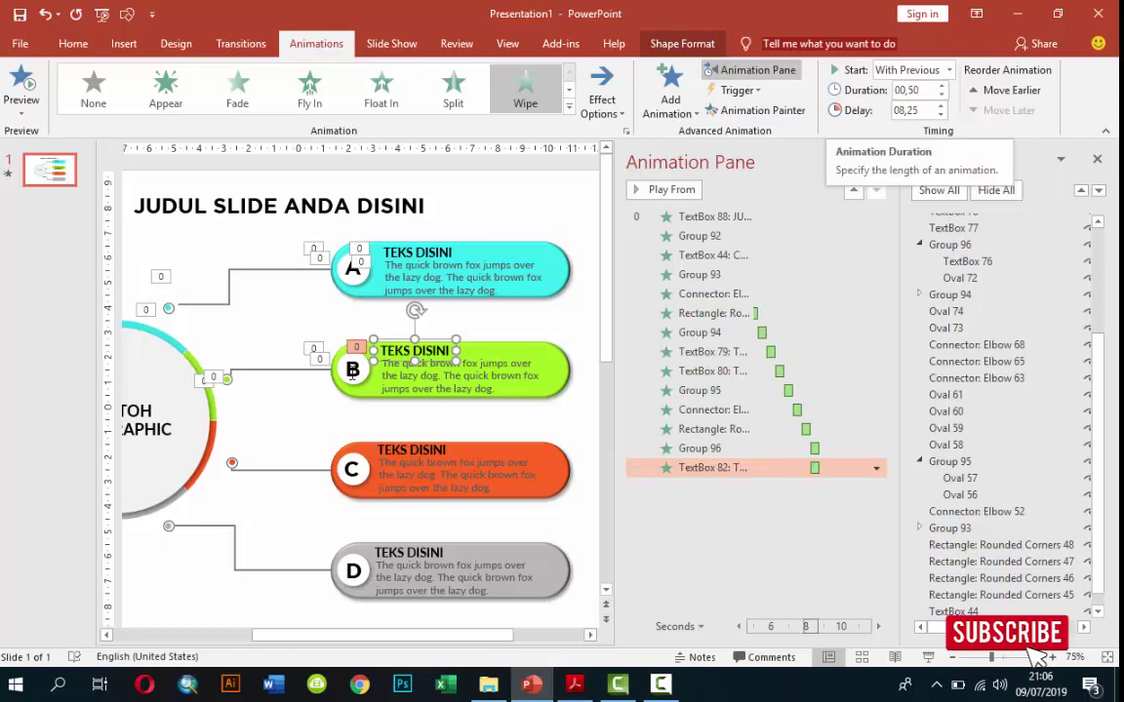
pyautogui.click(941, 105)
pyautogui.click(491, 375)
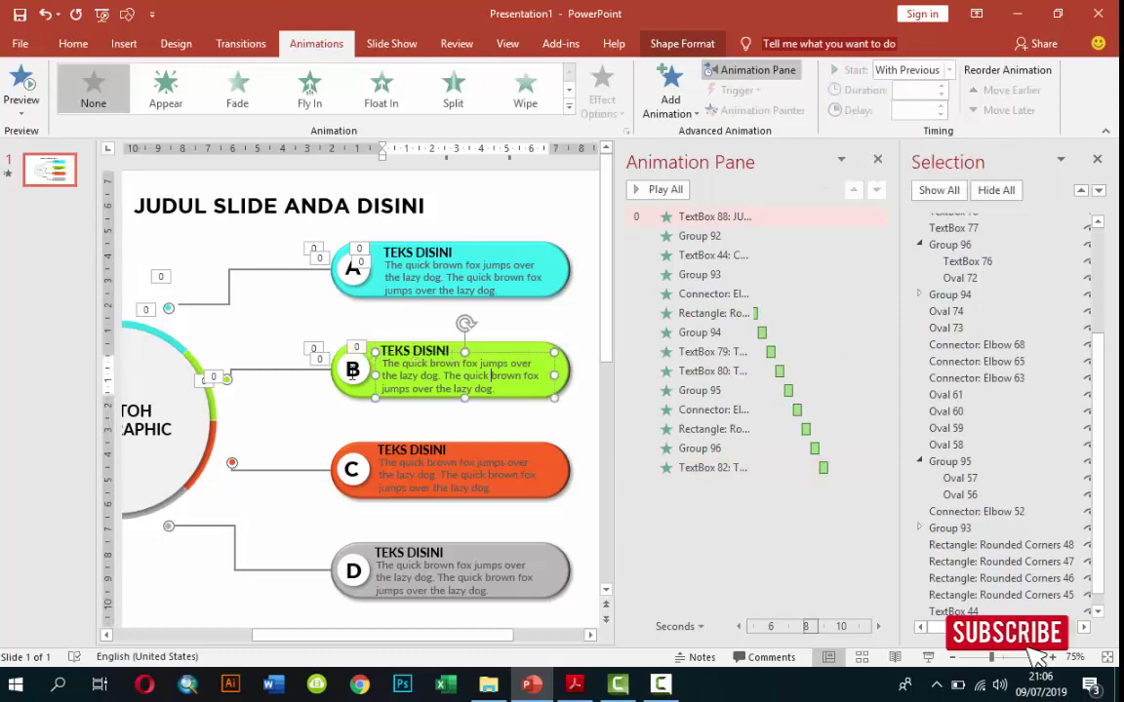
pyautogui.click(525, 88)
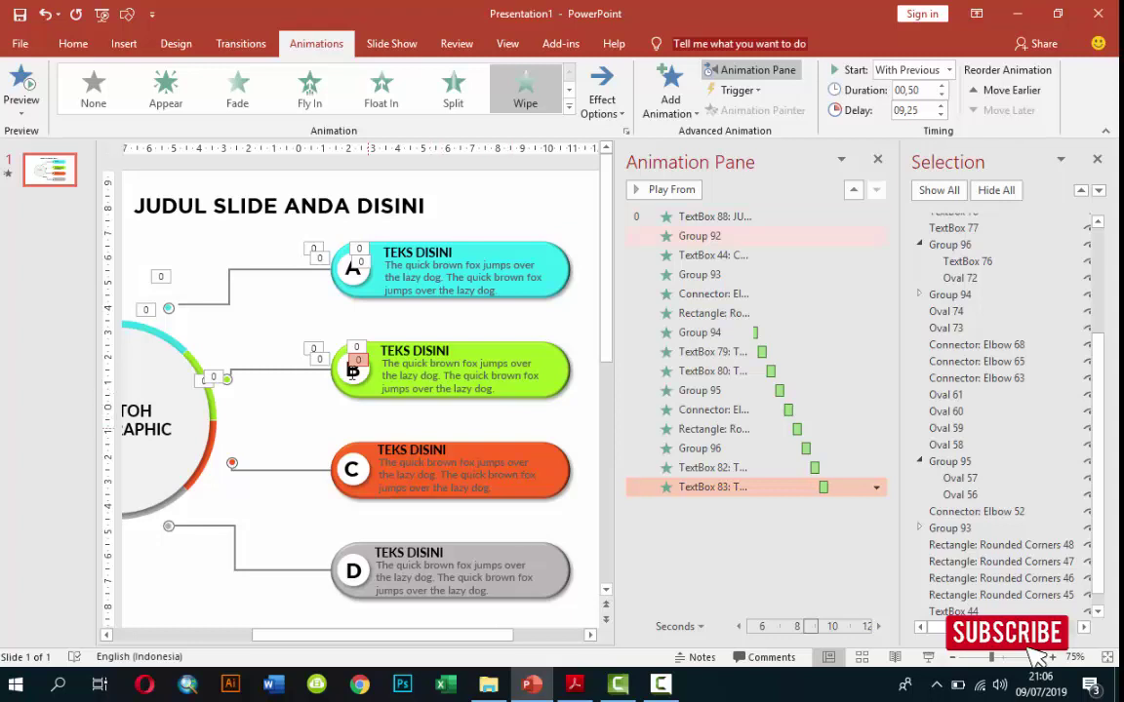
pyautogui.press('Escape')
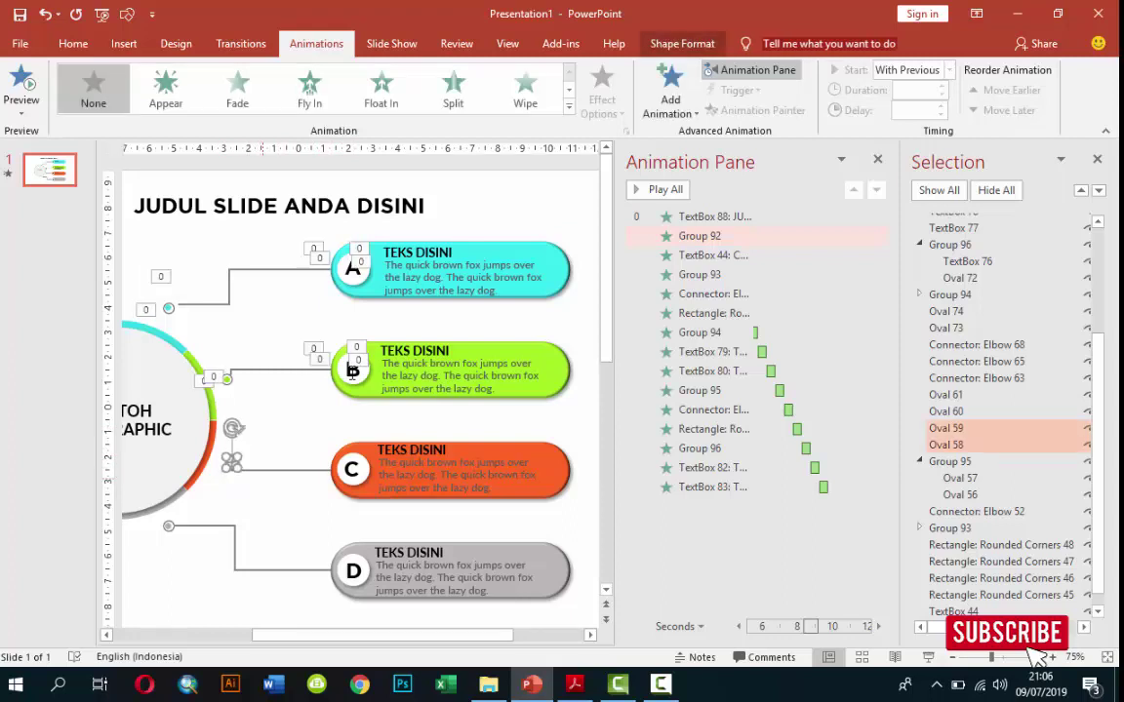
# - Group the two dots beside bar C and zoom them in With Previous
pyautogui.hotkey('ctrl', 'g')
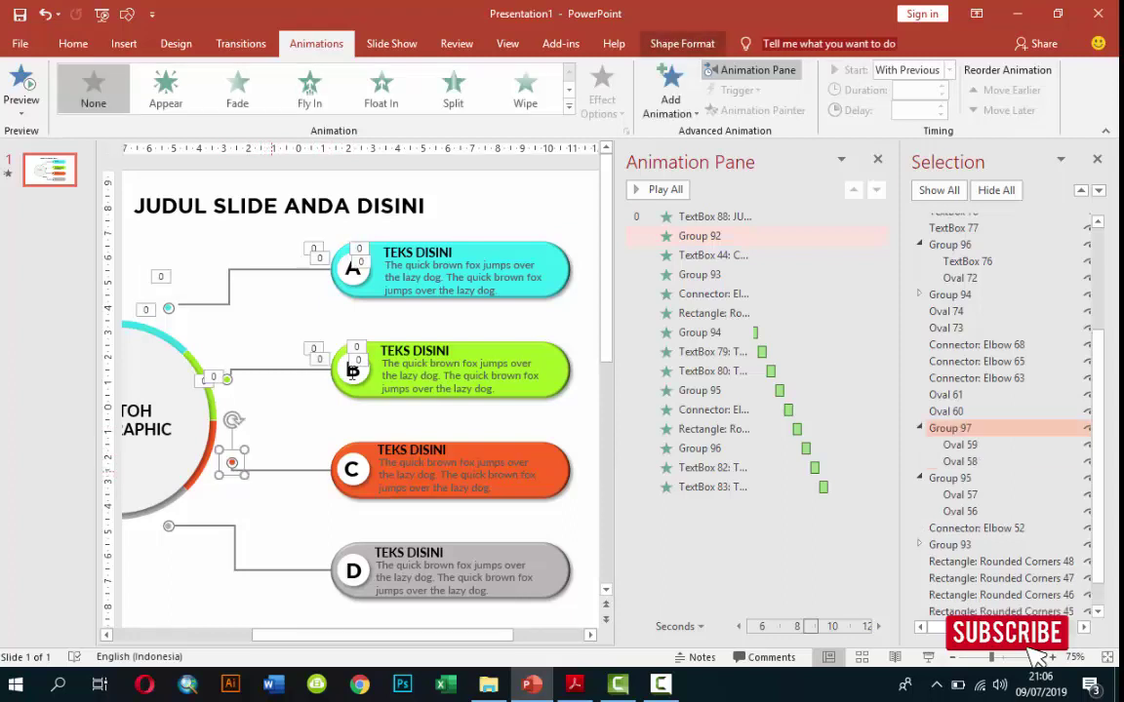
pyautogui.click(670, 98)
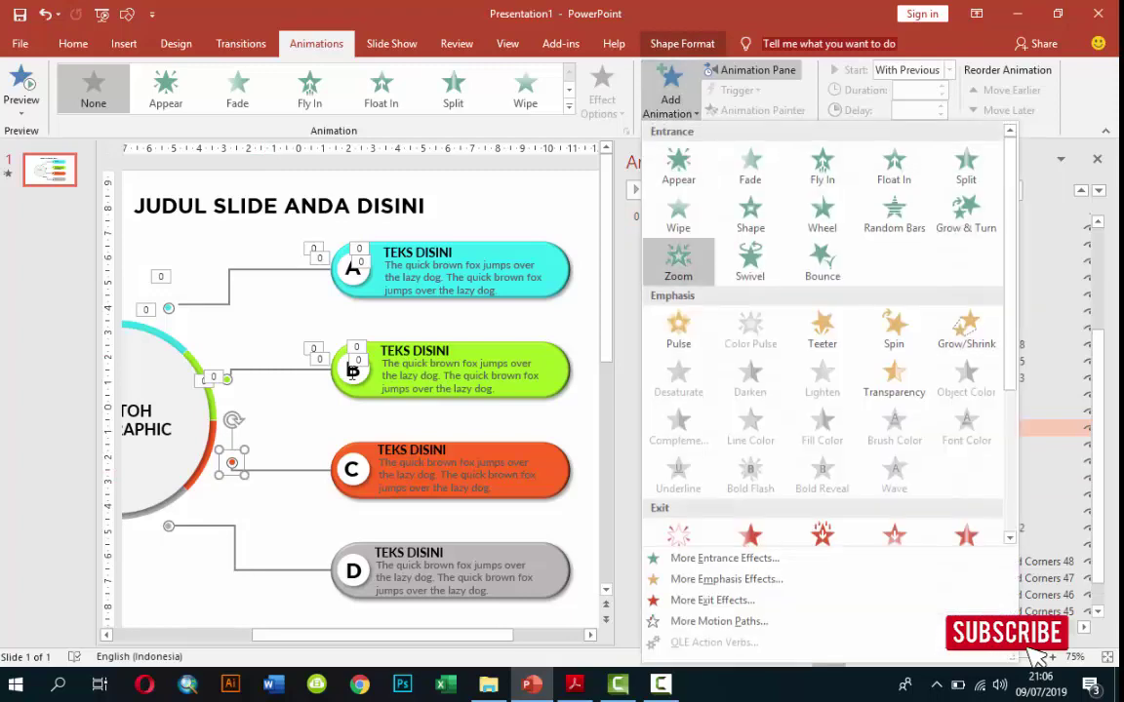
pyautogui.click(678, 263)
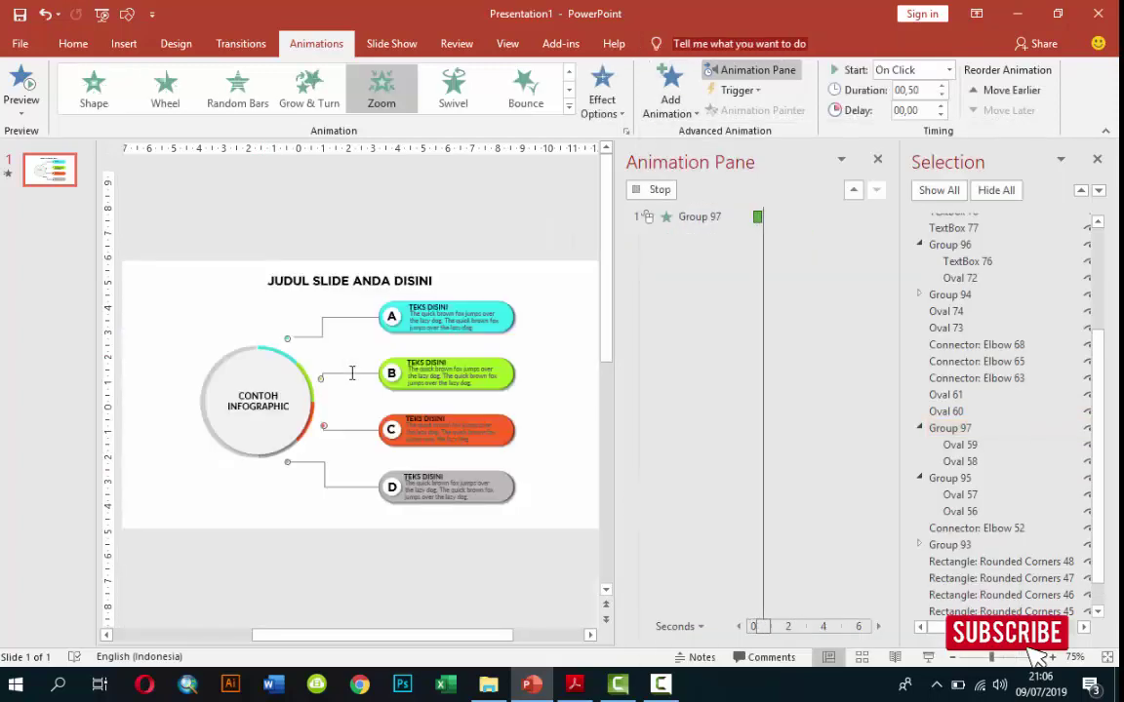
pyautogui.click(948, 69)
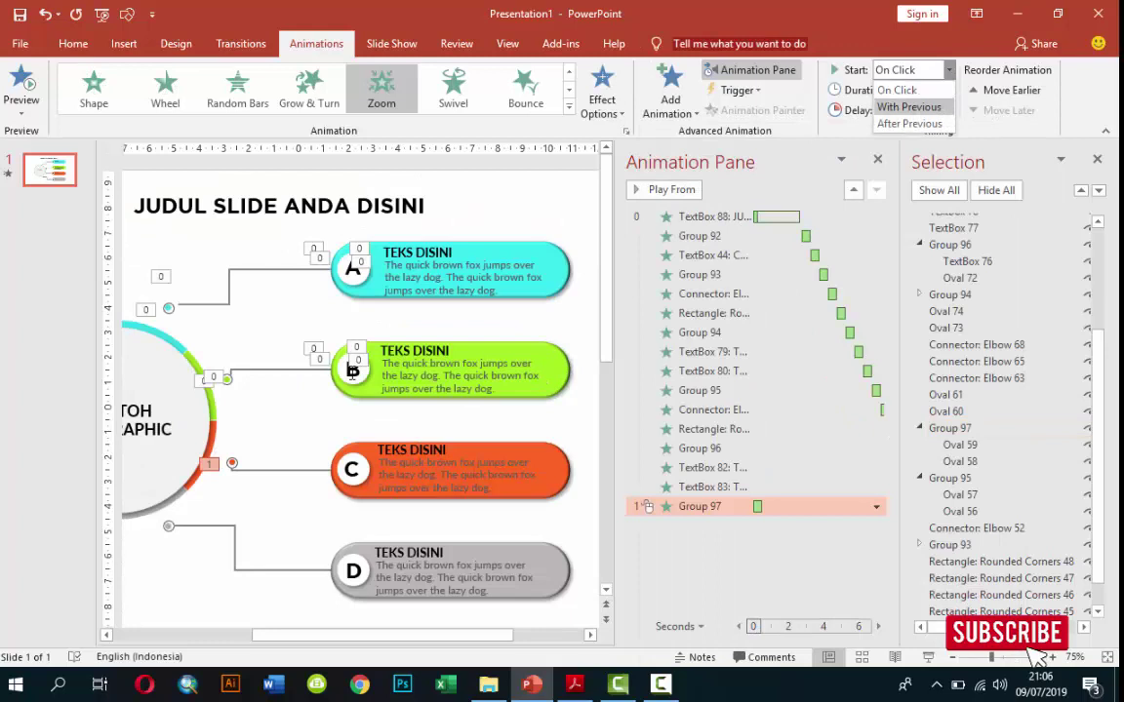
pyautogui.click(902, 104)
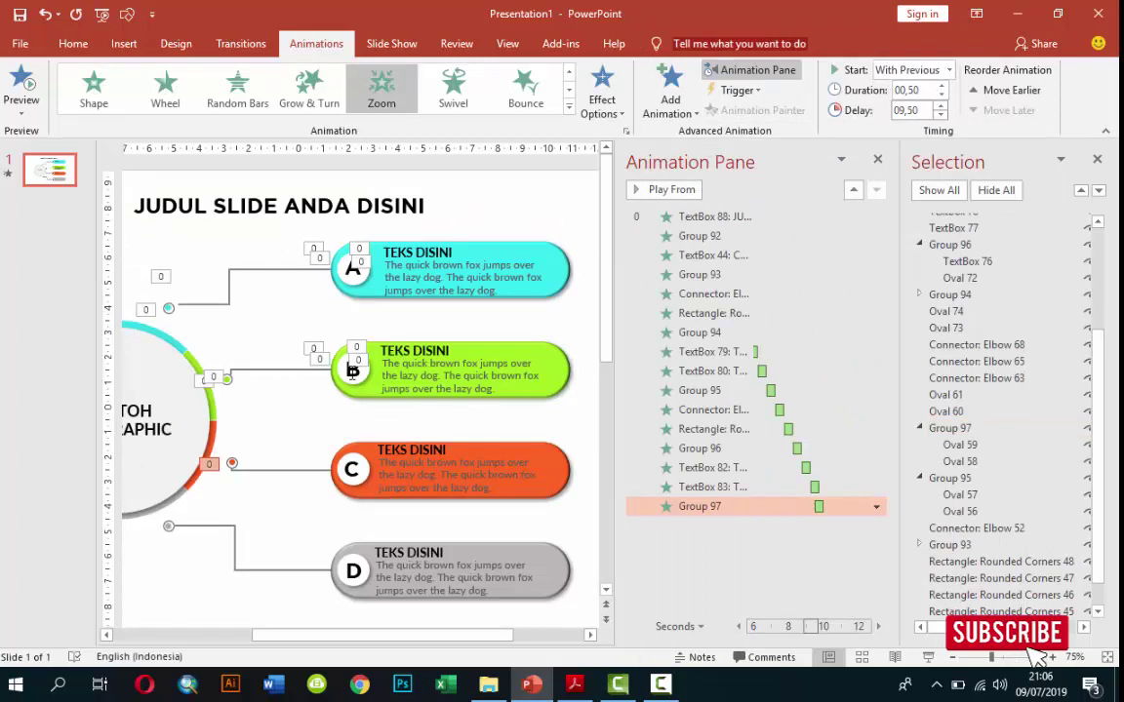
pyautogui.press('Up')
# - Make bar C's connector wipe in From Bottom, With Previous, with a raised delay
pyautogui.click(975, 361)
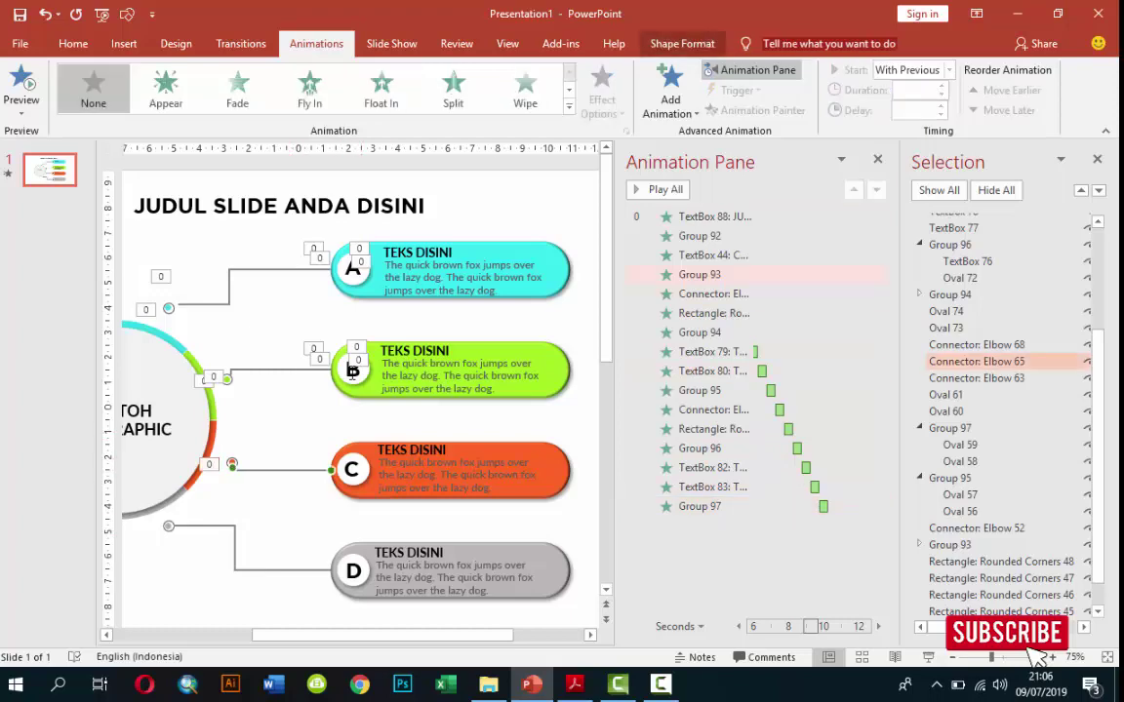
pyautogui.click(669, 90)
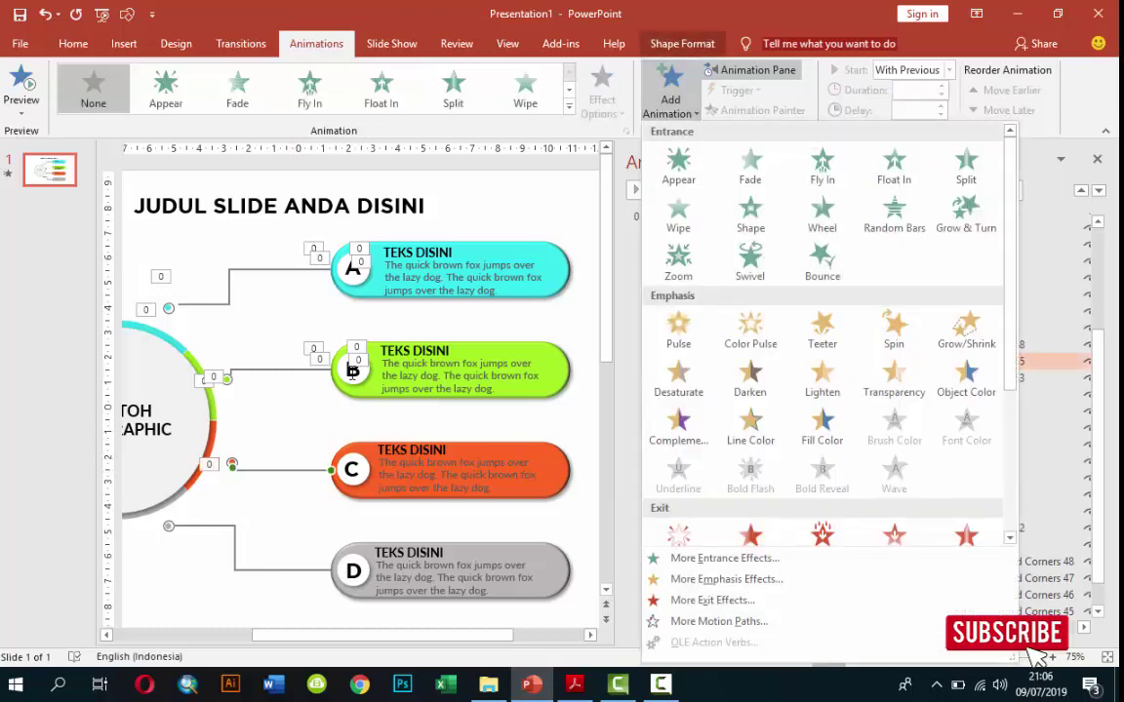
pyautogui.click(678, 214)
pyautogui.click(601, 92)
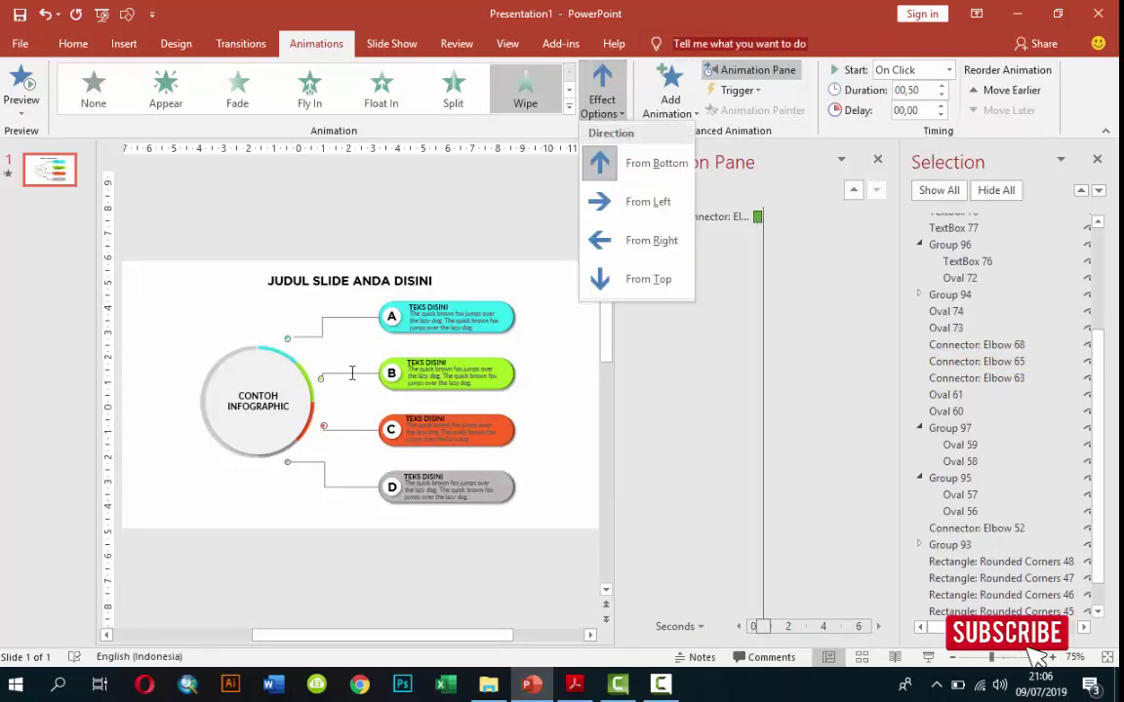
pyautogui.click(634, 161)
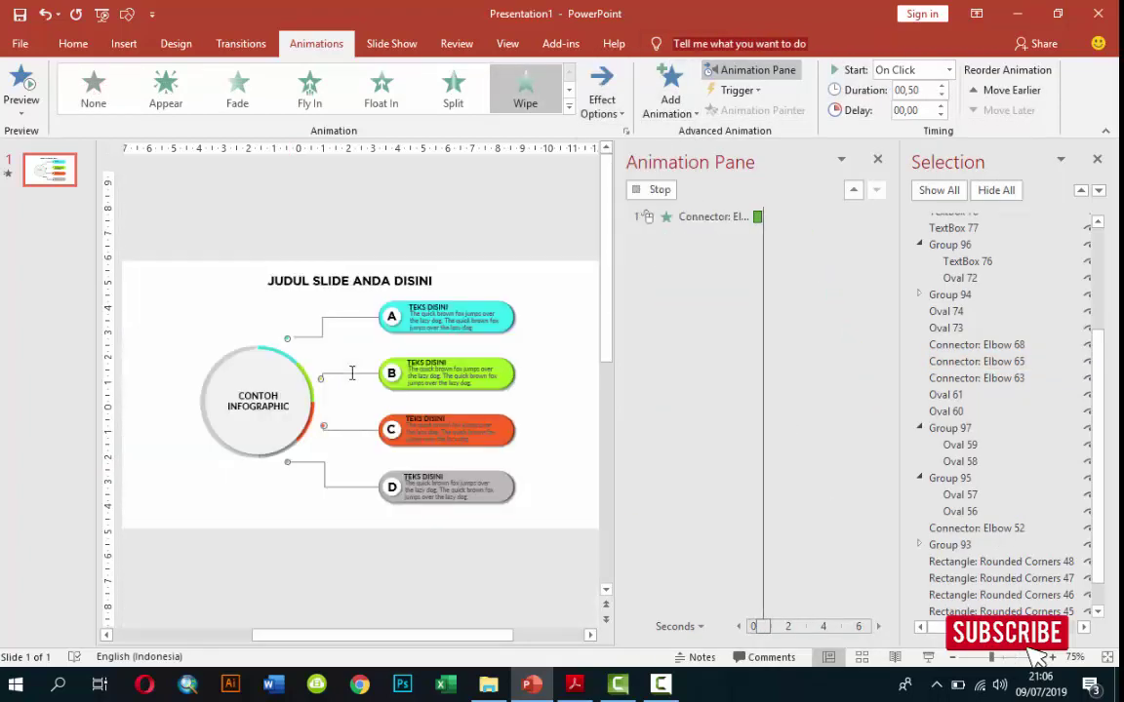
pyautogui.click(948, 70)
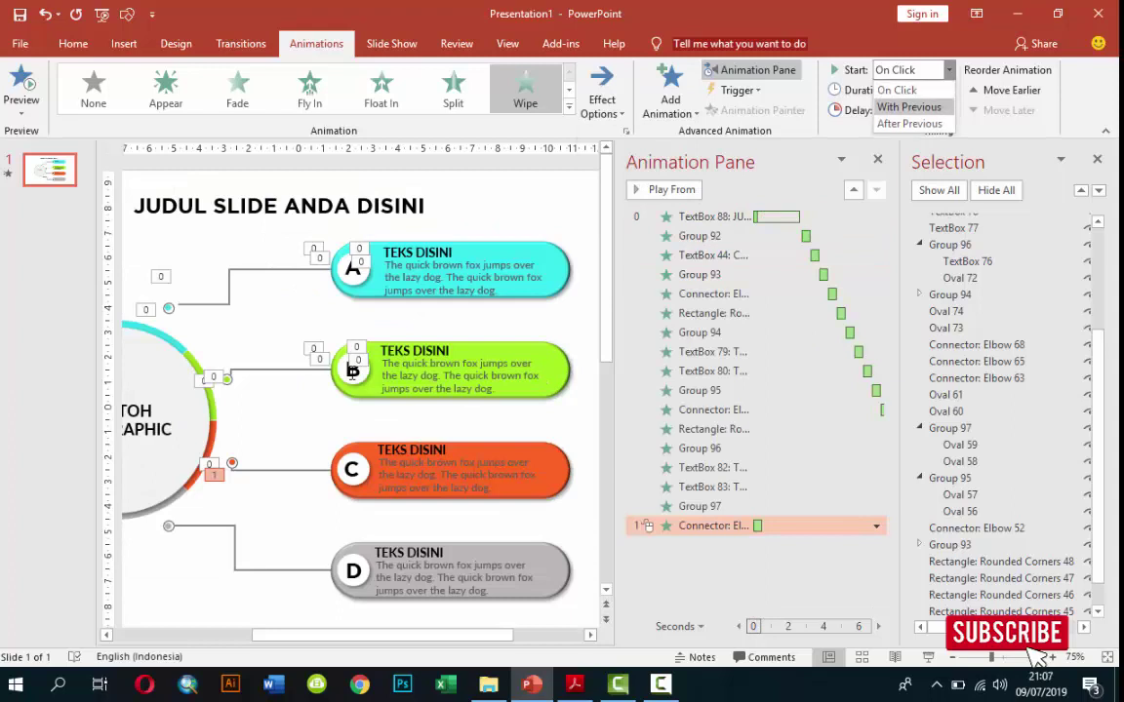
pyautogui.click(848, 104)
pyautogui.press('Up')
pyautogui.press('Up')
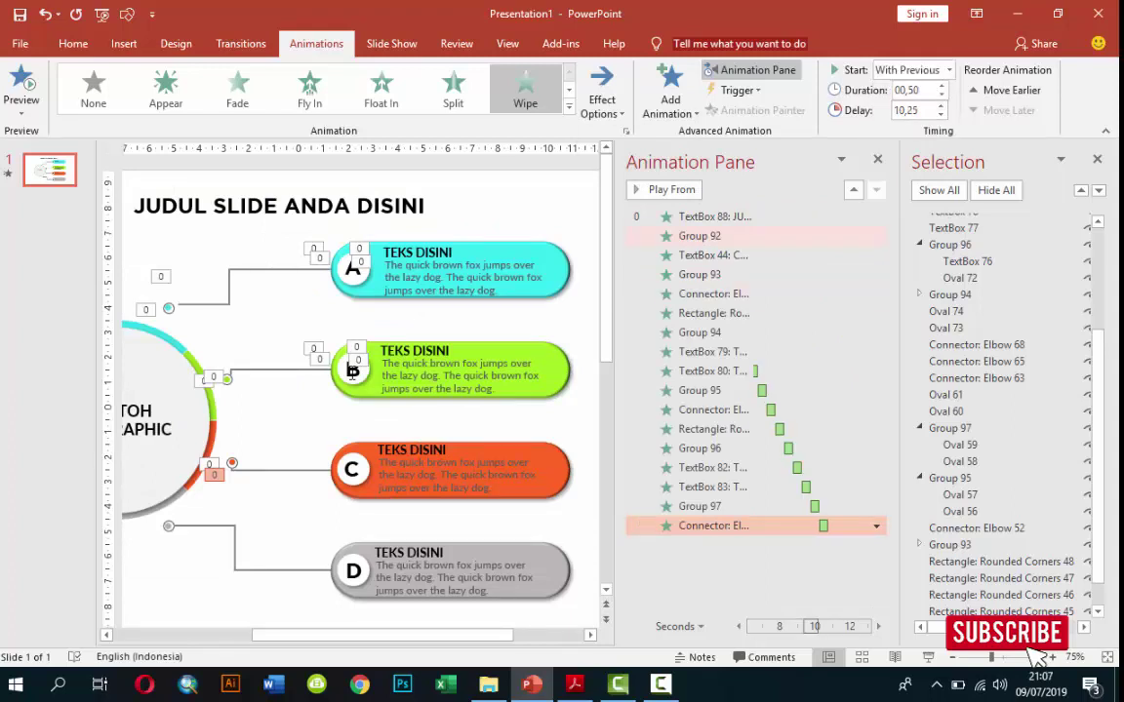
# - Make the orange C bar wipe in From Left, With Previous at 10,75
pyautogui.click(458, 478)
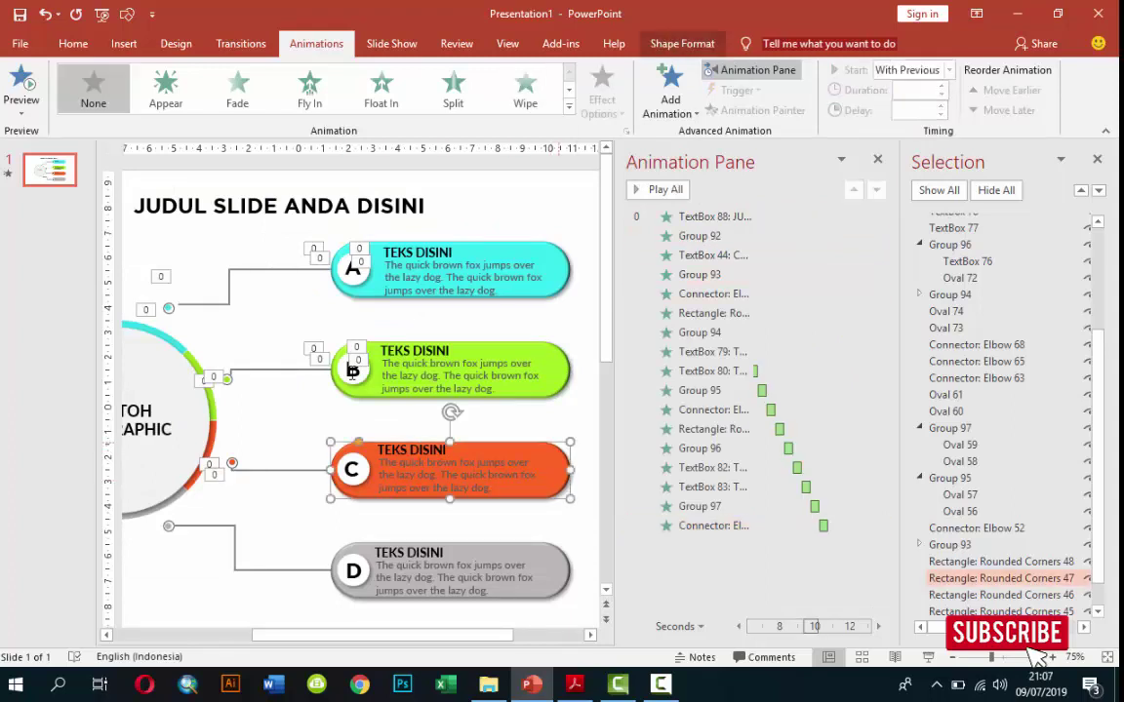
pyautogui.click(524, 88)
pyautogui.click(602, 100)
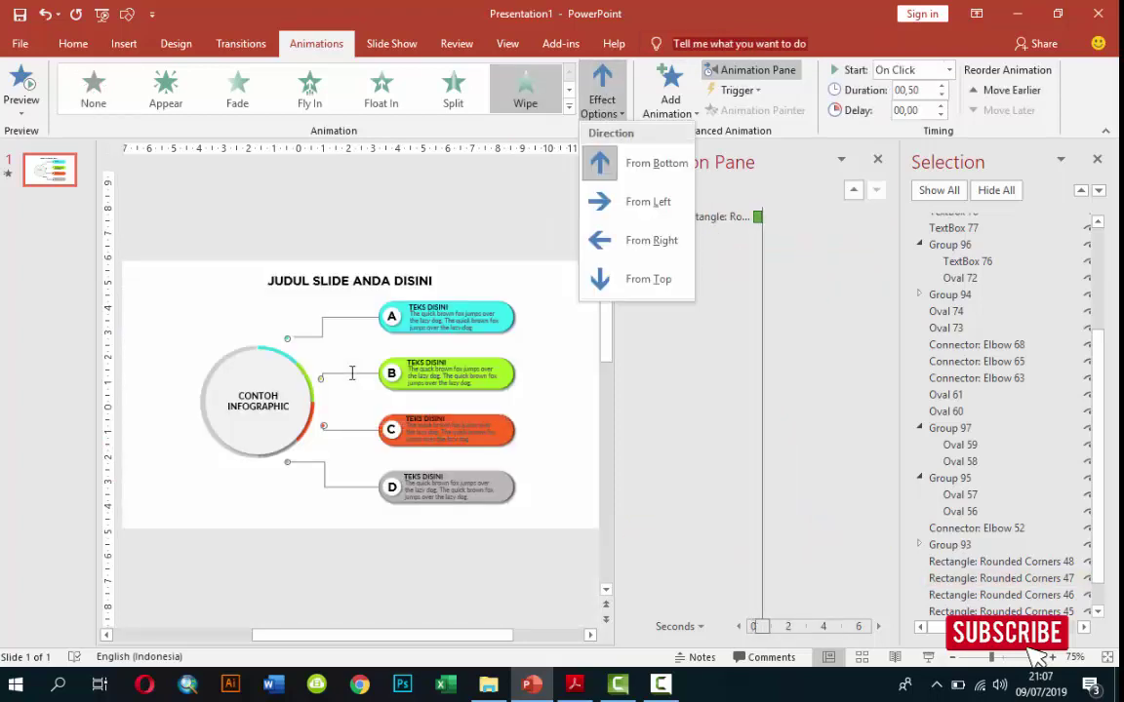
pyautogui.click(627, 201)
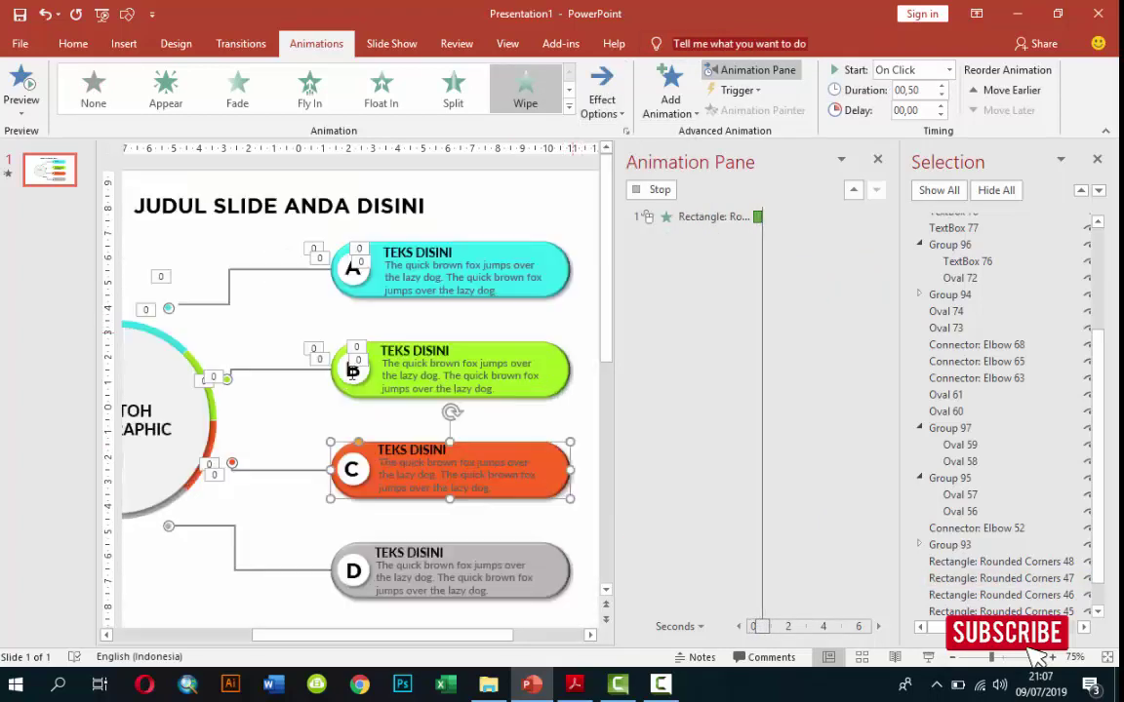
pyautogui.click(912, 70)
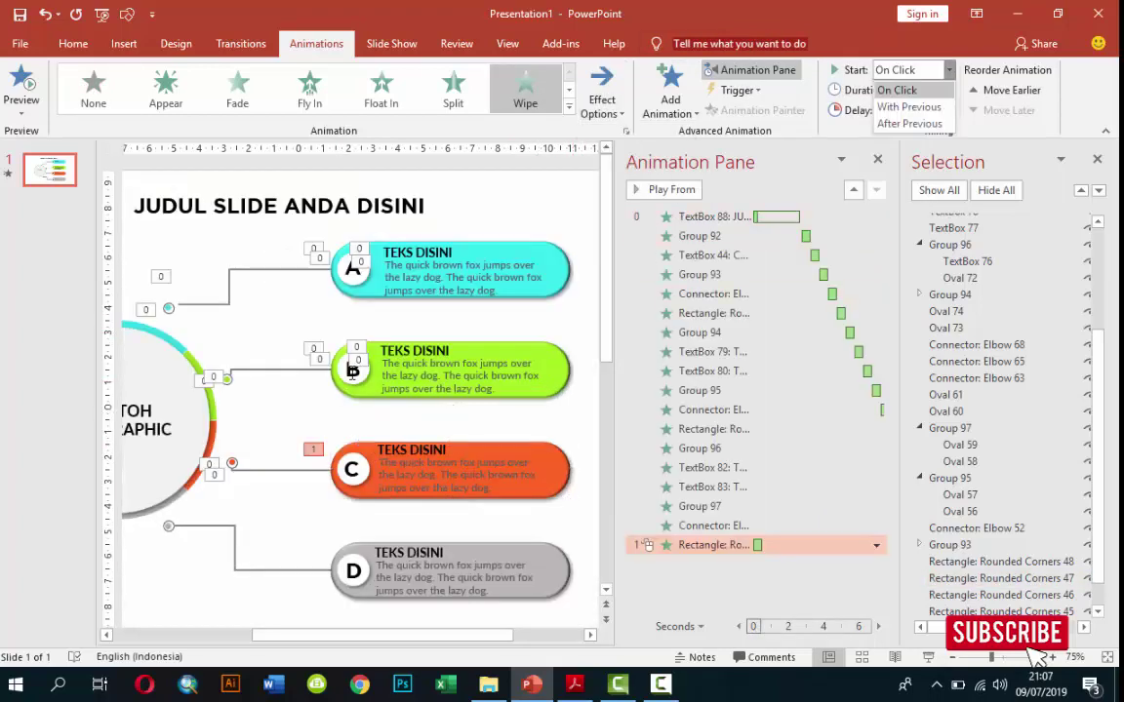
pyautogui.click(907, 101)
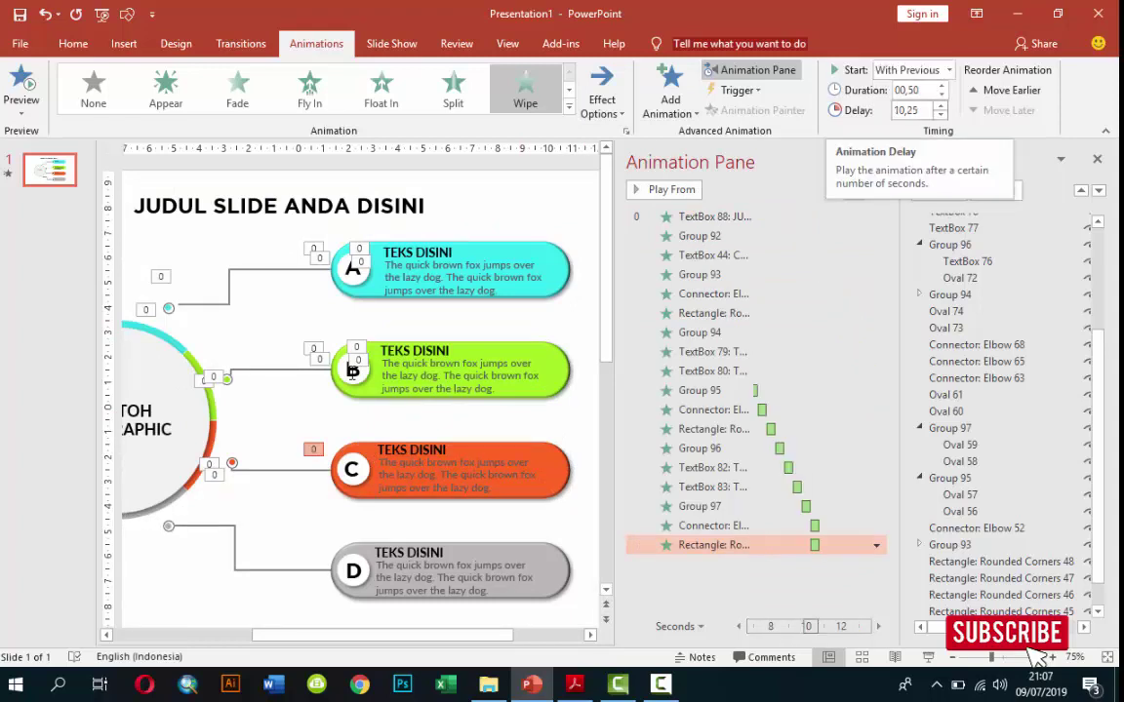
pyautogui.press('Up')
pyautogui.press('Up')
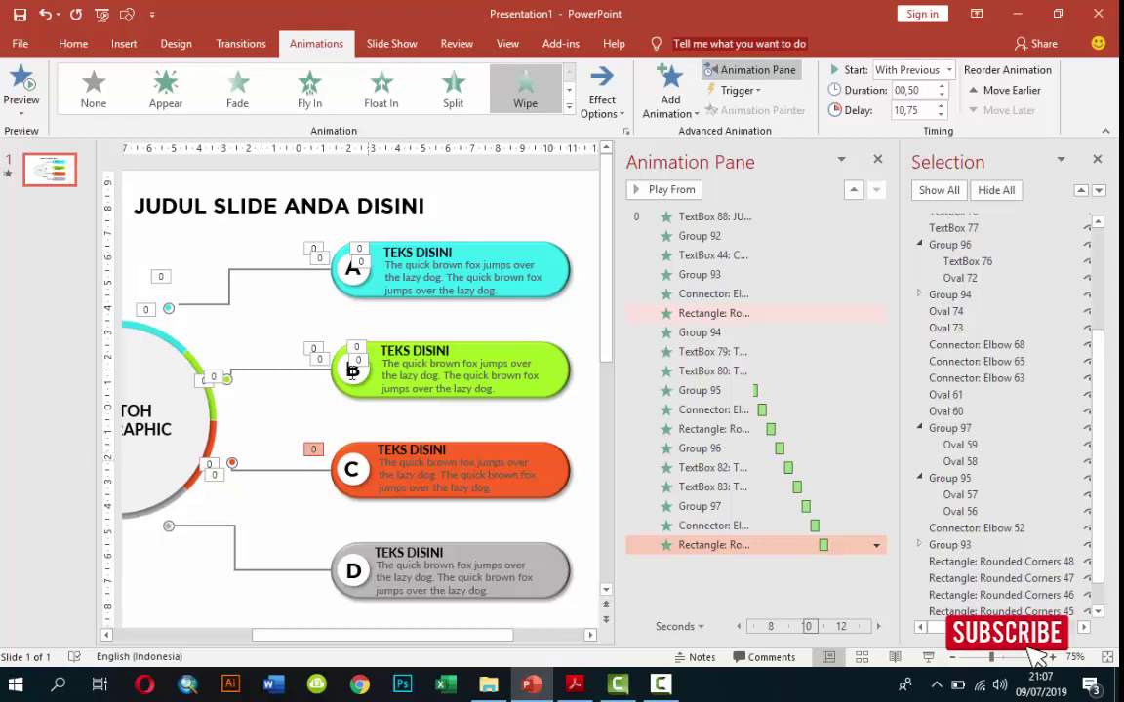
pyautogui.click(351, 469)
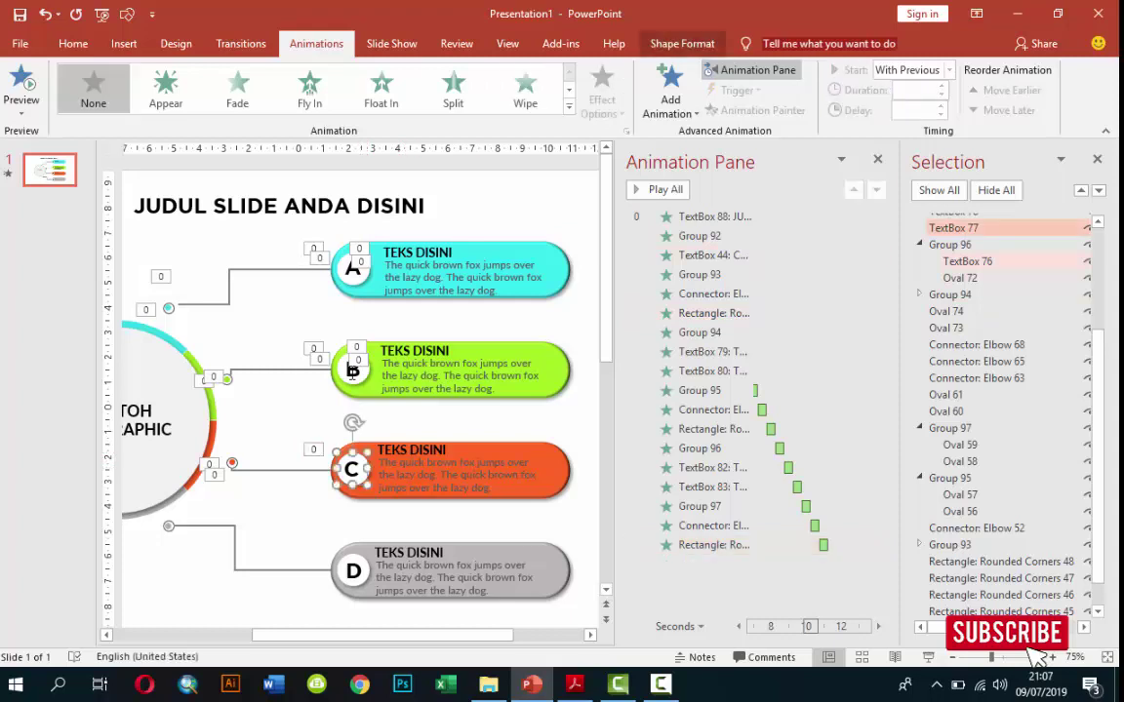
# - In the Selection Pane, move Oval 73 next to TextBox 77
pyautogui.click(918, 245)
pyautogui.press('Tab')
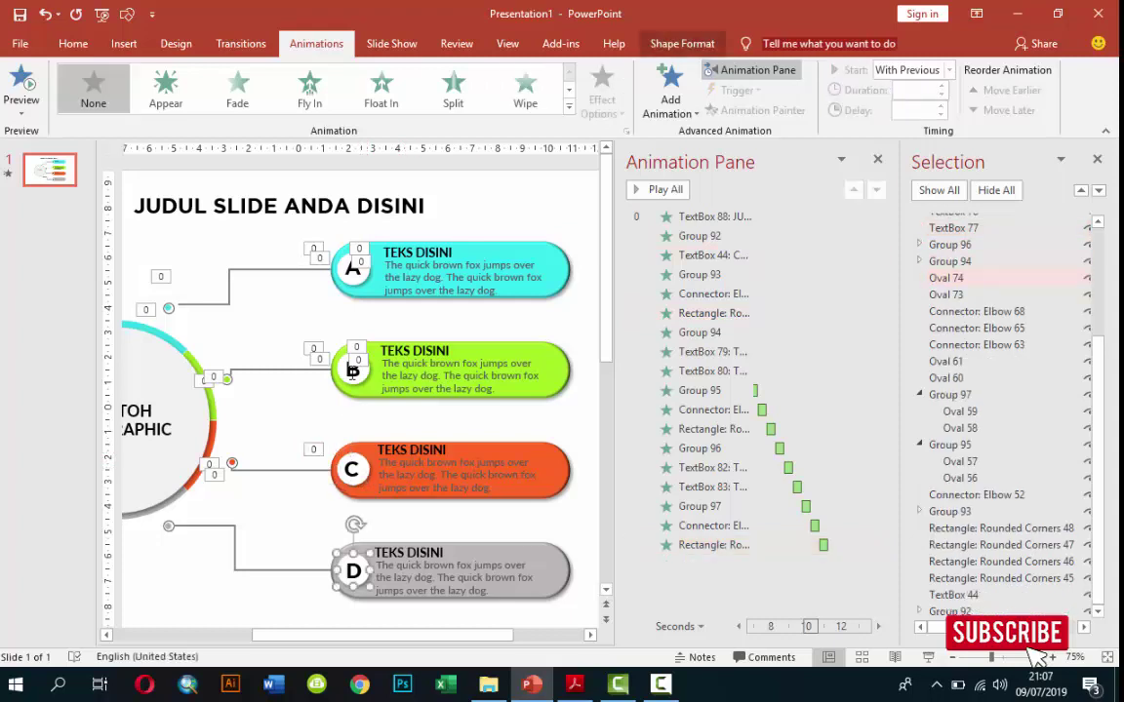
pyautogui.hotkey('ctrl', 'z')
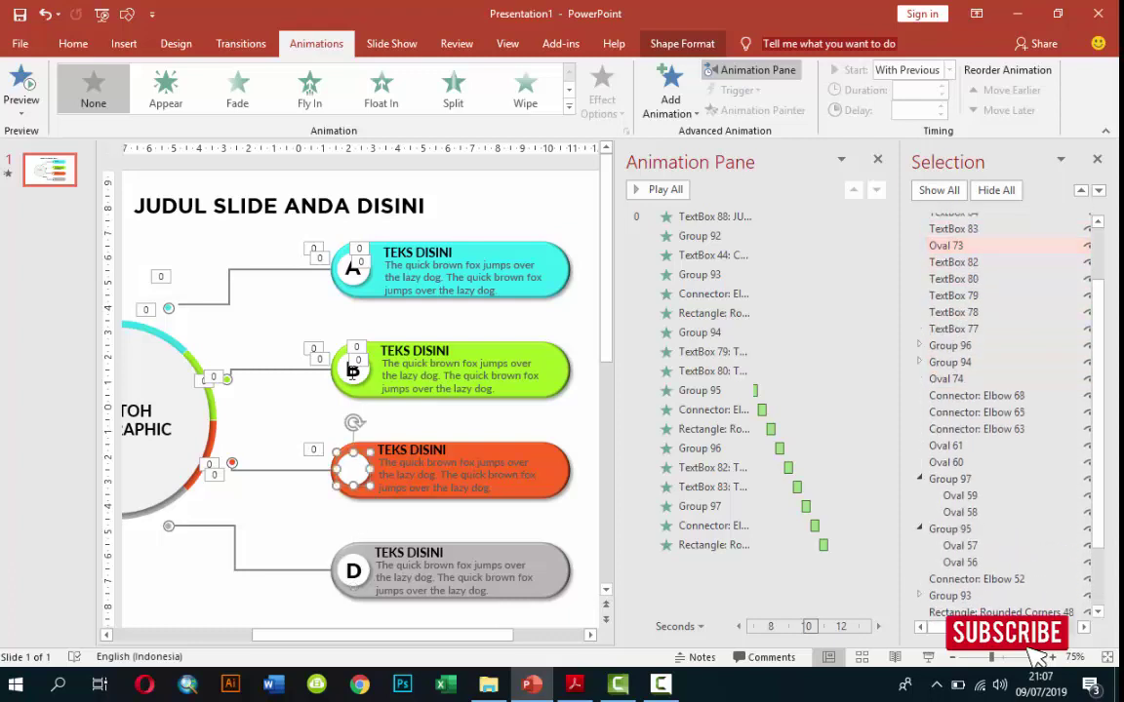
pyautogui.moveTo(945, 244); pyautogui.dragTo(945, 337)
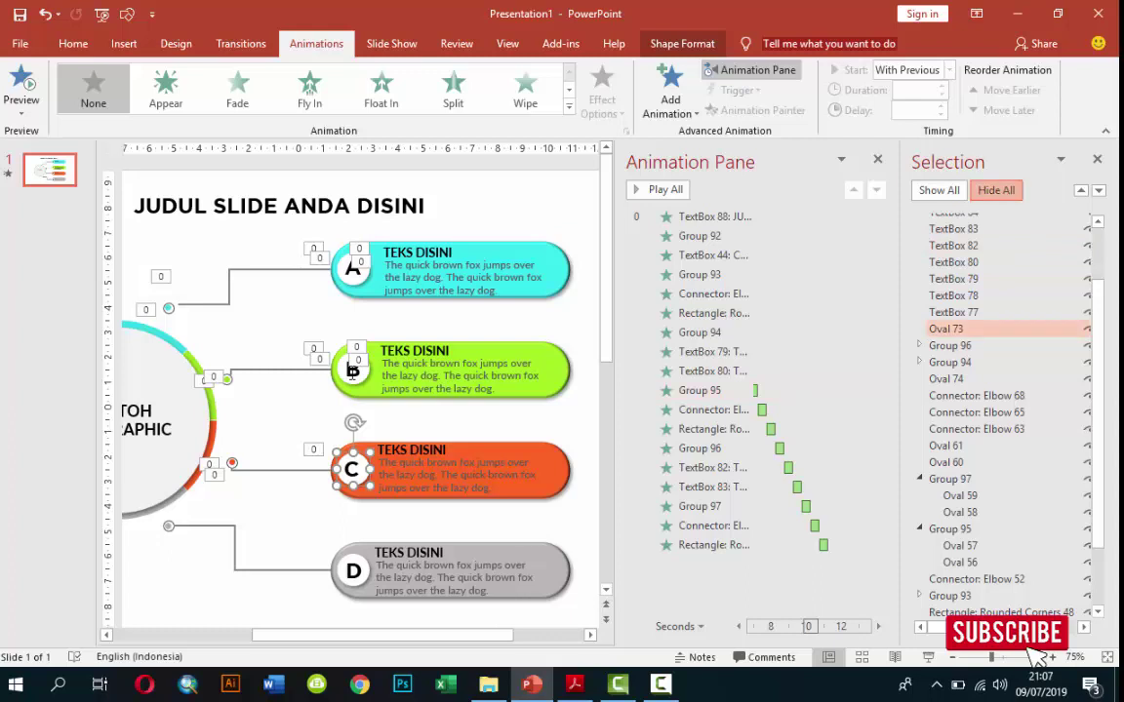
# - Show only TextBox 77 and Oval 73, group them, then show all objects
pyautogui.click(996, 189)
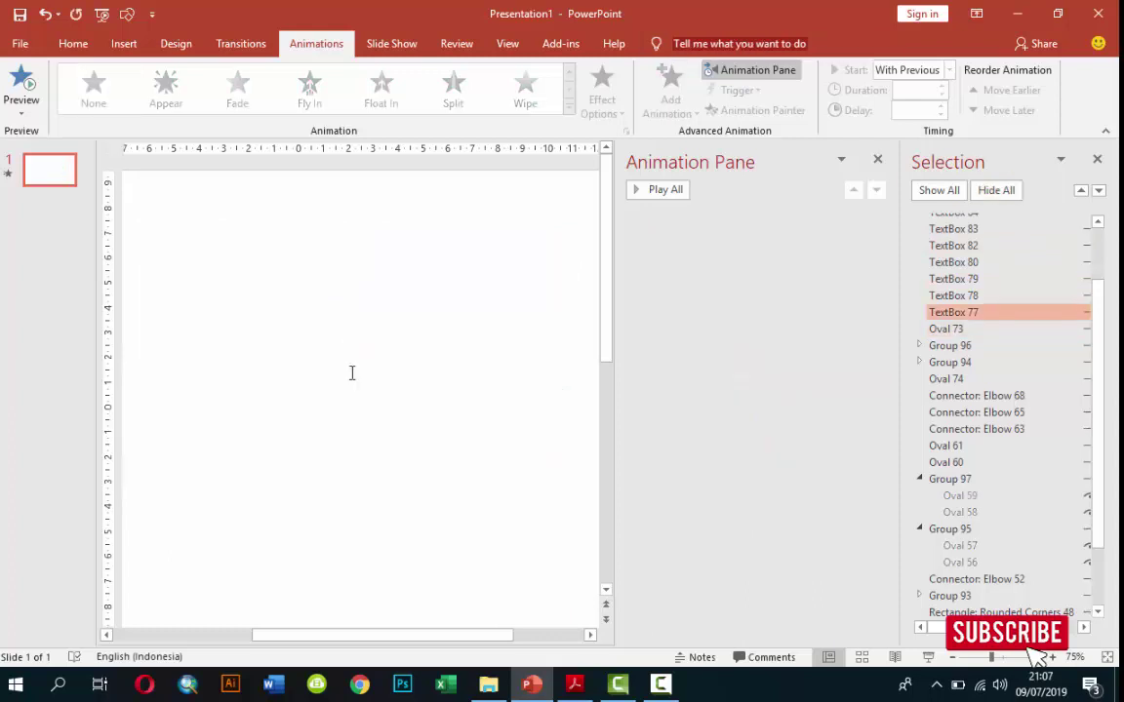
pyautogui.click(1085, 312)
pyautogui.click(1086, 329)
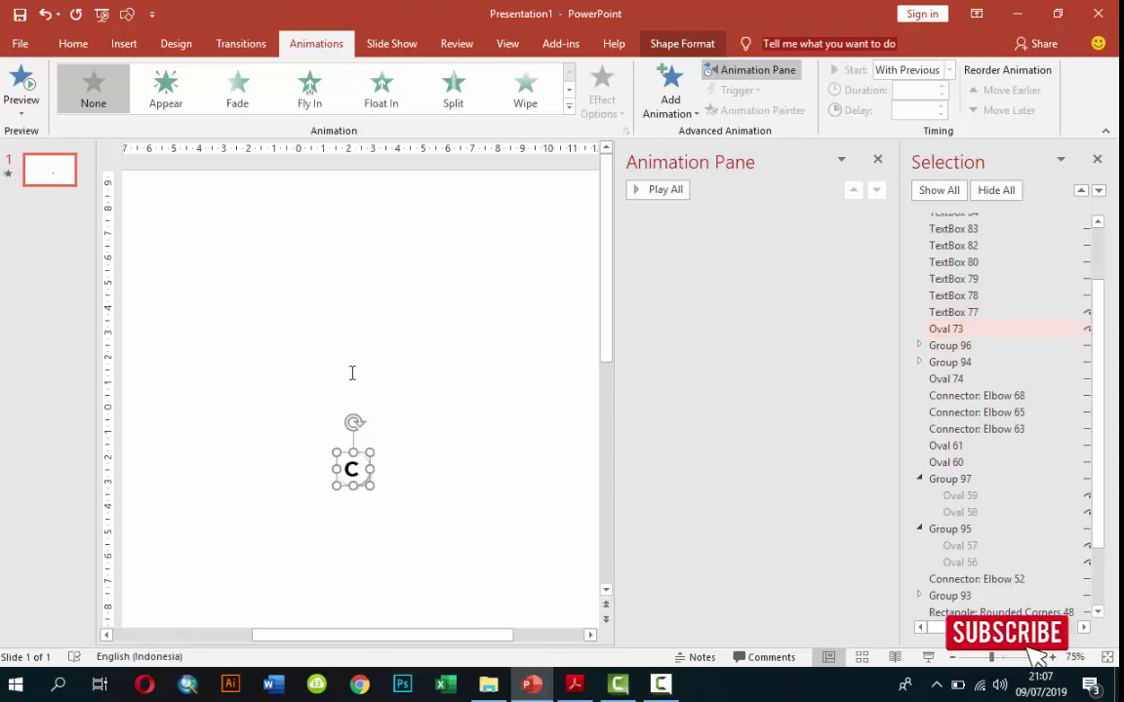
pyautogui.click(352, 373)
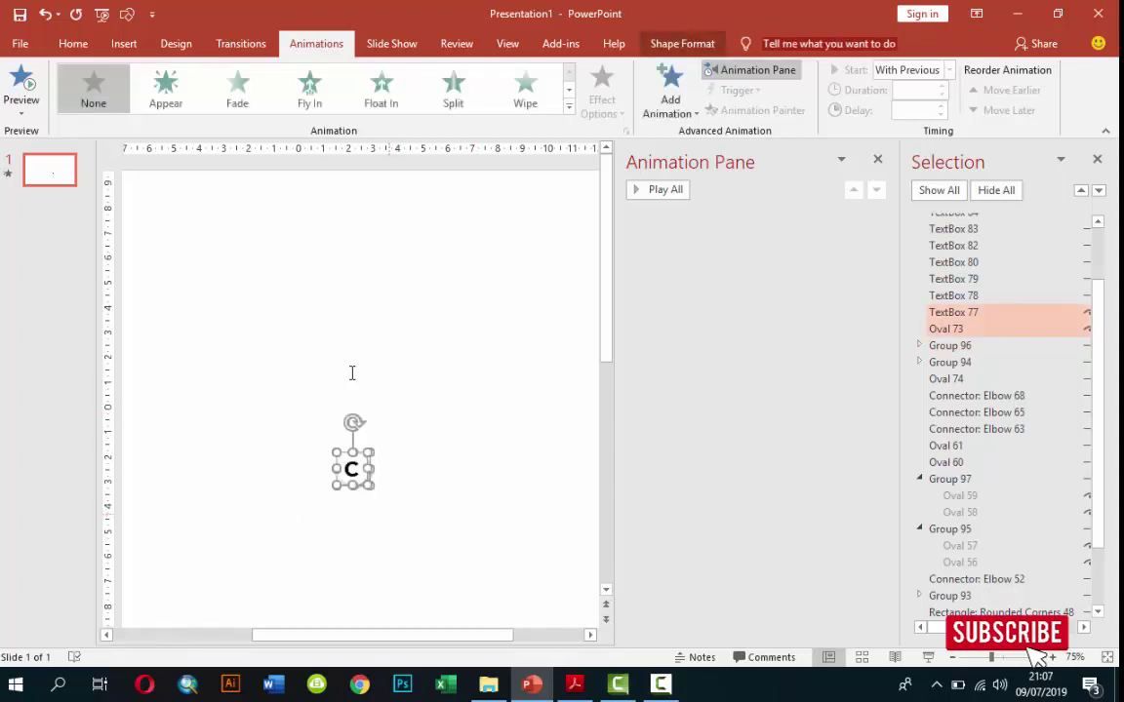
pyautogui.hotkey('ctrl', 'g')
pyautogui.hotkey('ctrl', 'shift', 's')
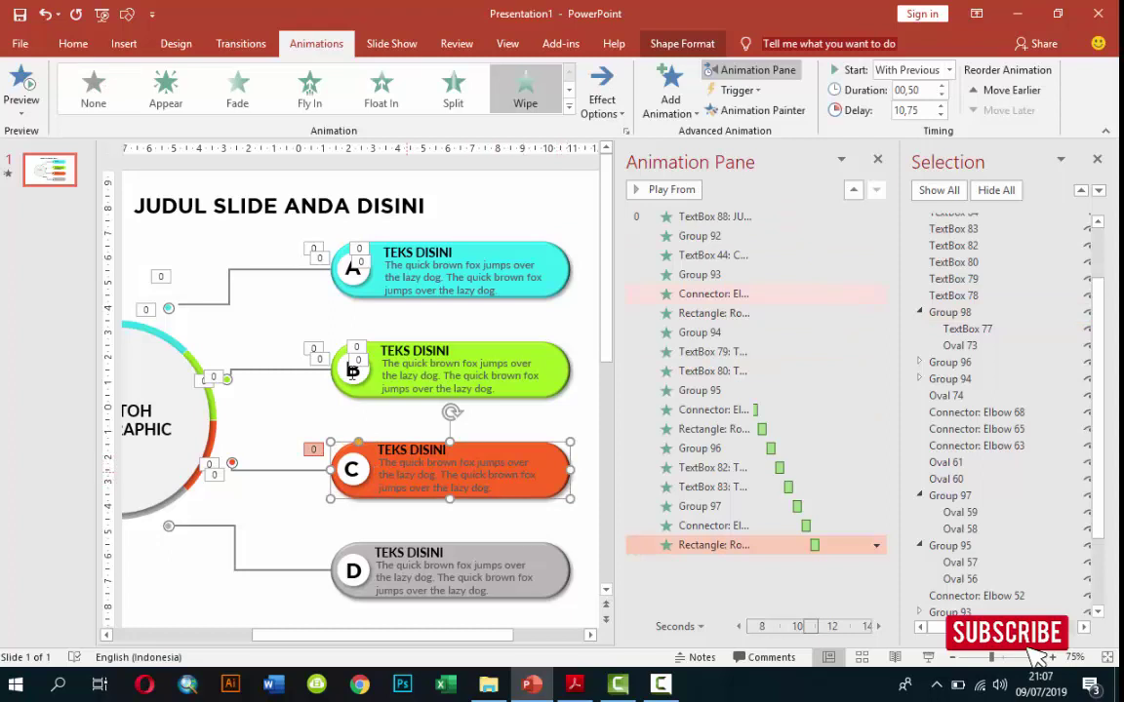
# - Replace the C group's Wipe with a Zoom, With Previous, delayed 11,25
pyautogui.click(351, 469)
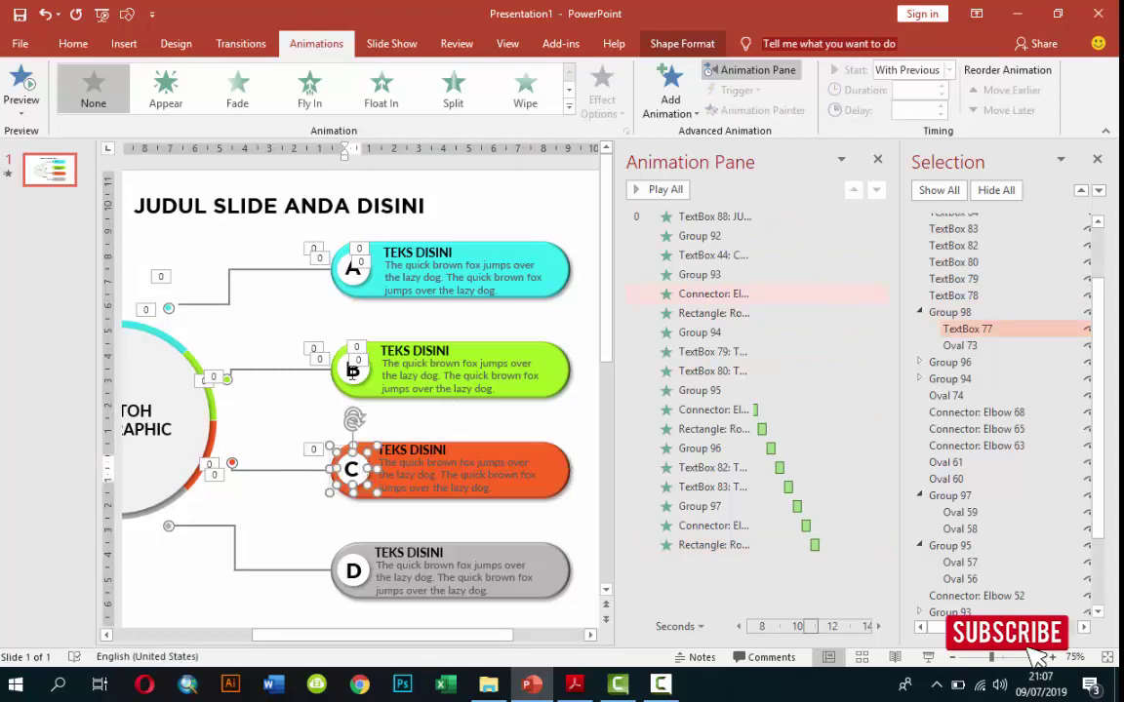
pyautogui.press('Escape')
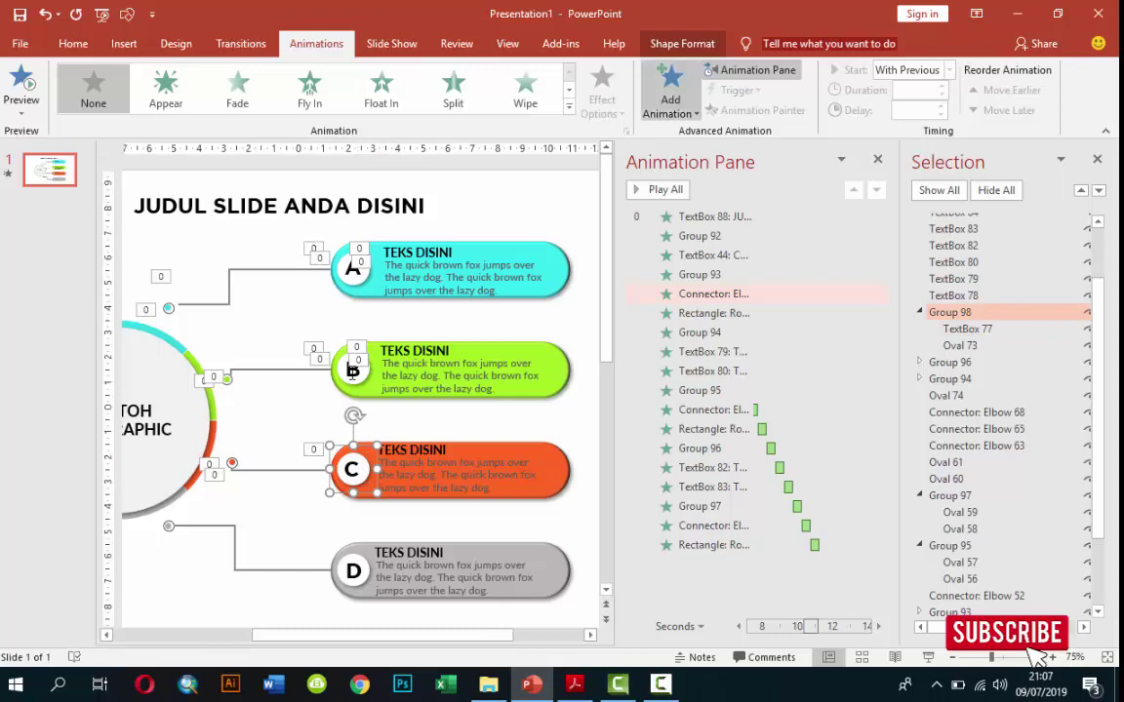
pyautogui.click(525, 88)
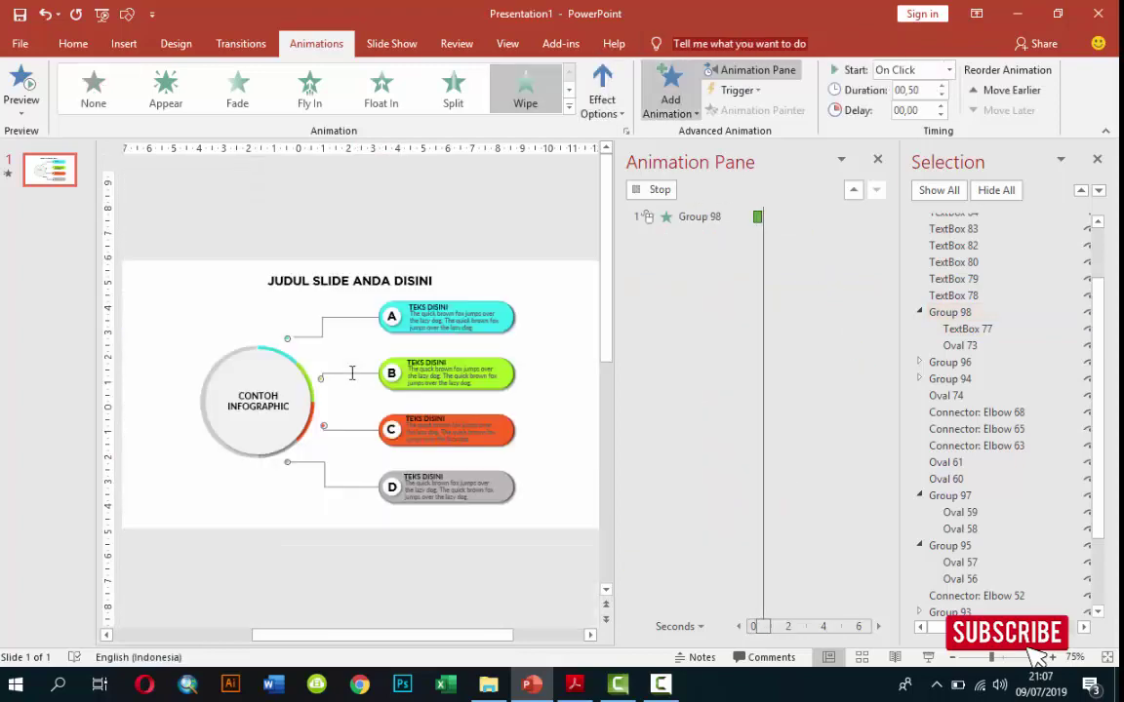
pyautogui.click(875, 564)
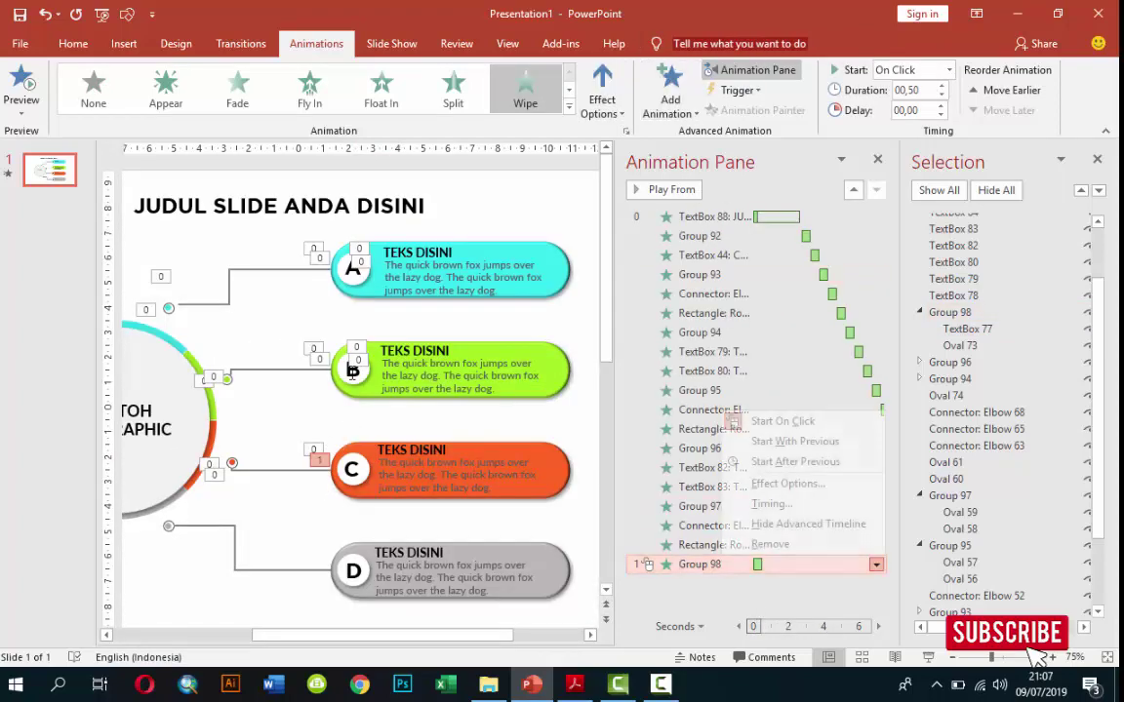
pyautogui.click(769, 544)
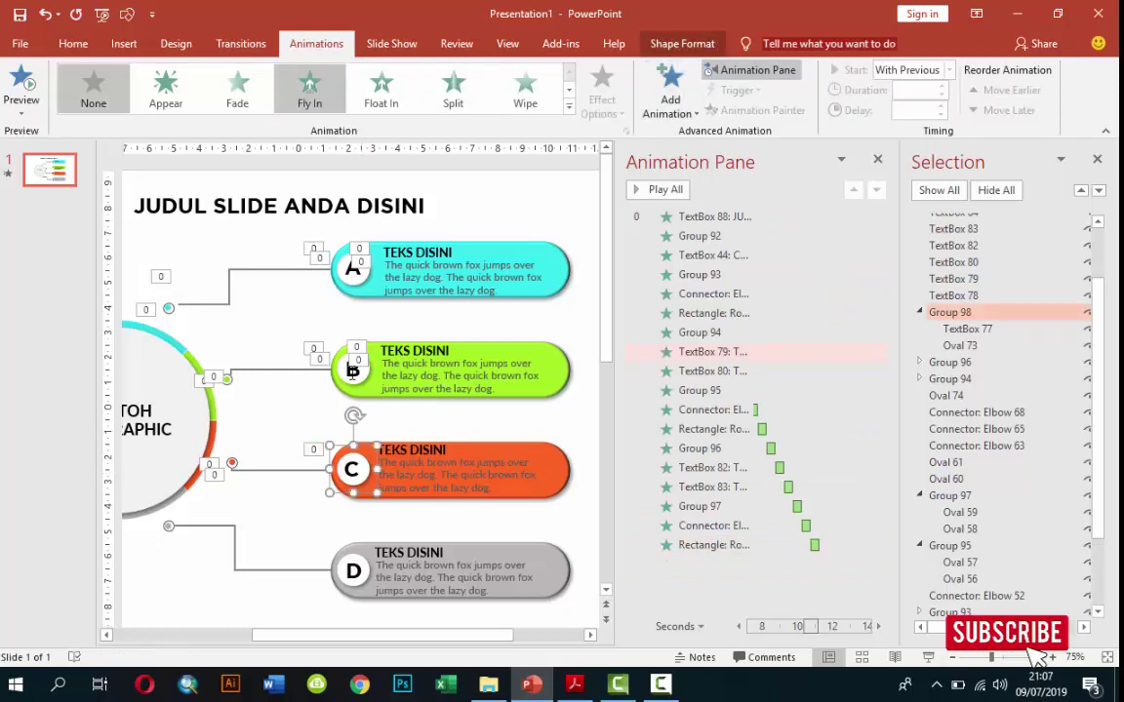
pyautogui.click(569, 105)
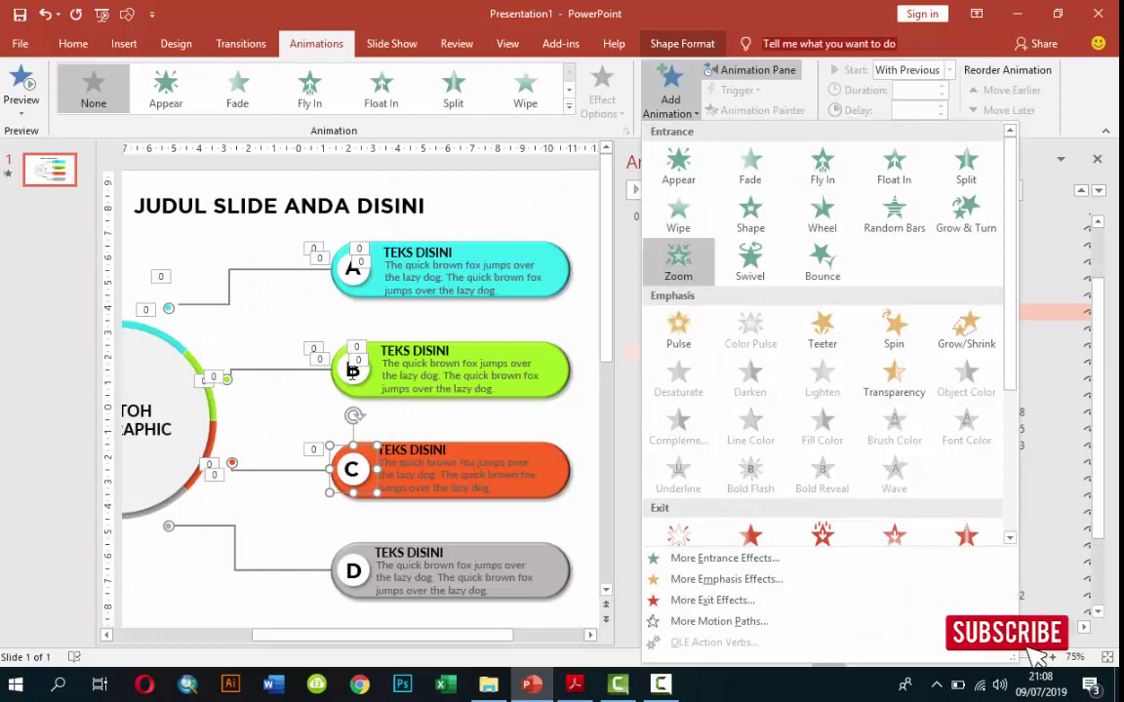
pyautogui.click(677, 246)
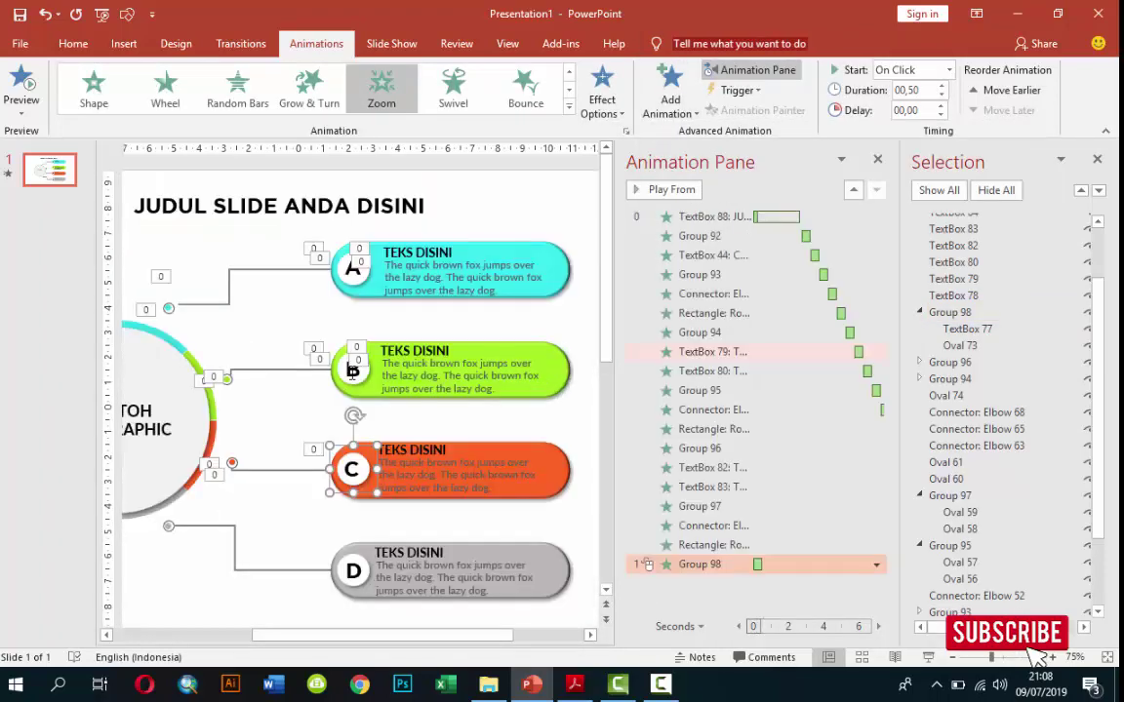
pyautogui.click(948, 70)
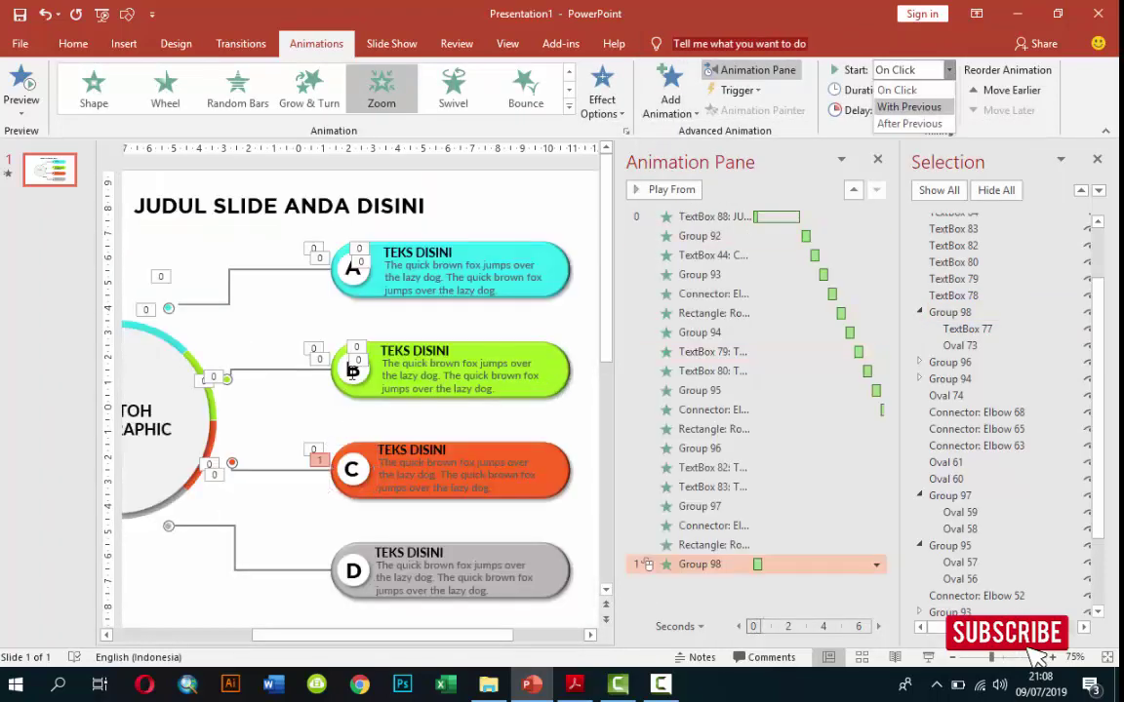
pyautogui.click(839, 96)
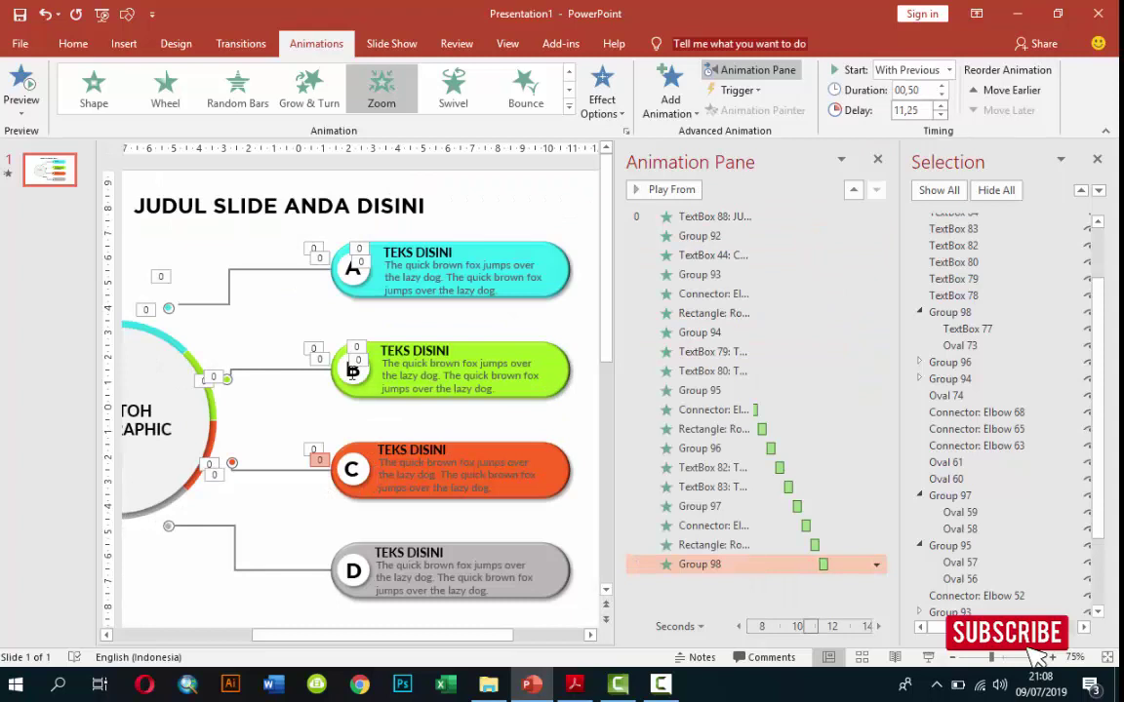
pyautogui.press('Up')
pyautogui.press('Up')
# - Wipe in bar C's heading and body text With Previous, body delayed to 12,25
pyautogui.click(412, 449)
pyautogui.click(525, 87)
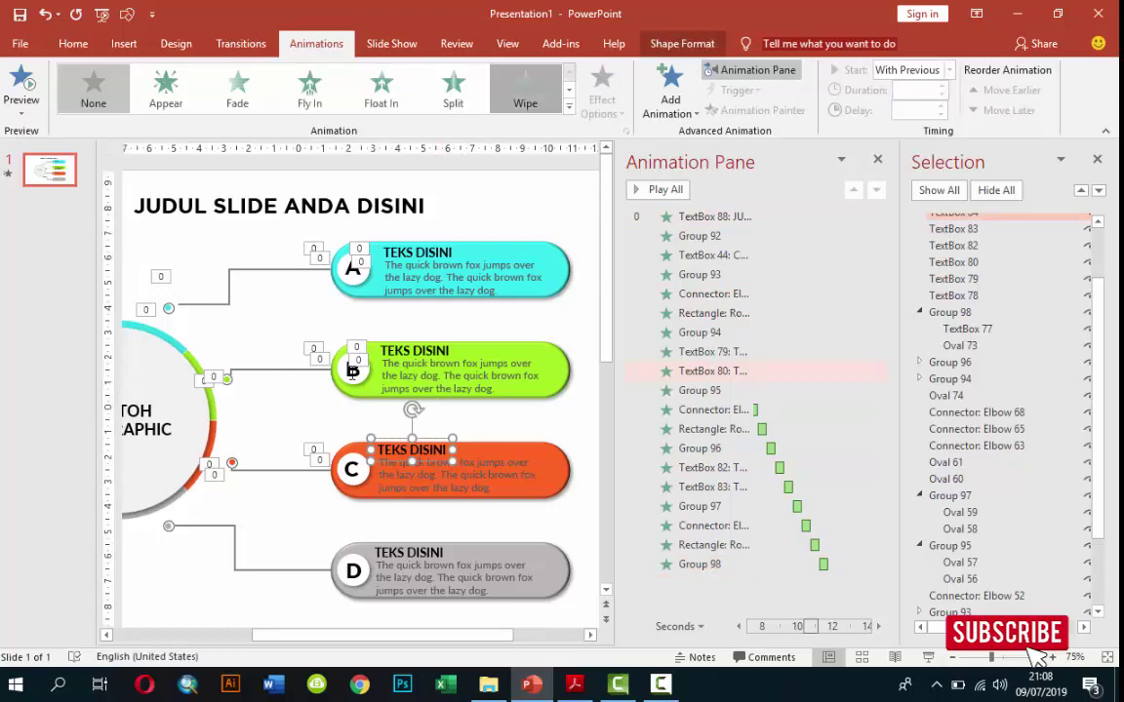
pyautogui.click(602, 98)
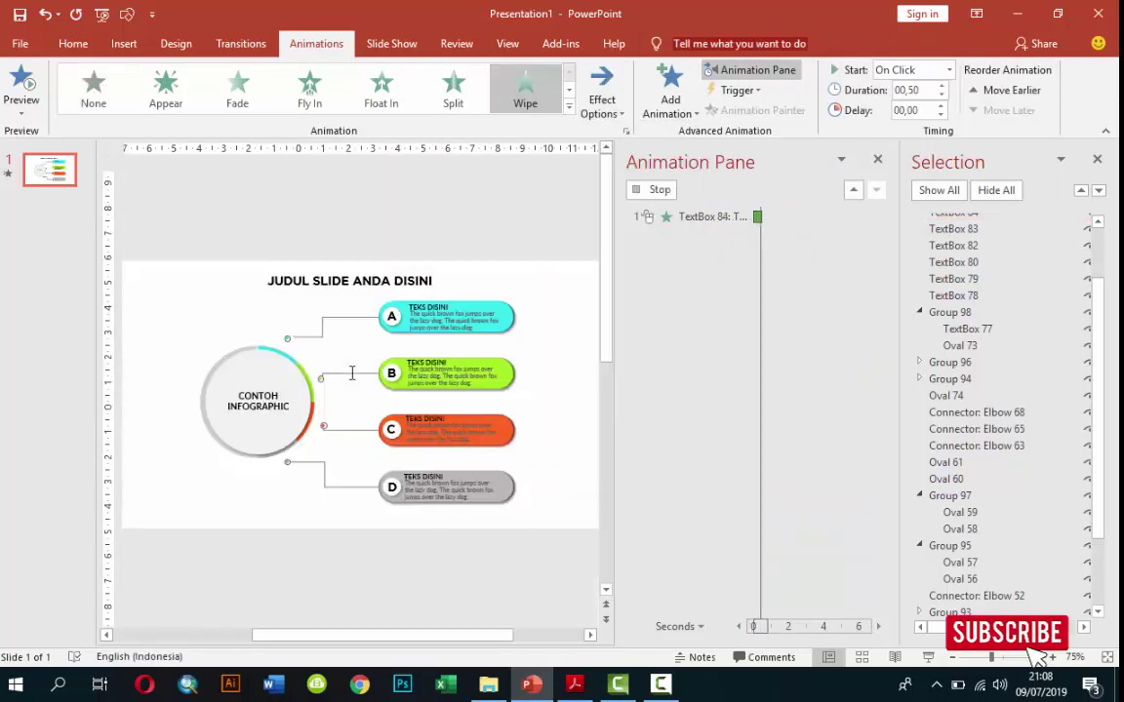
pyautogui.click(908, 106)
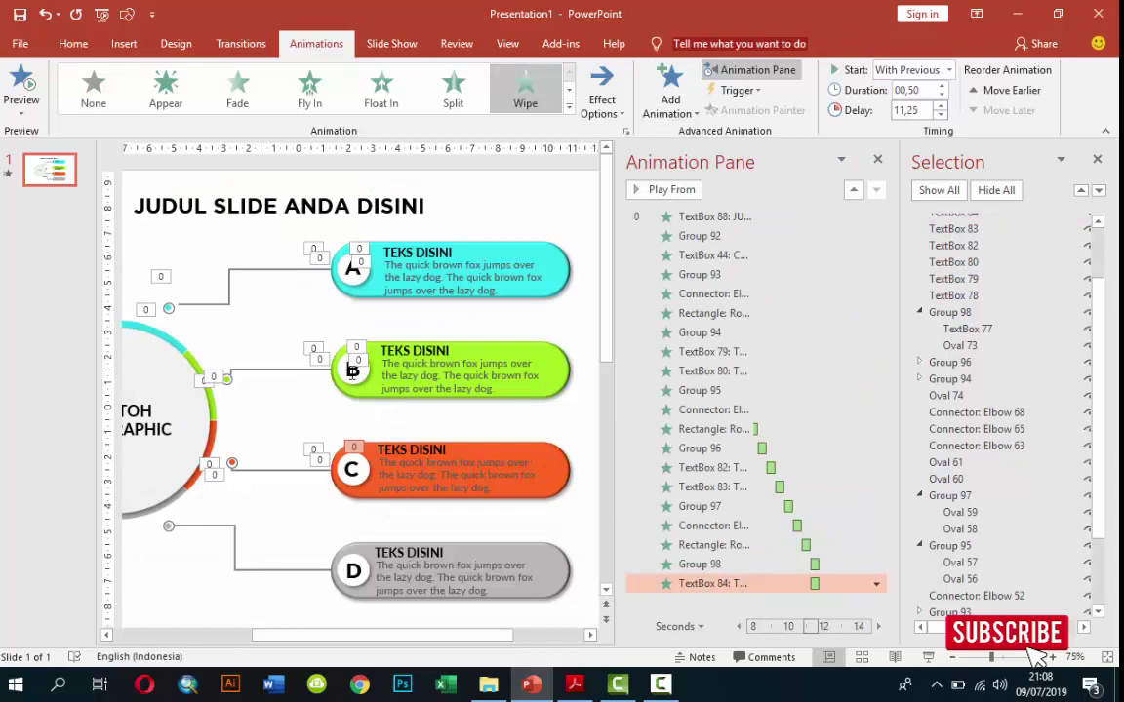
pyautogui.click(458, 468)
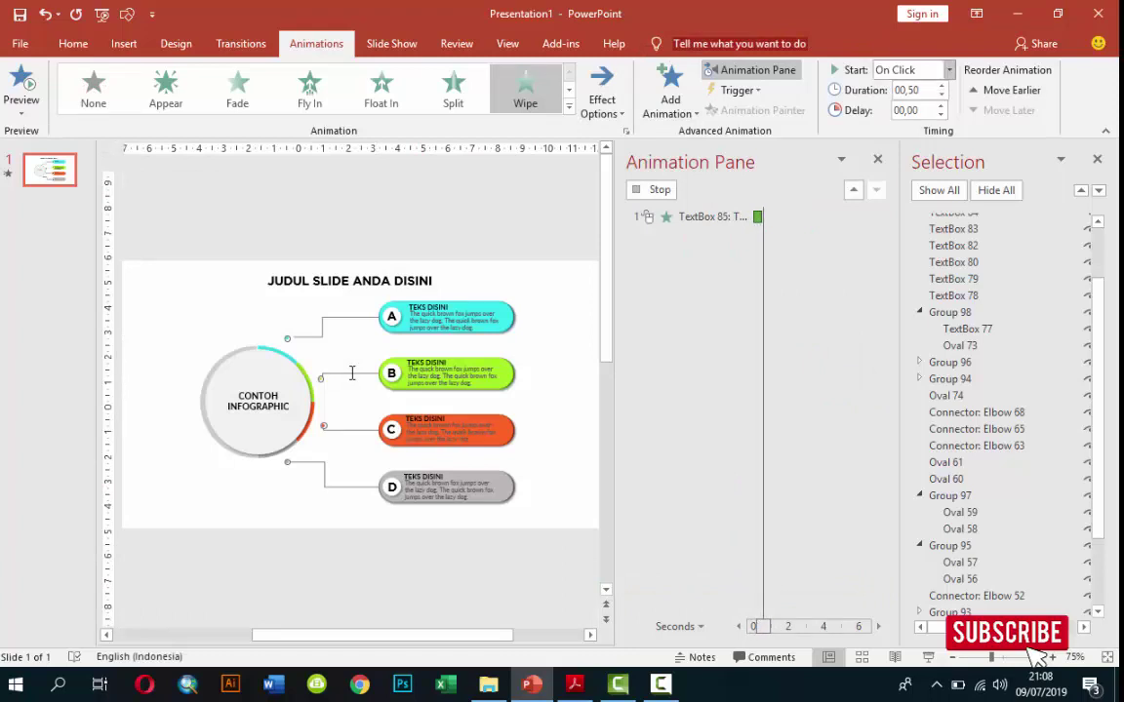
pyautogui.press('Up')
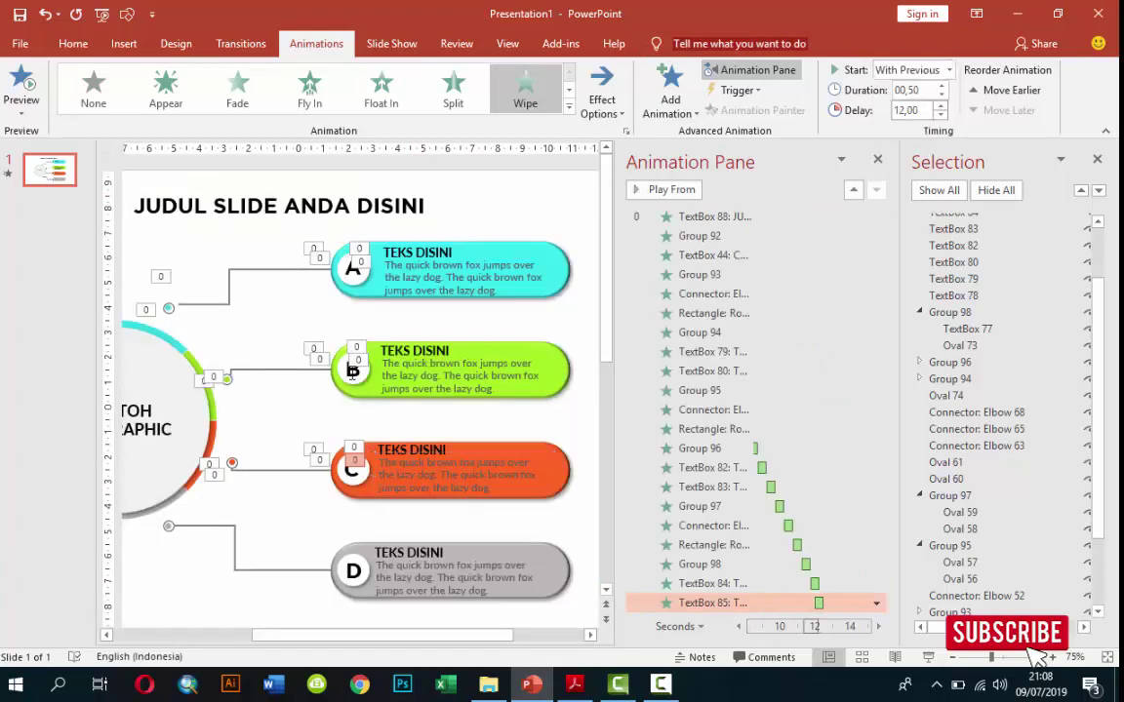
pyautogui.press('Up')
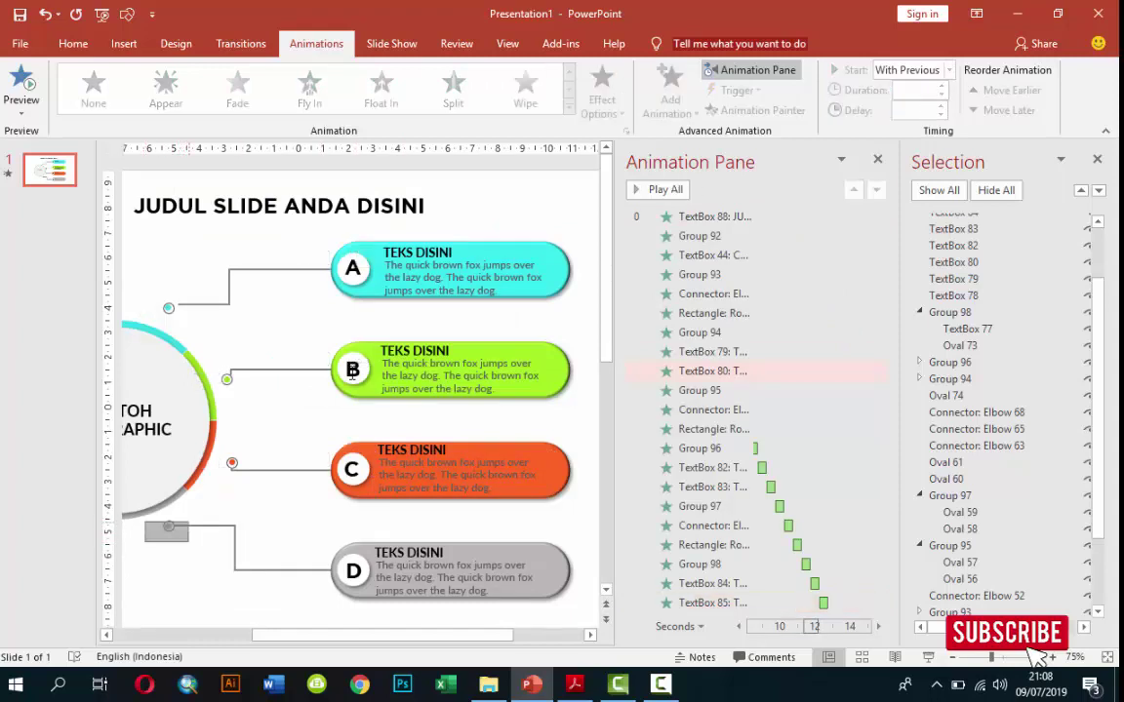
# - Group Oval 60 and 61 near D and zoom them in at 12,75
pyautogui.moveTo(146, 509); pyautogui.dragTo(189, 542)
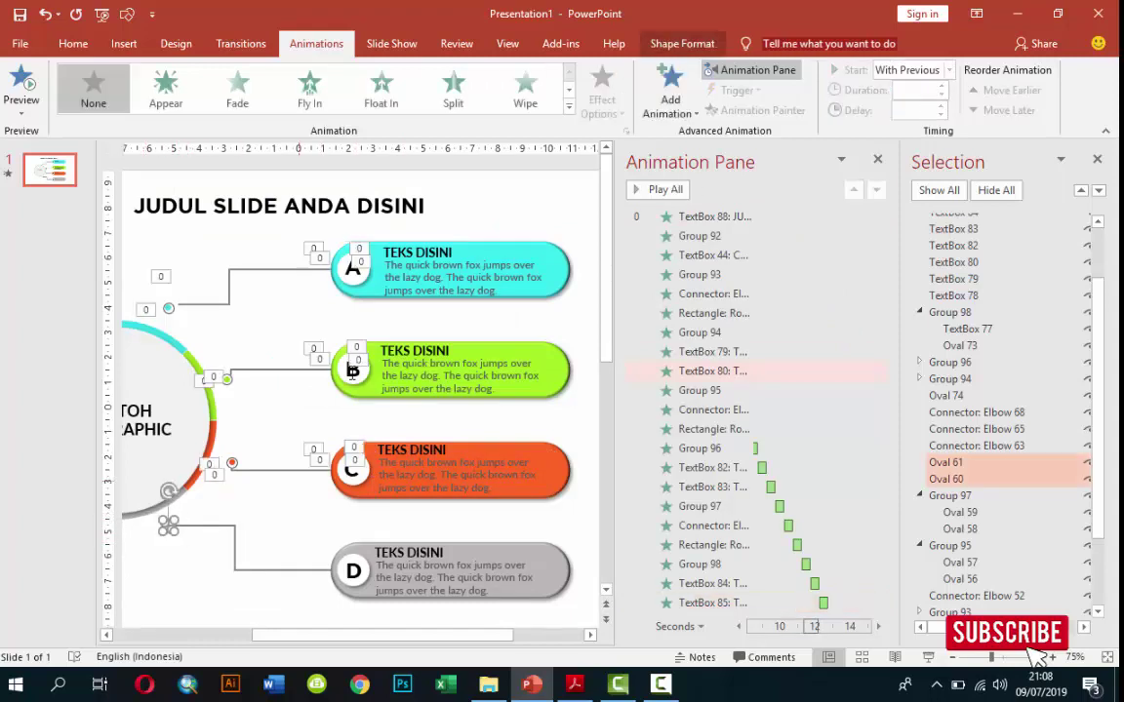
pyautogui.hotkey('ctrl', 'g')
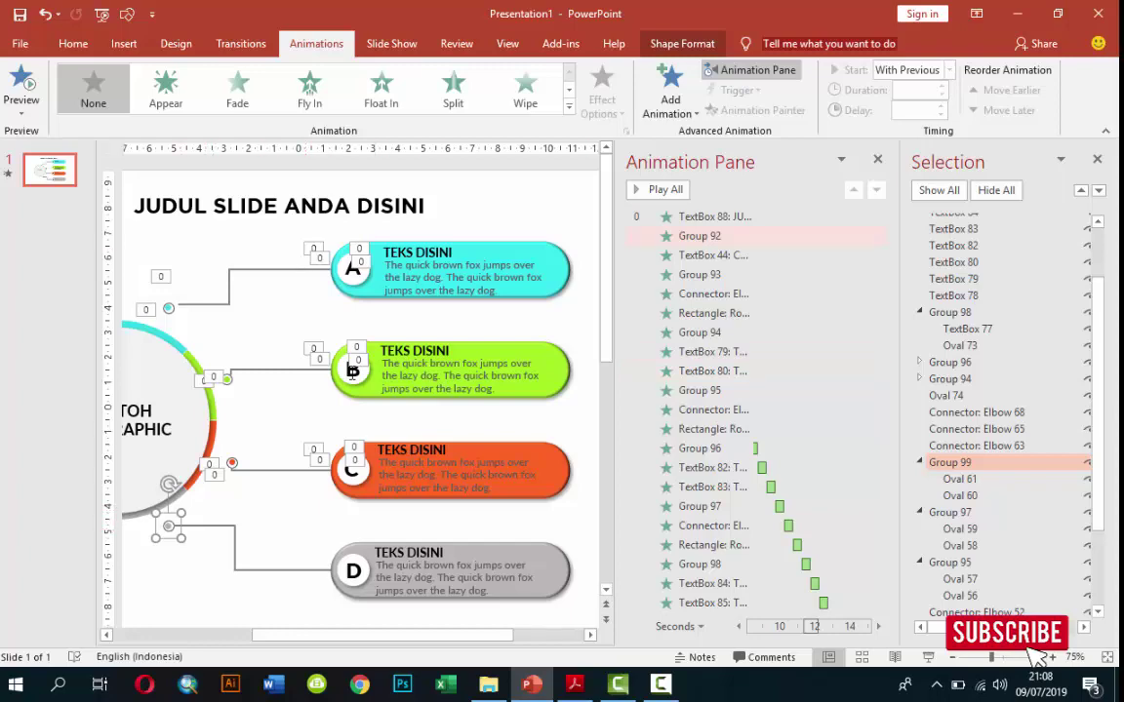
pyautogui.click(669, 93)
pyautogui.click(677, 261)
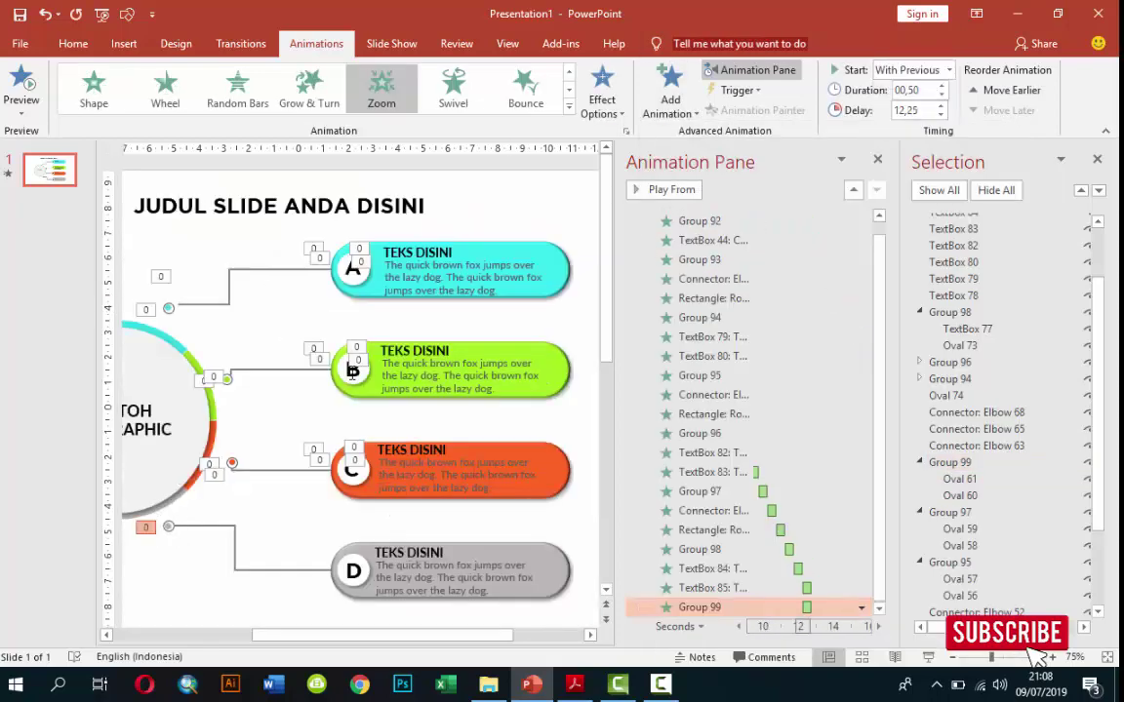
pyautogui.write('12,75')
pyautogui.press('Return')
pyautogui.click(975, 412)
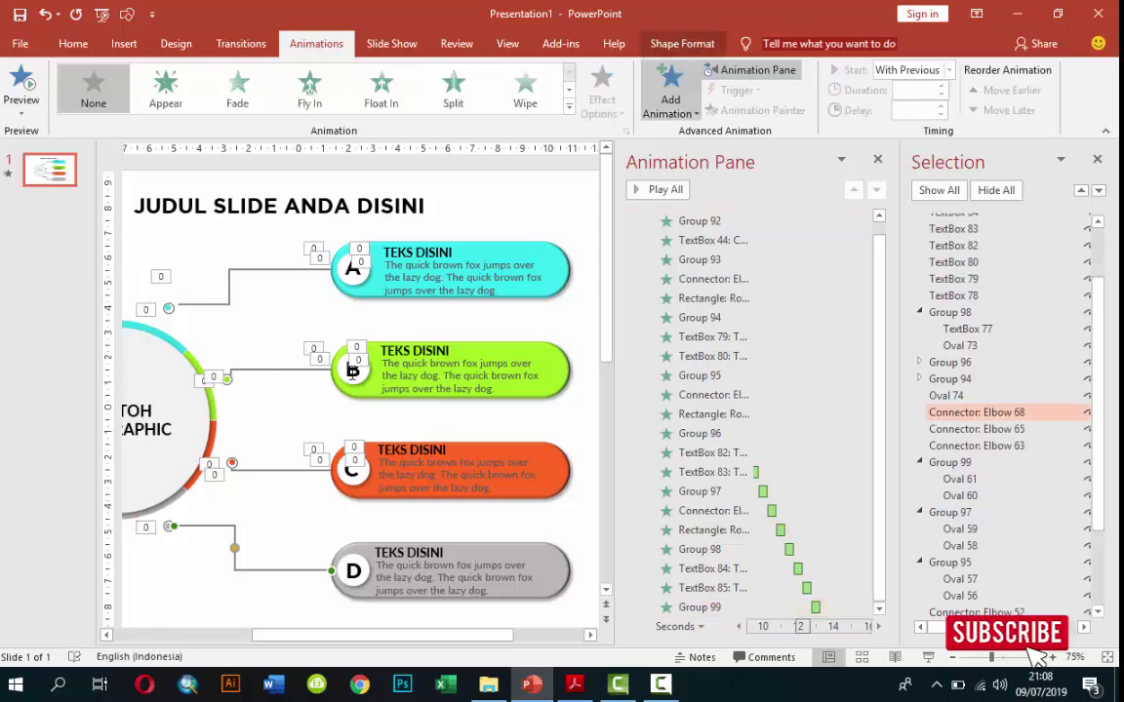
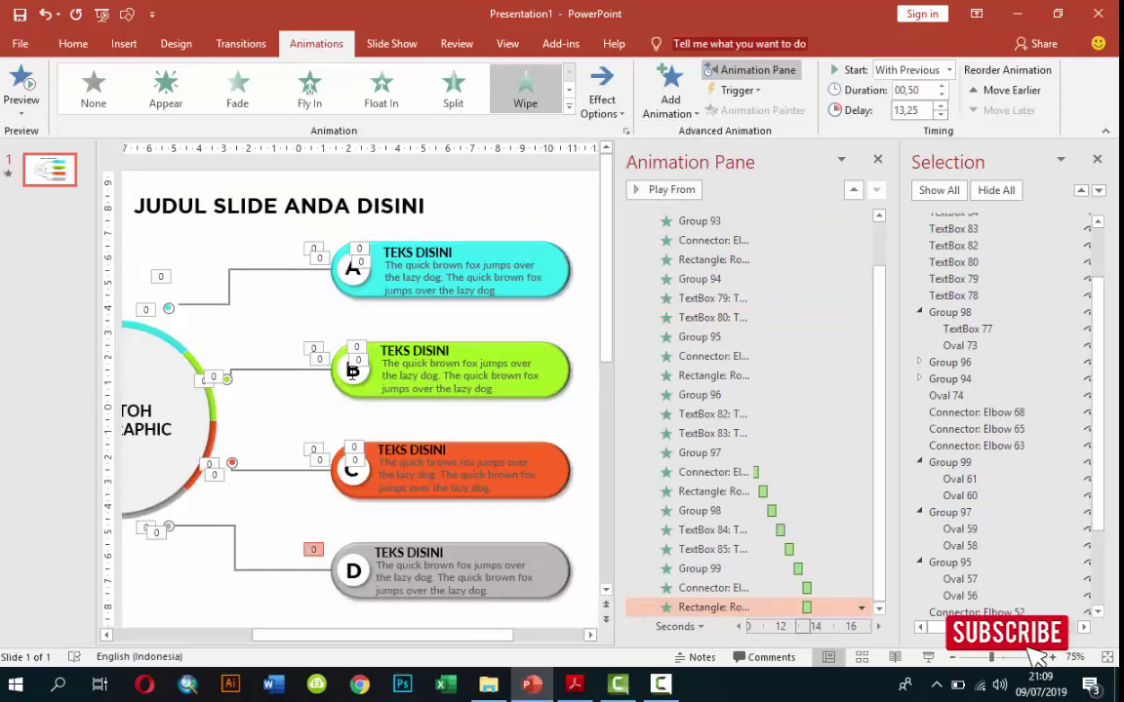
# - Delay the last rectangle's animation to 13.75 seconds and move Oval 74 under TextBox 78
pyautogui.press('Up')
pyautogui.press('Up')
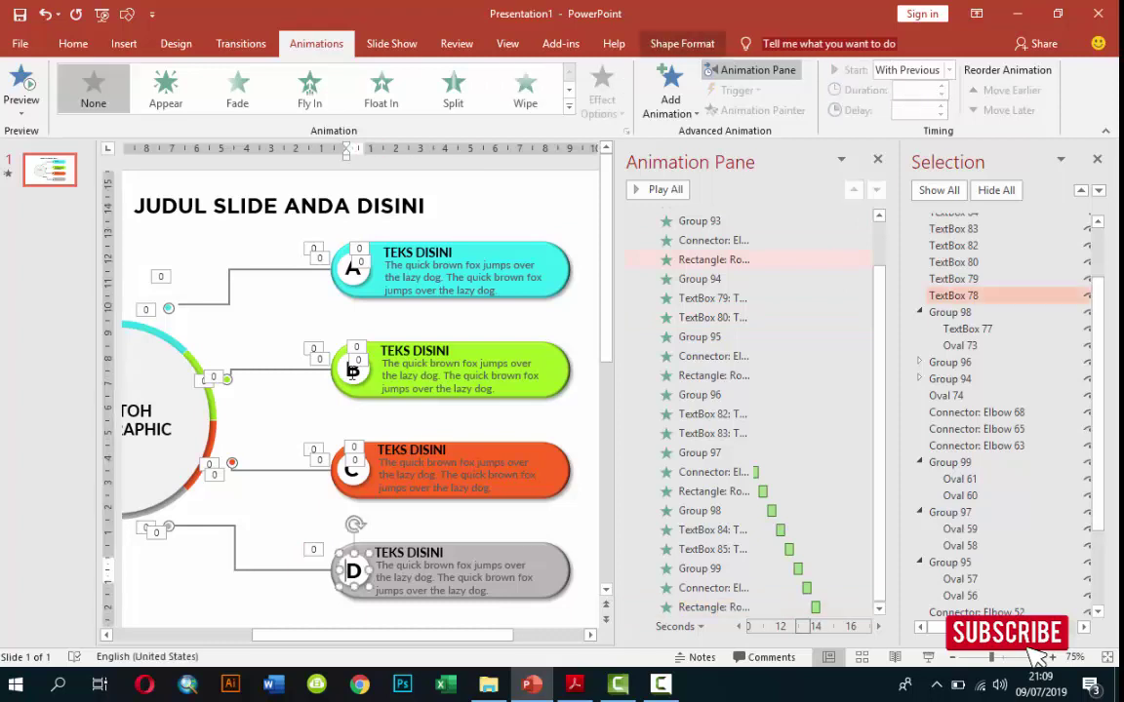
pyautogui.click(917, 312)
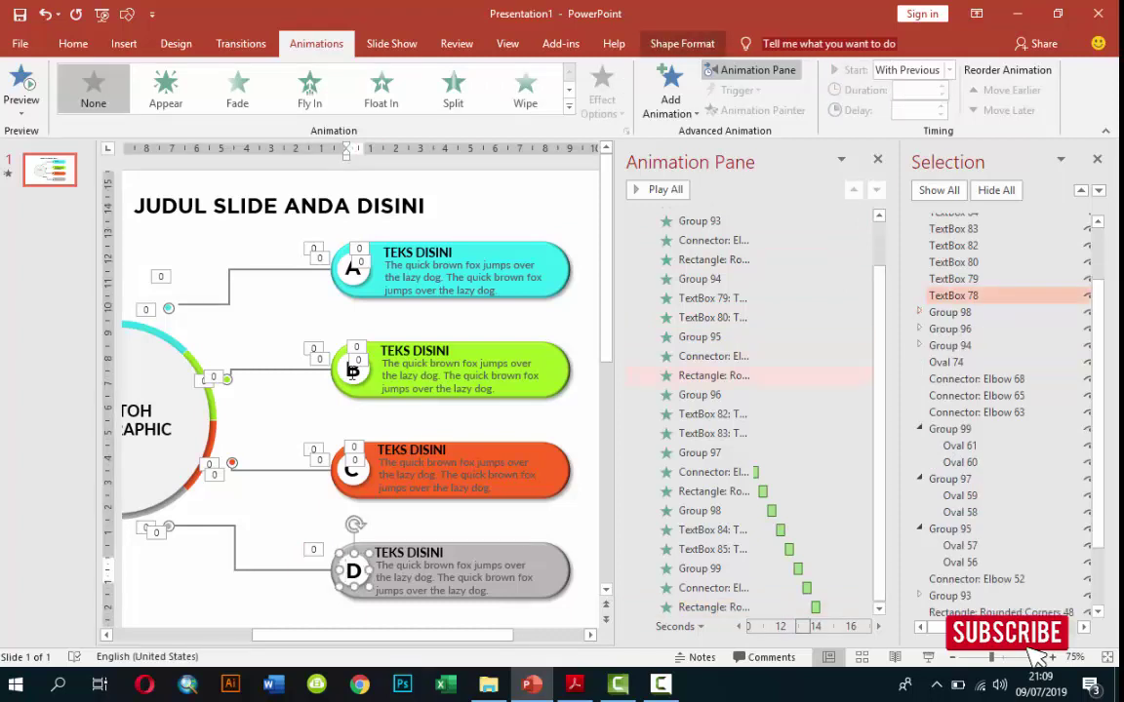
pyautogui.click(946, 362)
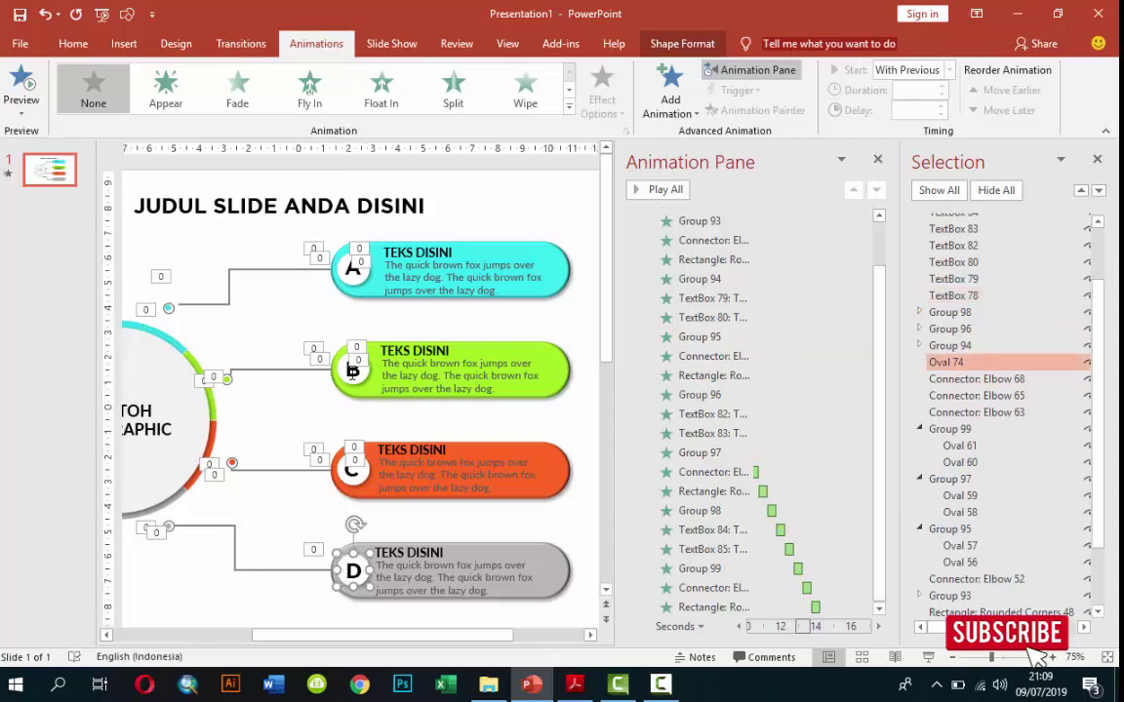
pyautogui.moveTo(945, 362); pyautogui.dragTo(945, 312)
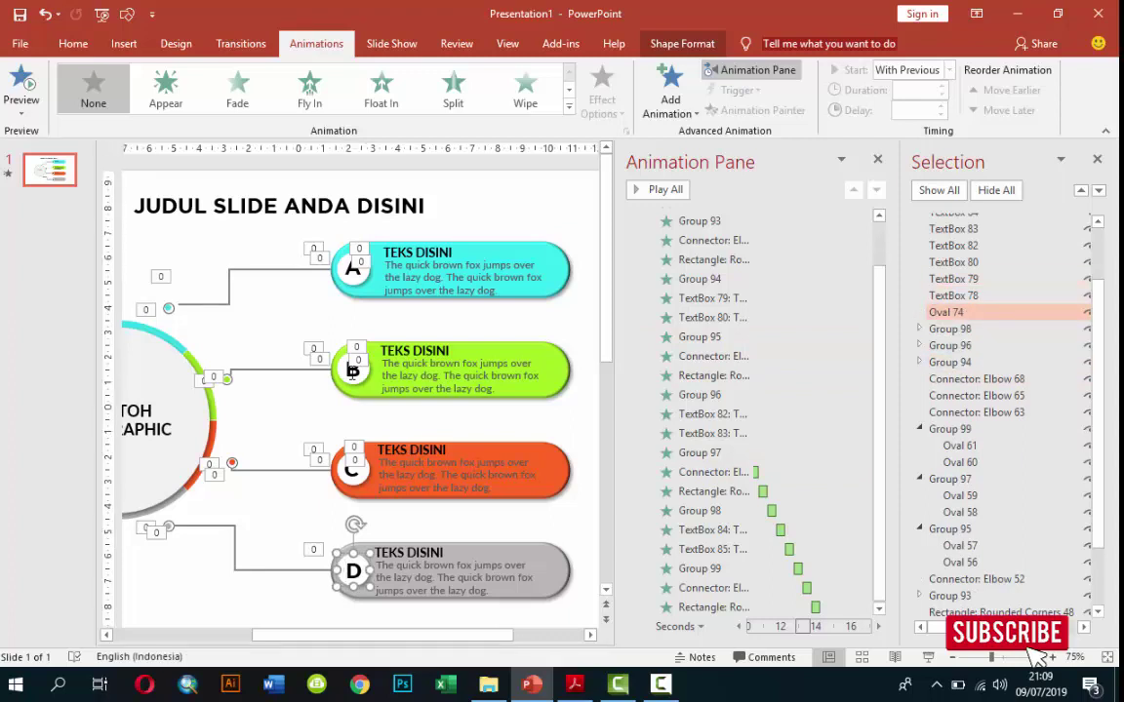
# - Group the D circle with its letter as Group 100, then show all objects again
pyautogui.hotkey('ctrl', 'shift', 'h')
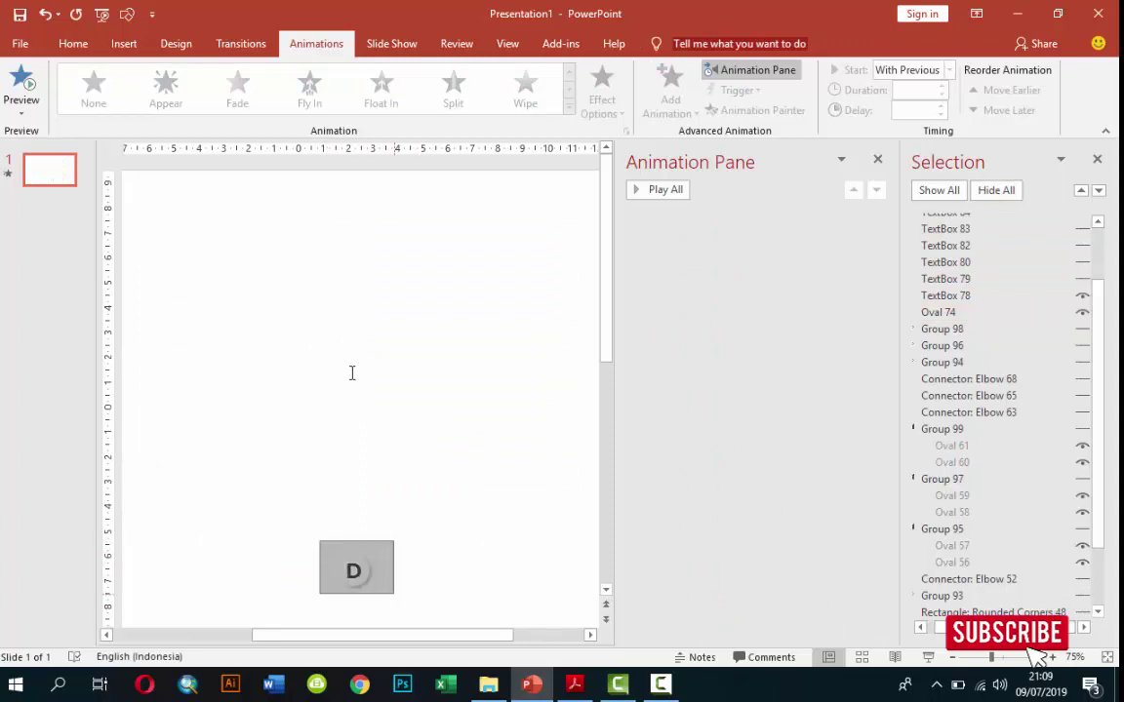
pyautogui.hotkey('ctrl', 'a')
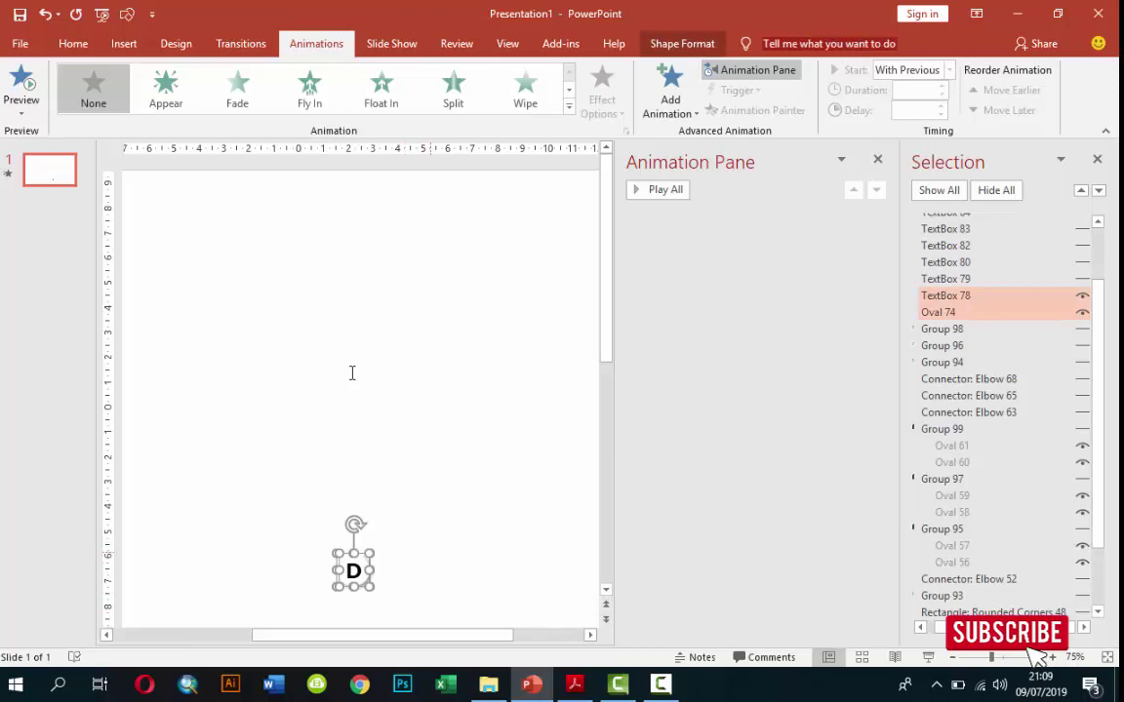
pyautogui.hotkey('ctrl', 'g')
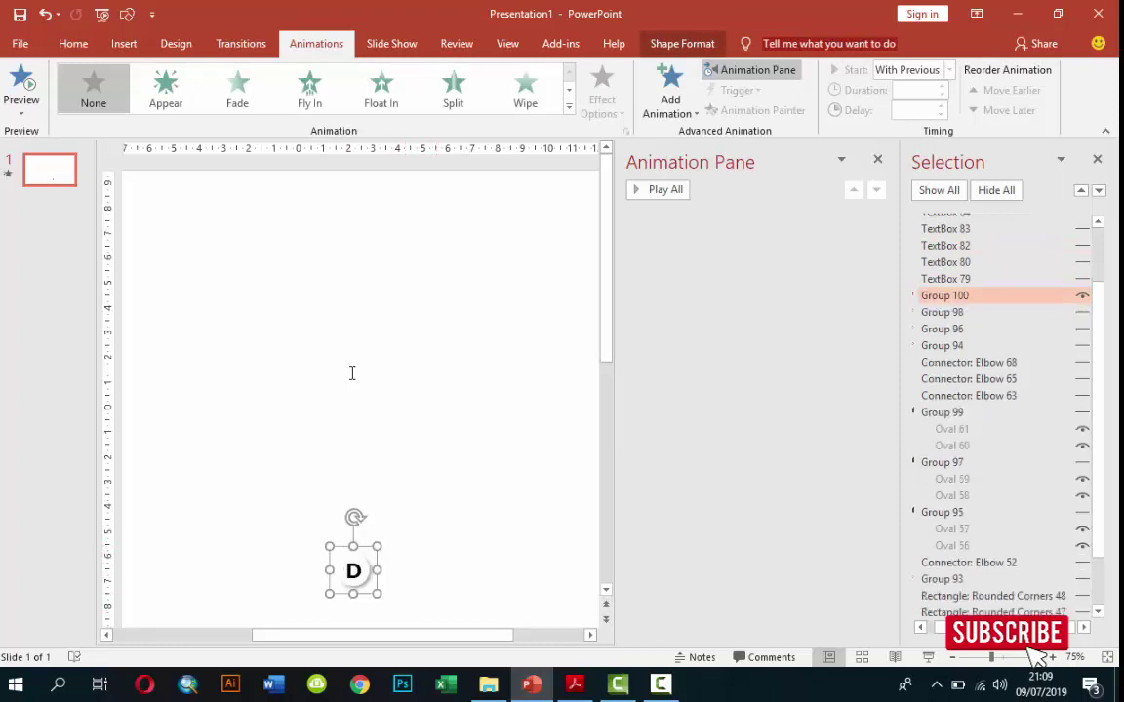
pyautogui.hotkey('ctrl', 'z')
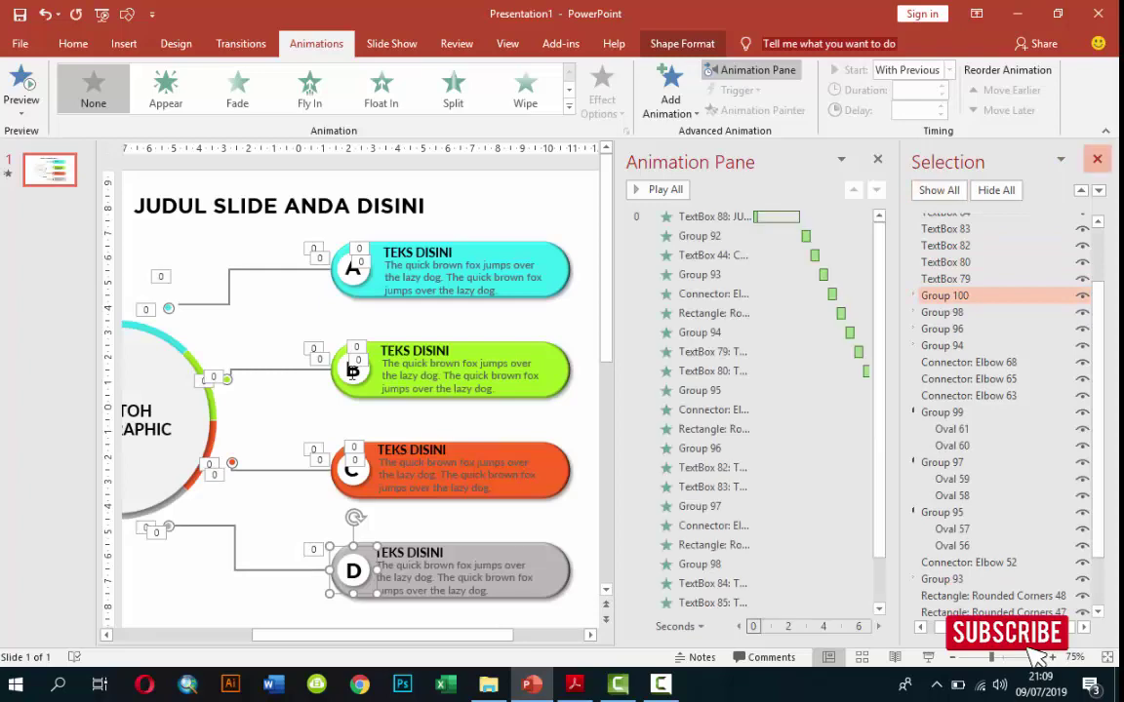
# - Apply the Zoom entrance effect to the grouped D circle
pyautogui.hotkey('alt', 'F10')
pyautogui.press('Escape')
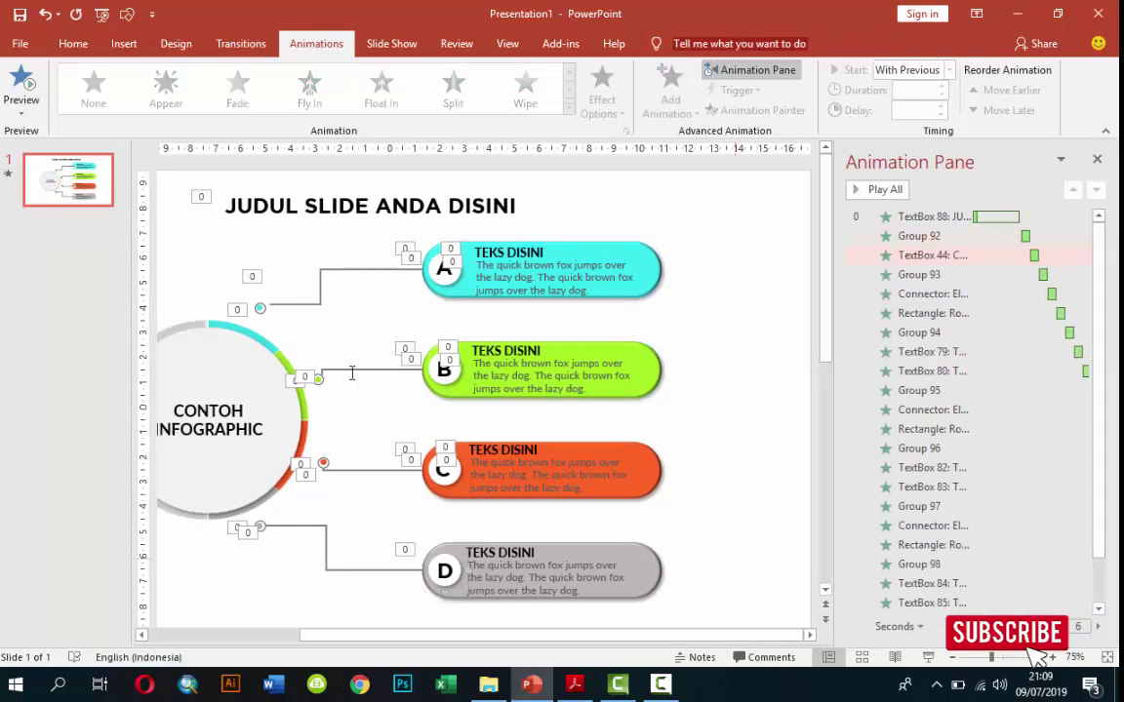
pyautogui.press('Tab')
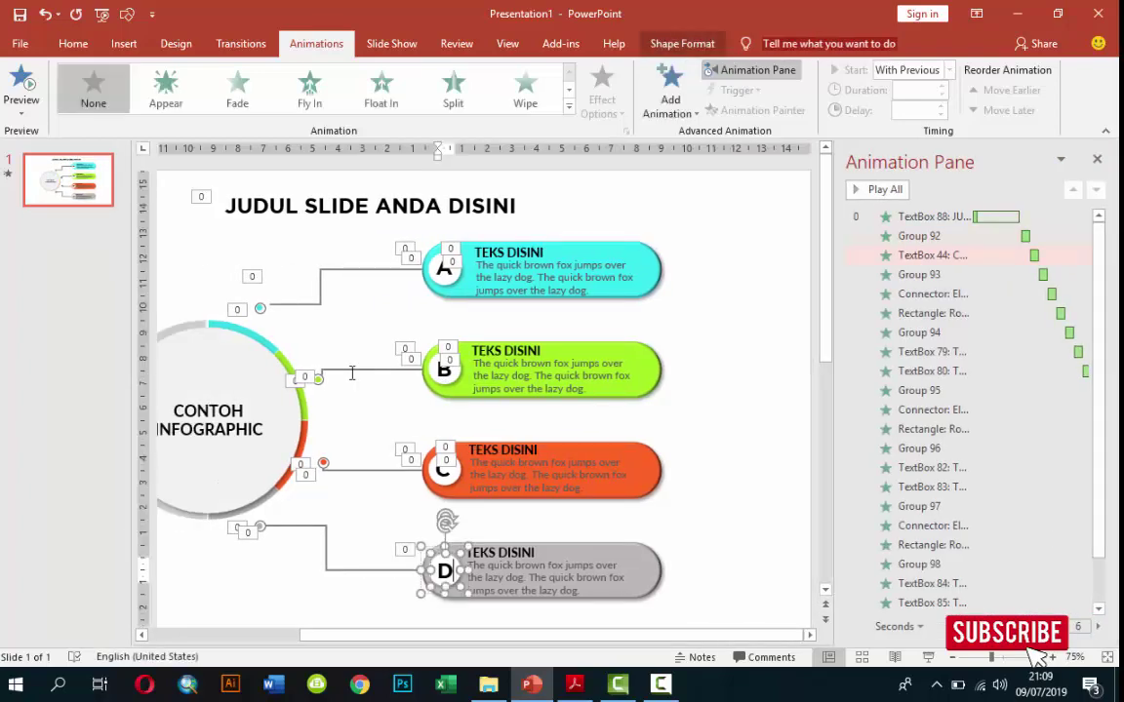
pyautogui.hotkey('alt', 'a')
pyautogui.press('a')
pyautogui.press('Down')
pyautogui.press('Down')
pyautogui.press('Left')
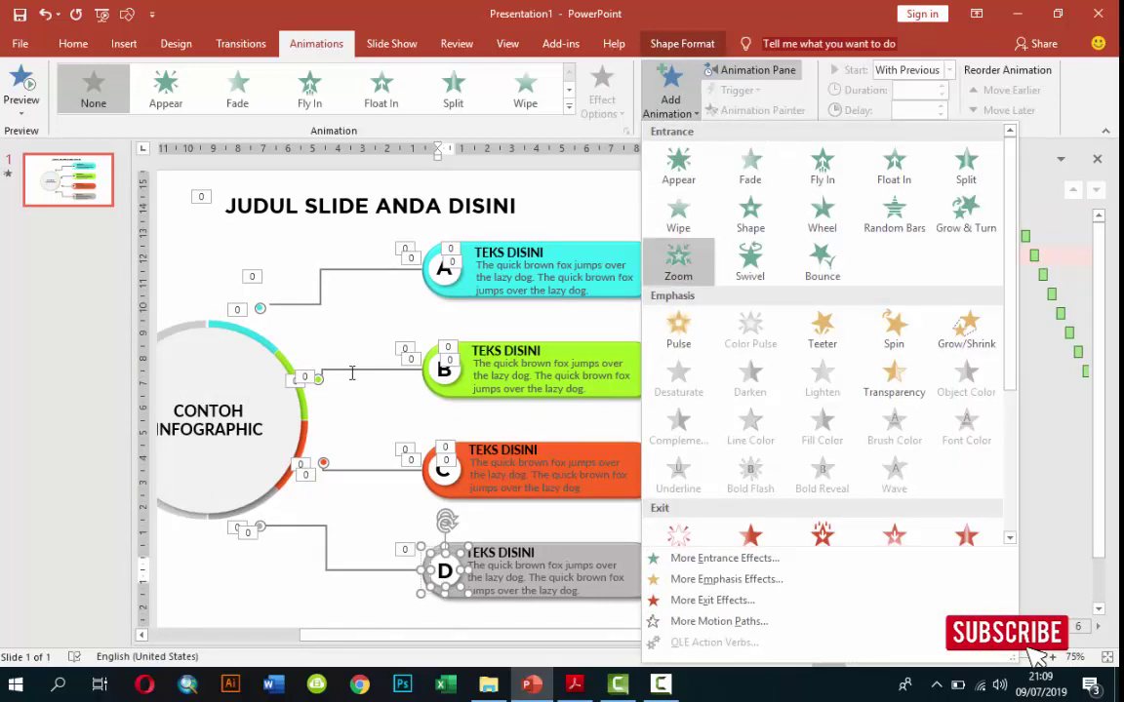
pyautogui.press('Return')
# - Start the D circle's Zoom With Previous, delayed to 14.25 seconds
pyautogui.hotkey('alt', 'a')
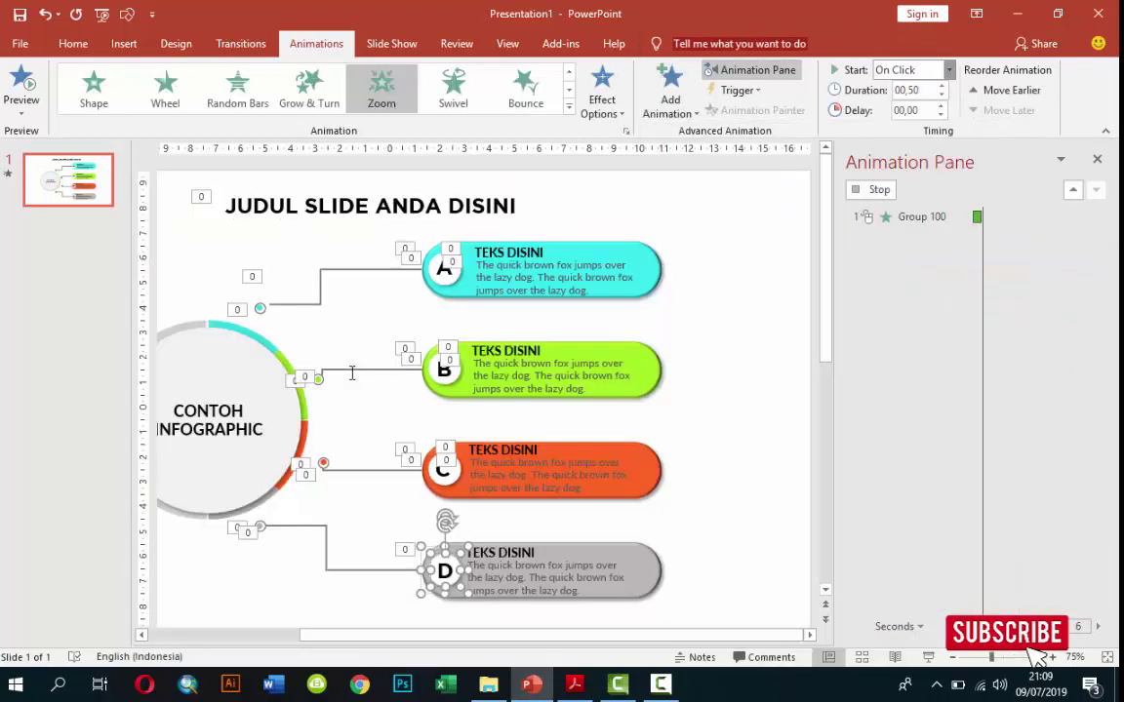
pyautogui.press('s')
pyautogui.press('t')
pyautogui.press('Return')
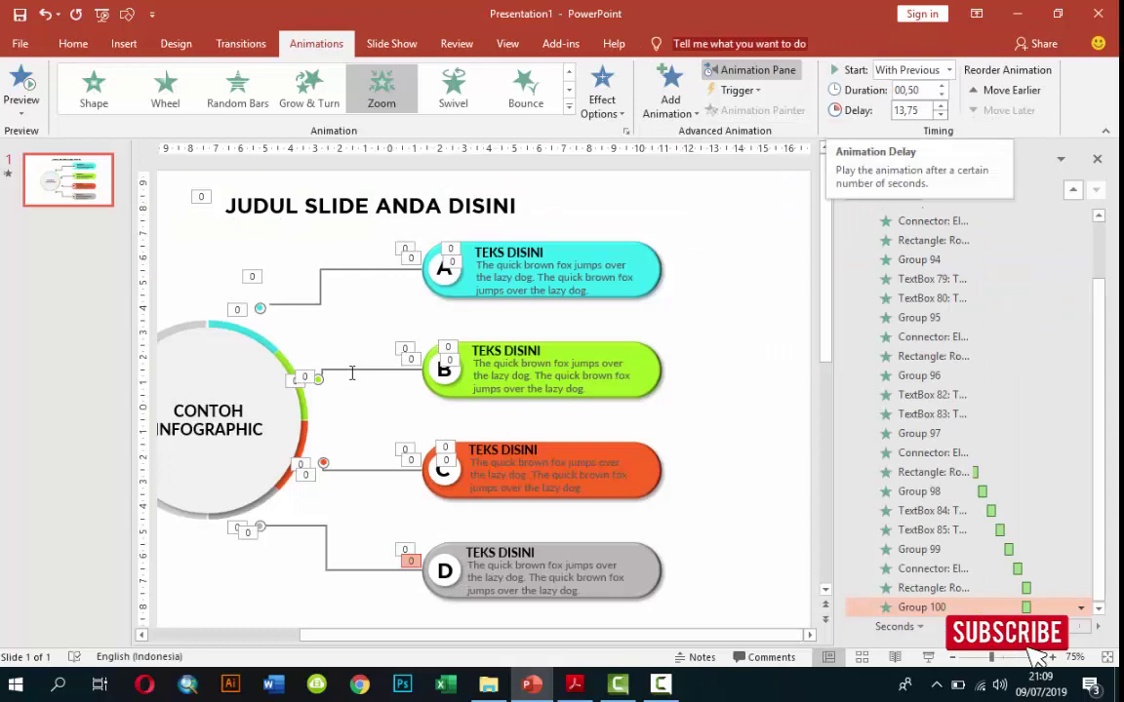
pyautogui.press('Up')
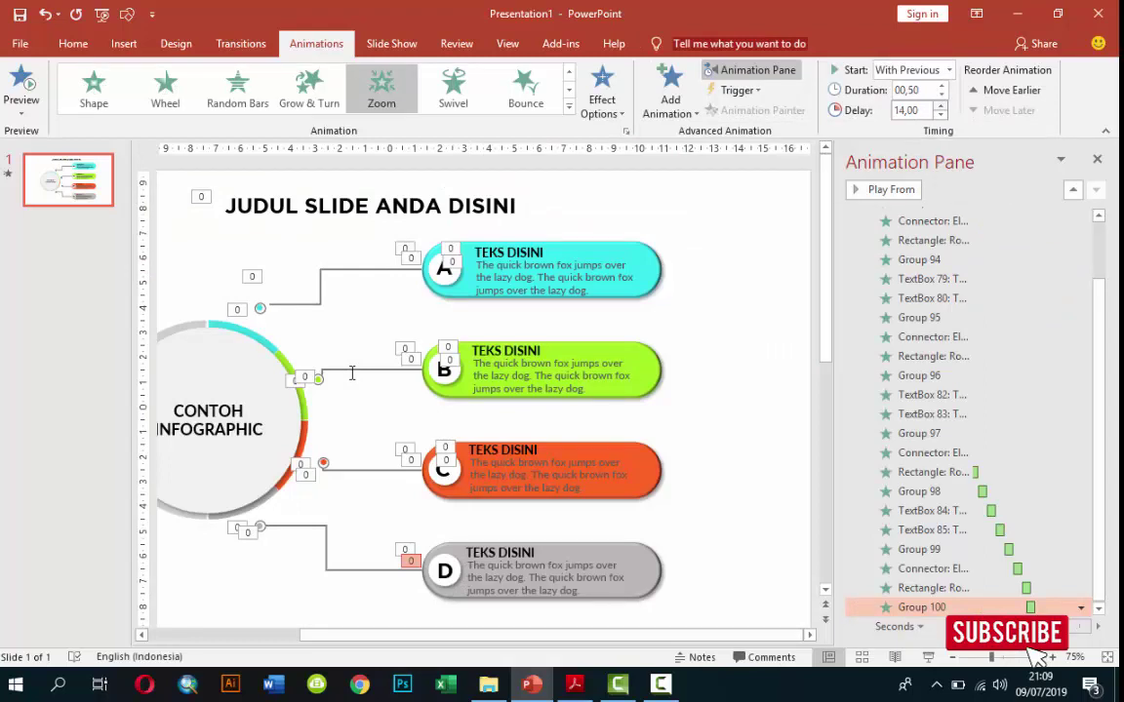
pyautogui.press('Up')
# - Make D's TEKS DISINI title and body text wipe in With Previous
pyautogui.press('Tab')
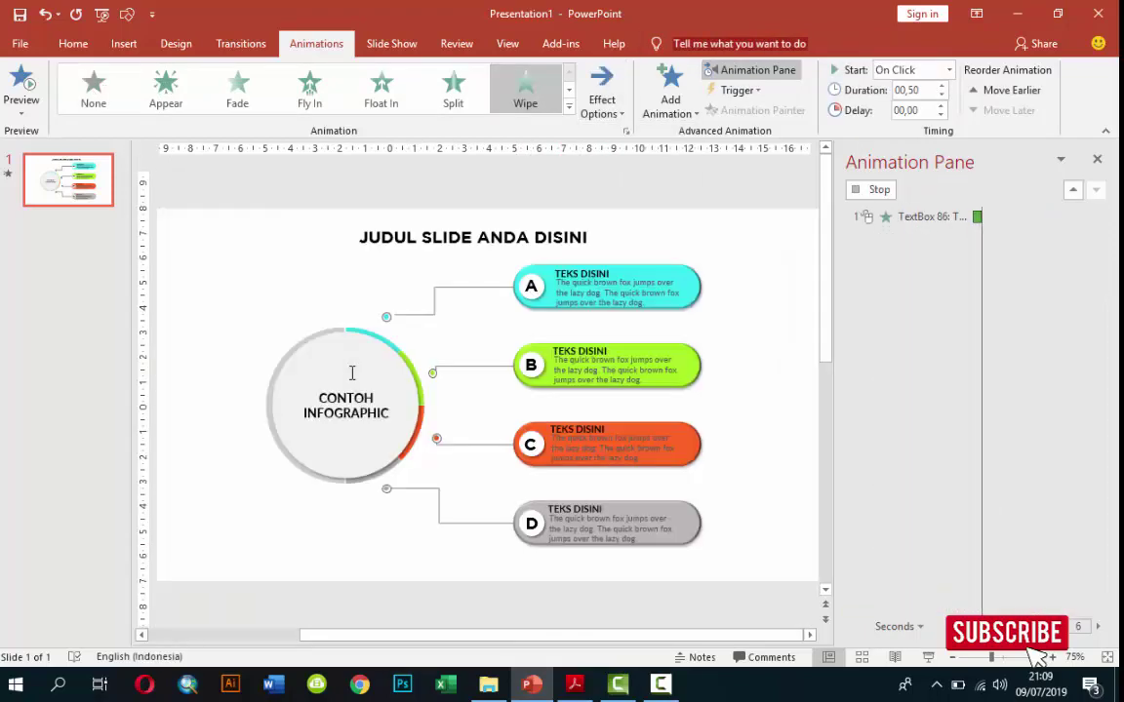
pyautogui.press('Return')
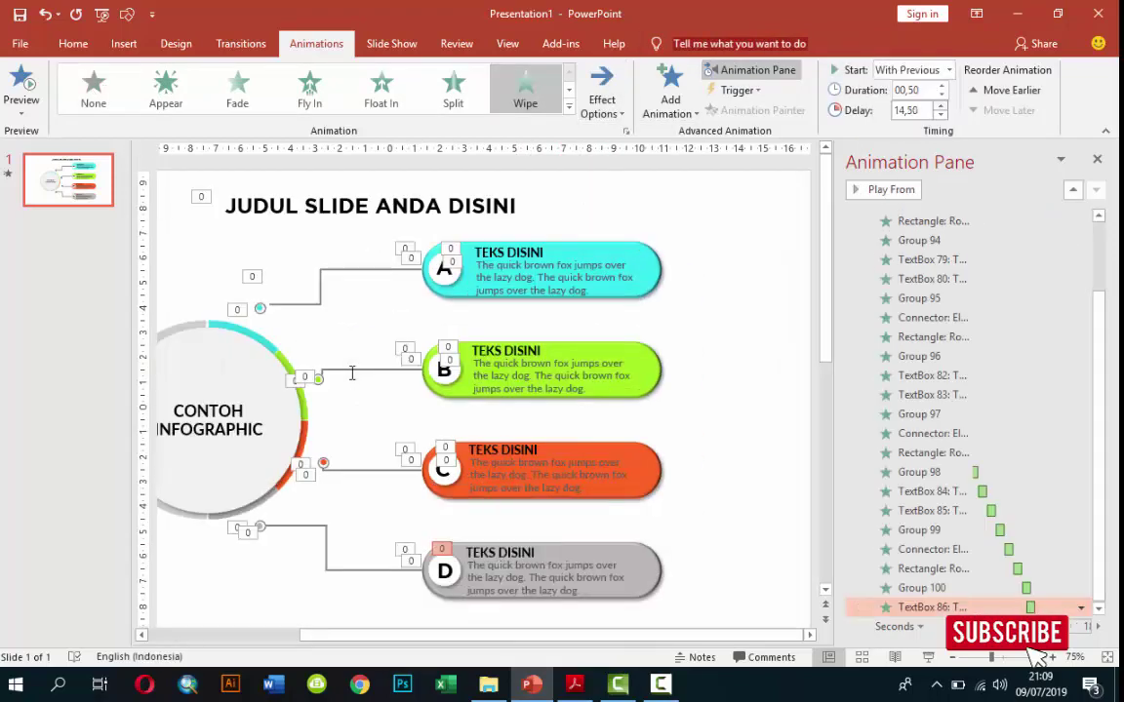
pyautogui.press('Tab')
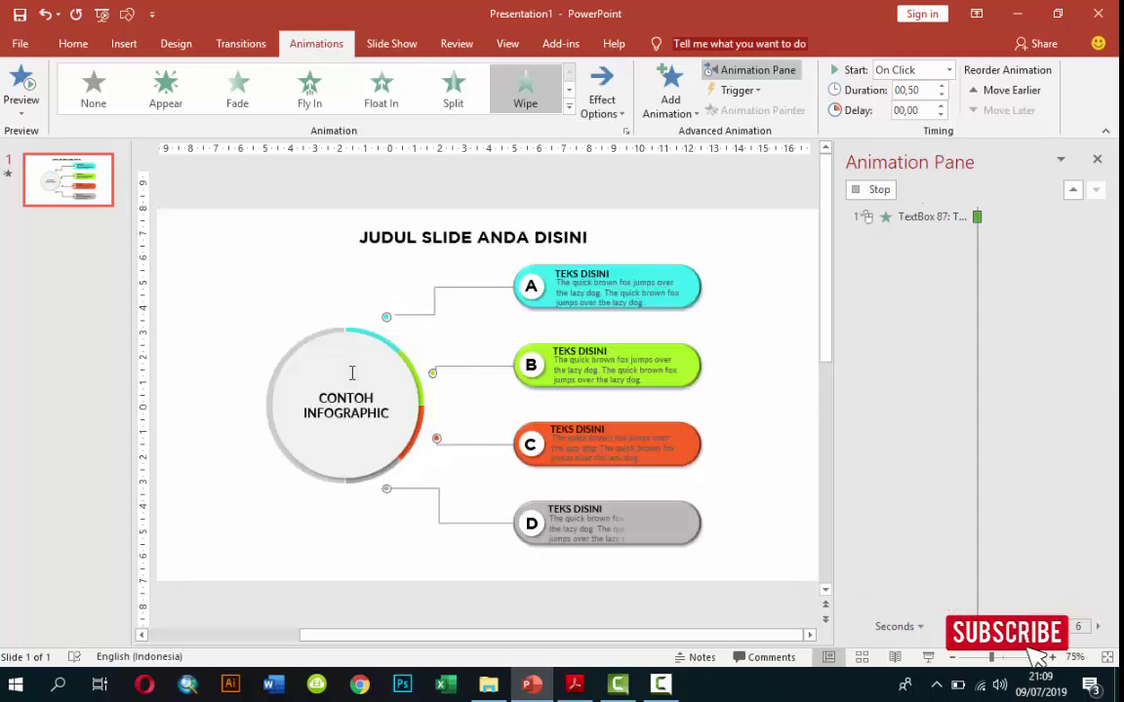
pyautogui.press('Return')
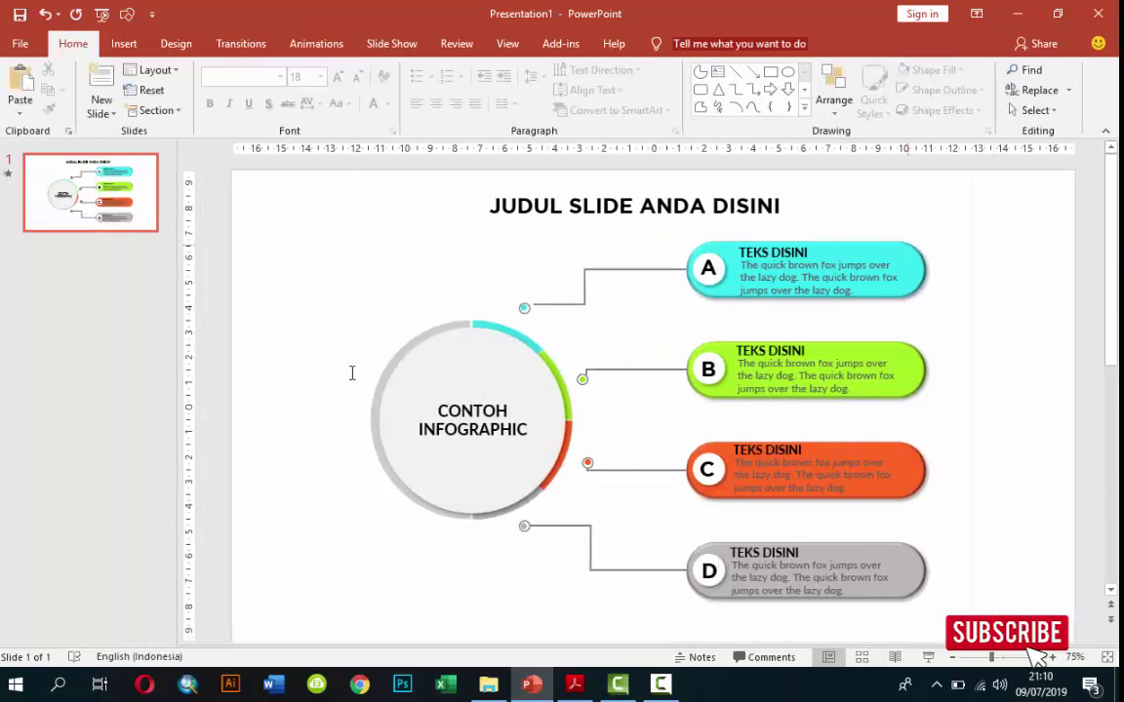
# - Play the slide show from the beginning, exit, and replay it to watch all four sections animate
pyautogui.press('F5')
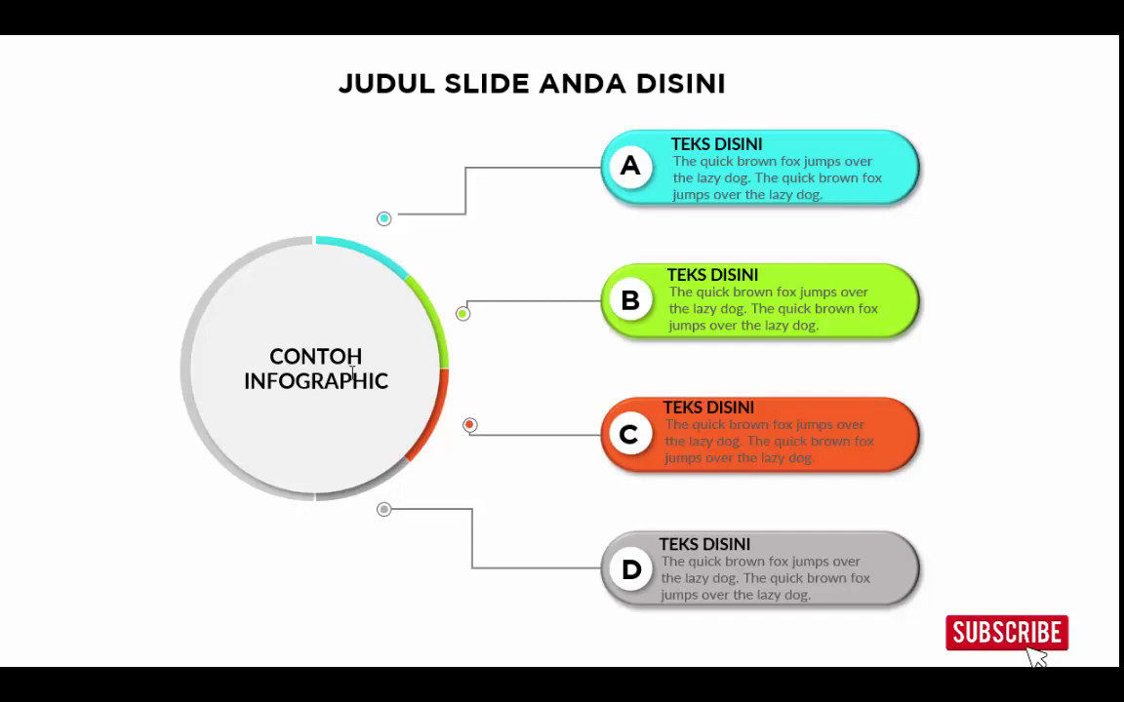
pyautogui.press('Escape')
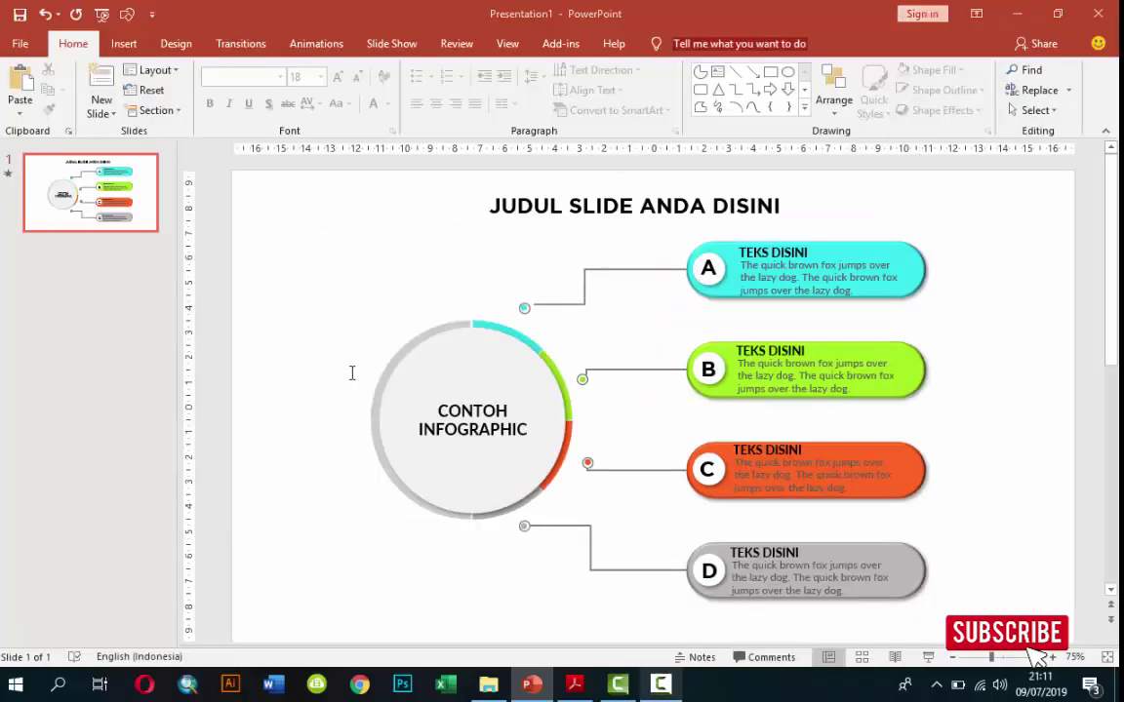
pyautogui.press('F5')
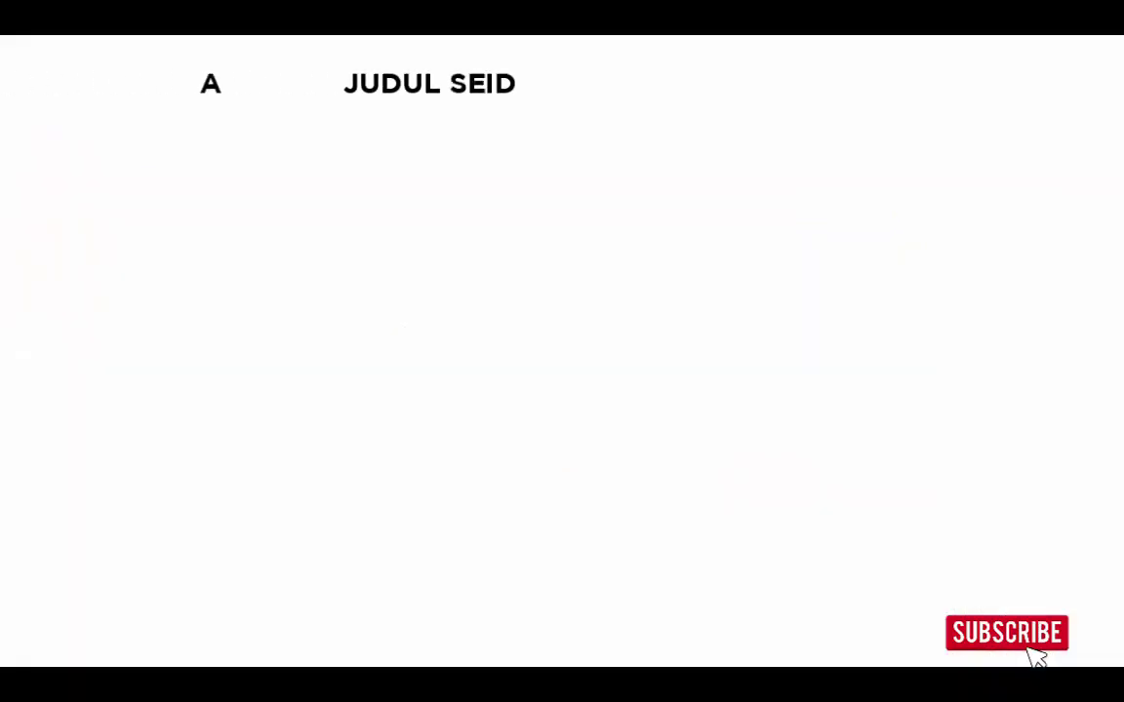